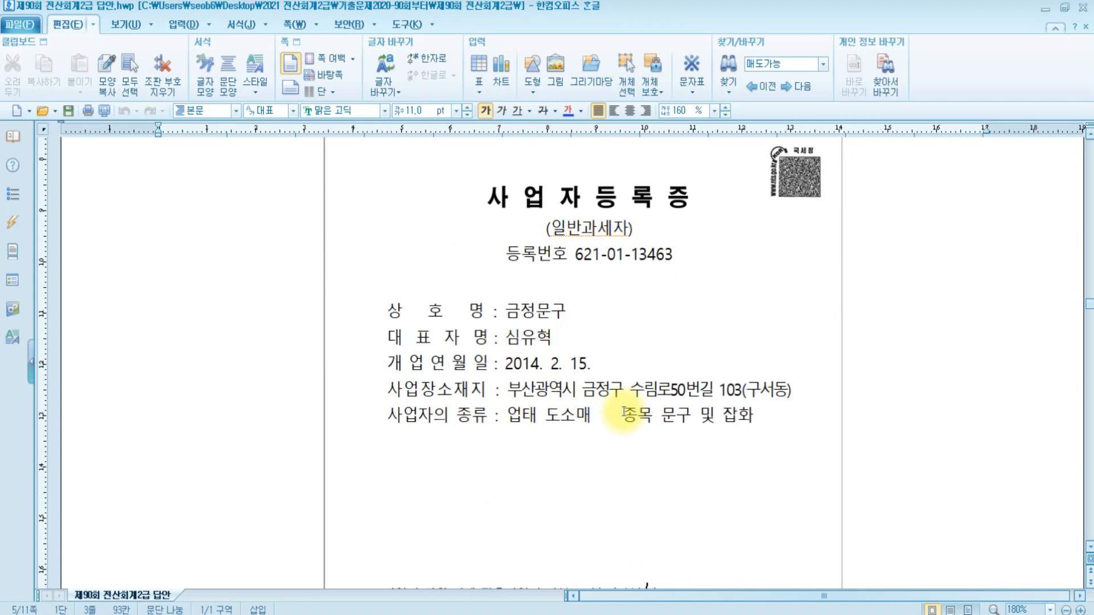
Step: Switch to KcLep, open 회사등록 for 금정문구 and reposition its window so the whole form is in view
key(alt+Tab)
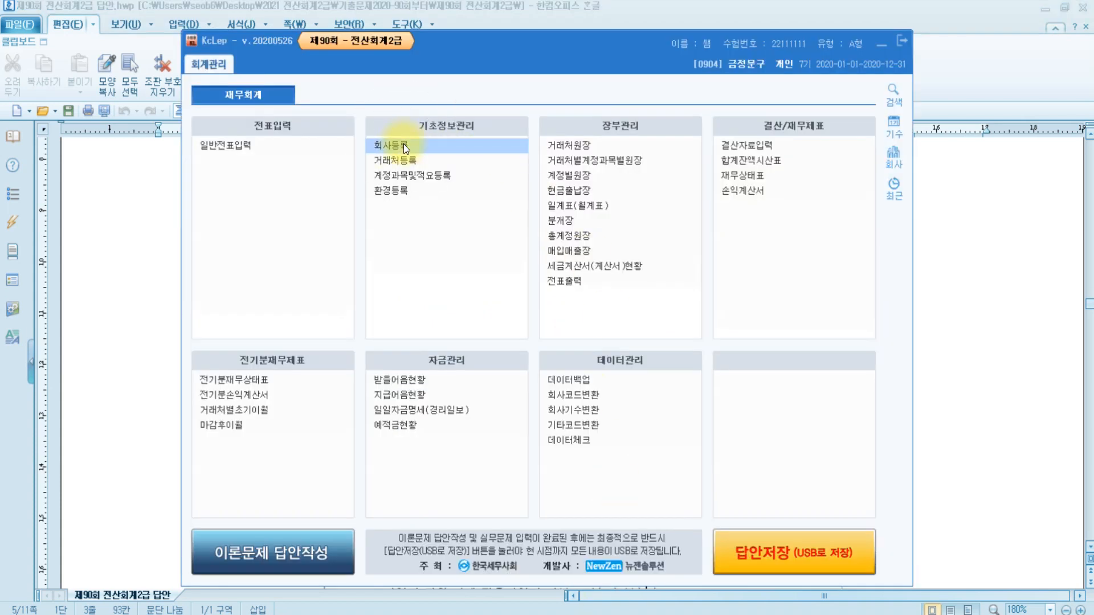
click(404, 144)
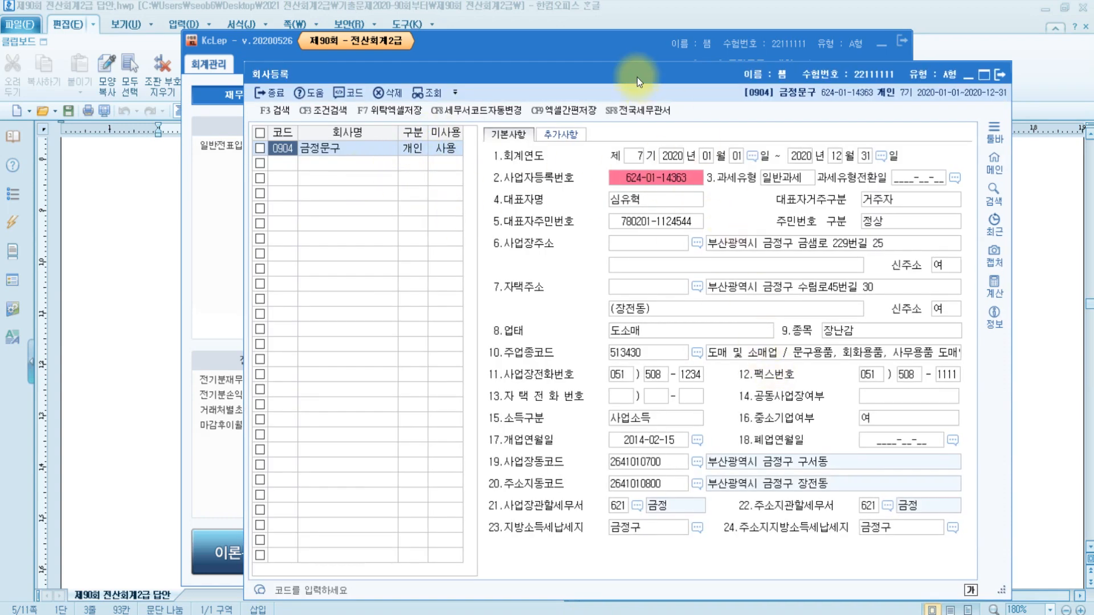
drag(637, 77, 539, 36)
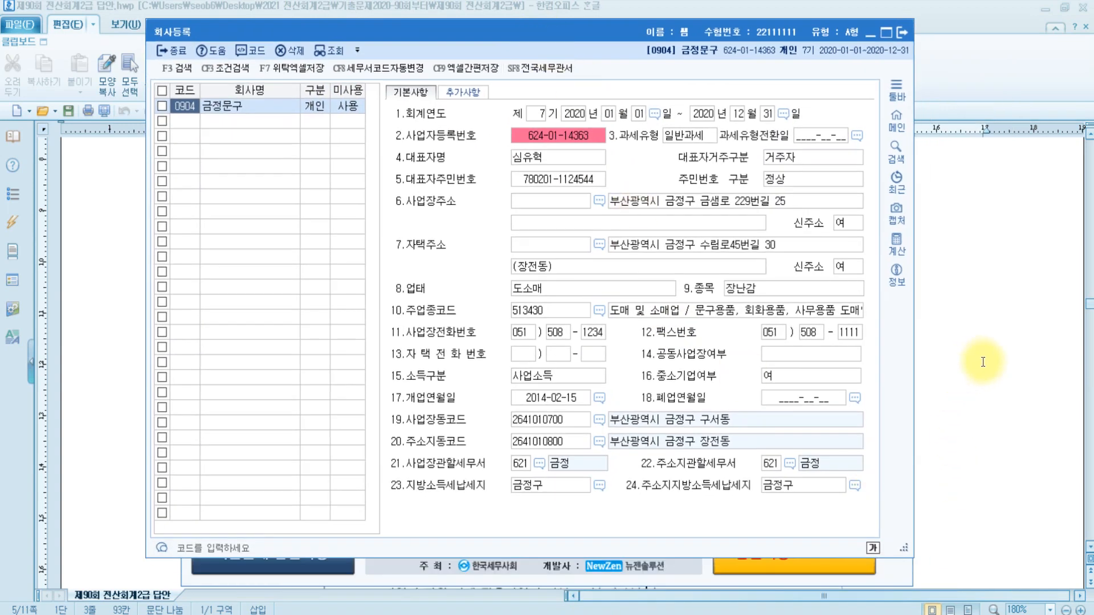
Step: Switch to the Hangul document and highlight the certificate's registration number, business address and 종목 entry in yellow
click(978, 488)
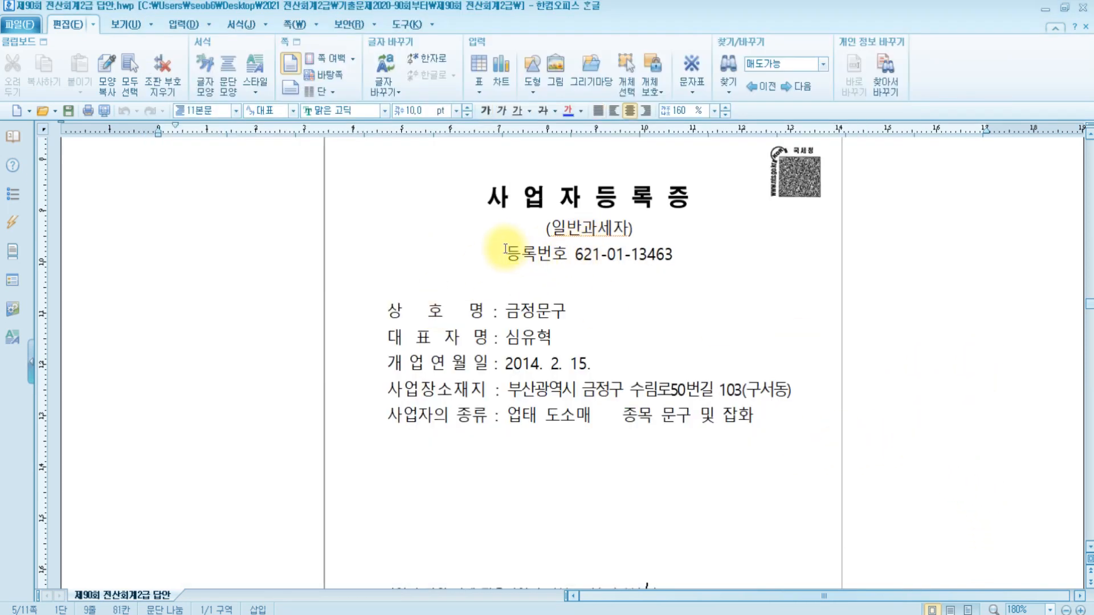
drag(506, 249, 682, 257)
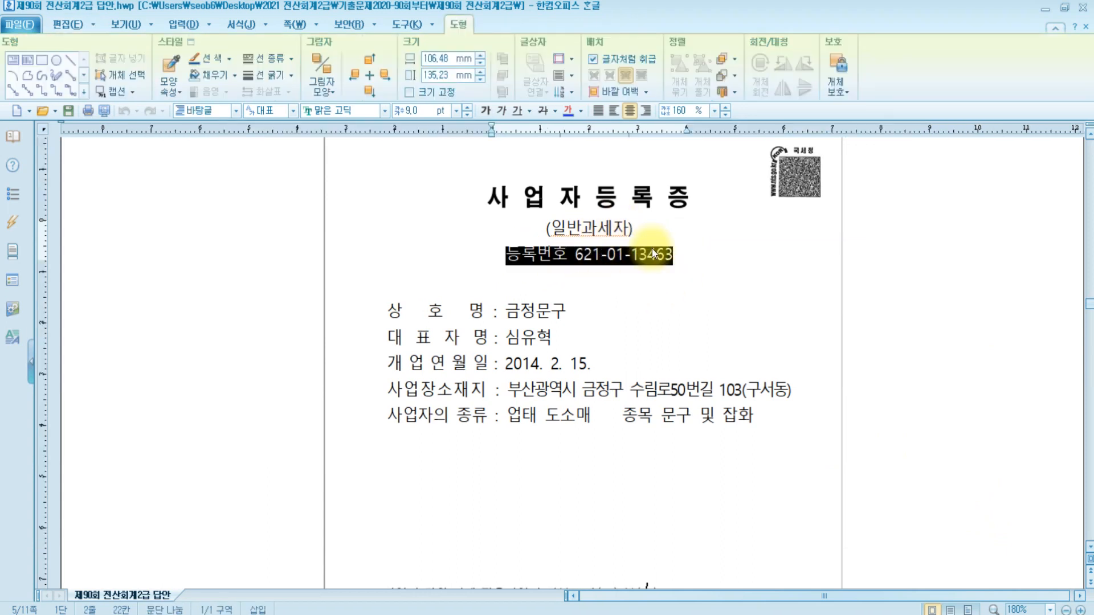
click(234, 25)
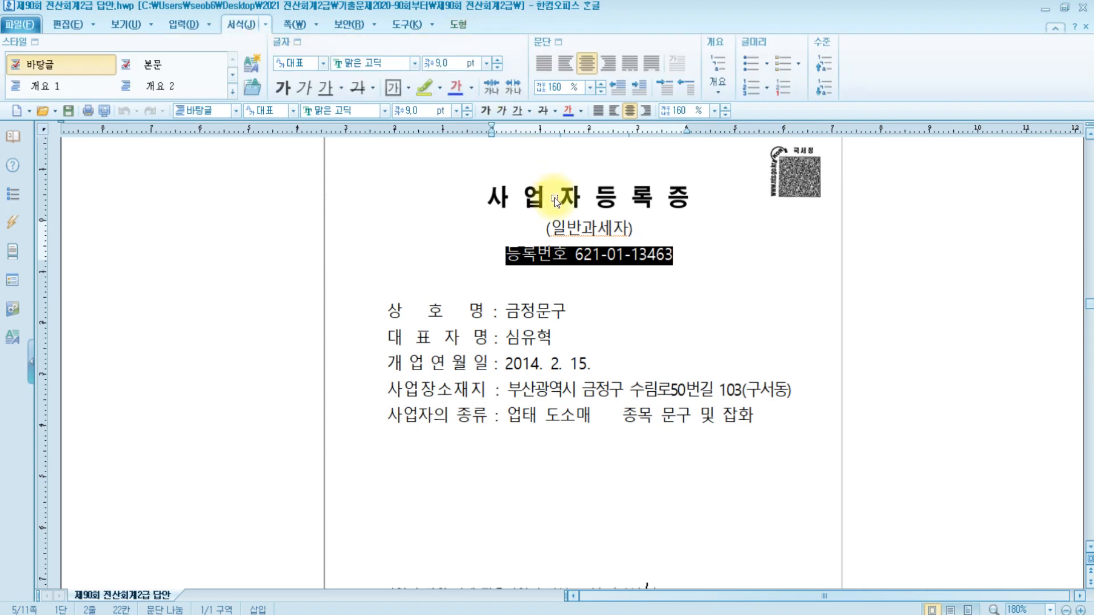
click(425, 87)
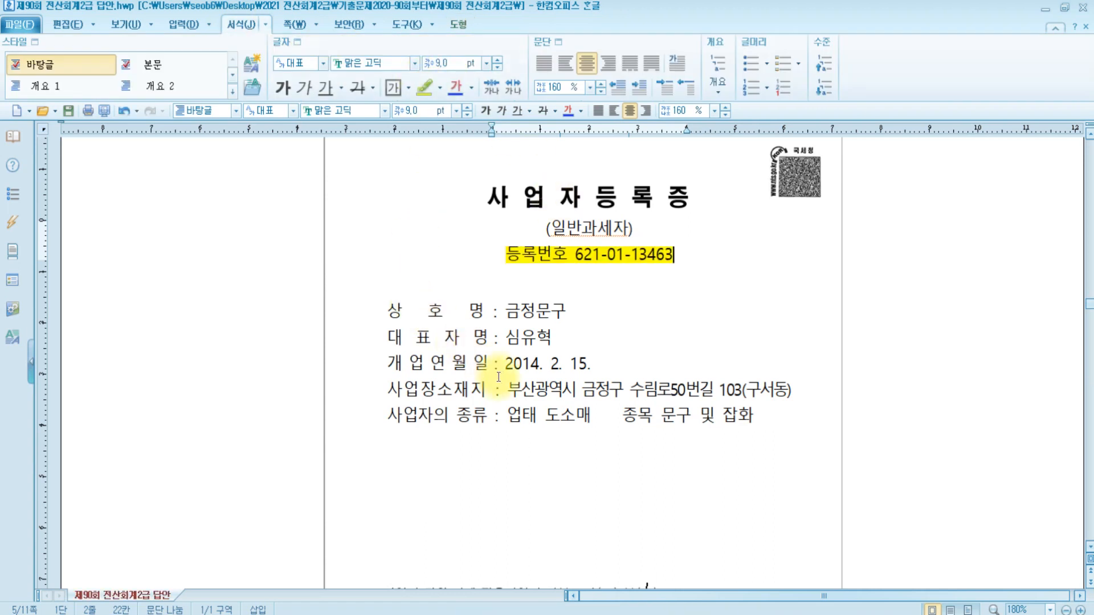
drag(505, 390, 826, 405)
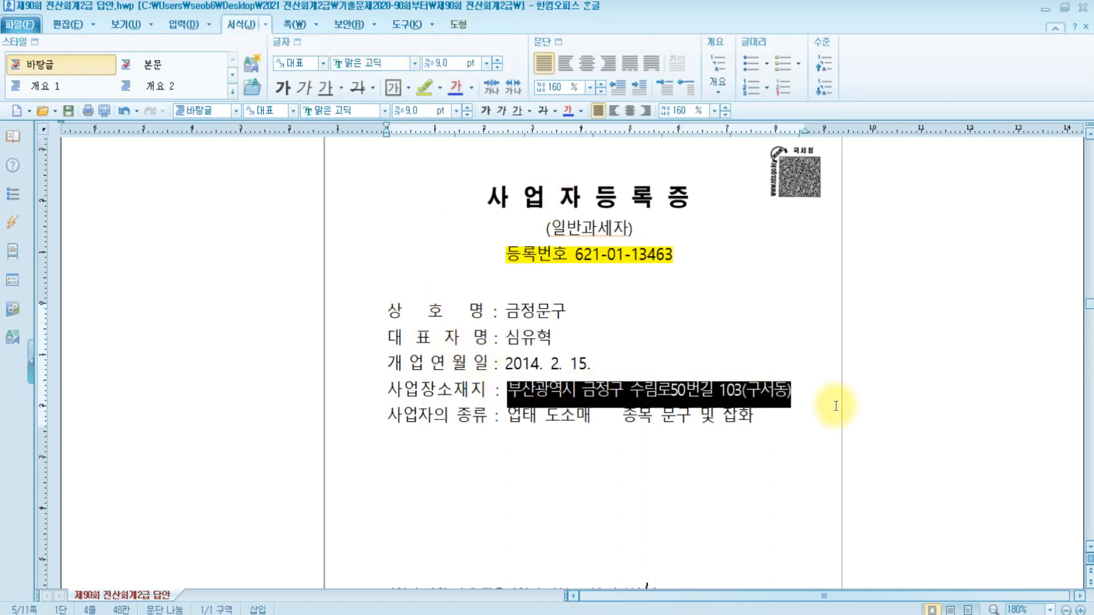
click(424, 88)
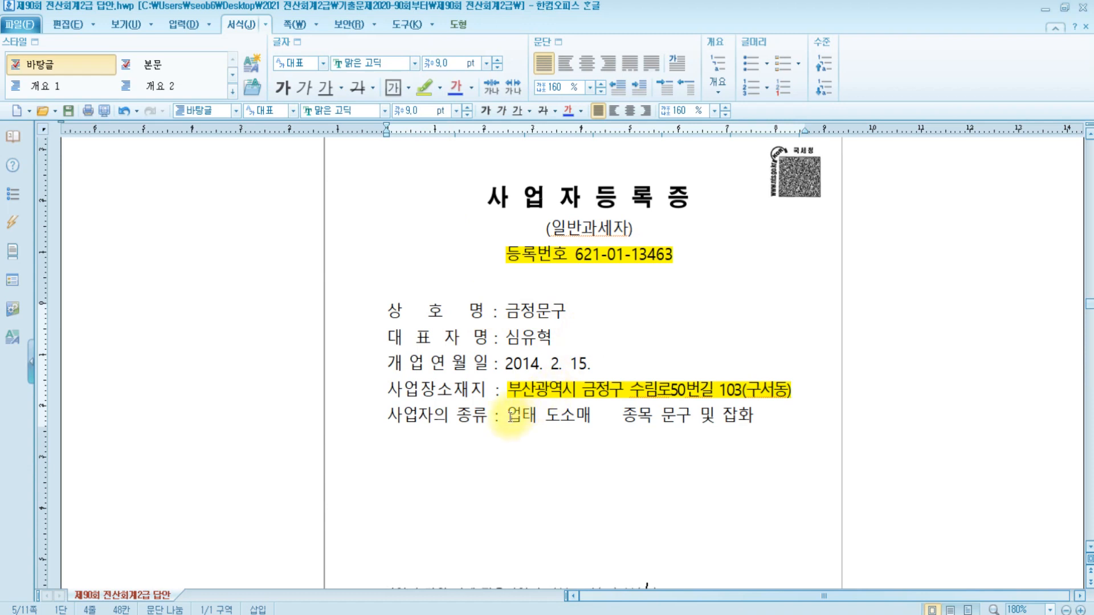
drag(614, 416, 753, 419)
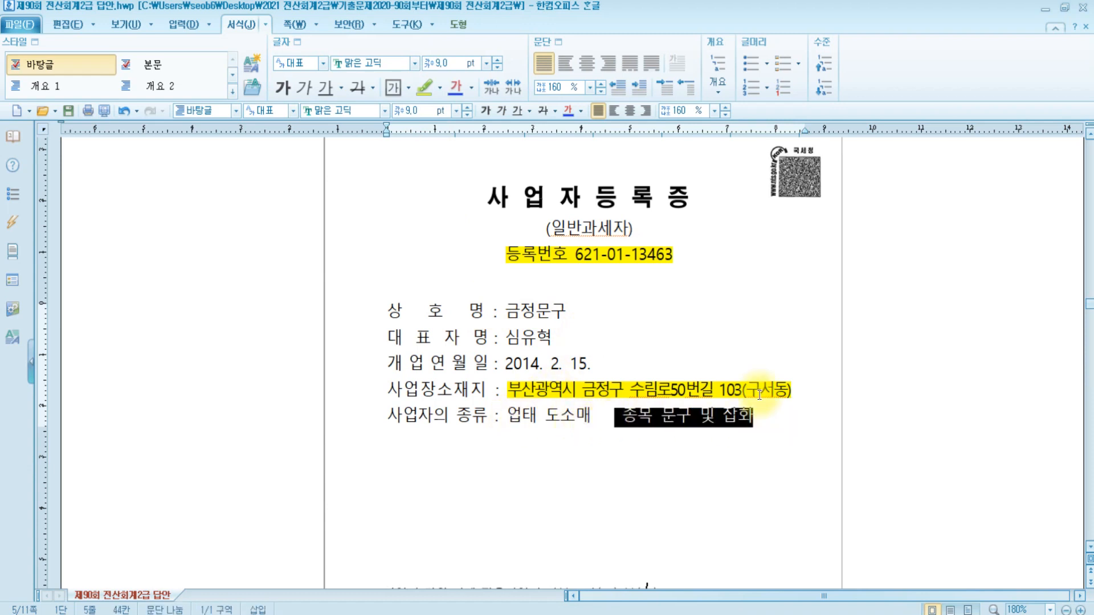
click(423, 87)
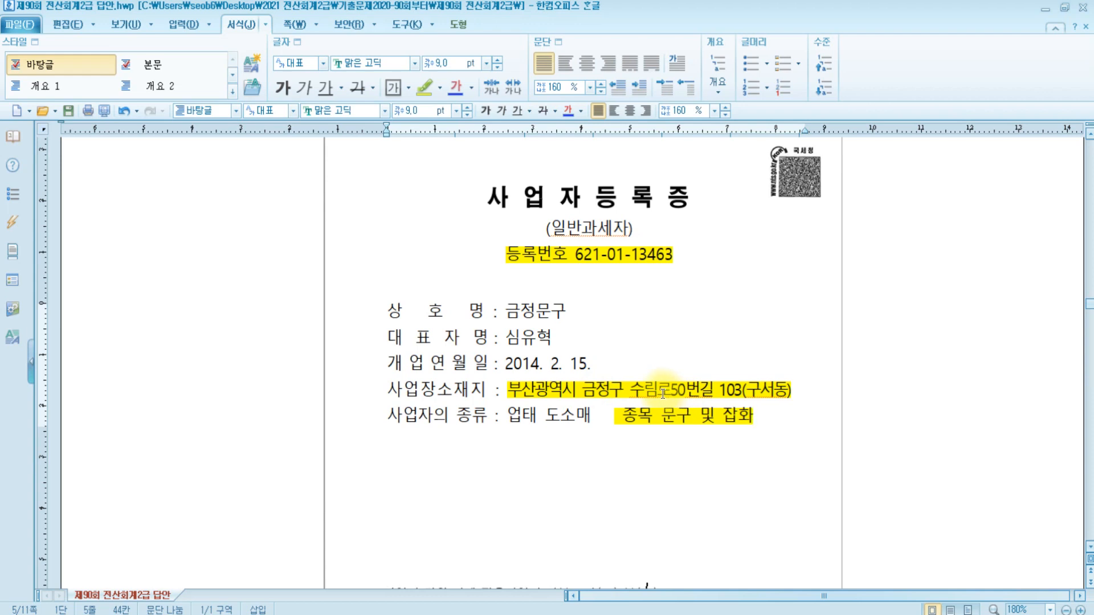
Step: Switch to KcLep's 회사등록 and correct the 사업자등록번호 to the number on the business registration certificate
key(alt+Tab)
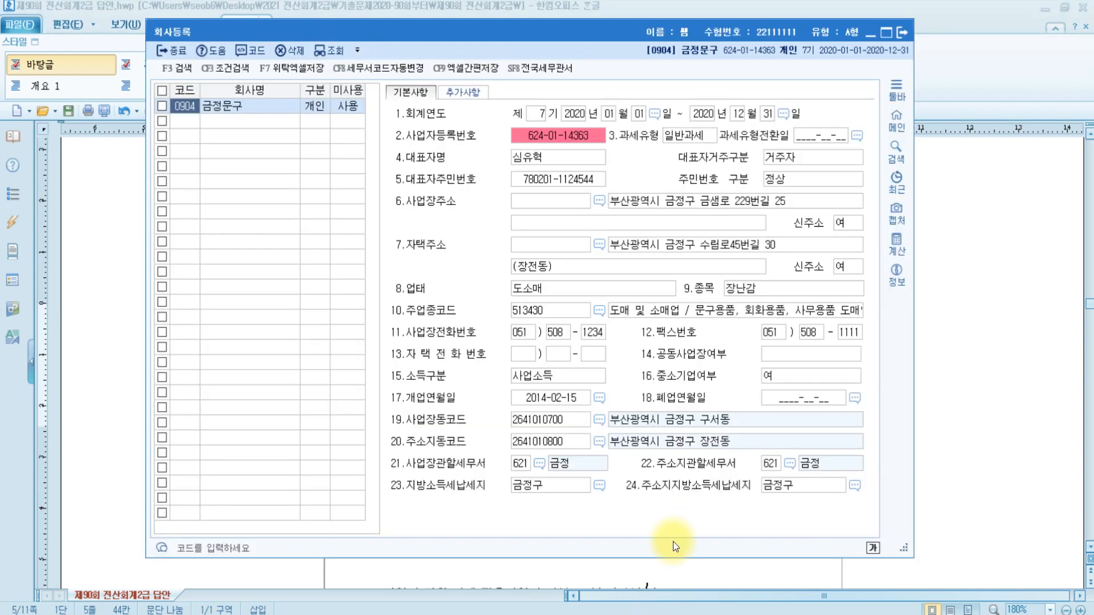
click(556, 141)
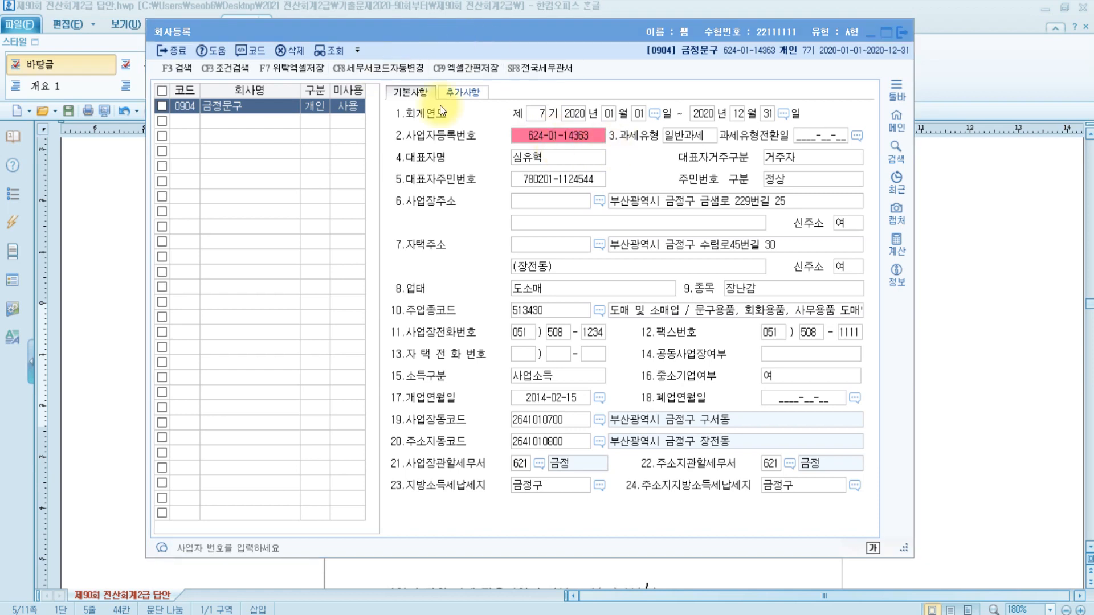
click(552, 139)
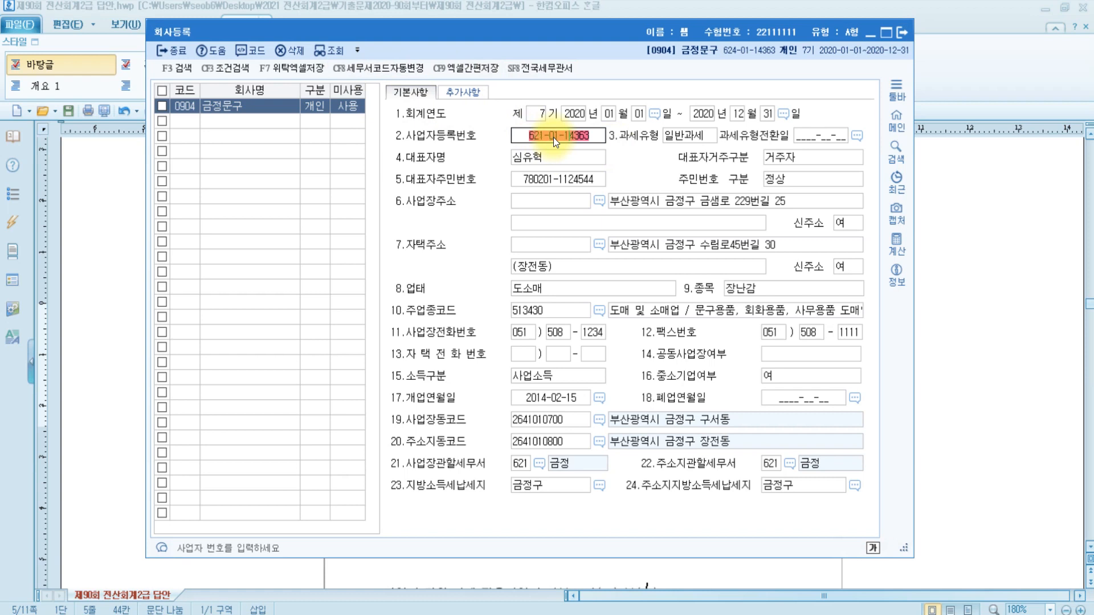
key(Return)
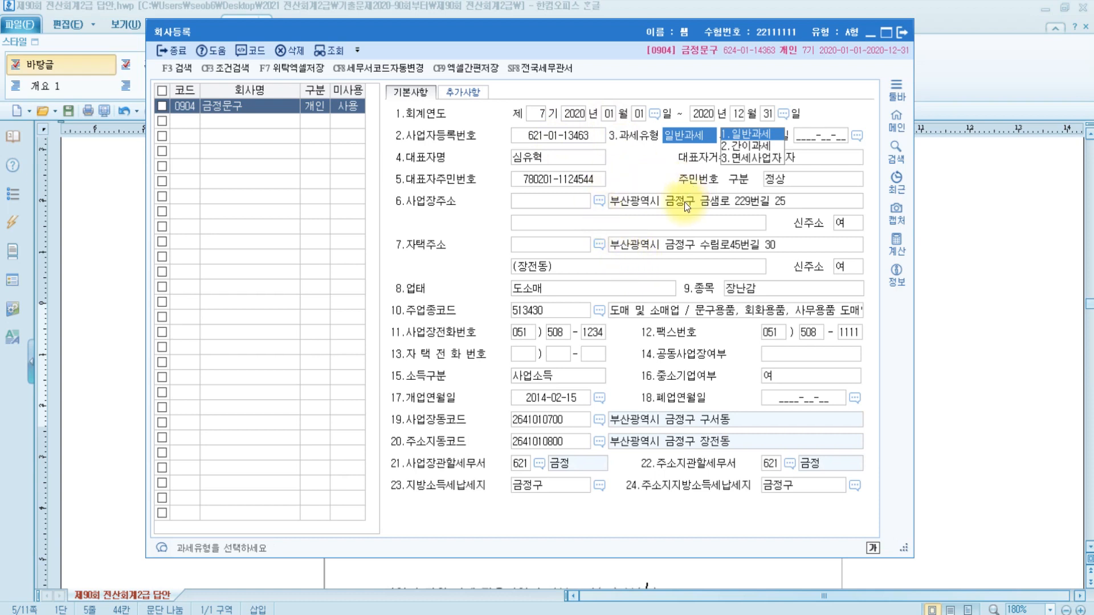
Step: Replace both lines of the 사업장주소 with the business address given on the certificate
key(Return)
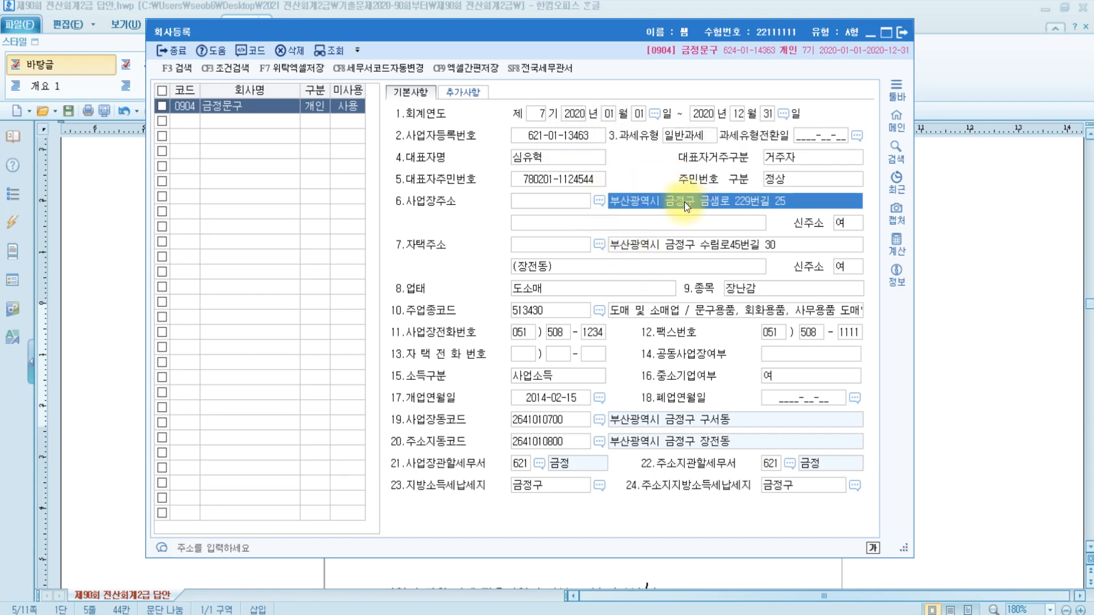
text(부산광역시 금)
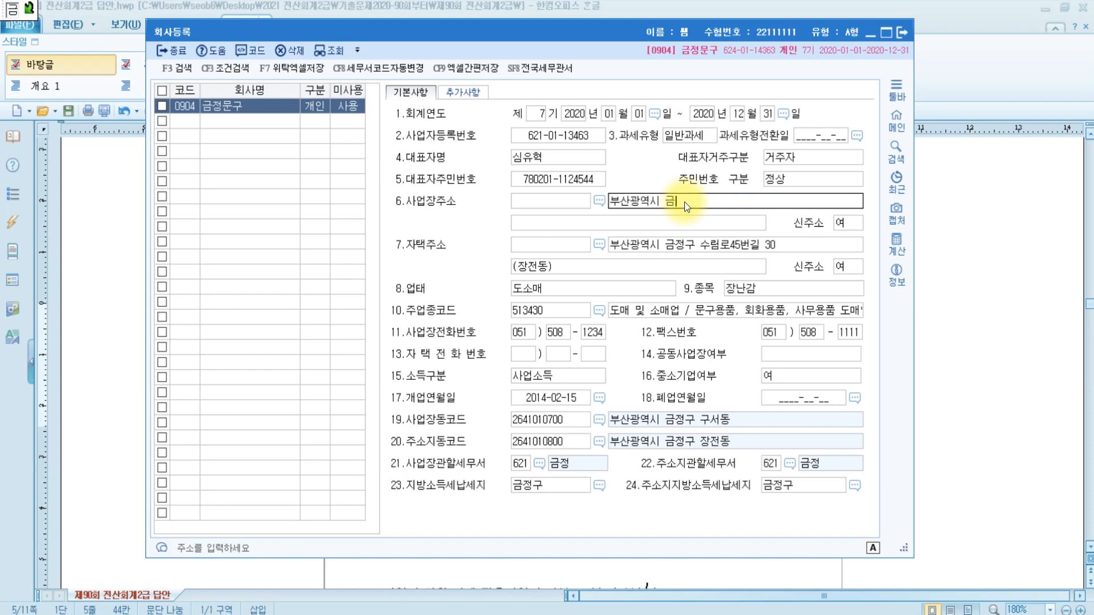
text(정구수림로50번길 103)
key(Return)
text((구)
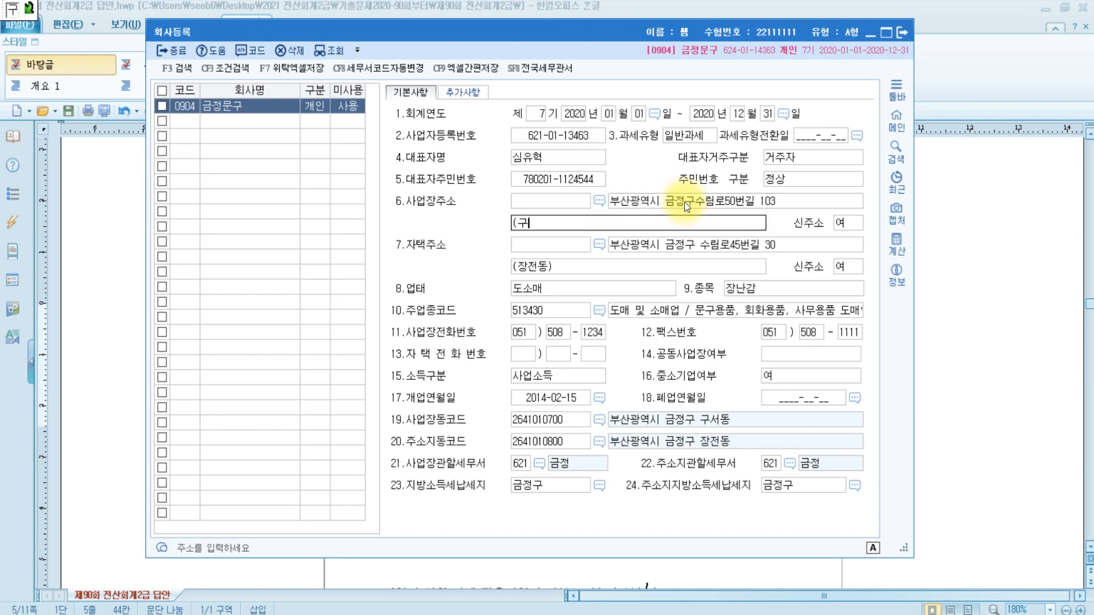
text(서동) ' [])
key(BackSpace)
key(BackSpace)
key(BackSpace)
key(BackSpace)
key(BackSpace)
key(Return)
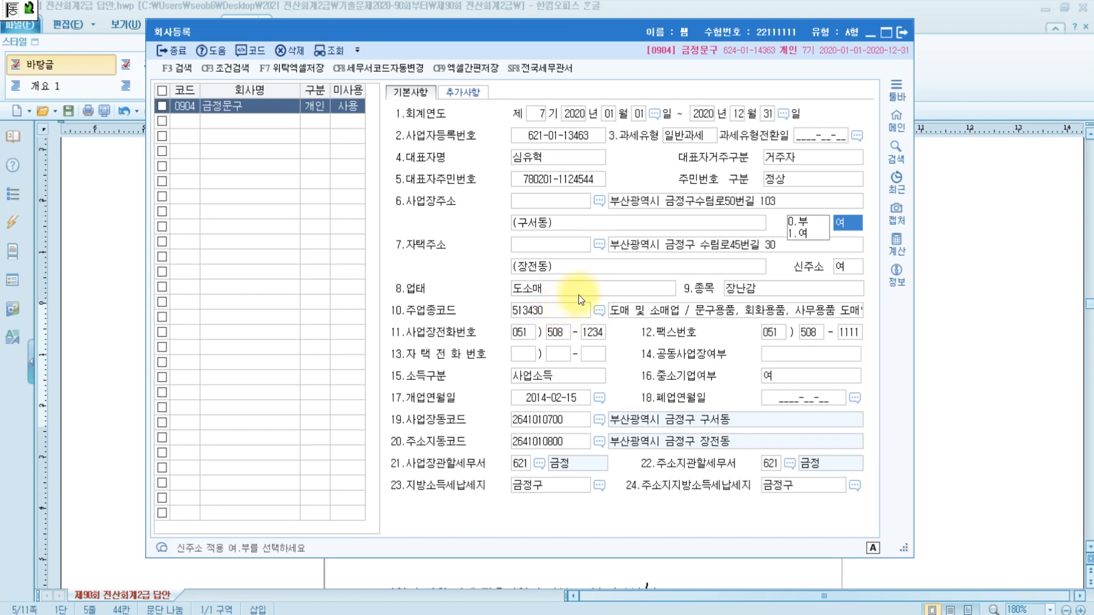
Step: Set the 종목 of the company to 문구 및 잡화
click(781, 283)
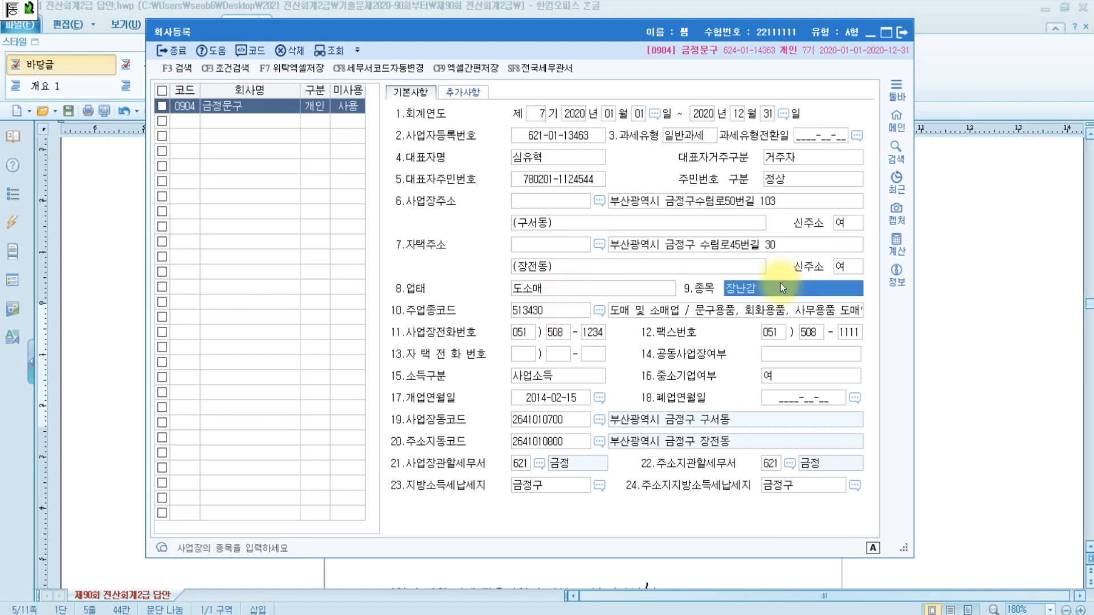
text(문구 및 잡화)
key(Return)
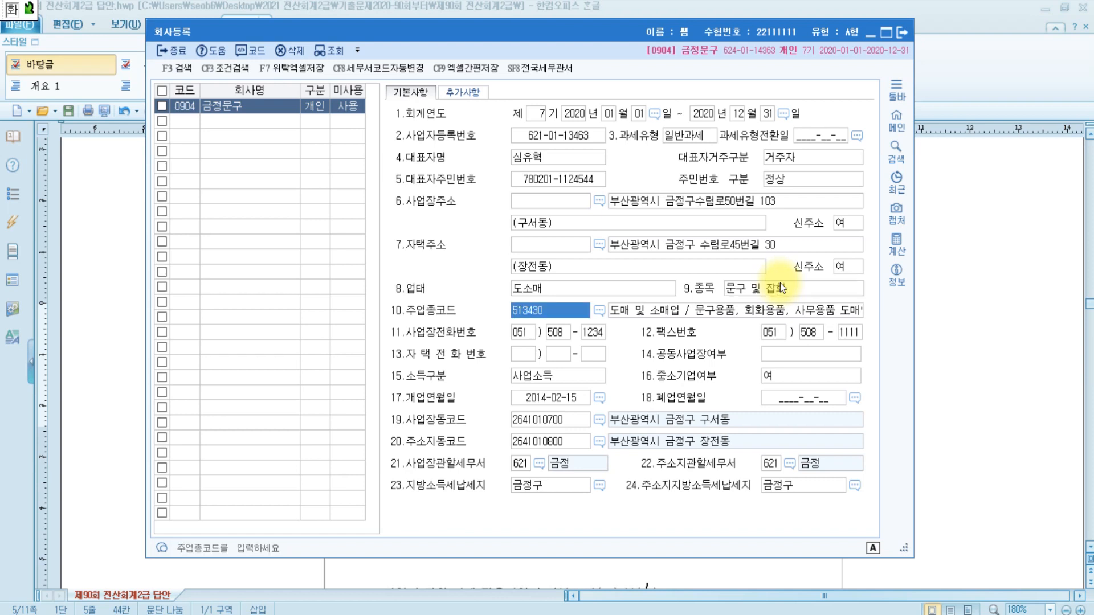
Step: Recheck the 종목, 대표자명 and 사업자등록번호 entries and close 회사등록
click(798, 291)
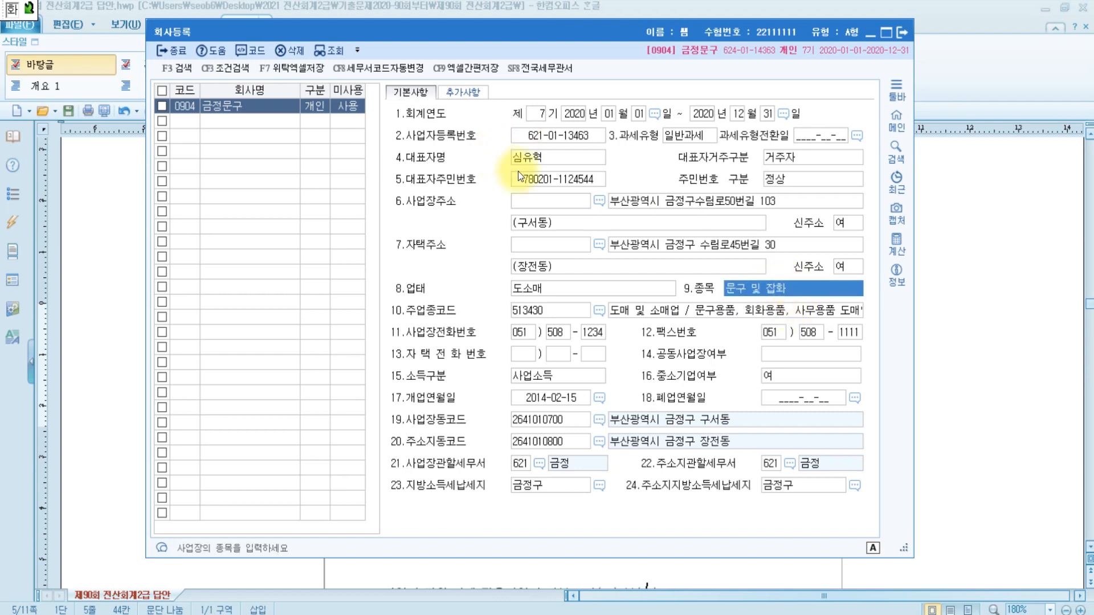
click(550, 158)
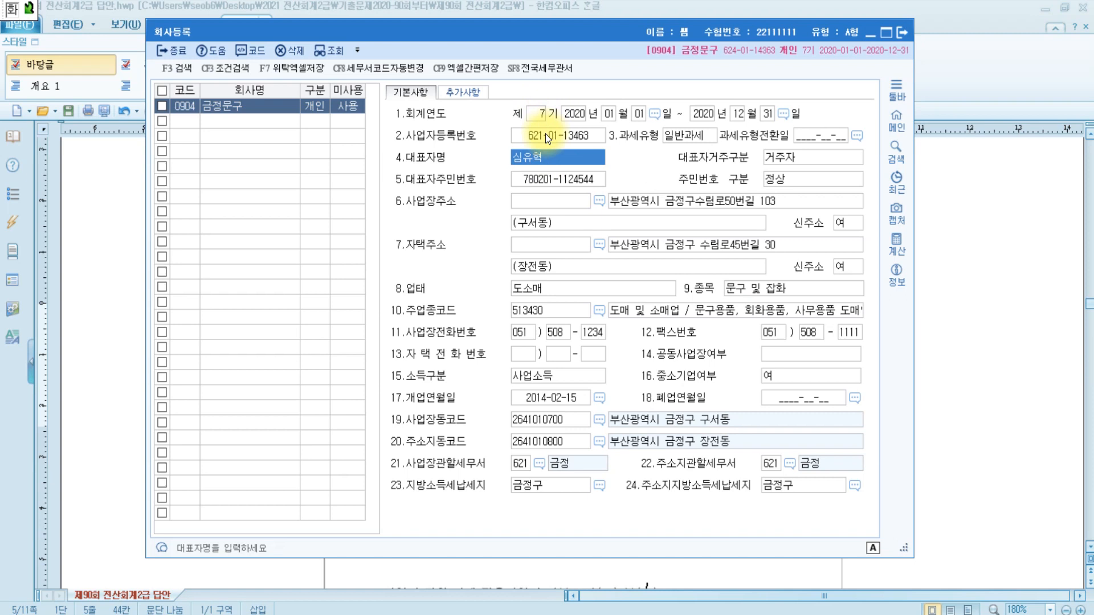
click(562, 135)
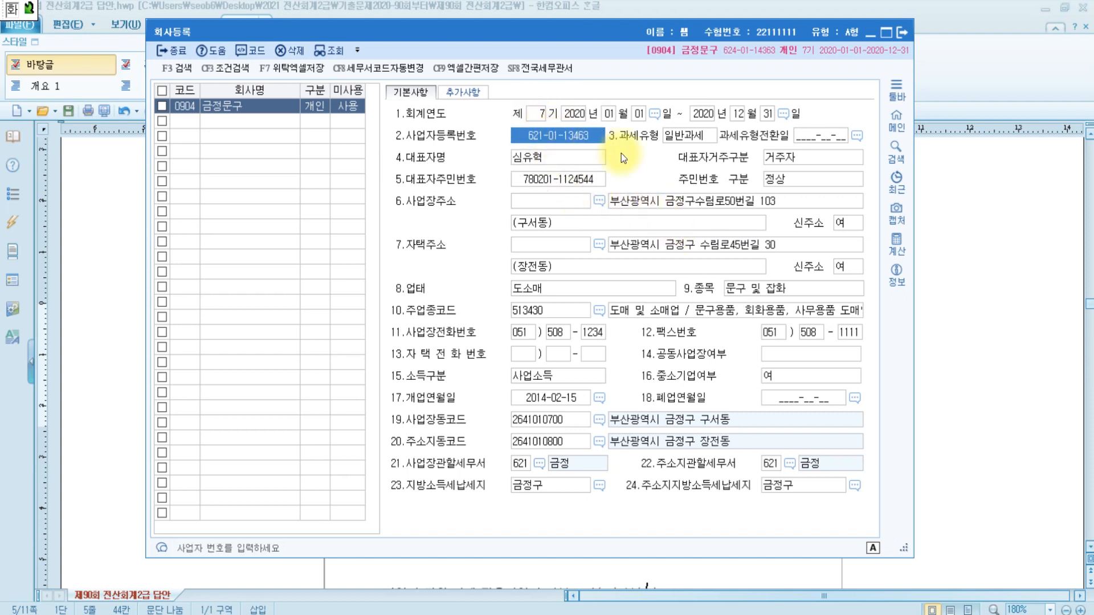
click(768, 284)
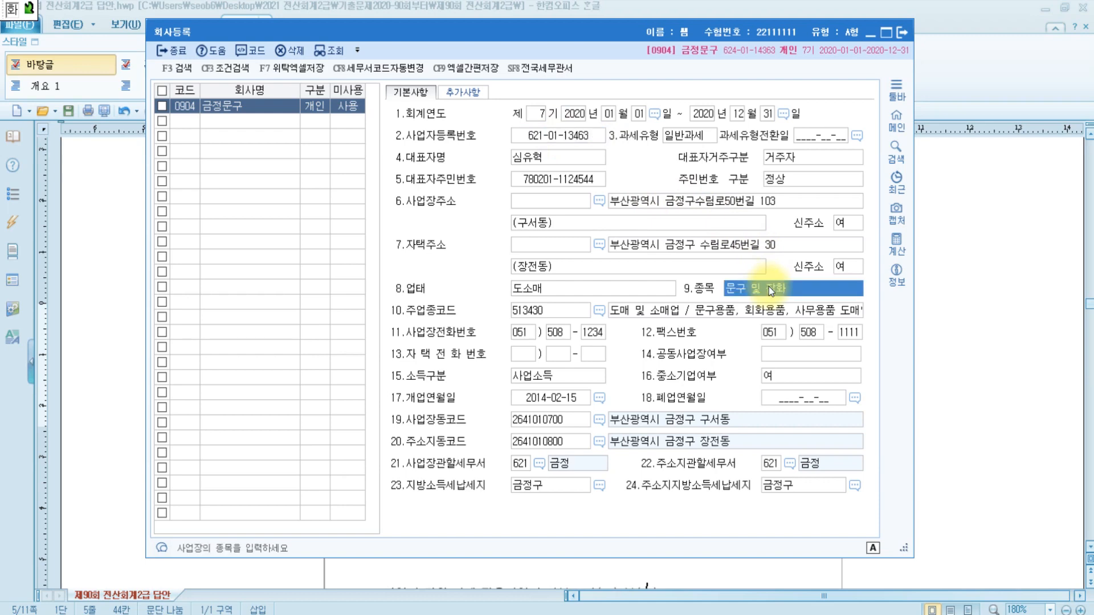
click(899, 32)
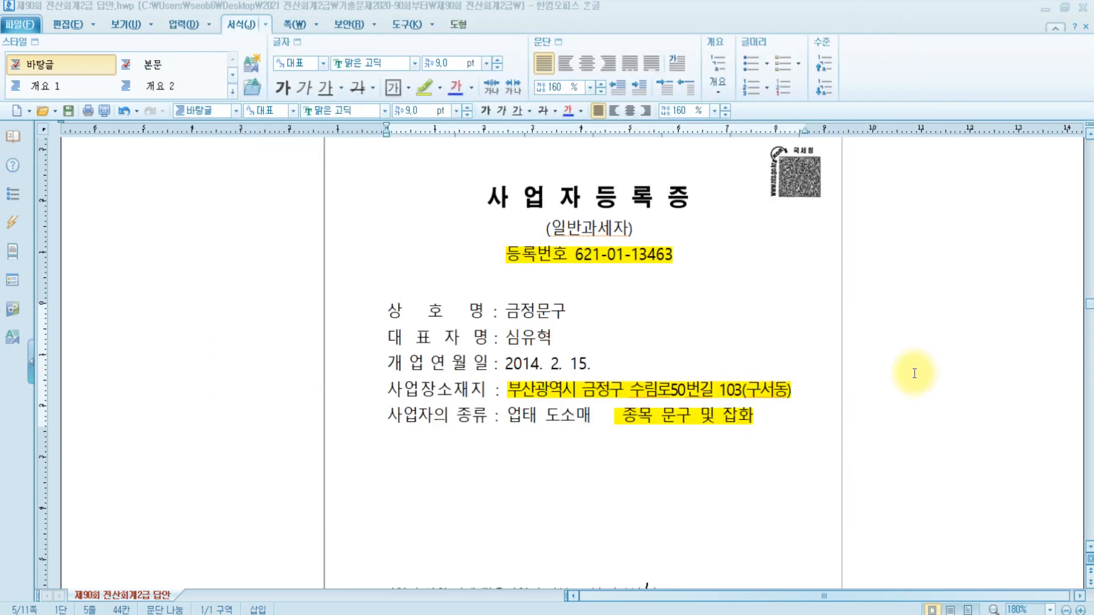
Step: Go to 문제2 in the document, switch to KcLep and open 전기분재무상태표
scroll(914, 373, down, 15)
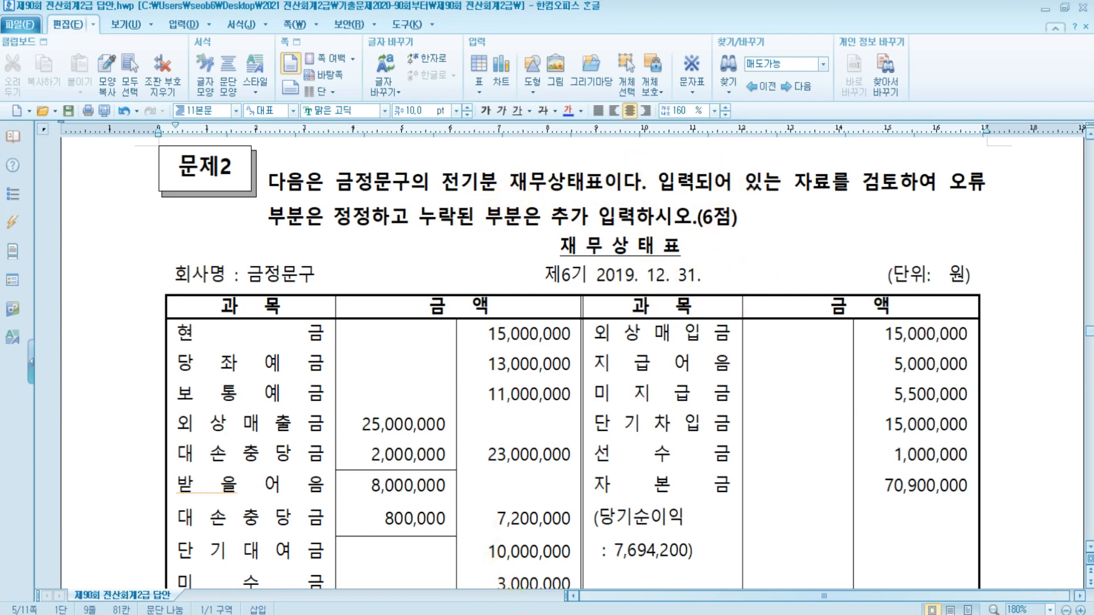
key(alt+Tab)
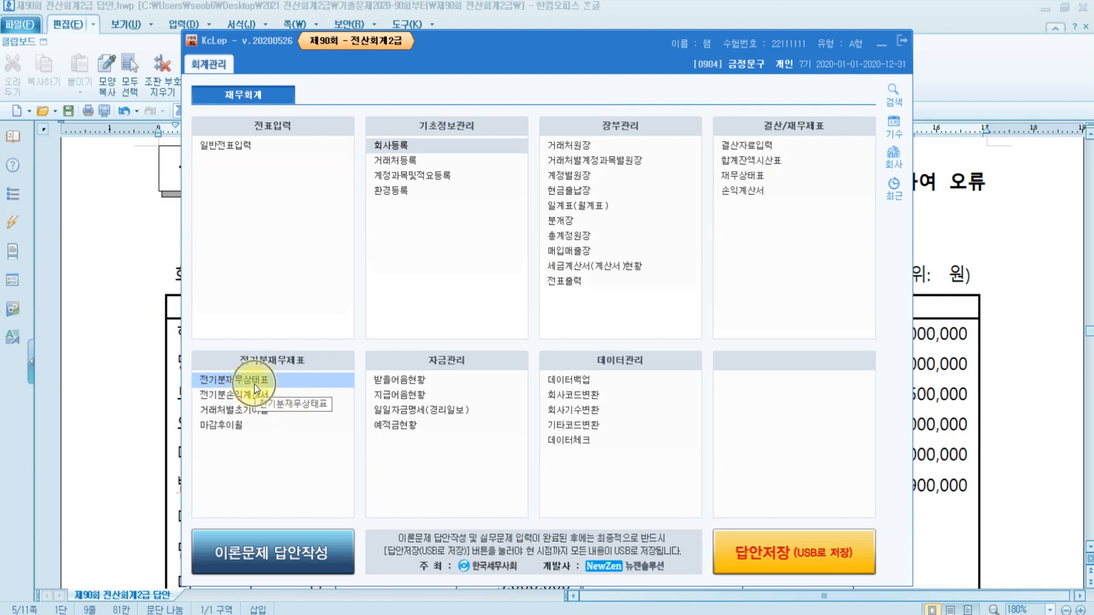
click(254, 384)
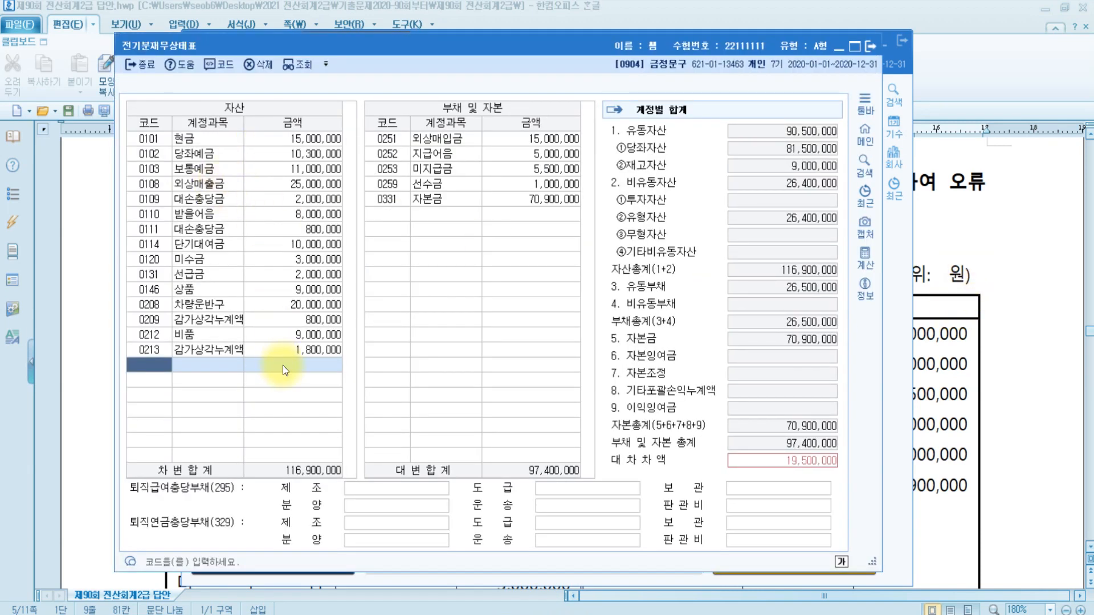
Step: Review the 재무상태표 table of 문제2 in the Hangul document and select the 당좌예금 amount of 13,000,000
click(1003, 241)
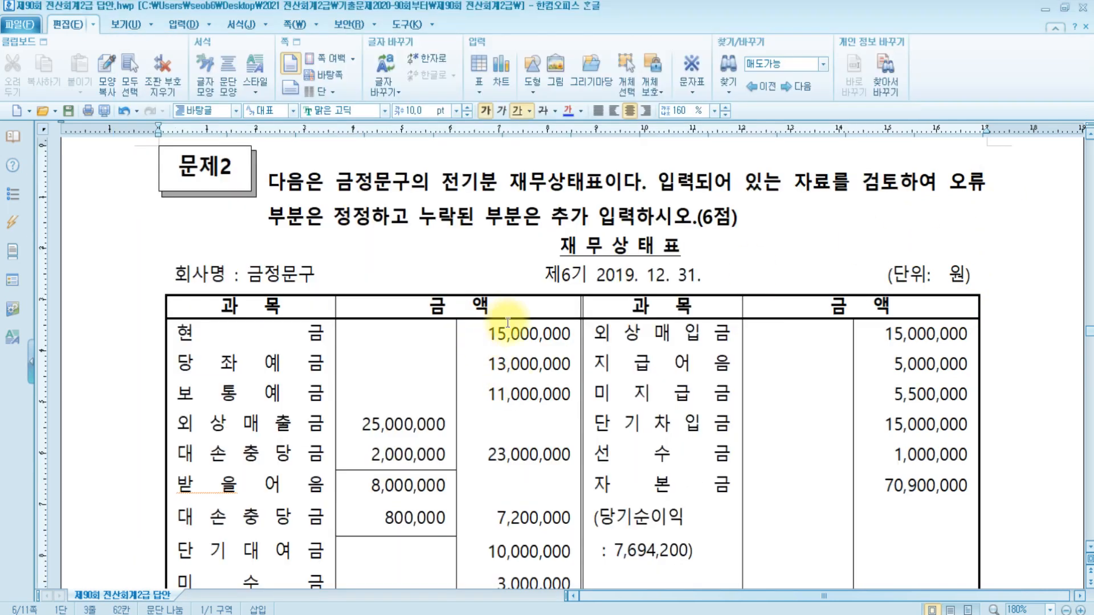
scroll(487, 345, down, 3)
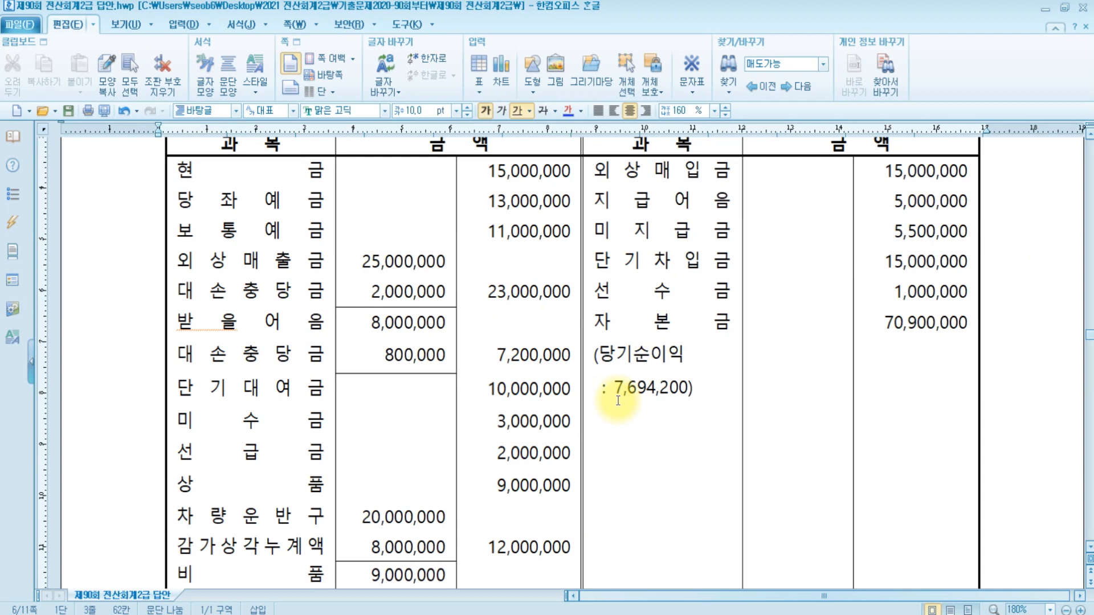
scroll(494, 337, up, 1)
click(494, 334)
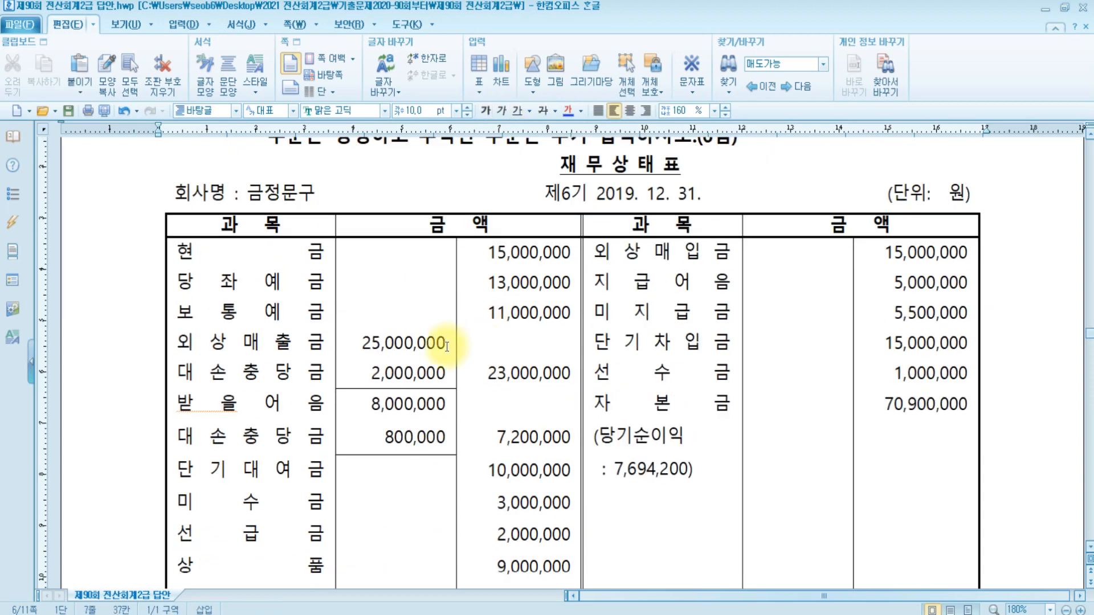
drag(490, 285, 571, 285)
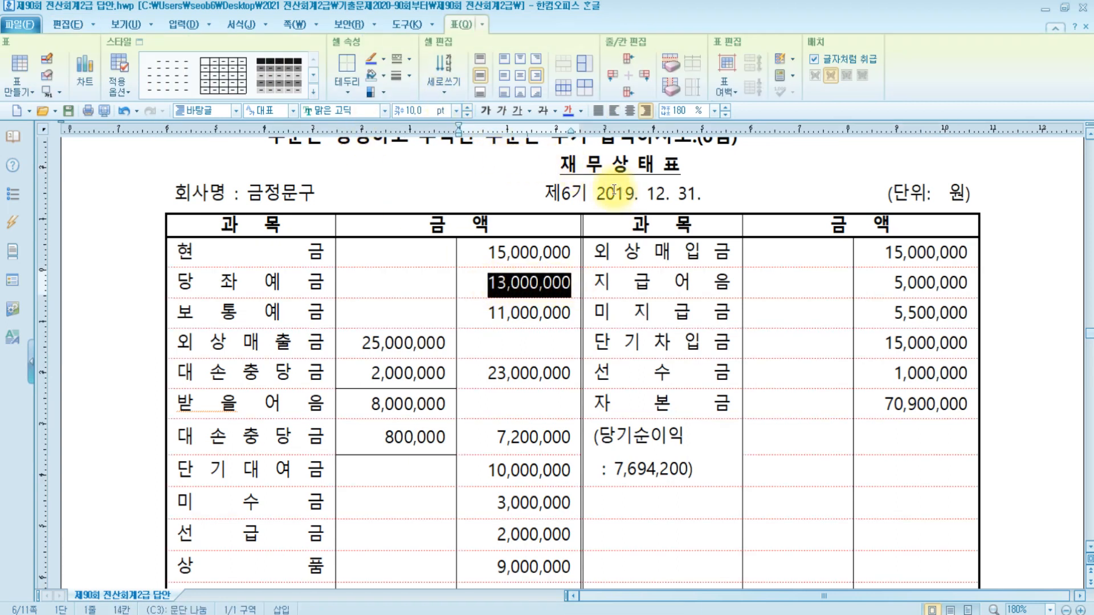
Step: Switch to KcLep and set the 당좌예금 amount in 전기분재무상태표 to 13,000,000
key(alt+Tab)
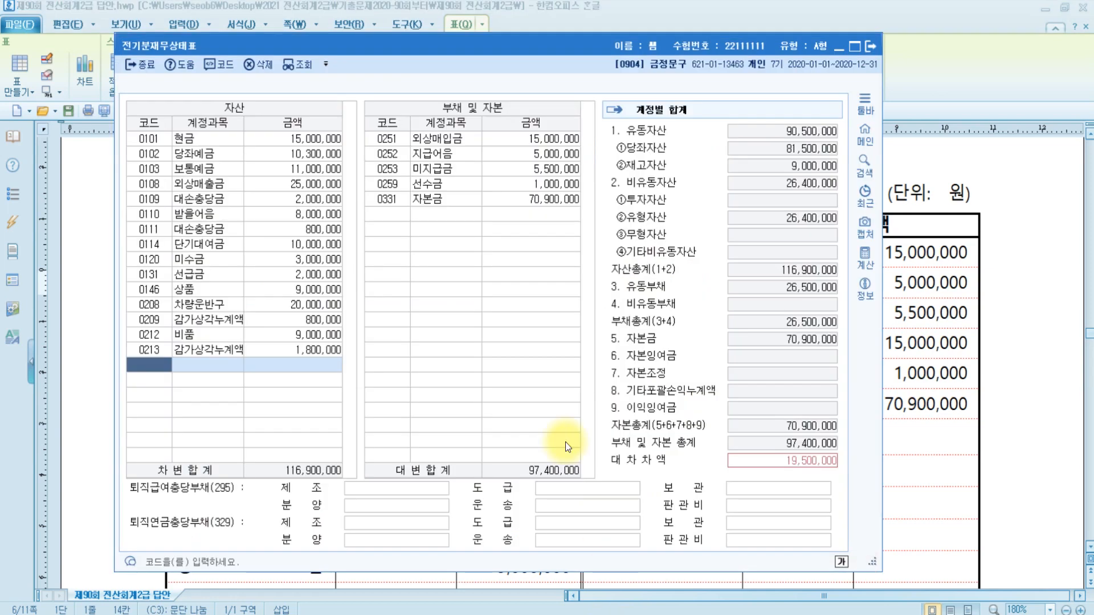
click(312, 151)
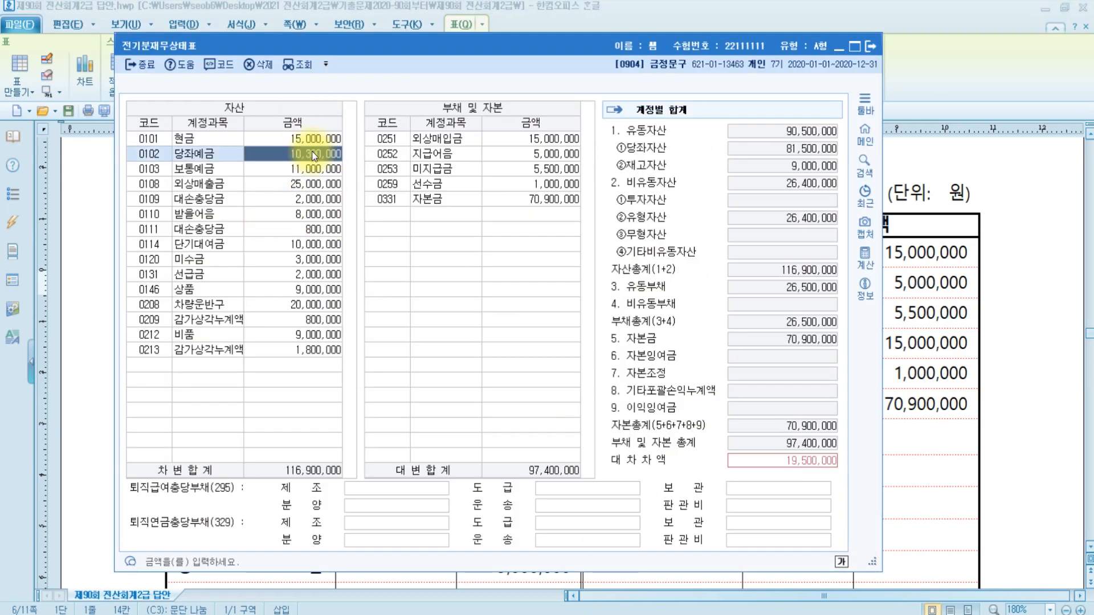
text(13000000)
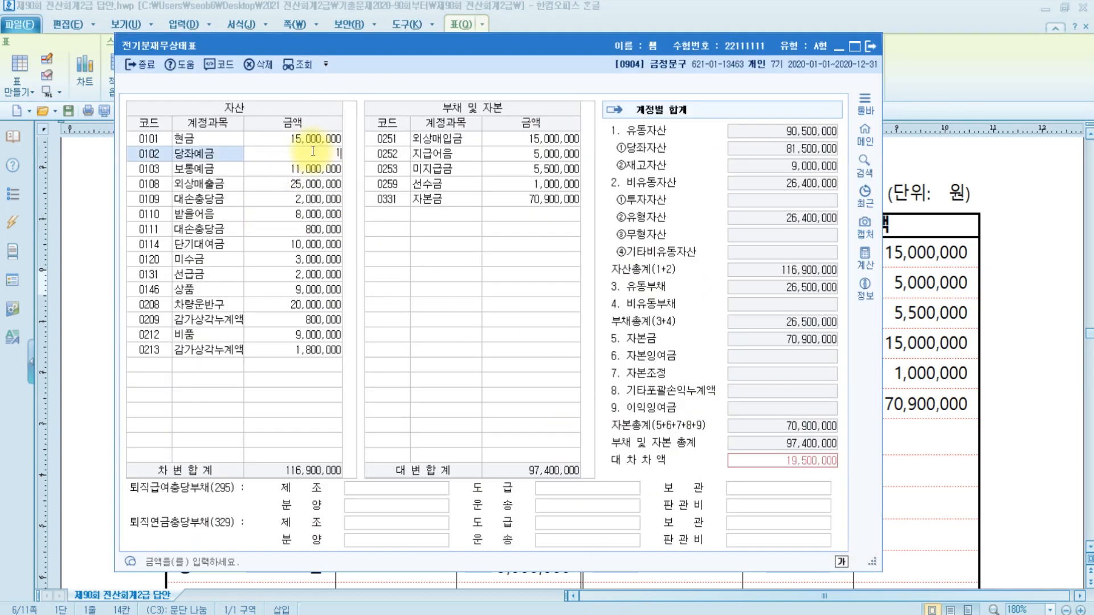
key(Return)
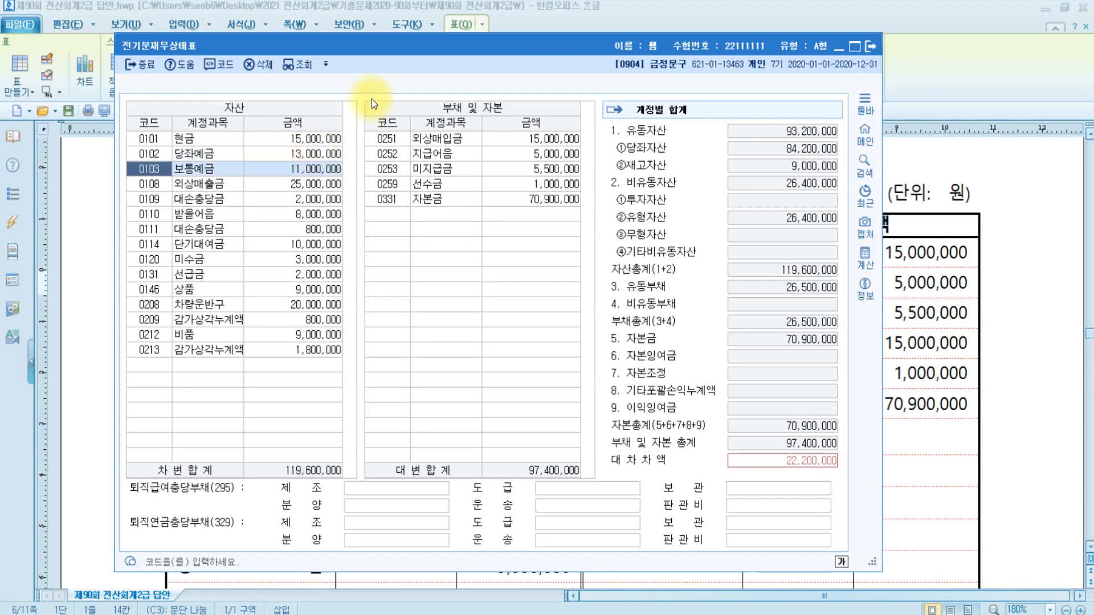
Step: Look up the 차량운반구's 감가상각누계액 in the document's 재무상태표 and set account 0209 in 전기분재무상태표 to 8,000,000
click(976, 268)
scroll(453, 327, down, 2)
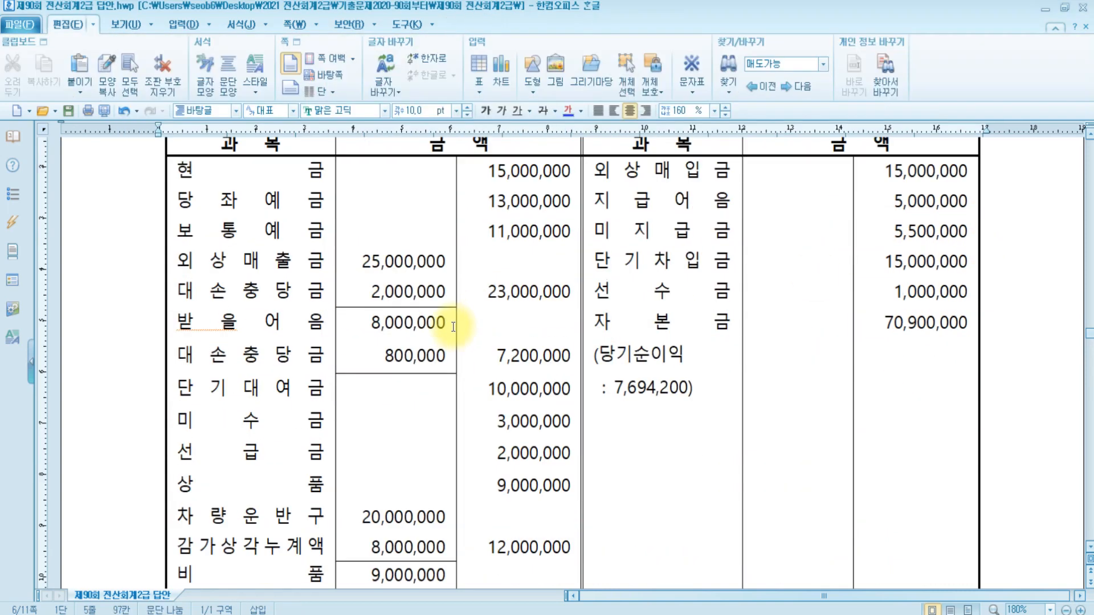
scroll(453, 327, down, 3)
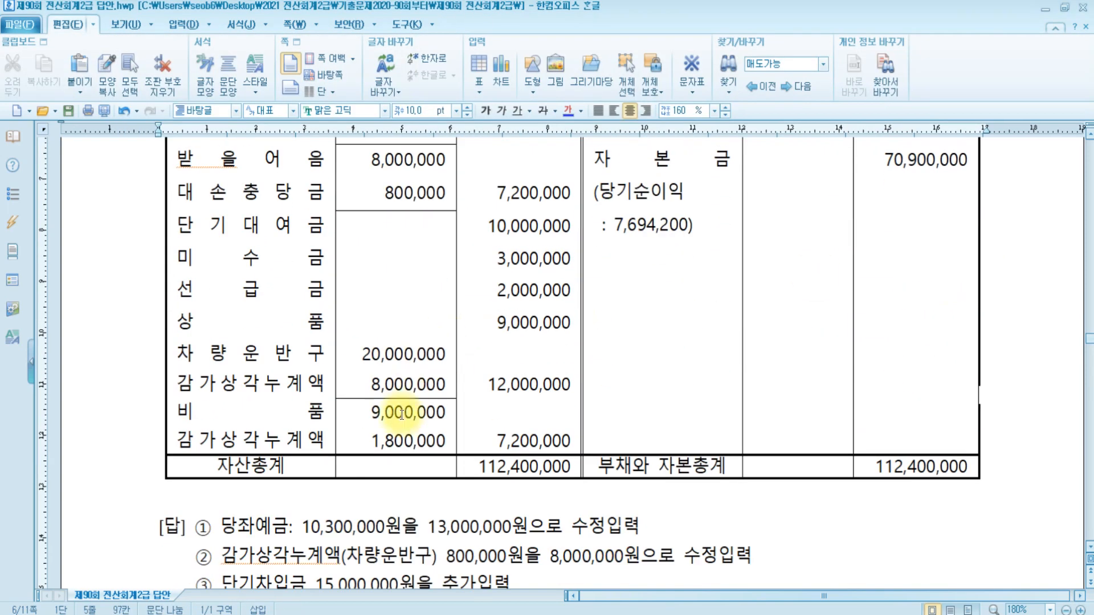
drag(370, 385, 445, 383)
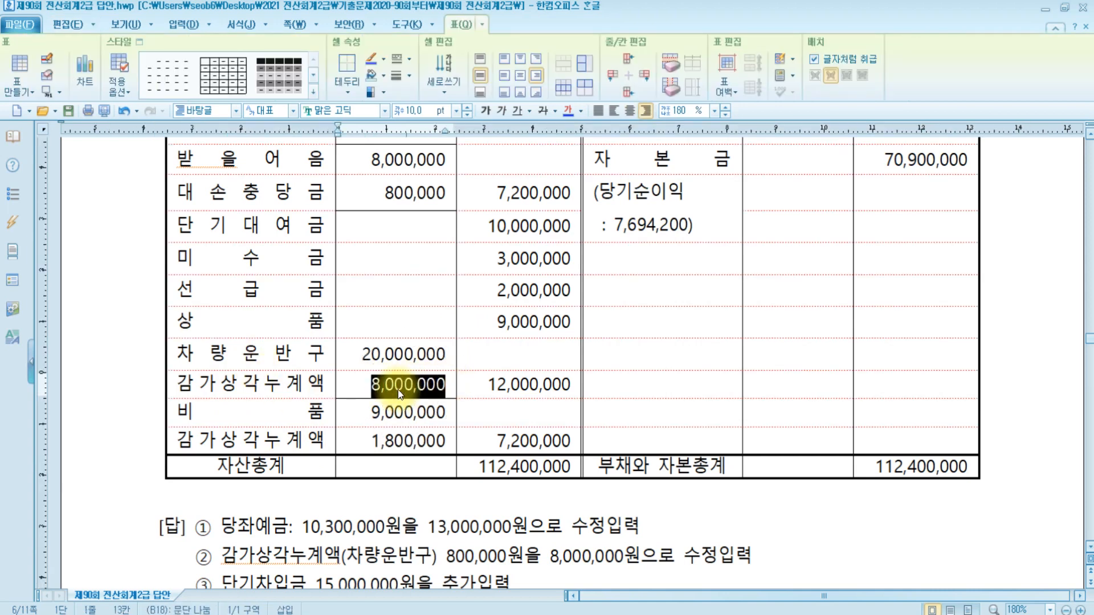
key(alt+Tab)
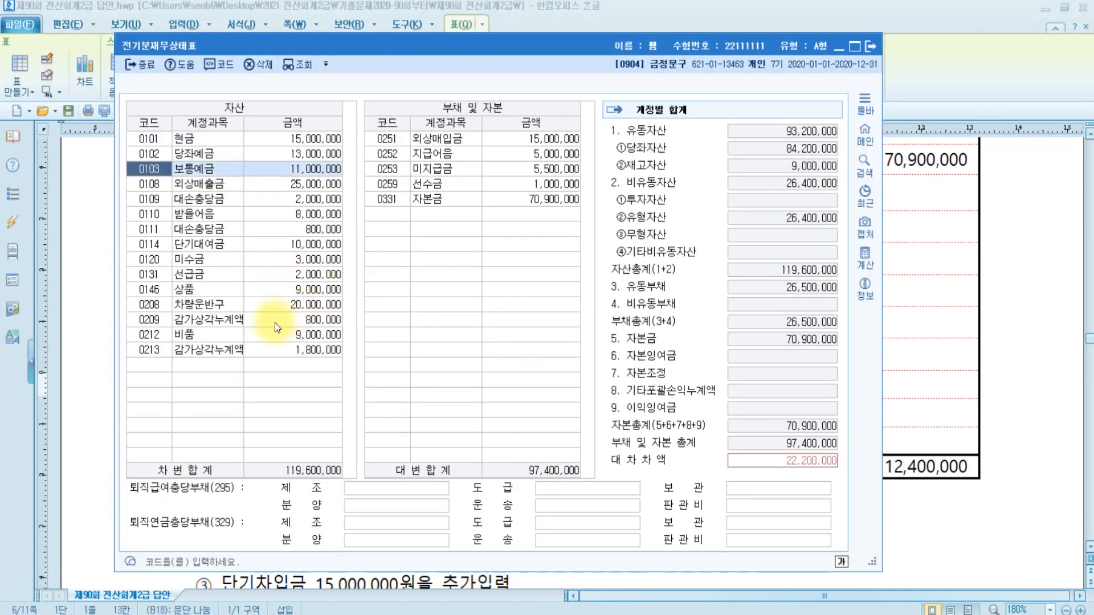
click(207, 308)
click(307, 320)
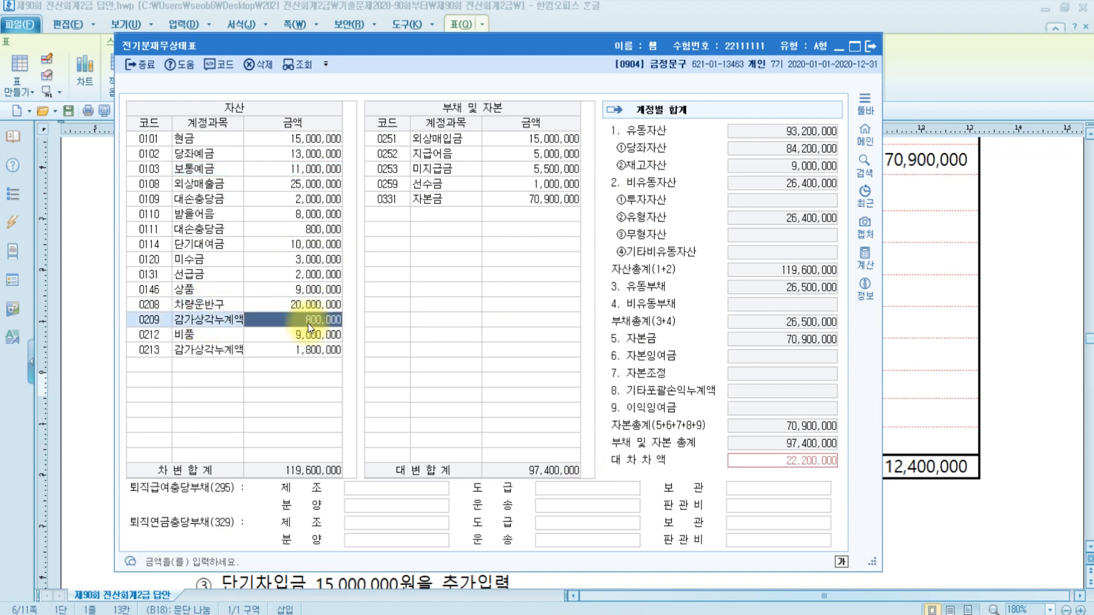
text(8000000)
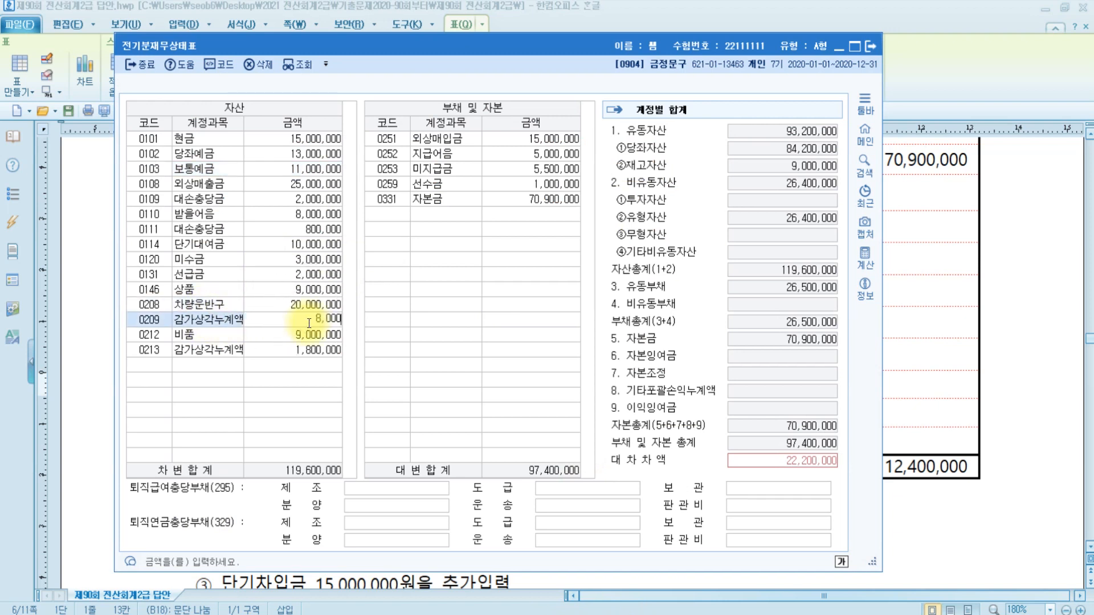
key(Return)
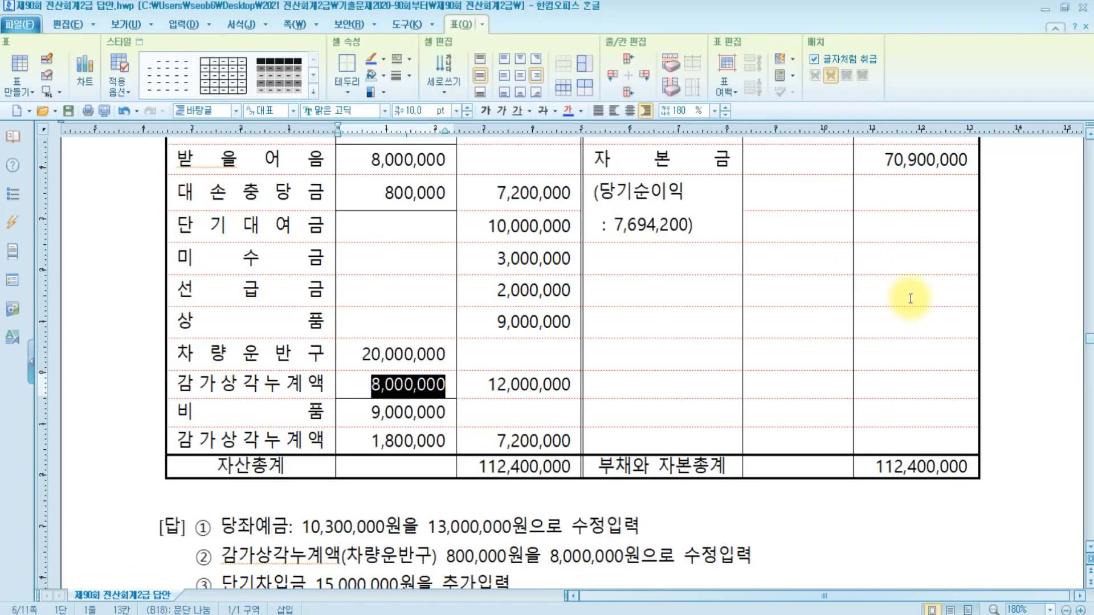
Step: Look up 단기차입금 in the document's 재무상태표 and add it under 부채 및 자본 in KcLep with an amount of 15,000,000
click(910, 293)
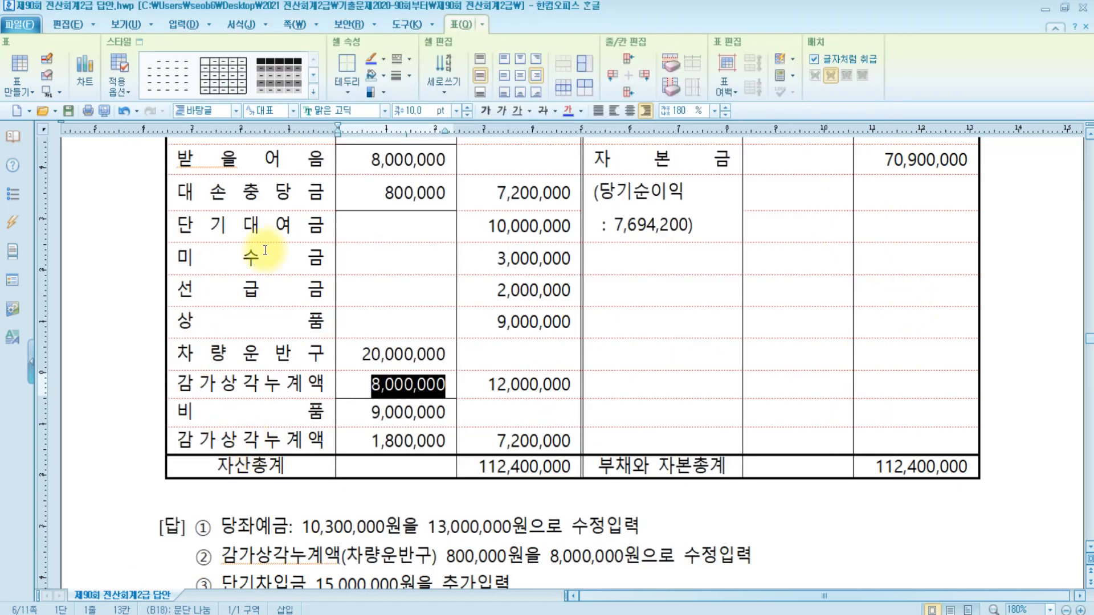
scroll(353, 473, up, 5)
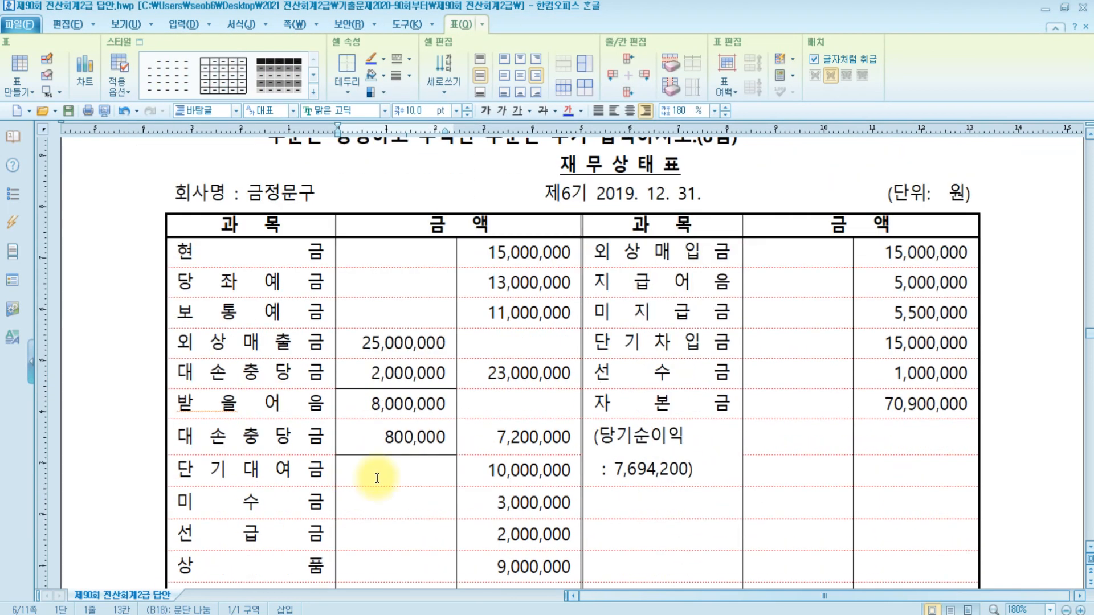
click(686, 342)
drag(887, 342, 973, 346)
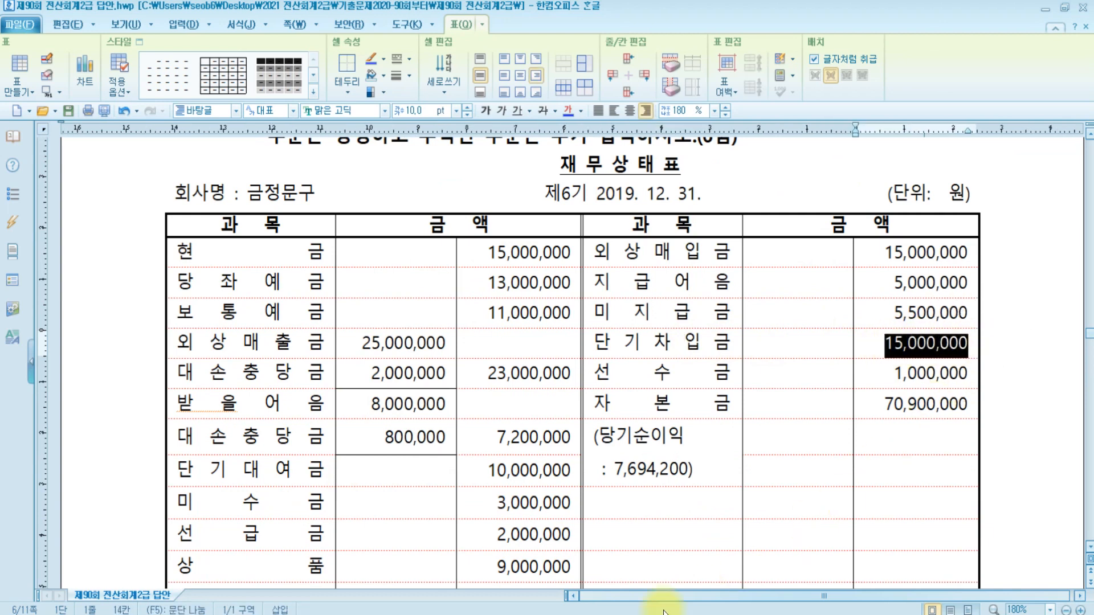
key(alt+Tab)
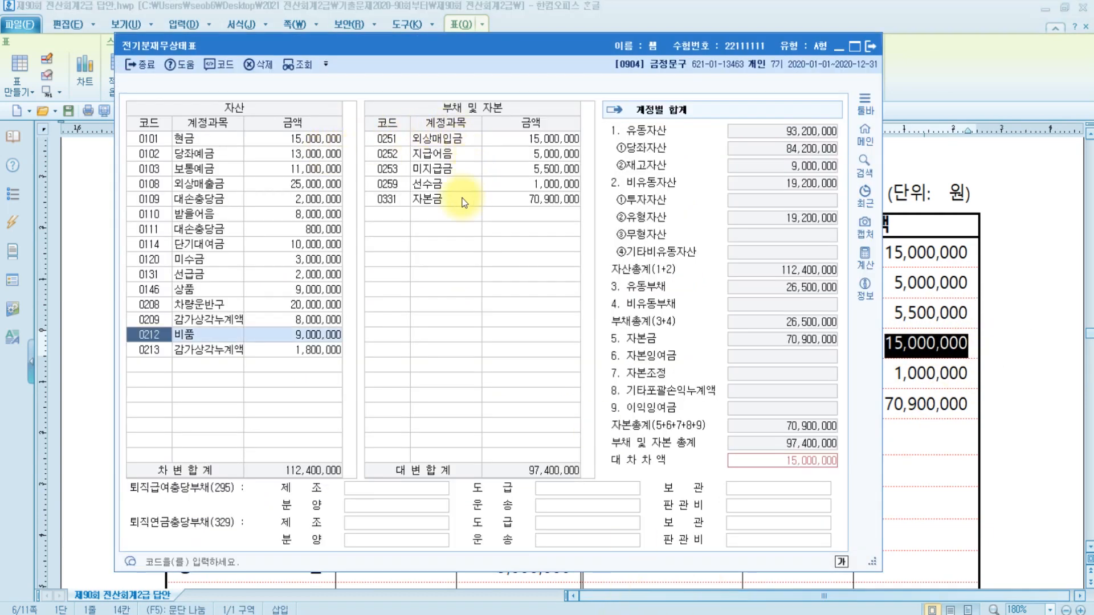
click(400, 215)
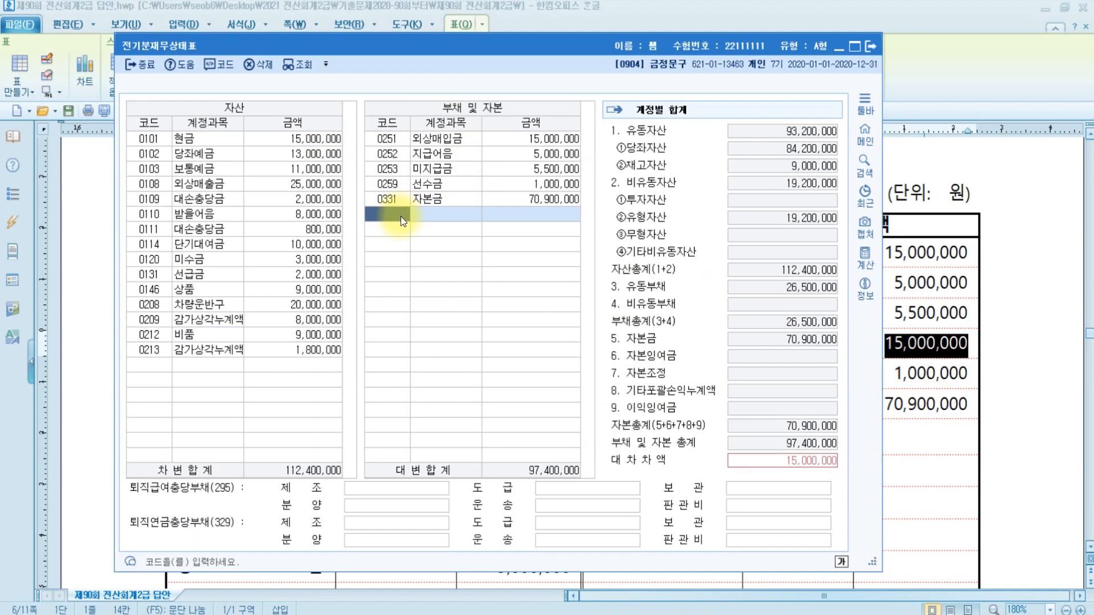
text(단기차ㅂ급)
key(Return)
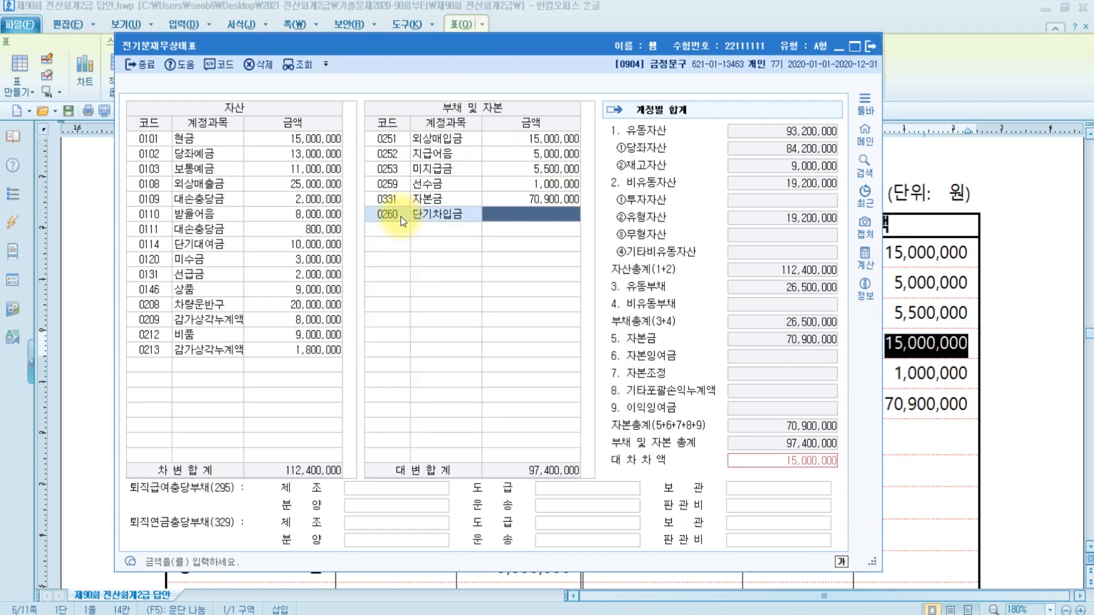
text(15000000)
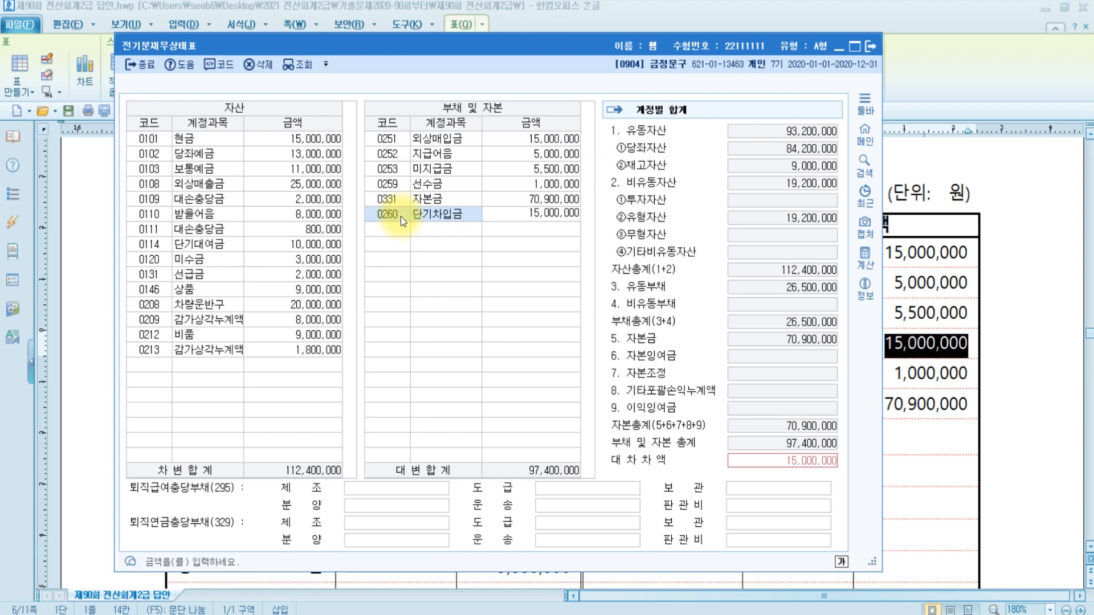
key(Return)
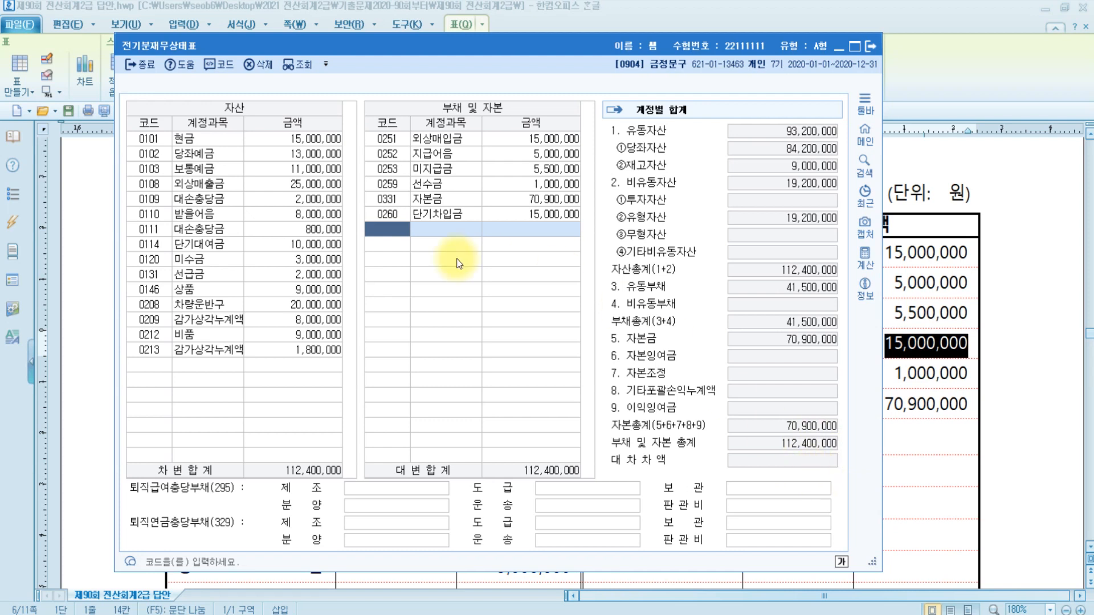
Step: Recheck the 당좌예금, 차량운반구 감가상각누계액 and 단기차입금 amounts in 전기분재무상태표
click(296, 154)
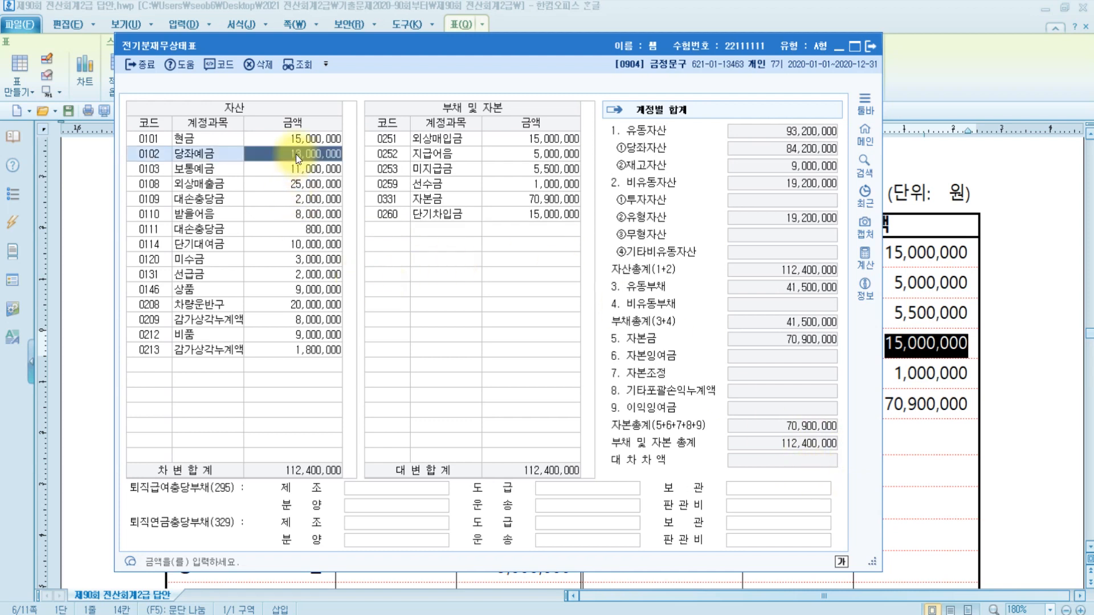
click(308, 321)
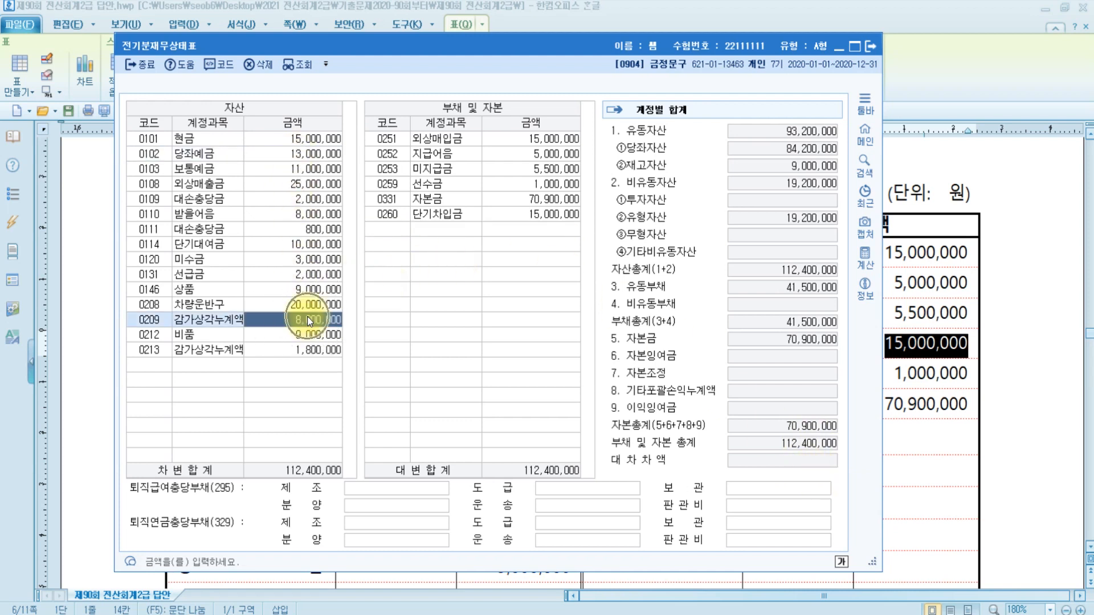
click(532, 213)
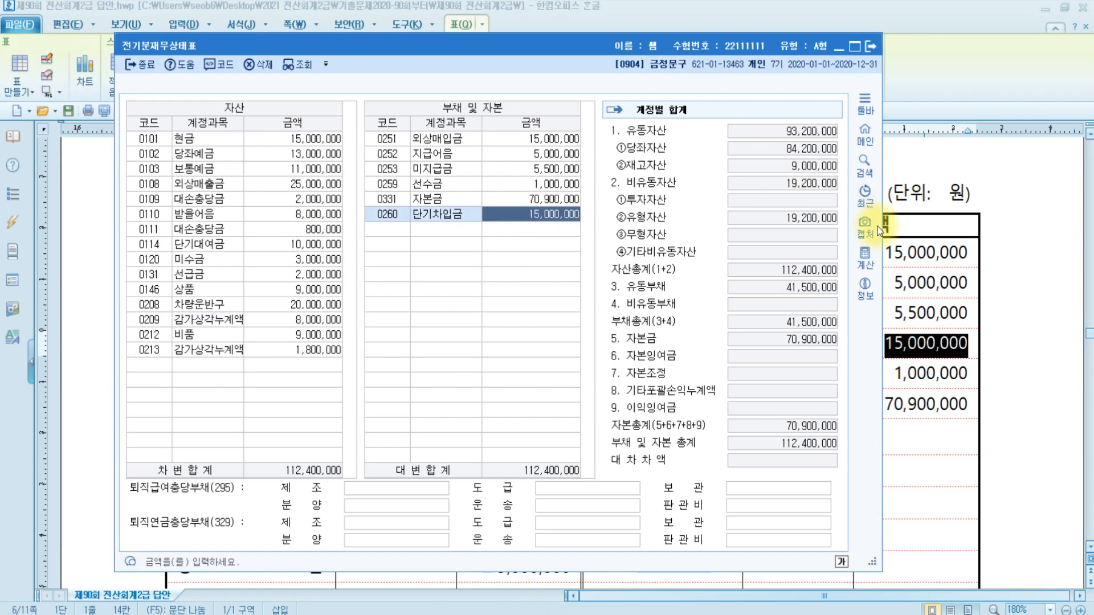
Step: Go to 문제3 [1] in the Hangul document, review the two new 거래처, and open 거래처등록 in KcLep
scroll(911, 411, down, 15)
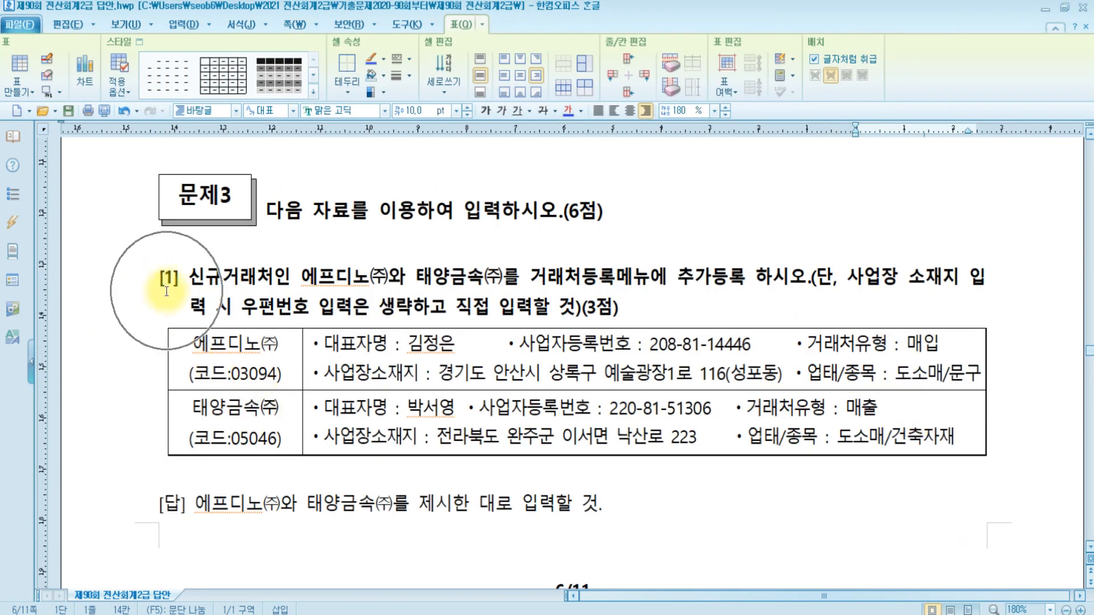
click(245, 345)
click(236, 439)
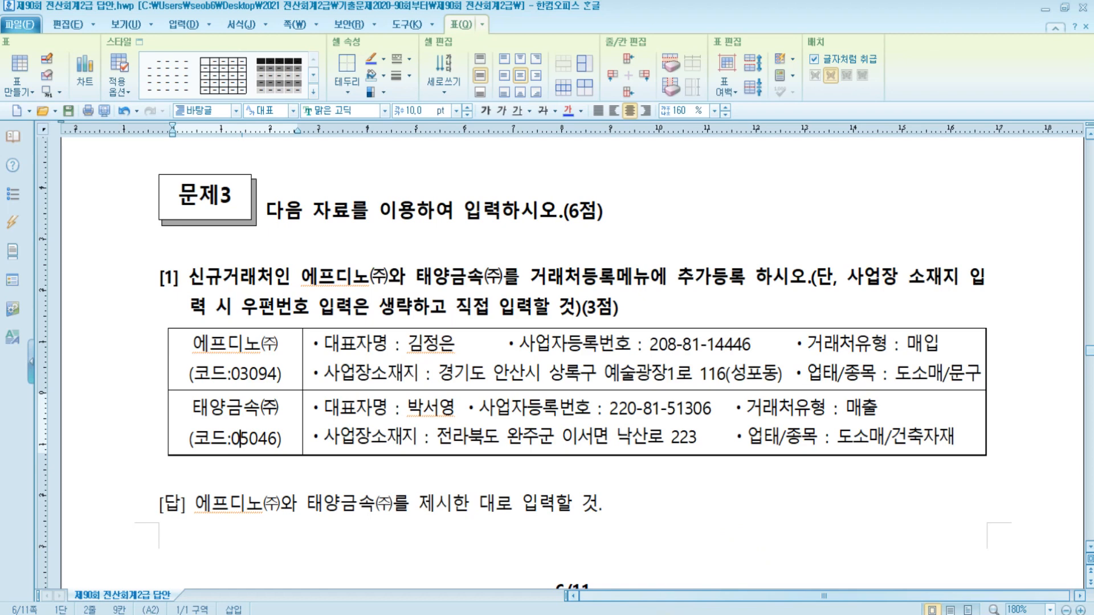
key(alt+Tab)
click(425, 163)
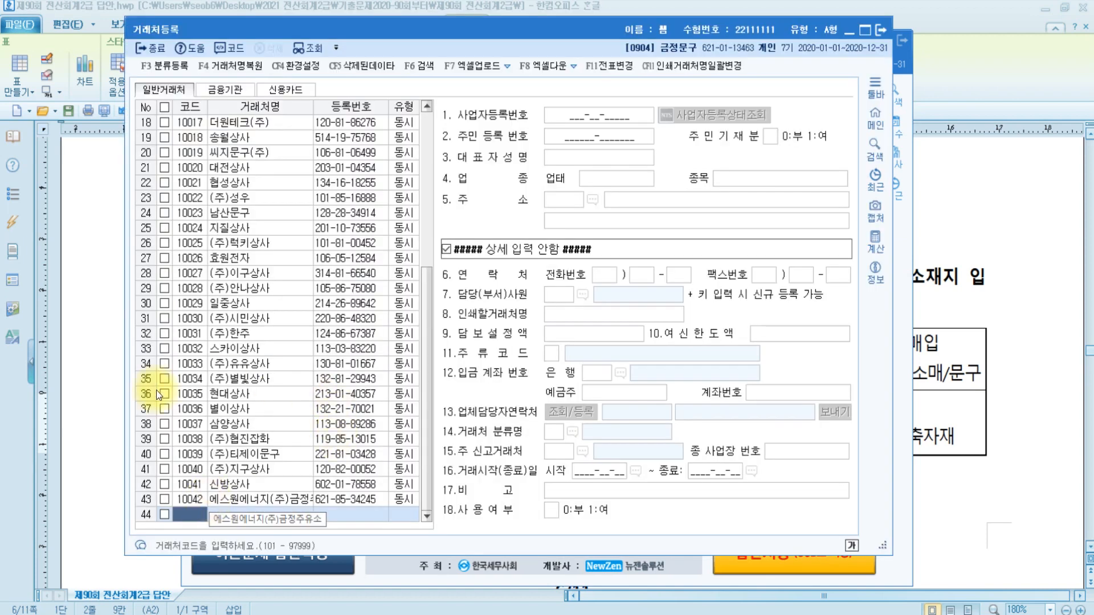
Step: Add a new 일반거래처 with code 03094 and the name 에프디노(주) after the last registered entry
click(197, 521)
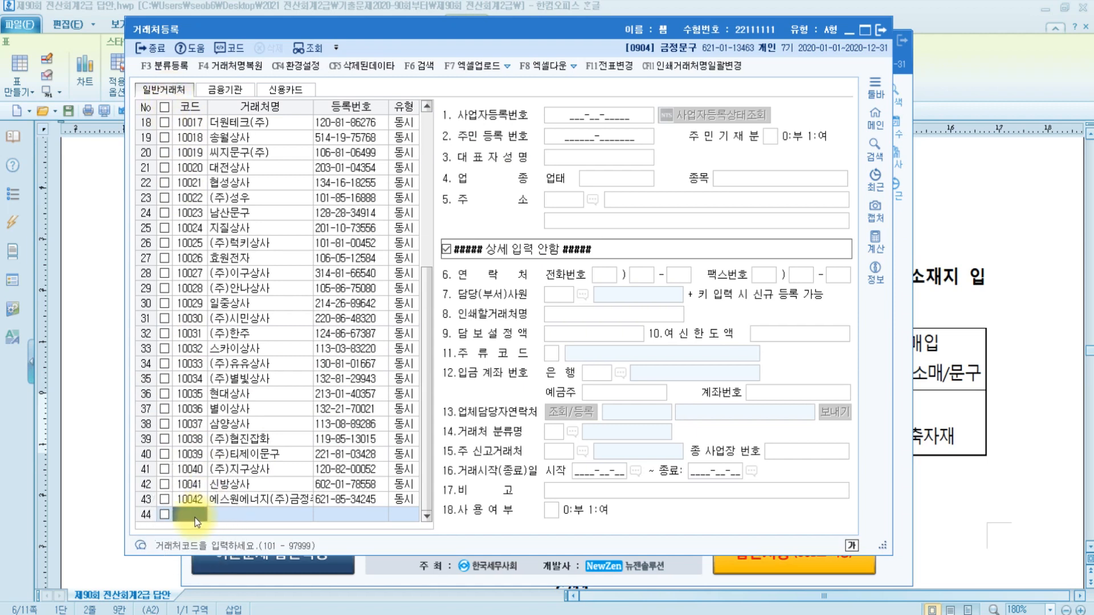
text(03094)
key(Return)
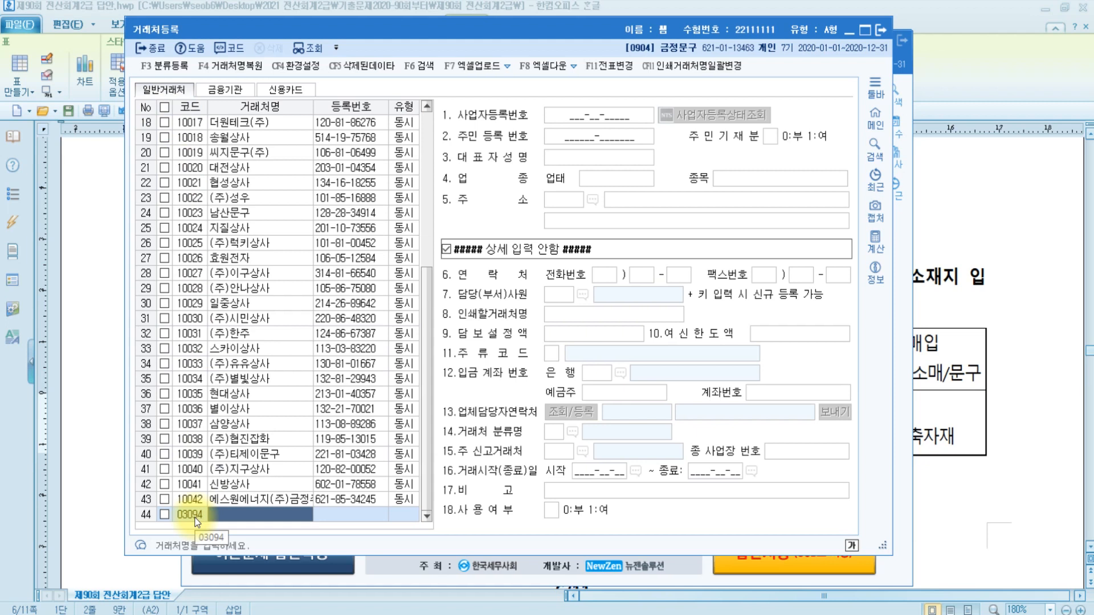
text(에프)
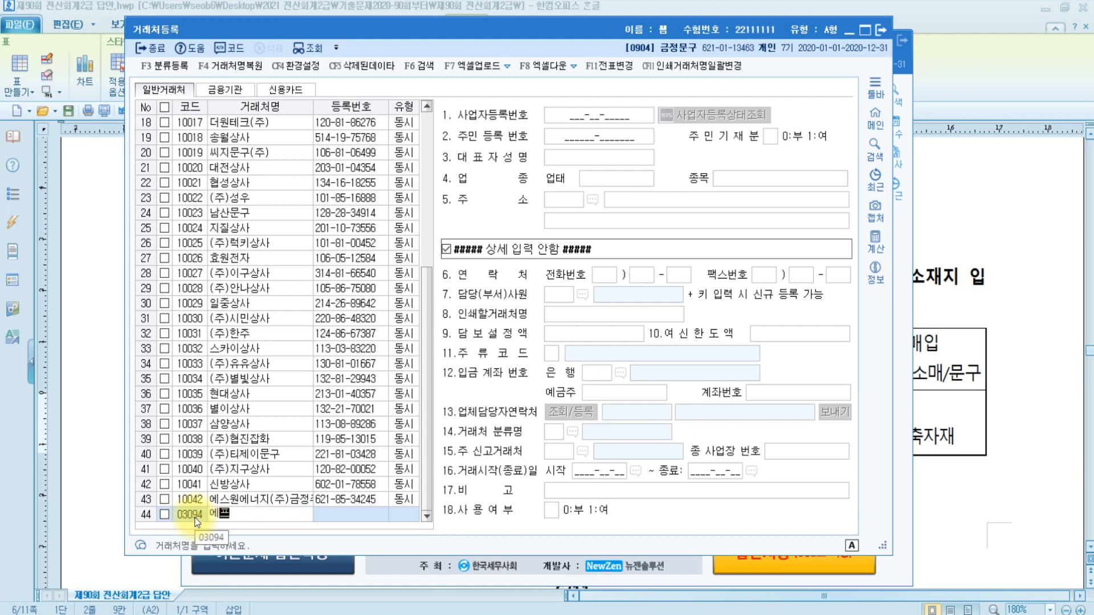
text(디노(주))
key(Return)
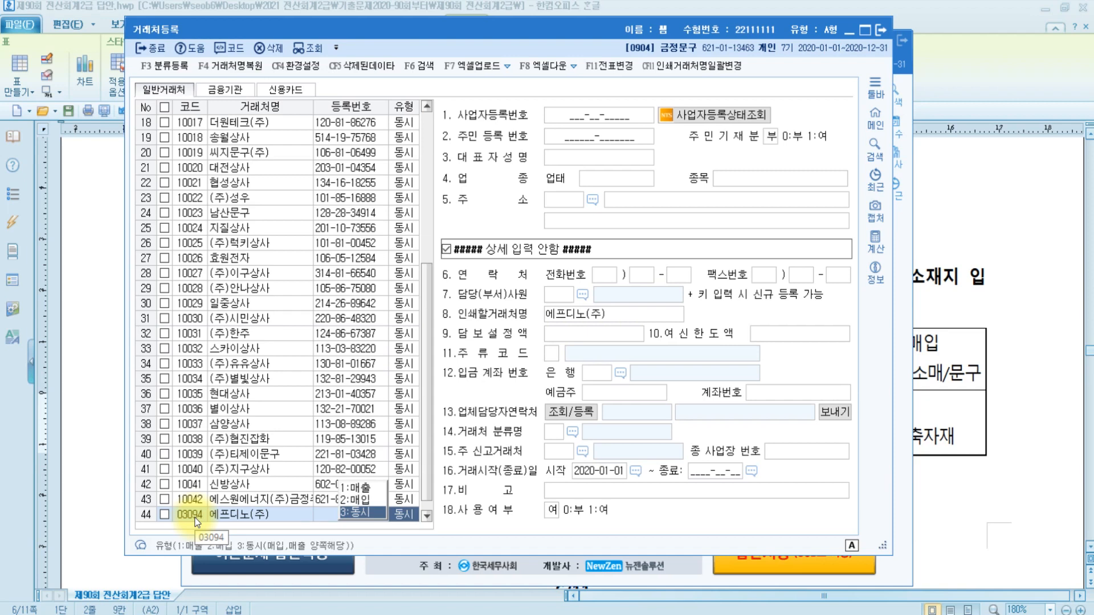
Step: Check the 거래처유형 of 에프디노(주) in the document and set its 유형 in 거래처등록 to 매입
click(922, 345)
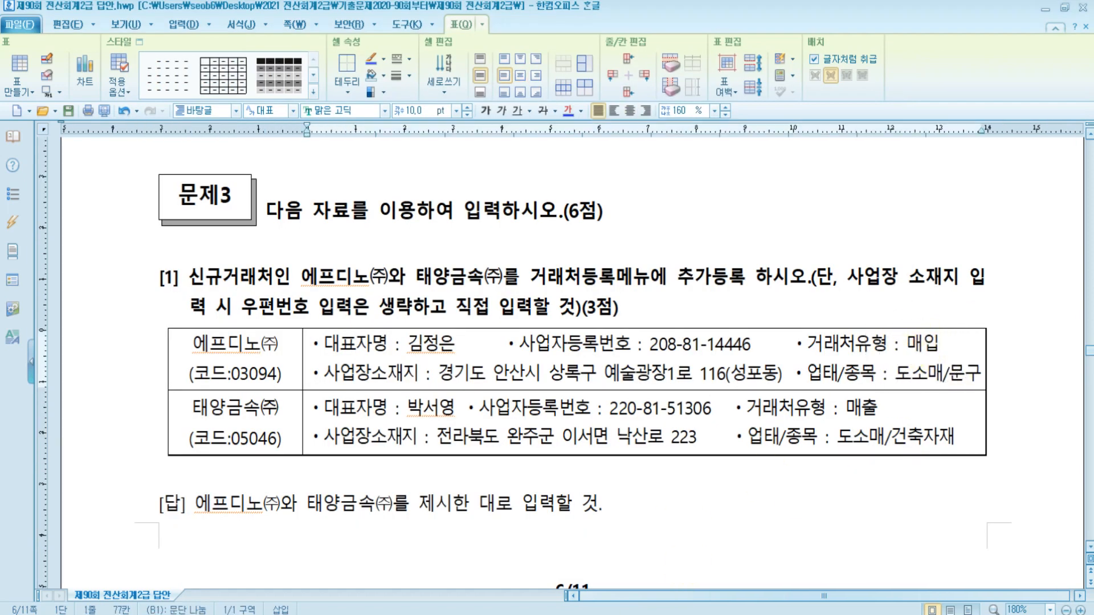
key(alt+Tab)
text(2)
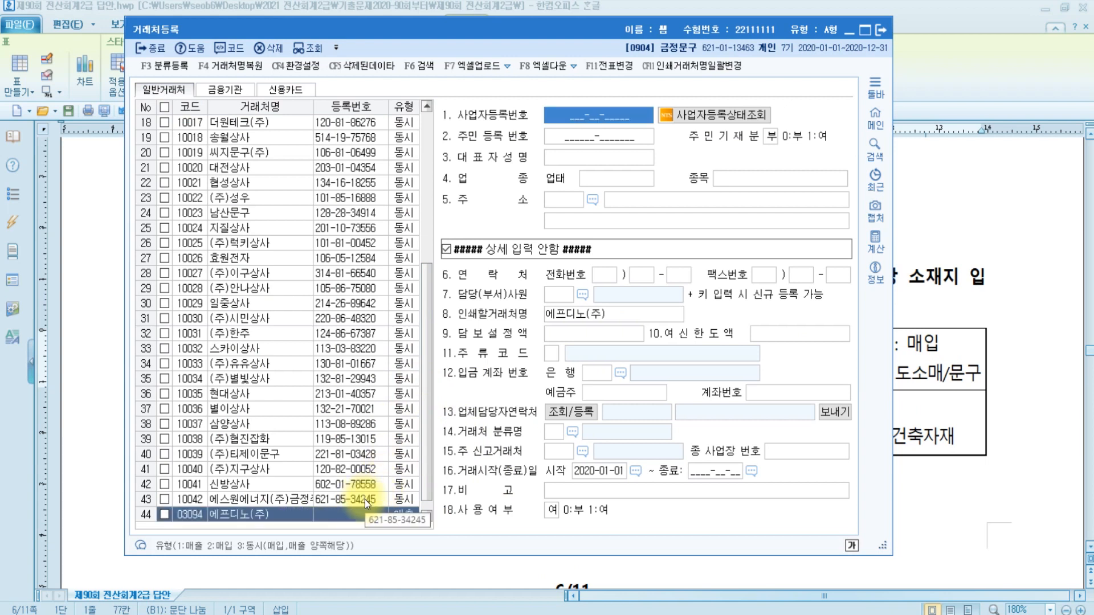
key(Return)
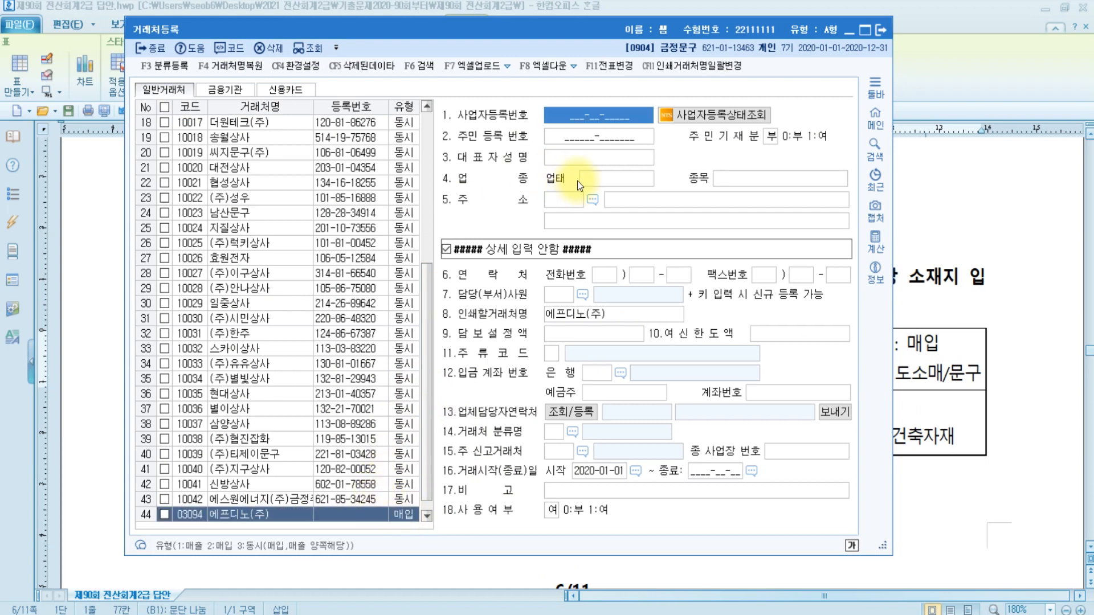
Step: Enter the 사업자등록번호 of 에프디노(주) as given in the document
click(605, 118)
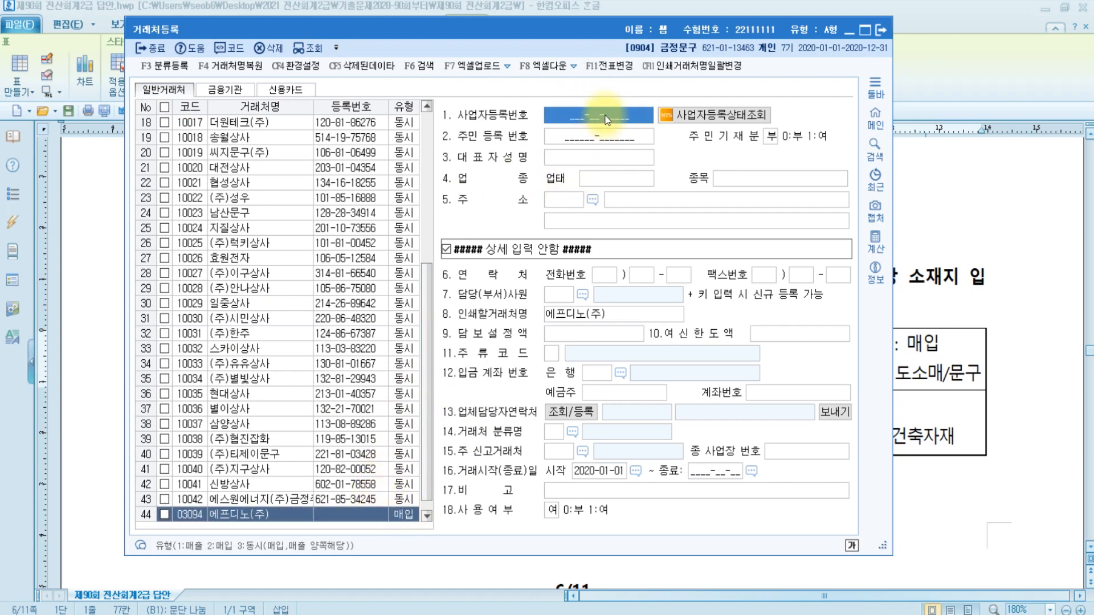
text(208811444)
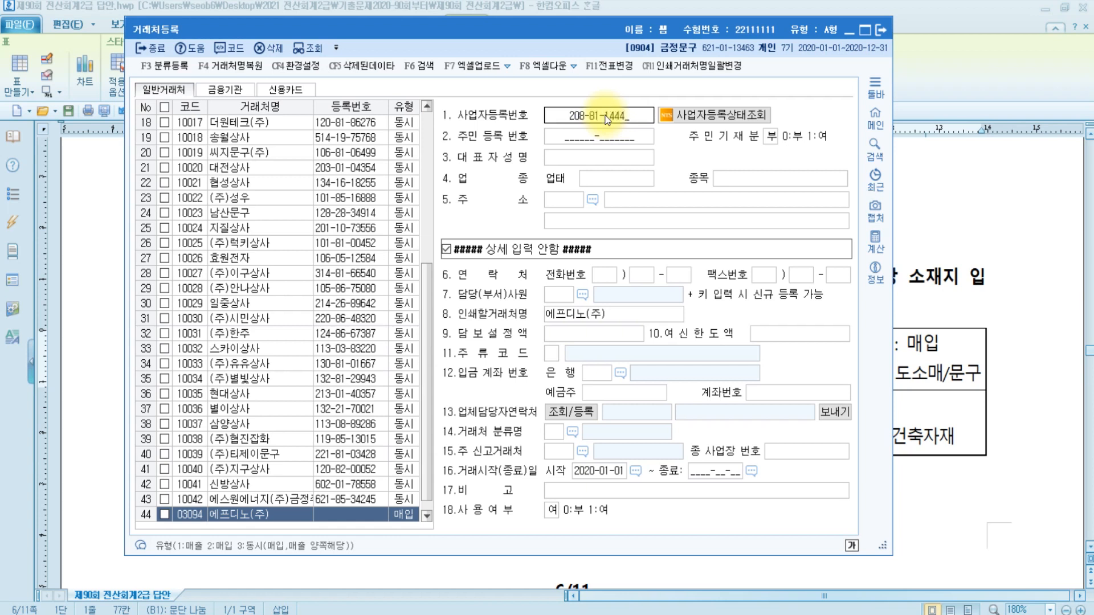
text(6)
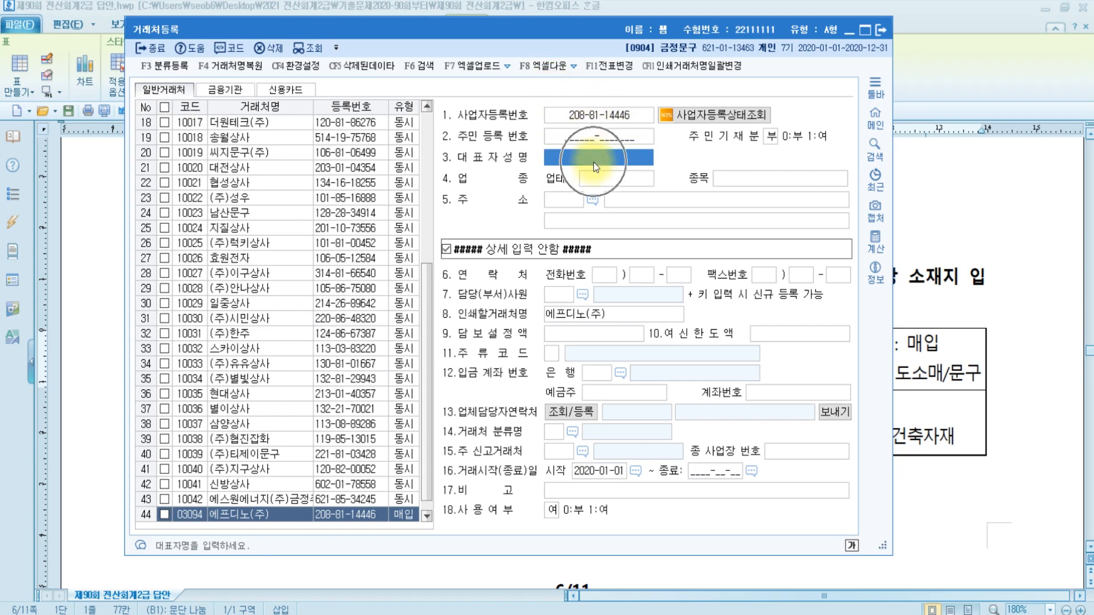
Step: Enter the representative's name for 에프디노(주) and set its 업태 to 도소매 and 종목 to 문구
text(김제은)
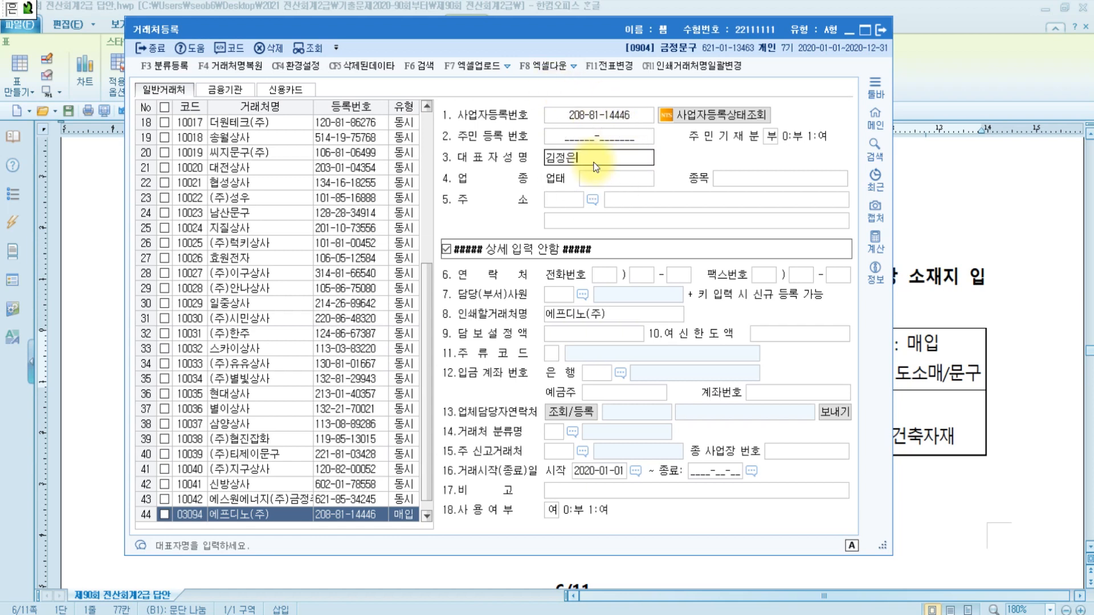
key(Return)
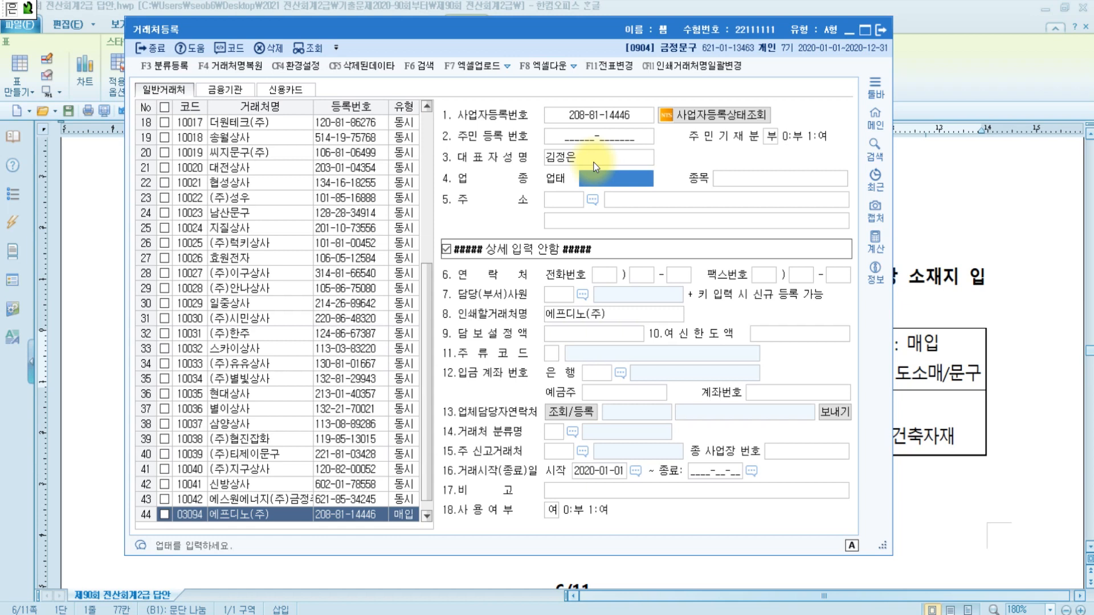
text(도소매)
key(Return)
text(문구)
key(Return)
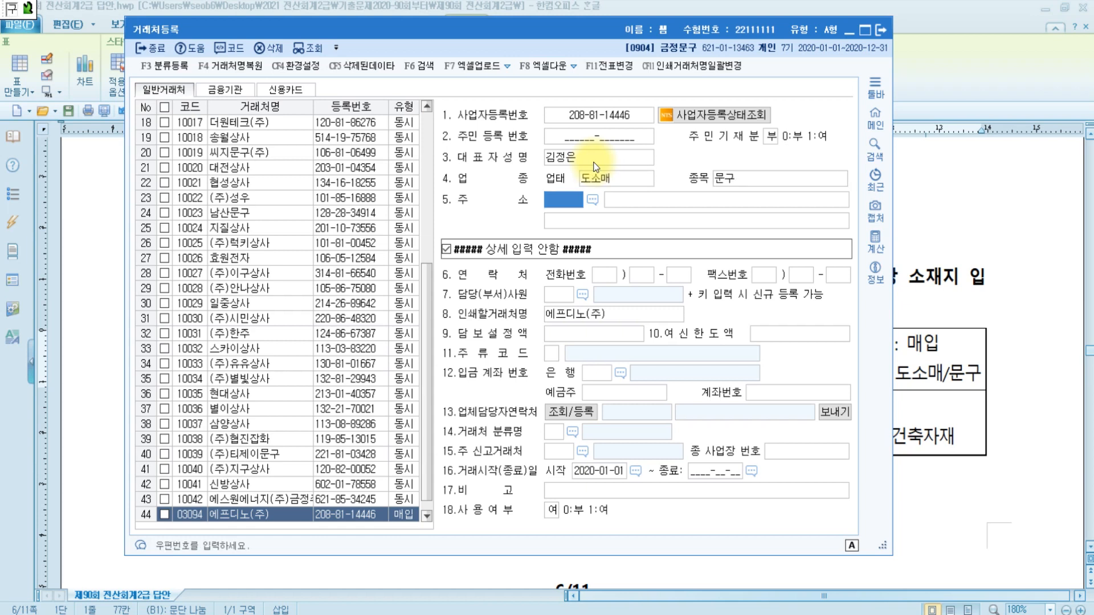
Step: Enter the business address of 에프디노(주) without a postal code, and recheck its entry including 업태 and 종목
key(Return)
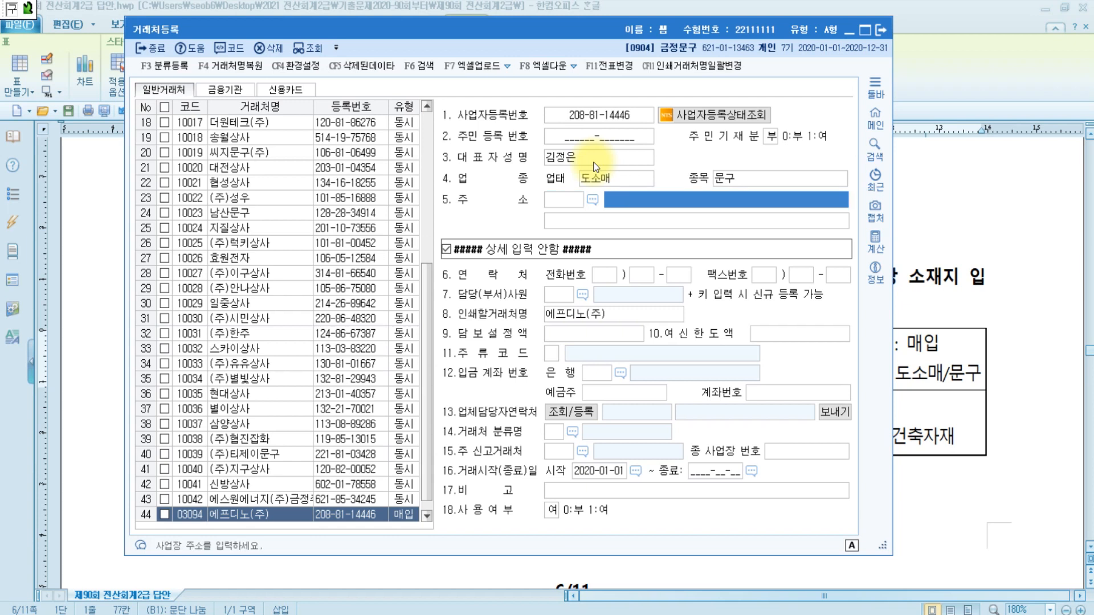
text(경기도 안시)
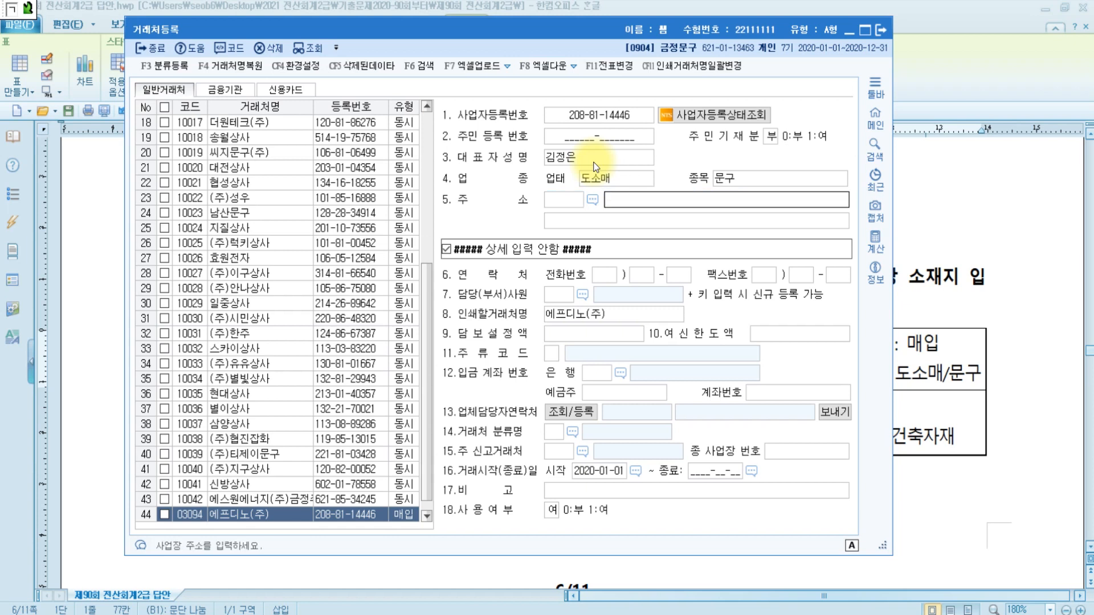
text(산시 상록구 예술광장)
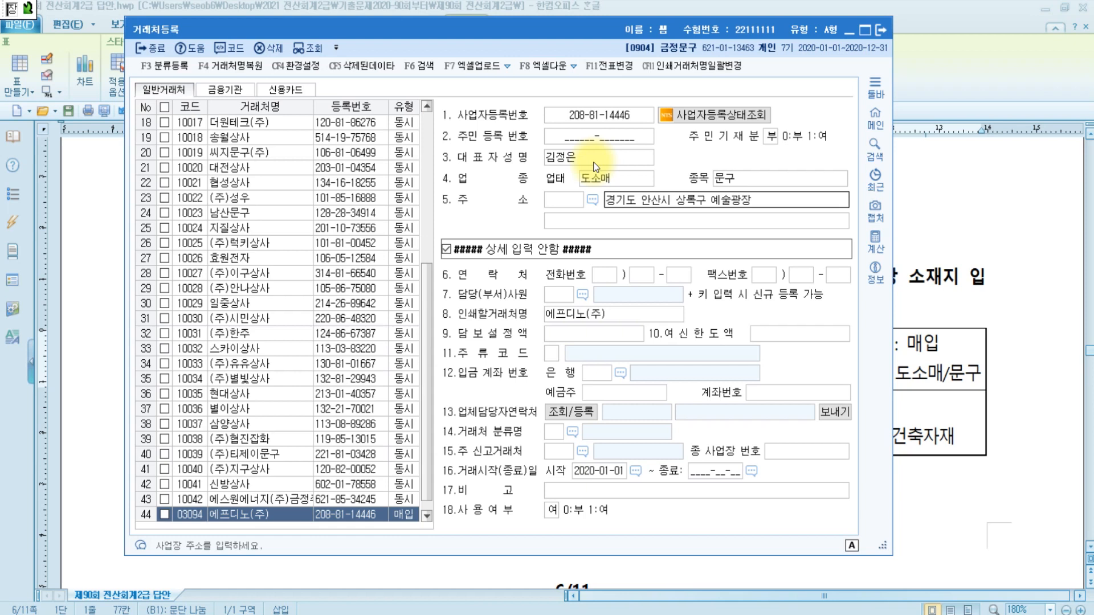
text(1로)
key(Return)
text((성포동)
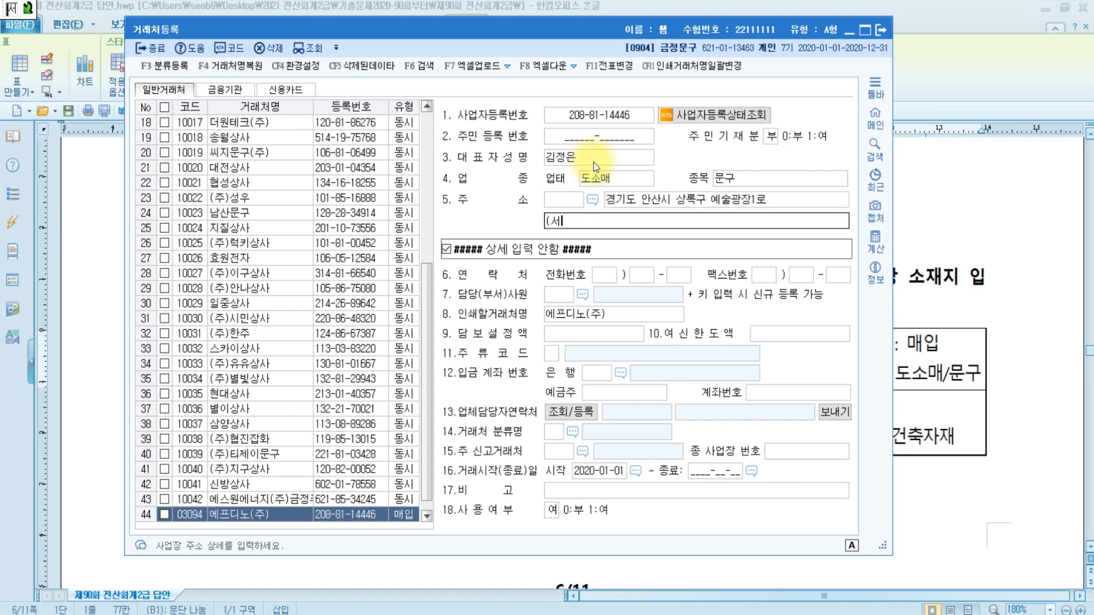
text())
click(587, 227)
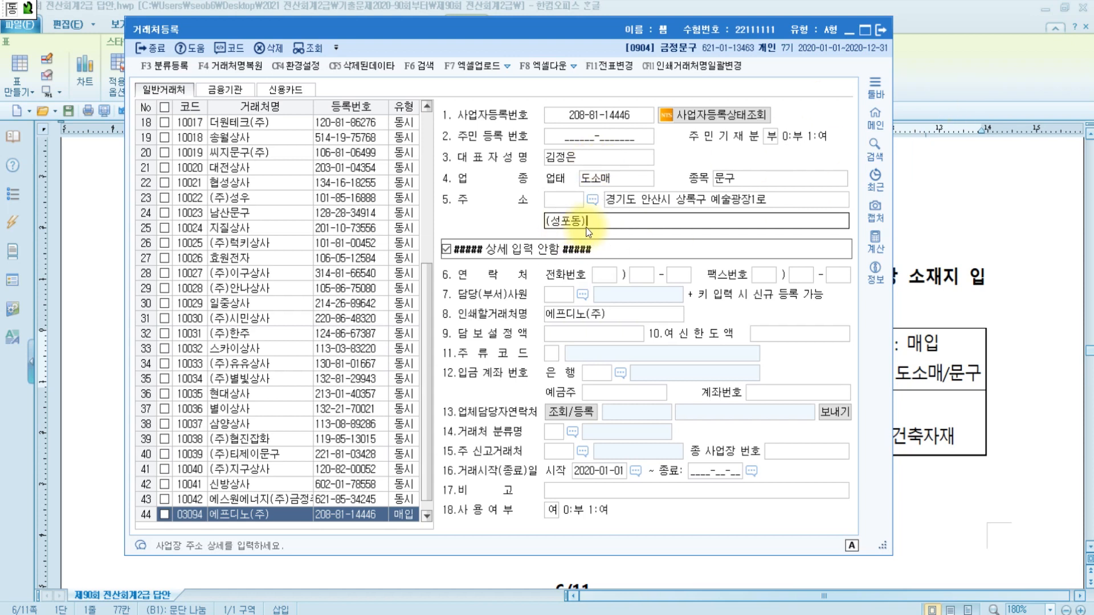
key(Return)
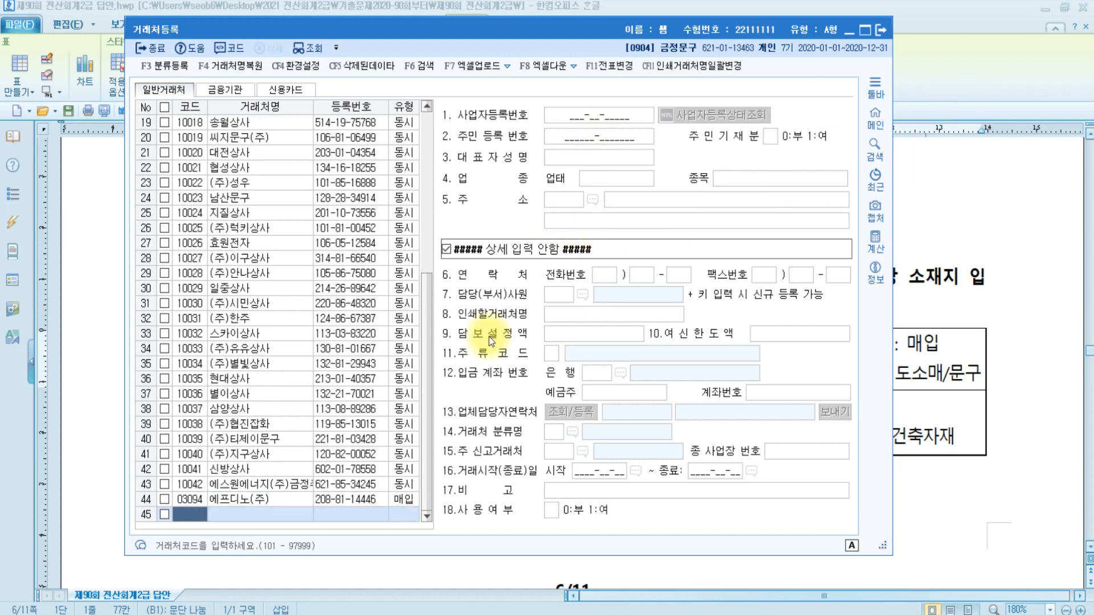
click(378, 500)
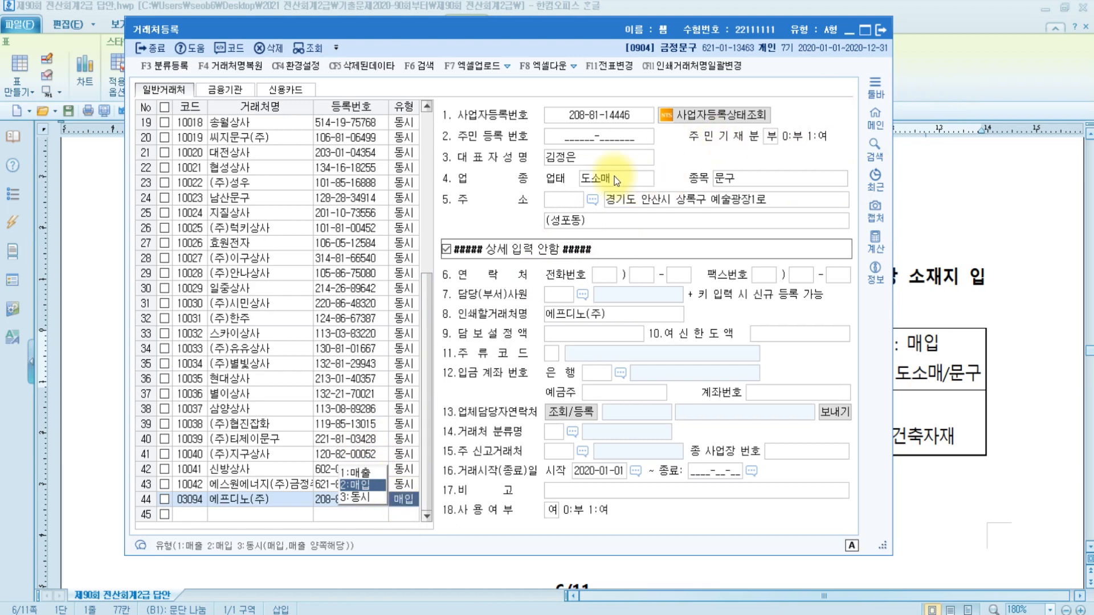
click(642, 177)
click(764, 184)
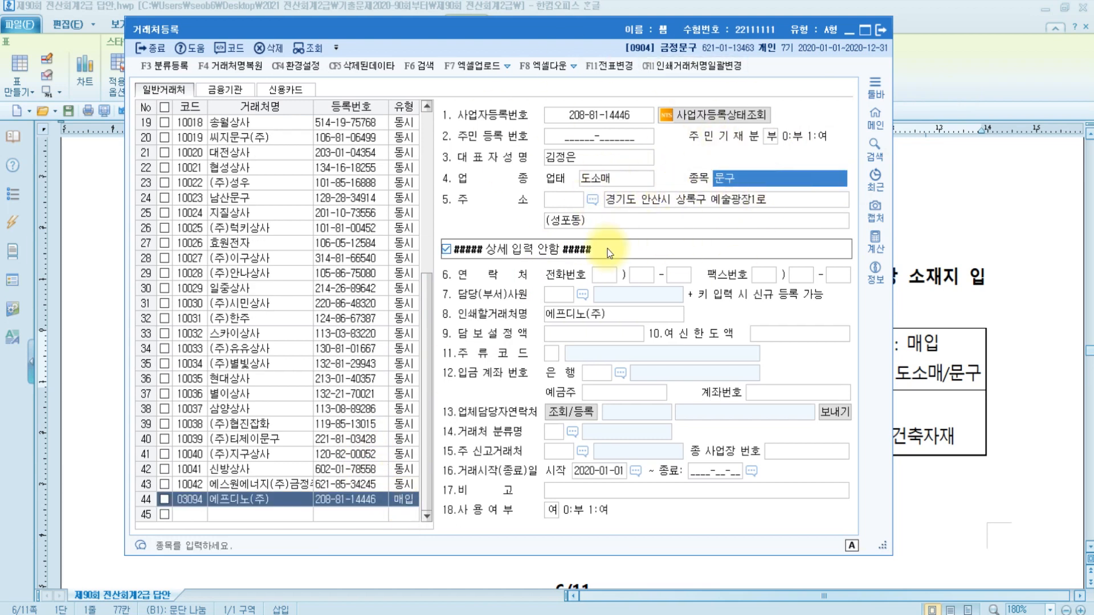
Step: Register 태양금속 with code 05046, 유형 매출, 업태 도소매, 종목 건축자재 and its remaining details from the document, and close 거래처등록
click(190, 517)
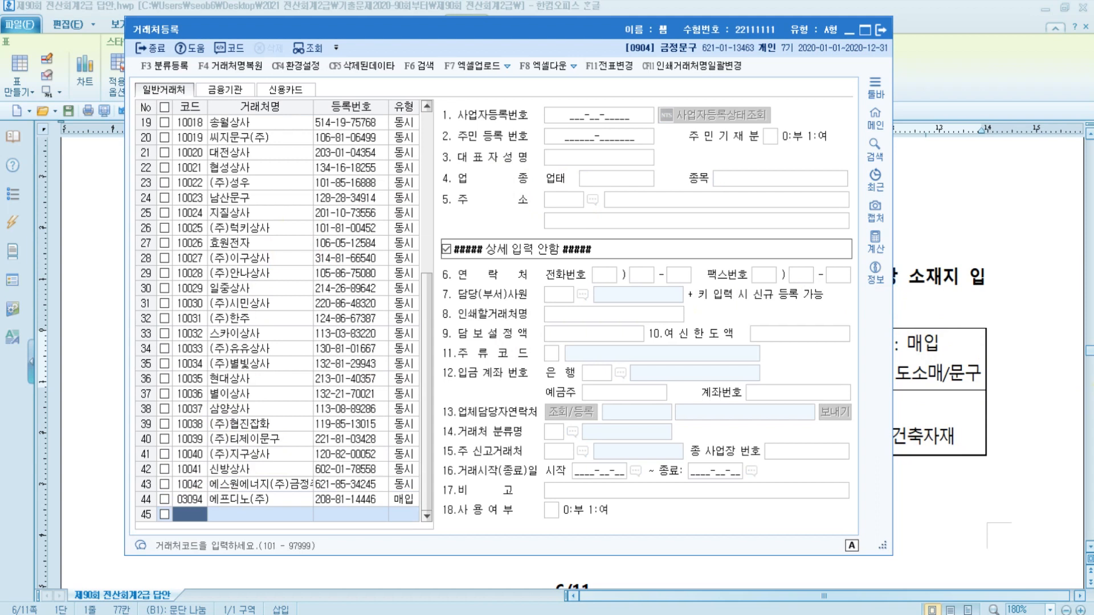
click(191, 518)
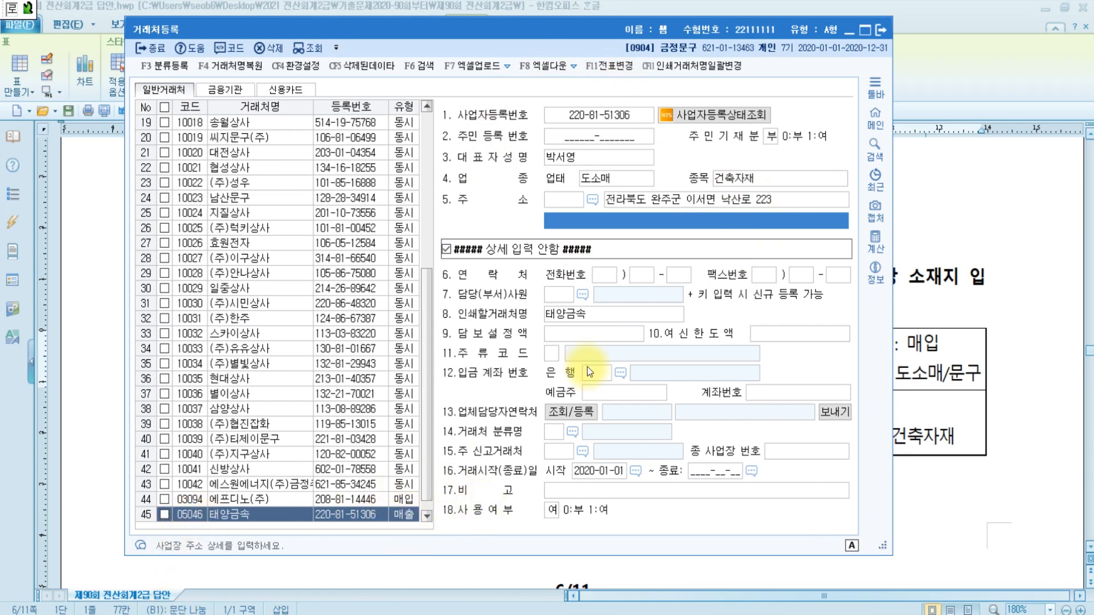
click(882, 30)
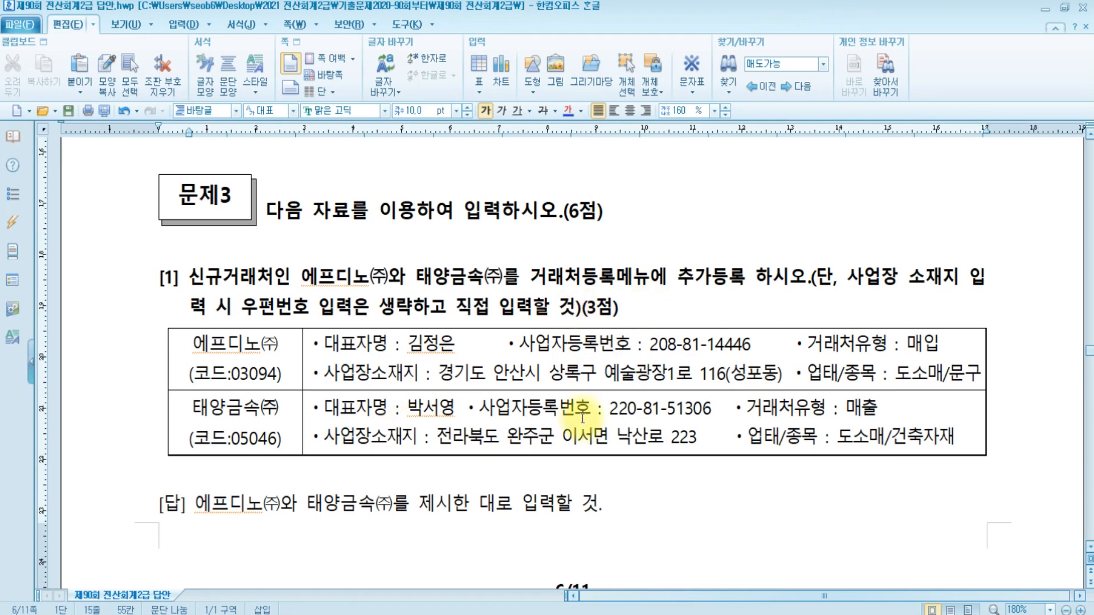
Step: Read 문제3 [2] in the Hangul document and open 계정과목및적요등록 in KcLep
scroll(582, 416, down, 10)
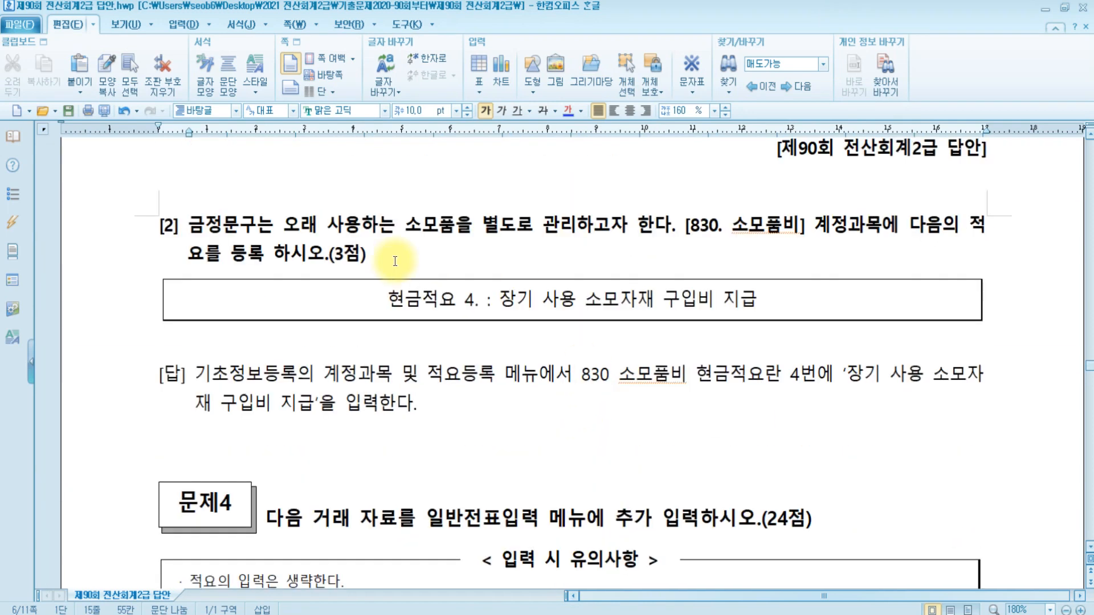
click(215, 230)
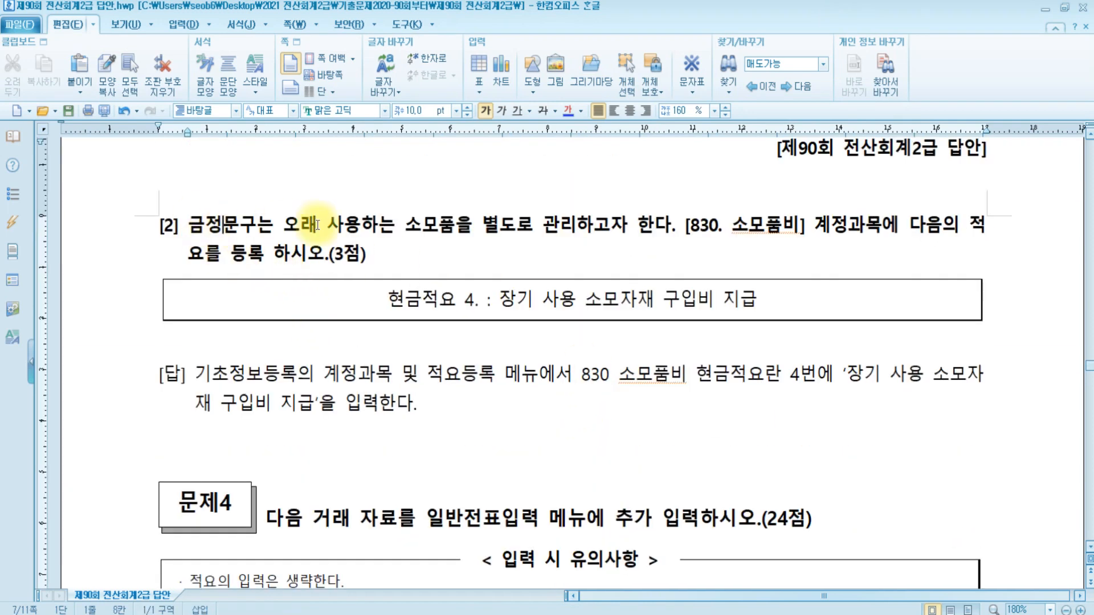
click(365, 224)
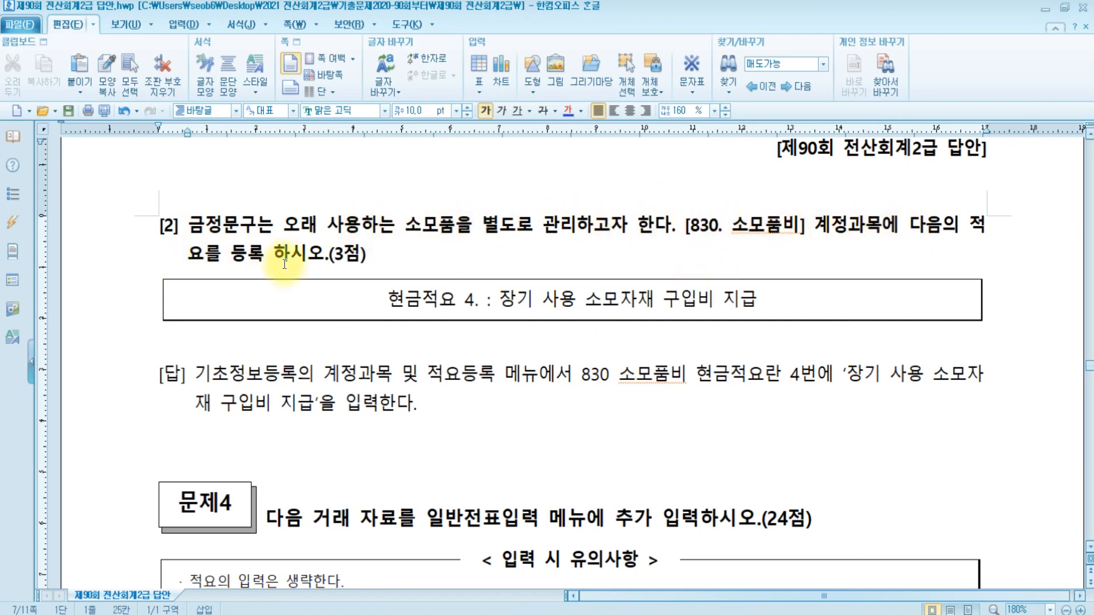
click(575, 614)
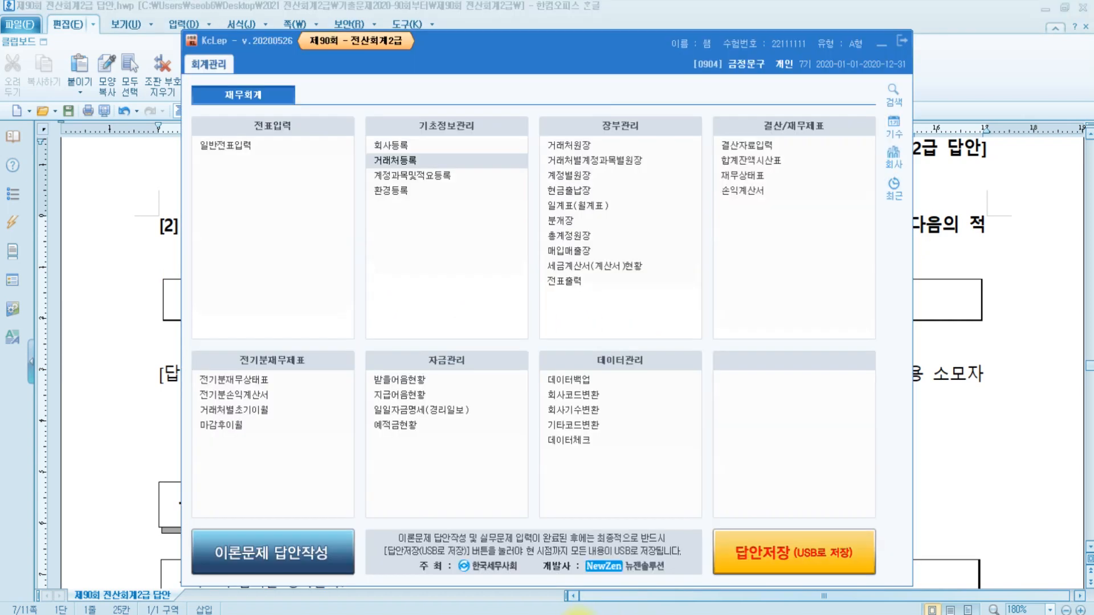
click(398, 160)
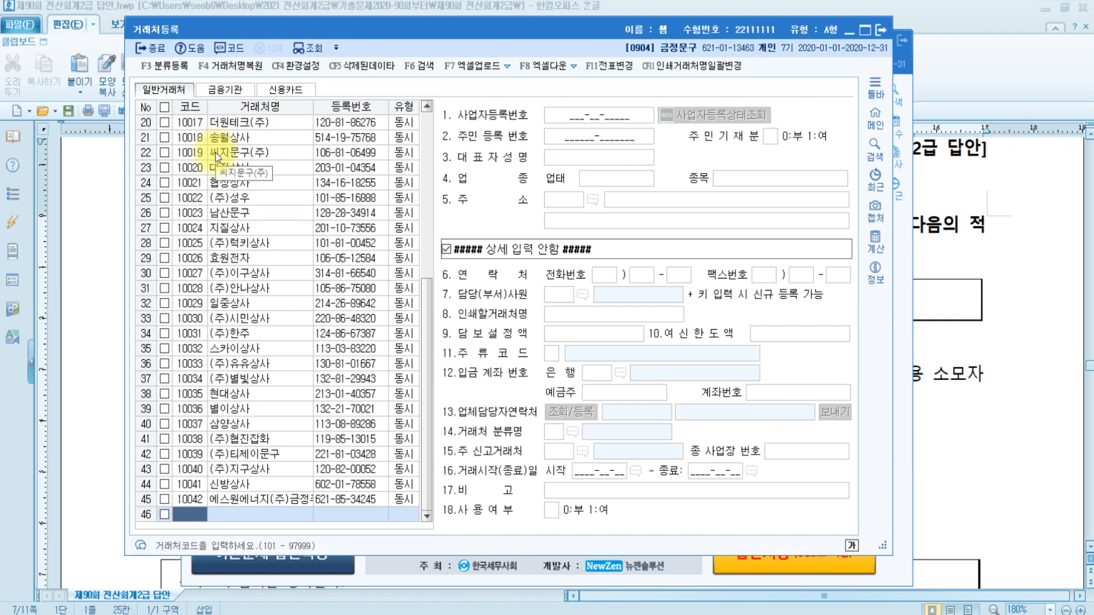
click(880, 29)
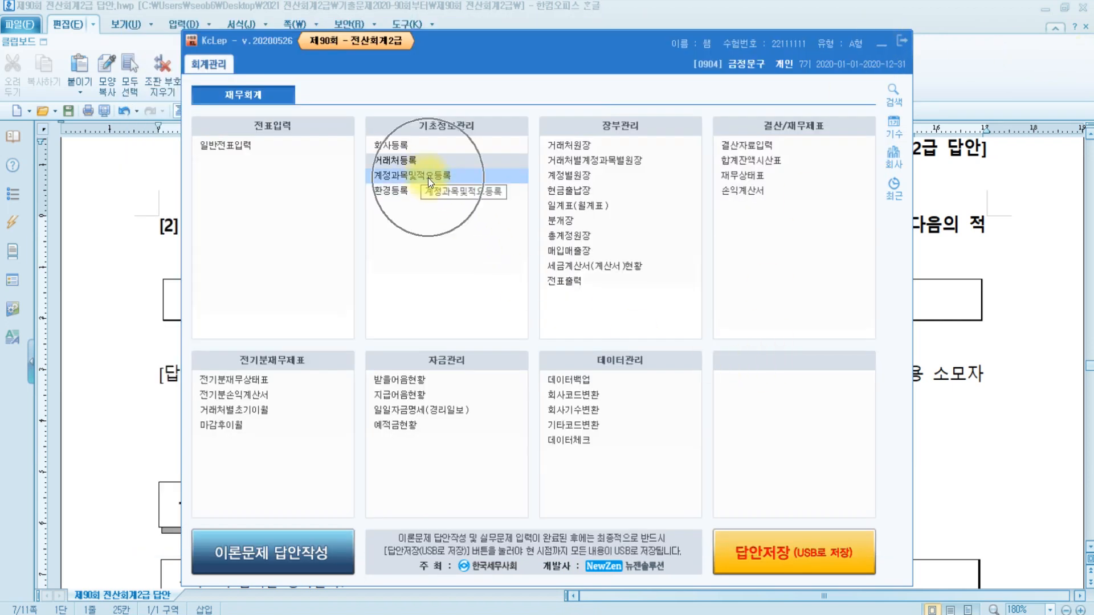
key(Return)
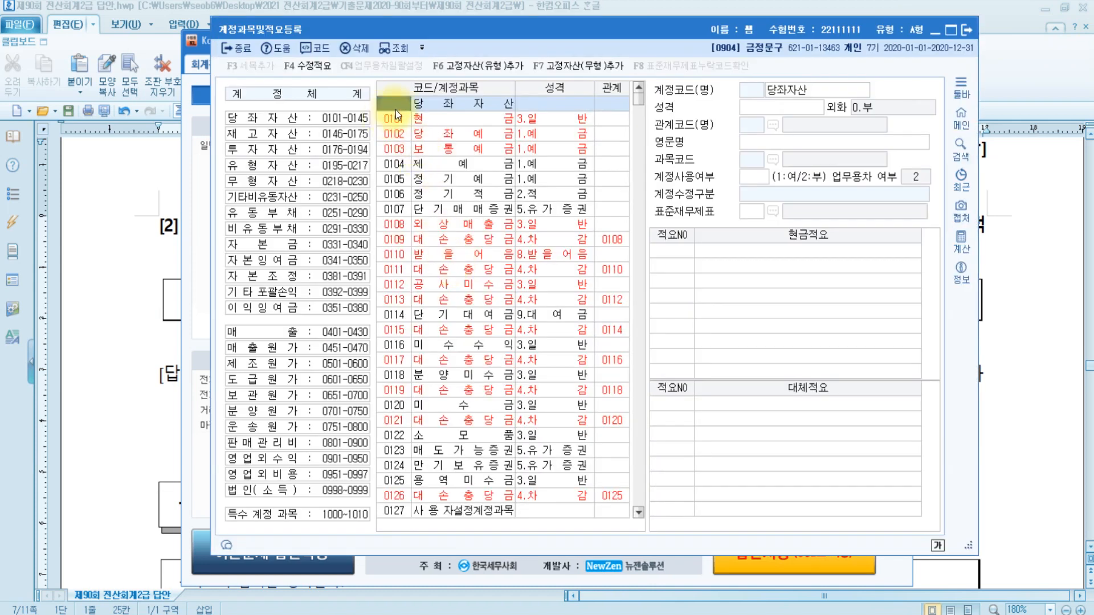
Step: Find account 0830 소모품비 and check the required 현금적요 in the Hangul document
text(0830)
key(Return)
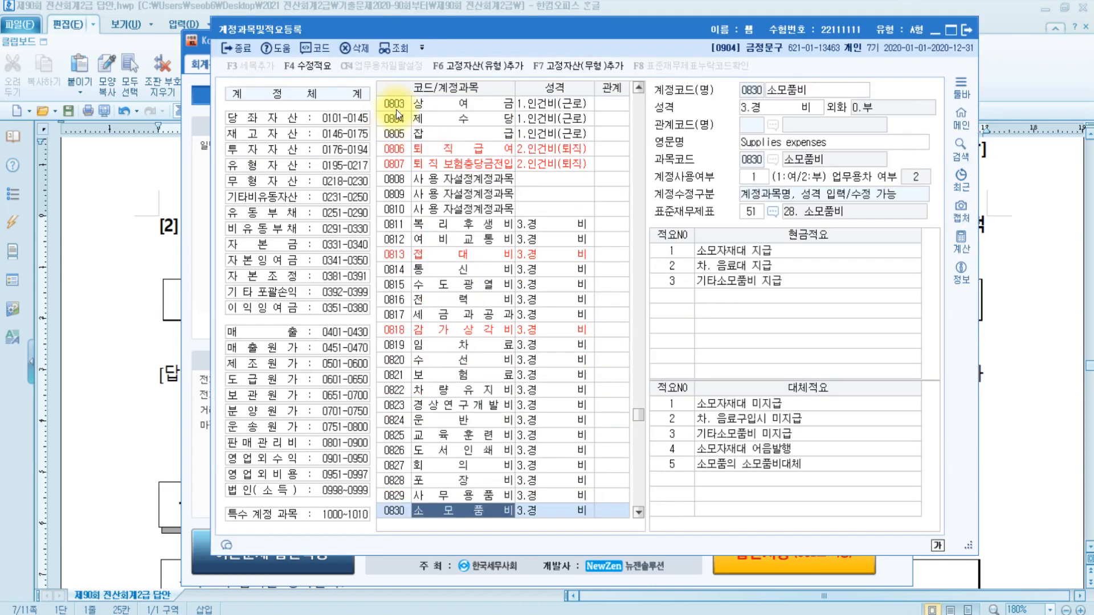
scroll(424, 118, down, 4)
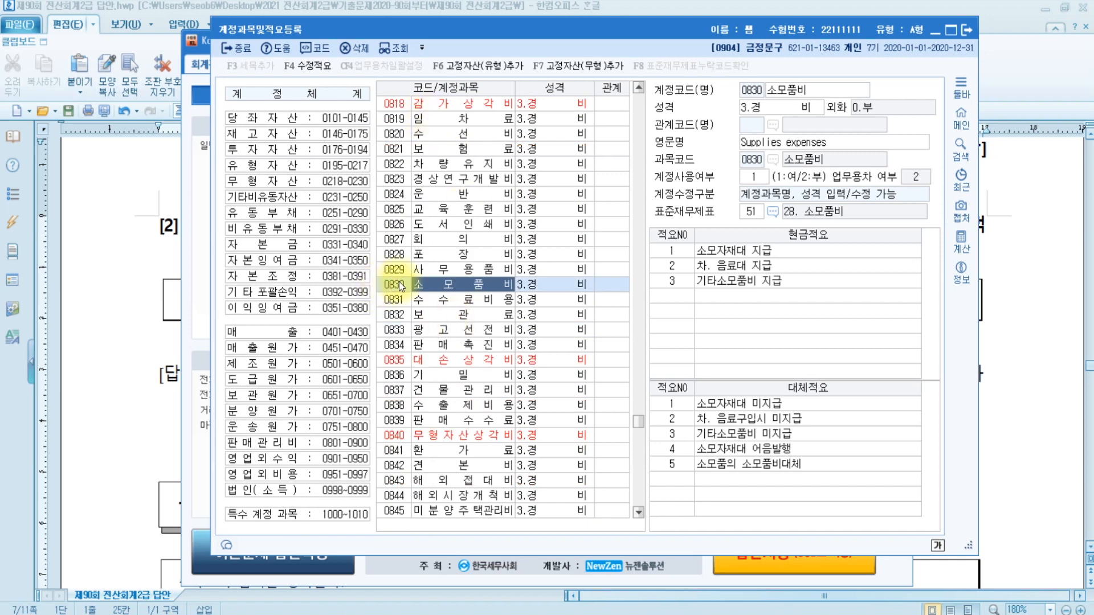
click(161, 294)
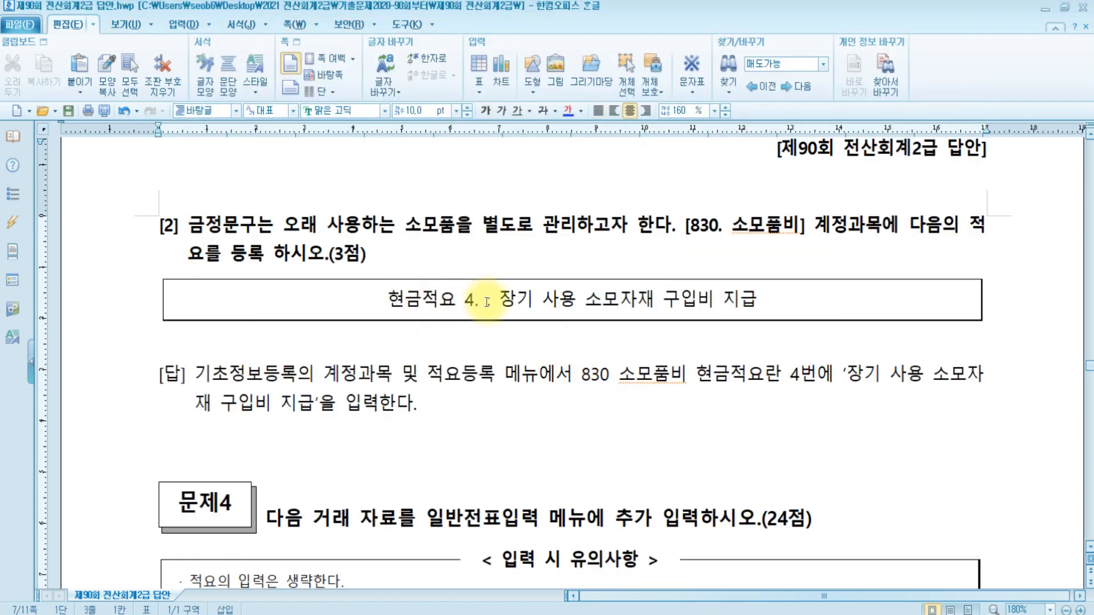
key(alt+Tab)
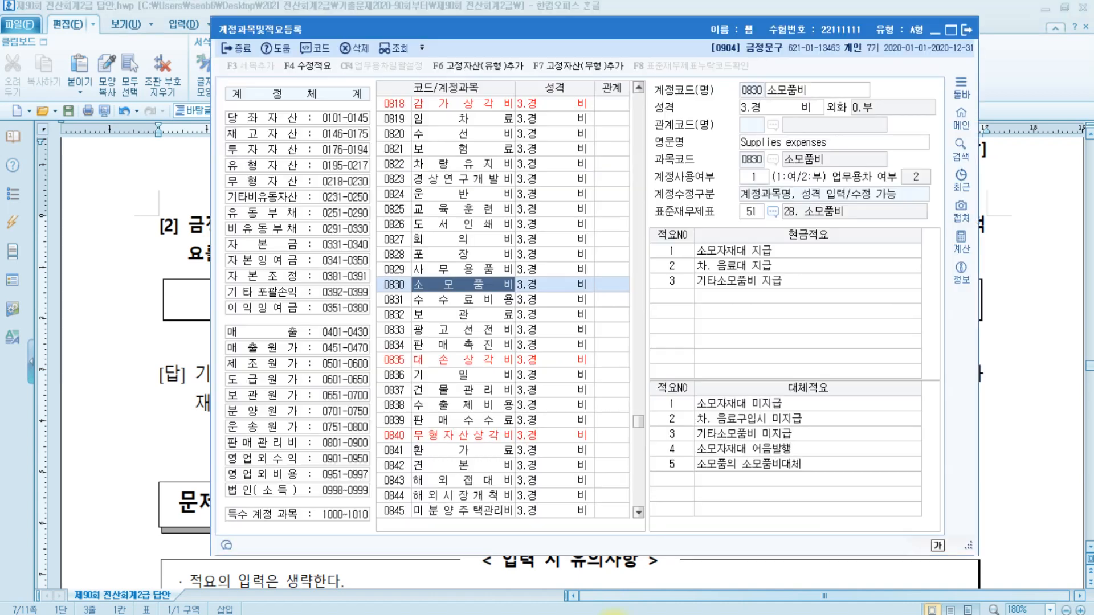
Step: Add 현금적요 no. 4 "장기 사용 소모자재 구입비 지급" to 소모품비 and close 계정과목및적요등록
click(689, 292)
text(4)
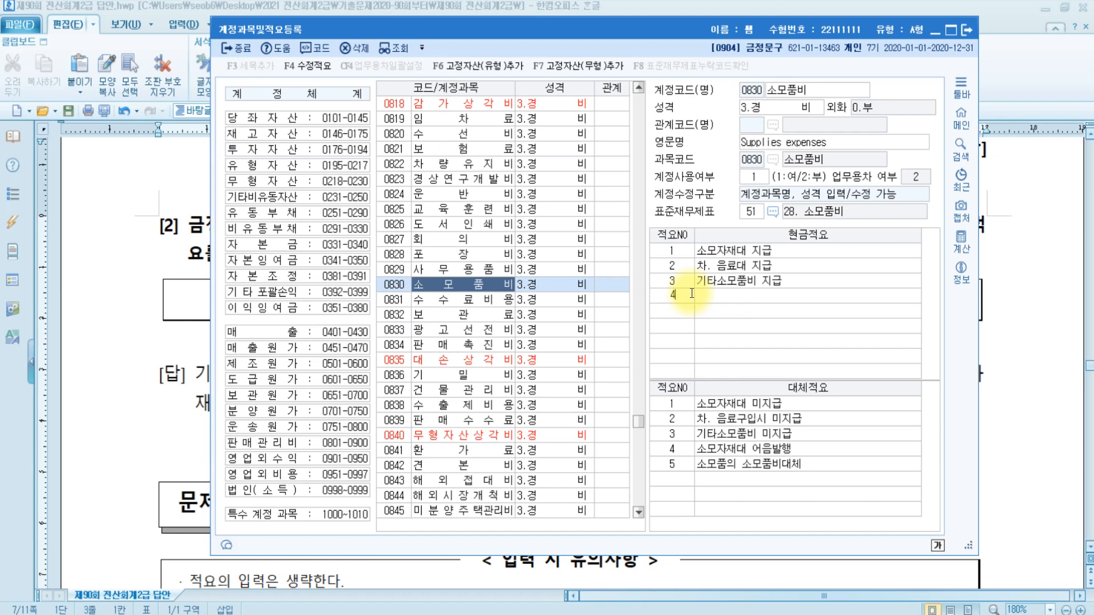
key(Return)
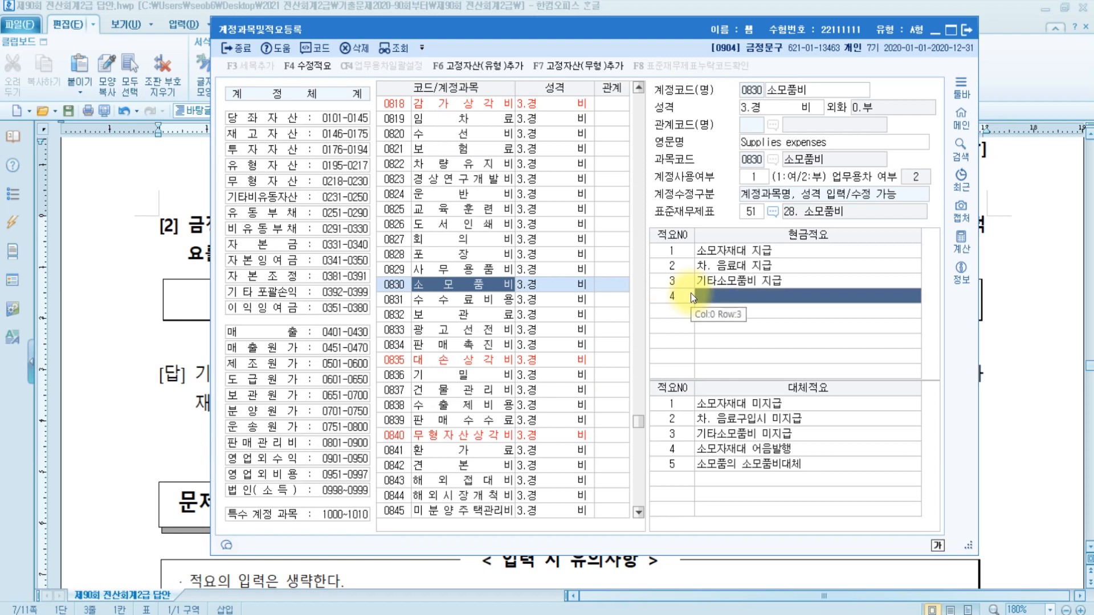
text(장기 사용 ㅅ소모자재 구입비 지급)
key(Return)
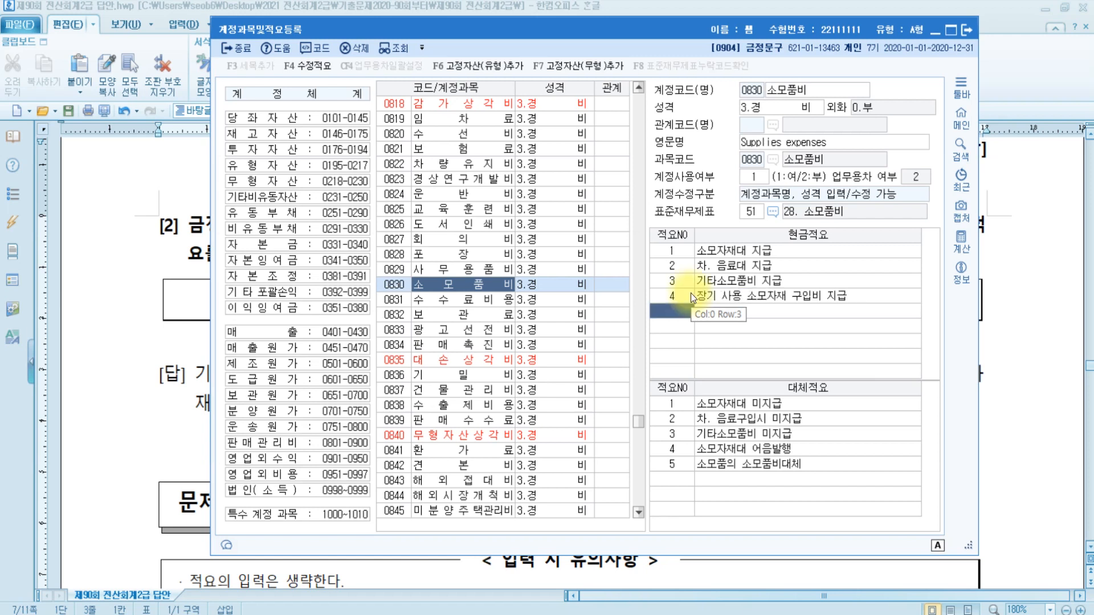
click(966, 31)
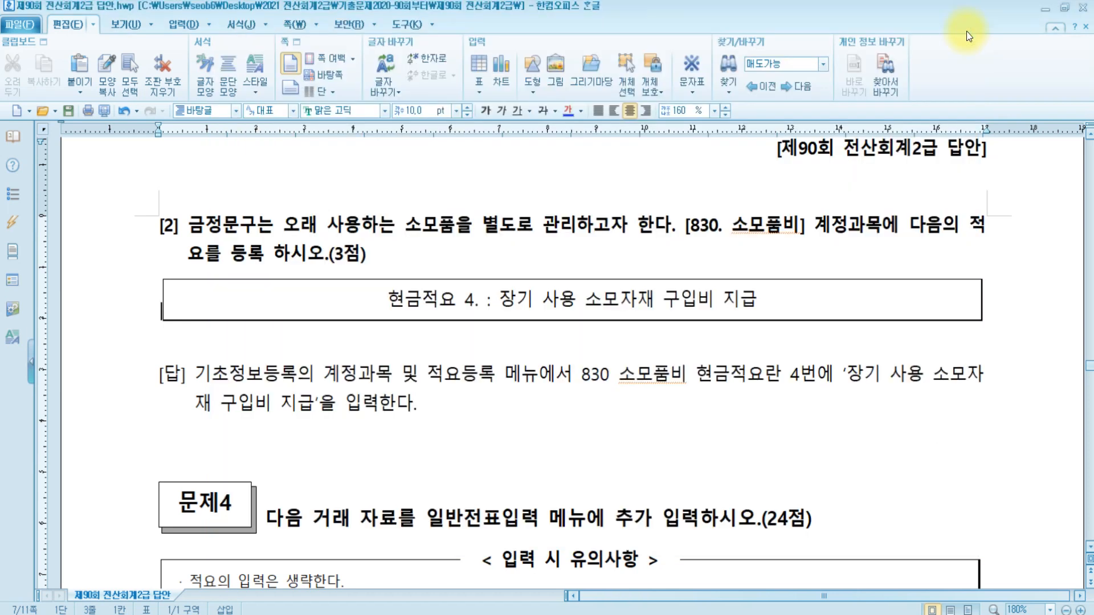
Step: Look back over 문제3 in the Hangul document, read the 유의사항 and [1] of 문제4, and return to KcLep
click(460, 398)
scroll(473, 399, down, 3)
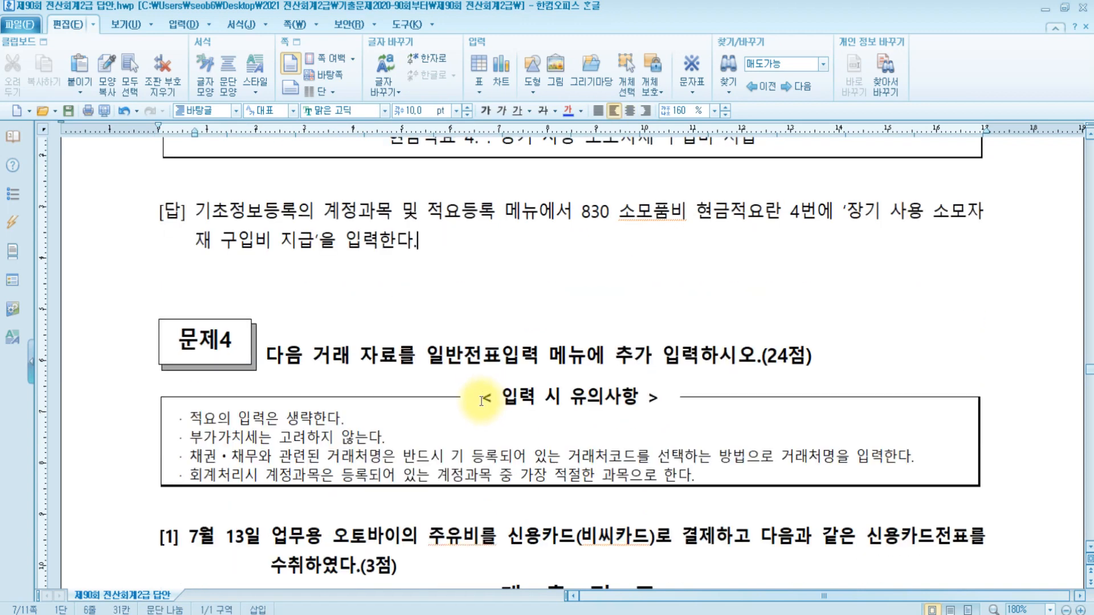
scroll(482, 399, up, 3)
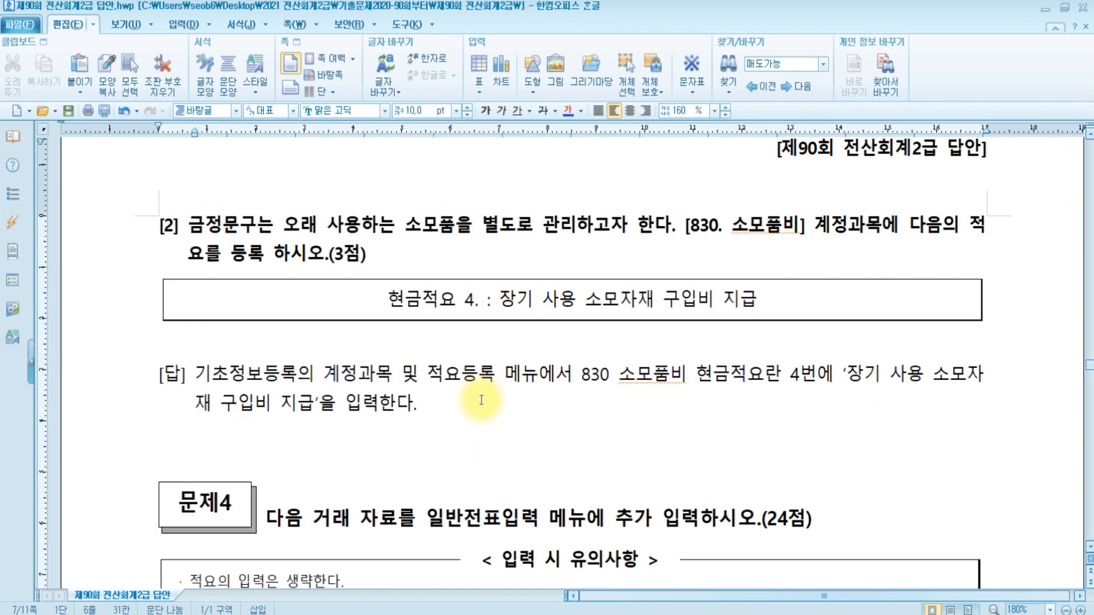
scroll(361, 362, up, 18)
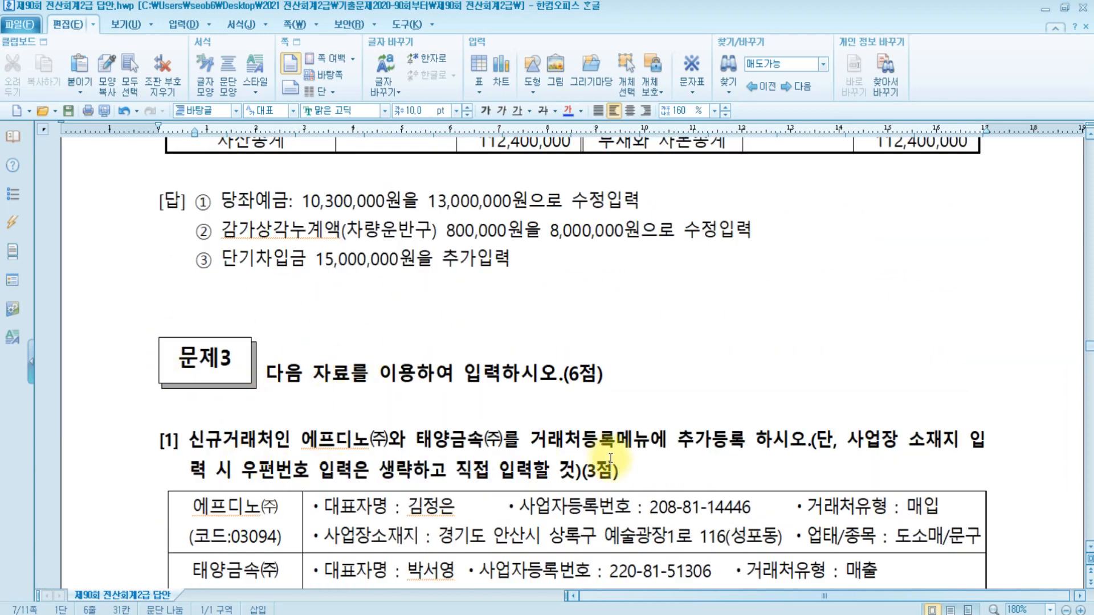
scroll(608, 459, down, 7)
scroll(609, 459, down, 6)
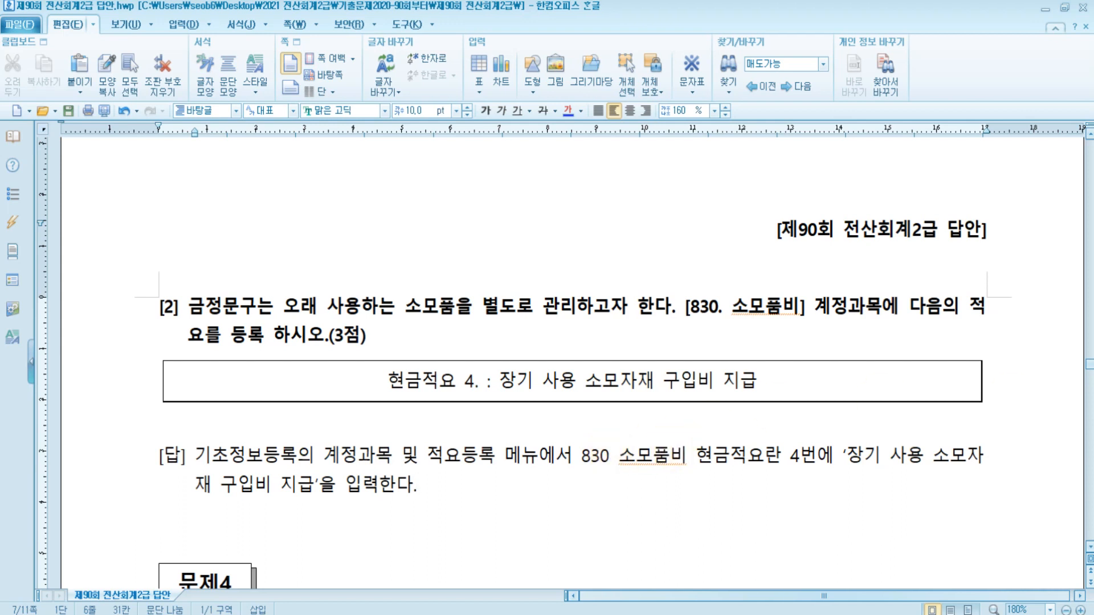
scroll(648, 501, down, 5)
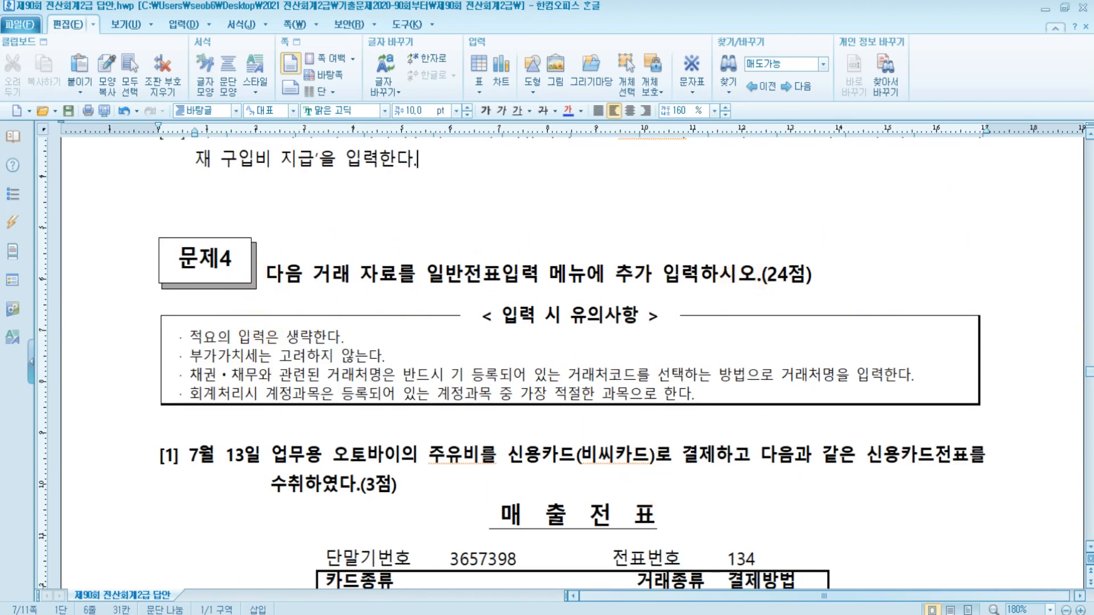
key(alt+Tab)
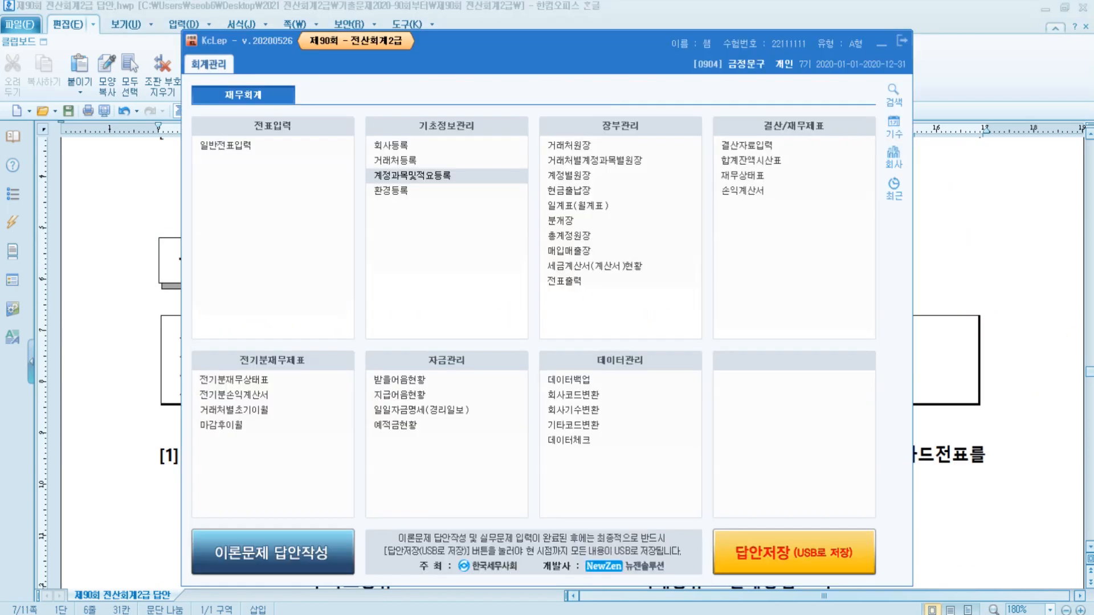
Step: Open 일반전표입력 and size its window so the exam document stays visible beneath it
click(232, 148)
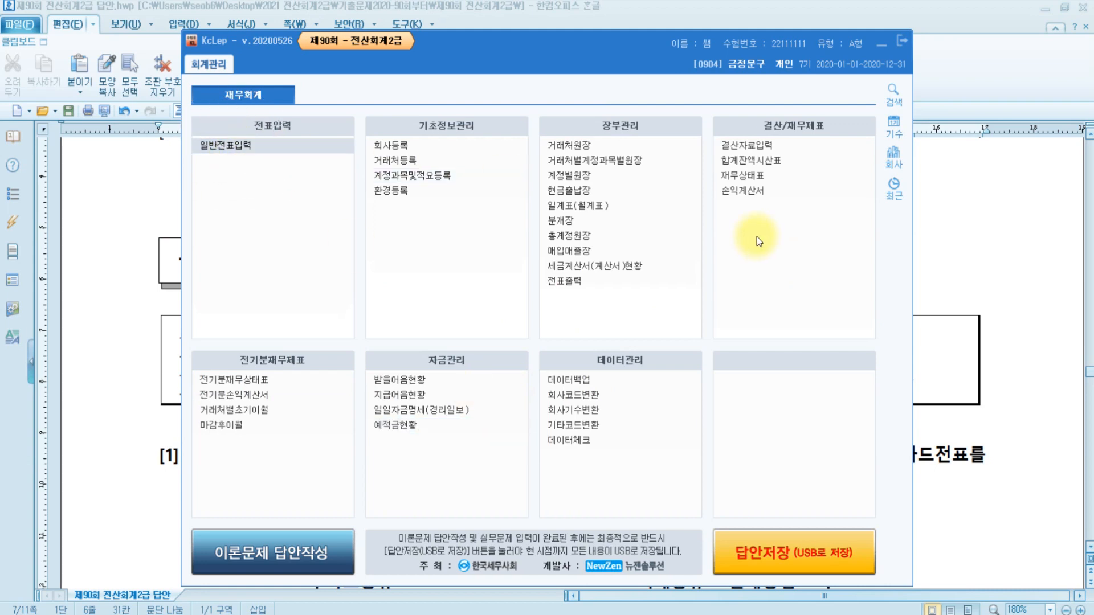
drag(767, 528, 1046, 431)
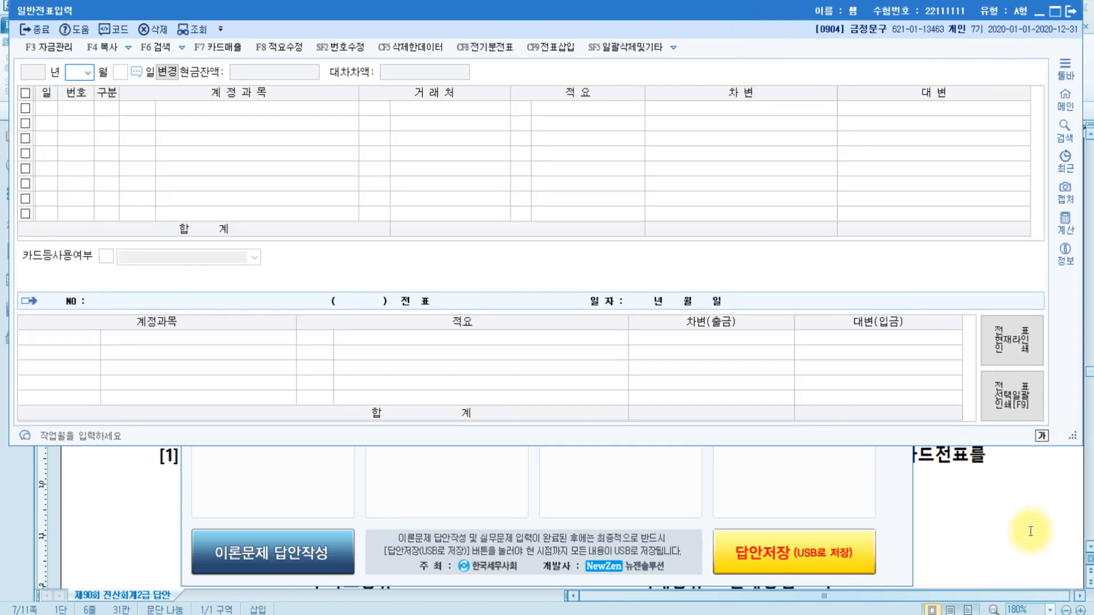
Step: Switch to the Hangul document and read 문제4 [1] with its 유의사항 and the 매출전표 for the fuel purchase
click(1026, 525)
scroll(417, 536, down, 5)
scroll(420, 457, down, 1)
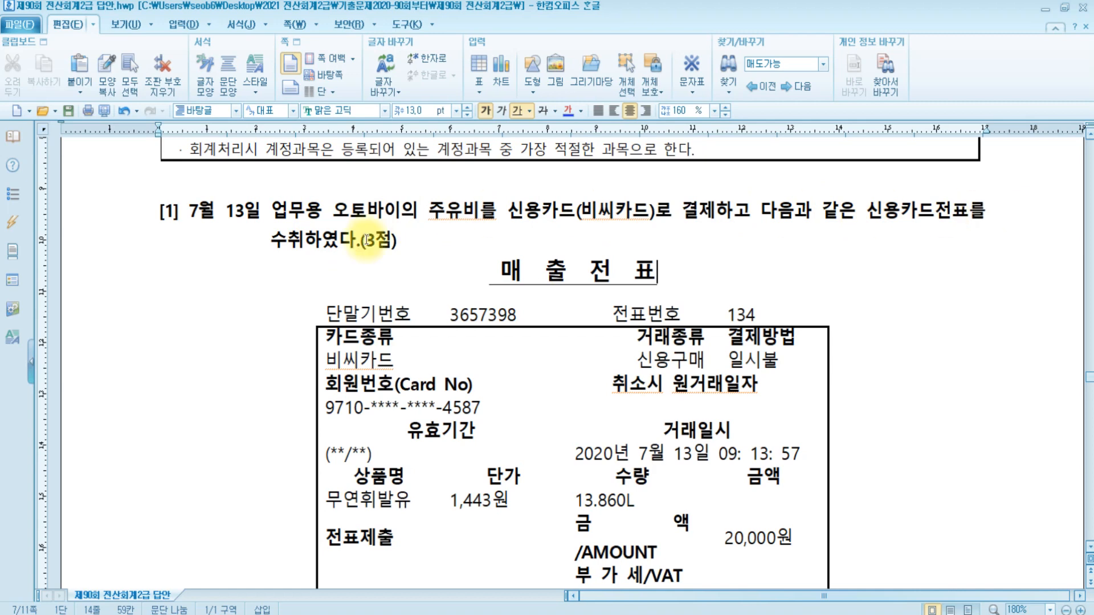
scroll(318, 296, down, 3)
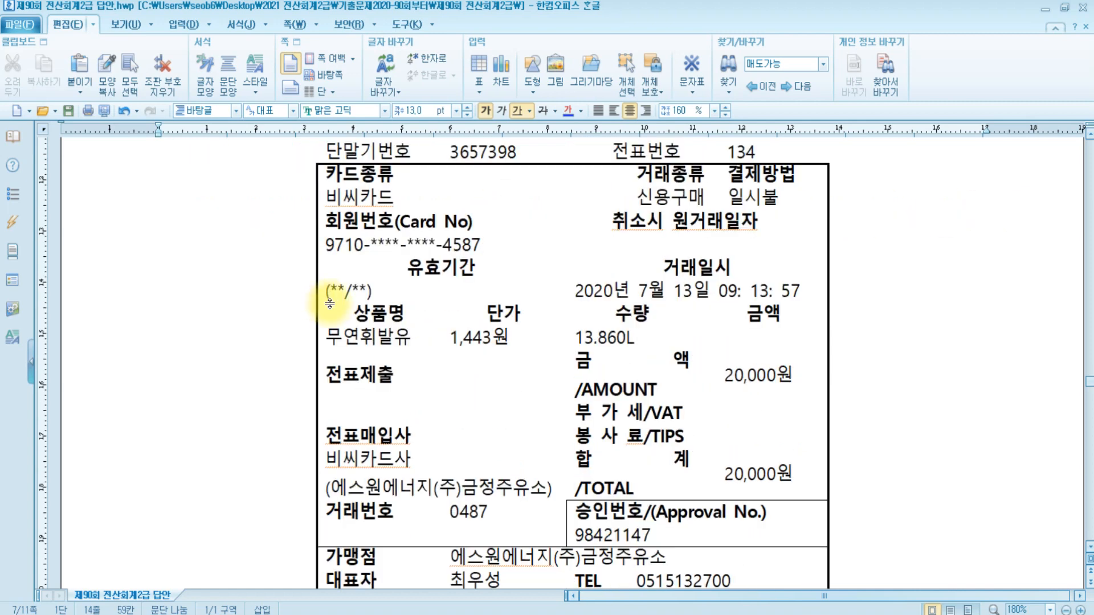
scroll(319, 299, up, 4)
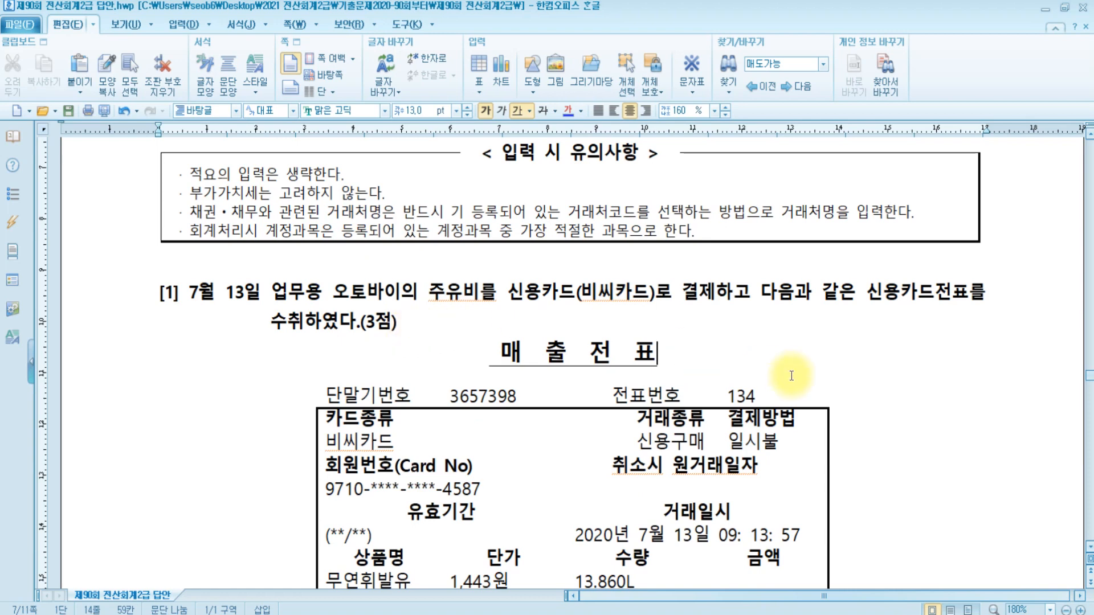
scroll(786, 377, down, 5)
scroll(785, 377, down, 10)
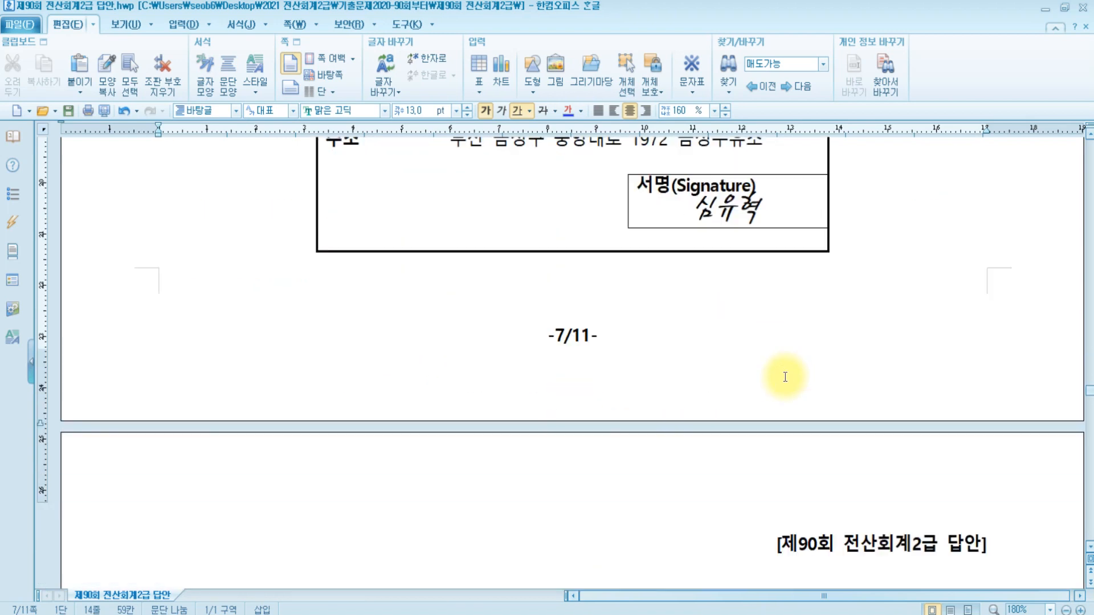
Step: Examine the [답] for the July 13 entry, comparing its debit and credit accounts with the 매출전표
click(302, 336)
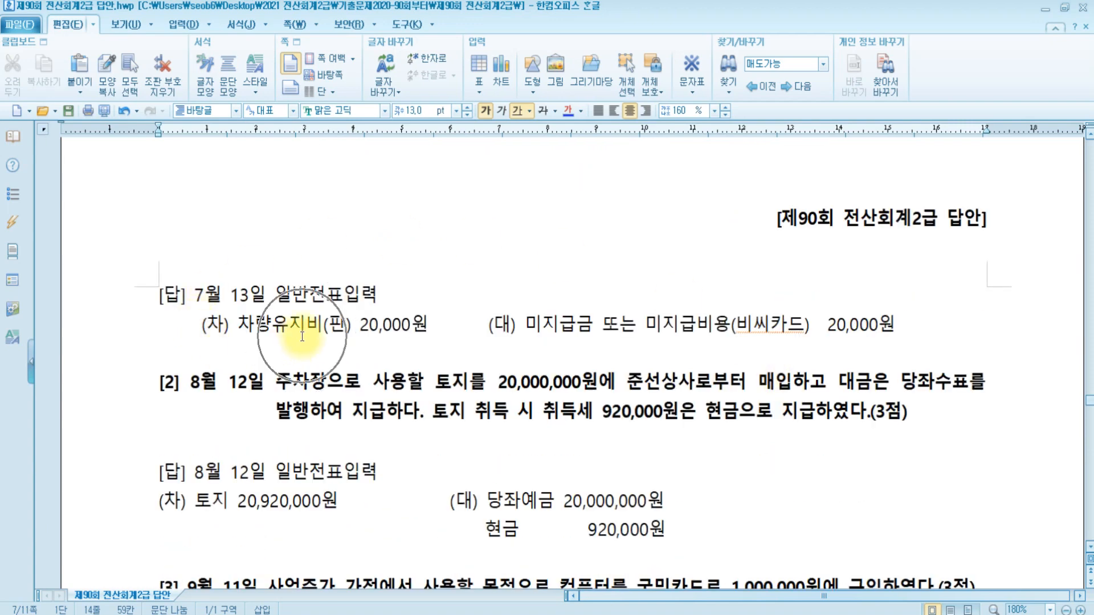
click(302, 336)
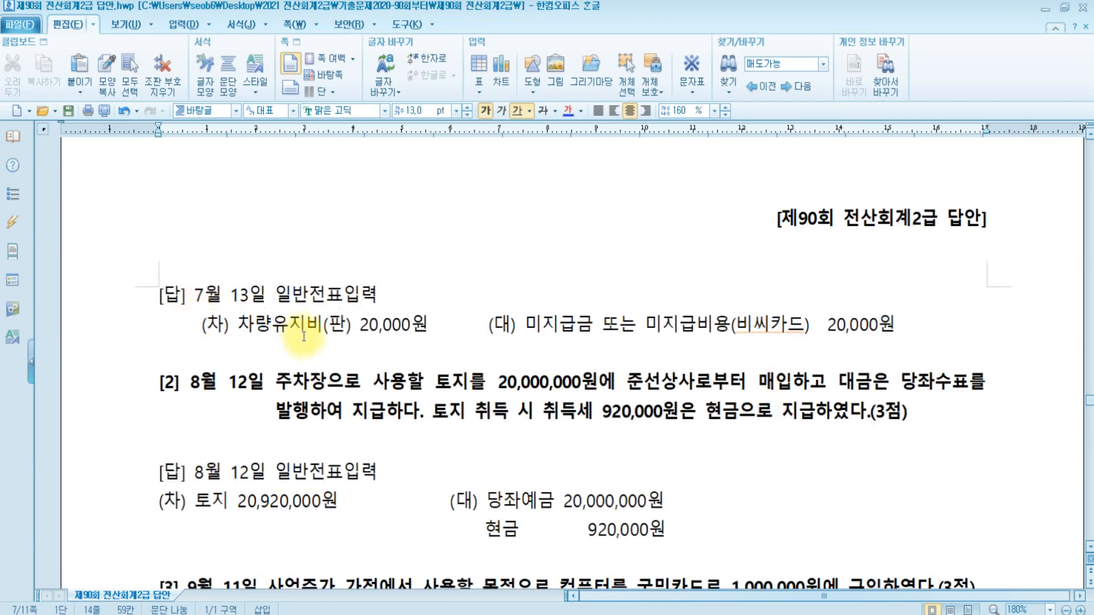
scroll(302, 336, up, 12)
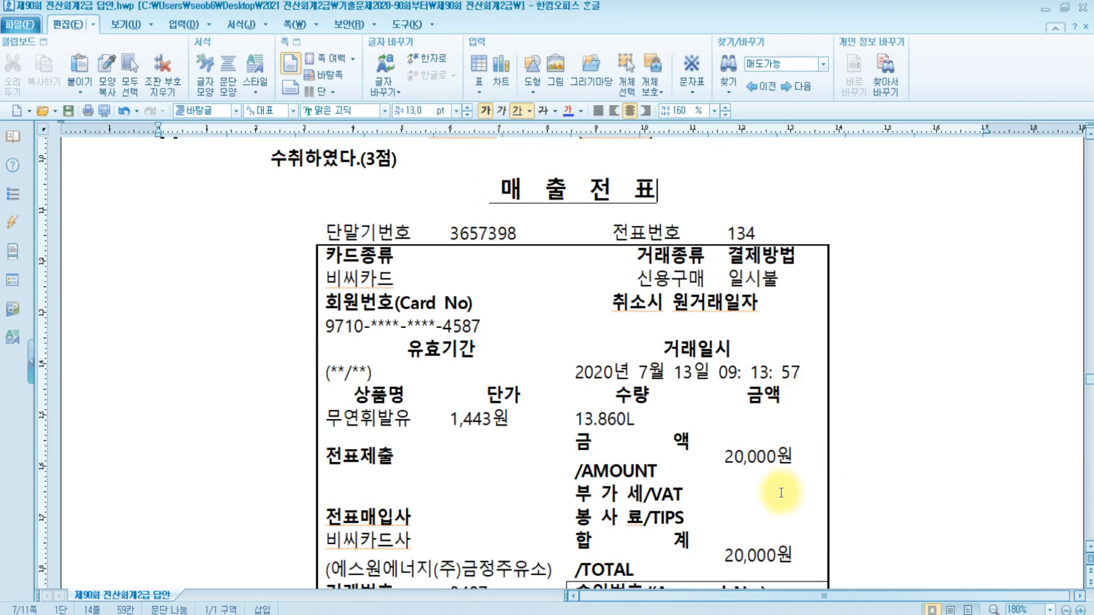
scroll(770, 456, down, 10)
scroll(749, 453, down, 4)
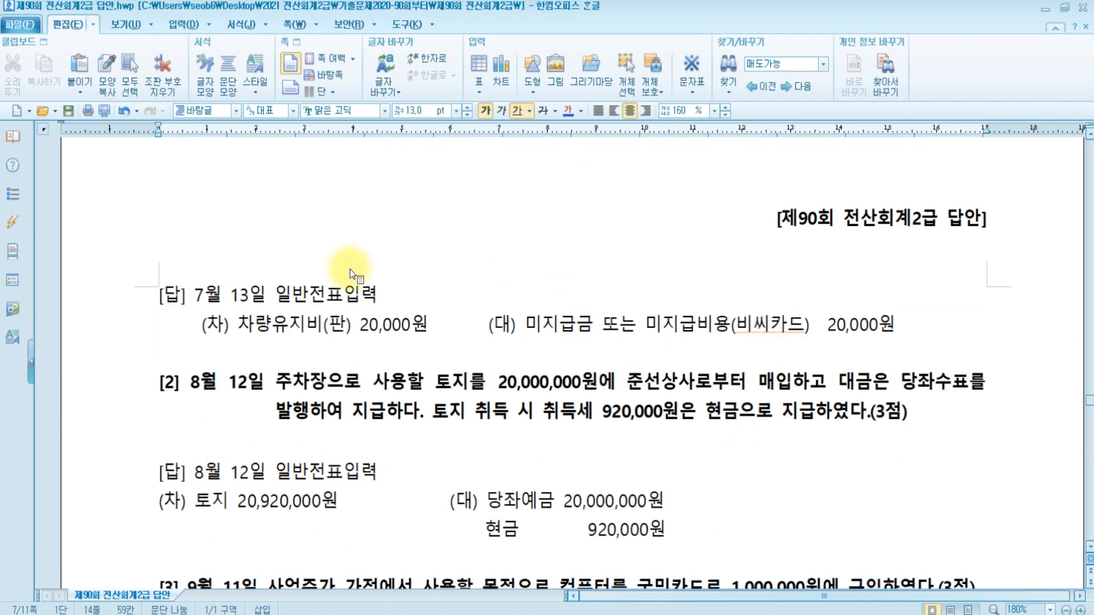
click(395, 330)
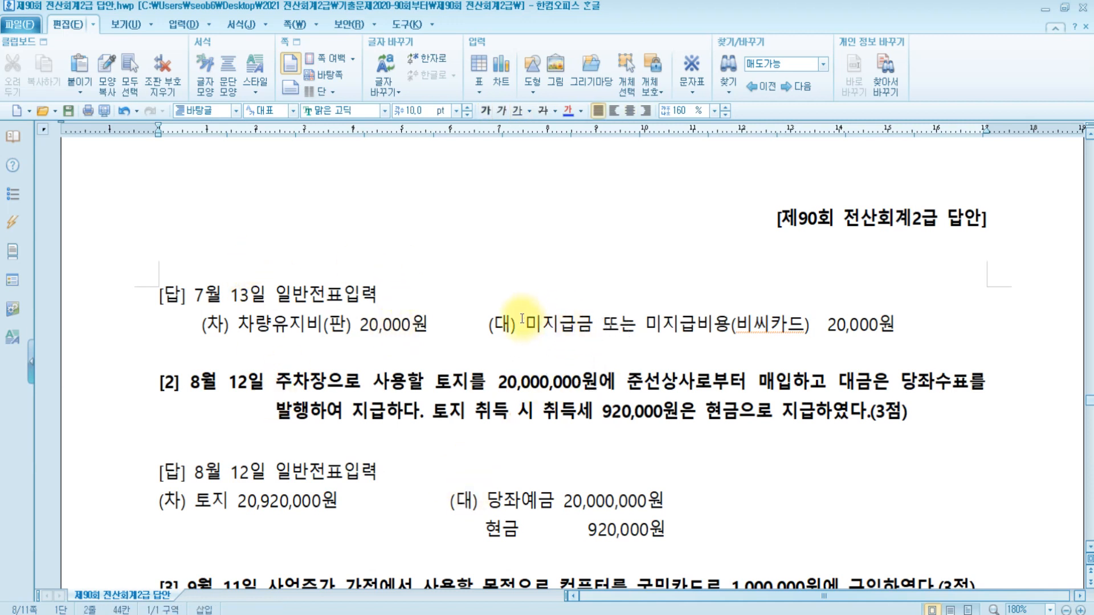
drag(525, 326, 617, 319)
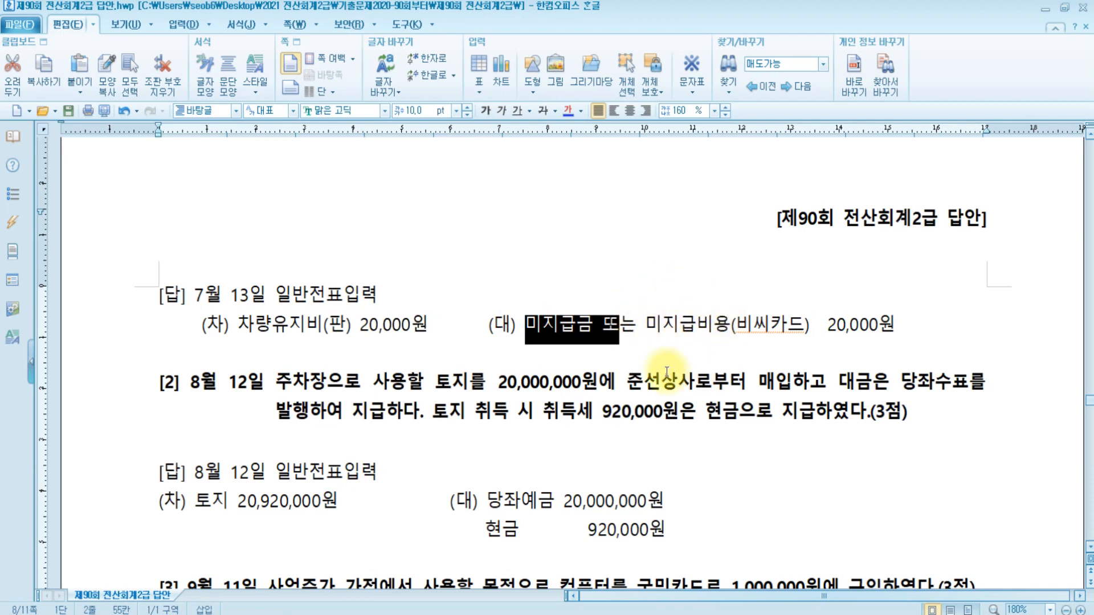
click(595, 328)
drag(511, 326, 620, 322)
scroll(633, 308, up, 20)
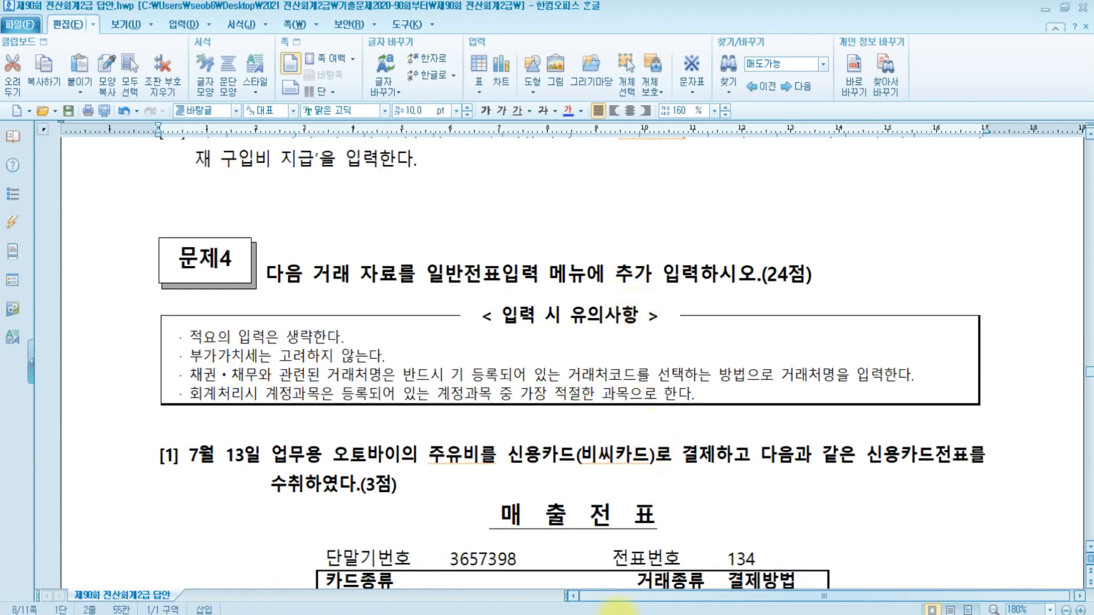
Step: Switch to KcLep, set the voucher date to July 13, start a 차변 line and look up accounts matching "차량"
key(alt+Tab)
text(7)
key(Return)
text(13)
key(Return)
text(3)
key(Return)
text(차량)
key(Return)
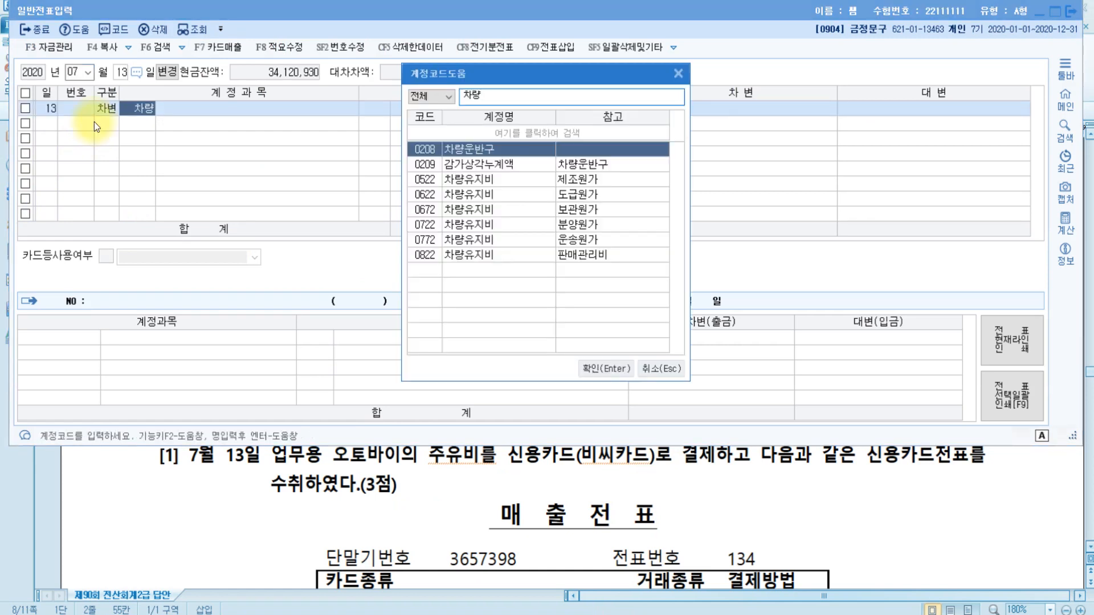
Step: Choose 0822 차량유지비 (판매관리비) for the 차변 line, leave 거래처 and 적요 empty, and enter 20,000
key(Down)
key(Down)
key(Down)
key(Down)
key(Down)
key(Down)
key(Down)
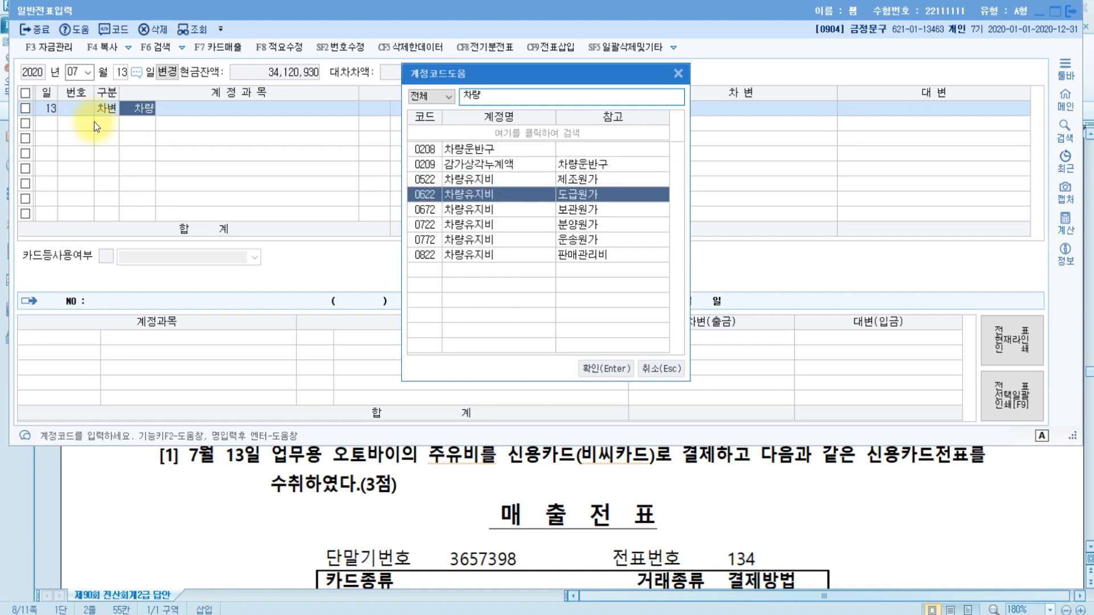
key(Return)
key(Return)
key(Return)
key(Return)
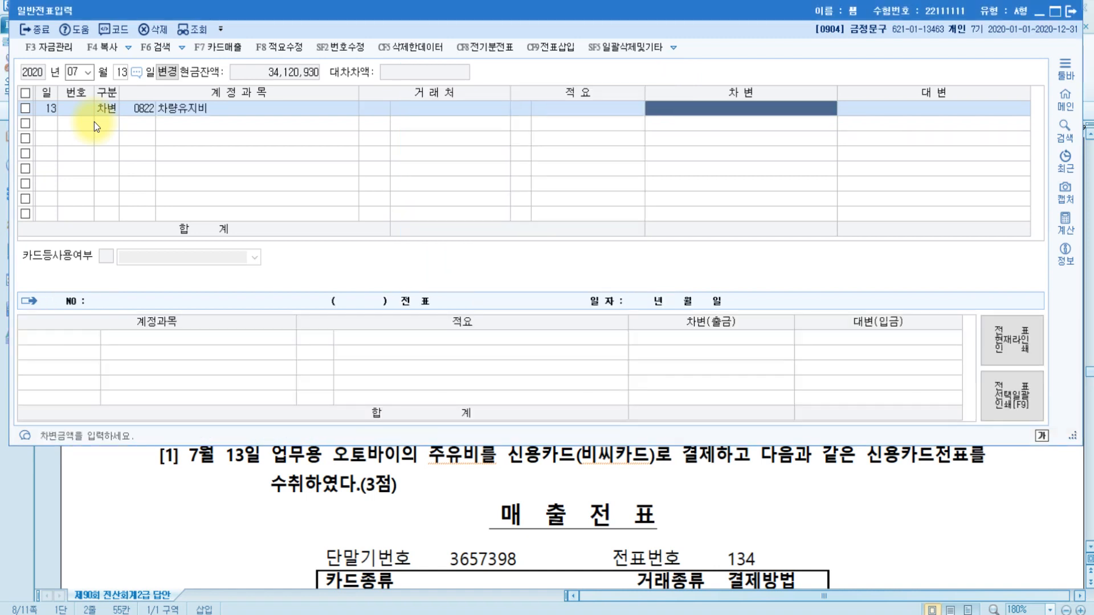
text(20000)
key(Return)
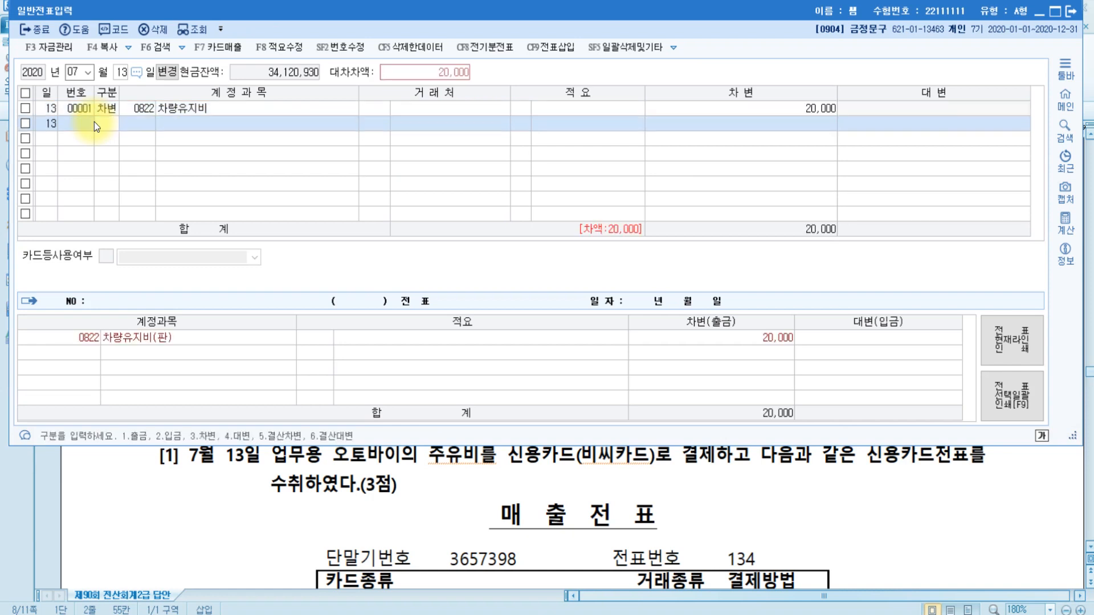
Step: Add a 대변 line to the July 13 voucher with account 0253 미지급금 for 20,000
text(4)
text(미지)
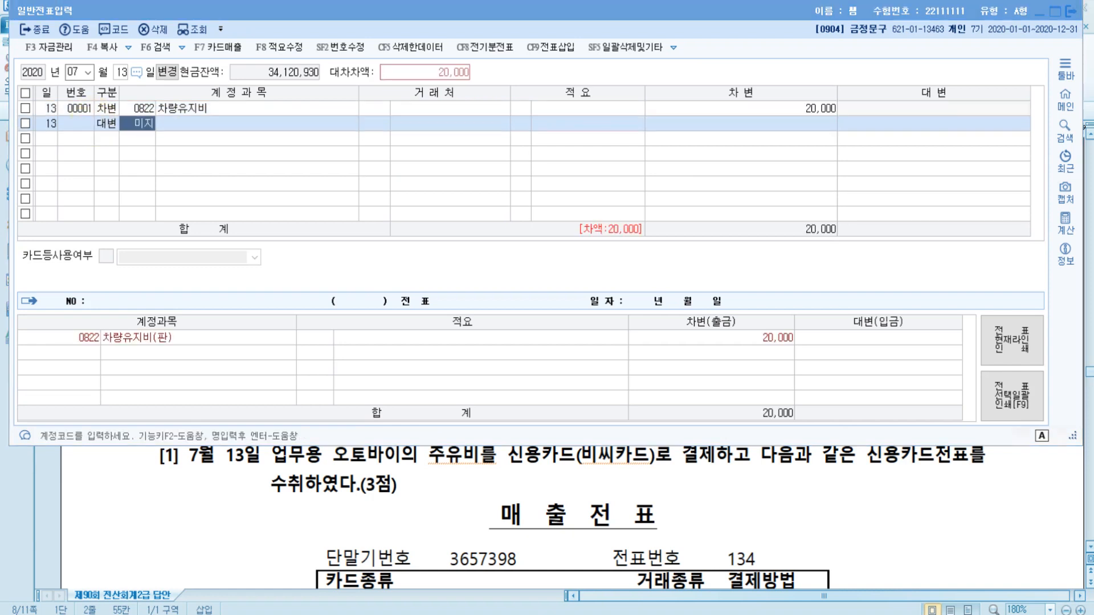
key(Return)
key(Return)
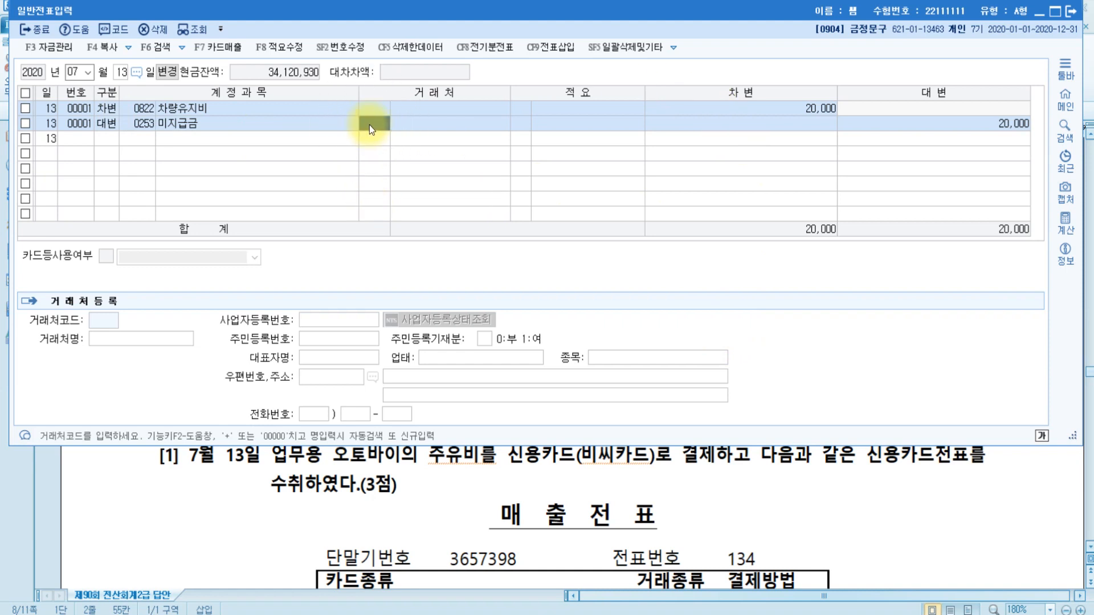
Step: Assign 비씨카드 as the 거래처 of the 미지급금 line and complete the line without an 적요
text(비씨)
key(Return)
key(Escape)
key(Return)
key(Return)
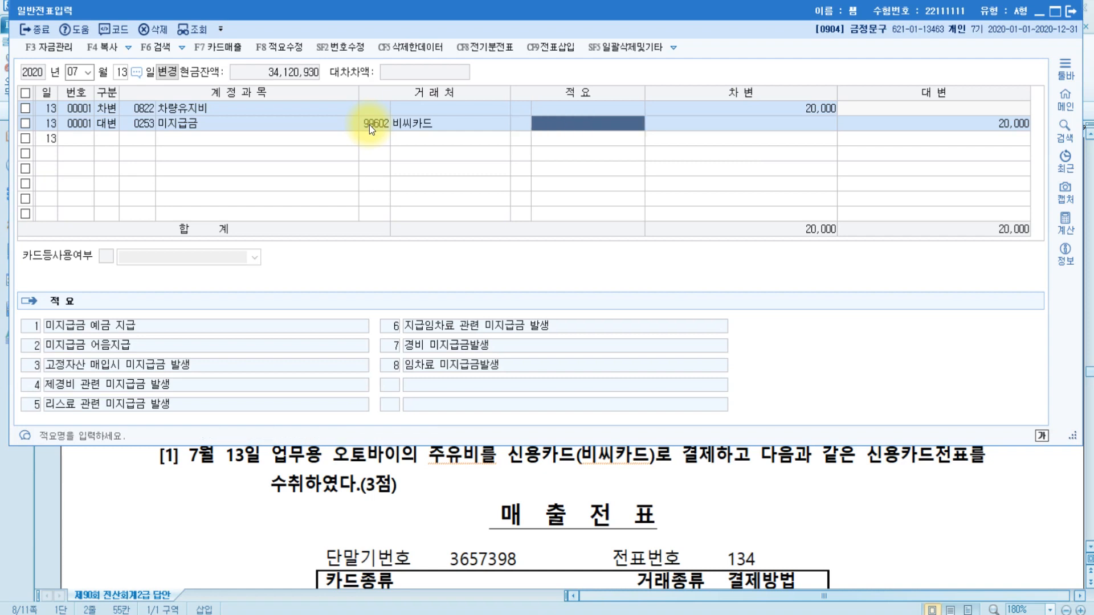
key(Return)
key(Return)
key(Up)
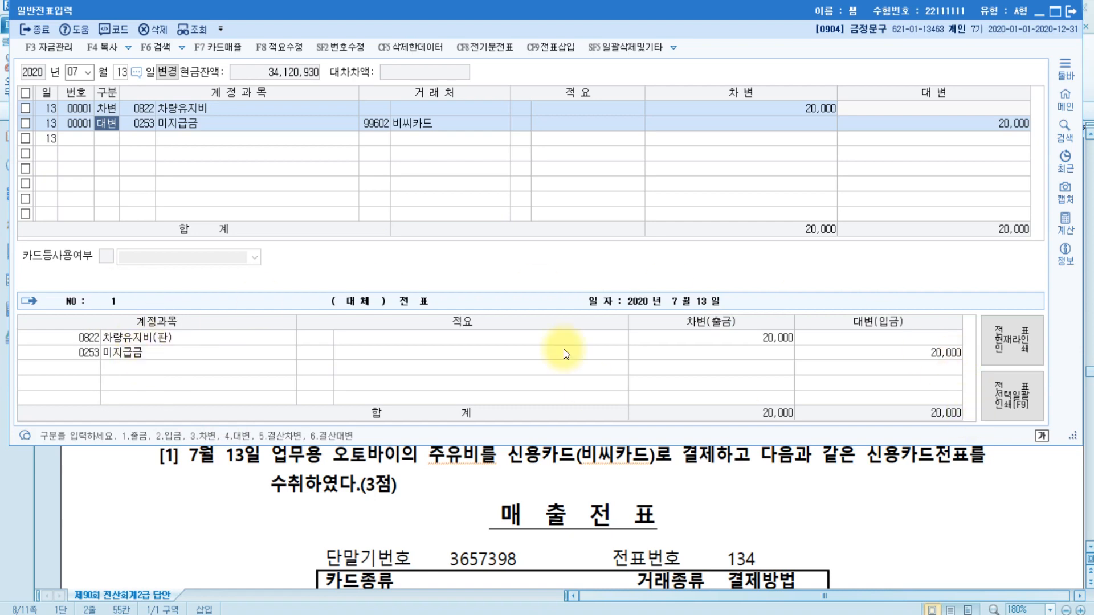
Step: Return to the Hangul document and read 문제4 [2] on the August 12 land purchase, its 취득세 and its answer entry
click(766, 519)
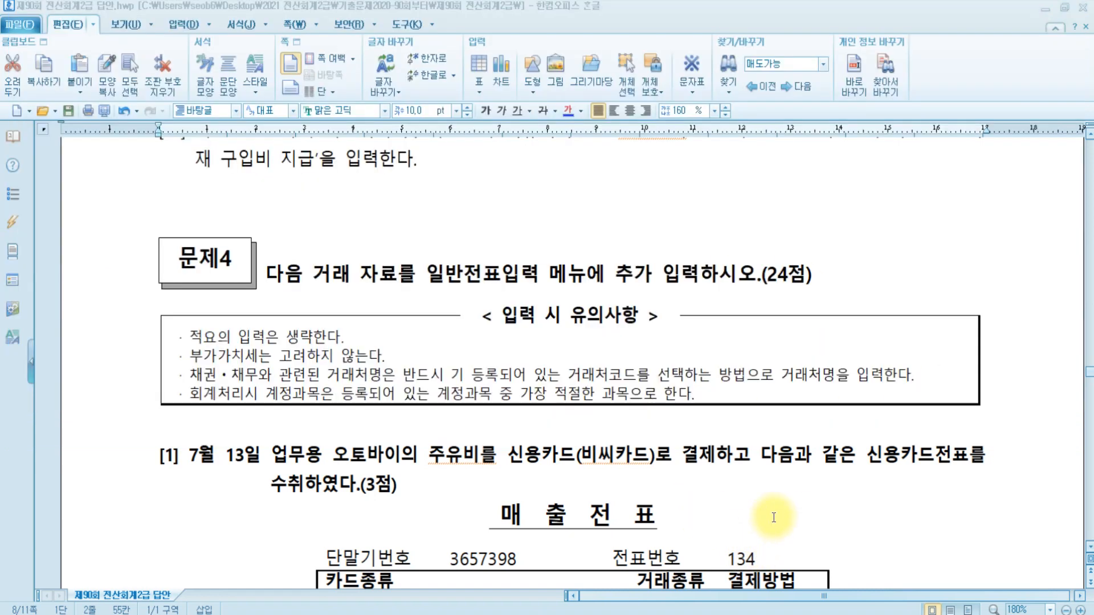
scroll(772, 518, down, 10)
scroll(773, 518, down, 8)
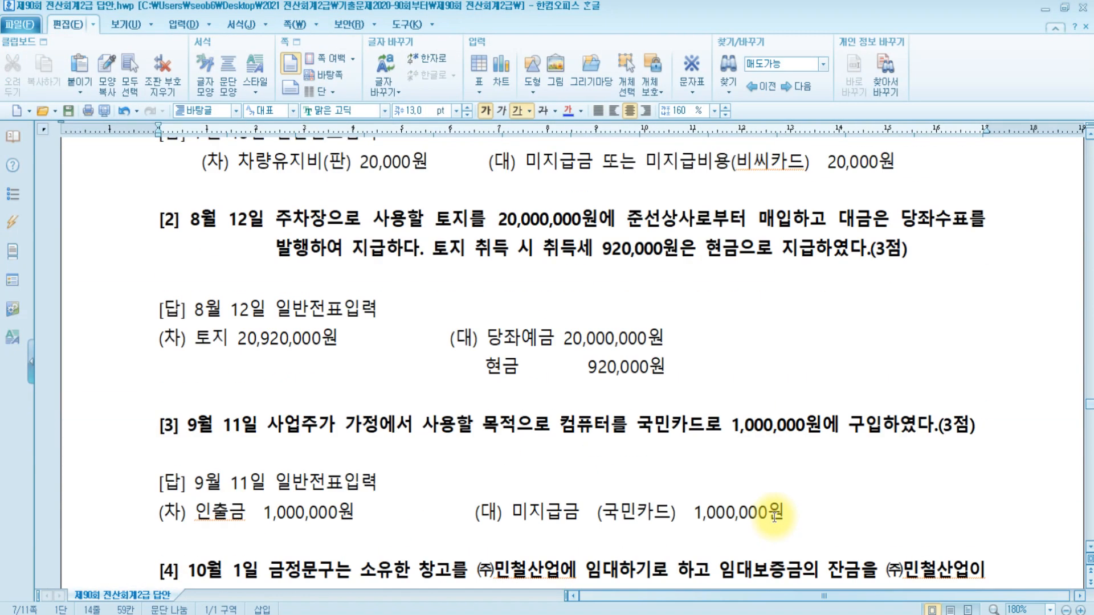
scroll(256, 275, up, 3)
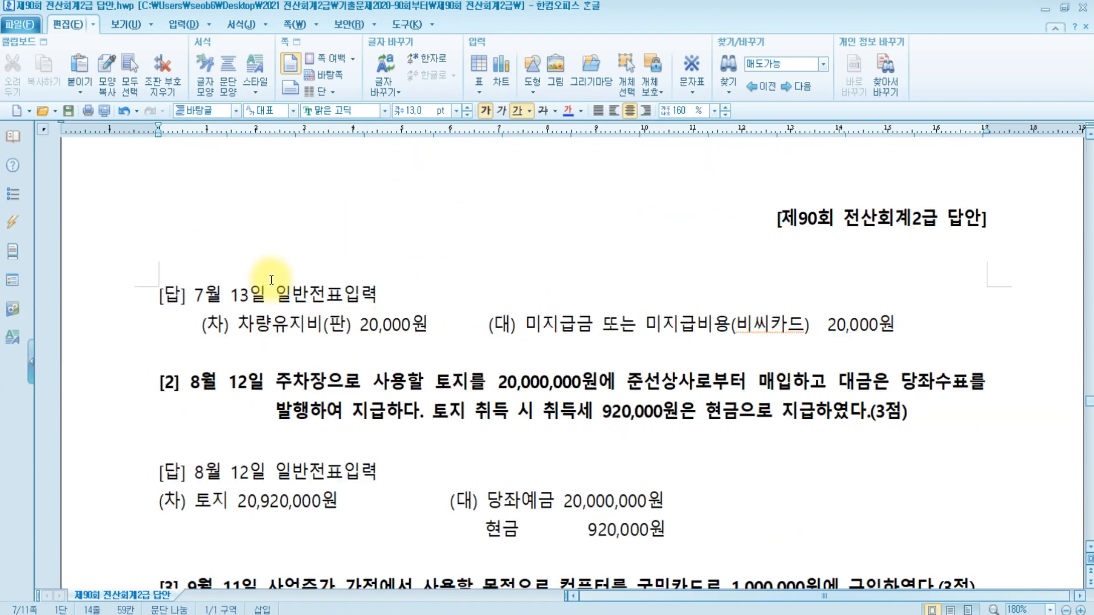
click(318, 386)
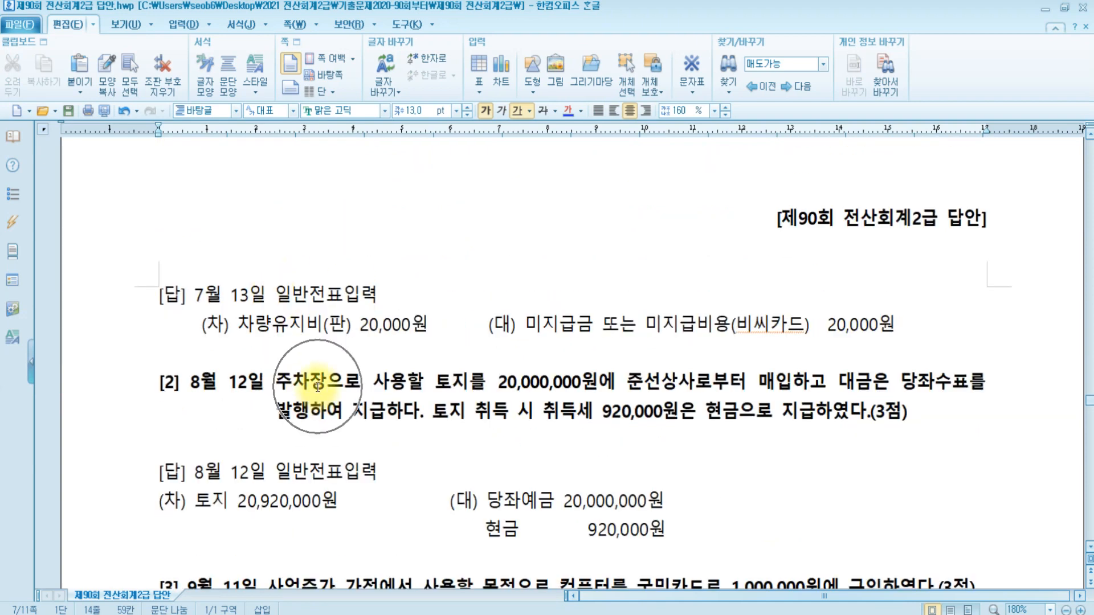
click(555, 388)
click(699, 381)
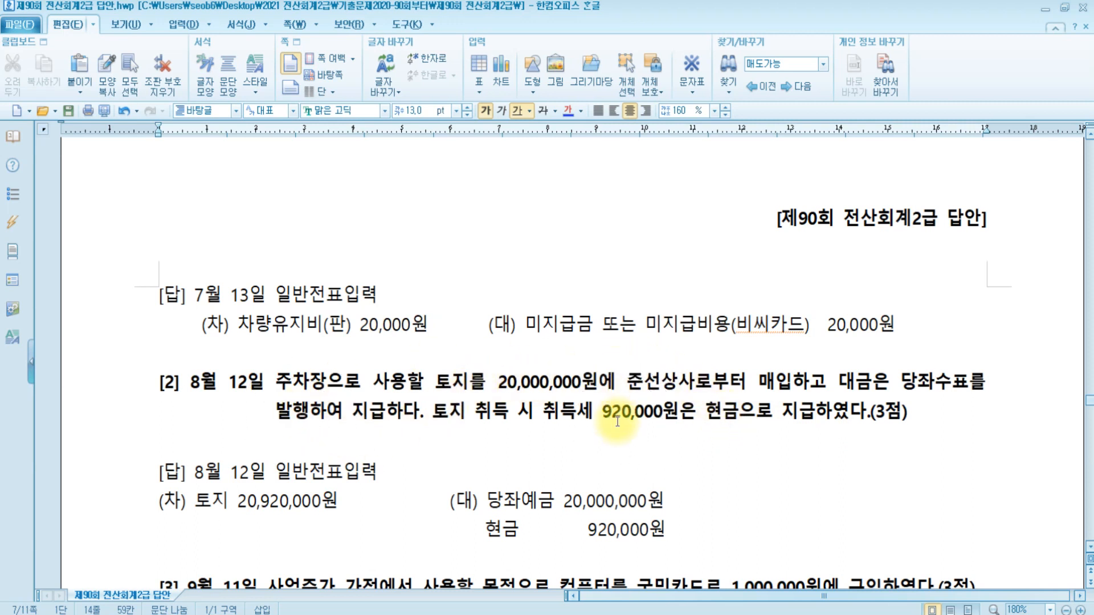
click(208, 502)
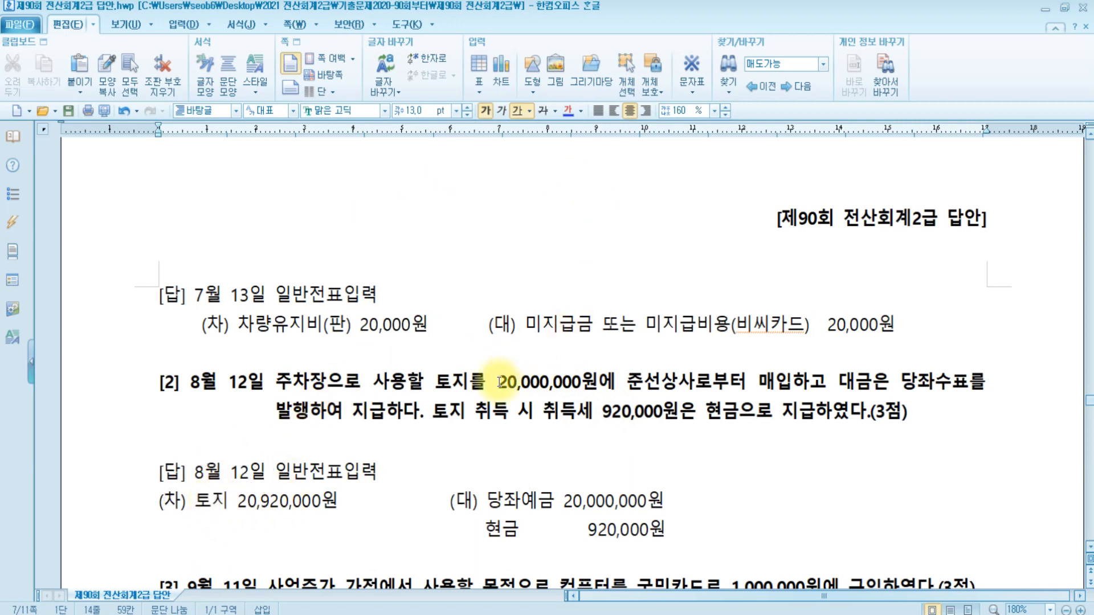
drag(476, 411, 705, 418)
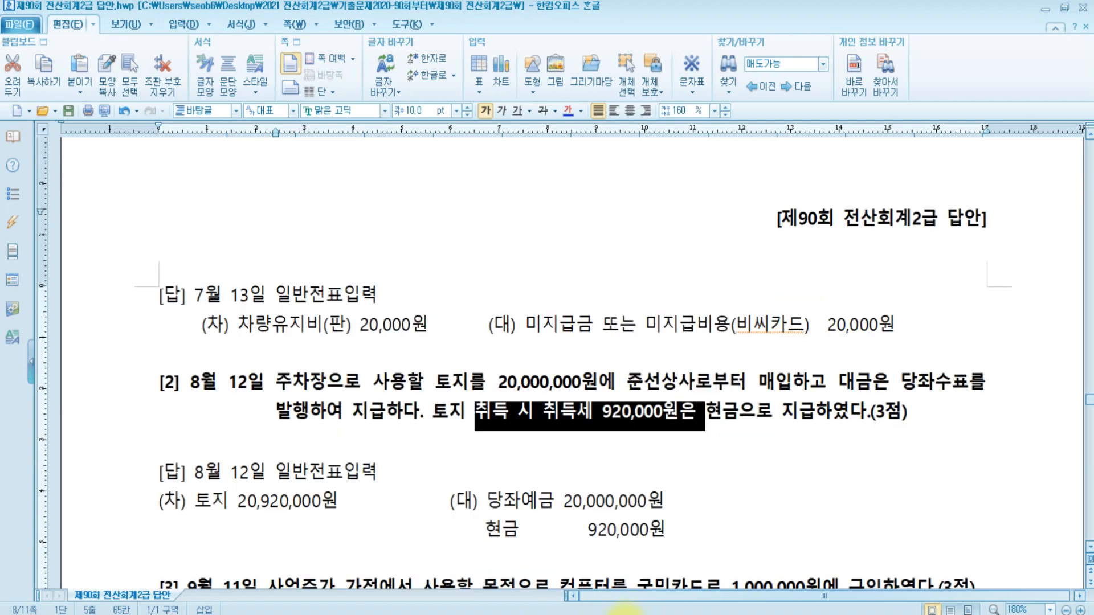
Step: Switch back to 일반전표입력 in KcLep and set the voucher date to August 12
click(615, 614)
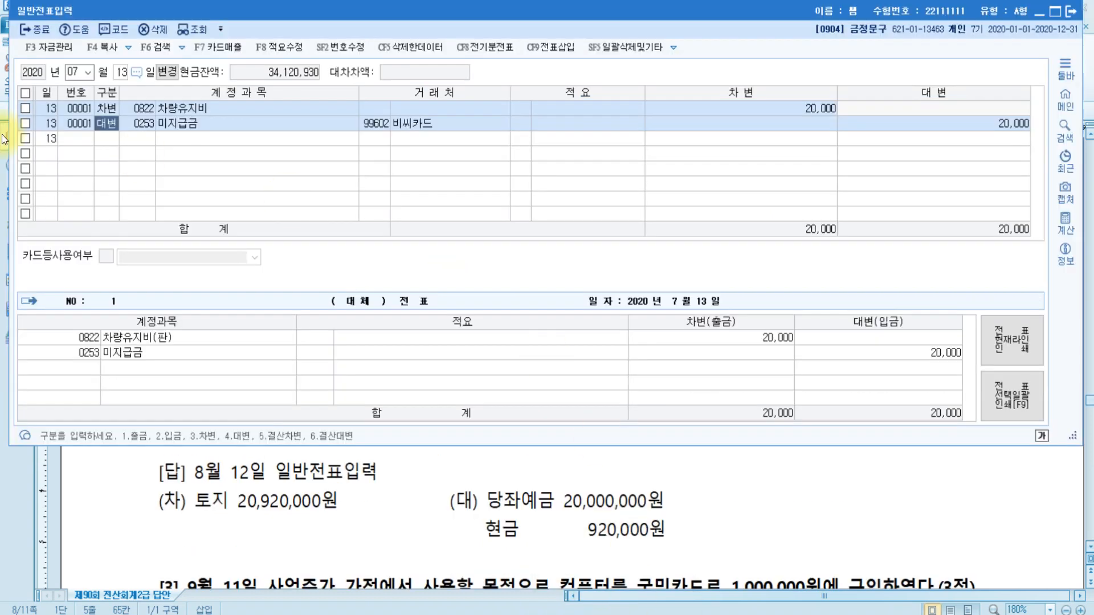
text(8)
key(Return)
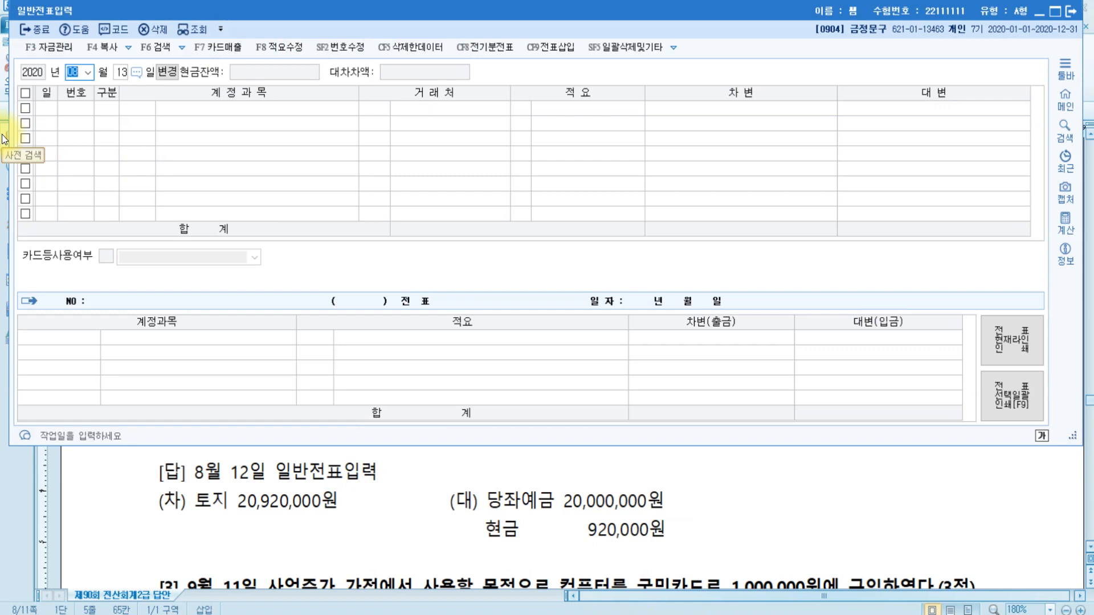
text(12)
key(Return)
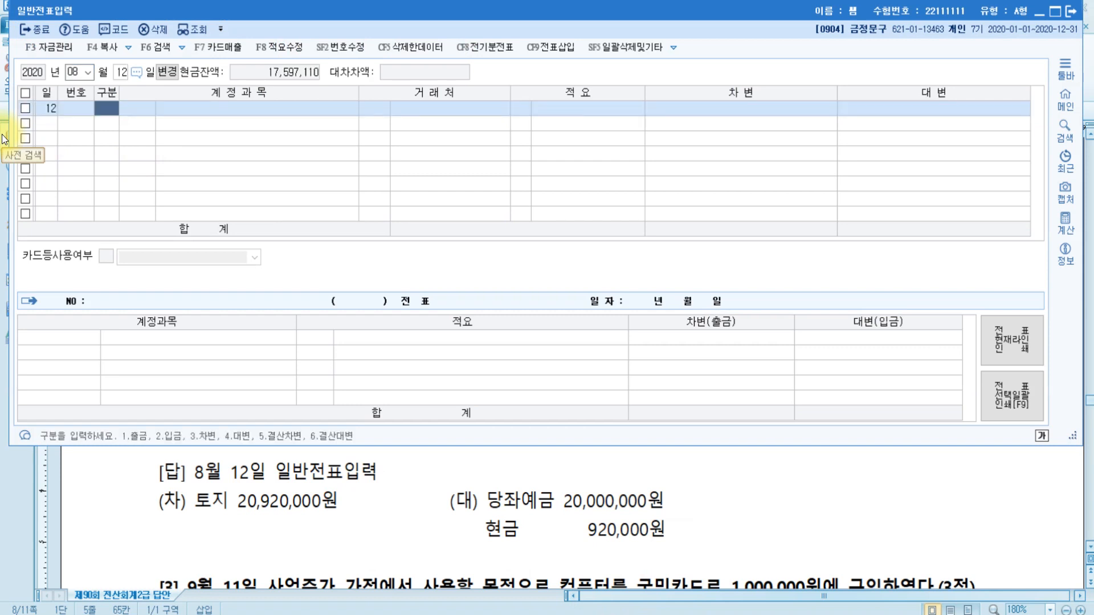
Step: Enter a 차변 line with account 0201 토지 for 20,920,000, leaving 거래처 and 적요 empty
text(3)
key(Return)
text(201)
key(Return)
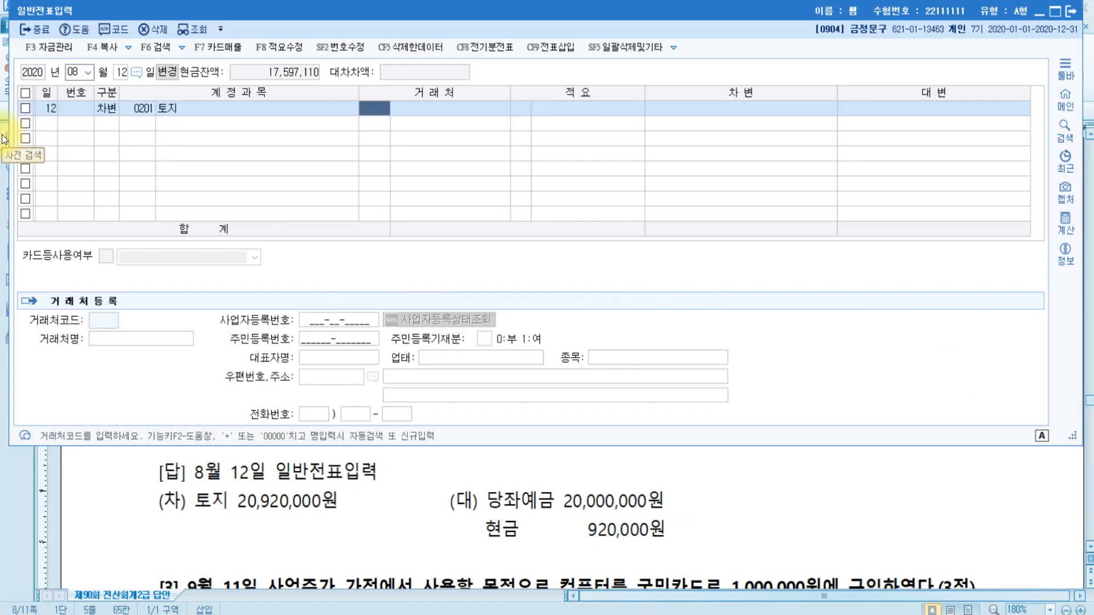
key(Return)
key(Return)
text(20920000)
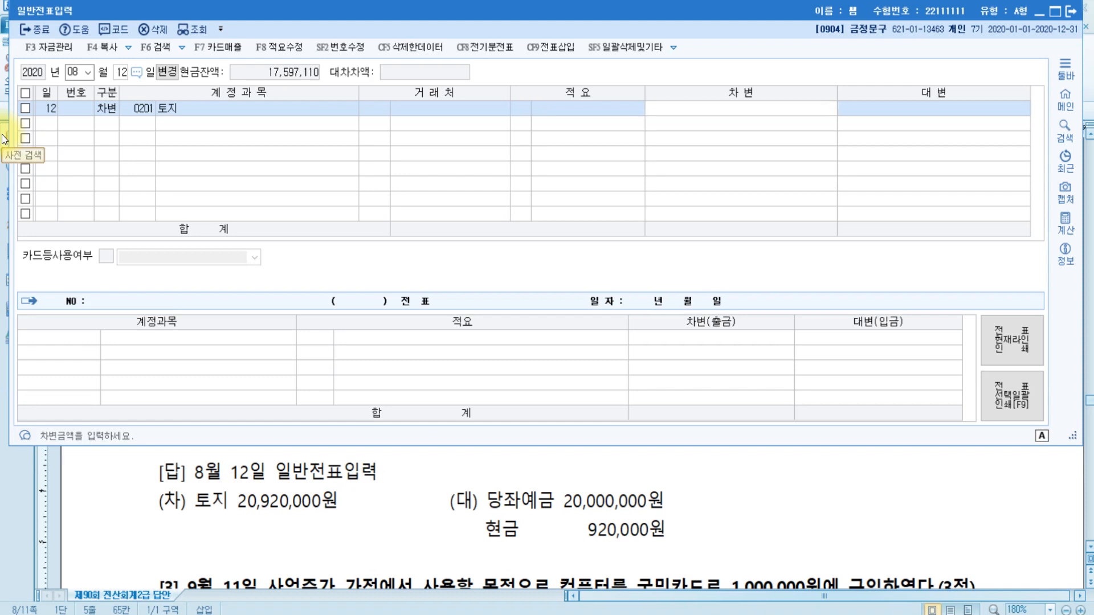
key(Return)
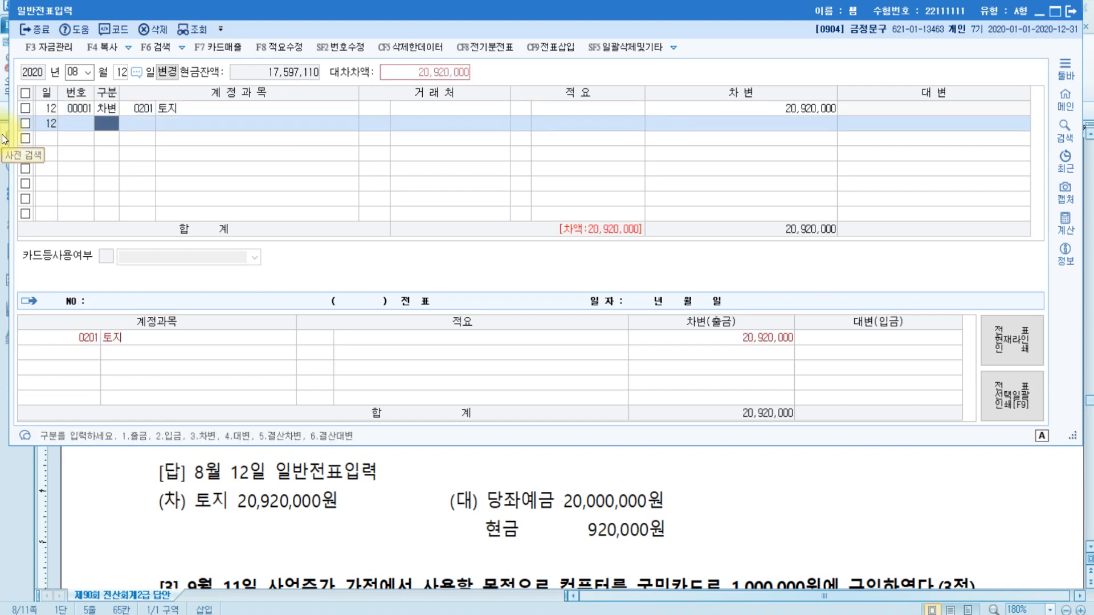
Step: Enter a 대변 line with account 0102 당좌예금 for 20,000,000, leaving 거래처 and 적요 empty
text(4)
key(Return)
text(당좌)
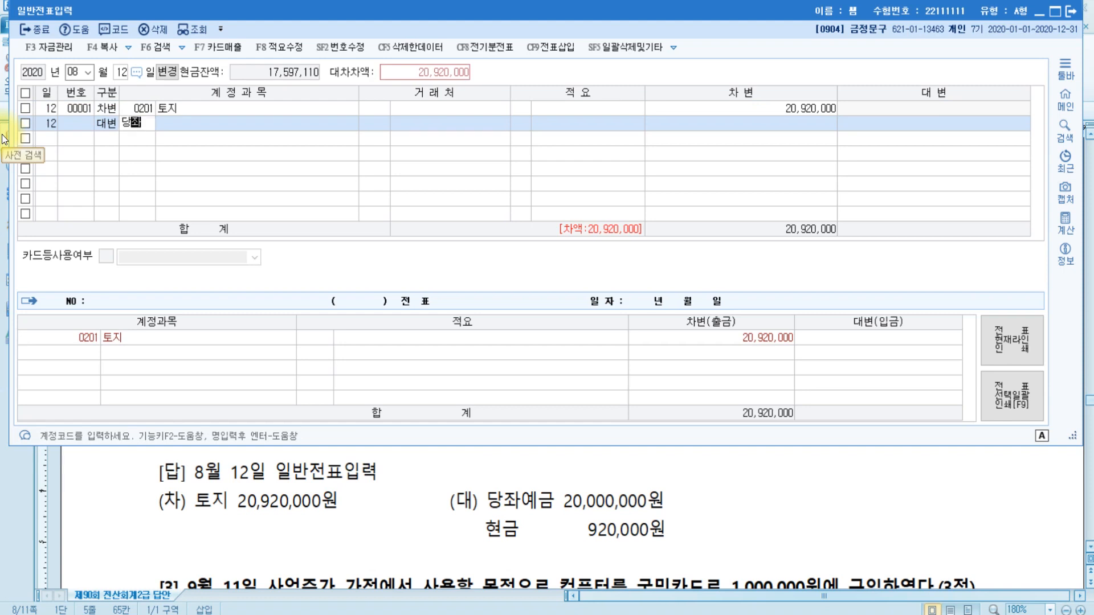
key(Return)
key(Return)
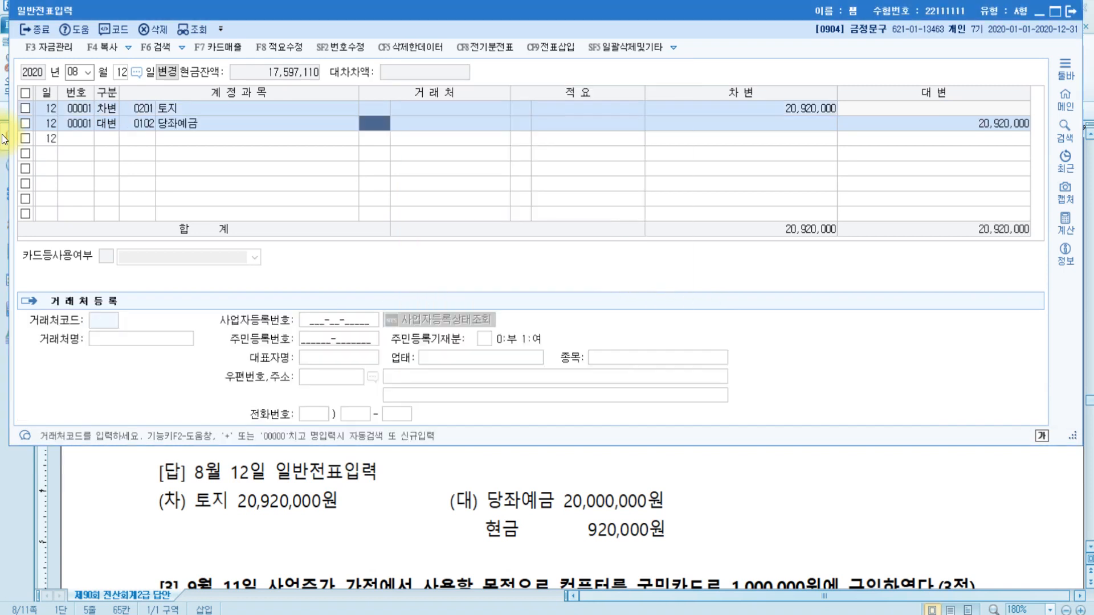
key(Return)
key(Return)
key(Return)
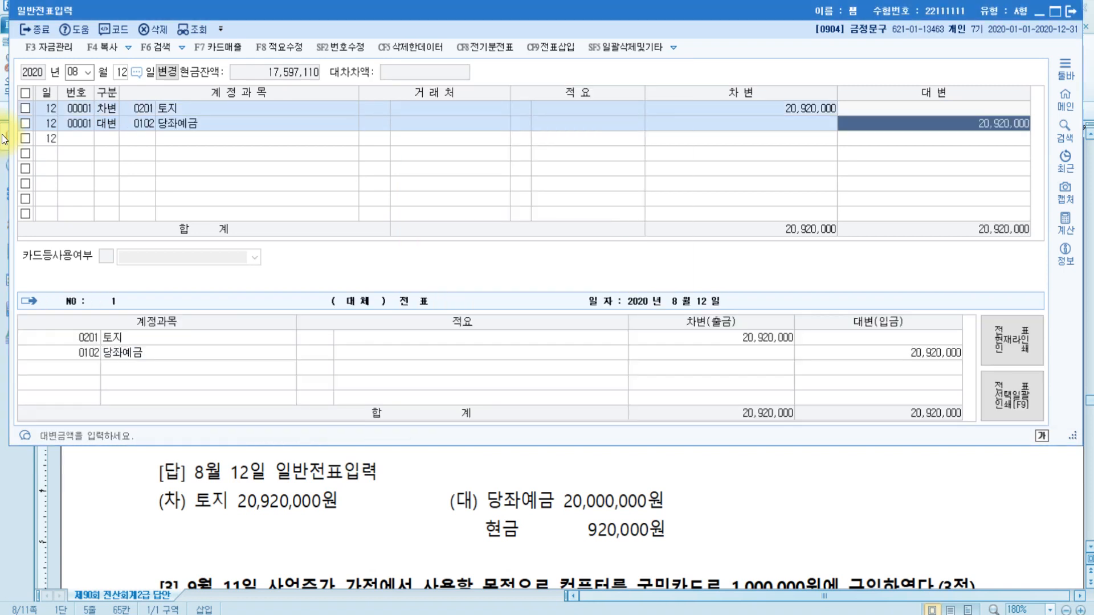
text(20000000)
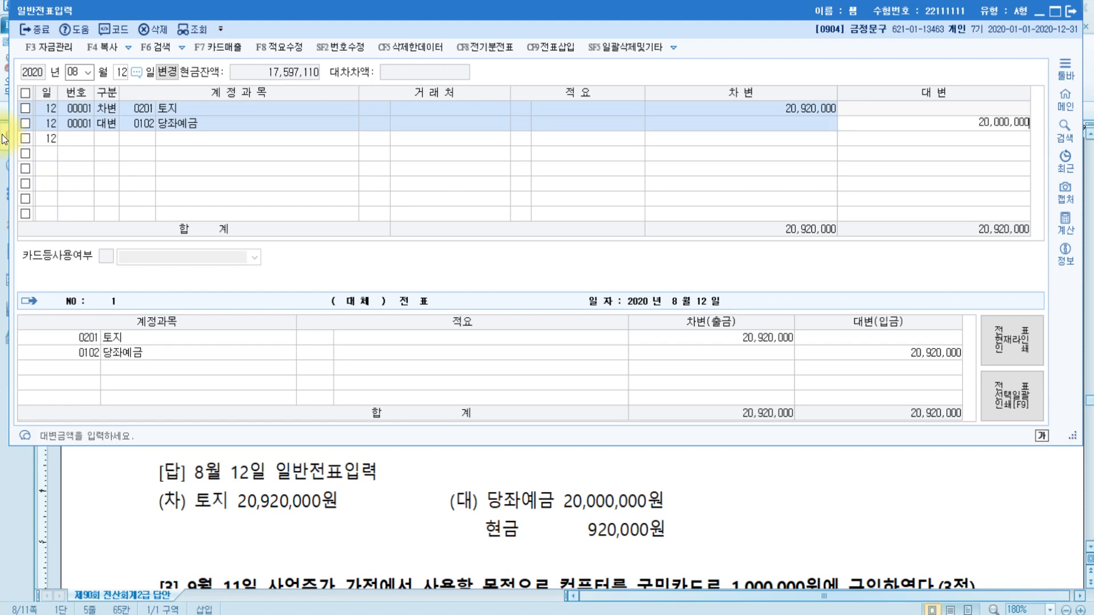
key(Return)
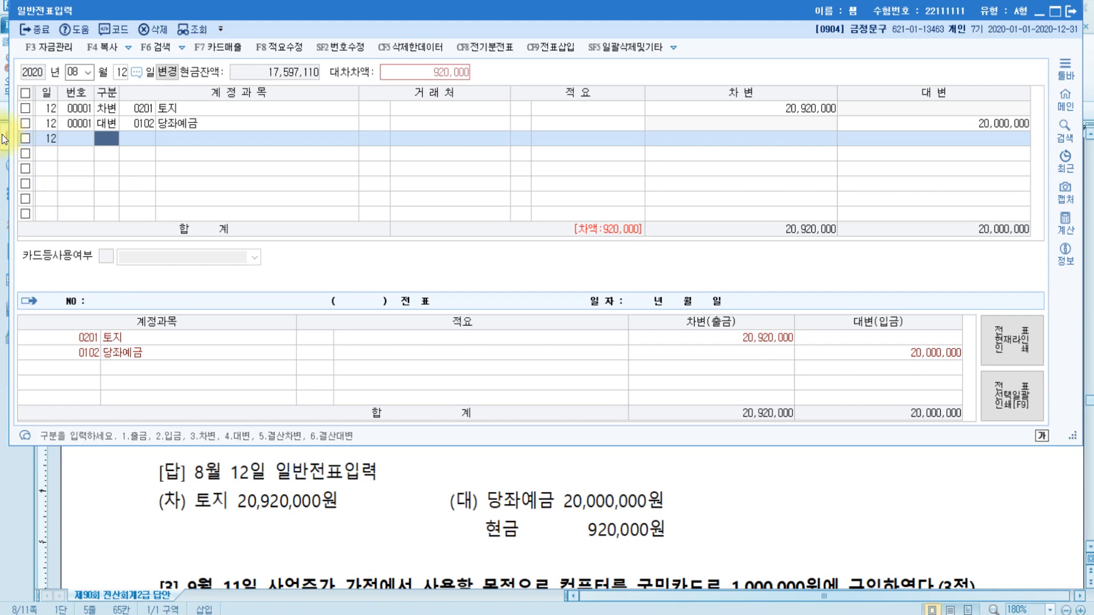
Step: Add a 대변 line with account 0101 현금 for the remaining 920,000, leaving 거래처 and 적요 empty
text(4)
key(Return)
text(101)
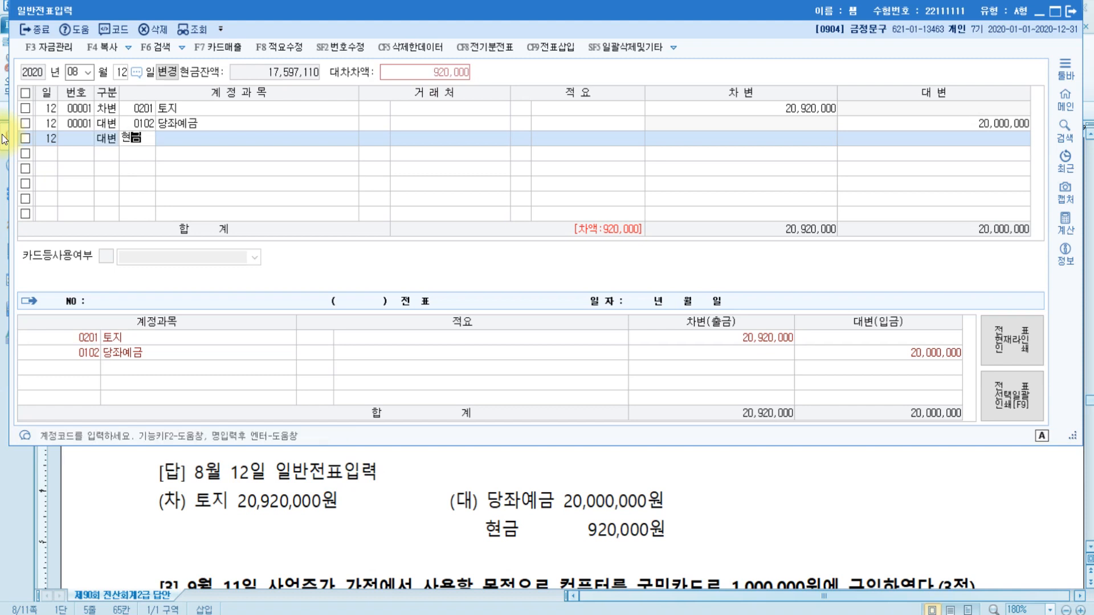
key(Return)
key(Return)
key(Return)
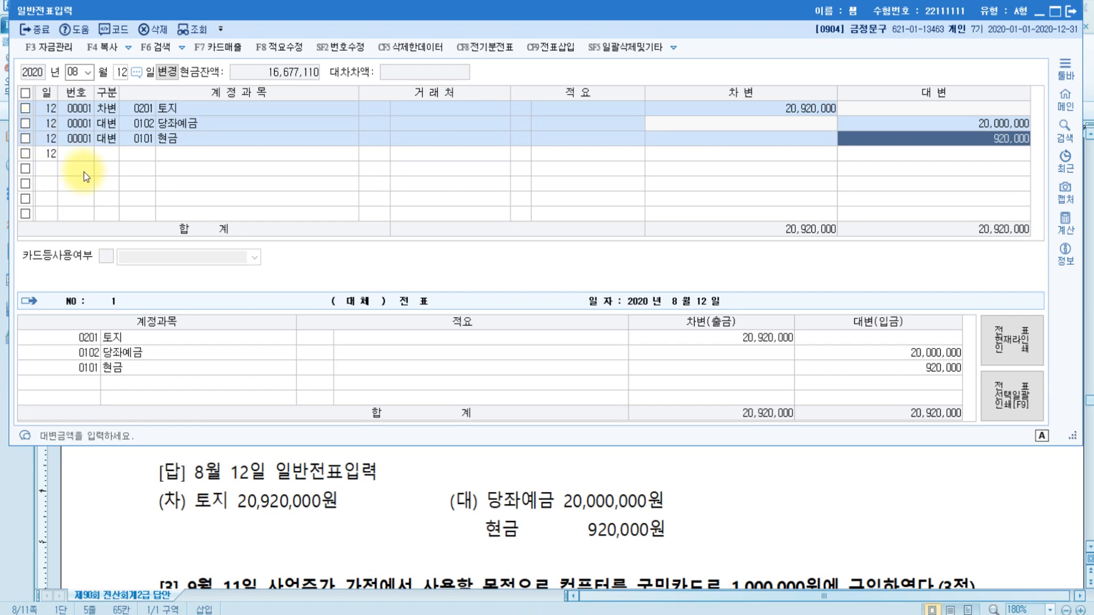
Step: Switch to the Hangul document and read 문제4 [3] on the September 11 computer purchase, selecting the 차변 part of its answer entry
click(490, 520)
scroll(490, 520, down, 4)
scroll(490, 520, up, 2)
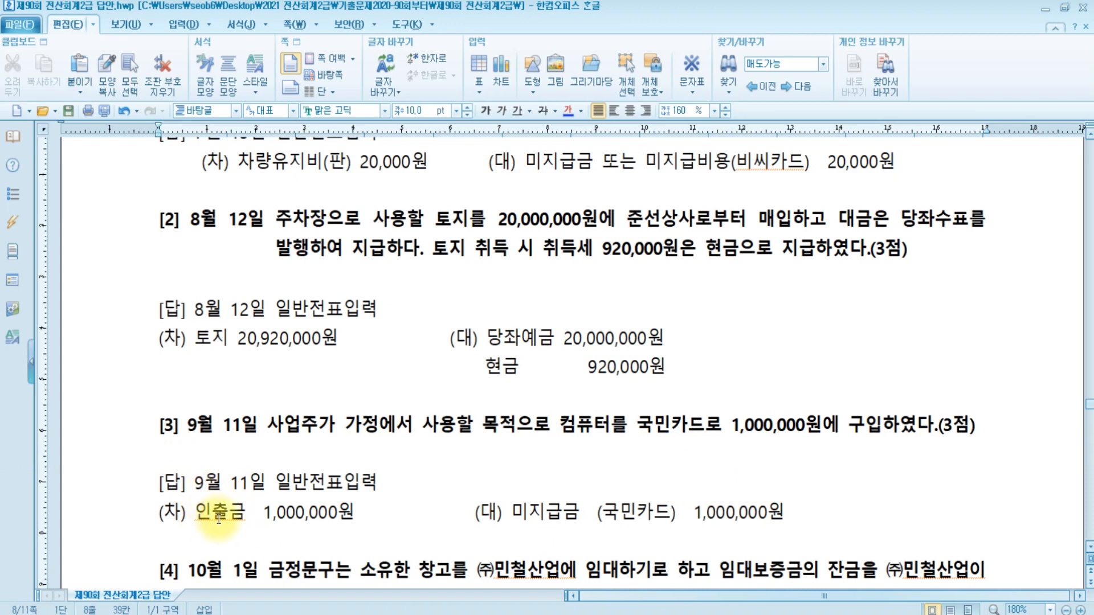
drag(195, 513, 401, 514)
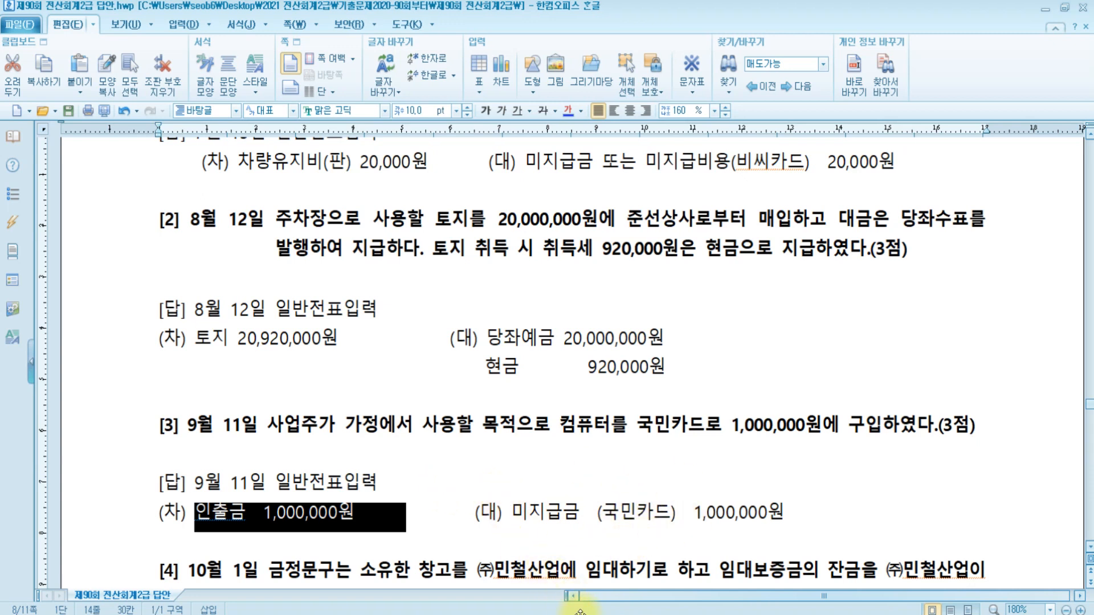
Step: Switch back to 일반전표입력 in KcLep and set the voucher date to September 11
click(607, 613)
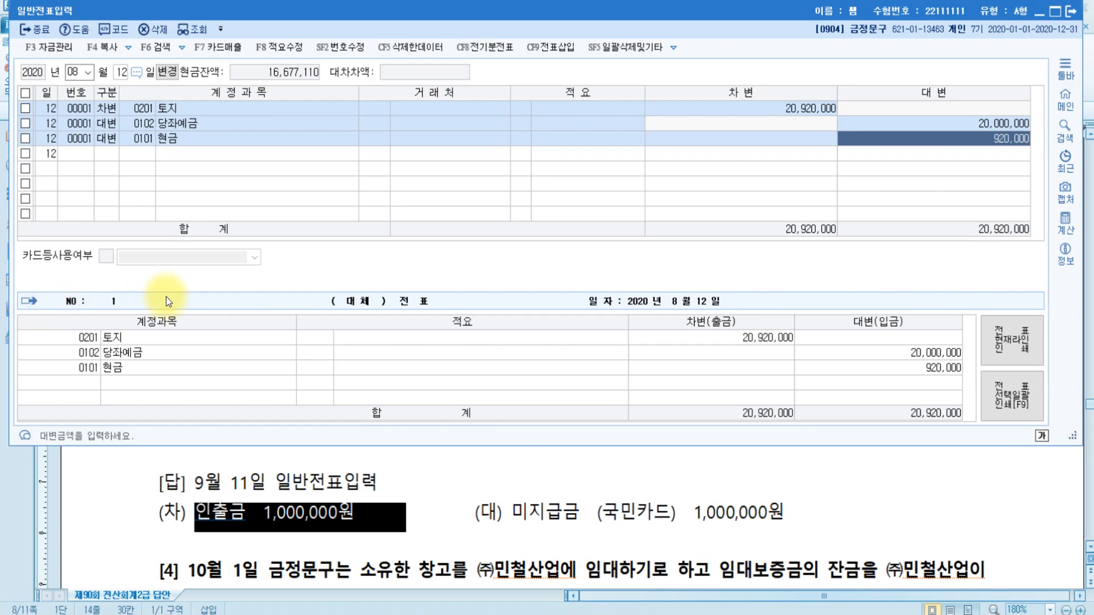
key(Escape)
text(09)
key(Return)
text(11)
key(Return)
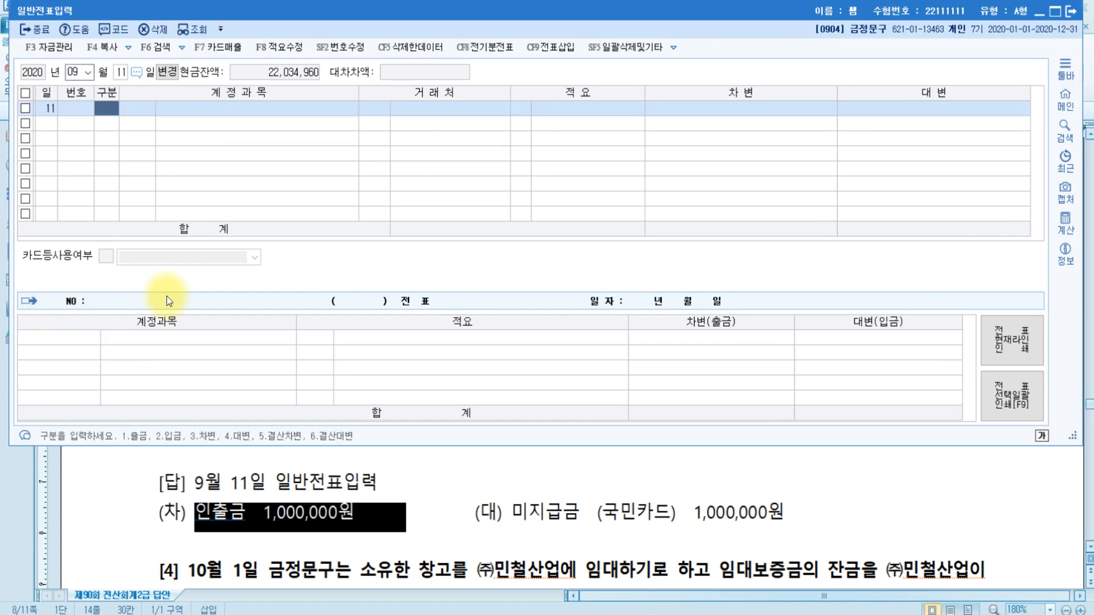
Step: Enter a 차변 line with account 0338 인출금 for 1,000,000, leaving 거래처 and 적요 empty
text(3)
key(Return)
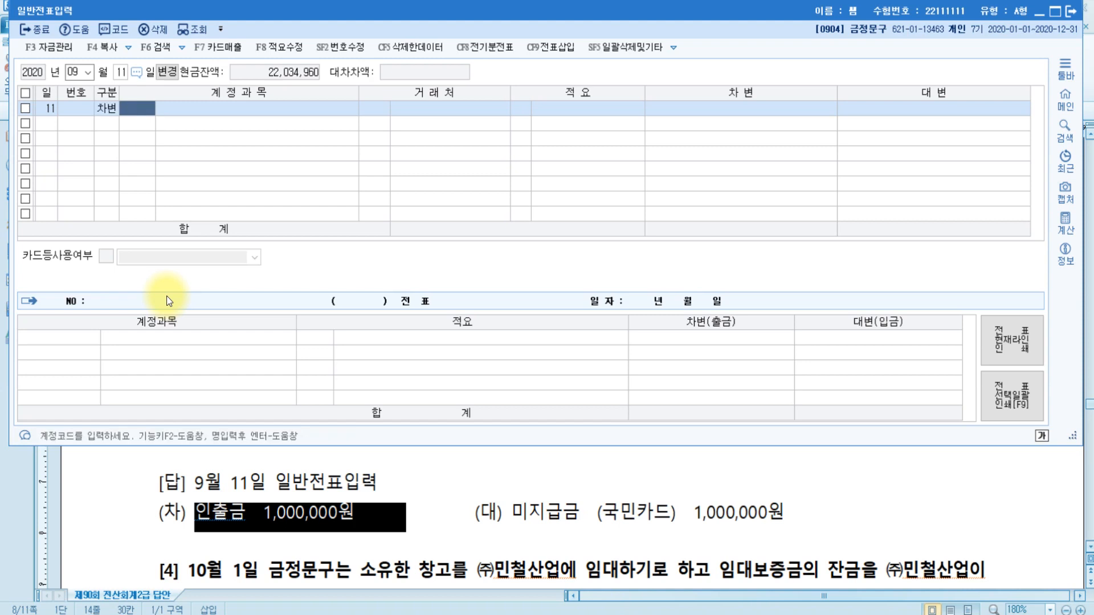
text(인출금)
key(Return)
key(Return)
key(Return)
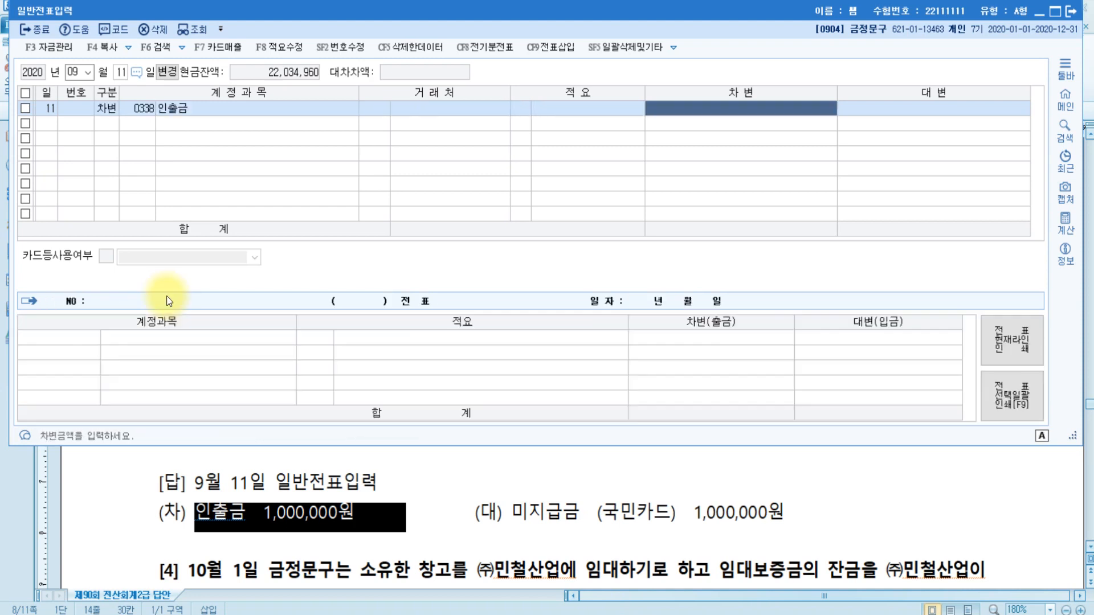
text(1000000)
key(Return)
Step: Start a 대변 line with account 0253 미지급금 for 1,000,000
text(4)
key(Return)
text(미지)
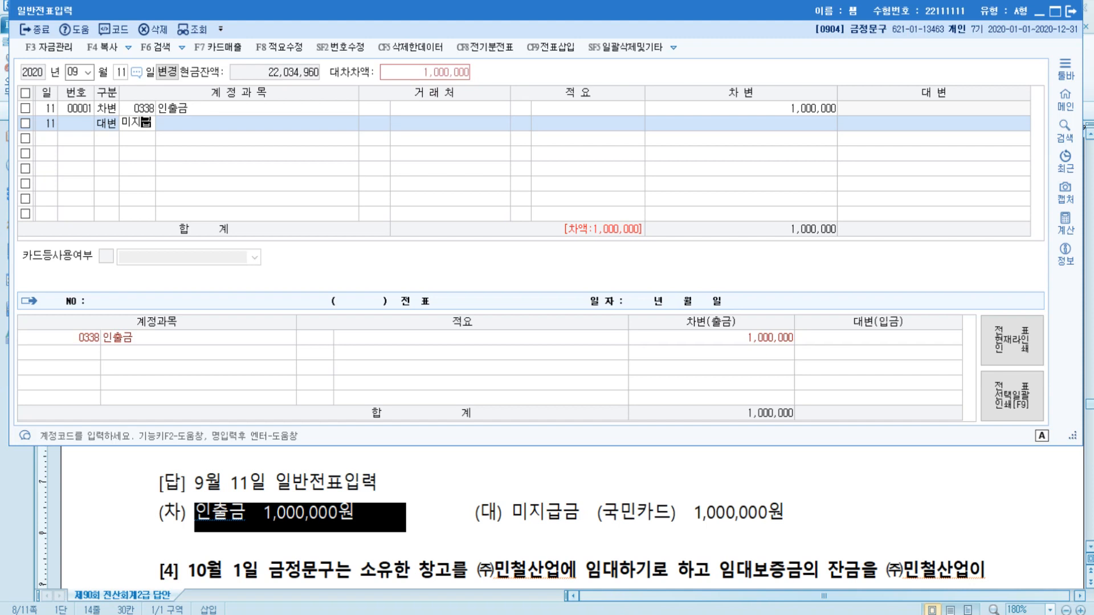
text(급)
key(Return)
key(Return)
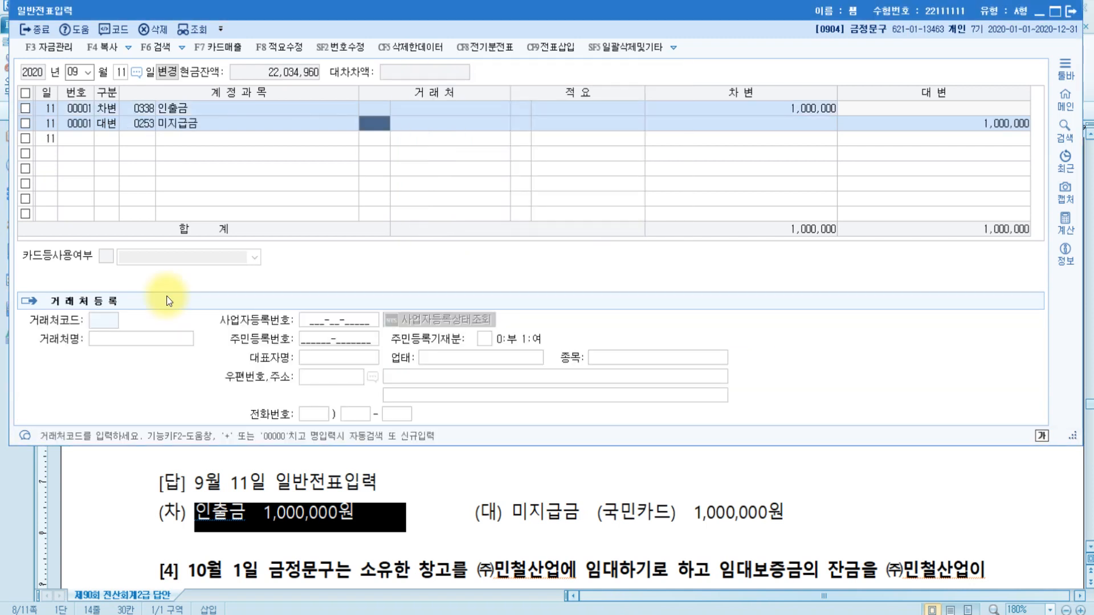
Step: Assign 국민카드 as the 거래처 of the 미지급금 line and complete the line without an 적요
text(국민)
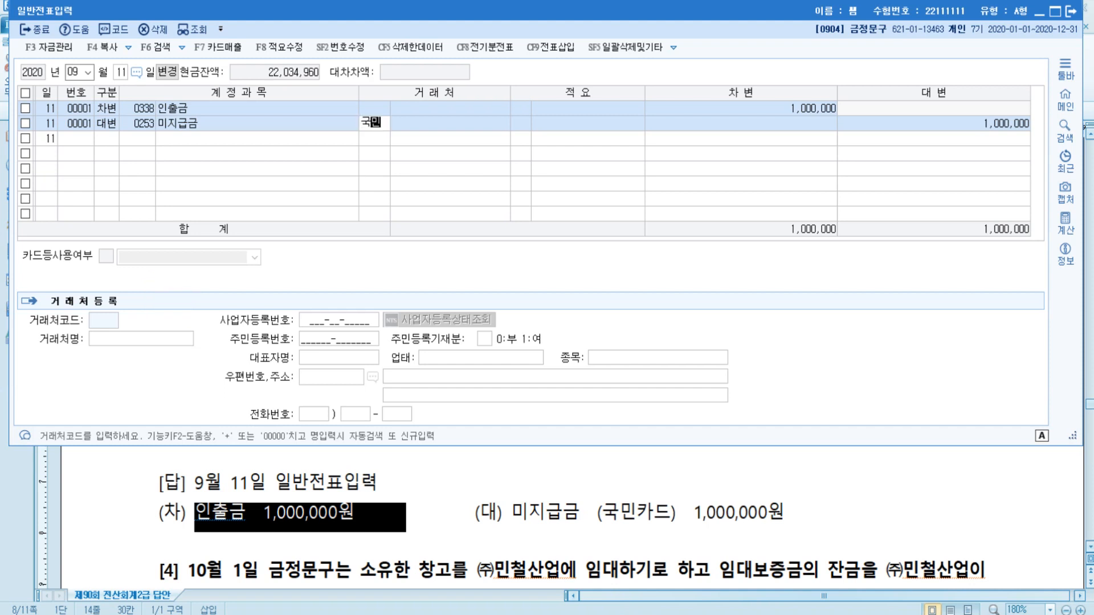
key(Return)
key(Return)
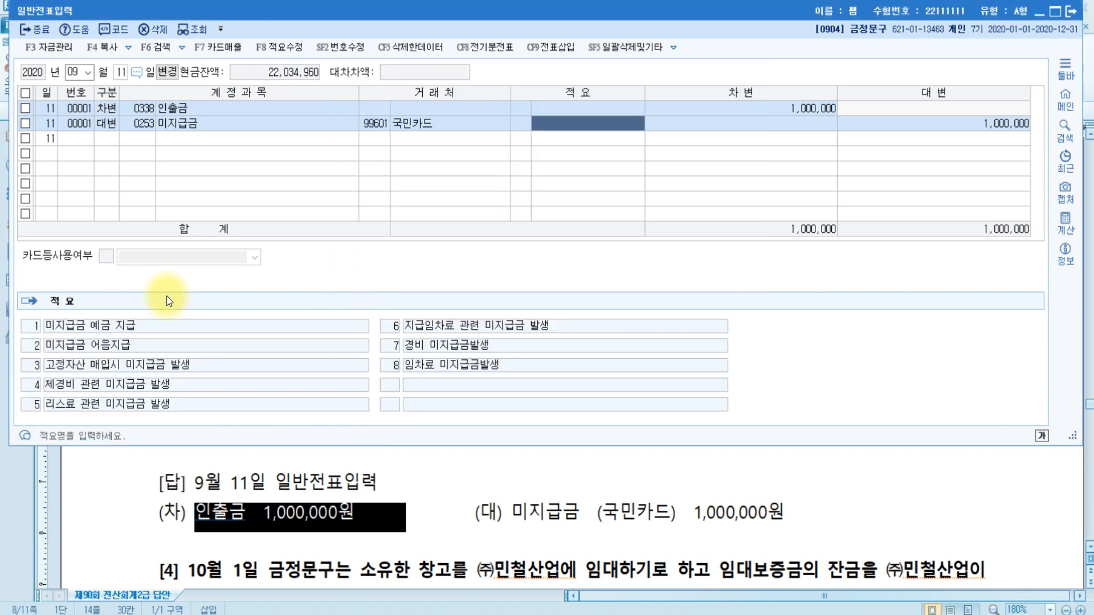
key(Return)
key(Return)
key(Up)
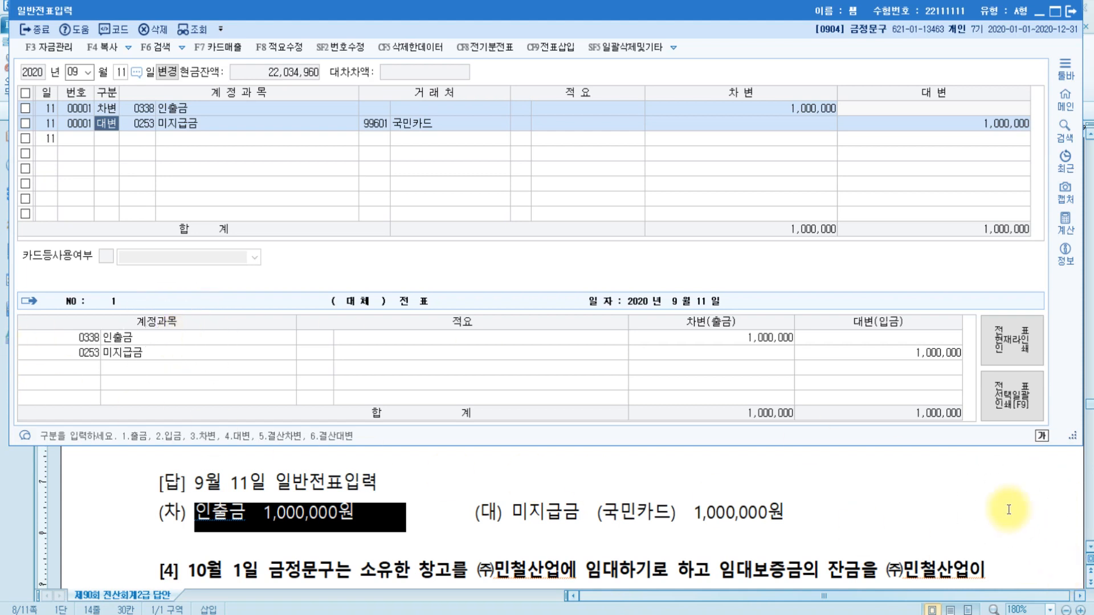
Step: Switch to the Hangul document and highlight the whole question text of 문제4 [3] in yellow
click(681, 506)
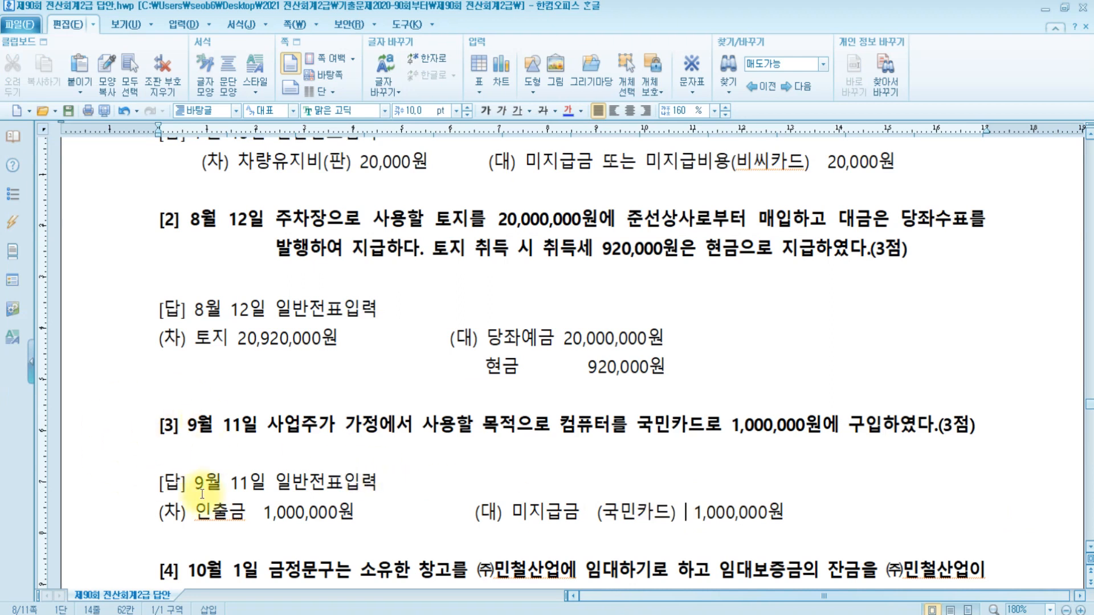
drag(153, 424, 1005, 422)
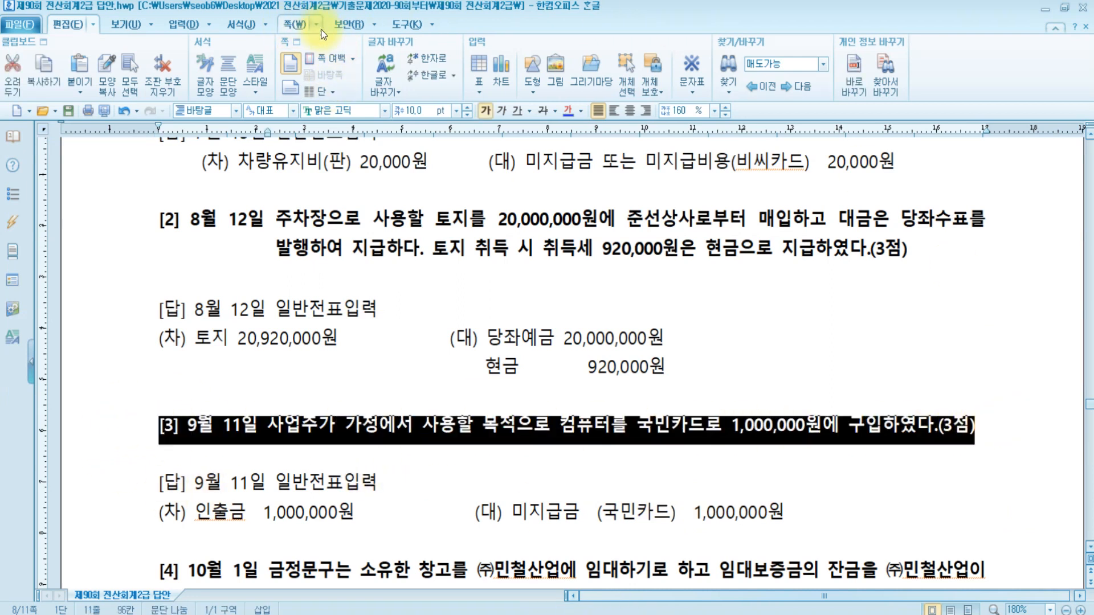
click(241, 24)
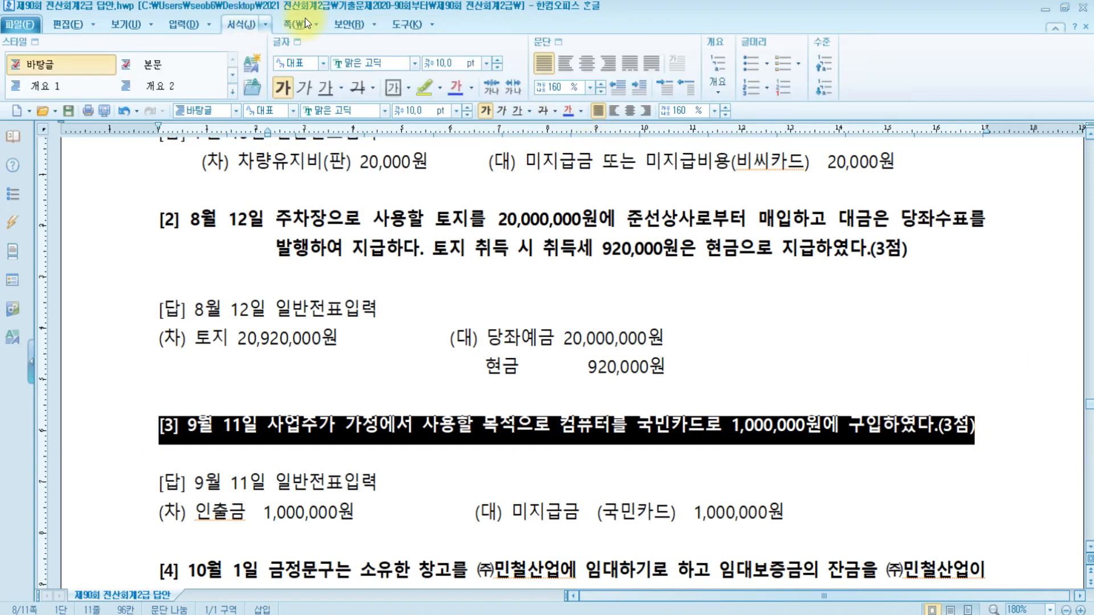
click(423, 86)
Step: Highlight the phrase "㈜민철산업이 발행한 당좌수표로 받다" in 문제4 [4] in yellow
scroll(535, 234, down, 6)
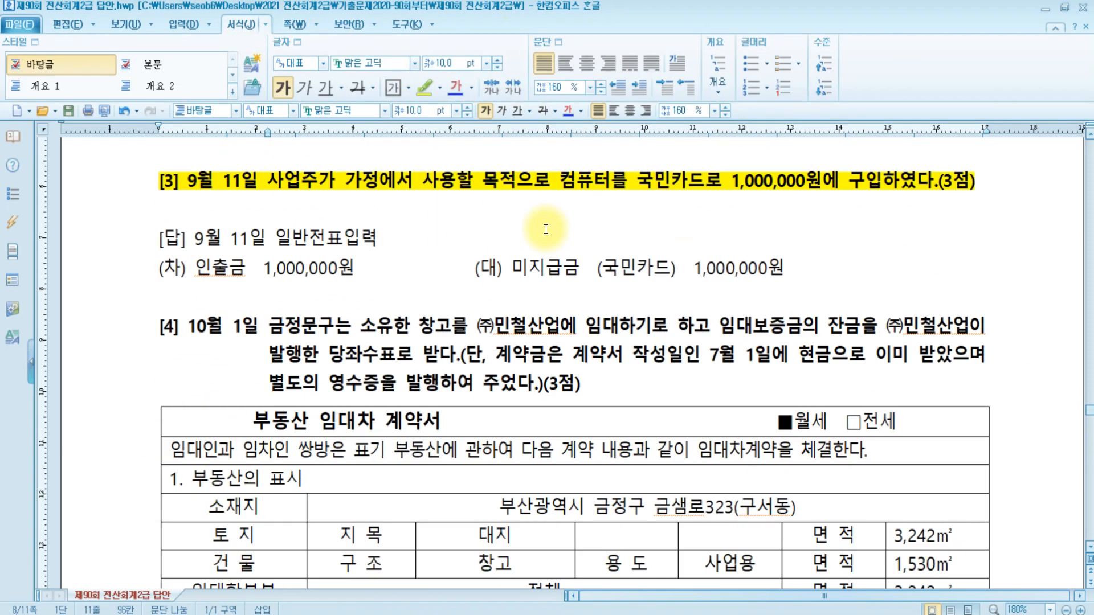
scroll(365, 239, up, 3)
scroll(368, 234, down, 3)
scroll(368, 235, up, 1)
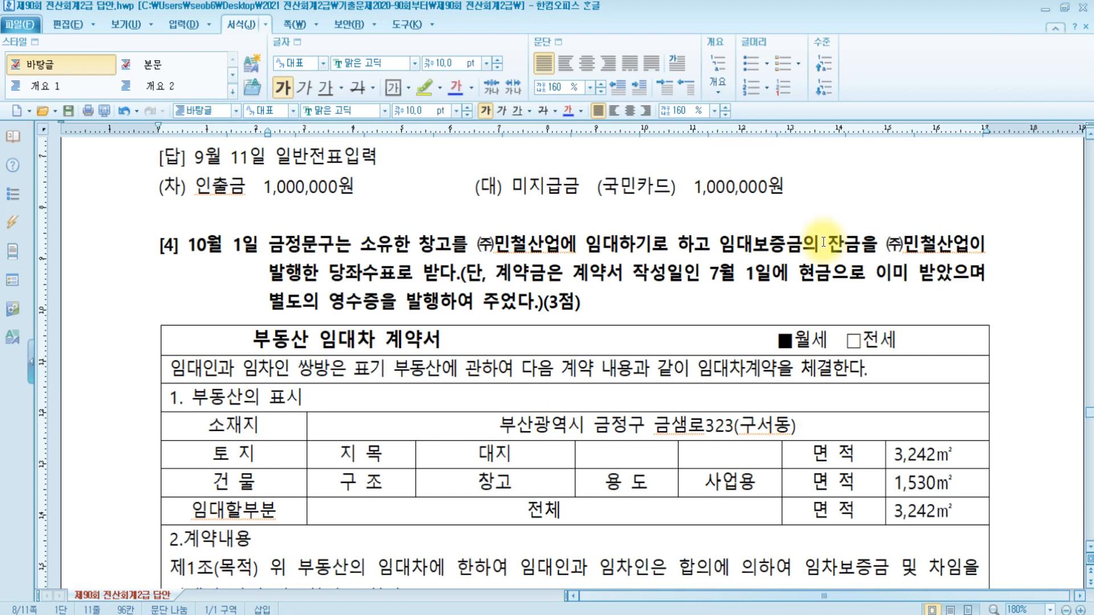
click(886, 246)
drag(887, 246, 454, 281)
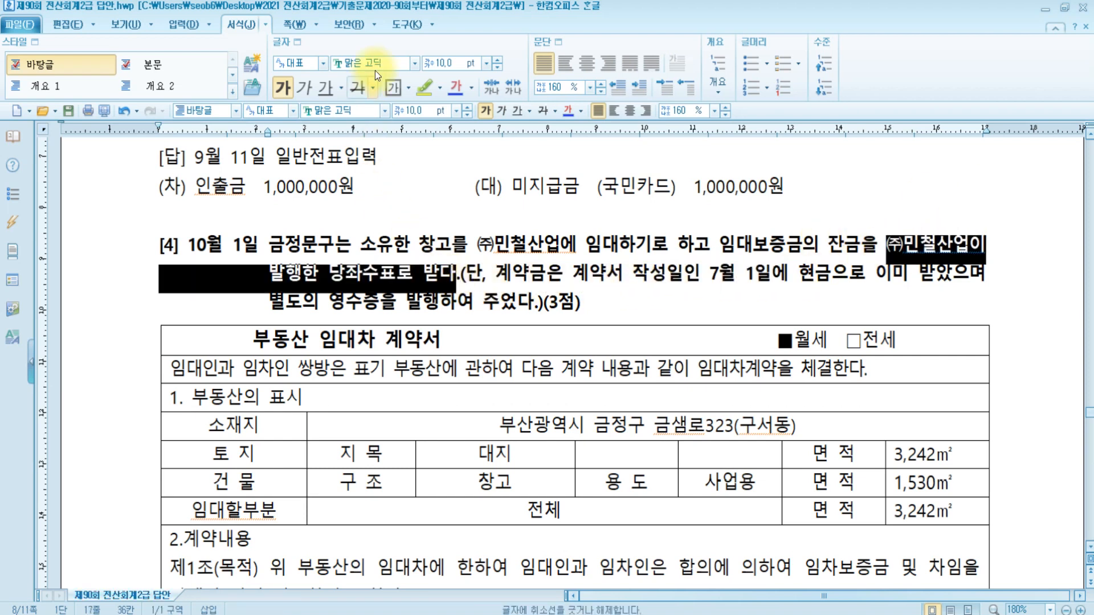
click(425, 89)
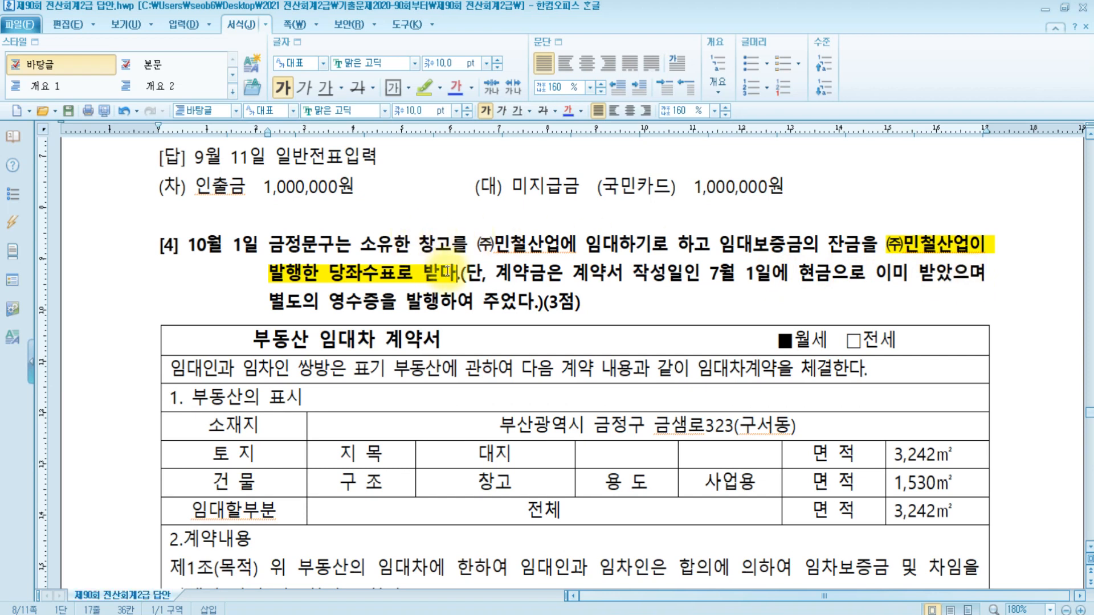
Step: Highlight "7월 1일에 현금으로 이미 받았으며" in [4] in yellow and insert the note "(선수금)" right after it
drag(711, 277, 983, 277)
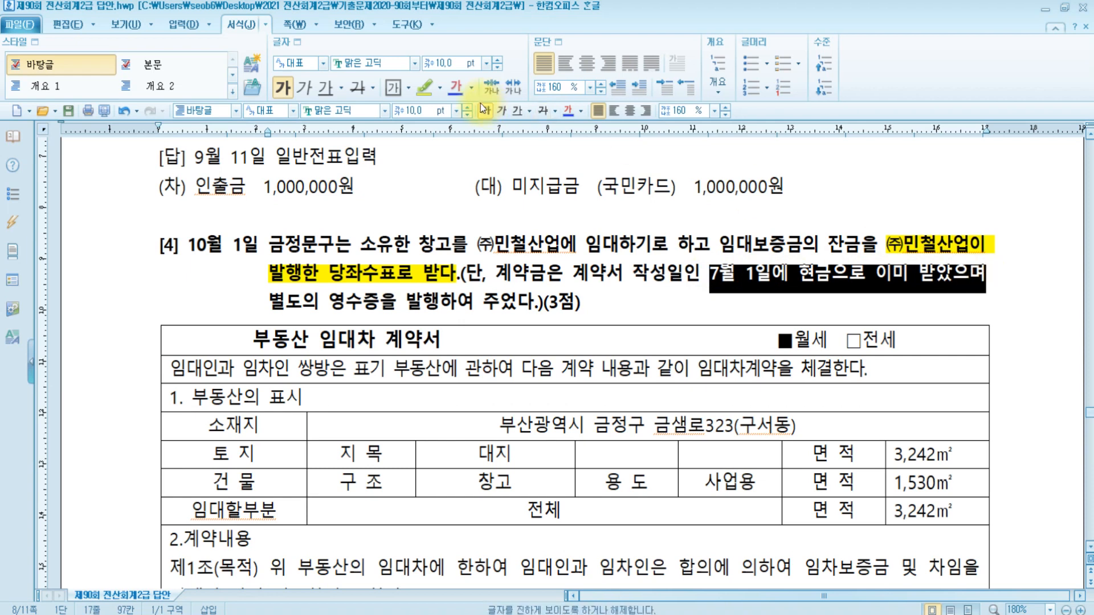
click(423, 87)
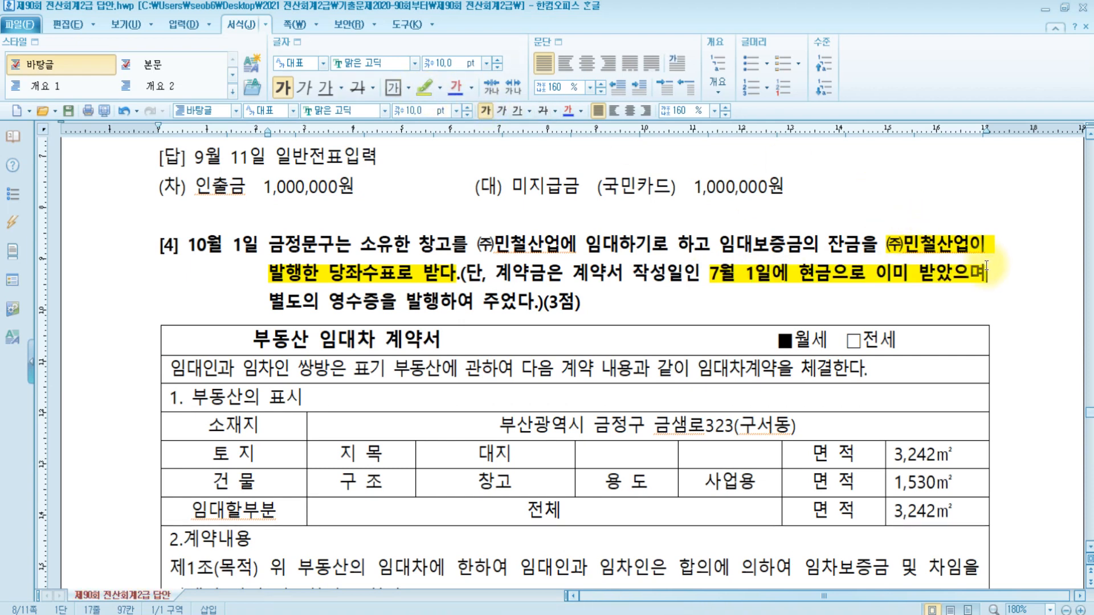
text((선수금 )
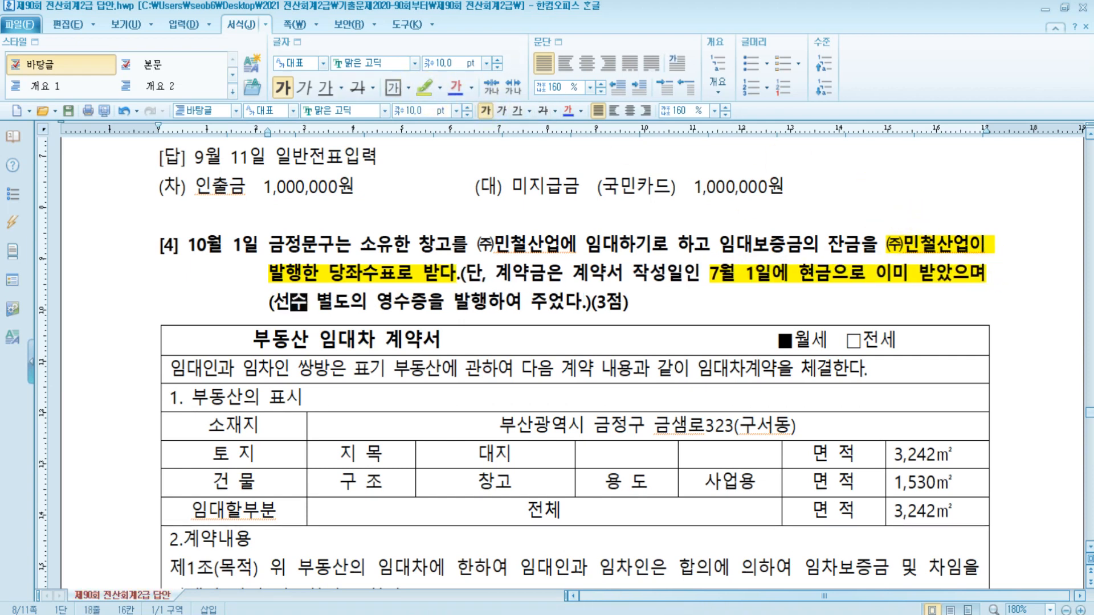
text())
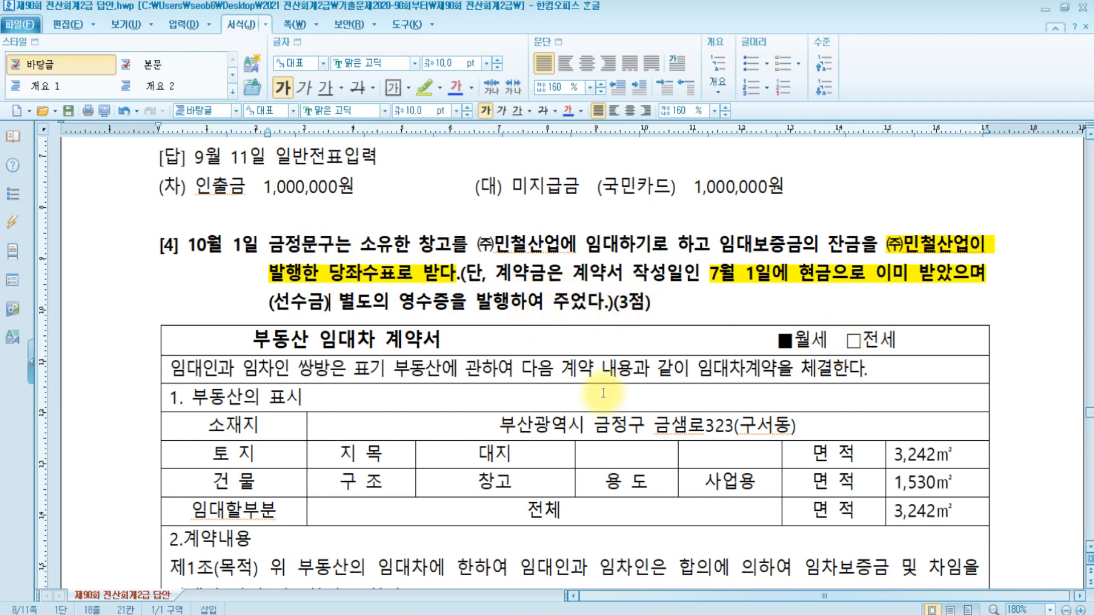
Step: Highlight the 보증금 amount "10,000,000원정" in the lease contract table of [4] in yellow
scroll(558, 369, down, 3)
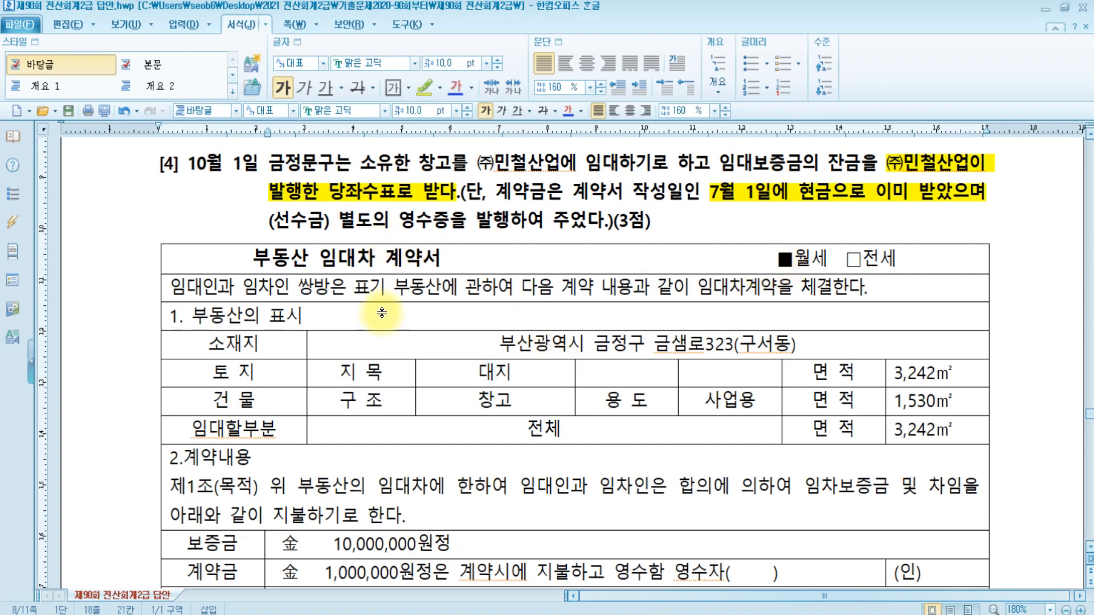
scroll(372, 318, down, 6)
scroll(372, 318, up, 9)
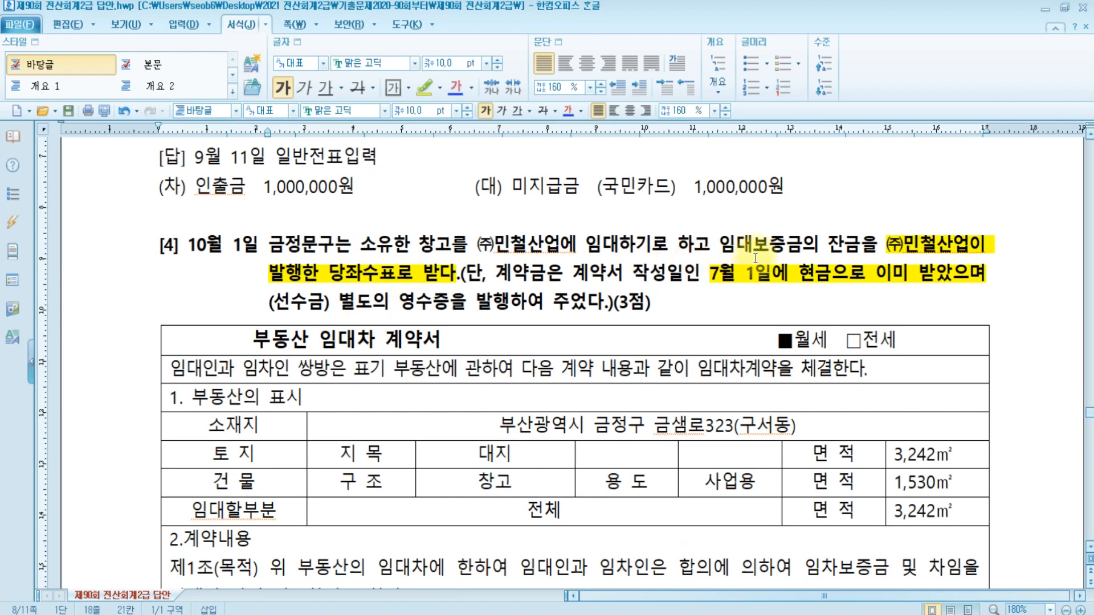
scroll(509, 344, down, 9)
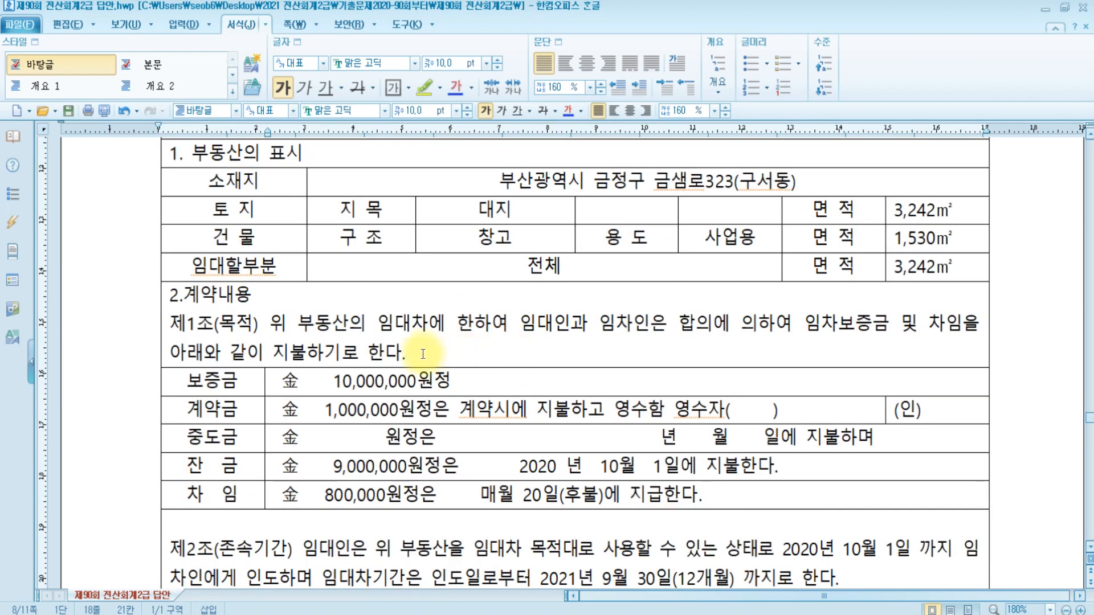
drag(325, 380, 502, 384)
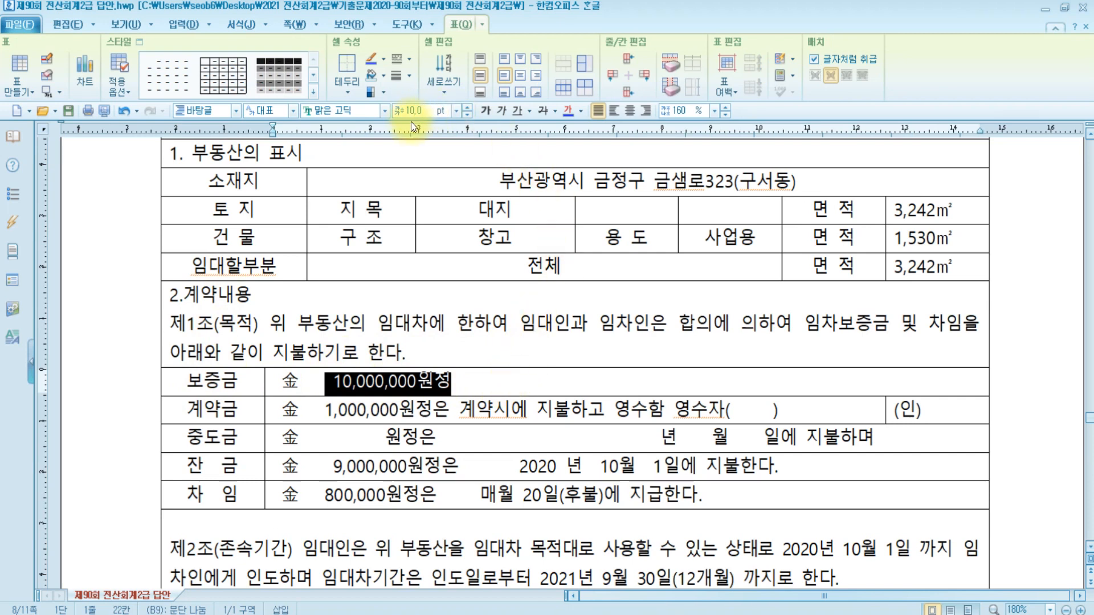
click(251, 23)
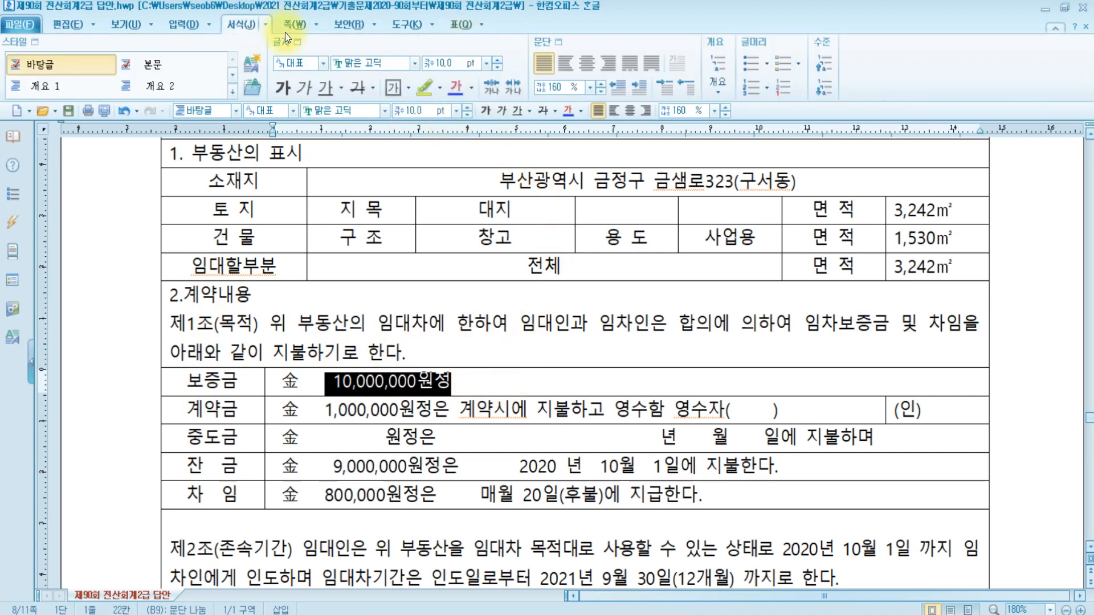
click(425, 87)
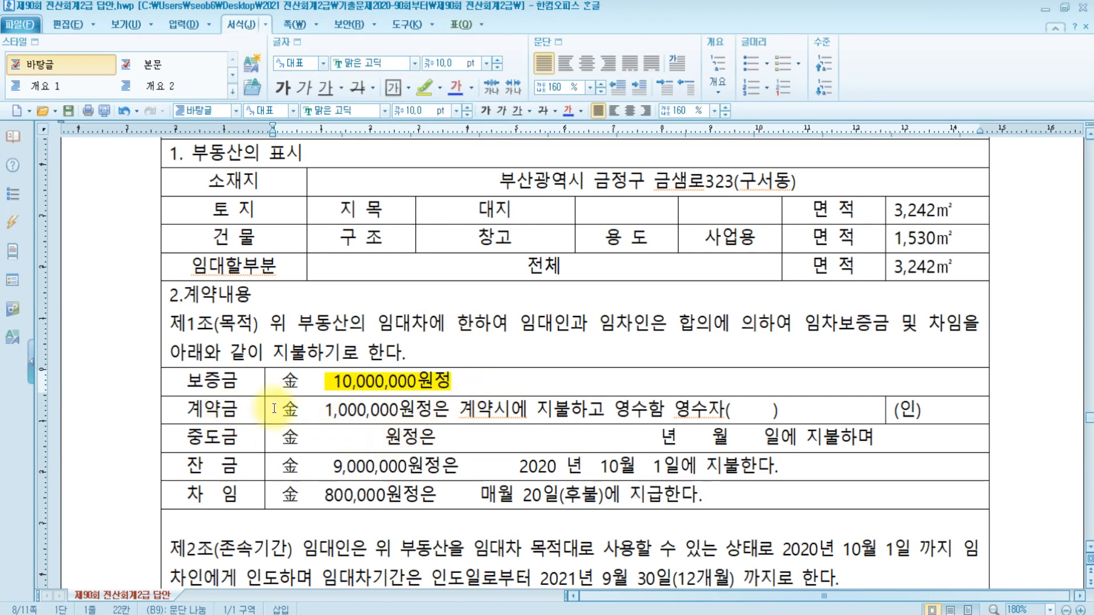
Step: Highlight the 계약금 amount "1,000,000원정" in the lease contract table of [4] in yellow
click(321, 411)
drag(321, 412, 432, 411)
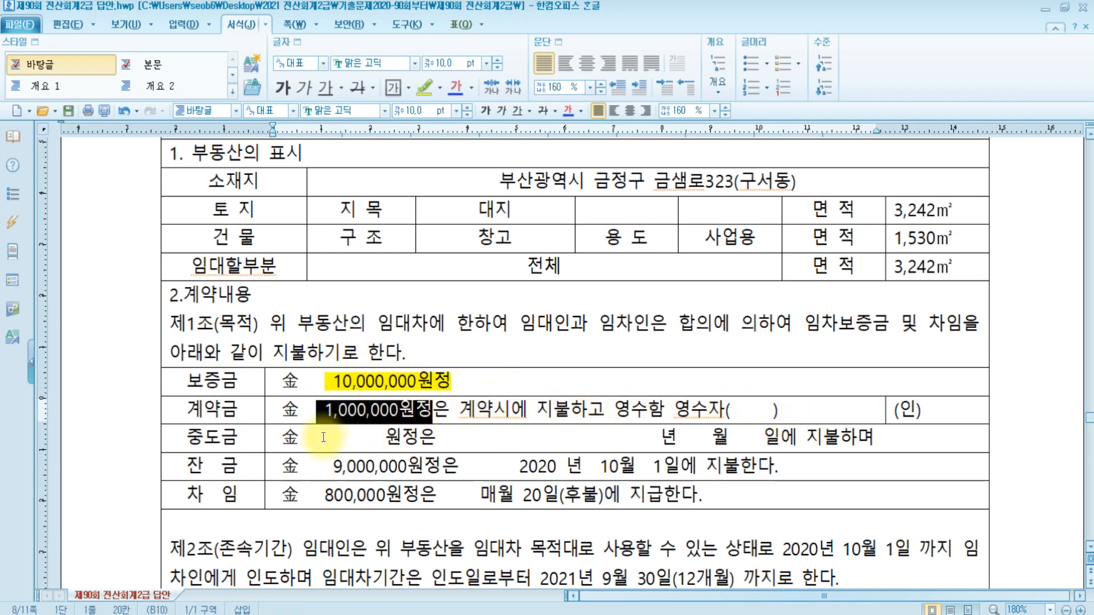
click(423, 87)
Step: Read through question [4], the payment terms in its lease contract and the 10월 1일 model answer
scroll(759, 366, up, 5)
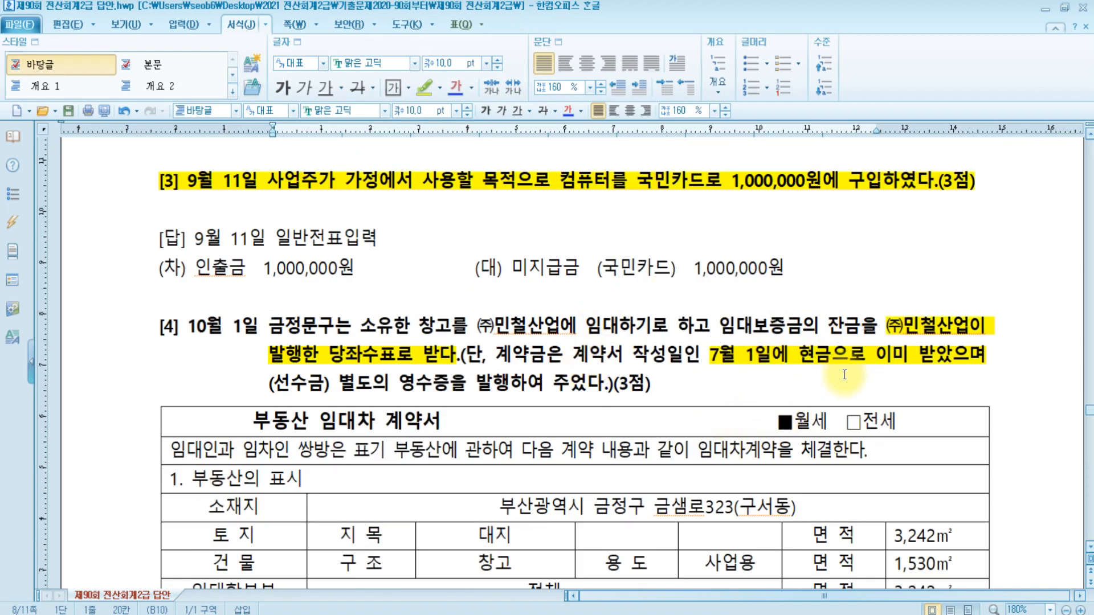
scroll(845, 374, down, 5)
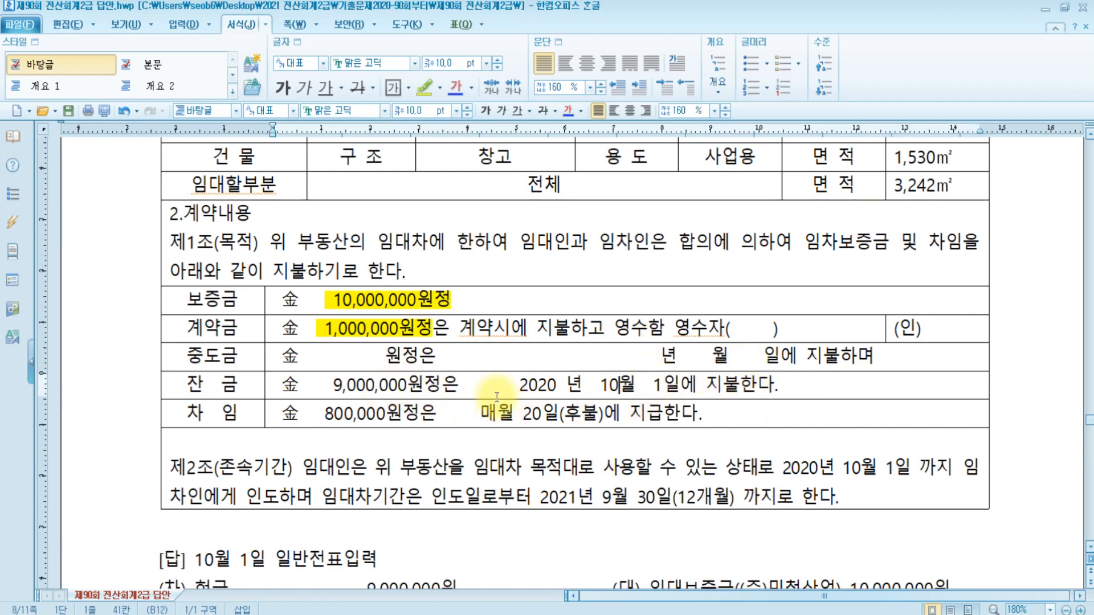
scroll(499, 397, up, 5)
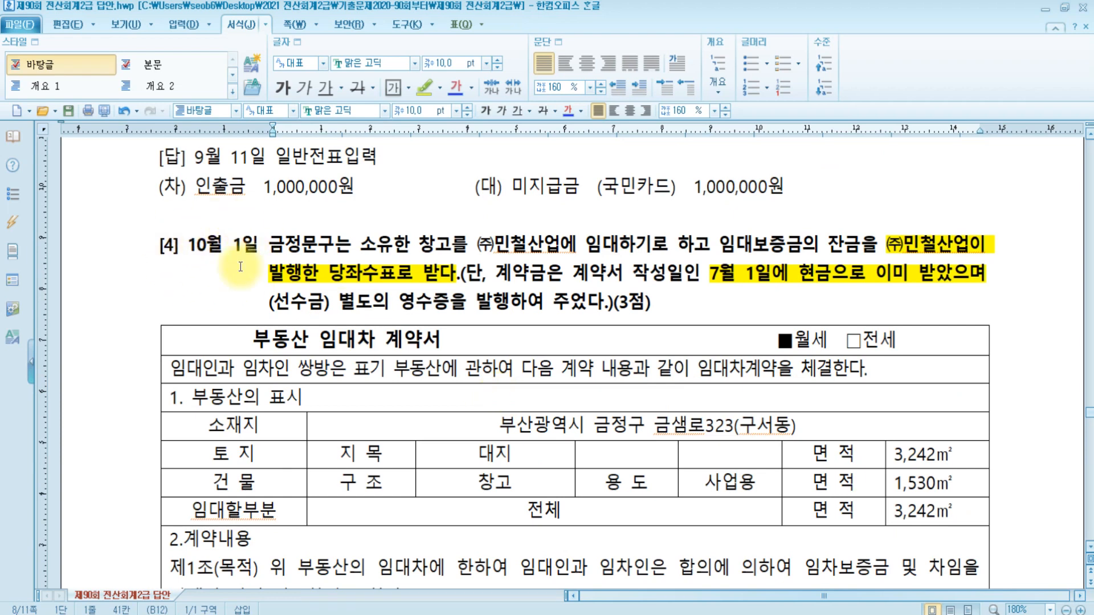
click(860, 245)
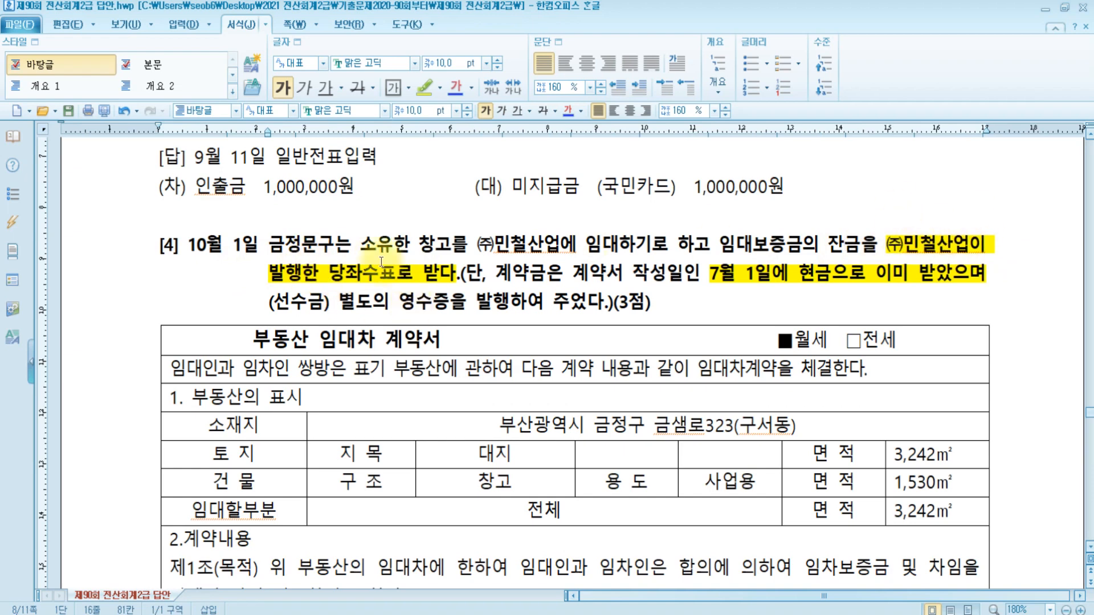
scroll(453, 295, down, 5)
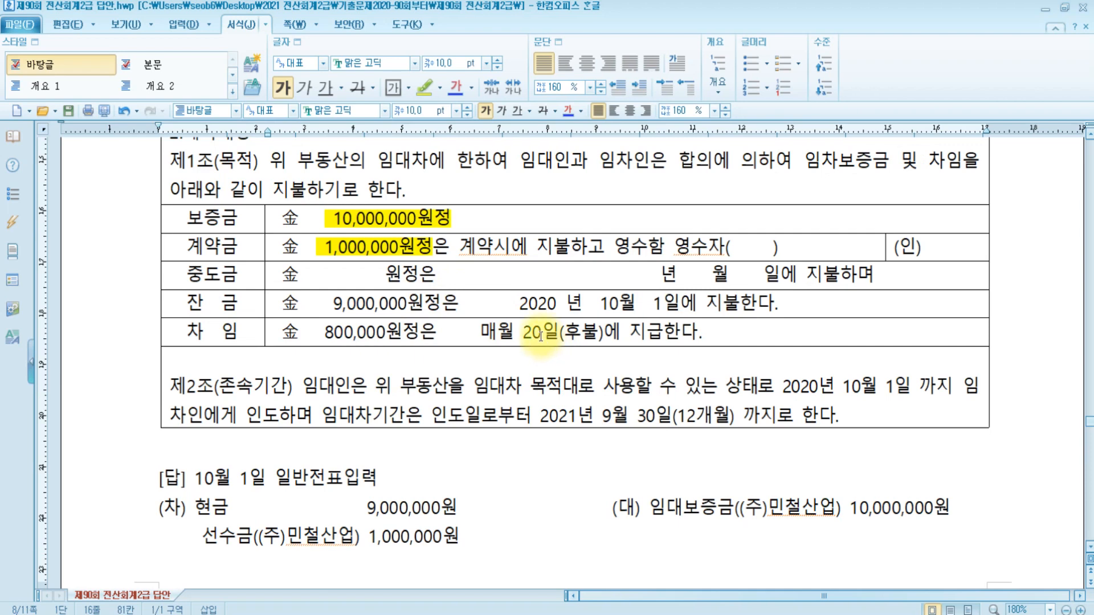
scroll(491, 381, down, 2)
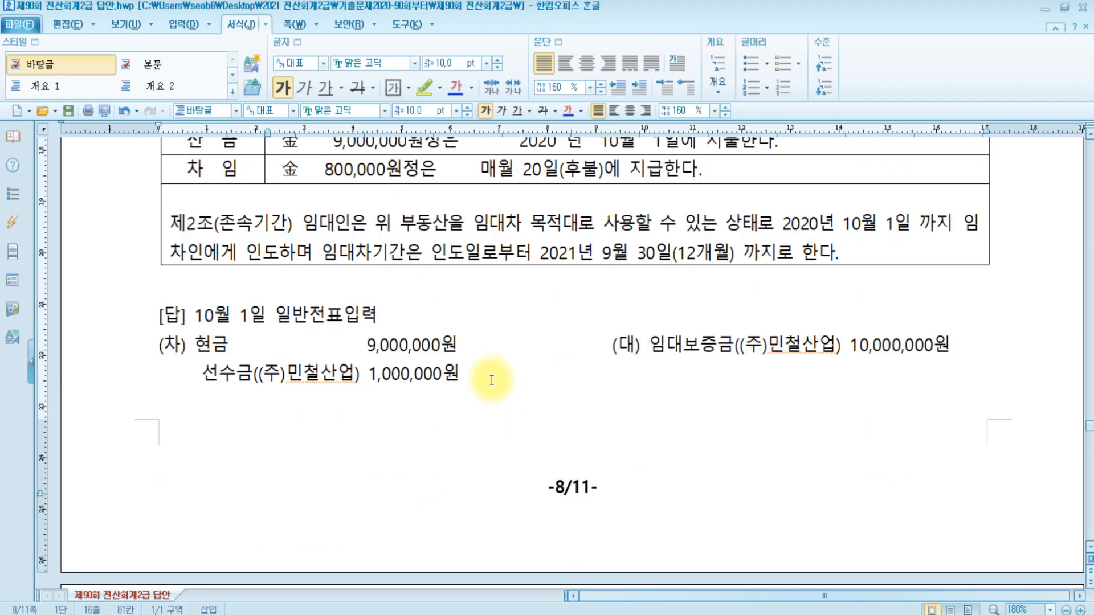
click(372, 379)
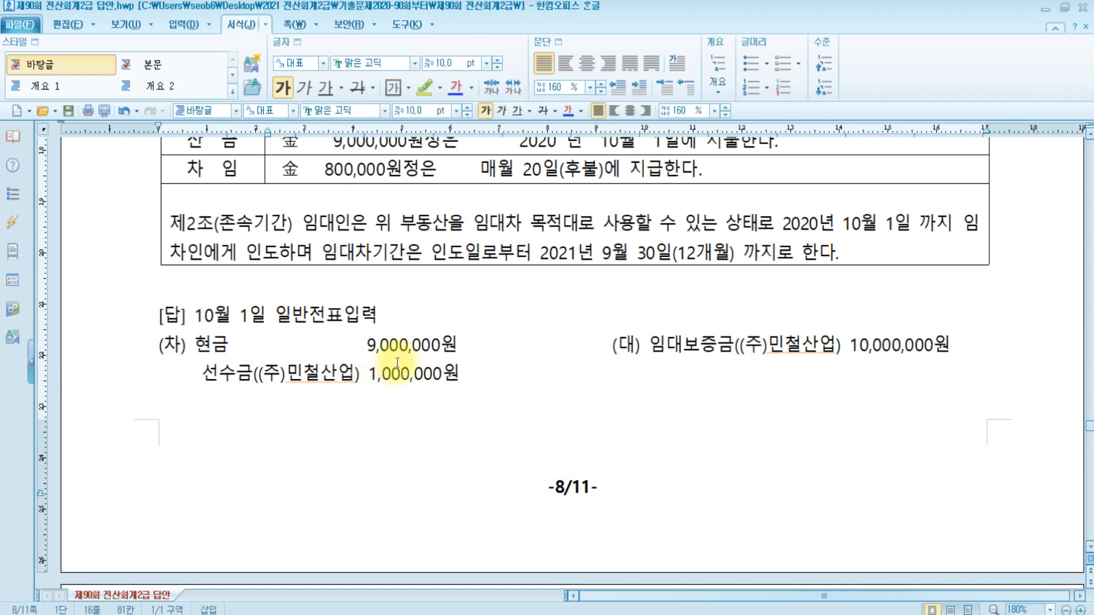
Step: Switch to KcLep's 일반전표입력 and look up the 7월 1일 voucher for the 계약금 received from (주)민철산업
click(598, 610)
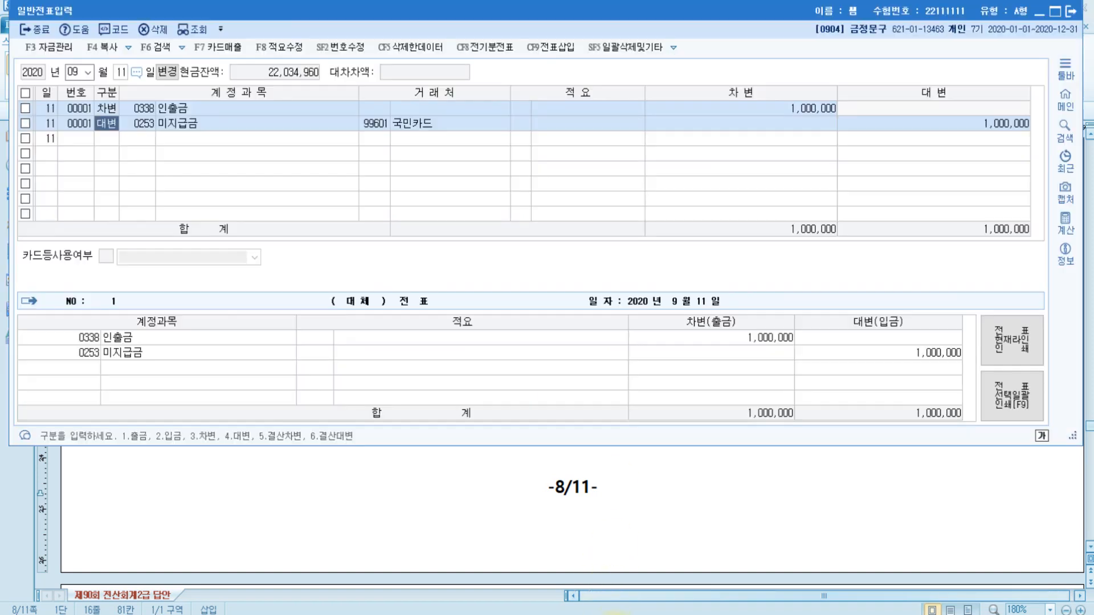
click(81, 72)
text(071)
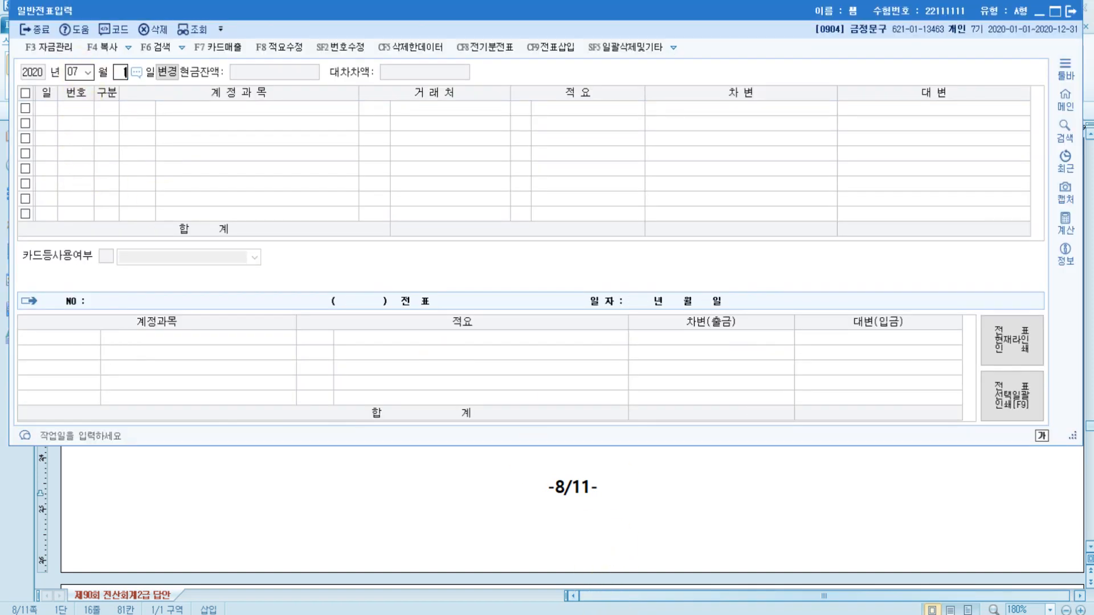
key(Return)
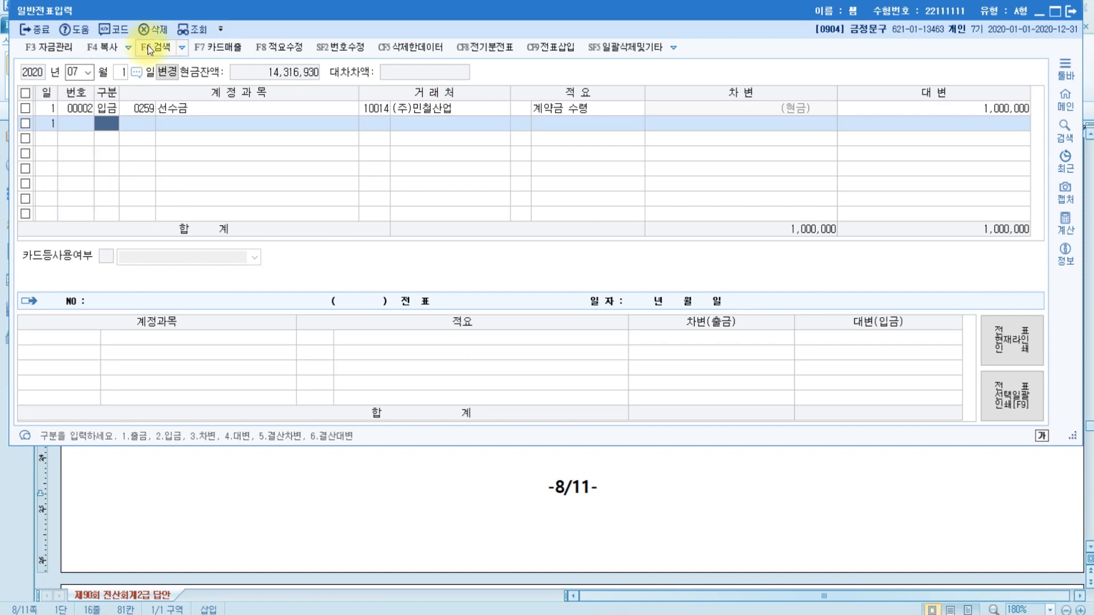
click(993, 106)
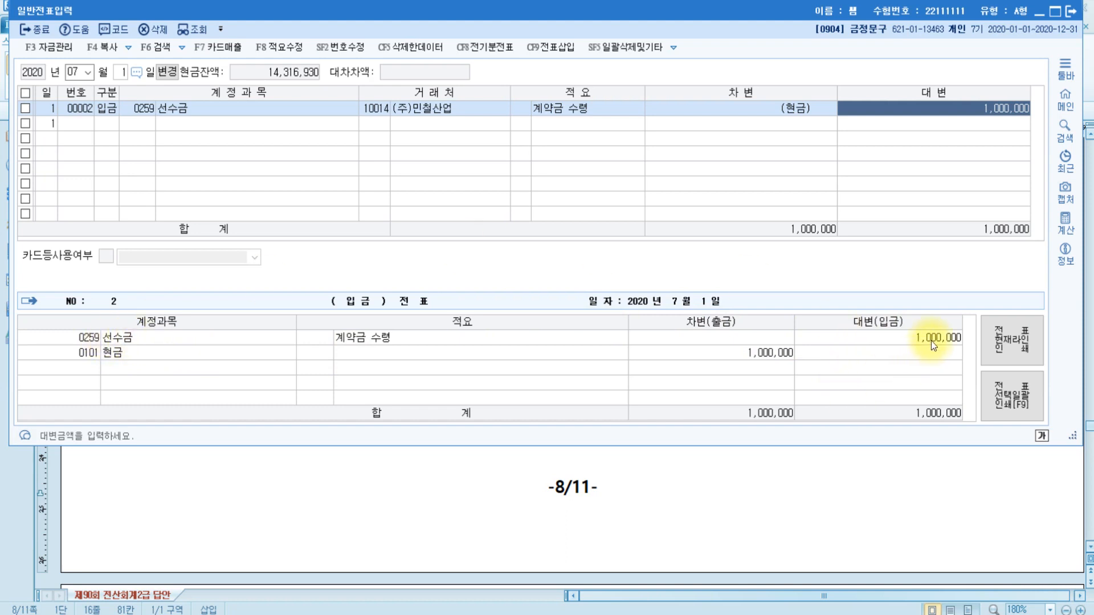
Step: Switch to the Hangul document and check question [4] and the contract's 계약금 and 잔금 against the debit lines of the 10월 1일 answer
click(731, 517)
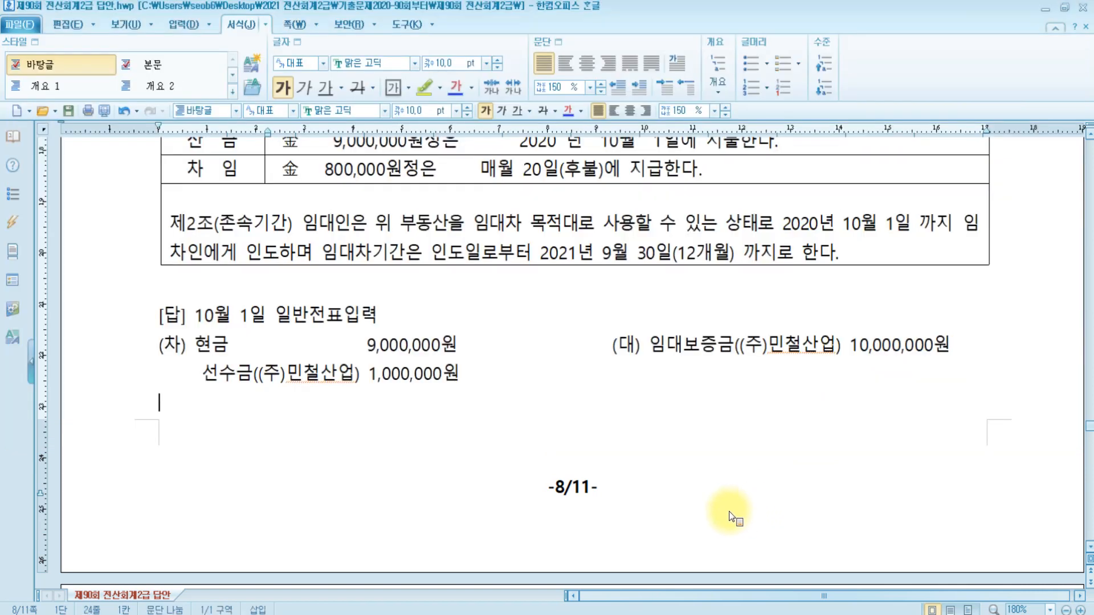
scroll(604, 388, up, 10)
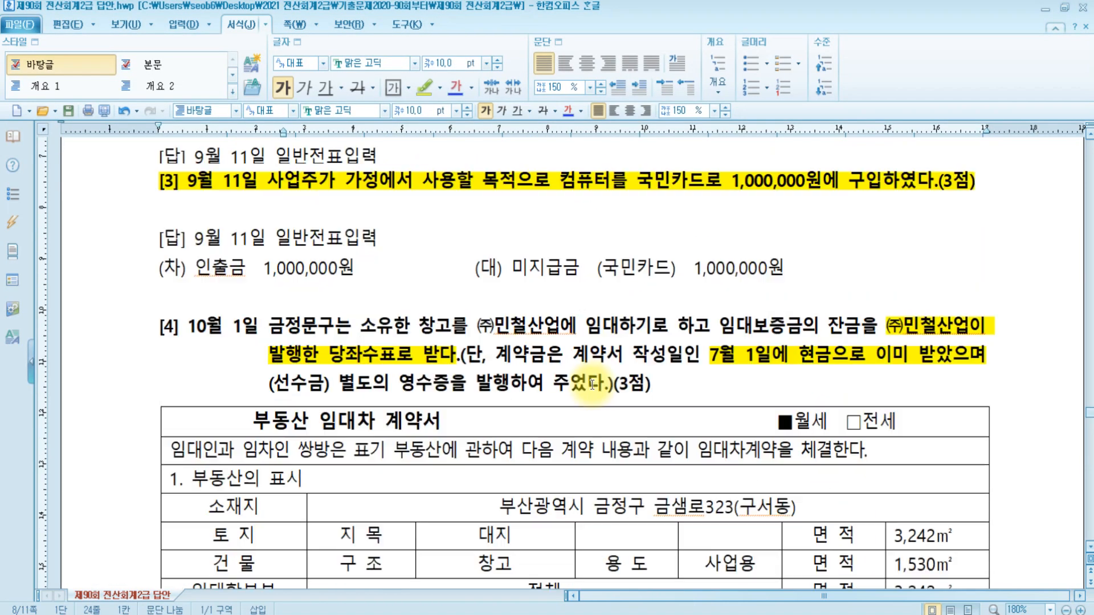
scroll(593, 385, down, 3)
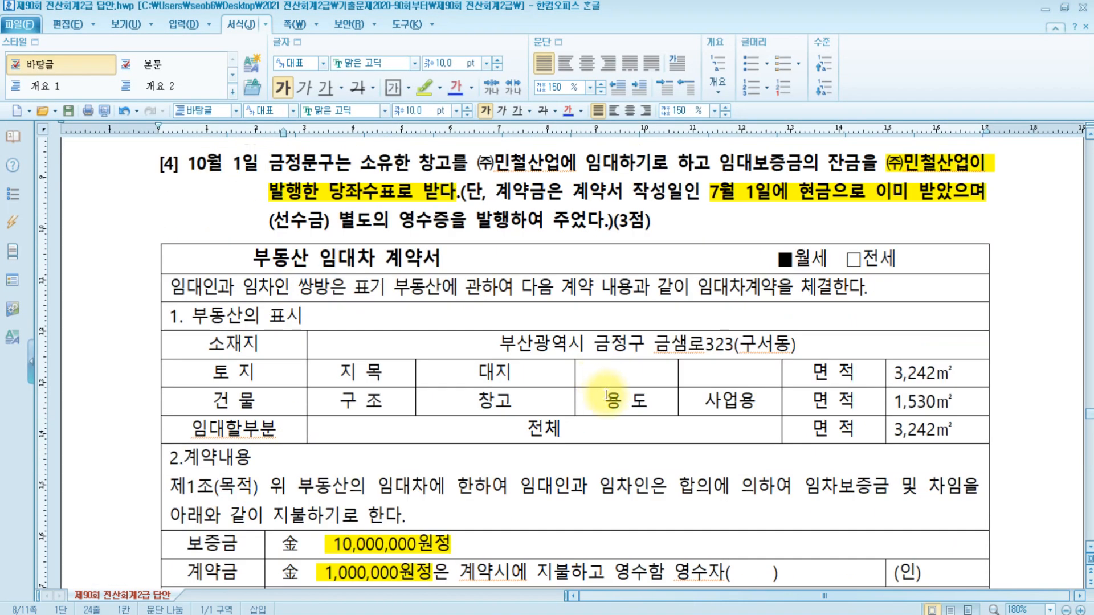
scroll(606, 395, down, 6)
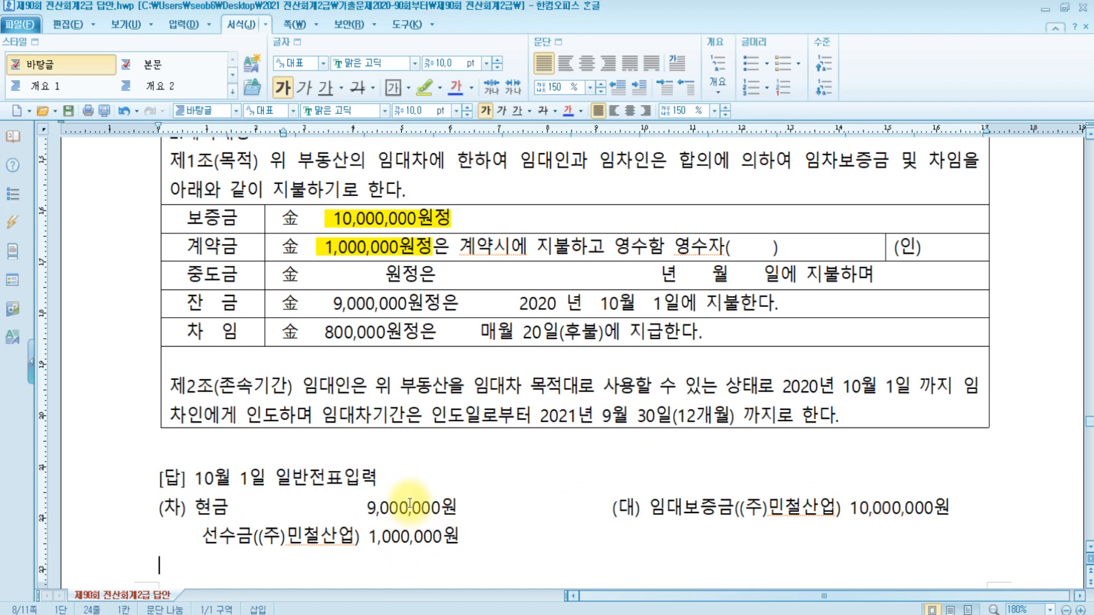
scroll(410, 503, up, 4)
scroll(410, 503, up, 4)
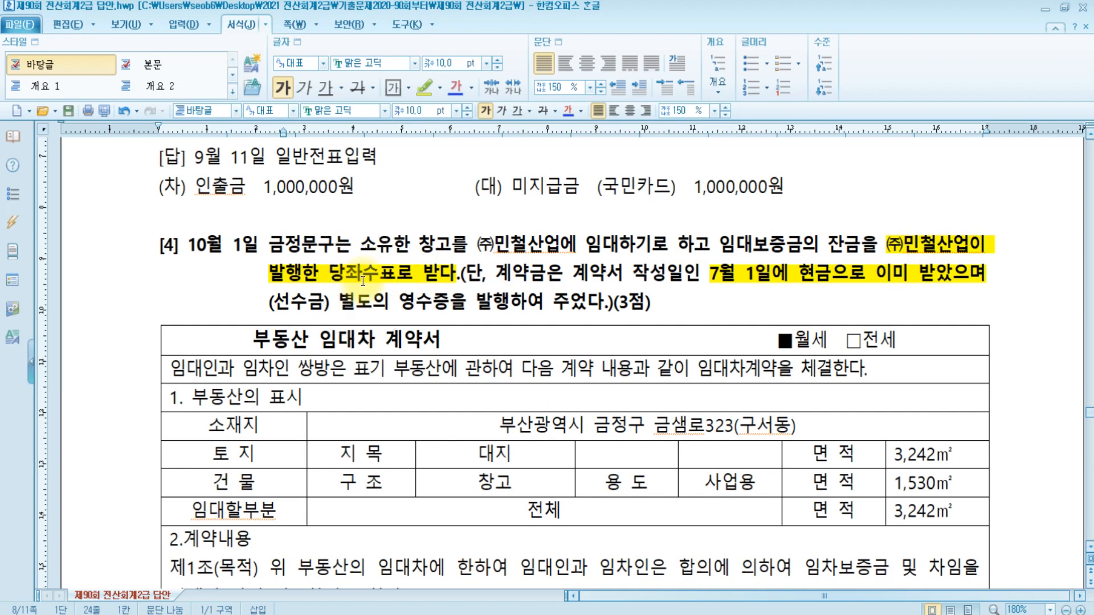
scroll(363, 281, down, 8)
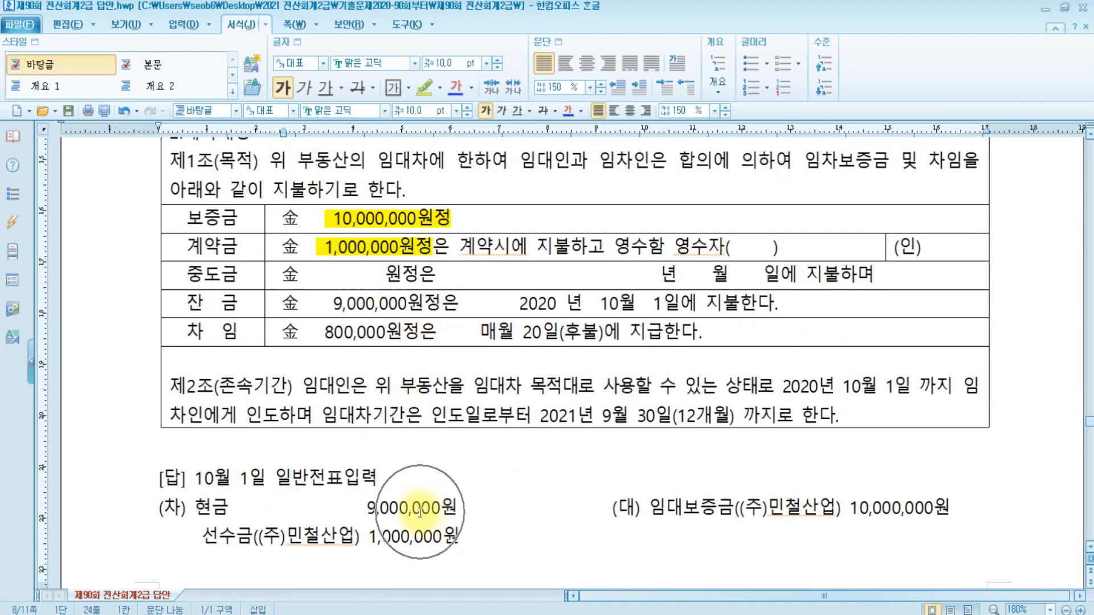
drag(197, 509, 488, 542)
click(483, 544)
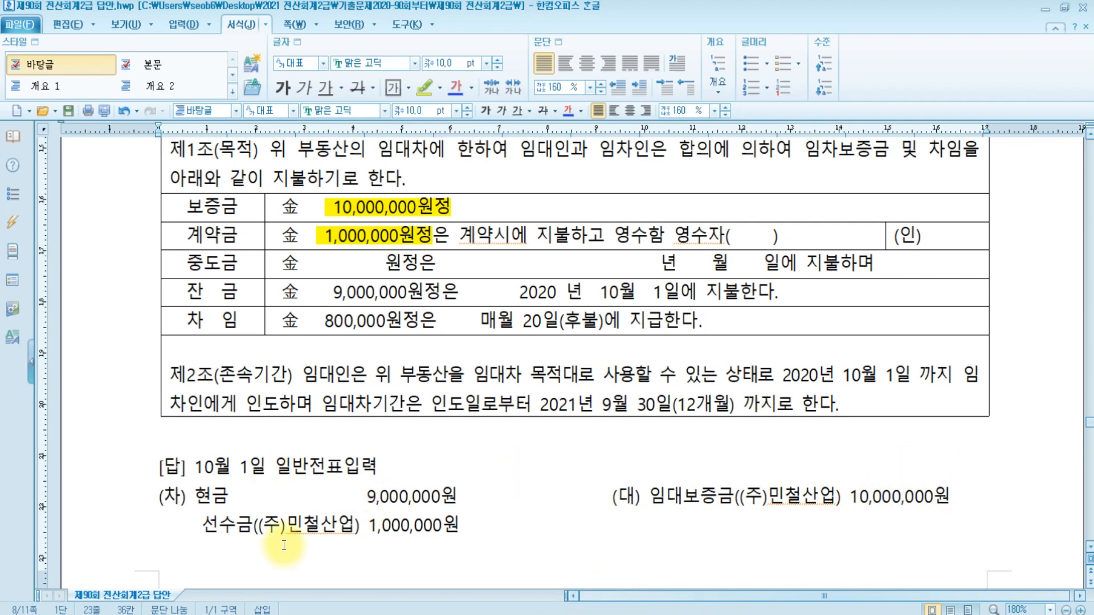
Step: Switch back to KcLep and load the 일반전표입력 date 10월 1일
click(593, 614)
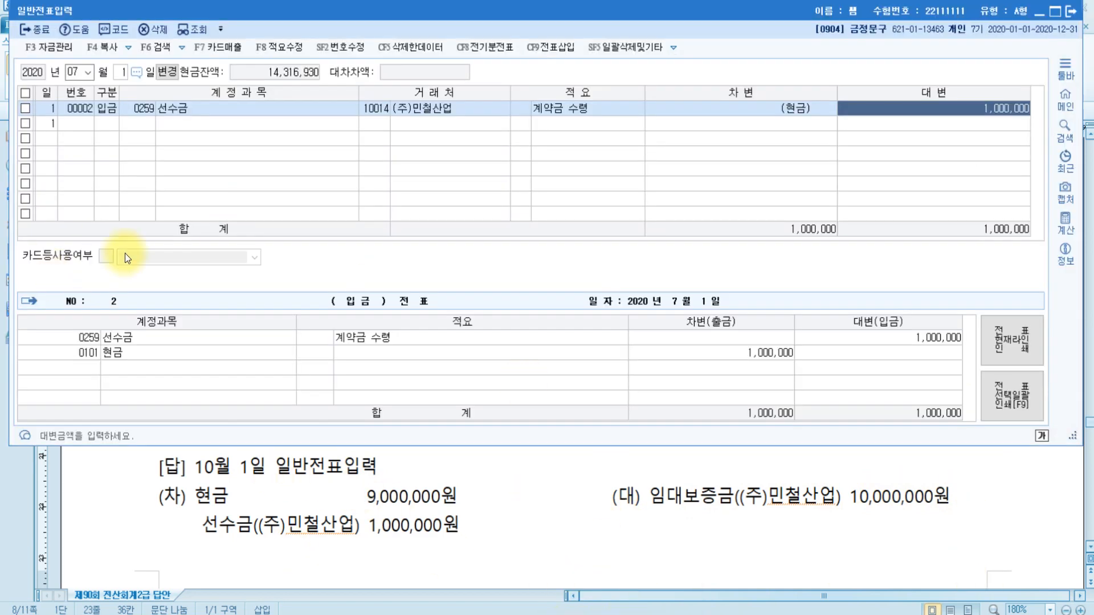
key(Escape)
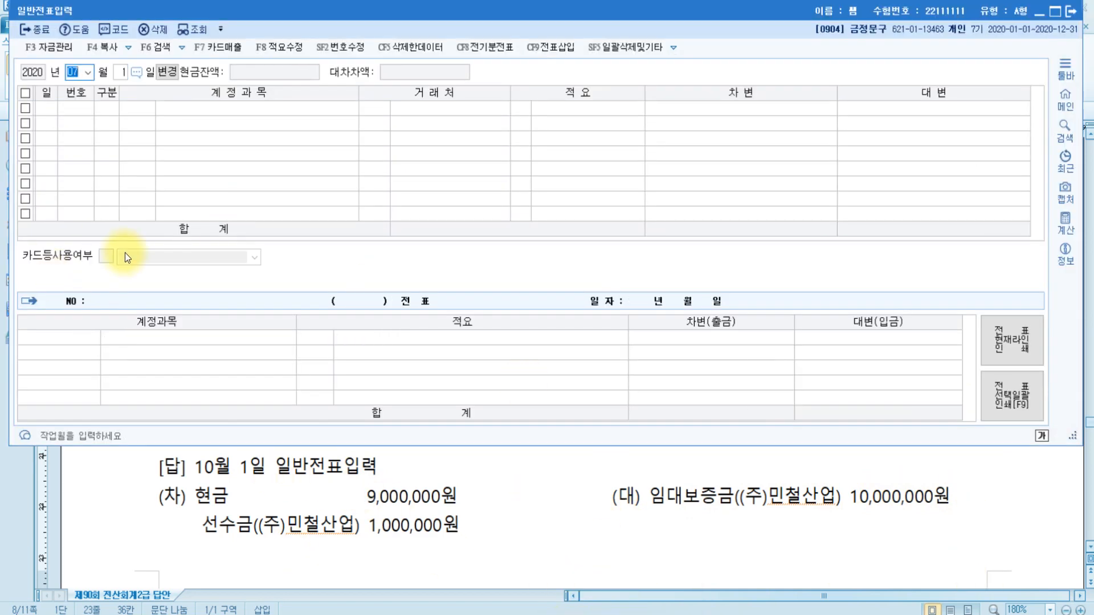
text(10)
key(Return)
key(Return)
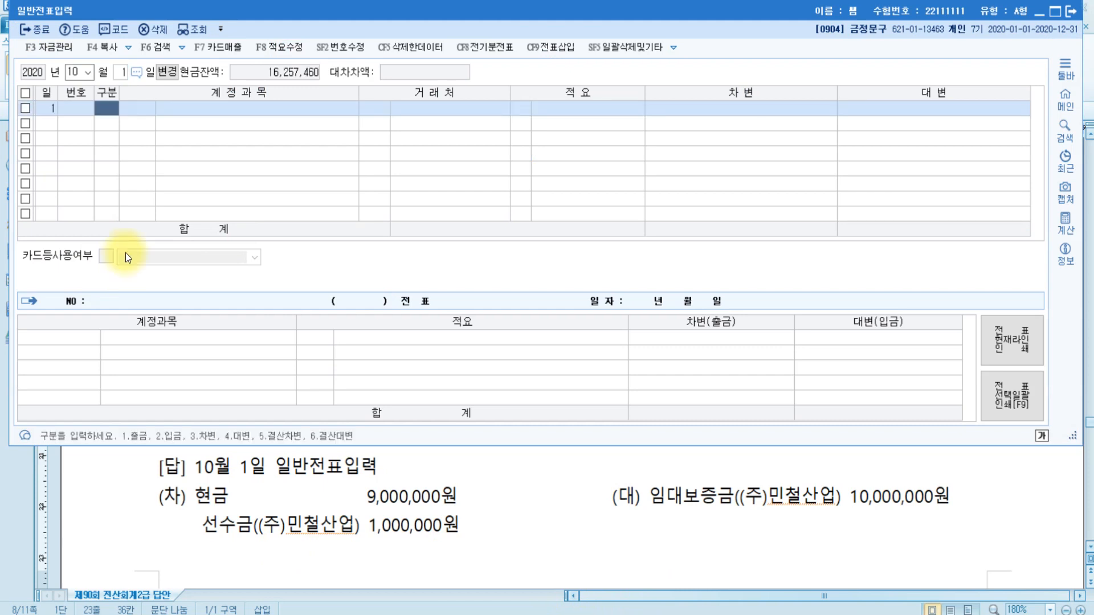
Step: Enter a 대변 line for 임대보증금 (0294) with 거래처 (주)민철산업 and amount 10,000,000
text(4)
key(Return)
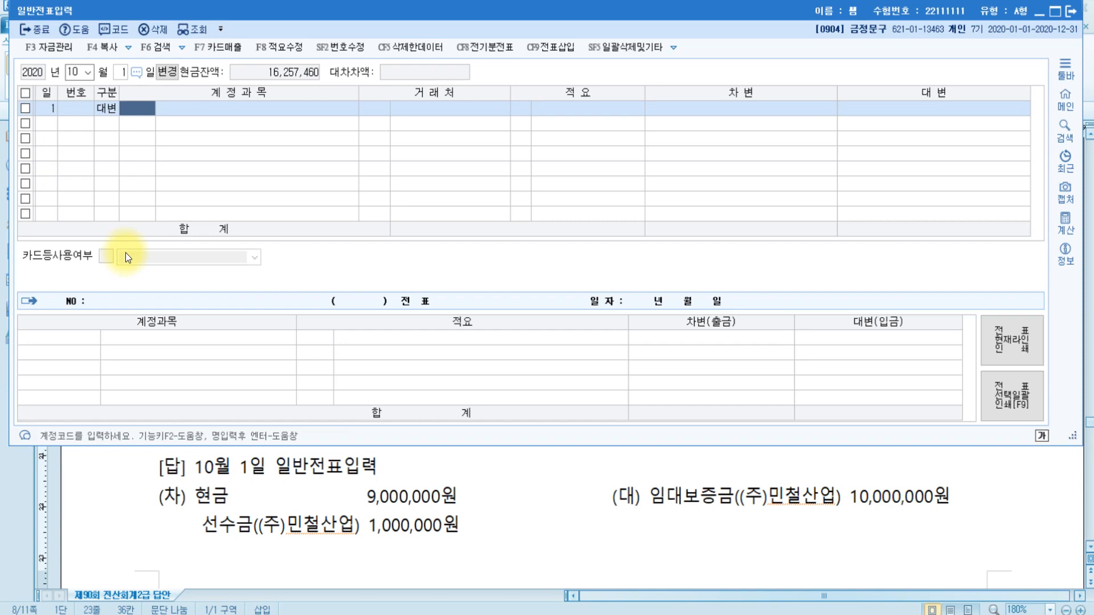
text(임대)
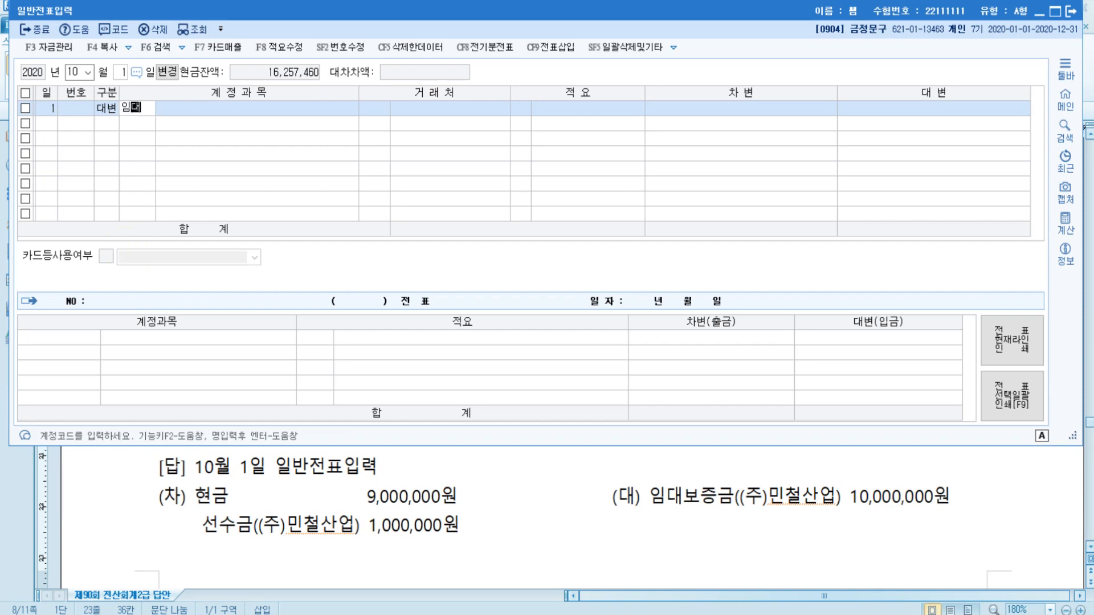
key(Return)
key(Return)
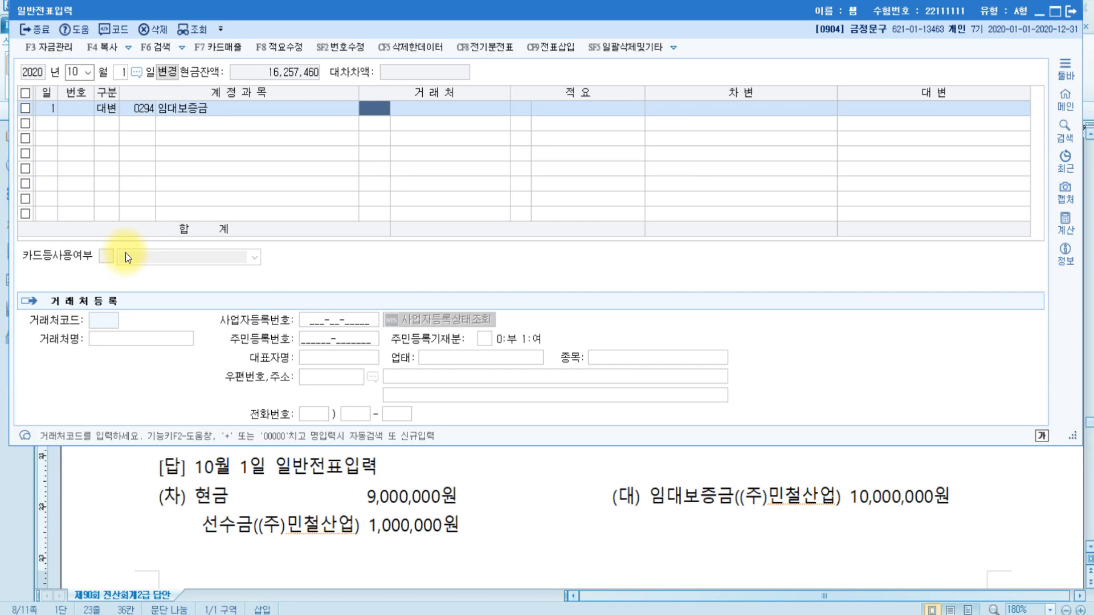
text(민철)
key(Return)
key(Return)
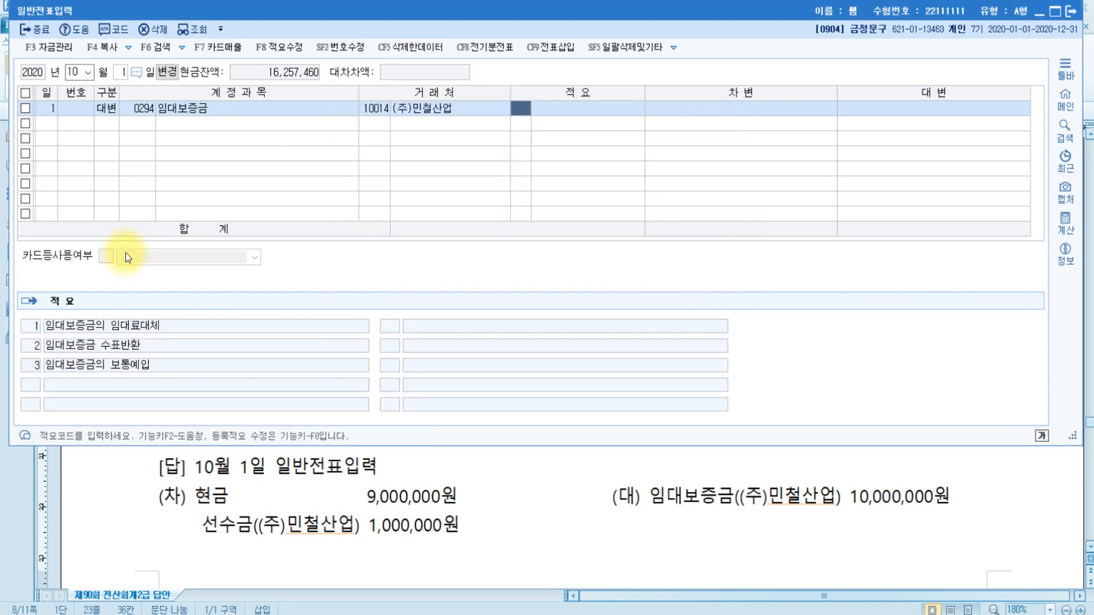
key(Return)
key(Return)
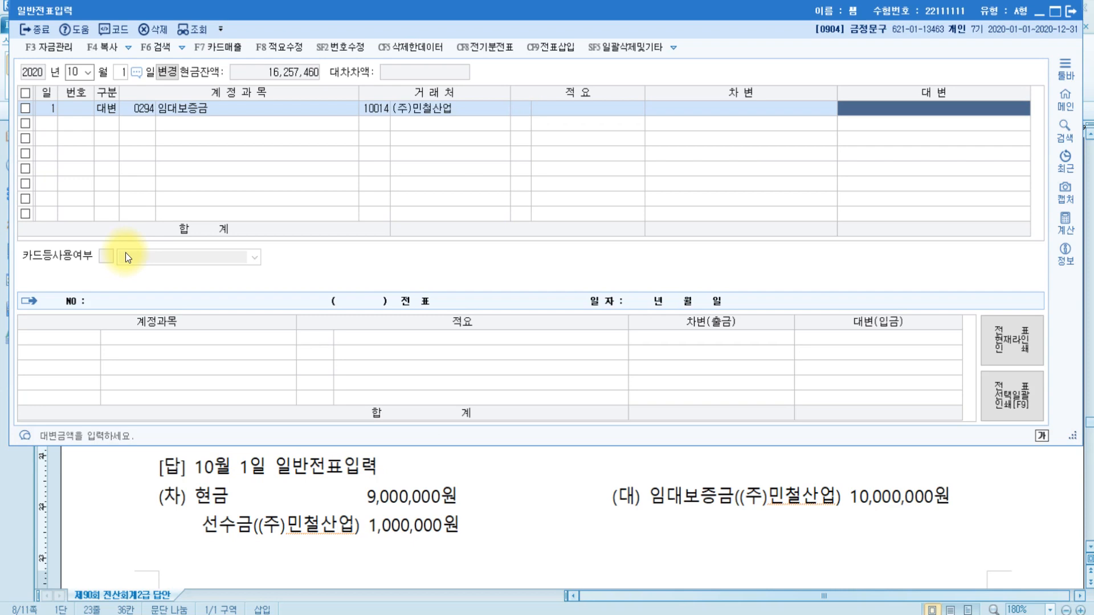
text(10000000)
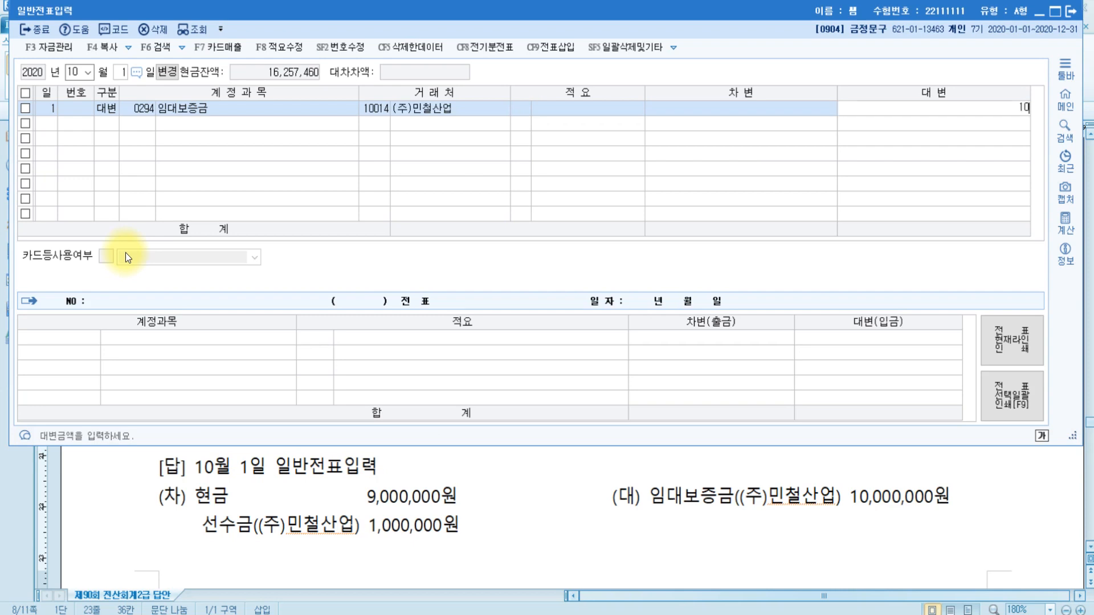
key(Return)
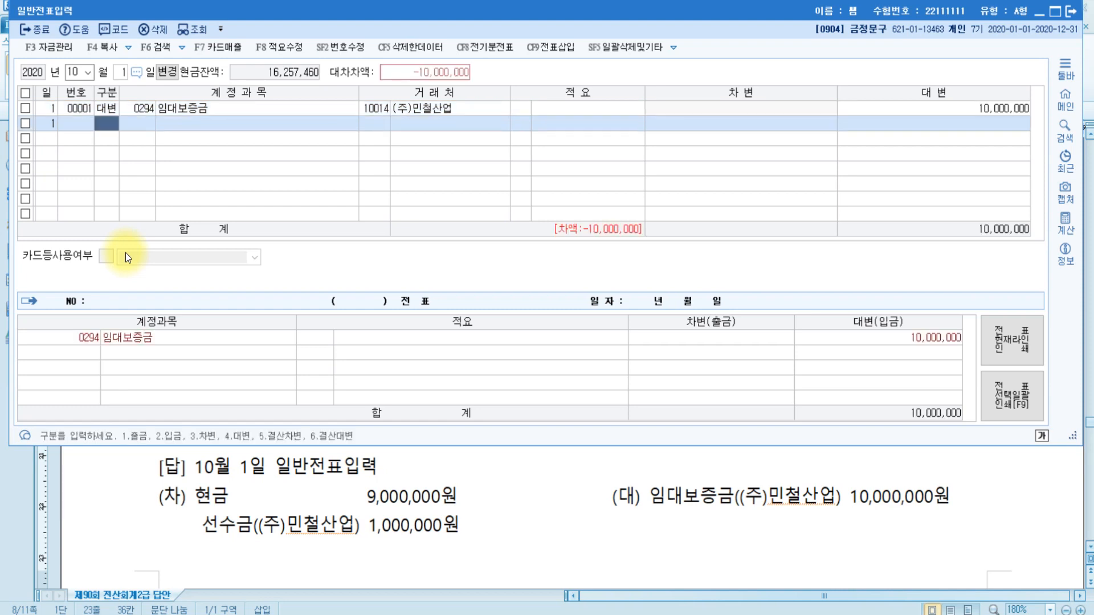
Step: Add a 차변 line for 선수금 (0259) with 거래처 (주)민철산업 and amount 1,000,000
text(3)
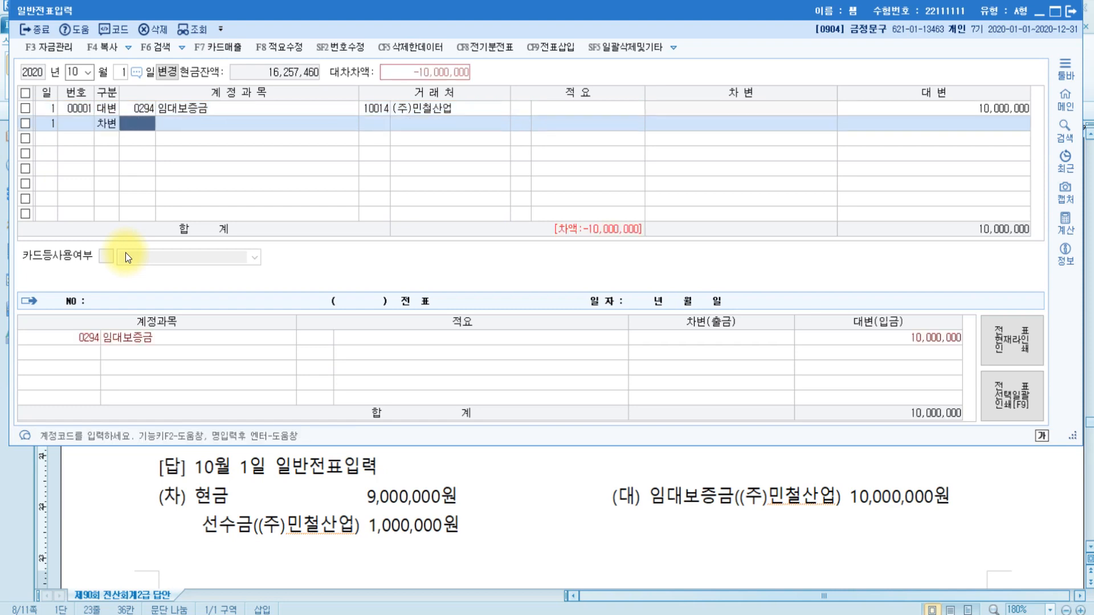
text(선수)
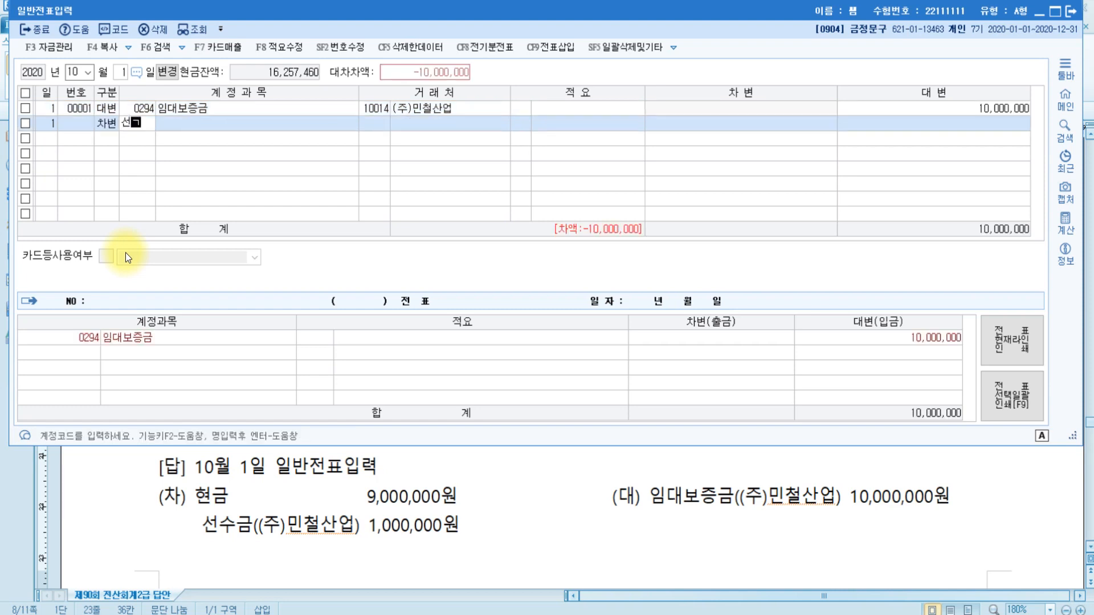
key(Return)
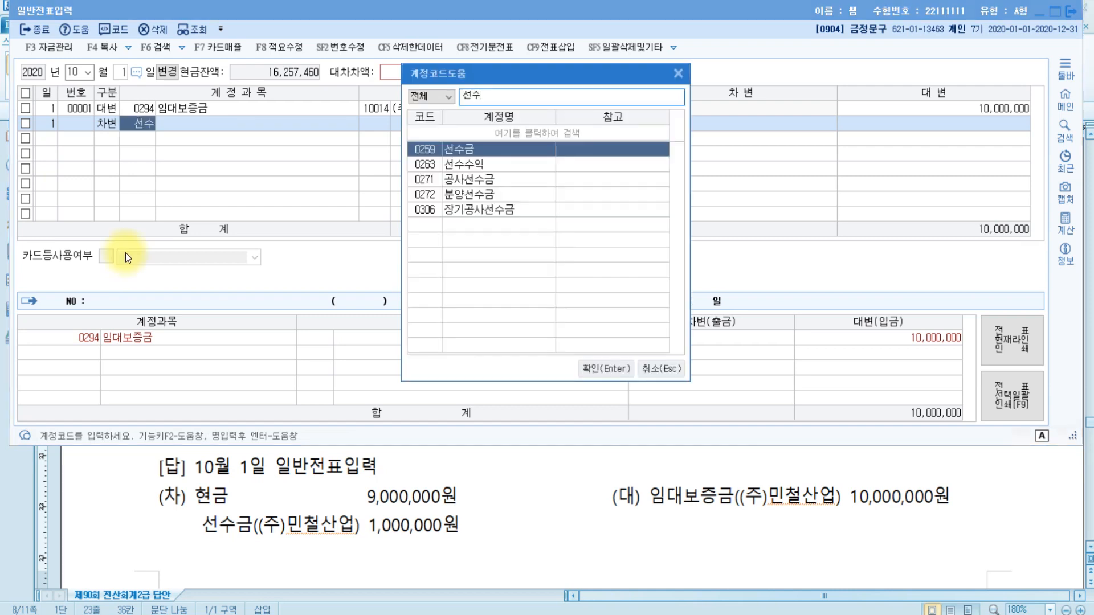
key(Return)
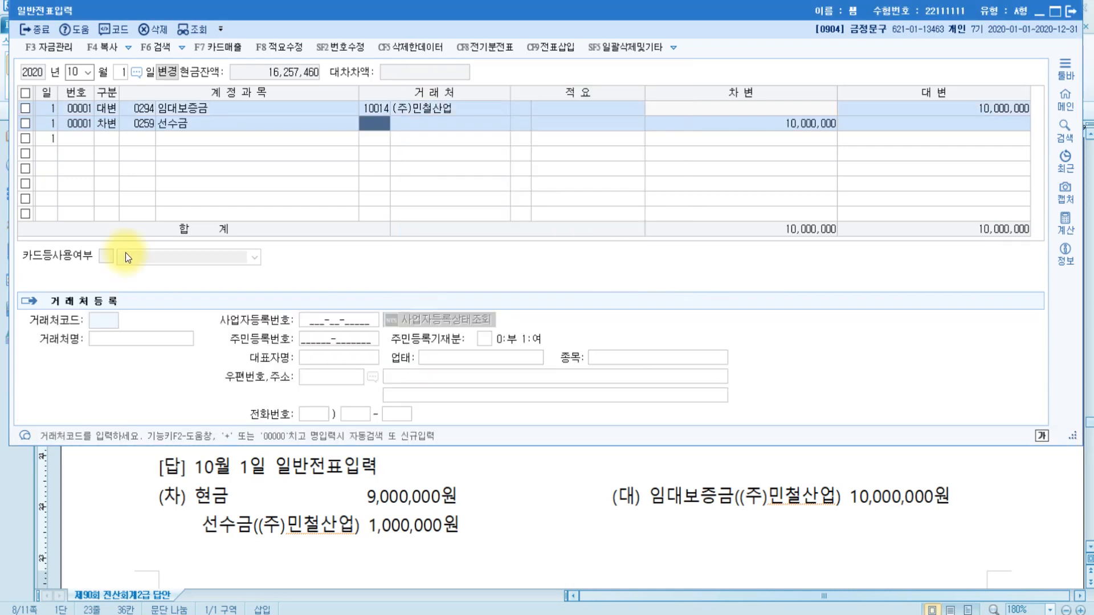
text(민철)
key(Return)
key(Return)
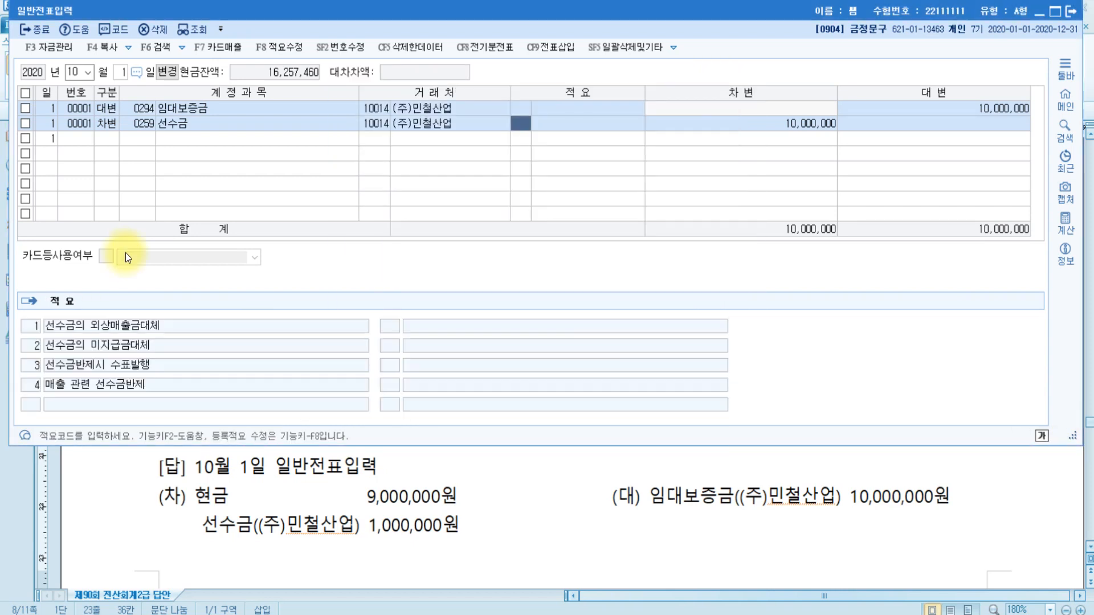
key(Return)
text(1000000)
key(Return)
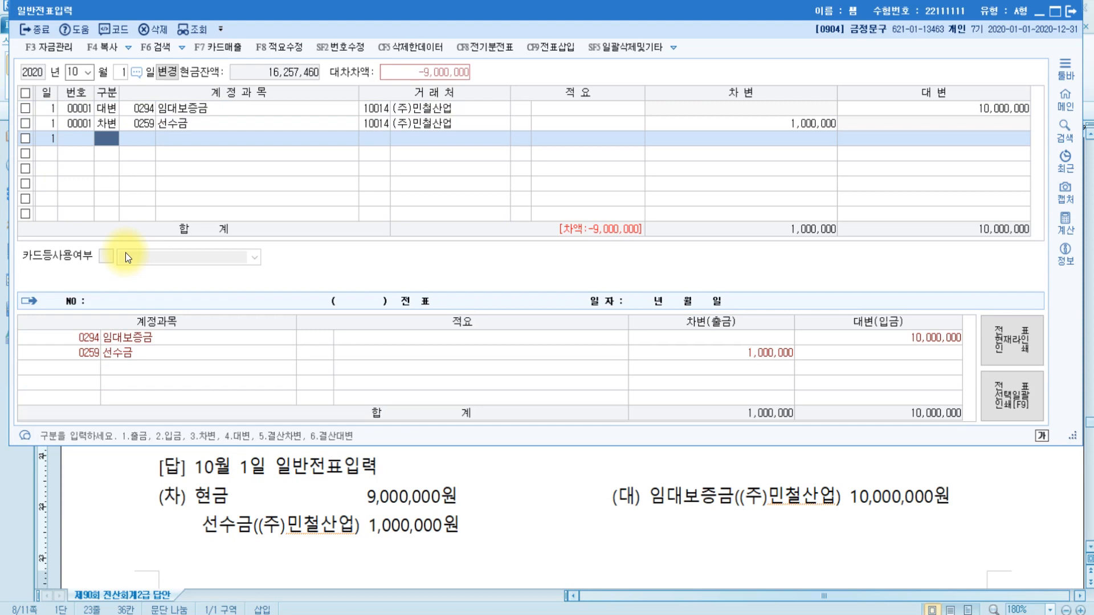
Step: Add a 차변 line for 현금 (0101) with amount 9,000,000 to the 10월 1일 voucher
text(3)
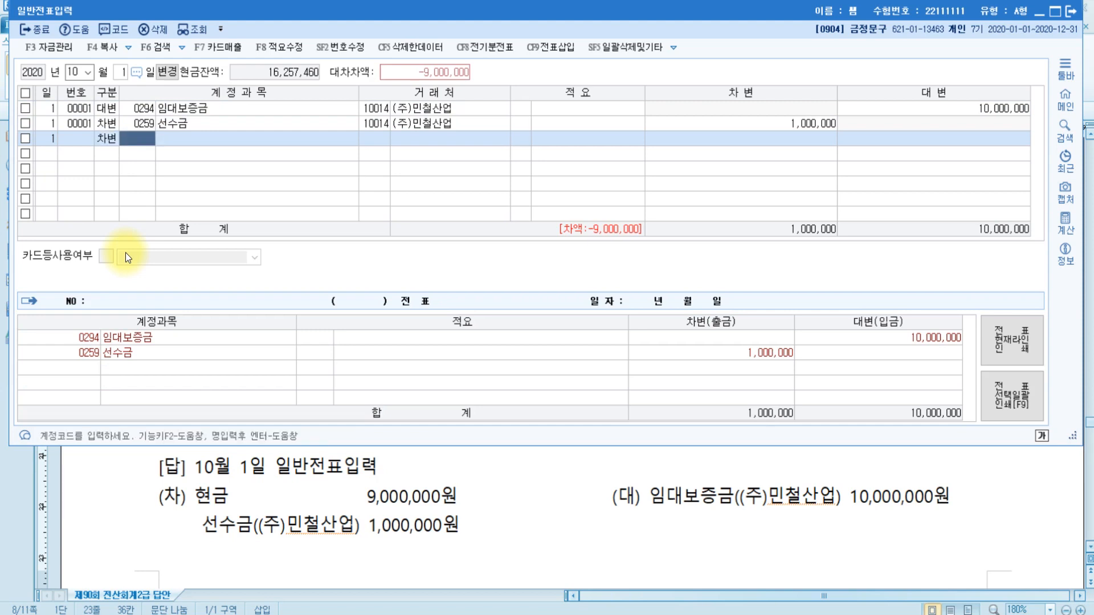
text(101)
key(Return)
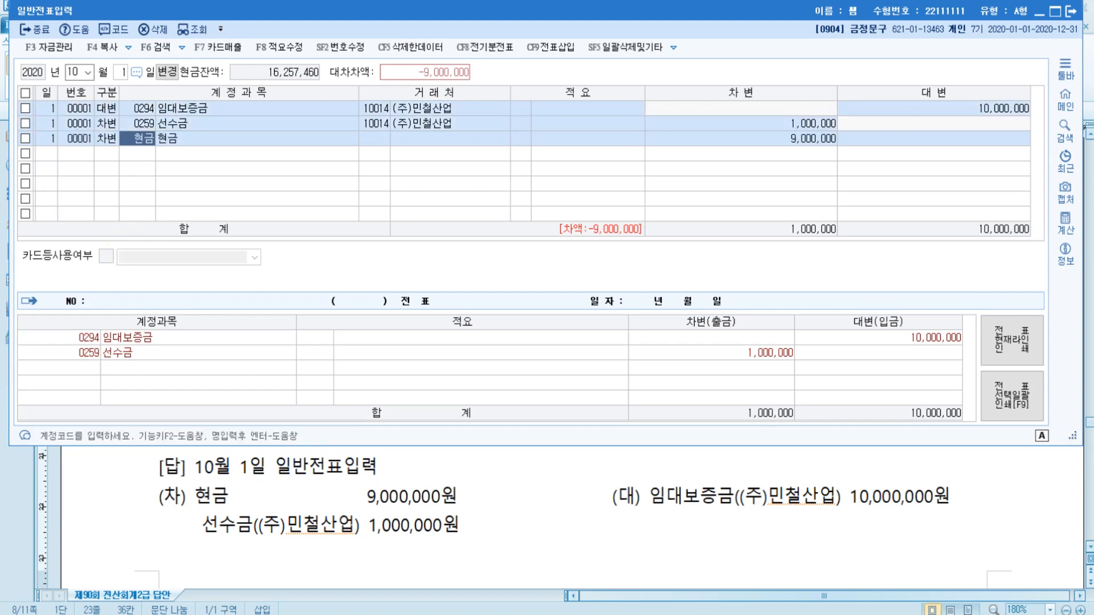
key(Return)
key(Return)
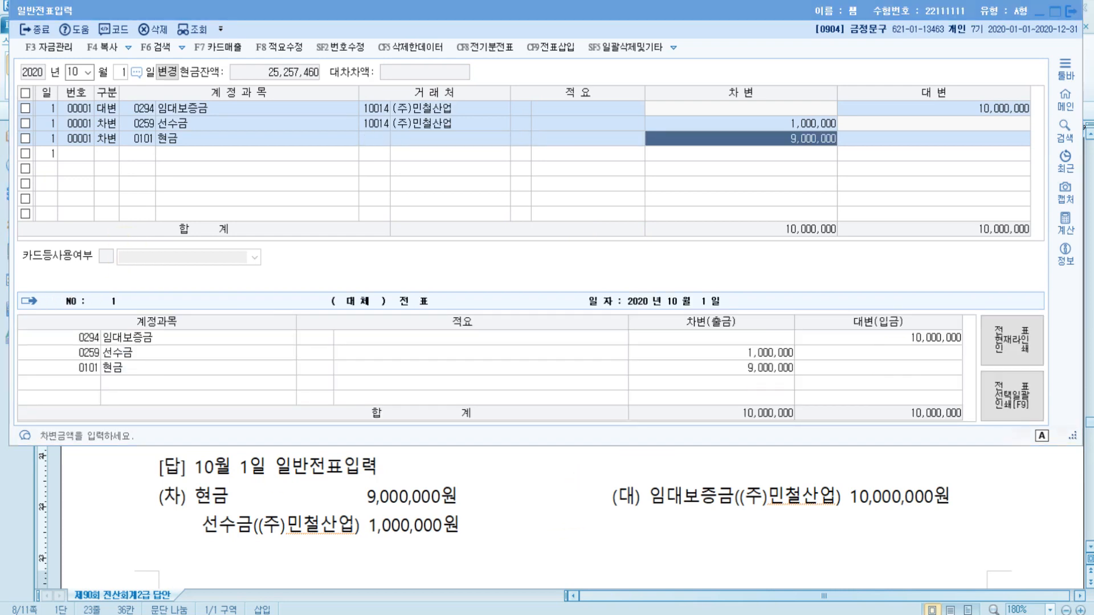
Step: Switch to the Hangul document and highlight 판매용 in yellow in question [5]
click(368, 502)
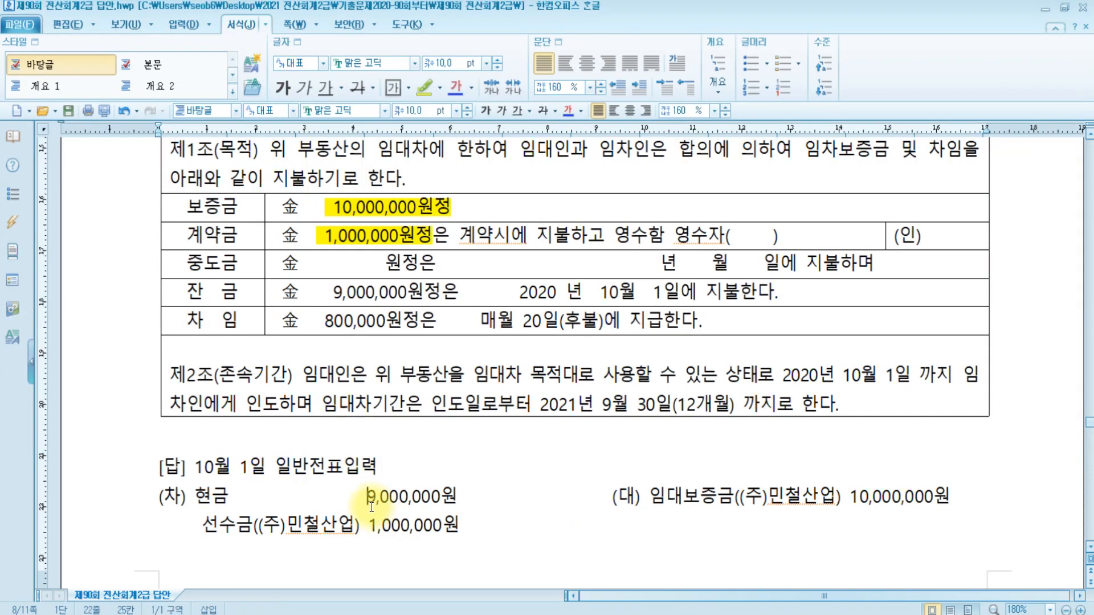
scroll(371, 508, down, 10)
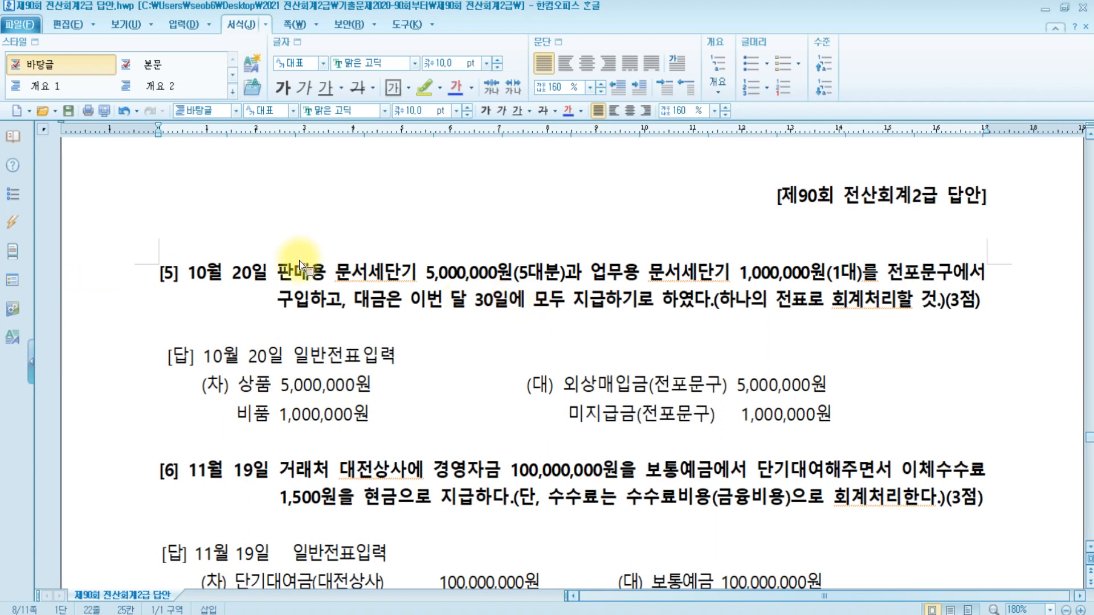
drag(280, 270, 420, 269)
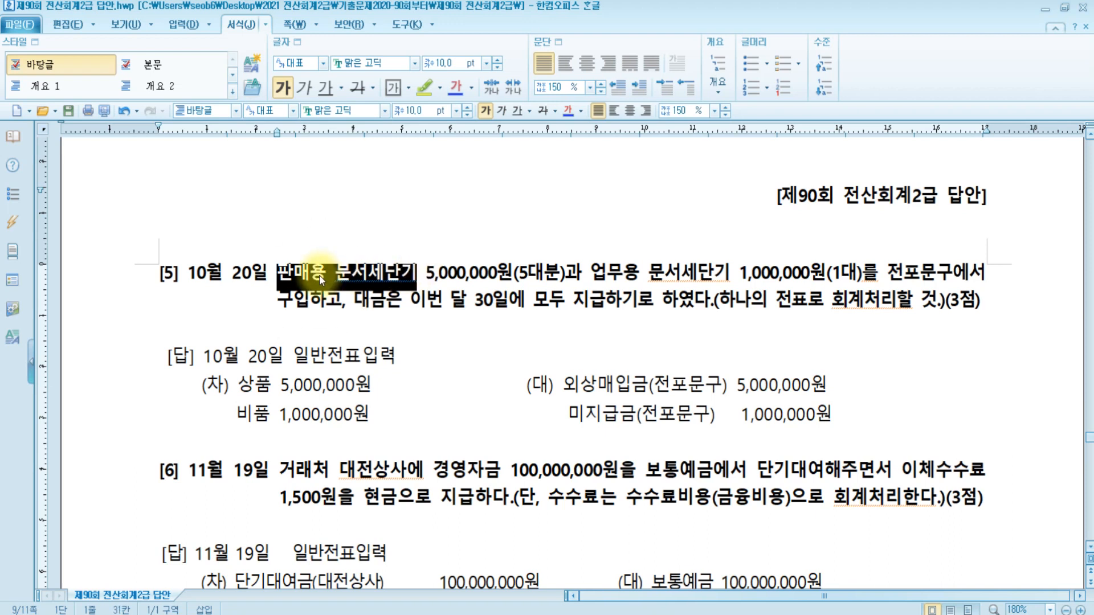
click(322, 279)
drag(277, 271, 327, 272)
click(431, 89)
Step: Insert "(상품)" after the first 문서세단기 in question [5] and highlight 상품 in yellow
click(412, 272)
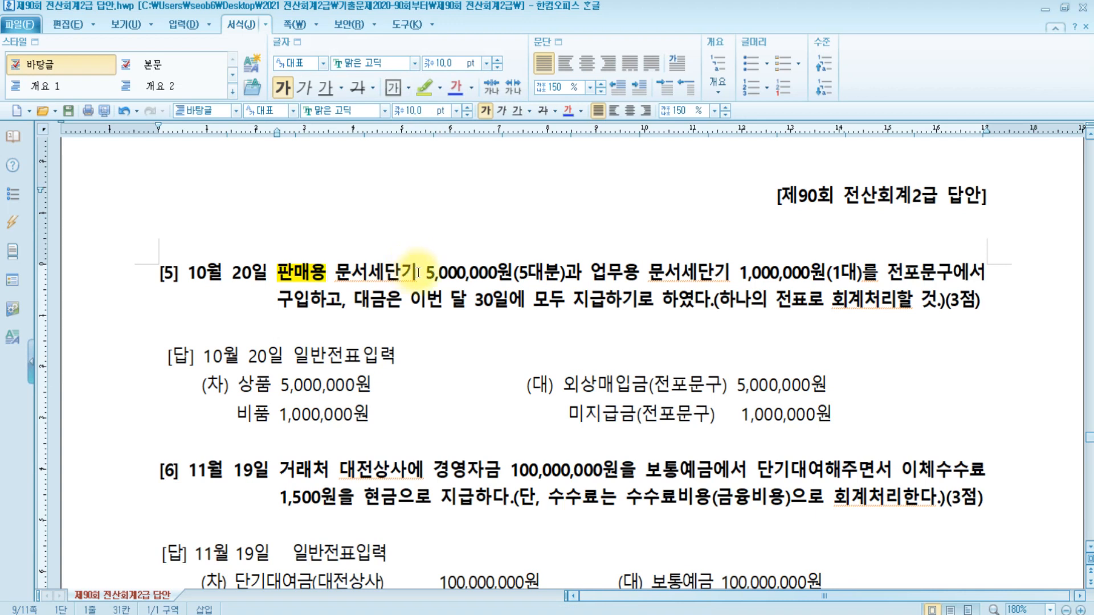
text((상품))
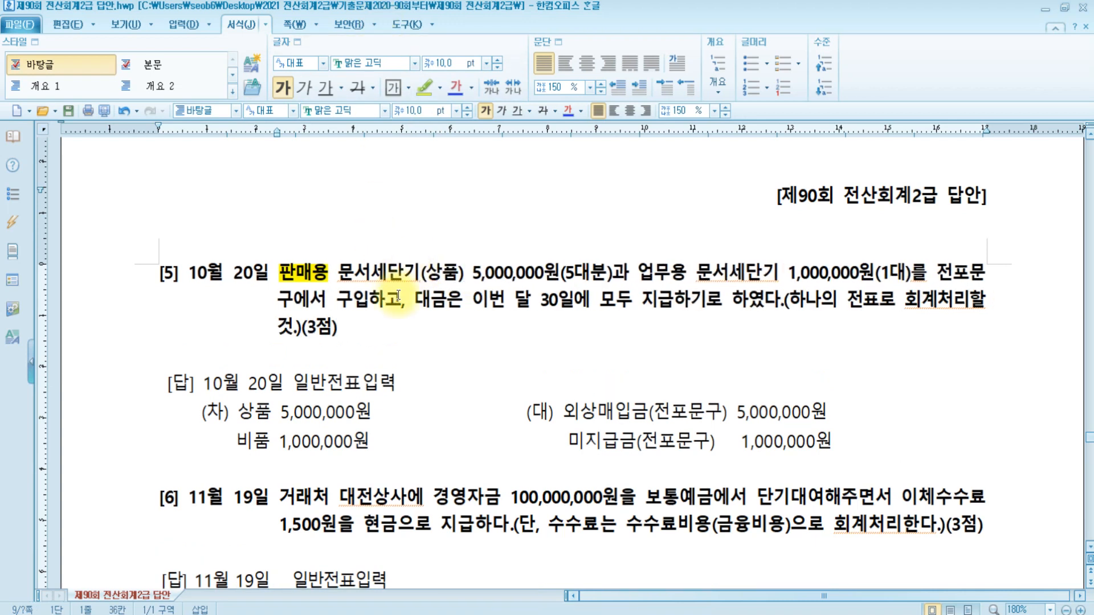
drag(471, 273, 422, 275)
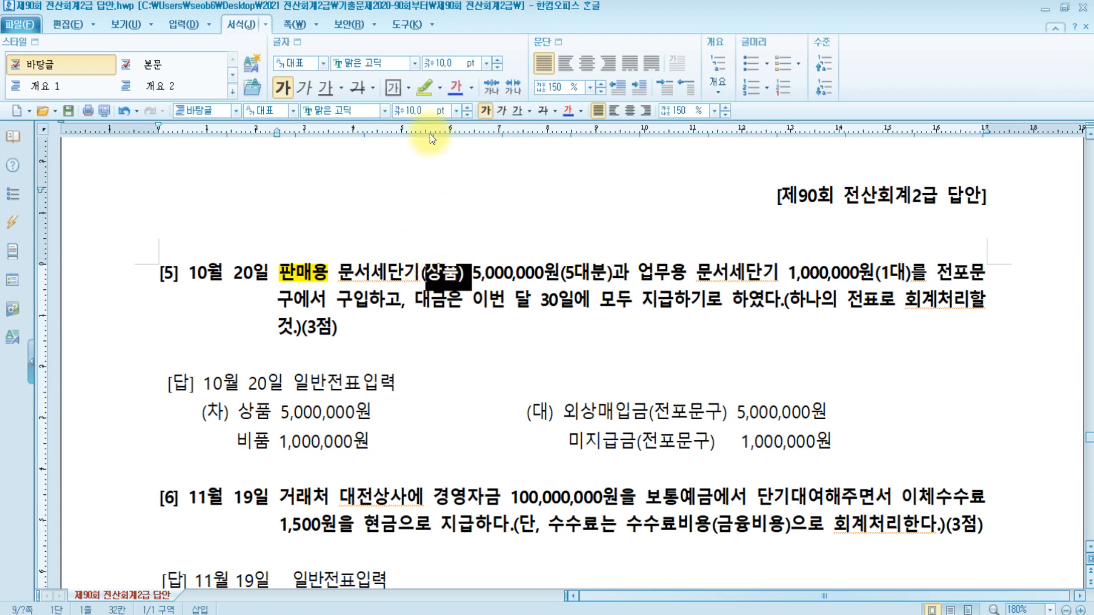
click(425, 87)
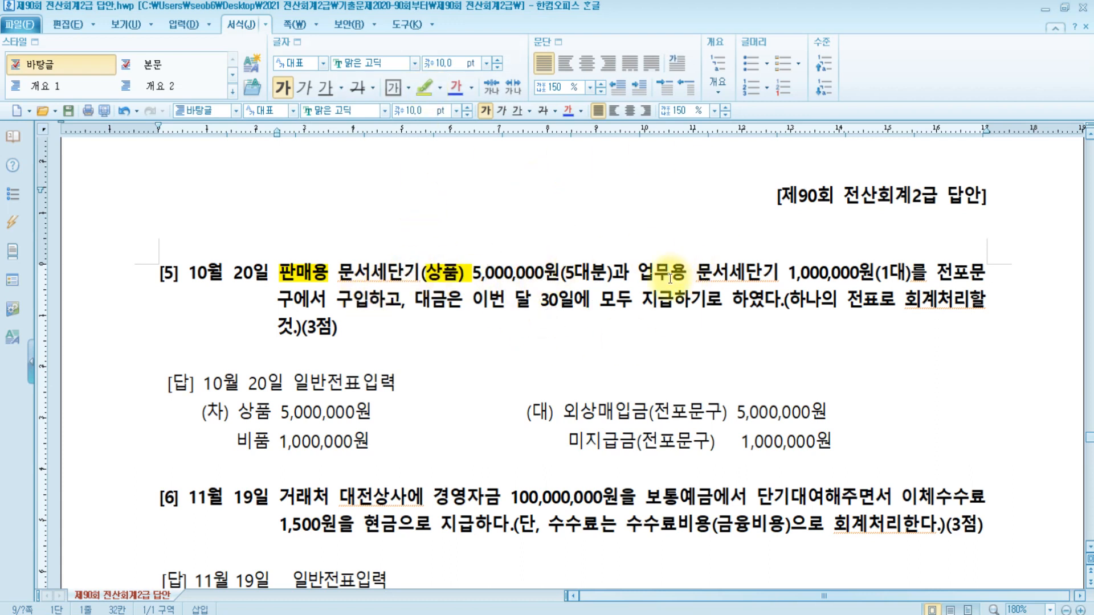
Step: Highlight 업무용 in yellow in question [5]
click(644, 275)
drag(644, 276, 695, 272)
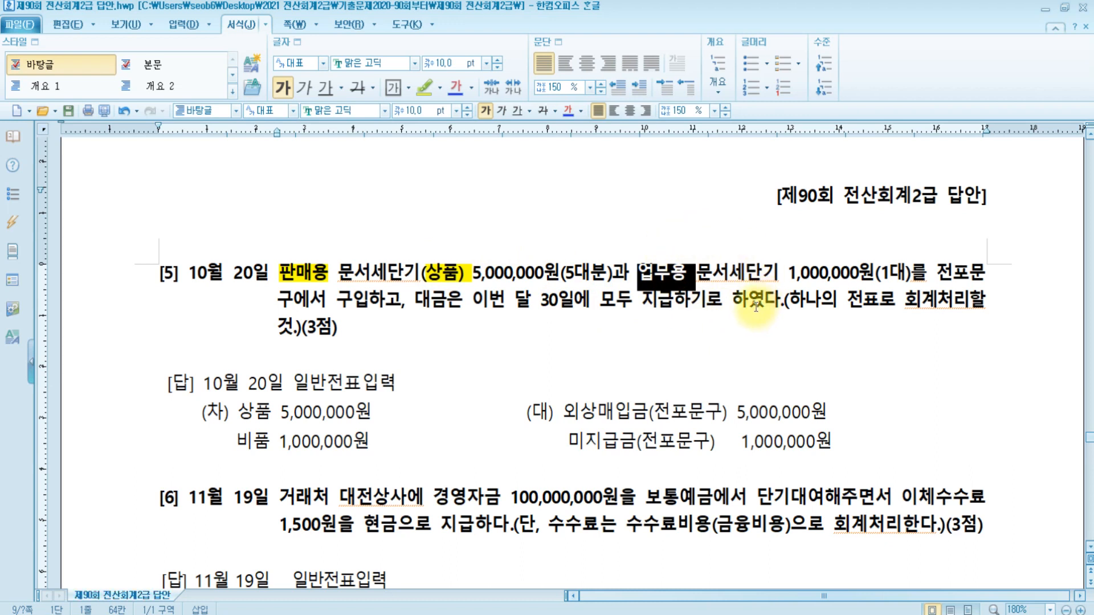
click(423, 86)
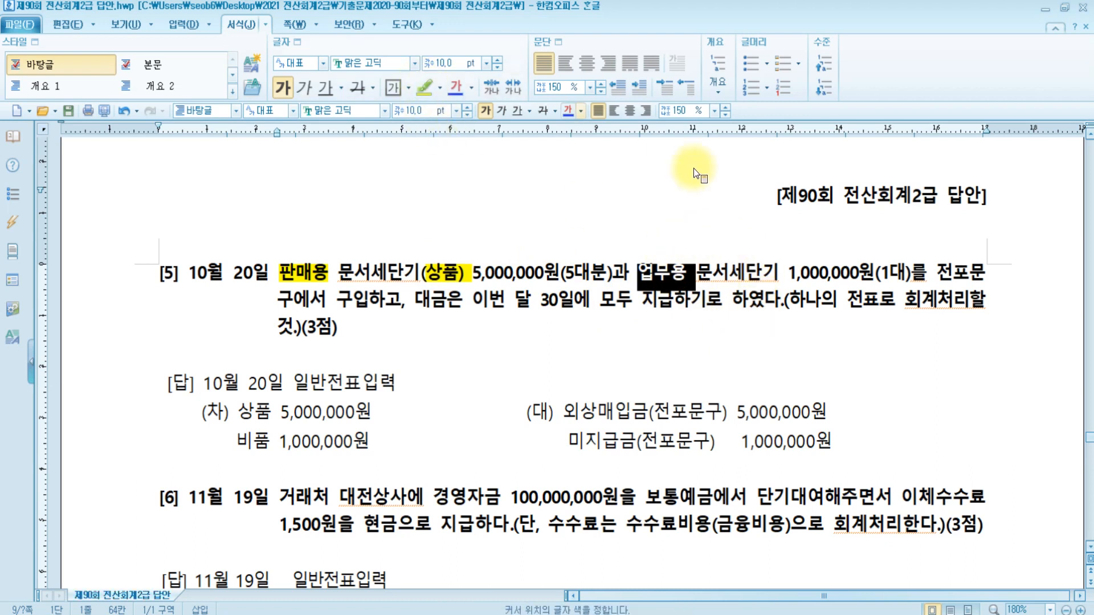
Step: Insert "(비품)" after the second 문서세단기 in question [5] and highlight it in yellow
click(782, 273)
click(782, 273)
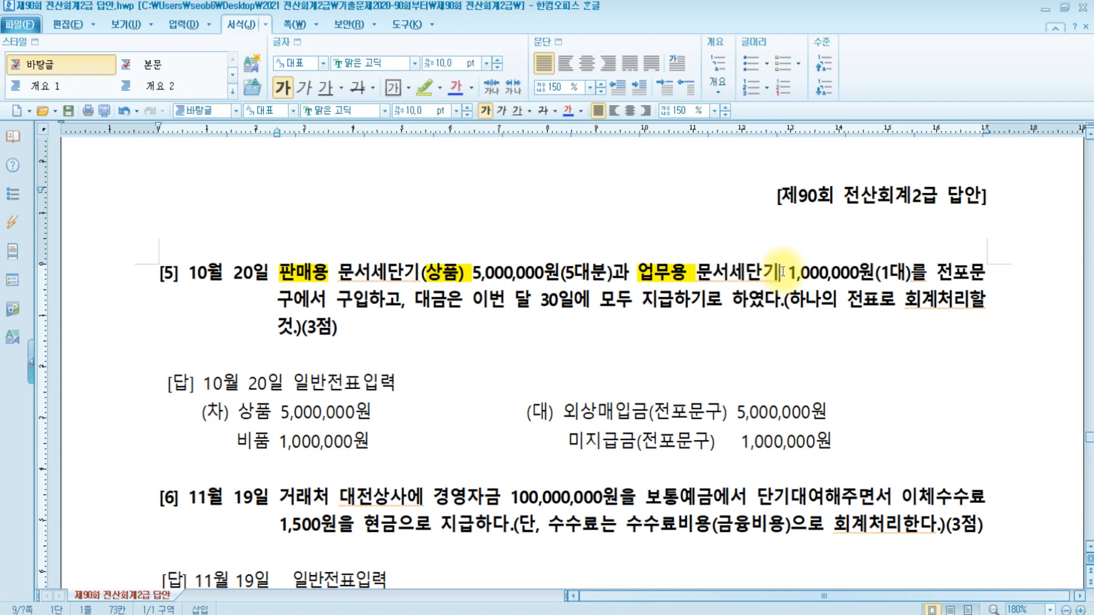
text((비품))
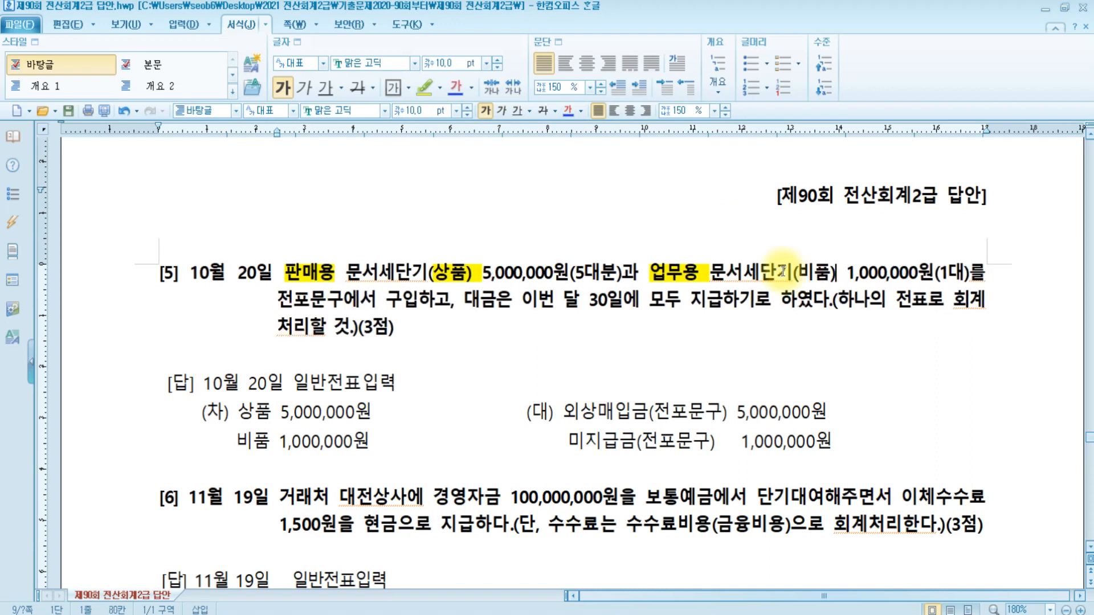
drag(793, 274, 836, 279)
click(423, 88)
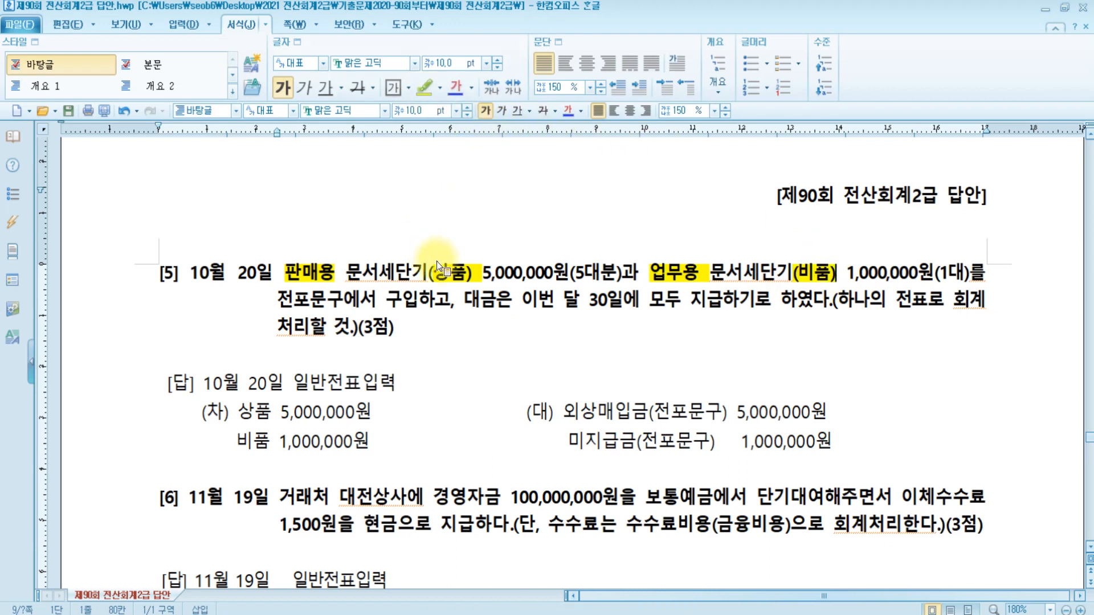
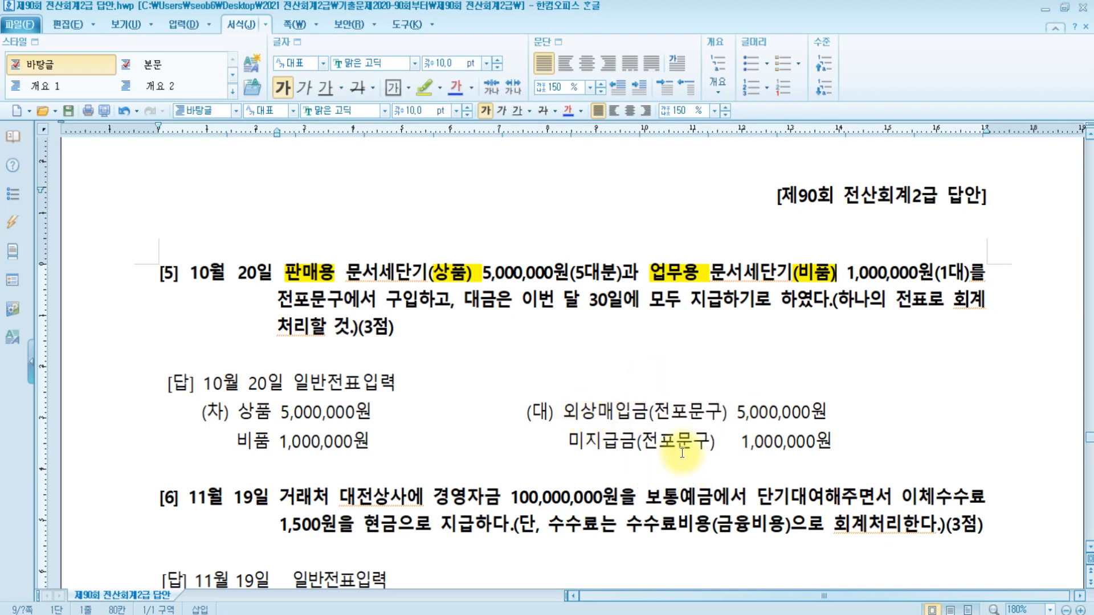
Step: Switch back to KcLep and load the 일반전표입력 date 10월 20일
key(alt+Tab)
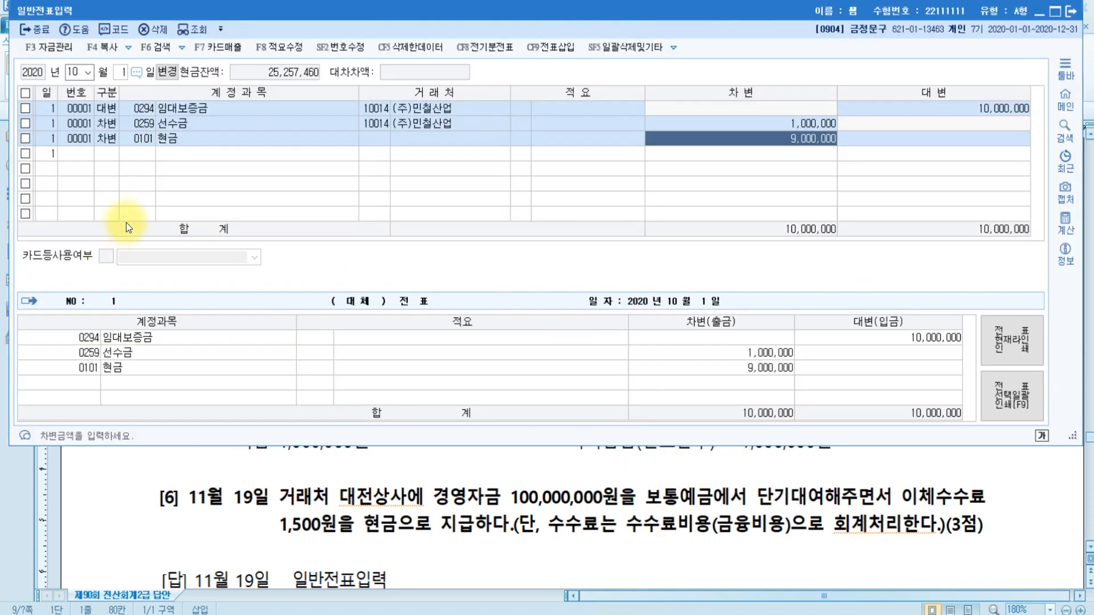
key(Escape)
text(20)
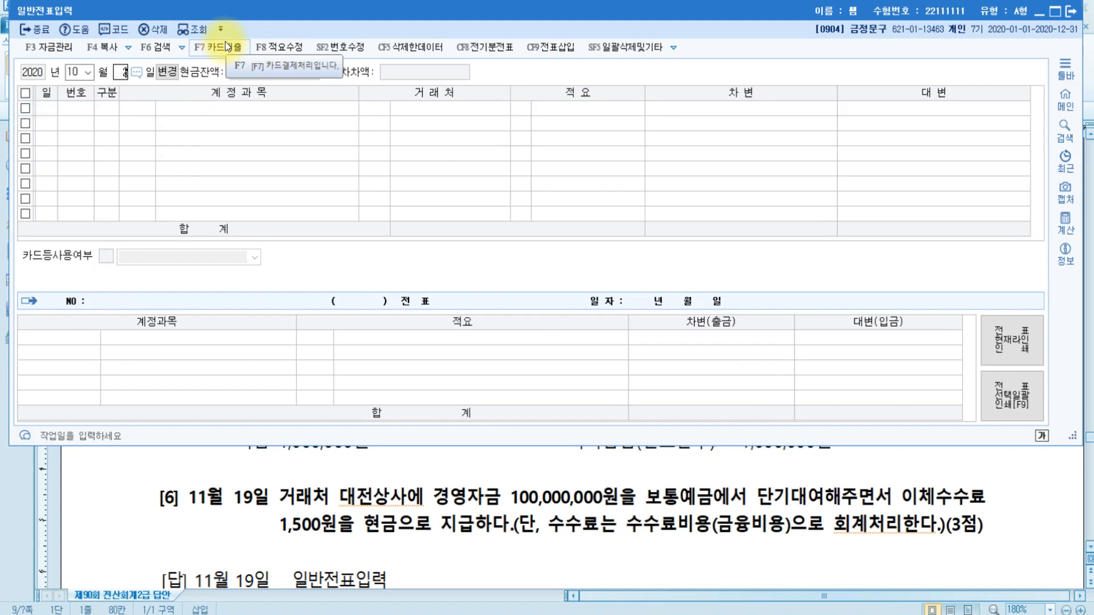
key(Return)
Step: Enter a 차변 line for 상품 (0146) with amount 5,000,000 on 10월 20일
text(3)
key(Return)
text(146)
key(Return)
key(Return)
key(Return)
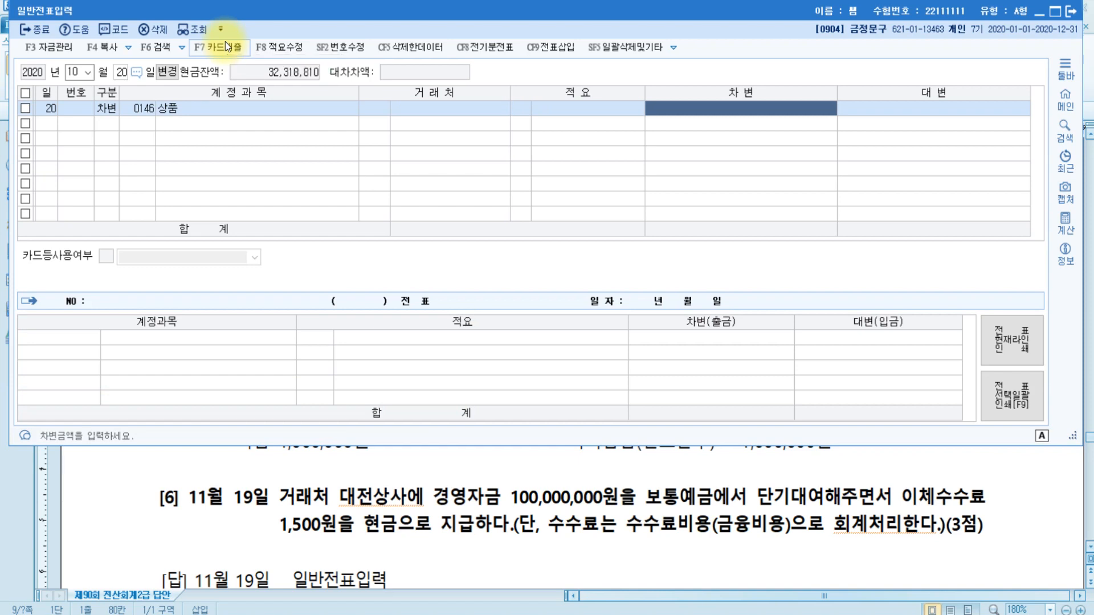
text(5000000)
key(Return)
Step: Add a 차변 line for 비품 (0212) with amount 1,000,000
text(3)
key(Return)
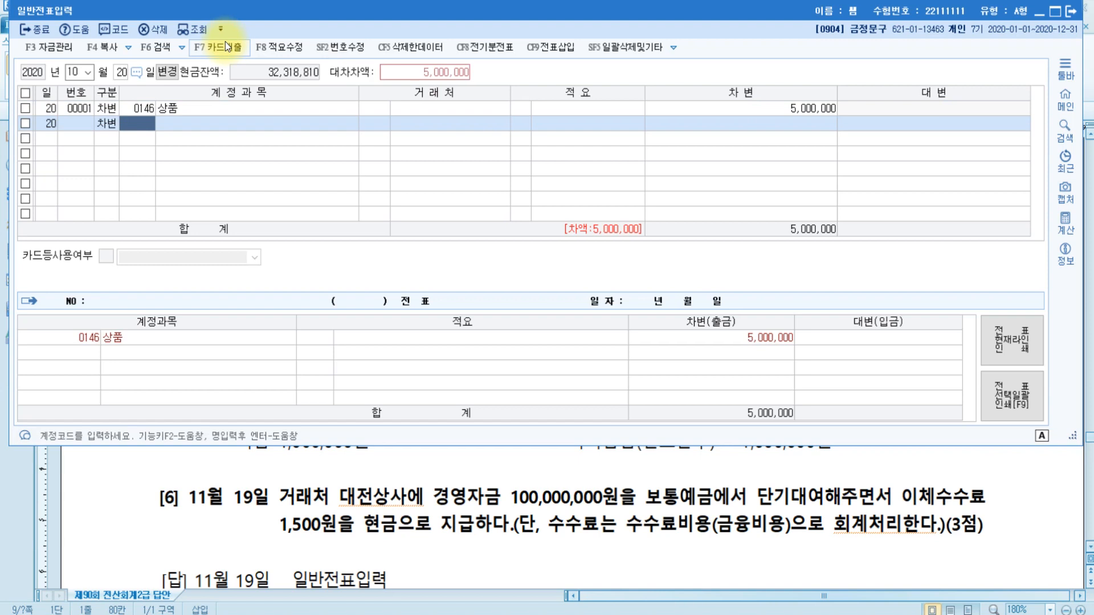
text(0212)
key(Return)
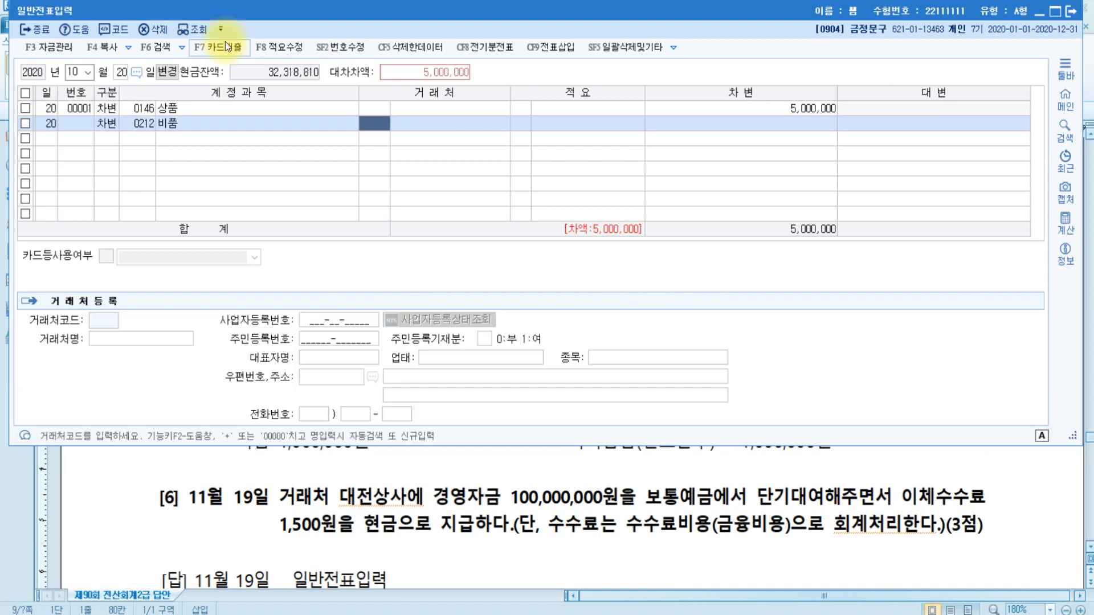
key(Return)
key(Return)
text(1000)
key(Return)
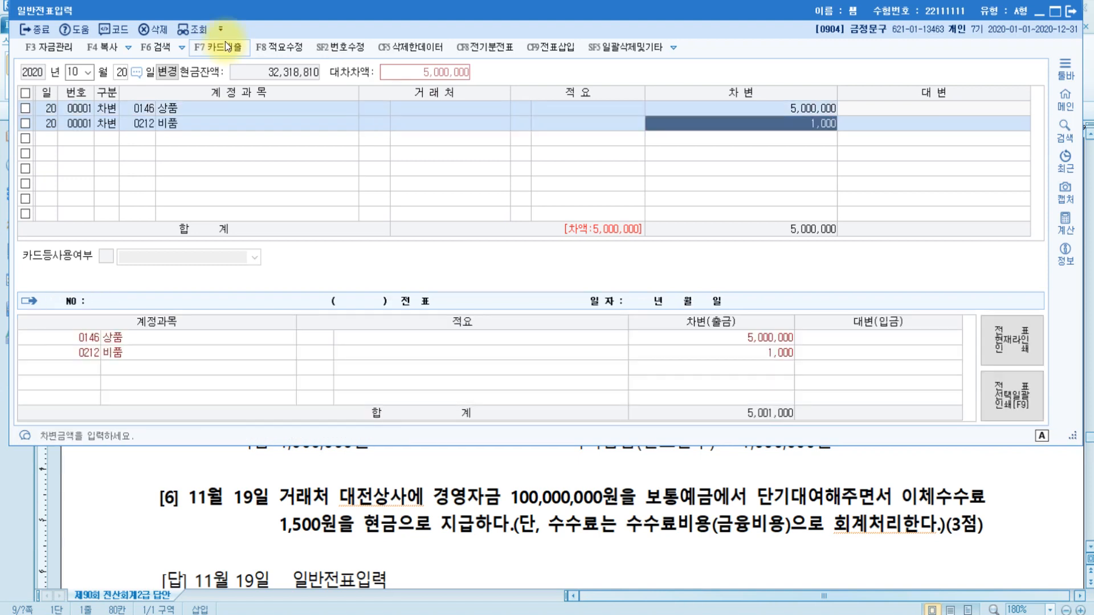
click(807, 127)
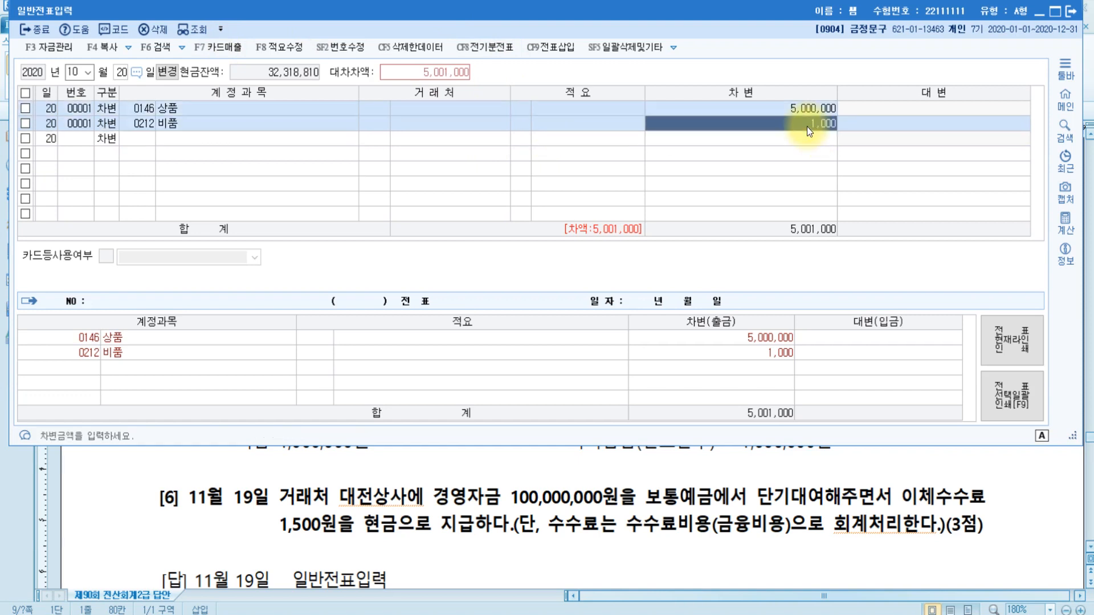
click(803, 126)
text(000)
key(Return)
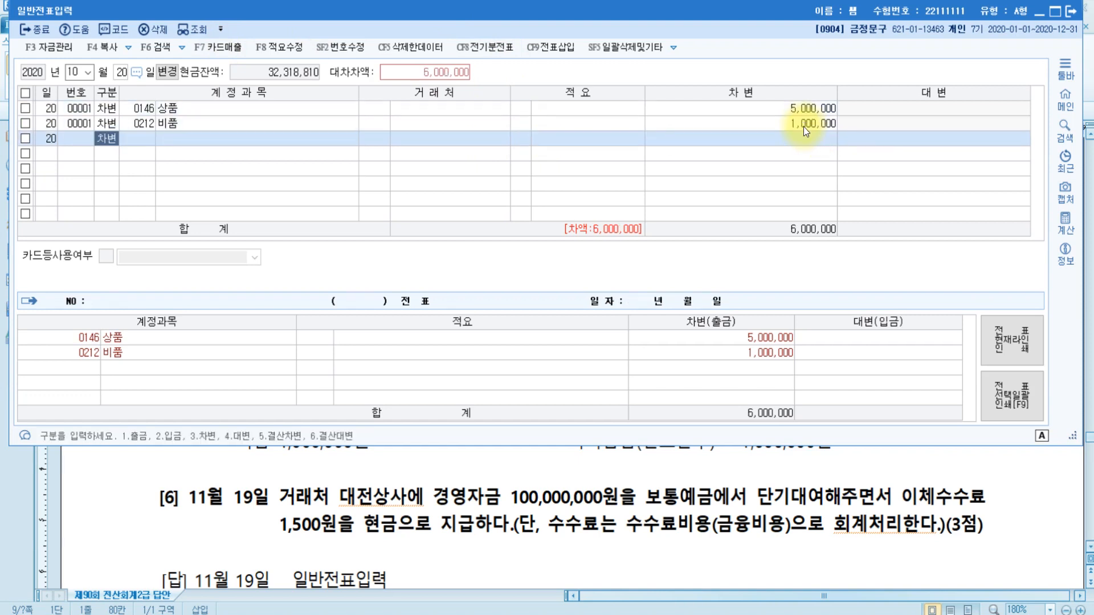
Step: Start a 대변 line with the account 외상매입금 (0251)
key(4)
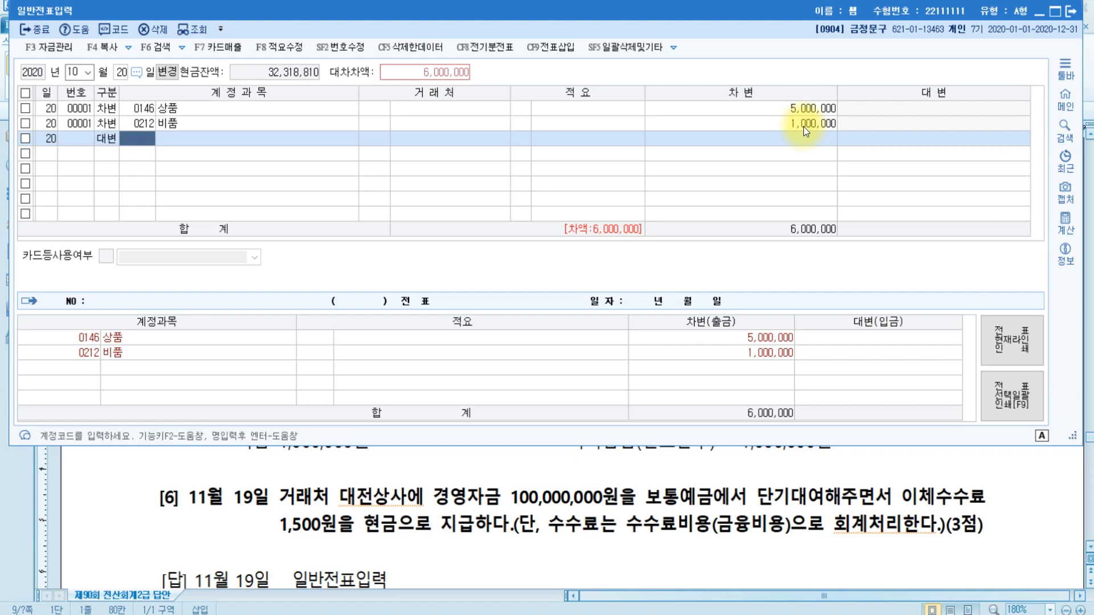
text(외상매)
key(Return)
key(Down)
key(Down)
key(Down)
key(Down)
key(Down)
key(Escape)
key(Return)
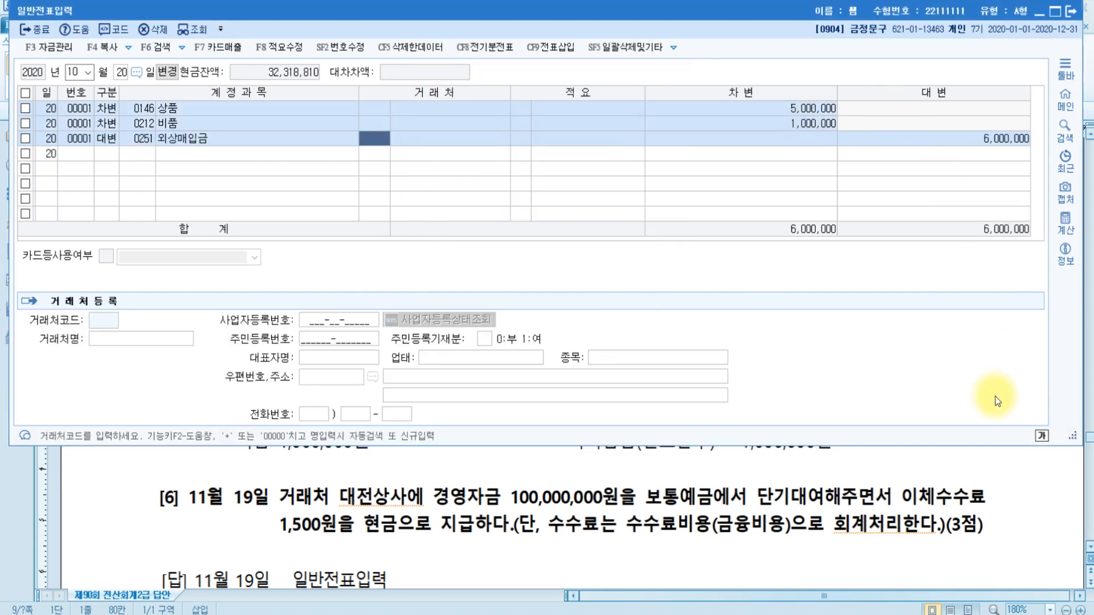
Step: Check question [5] in the Hangul document, then set the 외상매입금 line's 거래처 to 전포문구 and its amount to 5,000,000 in KcLep
click(752, 525)
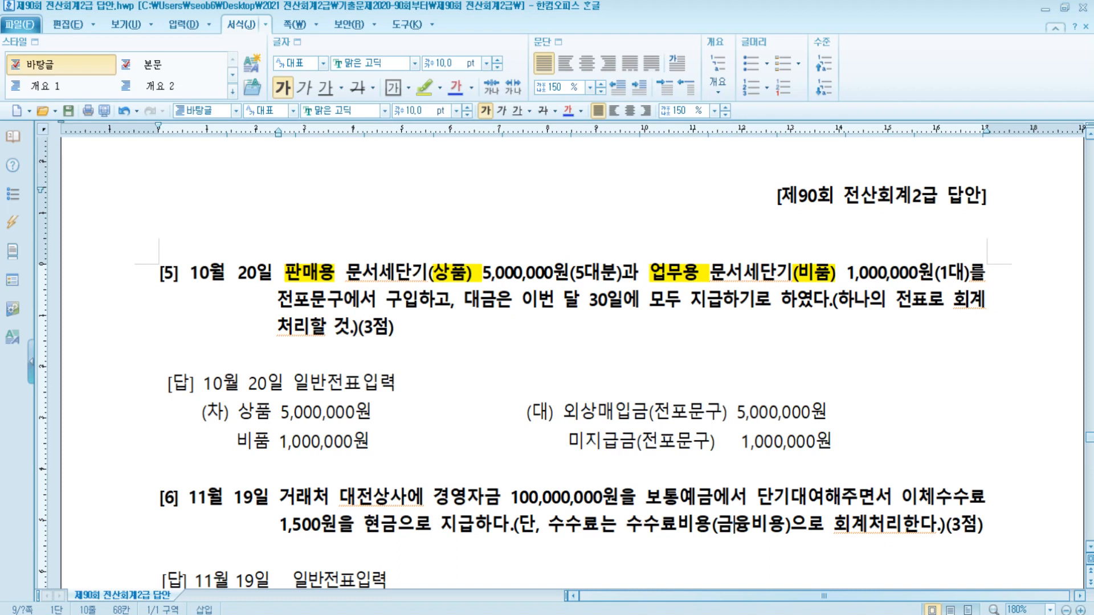
key(alt+Tab)
text(전포)
key(Return)
key(Return)
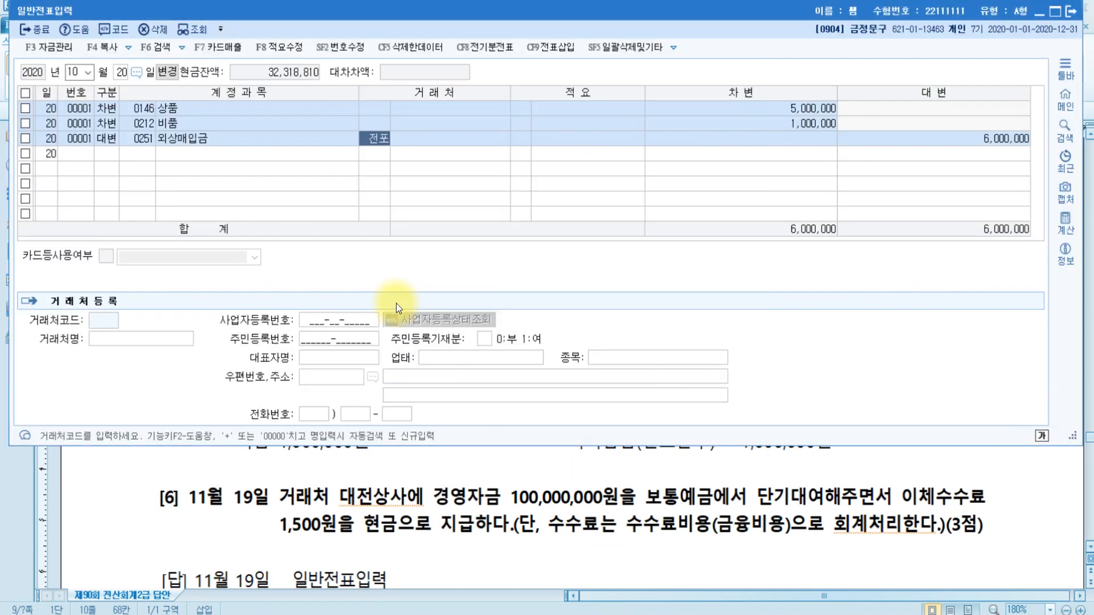
key(Return)
text(5000000)
key(Return)
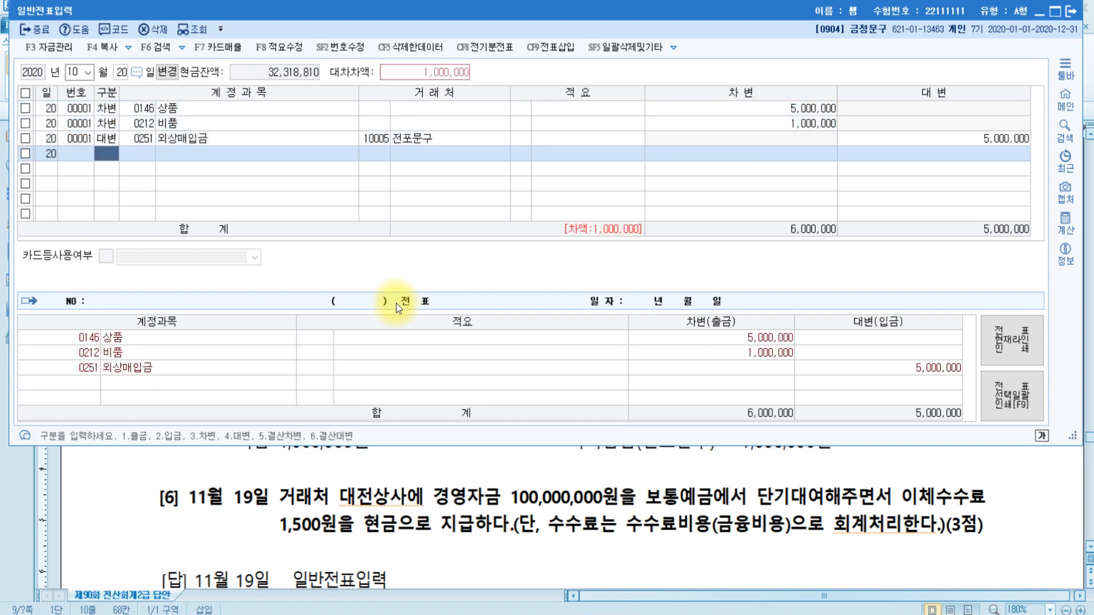
Step: Add a 대변 line for 미지급금 (0253) with 거래처 전포문구 and amount 1,000,000
text(4)
key(Return)
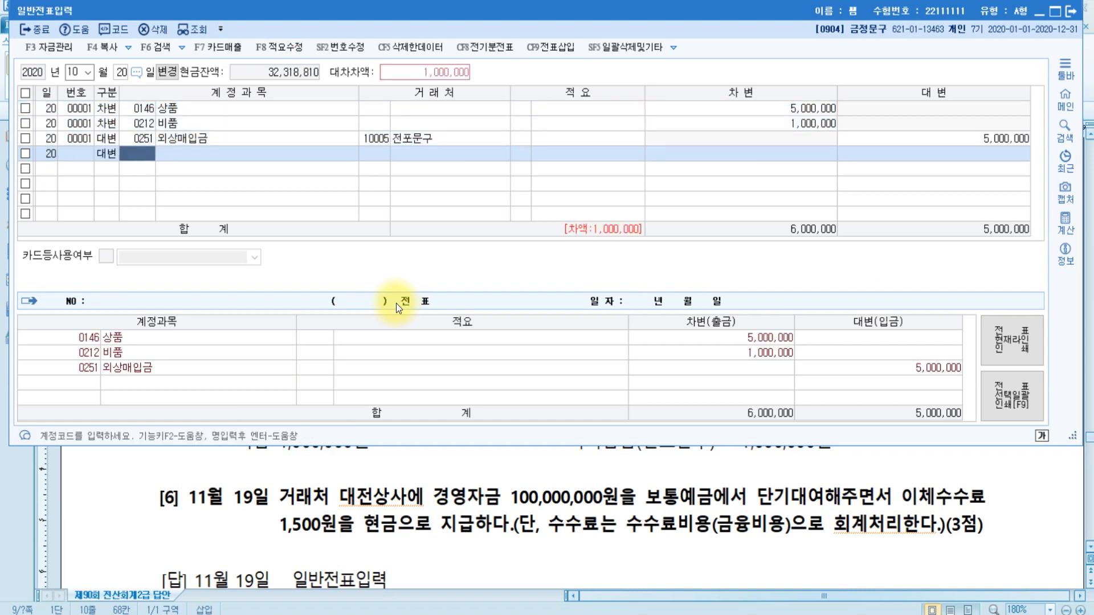
text(미지)
key(Return)
key(Return)
text(전포)
key(Return)
key(Return)
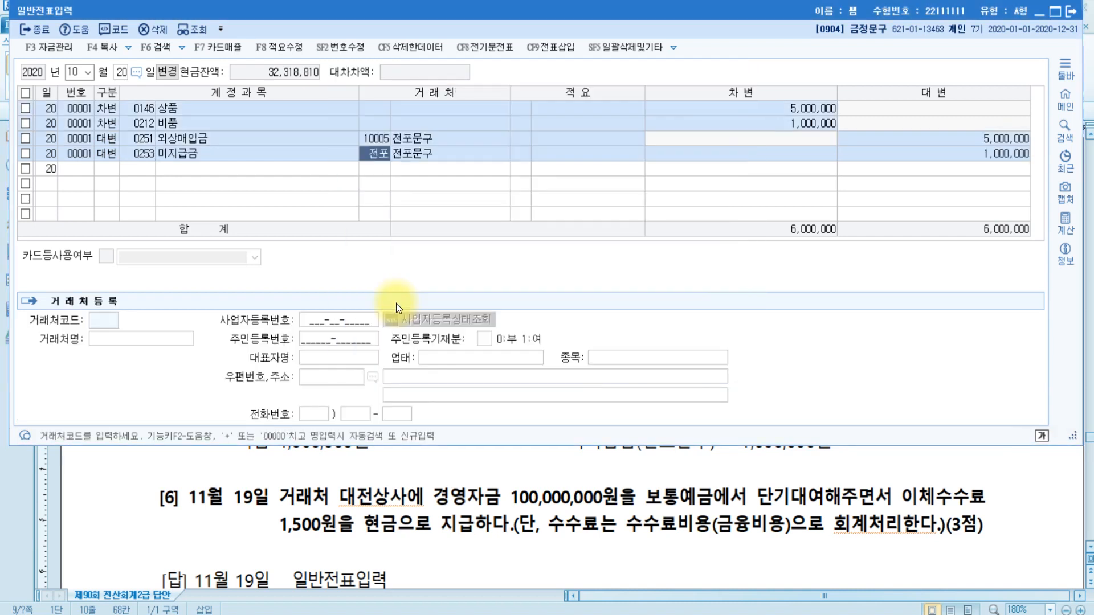
key(Return)
key(Return)
key(Return)
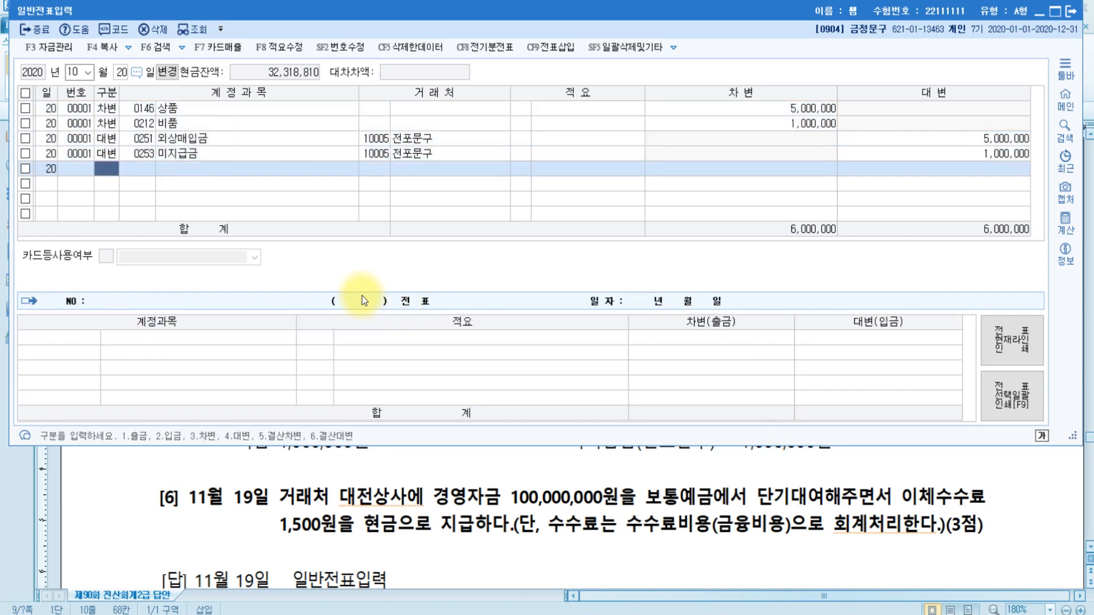
Step: Switch to the Hangul document and highlight "수수료비용(금융비용)으" in question [6] in yellow
click(456, 522)
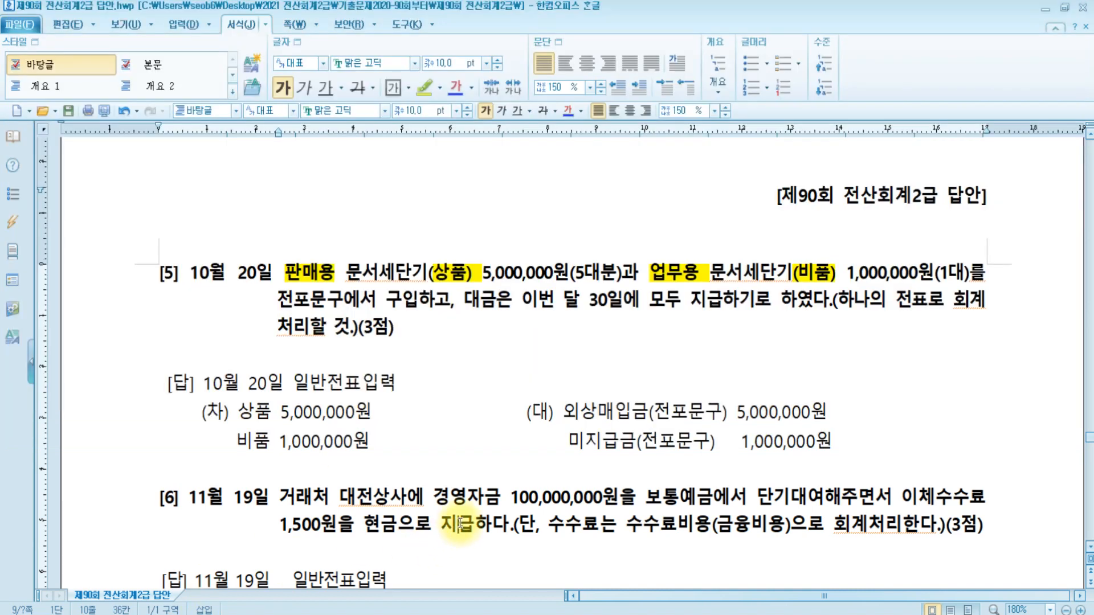
scroll(452, 505, down, 5)
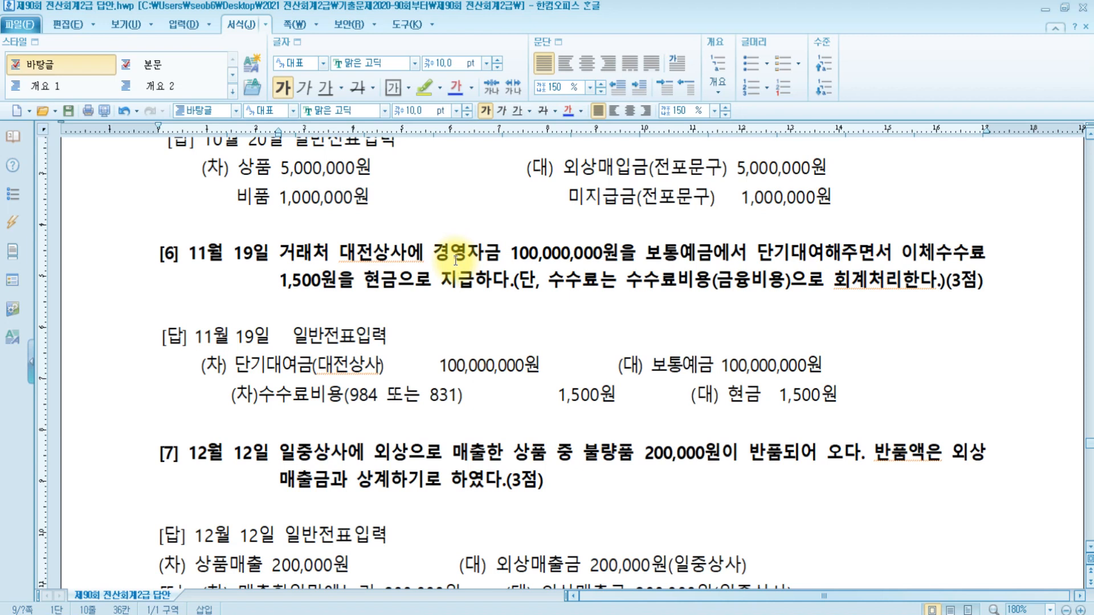
drag(627, 283, 800, 297)
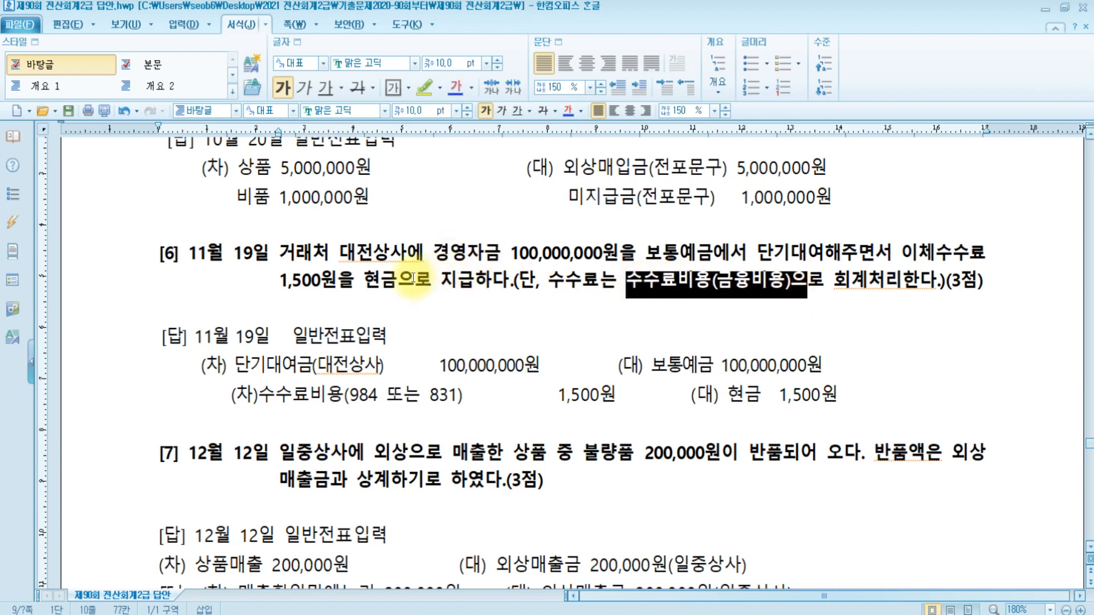
click(424, 87)
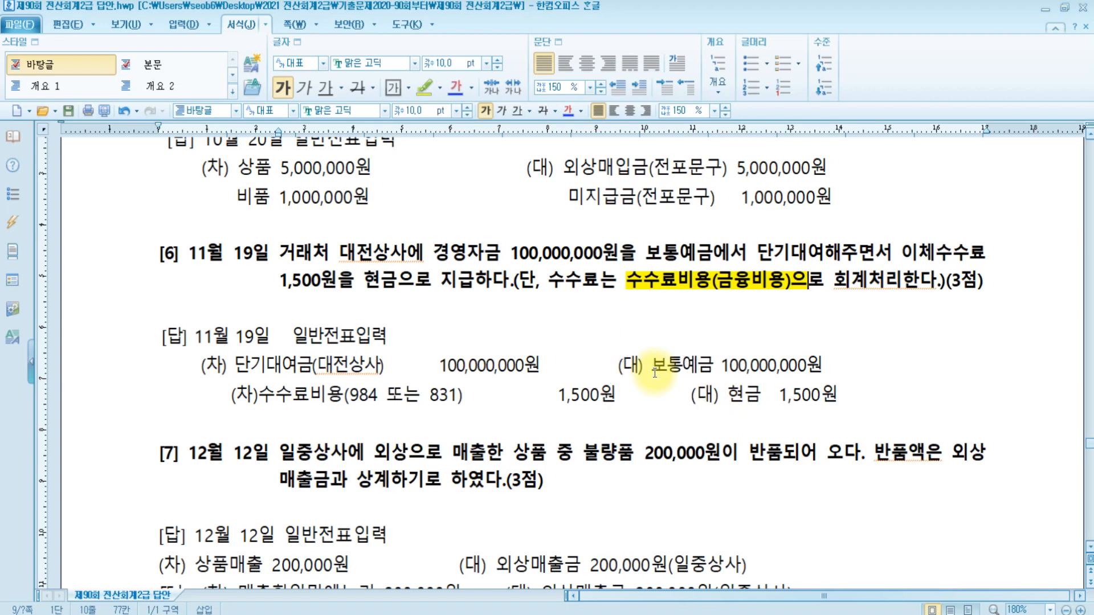
Step: Delete the extra spaces before 1,500원 in the 수수료비용 line of answer [6]
drag(540, 399, 471, 406)
key(Delete)
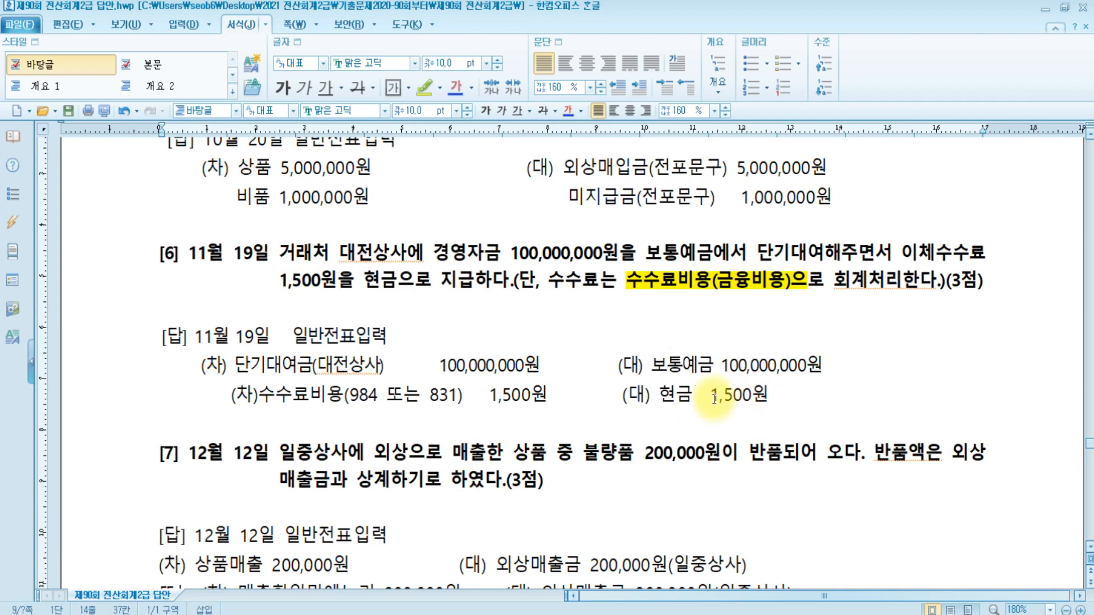
click(738, 409)
click(738, 410)
click(259, 398)
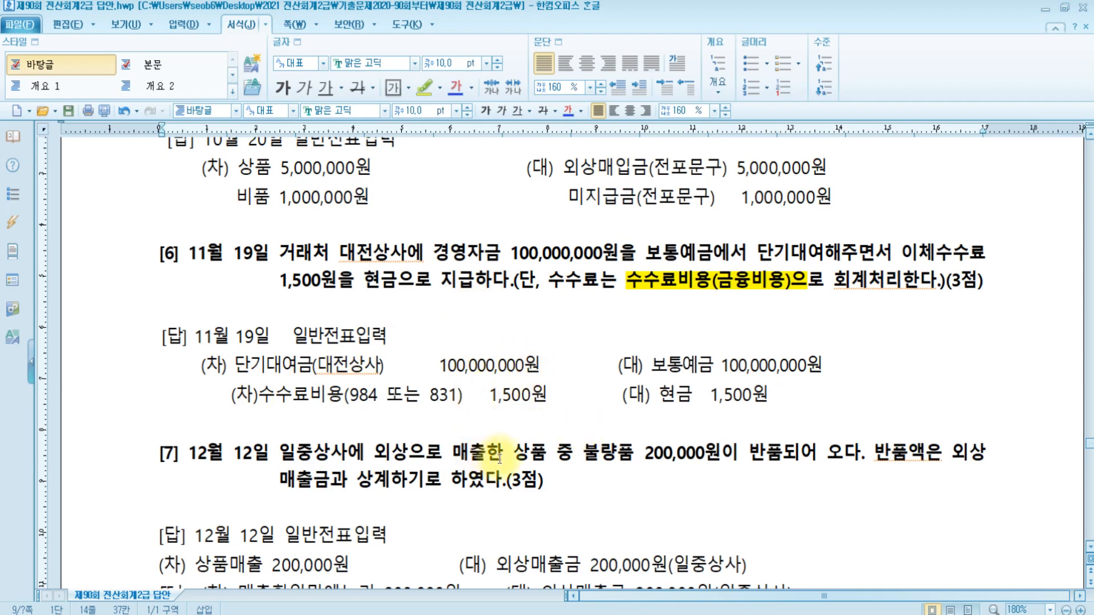
scroll(558, 460, up, 3)
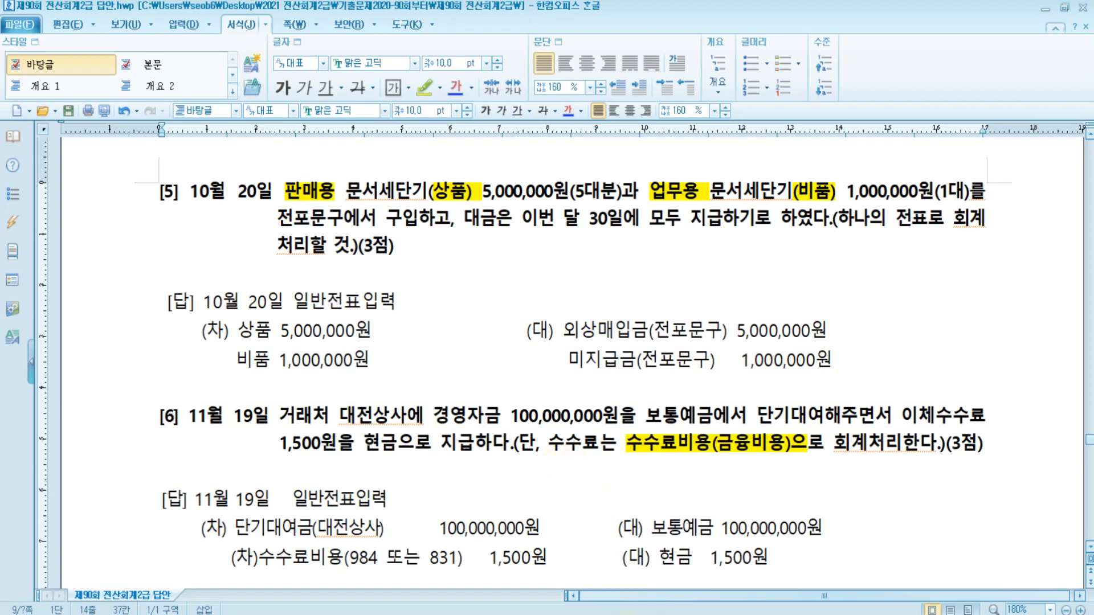
Step: Switch to KcLep and set the 일반전표입력 date to 11월 19일
key(alt+Tab)
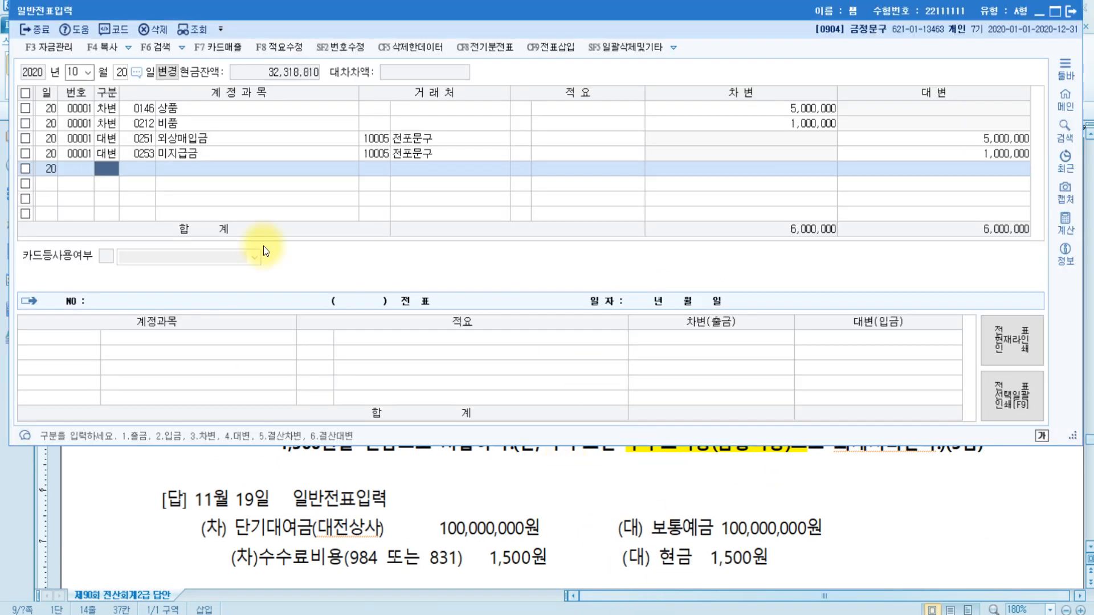
click(121, 81)
key(shift+Tab)
text(11)
key(Return)
text(19)
key(Return)
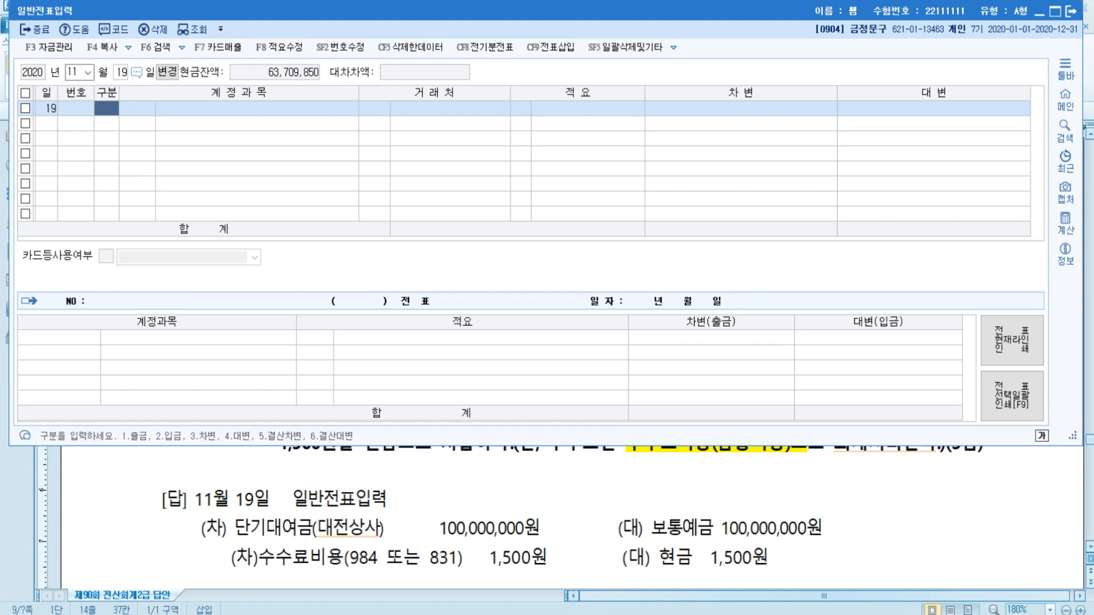
Step: Add a 대변 line for 보통예금 (0103) with amount 100,000,000
key(Return)
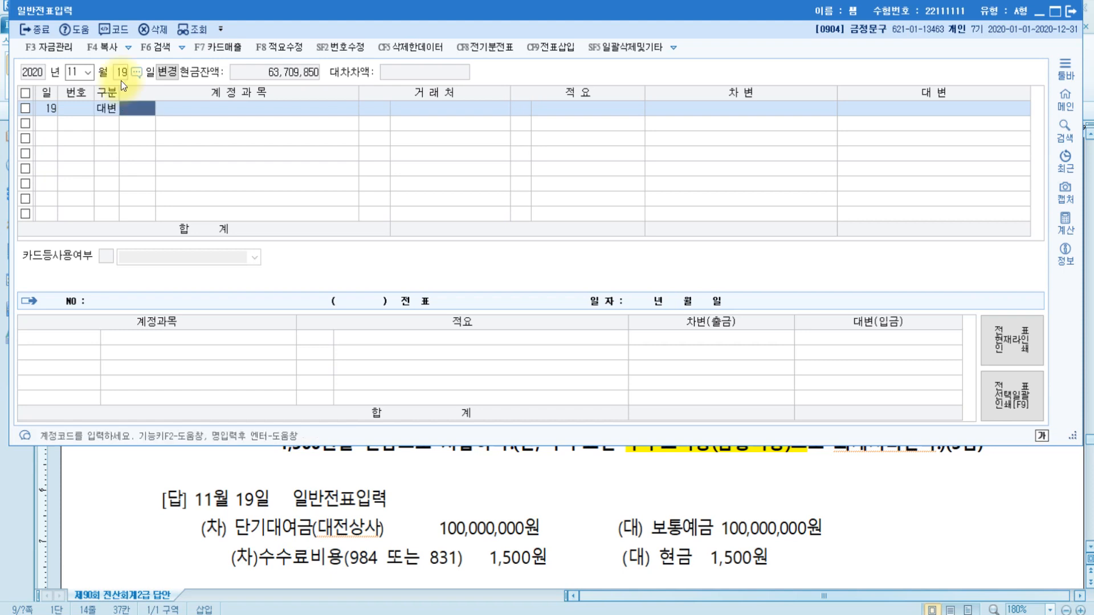
text(보통)
key(Return)
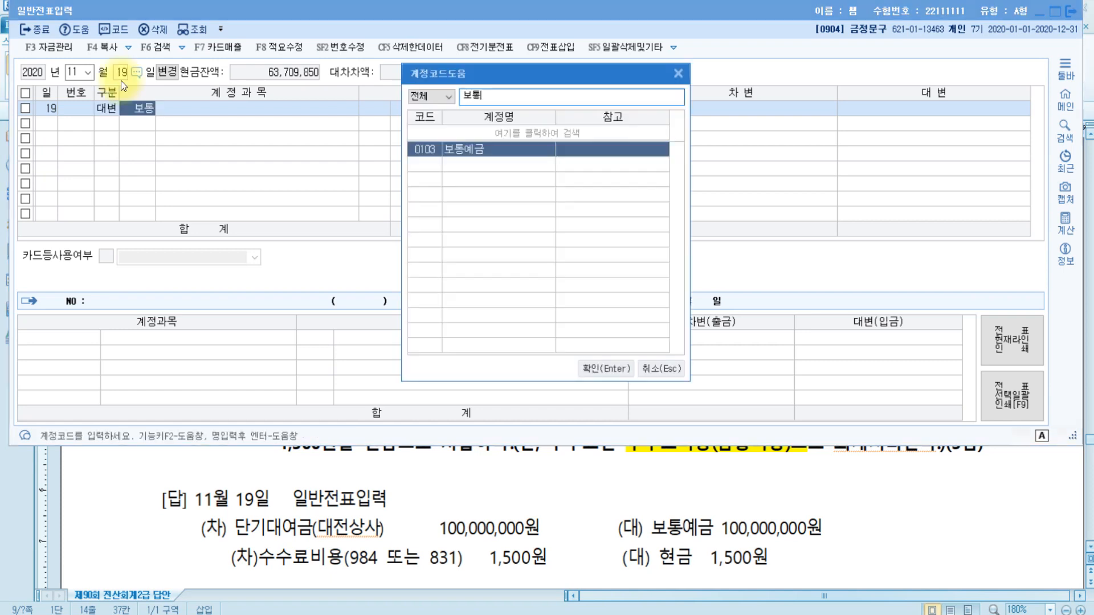
key(Return)
key(Return)
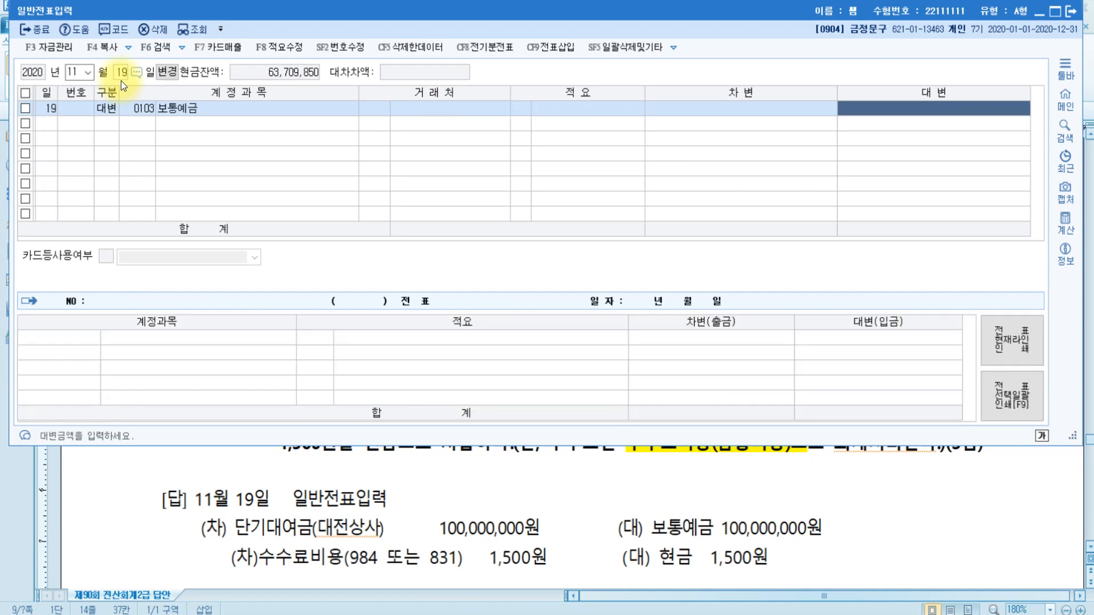
text(100000000)
key(Return)
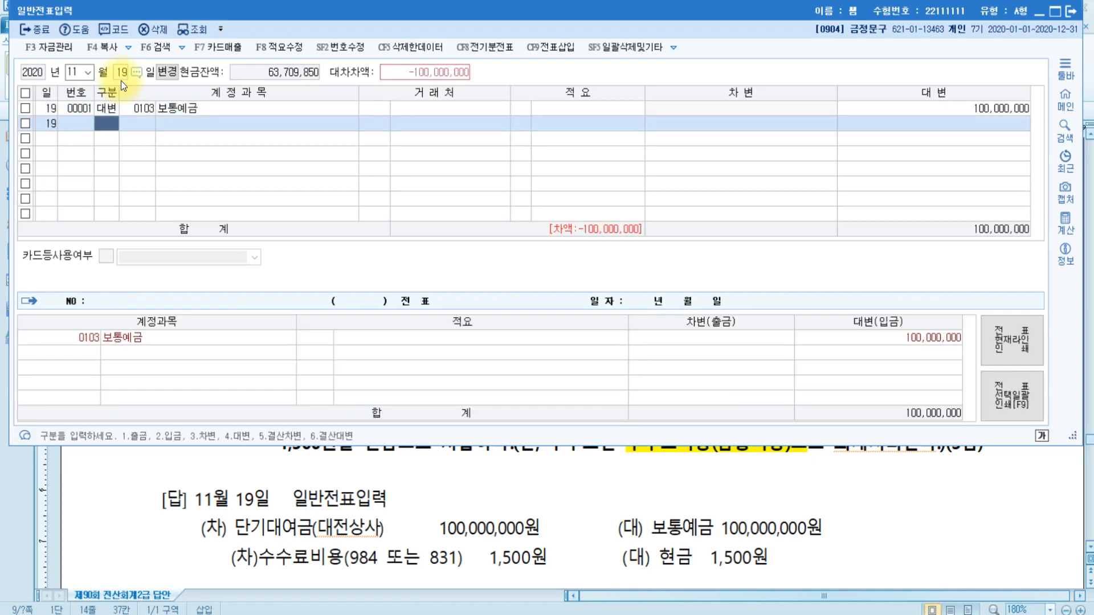
Step: Add a 차변 line for 단기대여금 (0114) with 거래처 대전상사 and amount 100,000,000
text(3)
text(단기)
key(Return)
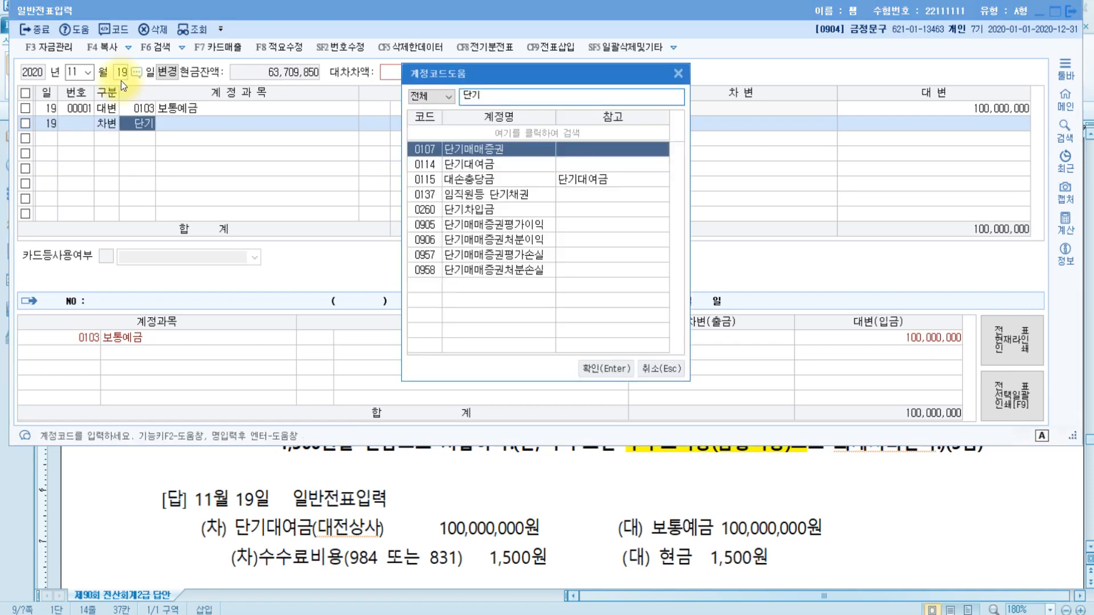
key(Down)
key(Return)
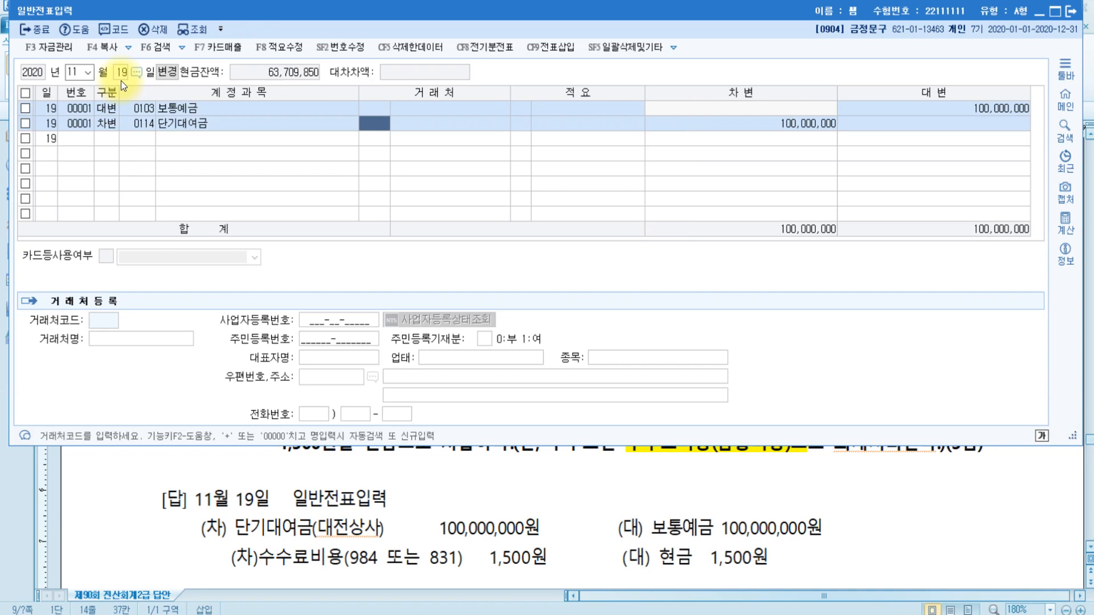
text(대전)
key(Return)
key(Return)
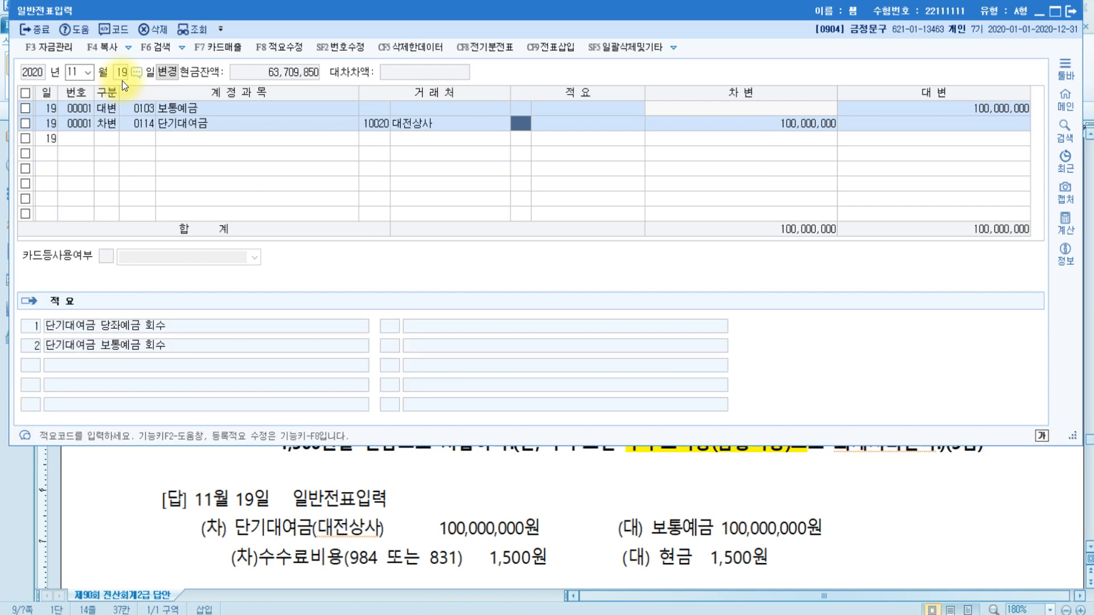
key(Return)
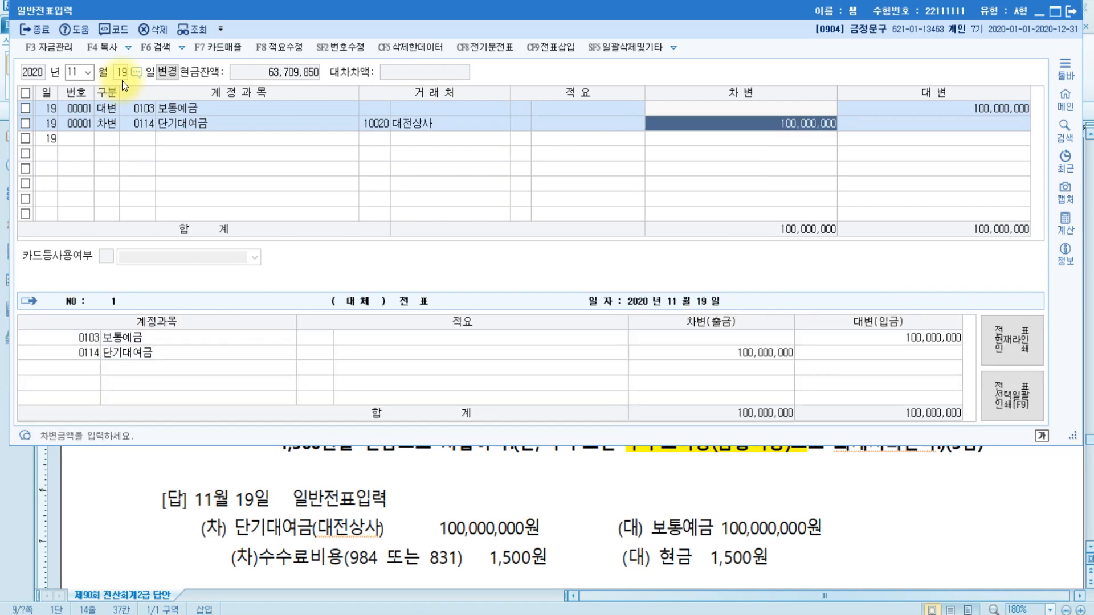
key(Return)
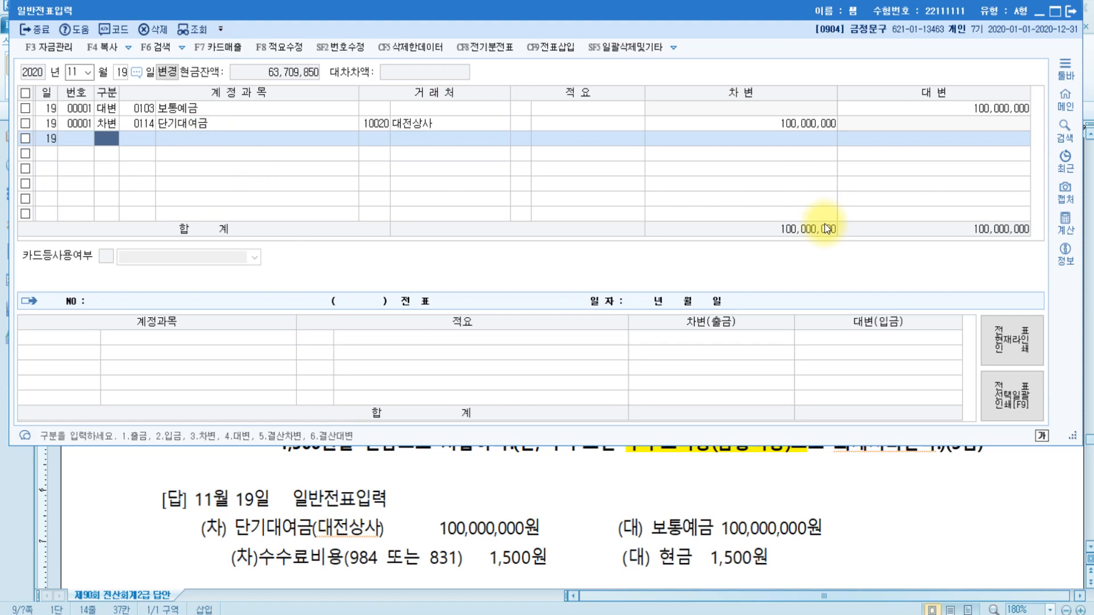
Step: Start a 차변 line with the account 수수료비용 (0984)
text(3수수)
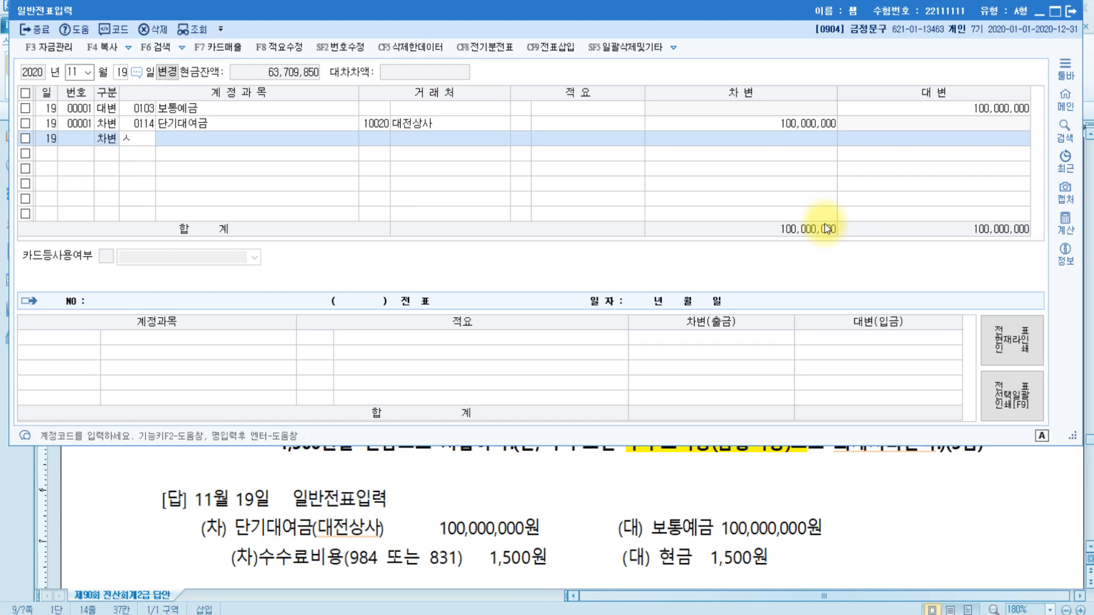
key(Return)
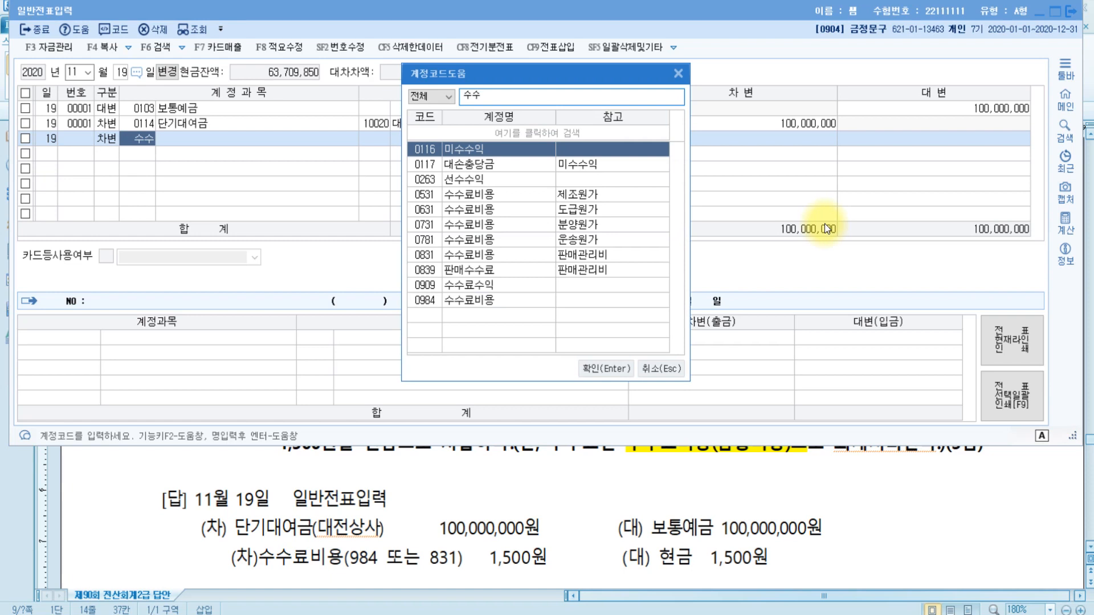
key(Down)
key(Down)
key(Down)
key(Down)
key(Down)
key(Down)
key(Down)
key(Down)
key(Down)
key(Down)
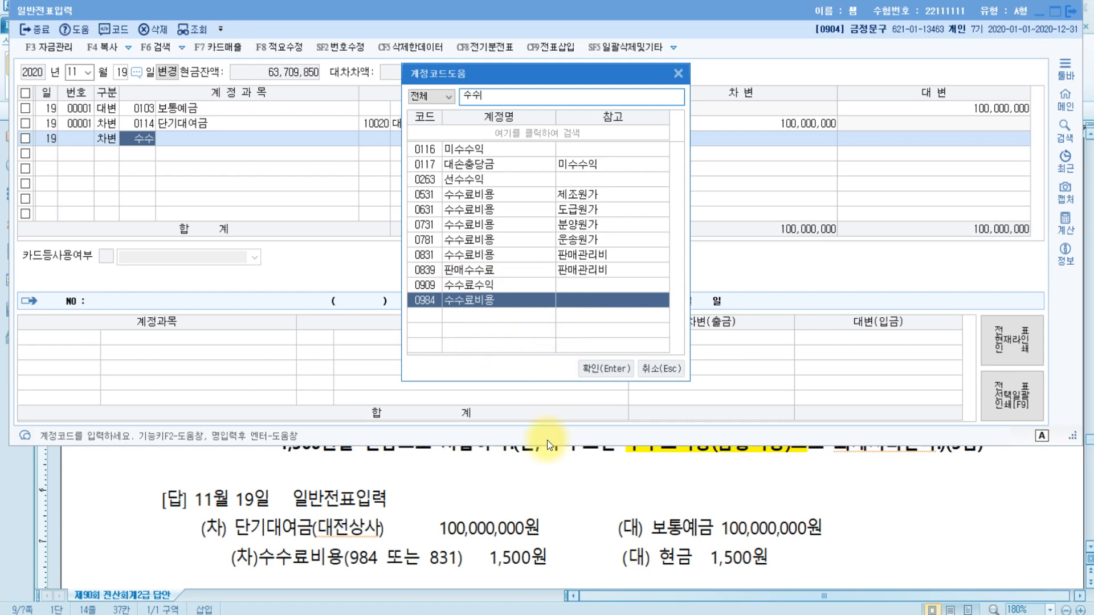
click(446, 553)
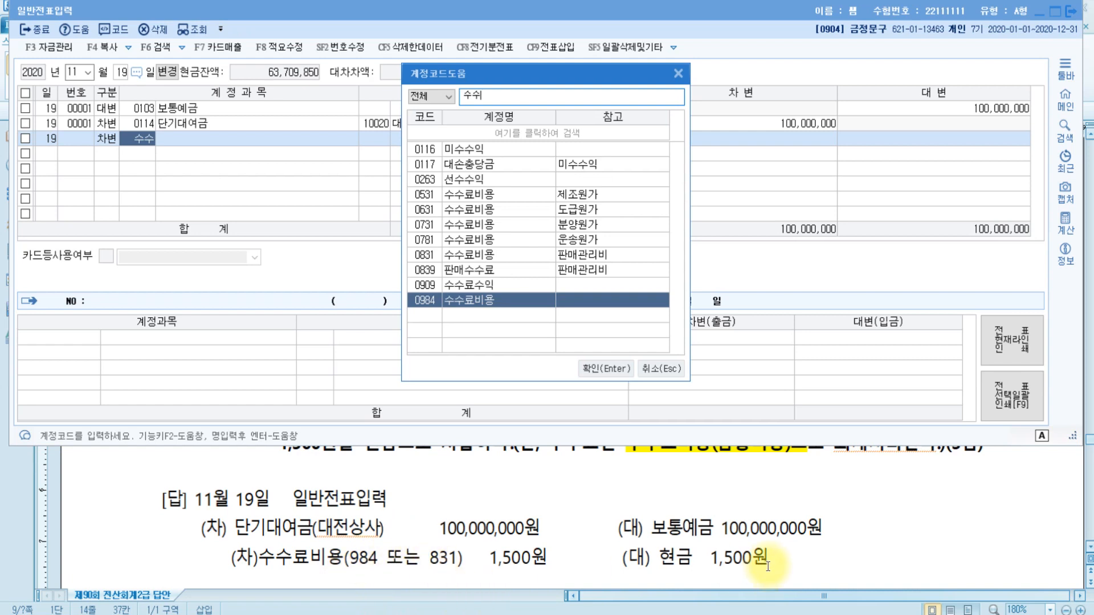
double_click(420, 306)
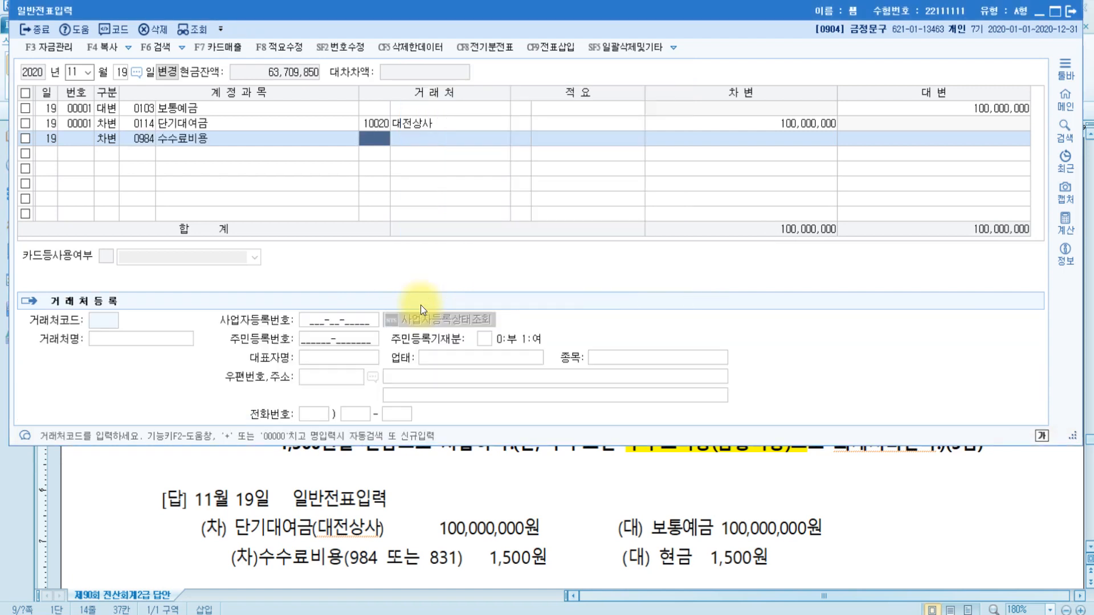
Step: Leave the 수수료비용 line's 거래처 and 적요 blank and set its amount to 1,500
key(Return)
key(Return)
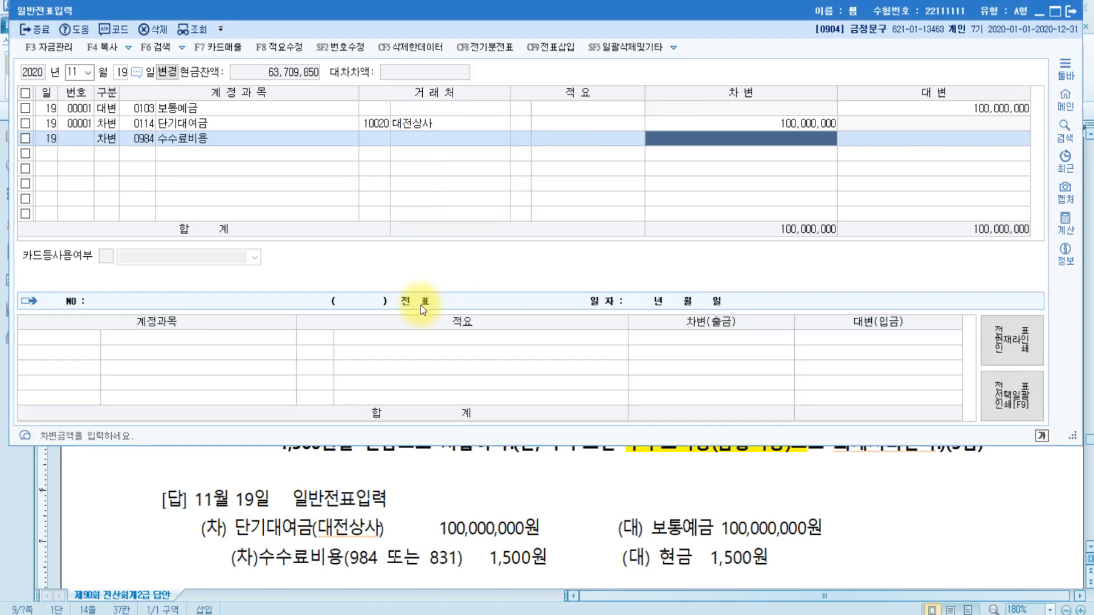
text(1500)
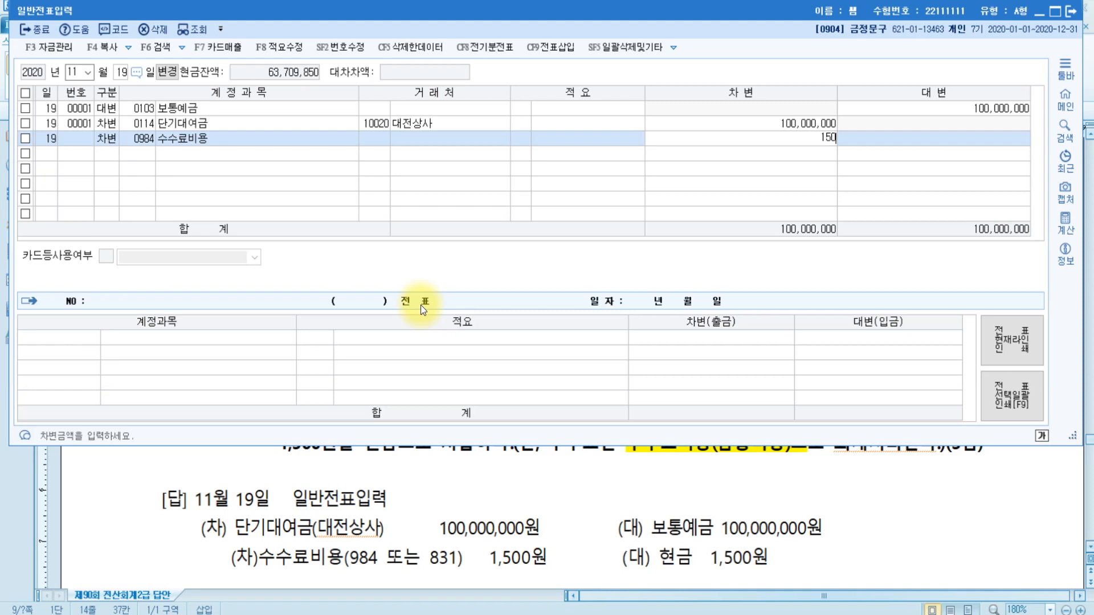
key(Return)
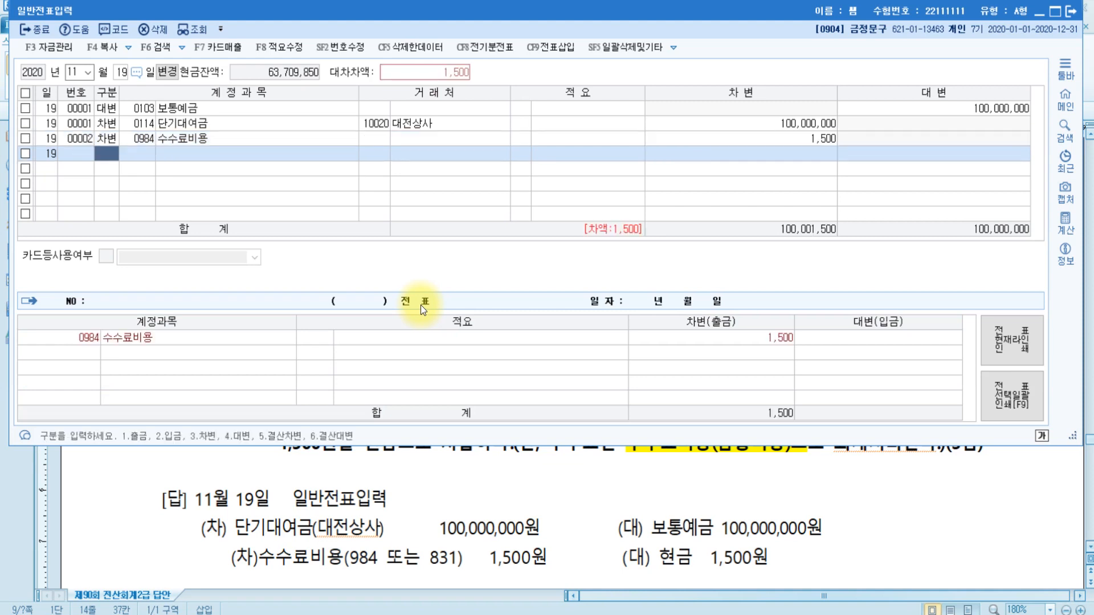
Step: Add a 대변 line for 현금 (0101) with amount 1,500
text(4)
key(Return)
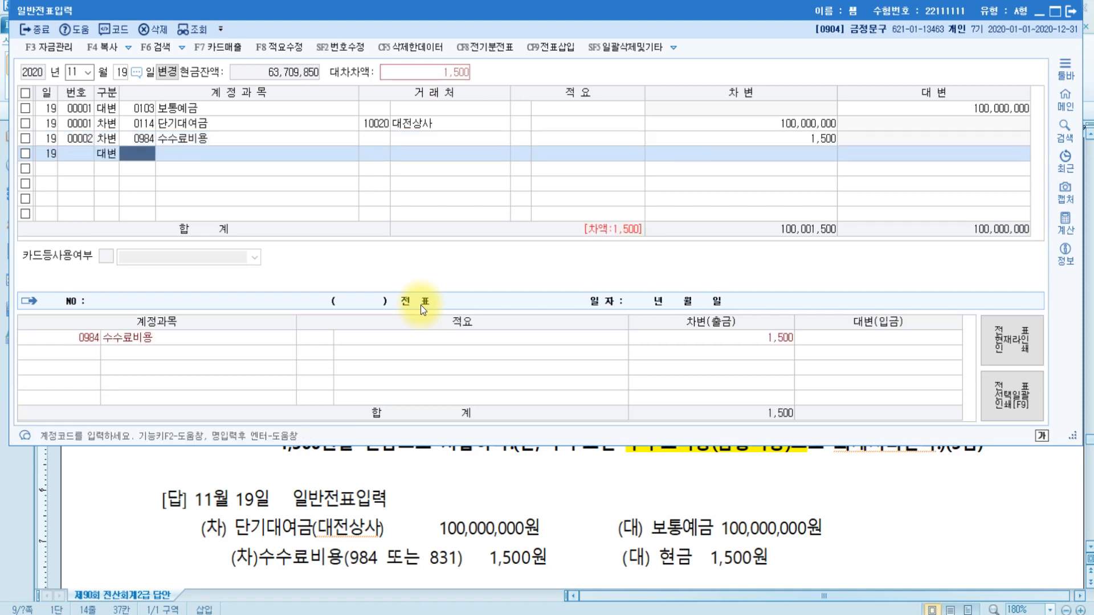
text(101)
key(Return)
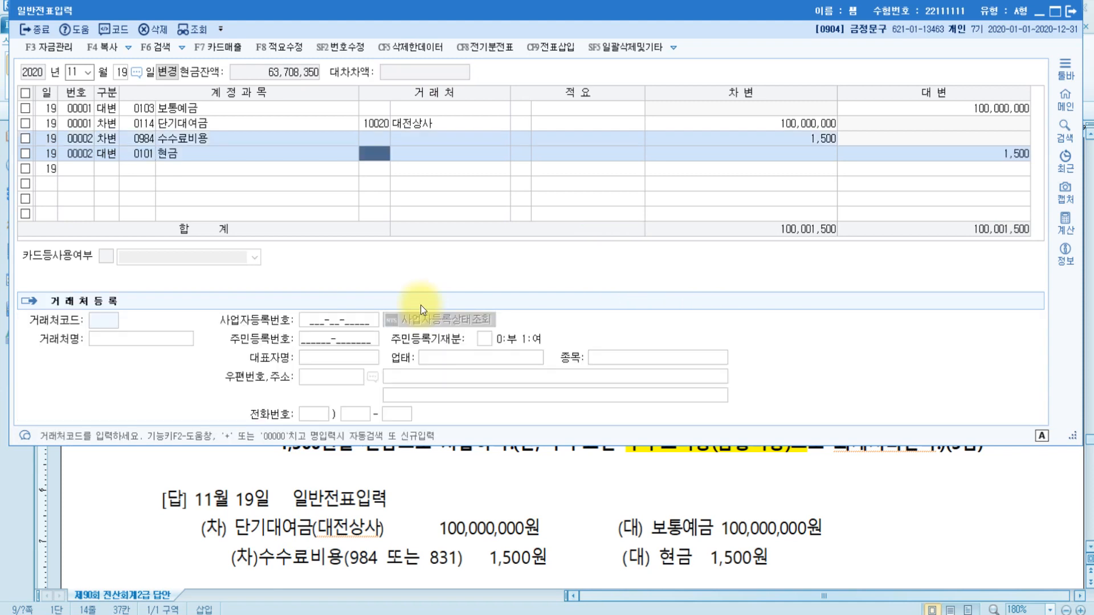
key(Return)
key(Return)
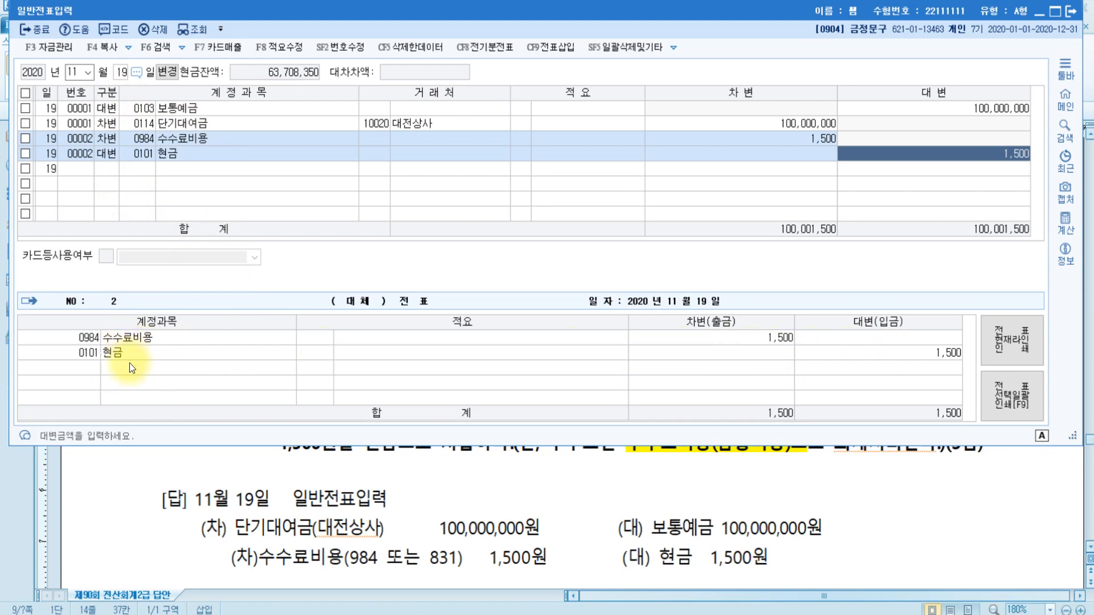
Step: Compare the 11월 19일 lines and their voucher numbers in KcLep with question [6] in the Hangul document
click(200, 108)
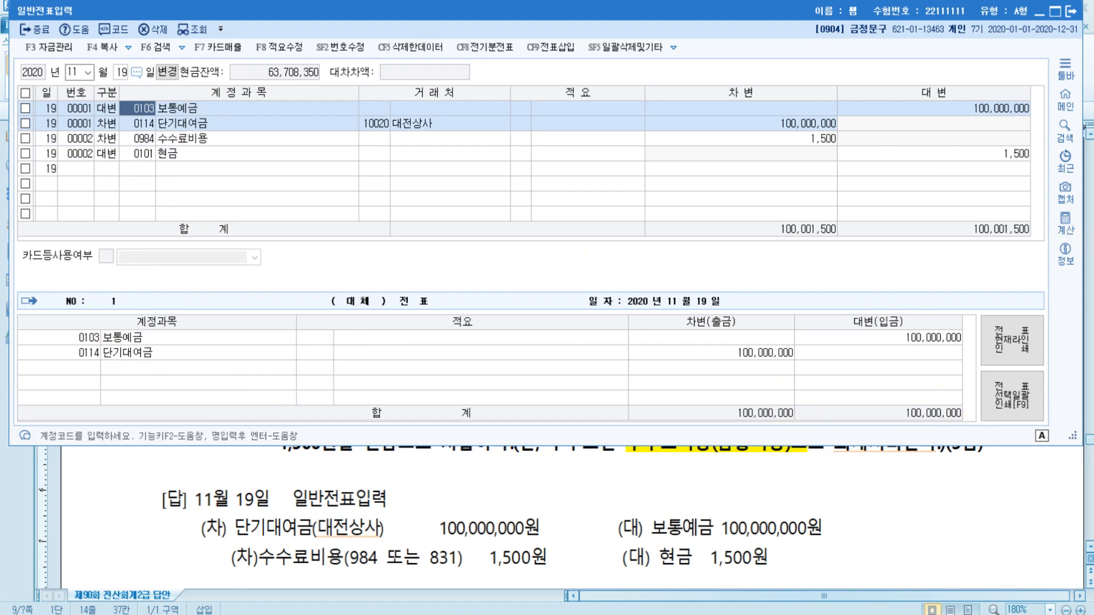
click(641, 497)
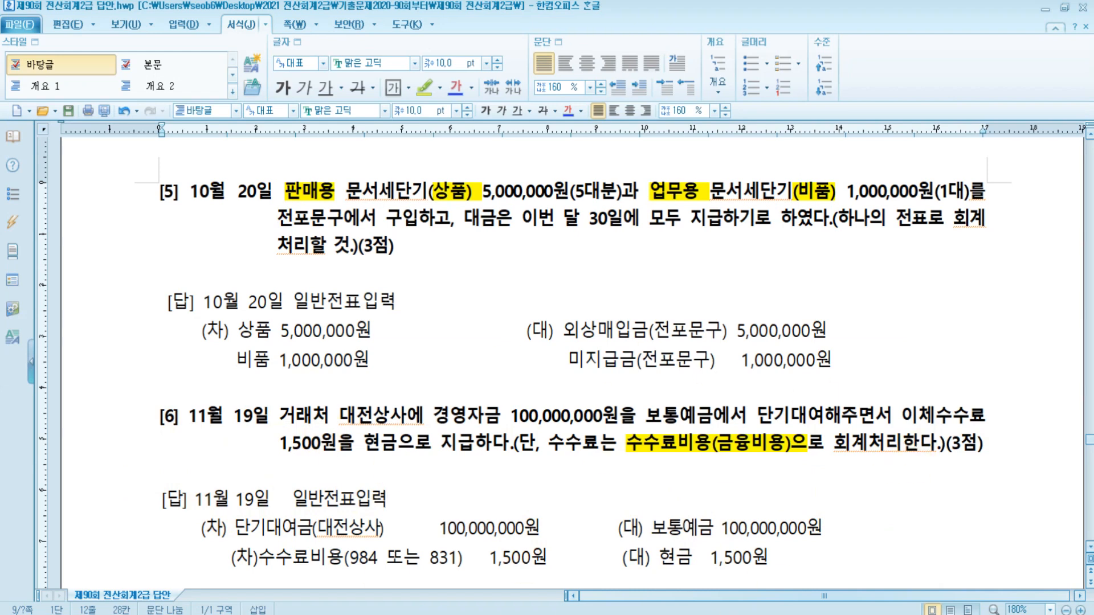
click(664, 614)
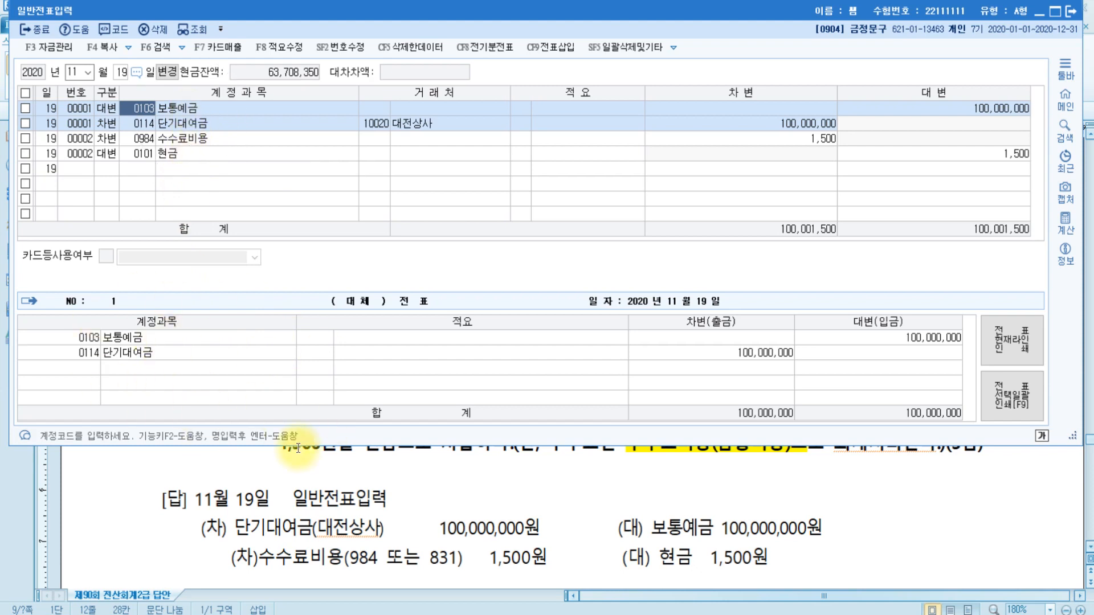
drag(75, 111, 74, 159)
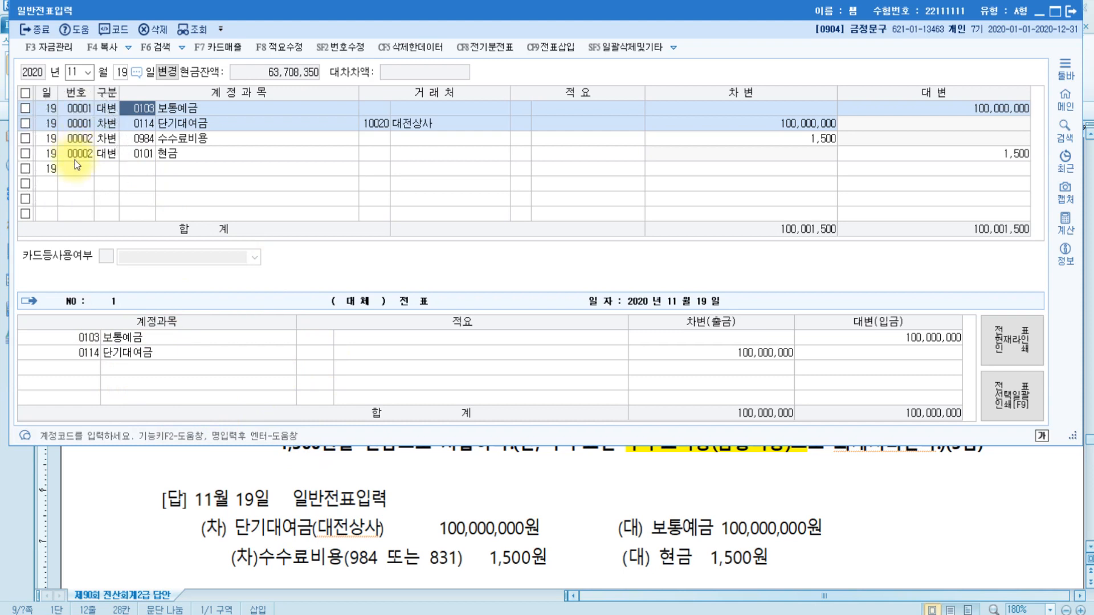
Step: Use 번호수정 to set the voucher number of the 11월 19일 수수료비용 and 현금 lines to 1
click(88, 137)
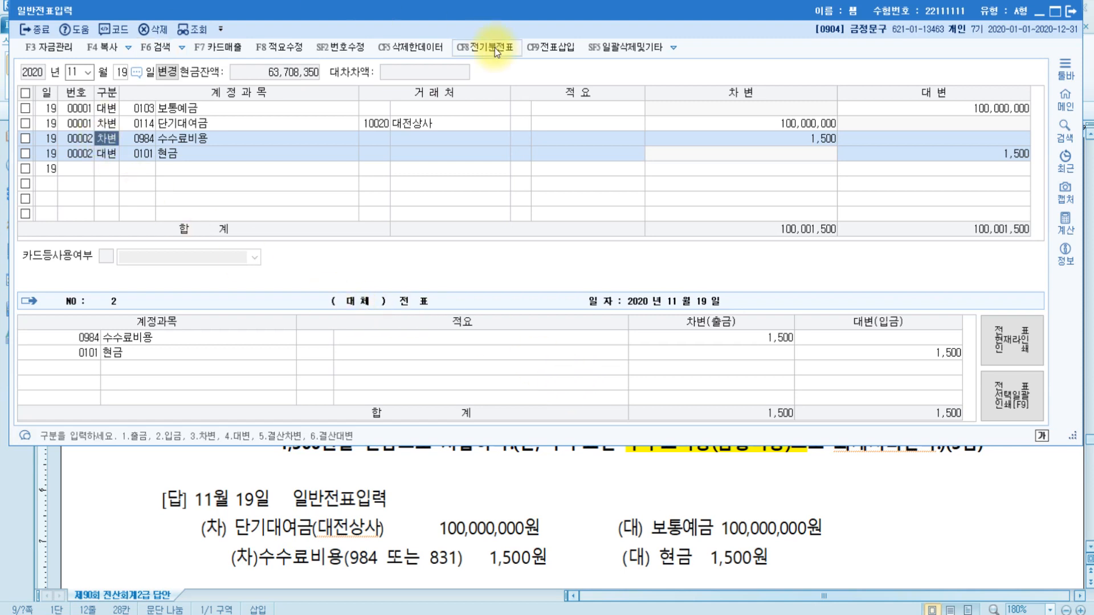
click(341, 54)
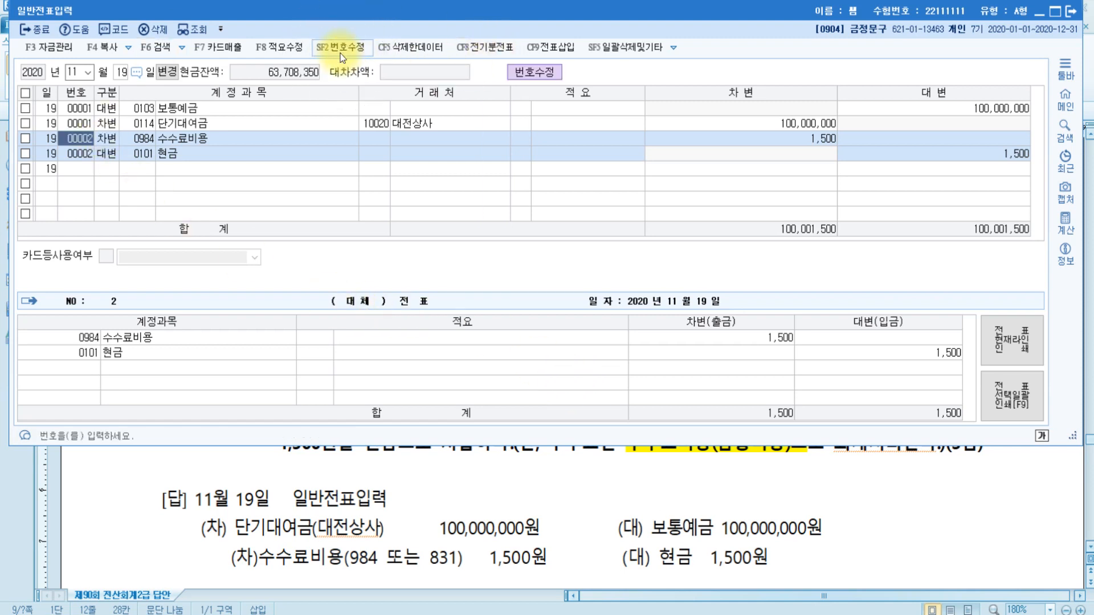
click(86, 140)
text(1)
key(Return)
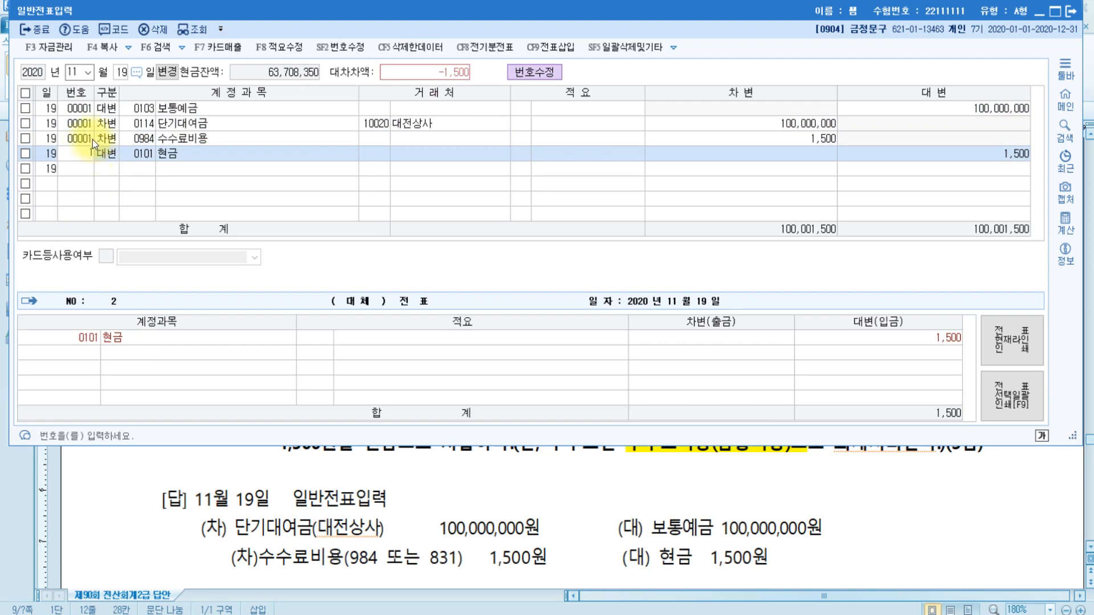
text(1)
key(Return)
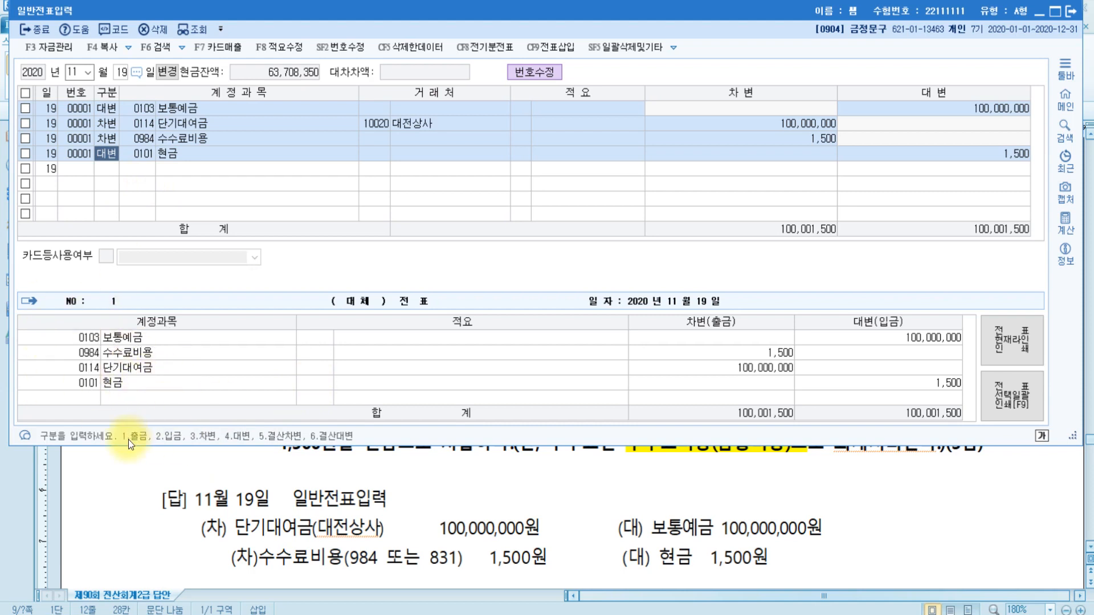
click(347, 50)
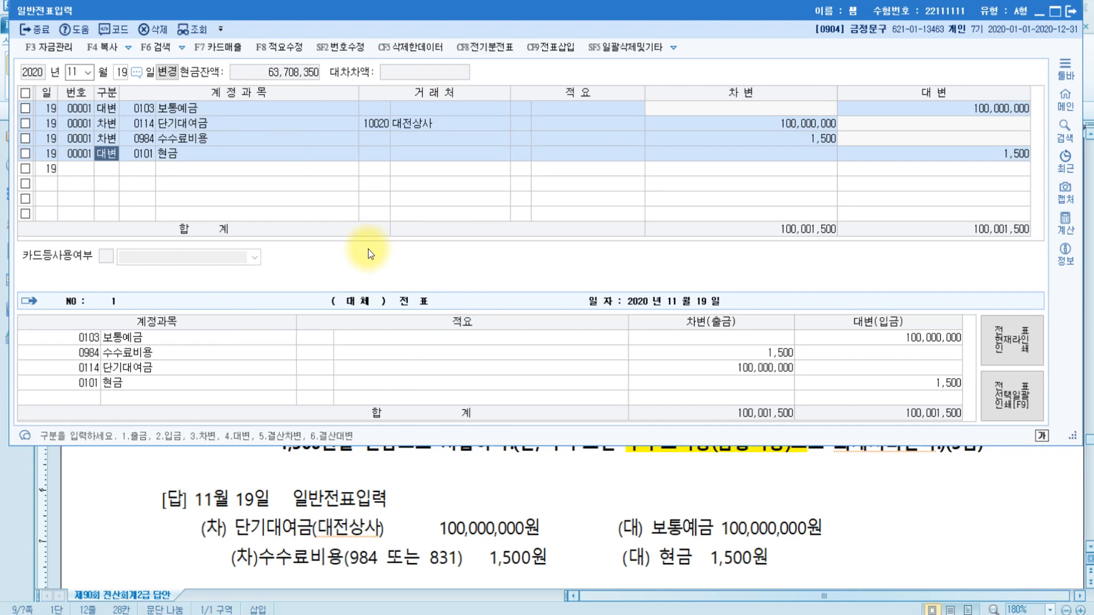
Step: Switch to the Hangul document and highlight "[7] 12월 12일" at the start of question [7] in yellow
click(547, 474)
scroll(548, 474, down, 5)
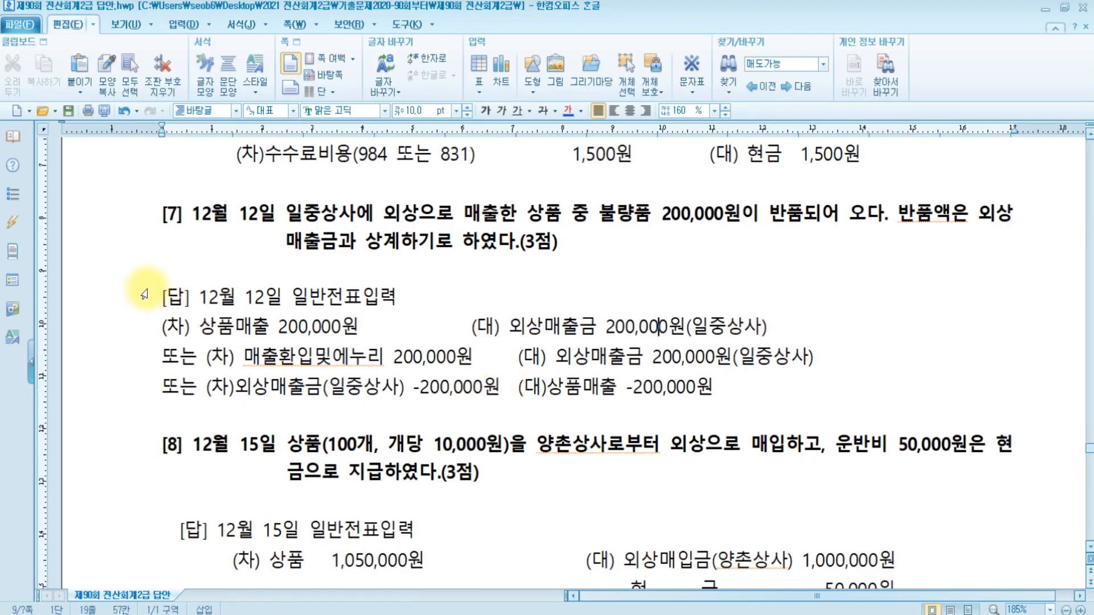
drag(160, 213, 276, 213)
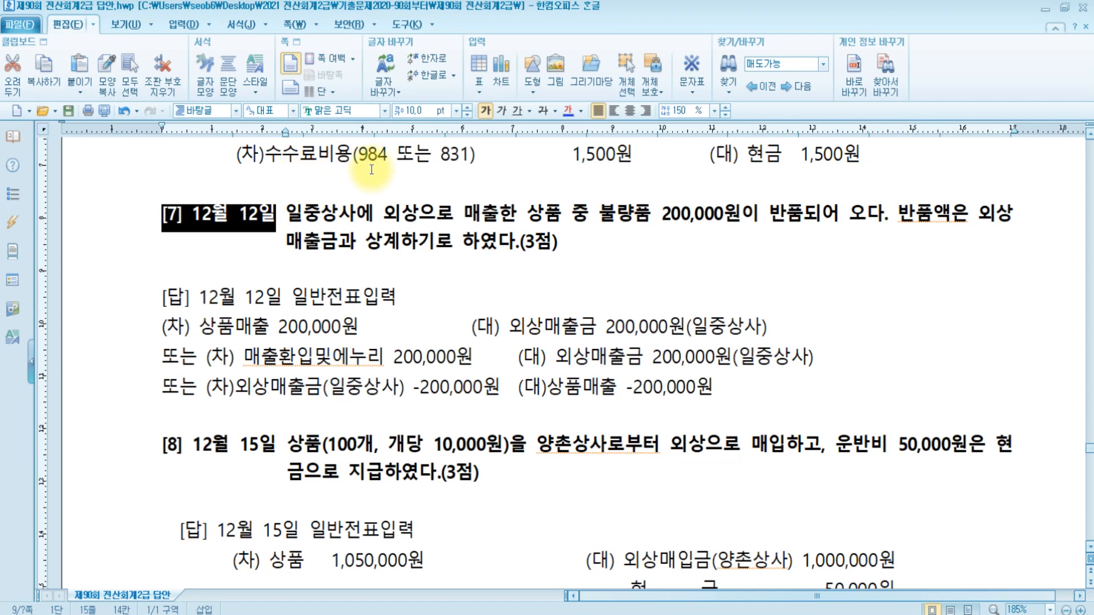
click(244, 26)
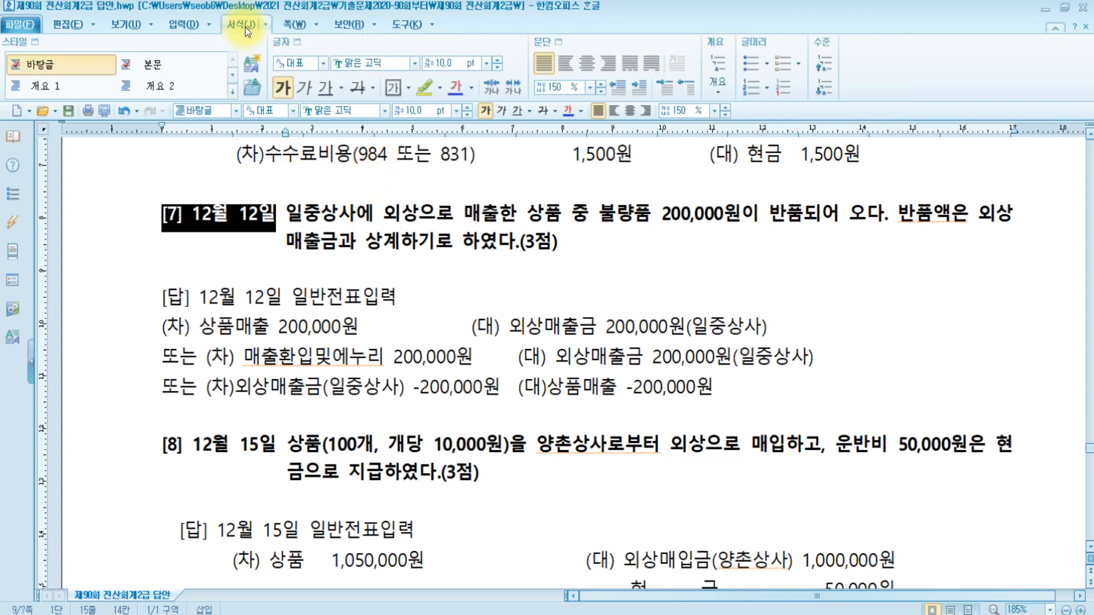
click(424, 86)
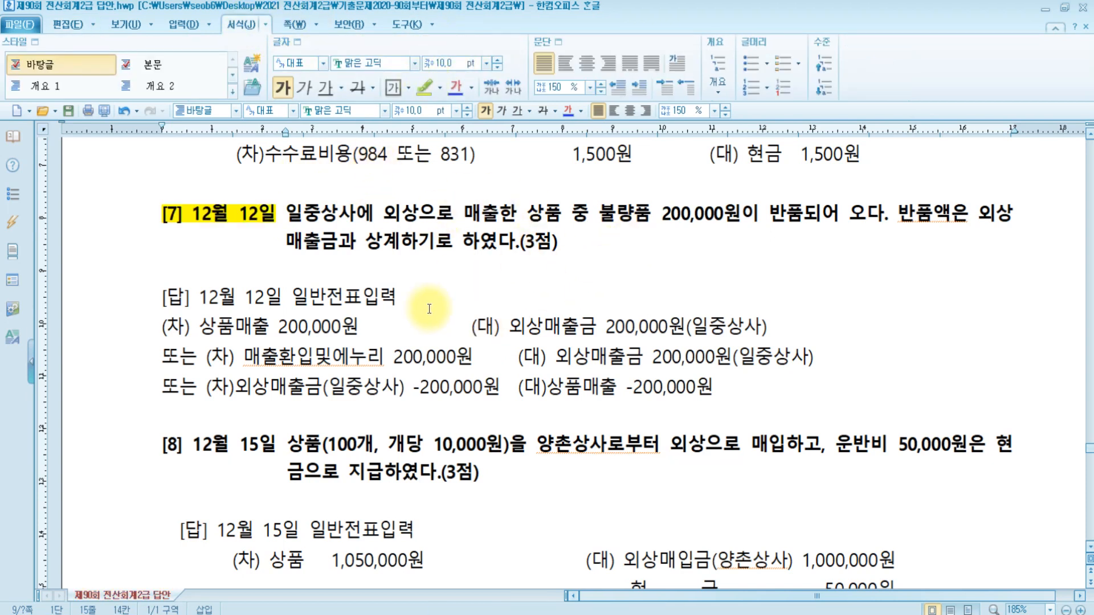
Step: Switch to Paint and restore question [7]'s prepared notes: the 매출시 entry, crossed arrows, and the 12/31 entry 상품매출 200,000 / 외상매출금 200,000
click(363, 614)
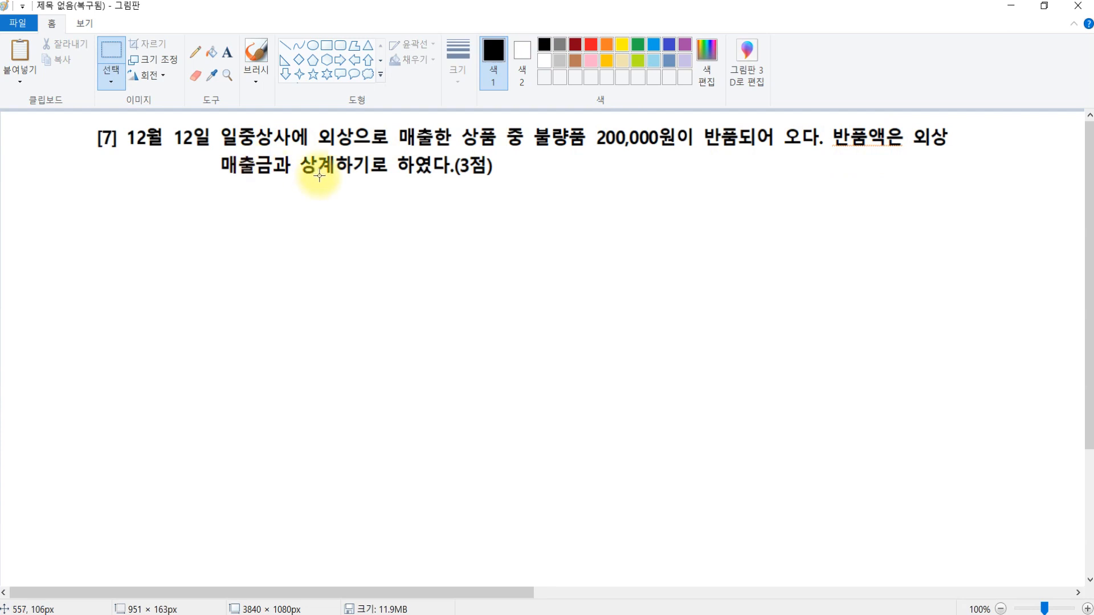
key(ctrl+z)
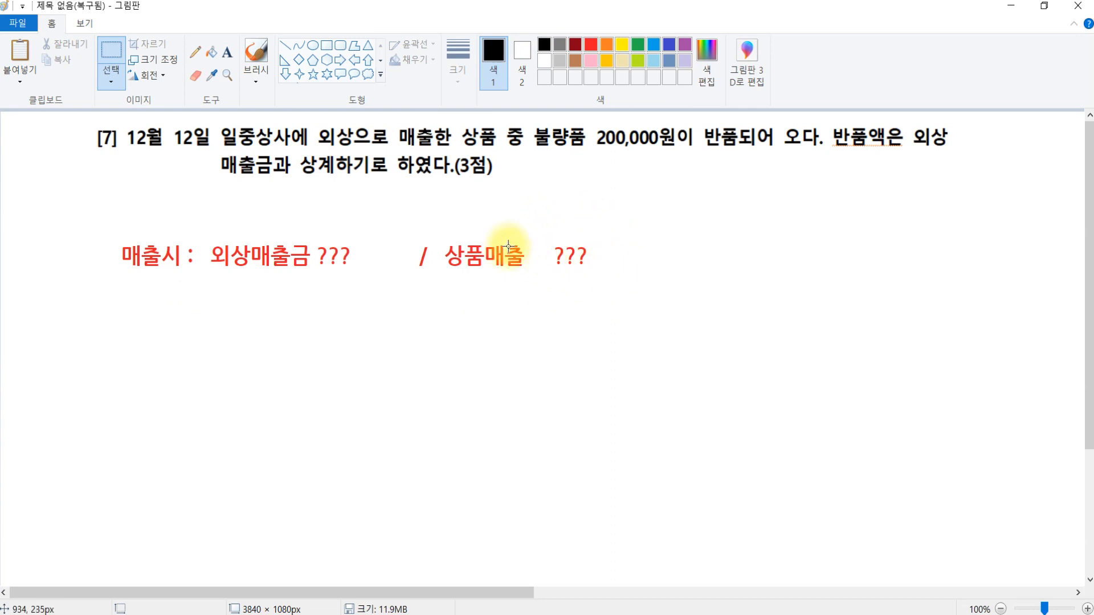
click(266, 271)
click(266, 271)
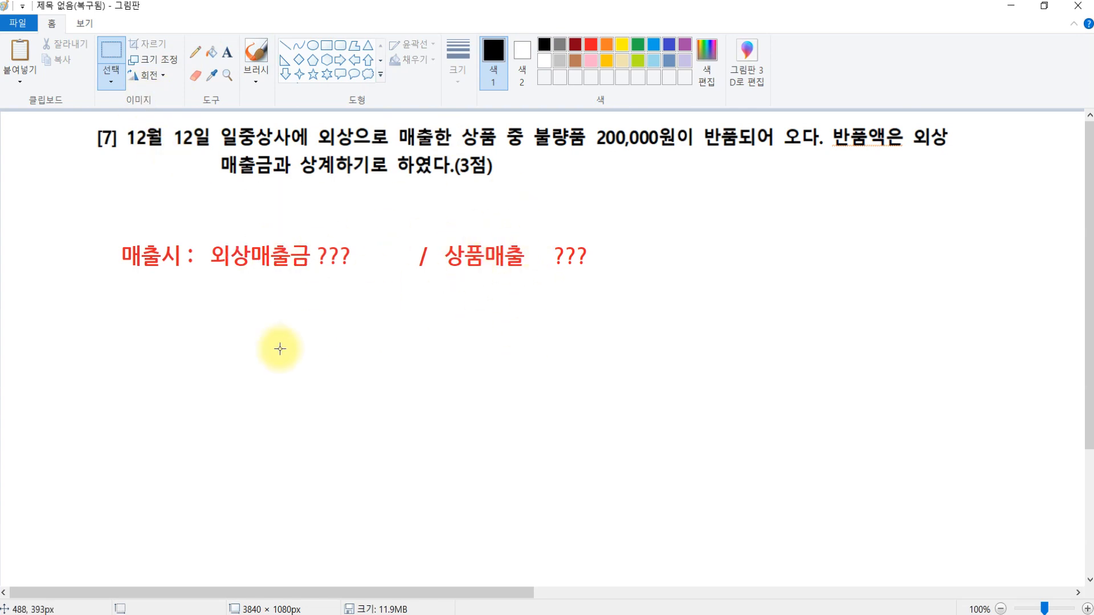
key(ctrl+y)
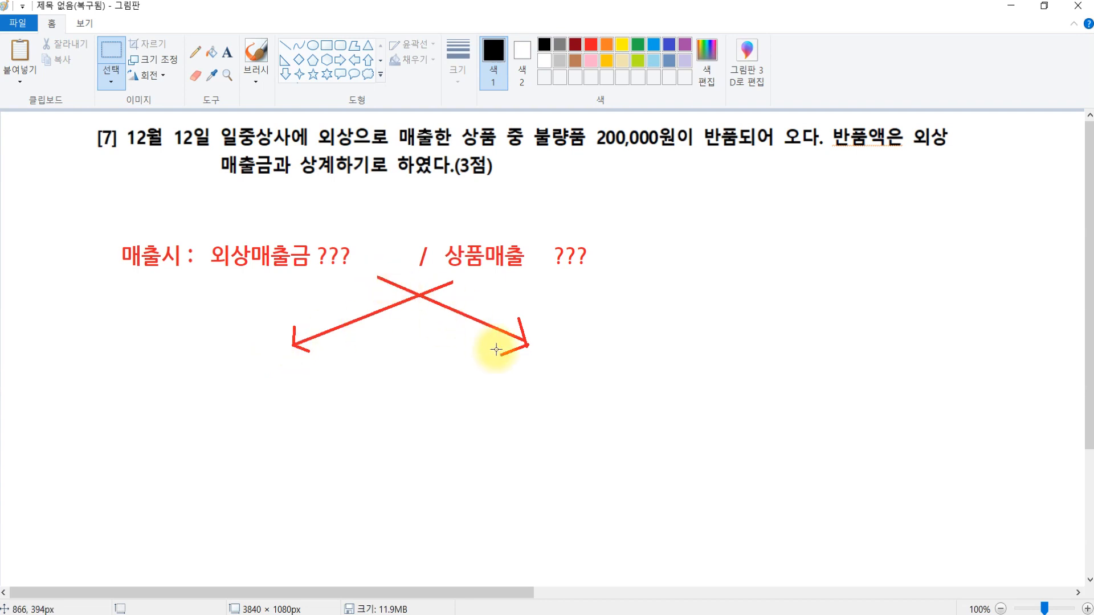
key(ctrl+y)
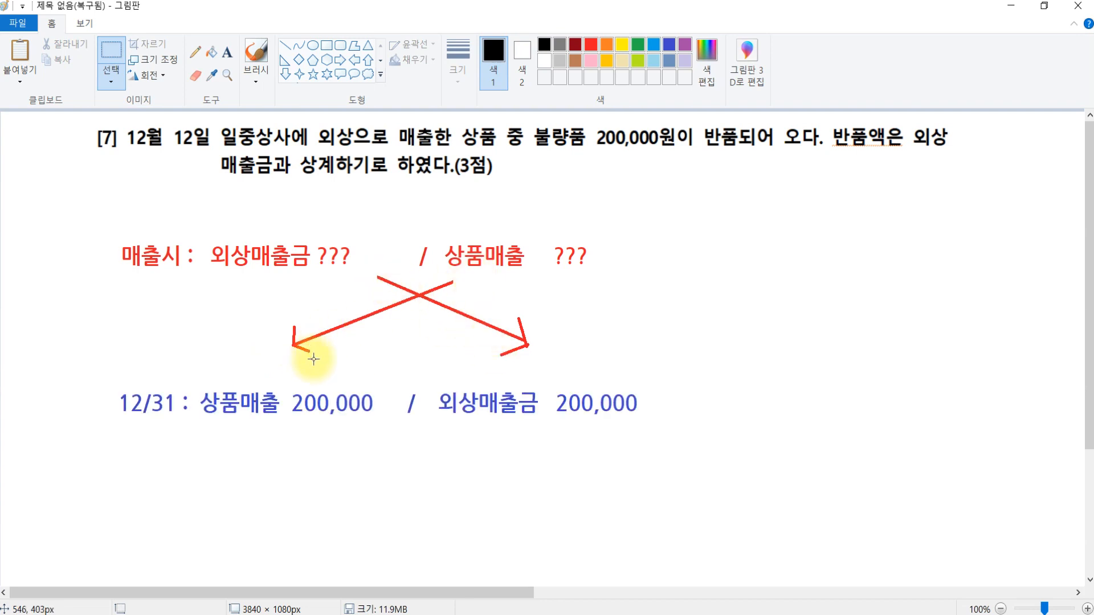
click(518, 405)
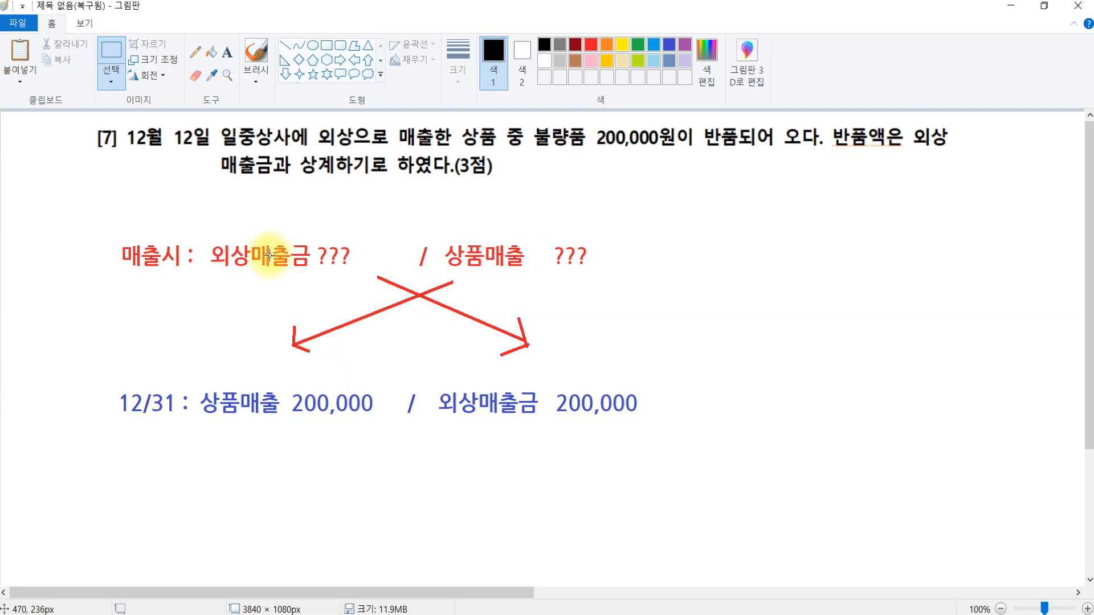
click(505, 387)
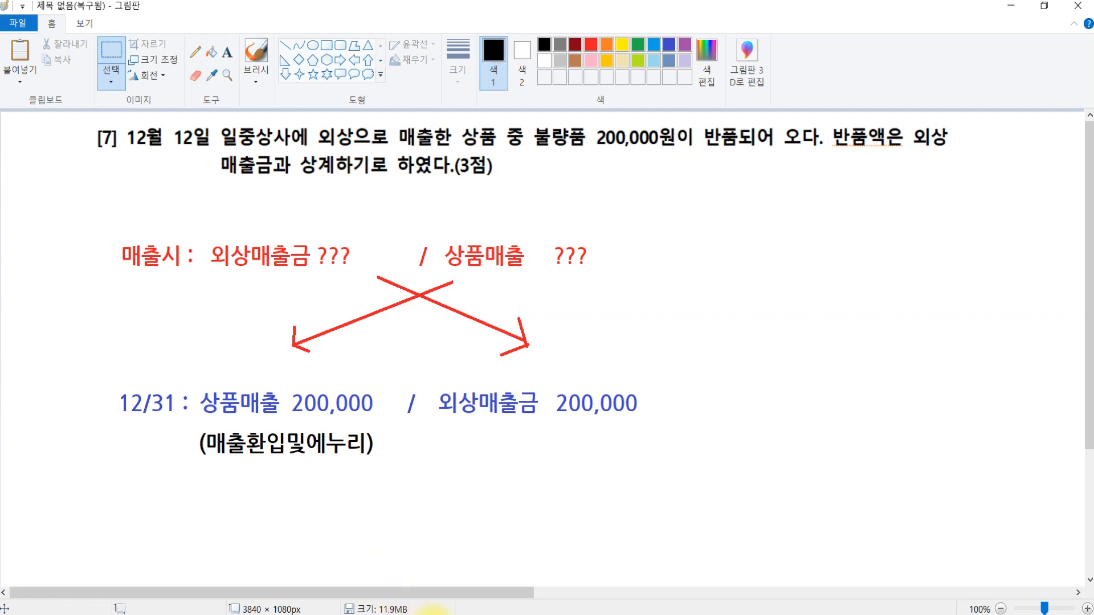
Step: Switch to the Hangul answer document and delete question [7]'s third alternative entry, the line with the -200,000원 amounts
mouse_move(433, 611)
click(340, 572)
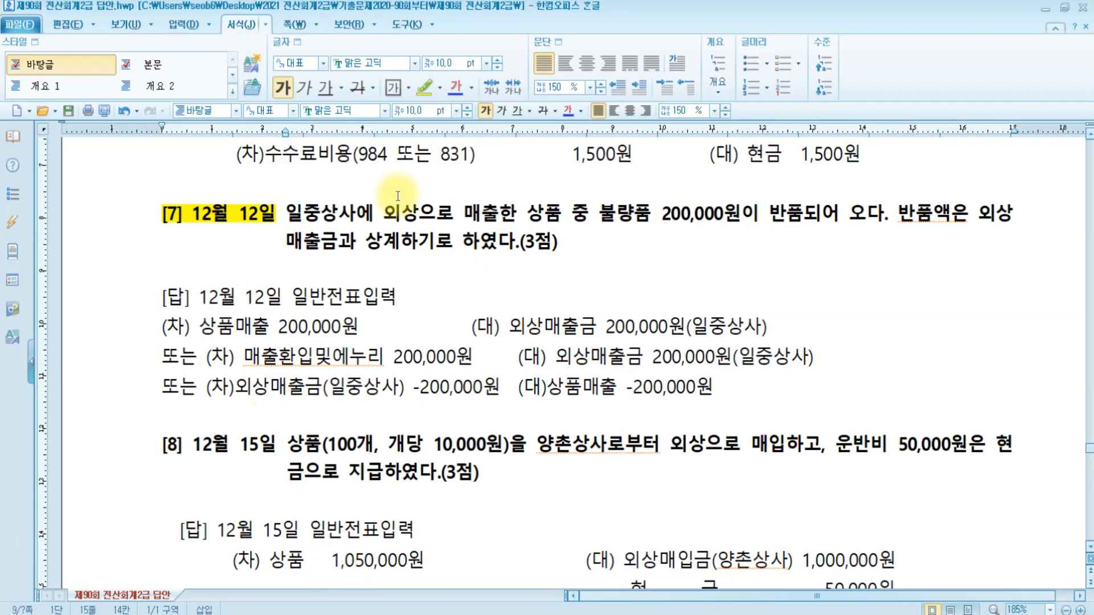
drag(200, 328, 791, 336)
drag(234, 358, 736, 359)
click(763, 408)
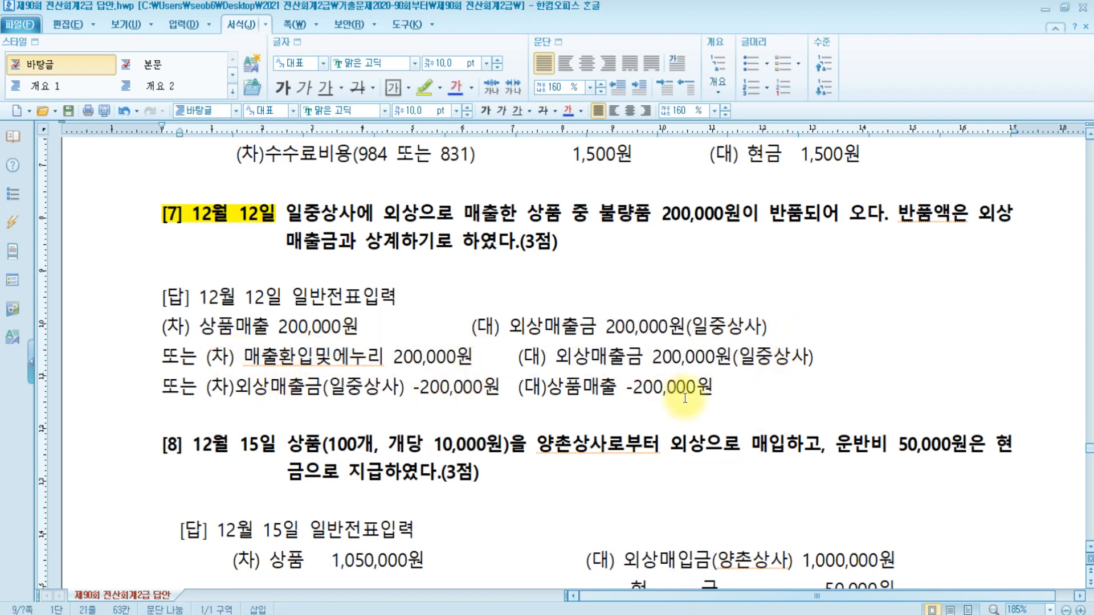
drag(735, 391, 126, 386)
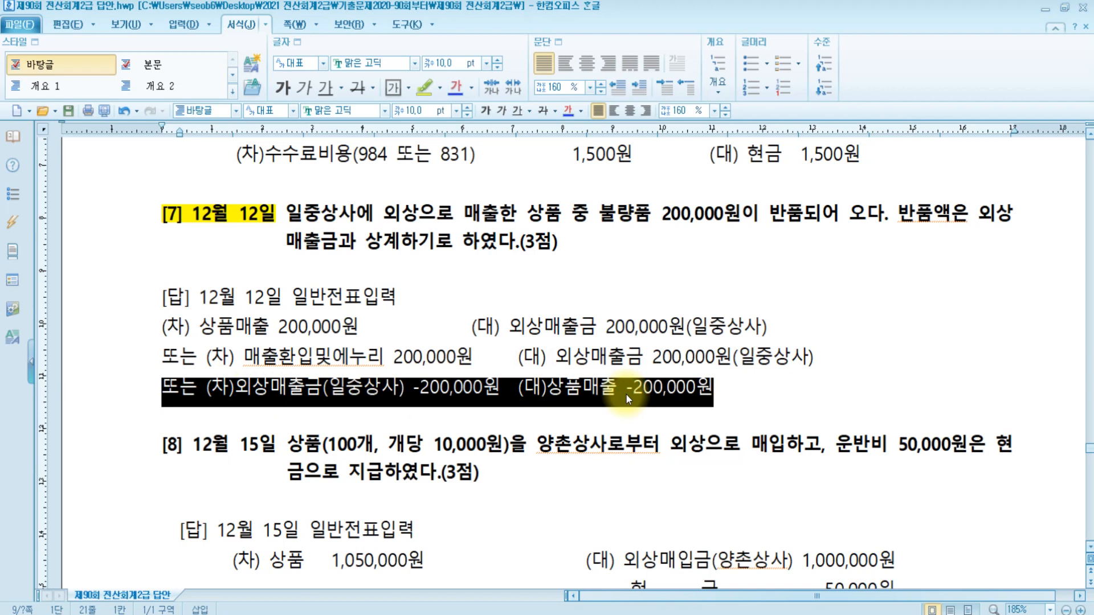
key(Delete)
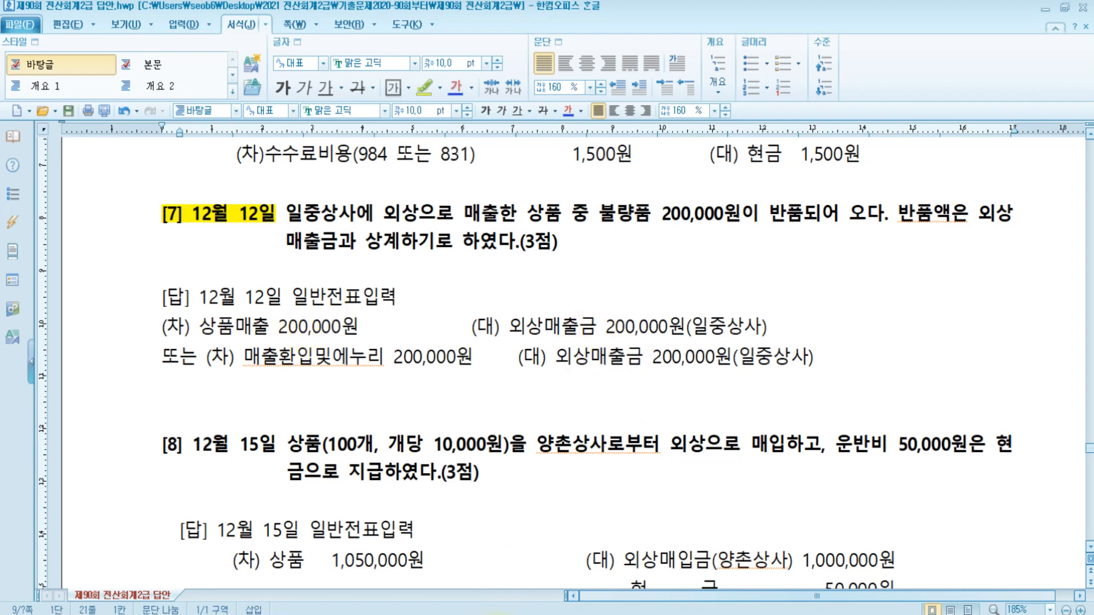
Step: Switch to the general voucher entry window (일반전표입력) and start a 차변 line dated month 12, day 12
key(alt+Tab)
text(12)
key(Return)
text(12)
key(Return)
text(3)
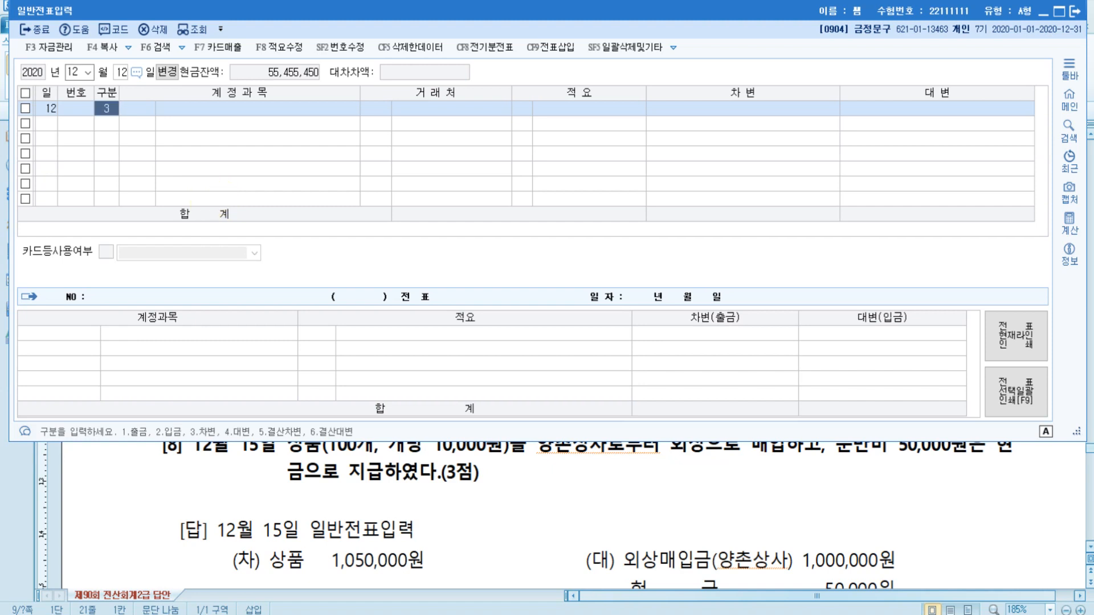
key(Return)
text(tkd)
key(Return)
text(vn)
key(BackSpace)
key(BackSpace)
key(BackSpace)
key(BackSpace)
key(BackSpace)
key(Hangul)
text(상품)
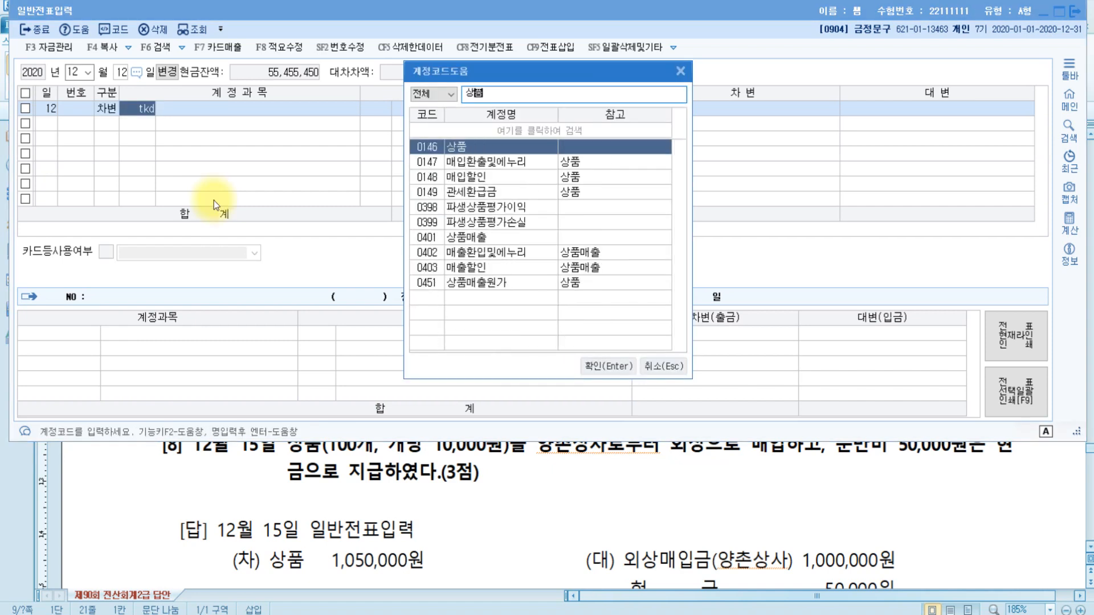
key(Return)
key(shift+Tab)
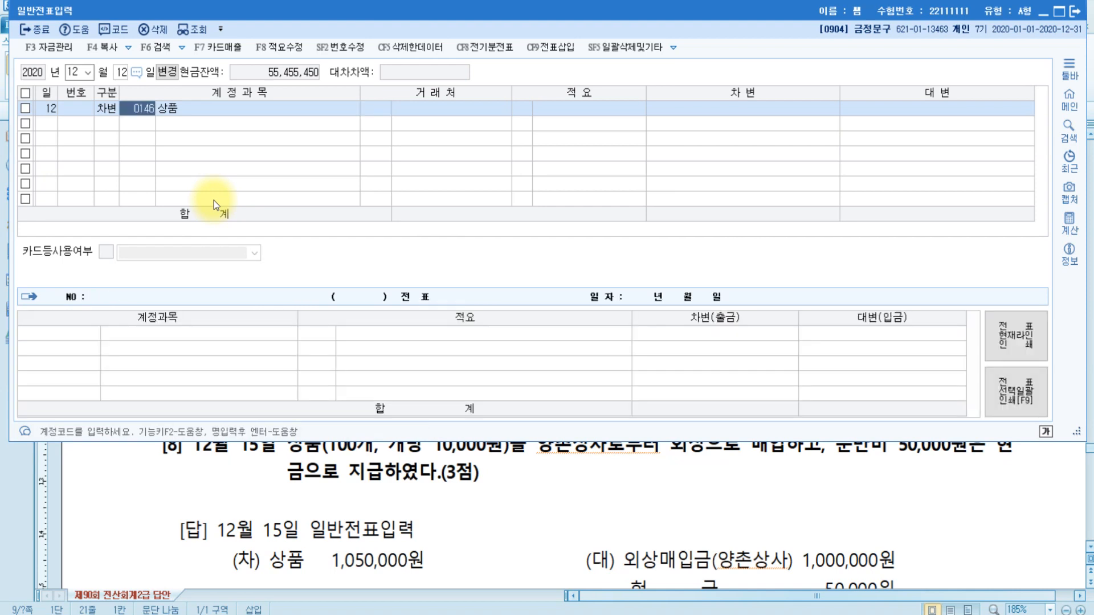
text(상품)
key(Return)
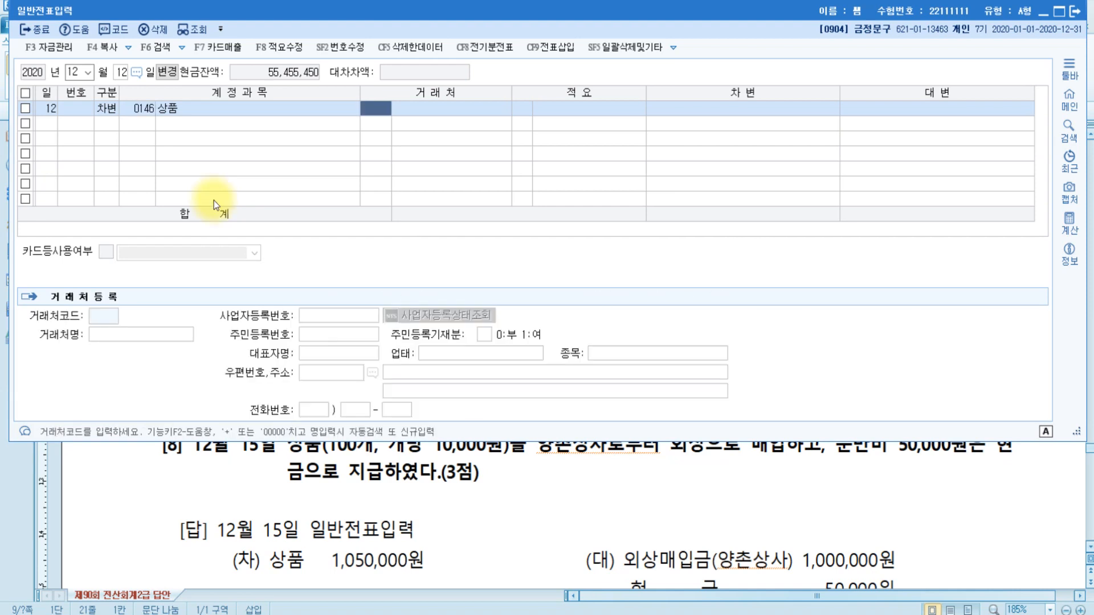
Step: Set the debit line's account to 상품매출 (0401) and enter a debit amount of 200,000
key(shift+Tab)
text(상품매)
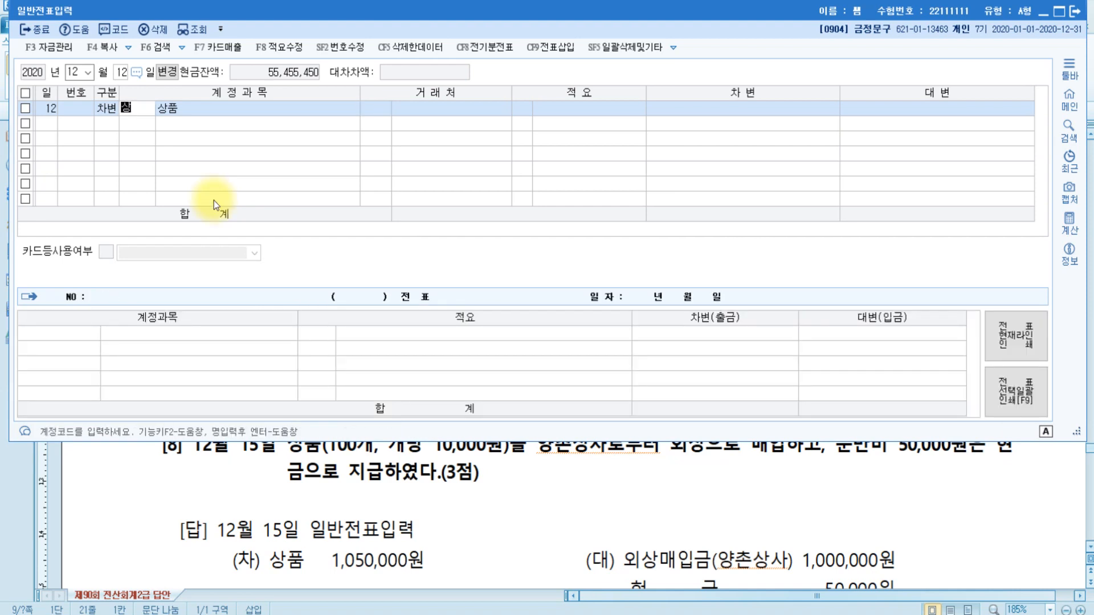
key(Return)
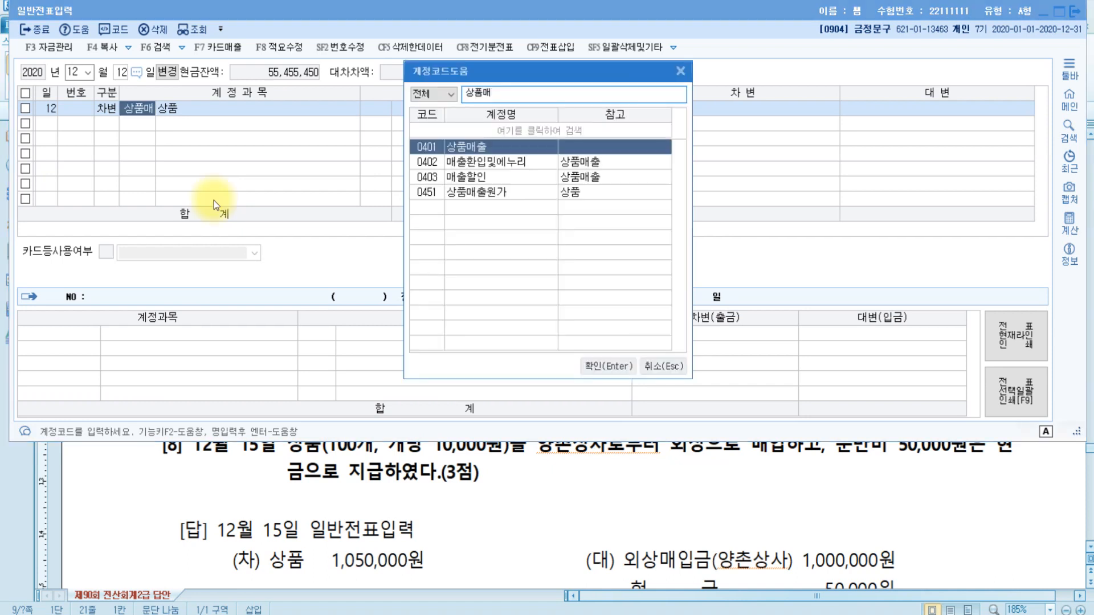
key(Return)
key(Return)
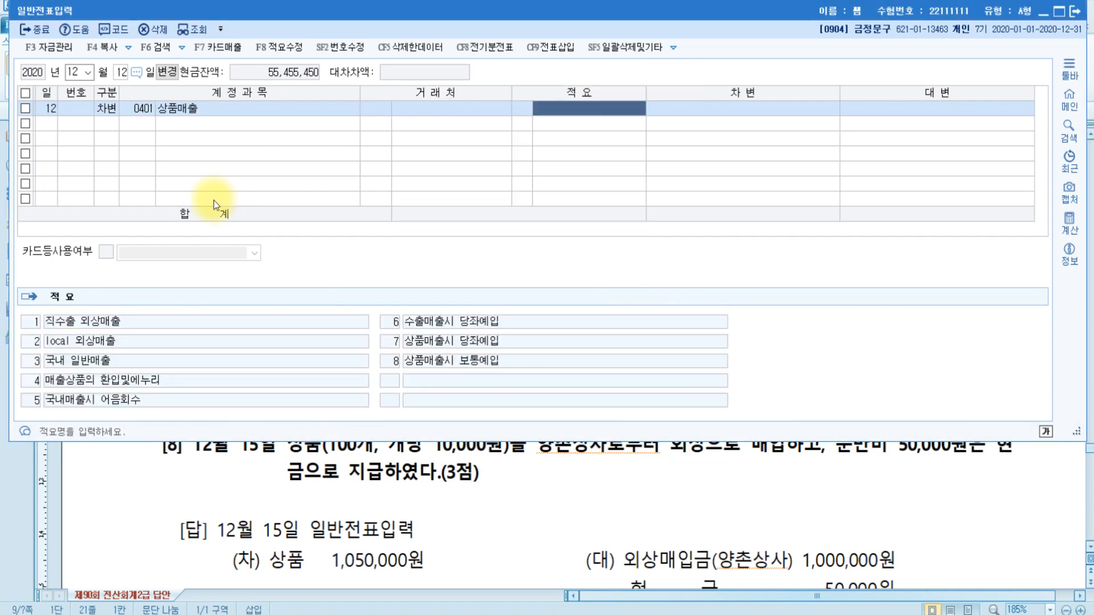
key(Return)
text(200000)
key(Return)
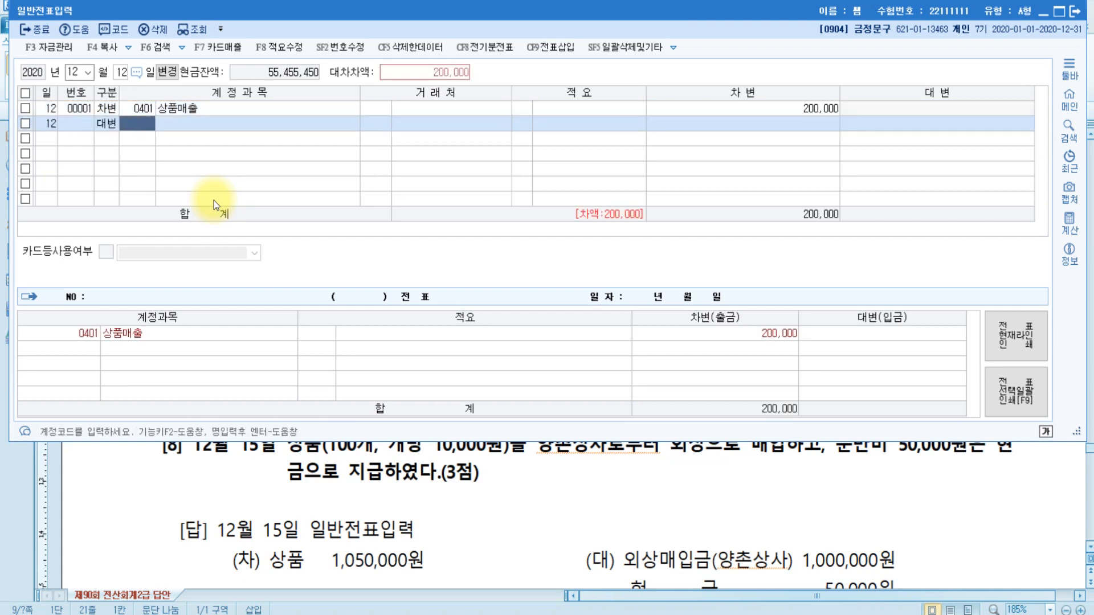
Step: Complete the credit line with account 외상매출금 (0108), amount 200,000 and counterparty 일중상사
text(외상)
key(Return)
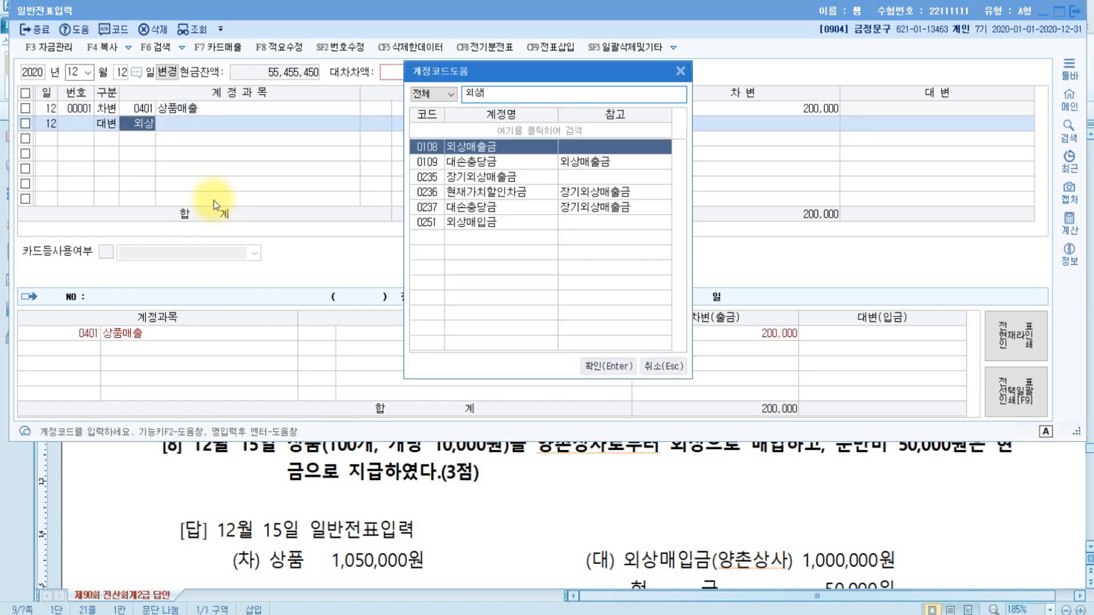
key(Return)
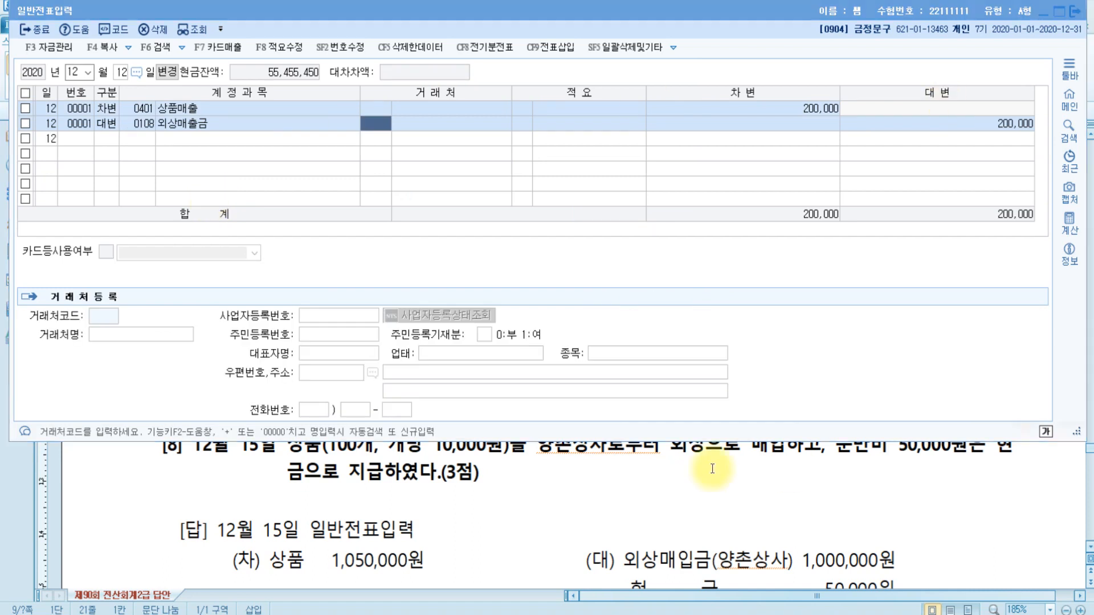
click(531, 477)
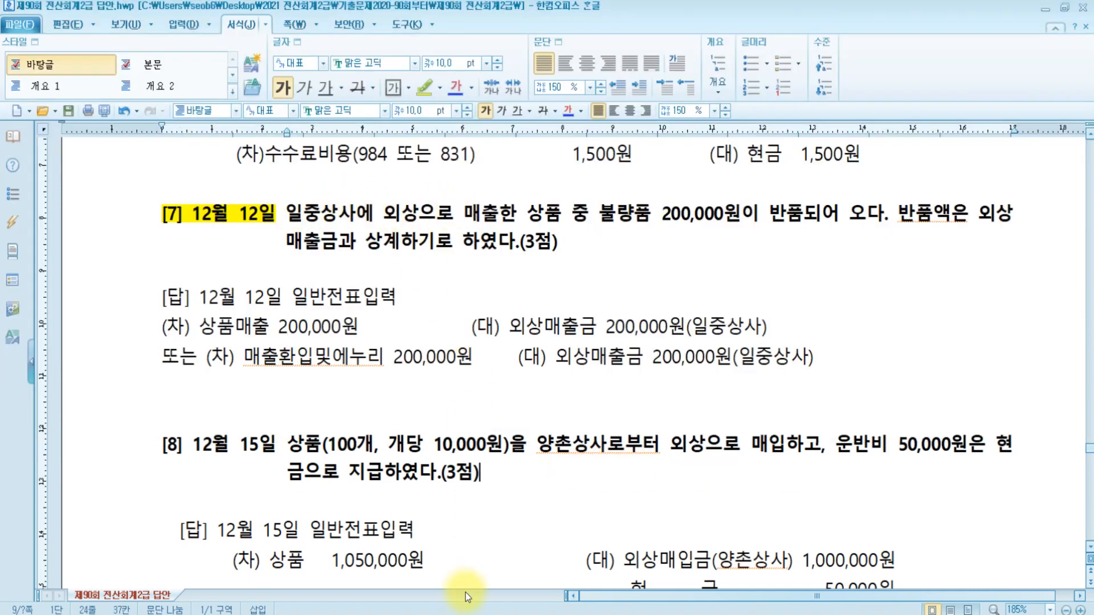
key(alt+Tab)
text(일중)
key(Return)
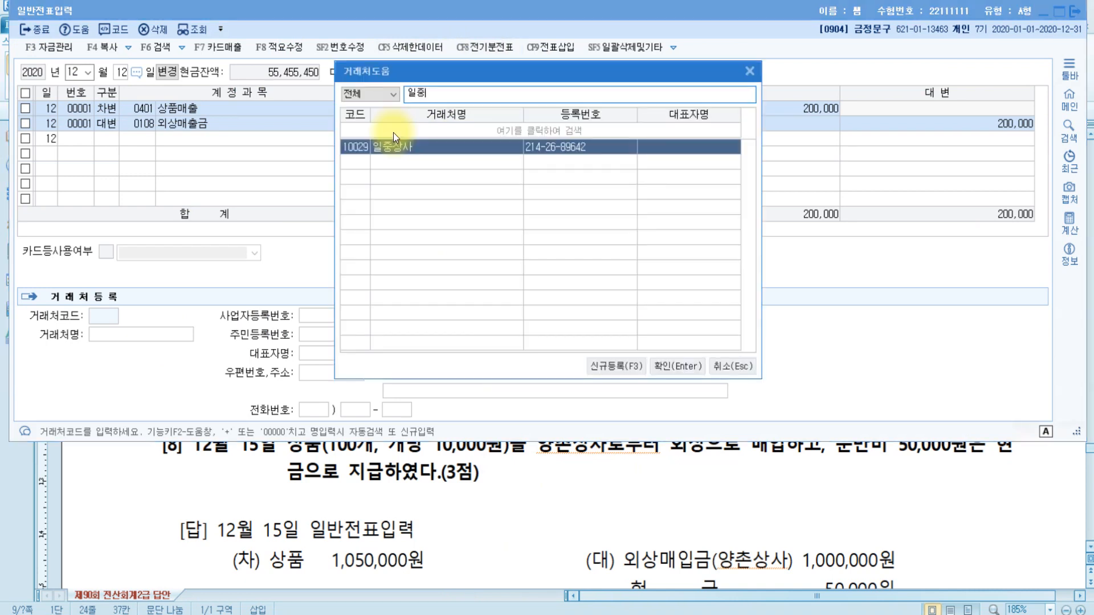
key(Return)
key(Return)
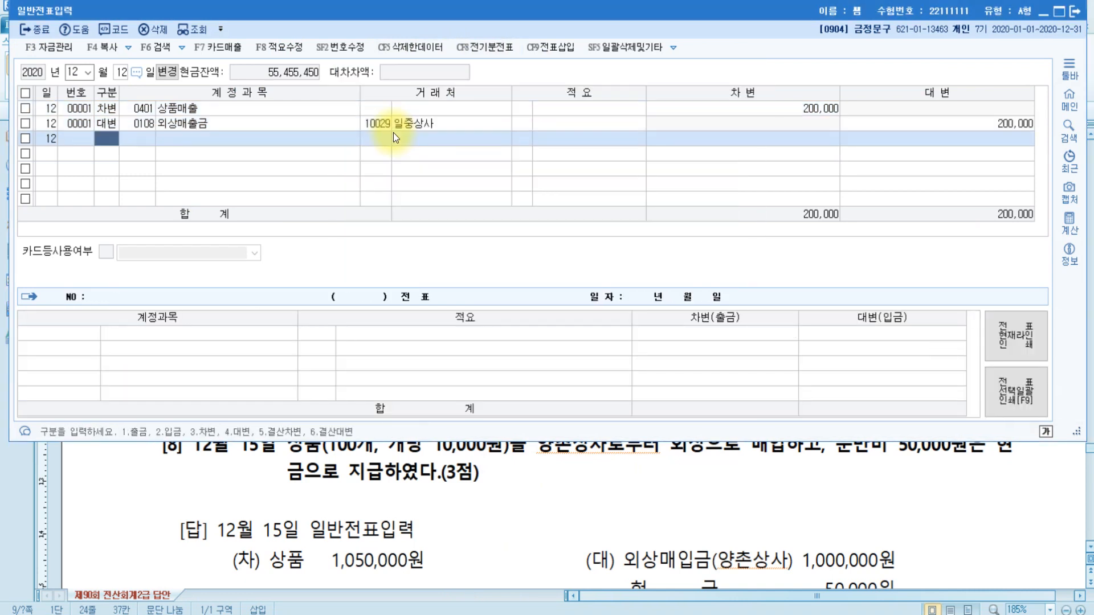
Step: Change the debit line's account to 매출환입및에누리 (0402), the one that belongs to 상품매출
key(Up)
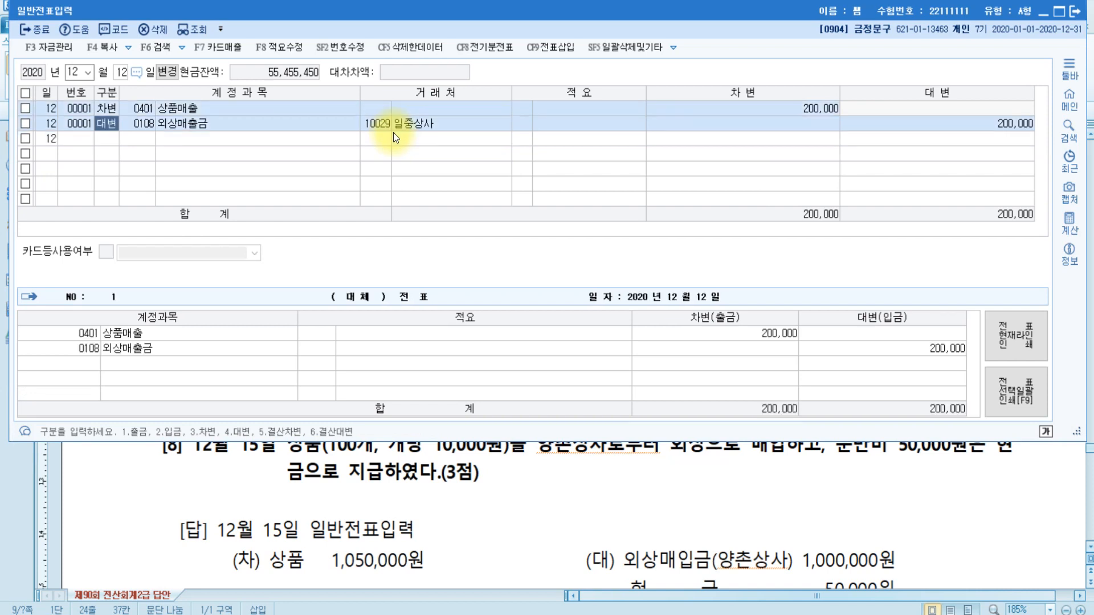
click(130, 111)
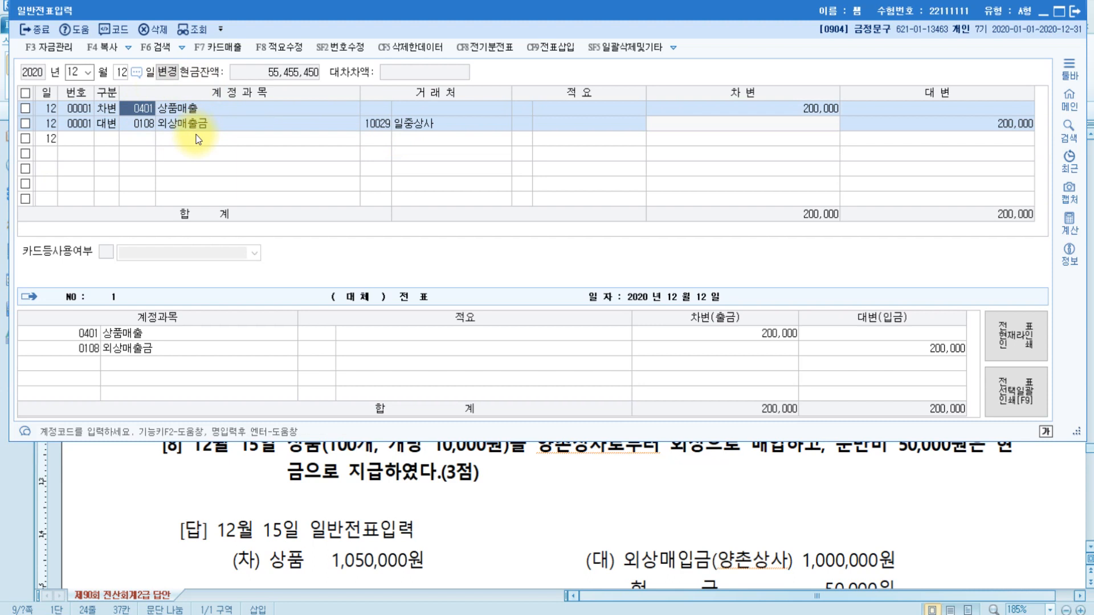
text(매출원)
key(Return)
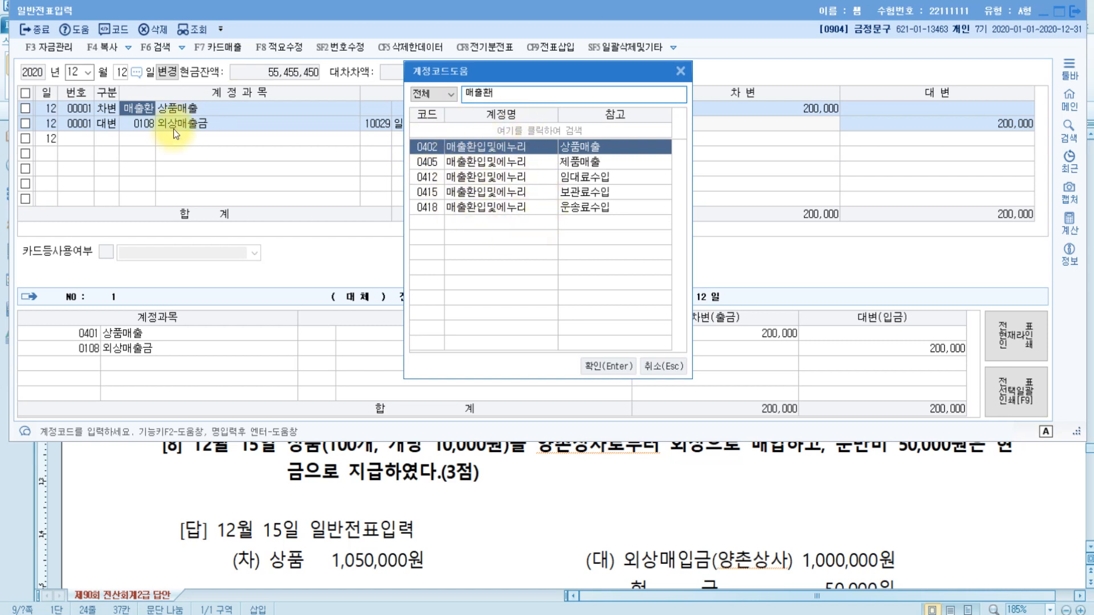
click(612, 150)
click(467, 147)
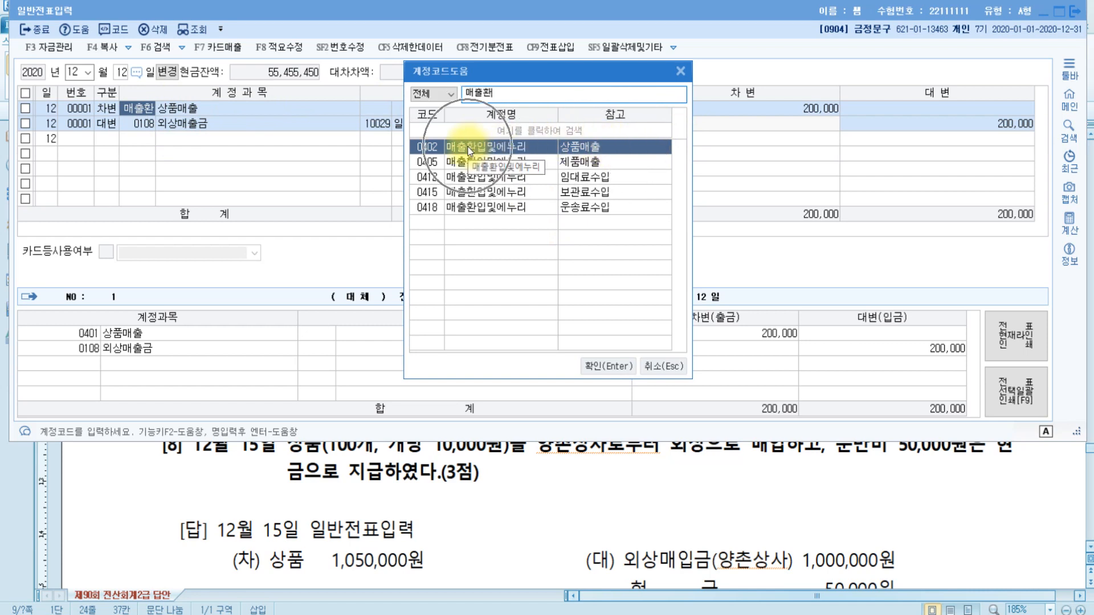
double_click(517, 149)
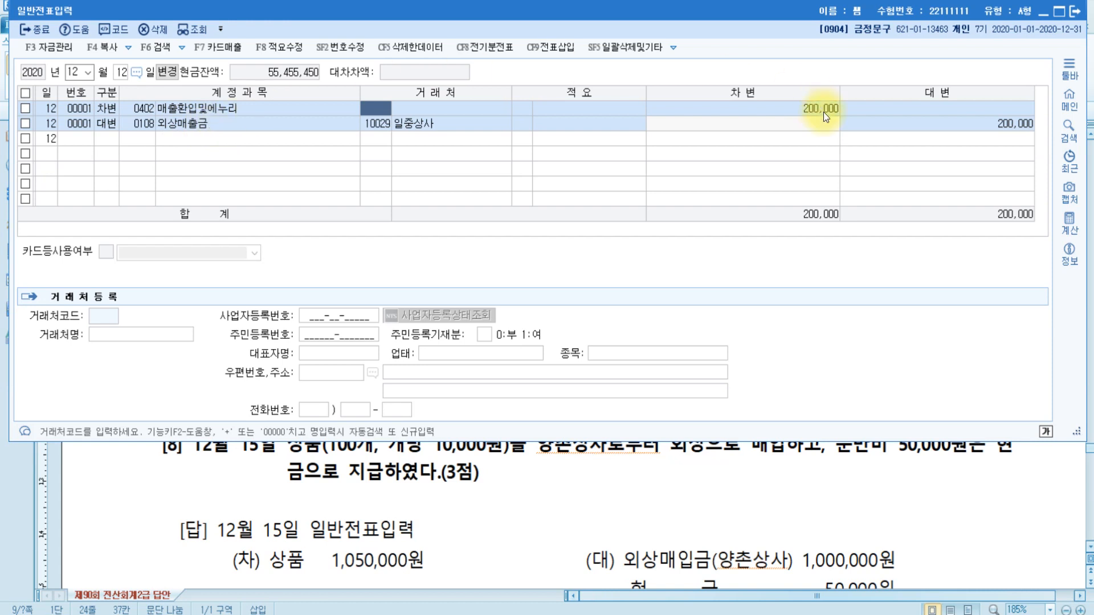
click(974, 121)
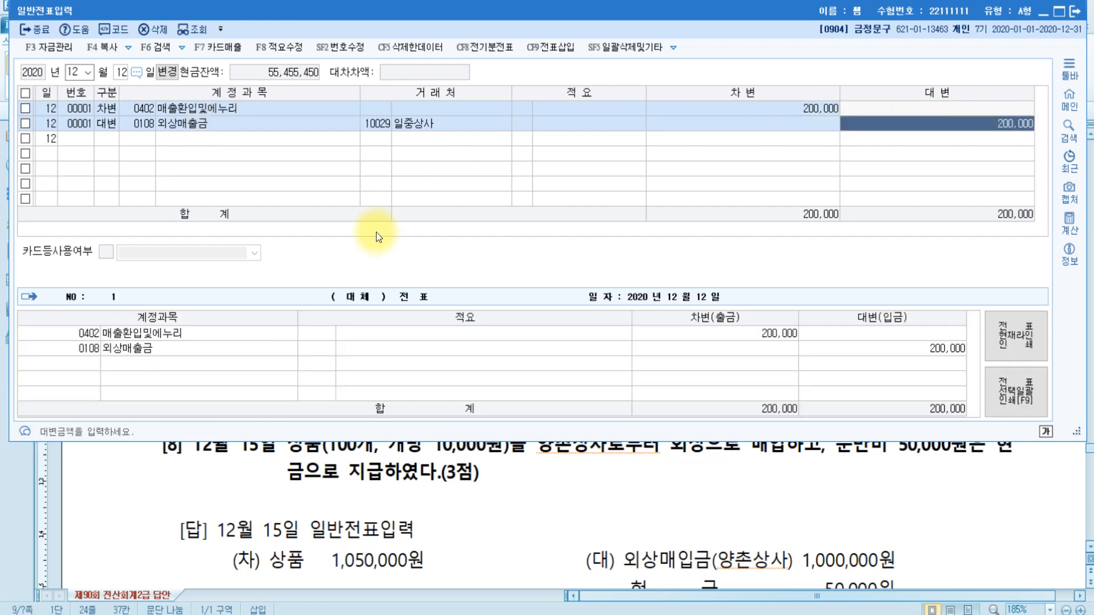
Step: Examine question [8]'s December 15 credit purchase, freight cost and answer entry in the Hangul document, and return to the voucher entry window
click(326, 532)
scroll(326, 532, down, 3)
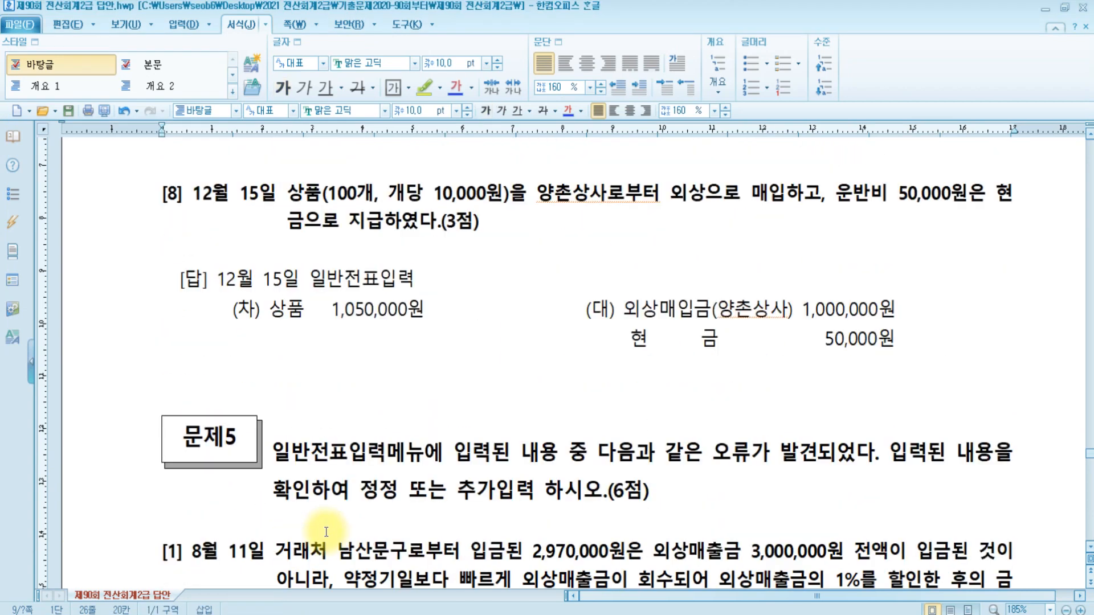
scroll(302, 393, up, 3)
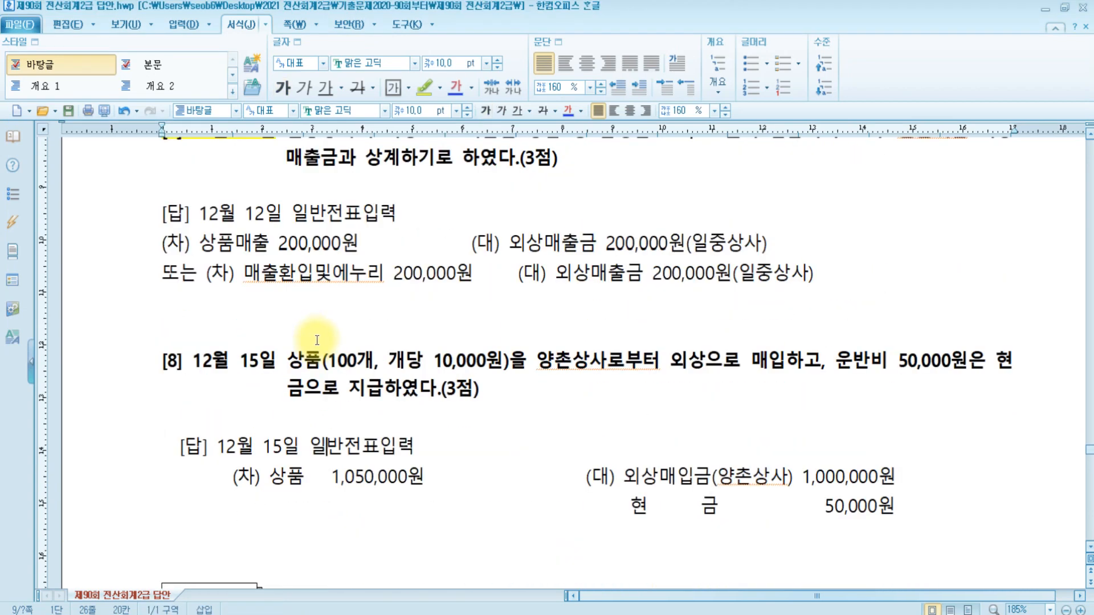
scroll(317, 340, down, 3)
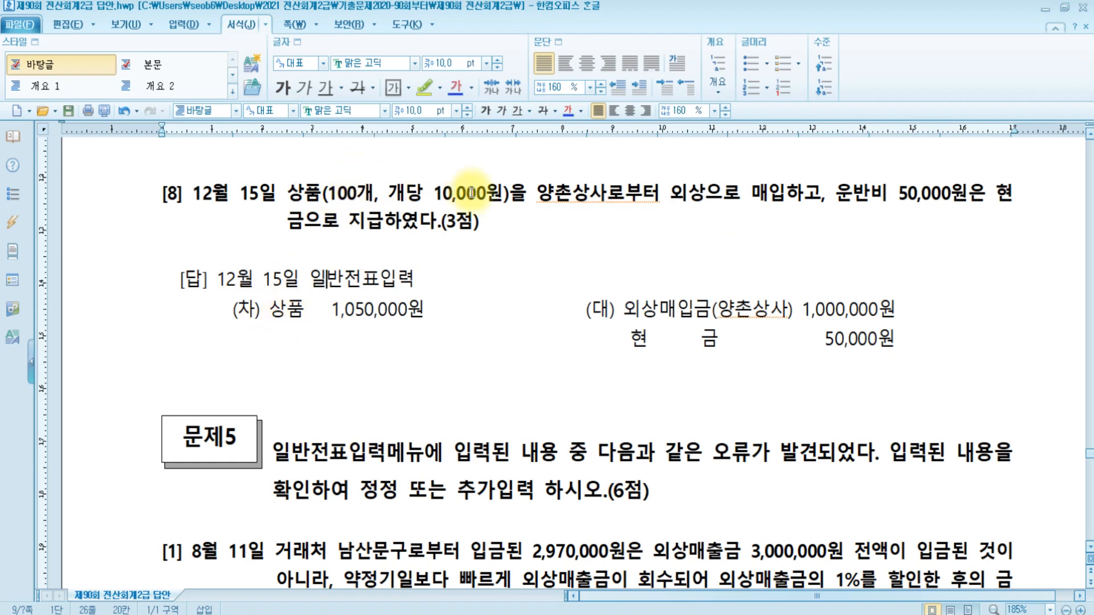
drag(841, 199, 985, 200)
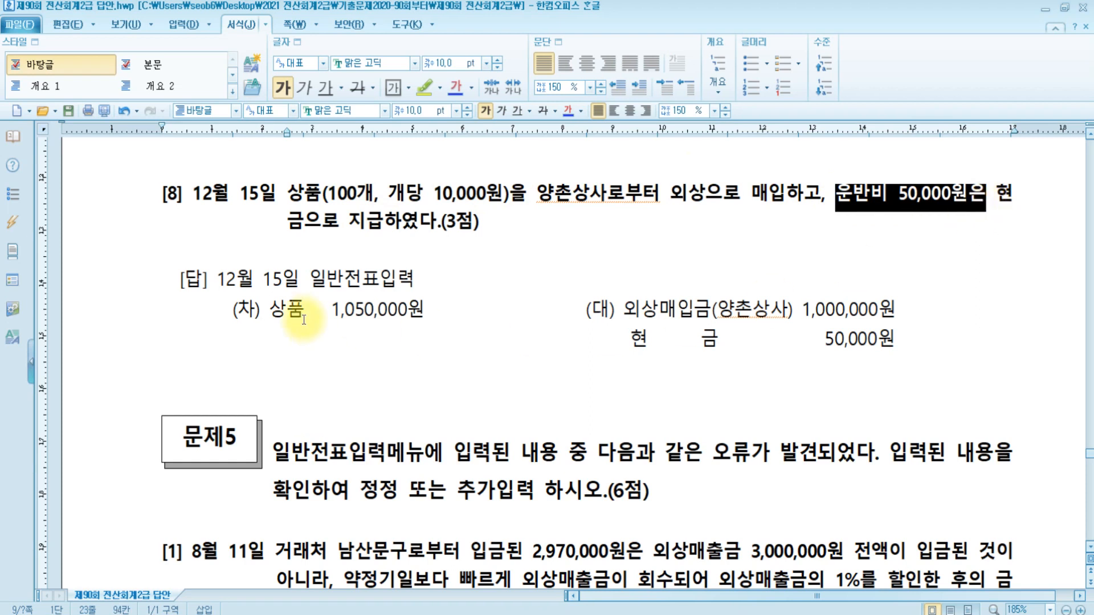
drag(331, 311, 474, 316)
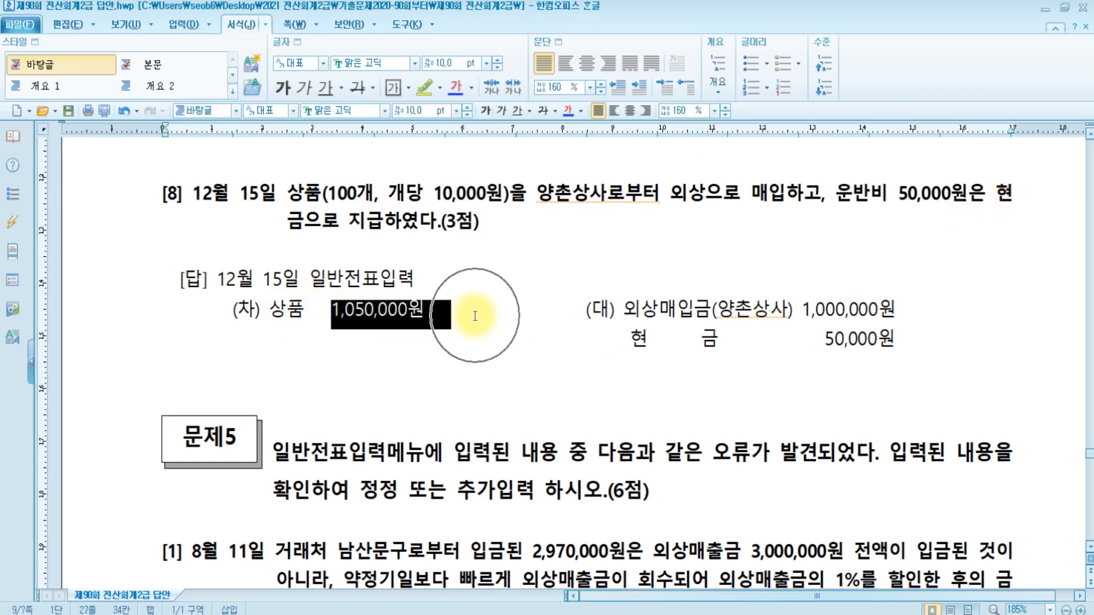
click(475, 314)
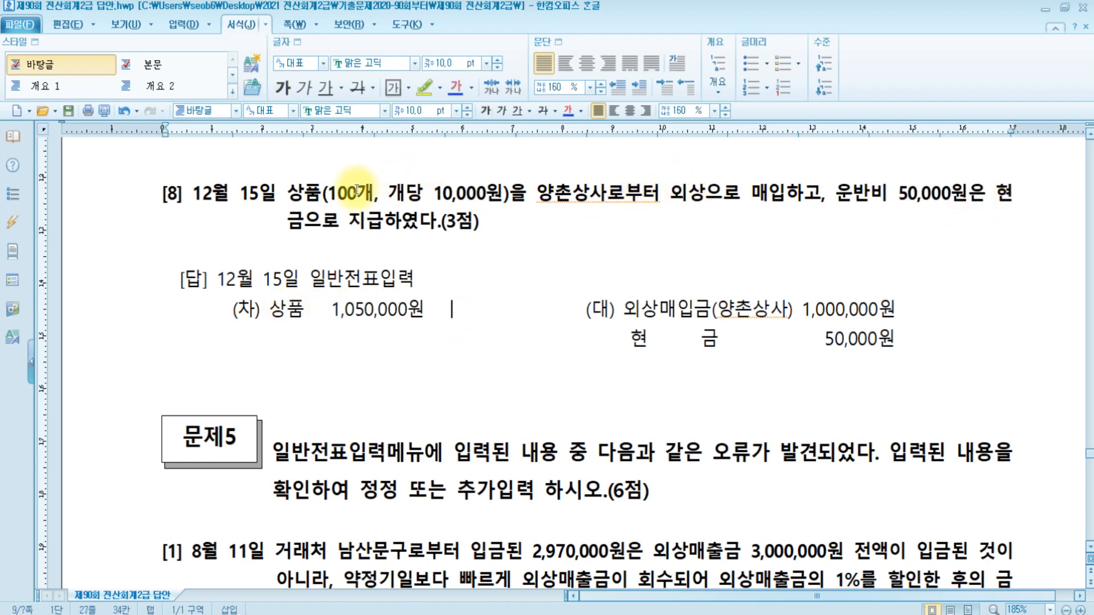
click(675, 196)
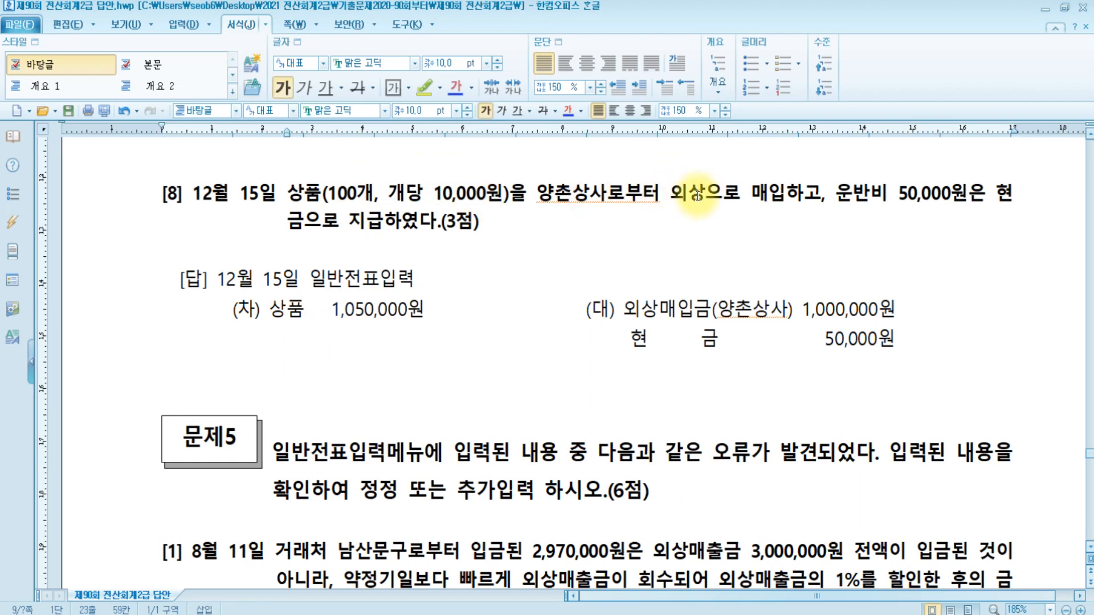
drag(675, 195, 783, 197)
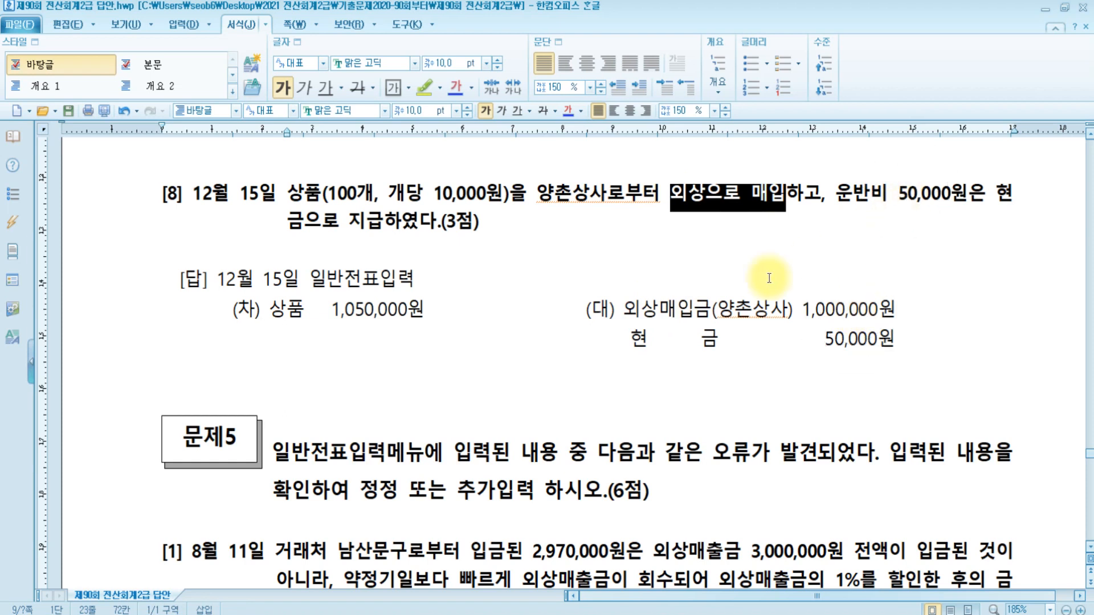
click(938, 336)
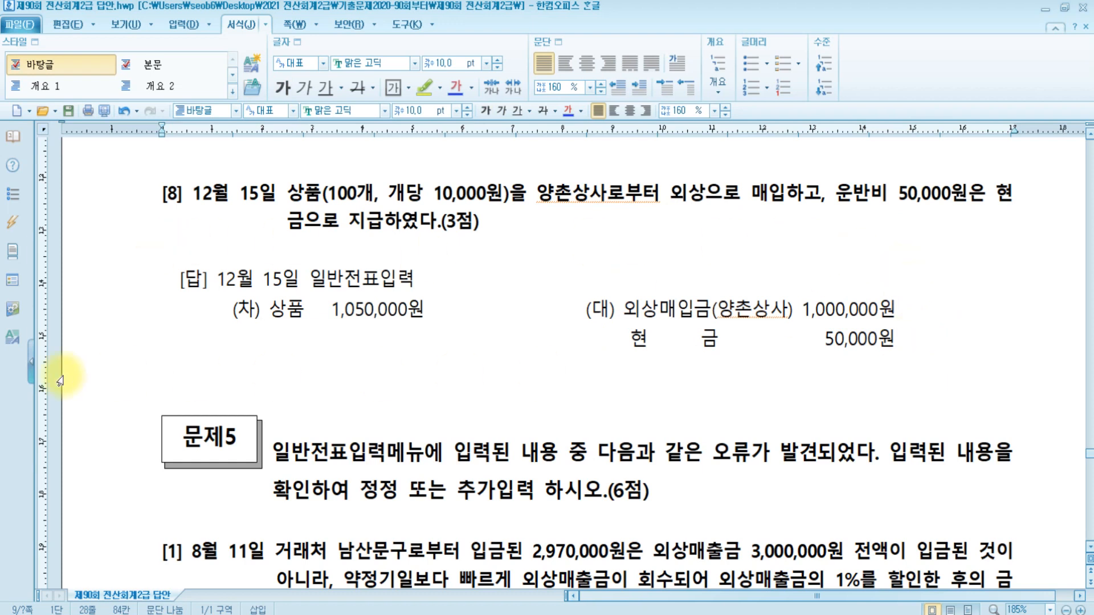
key(alt+Tab)
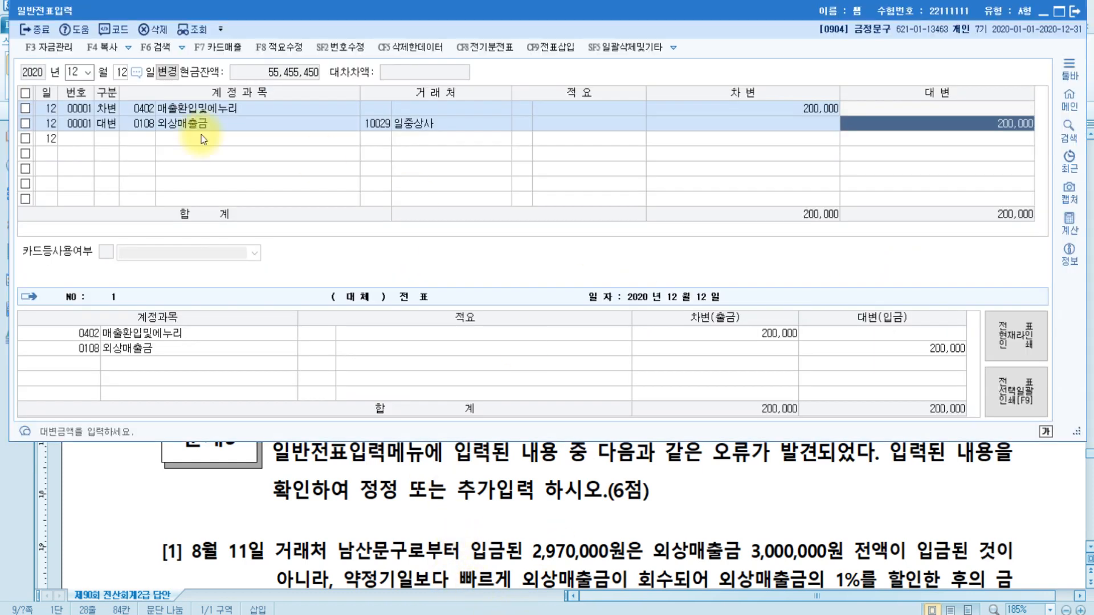
Step: Open the December 15 vouchers and enter a debit line for 상품 (0146) with the amount 1,050,000
key(Escape)
text(15)
key(Return)
text(3)
key(Return)
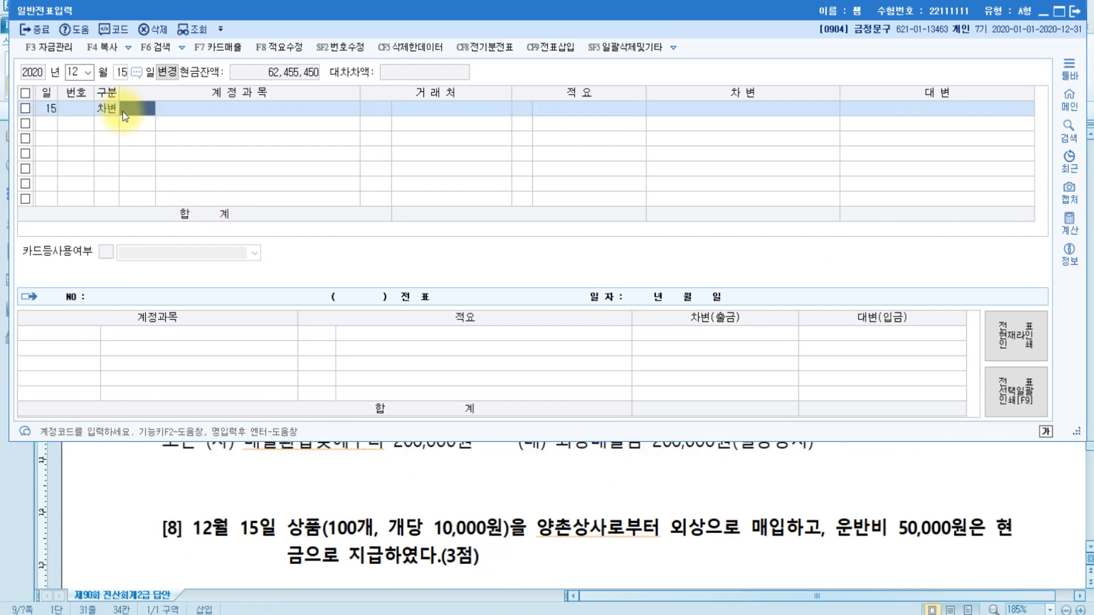
text(146)
key(Return)
key(Return)
key(Return)
text(1050000)
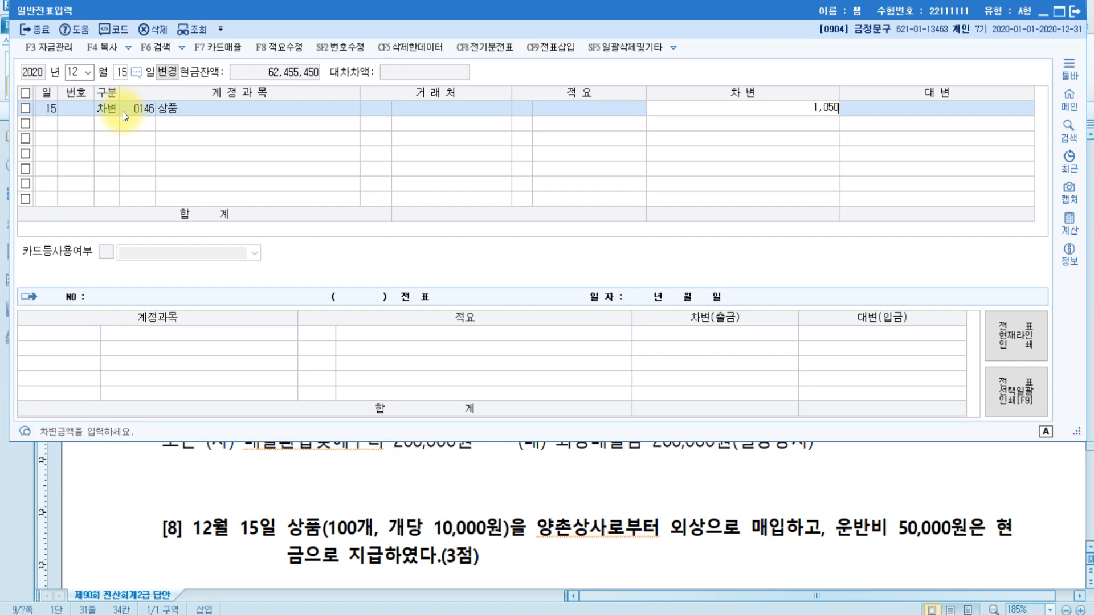
key(Return)
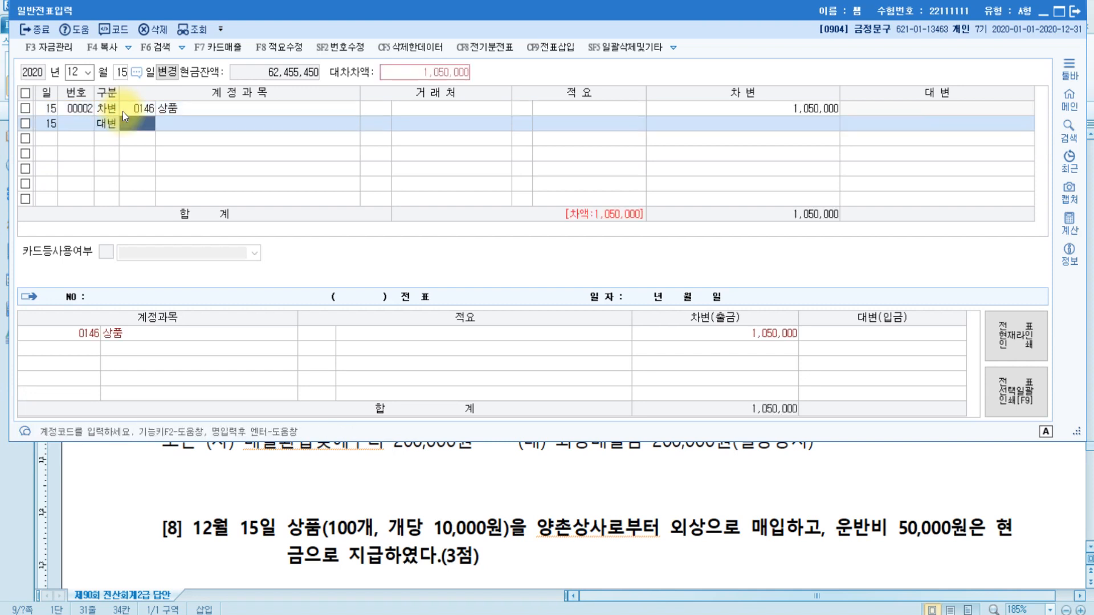
Step: Set the credit line's account to 외상매입금 (0251), found by searching the account codes for 외상
text(외상)
key(Return)
key(Down)
key(Down)
key(Down)
key(Down)
key(Down)
key(Return)
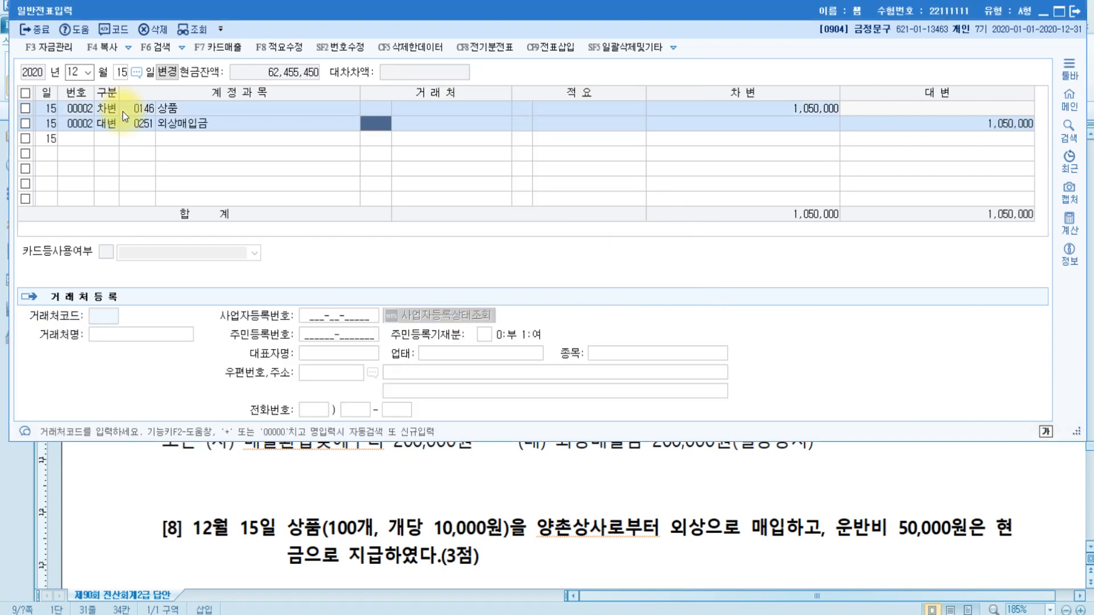
Step: Assign counterparty 양촌상사 to the 외상매입금 credit line and set its amount to 1,000,000
text(양촌)
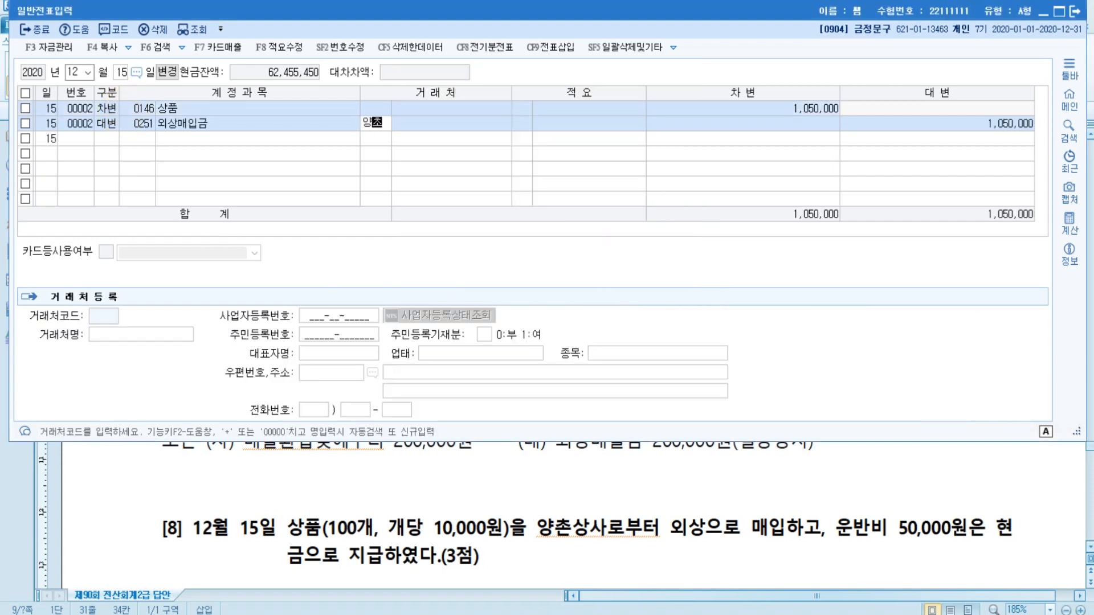
key(Return)
key(Return)
key(Return)
text(1000000)
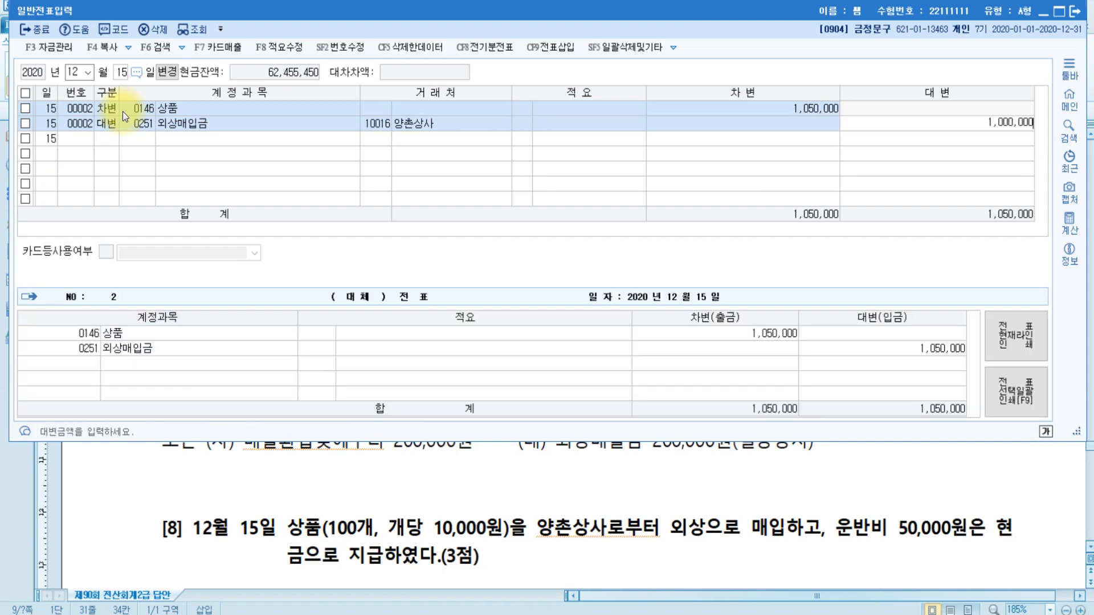
key(Return)
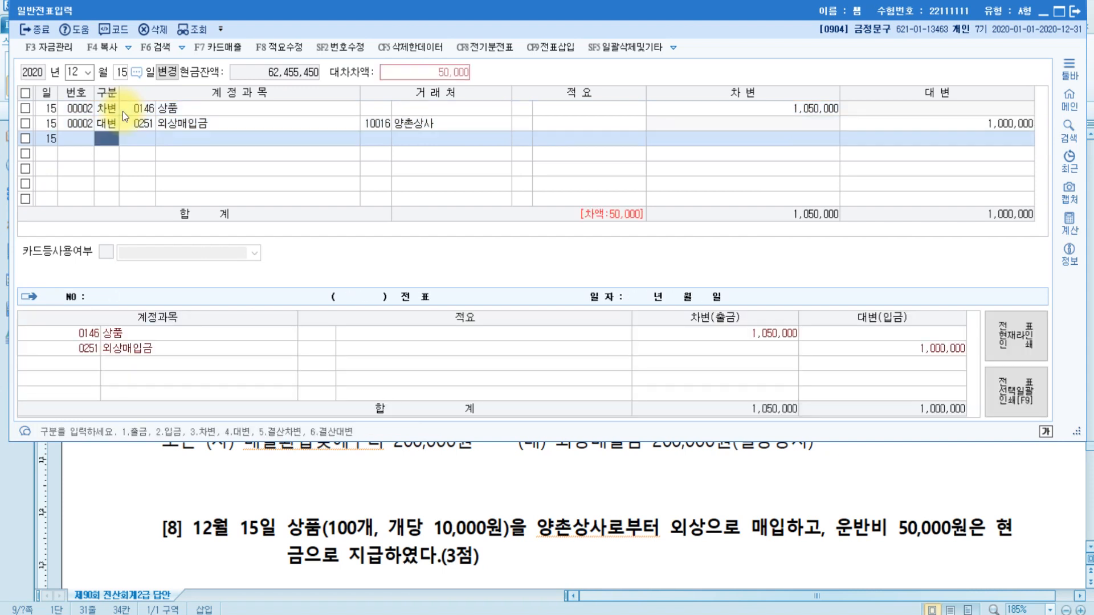
Step: Add a second credit line to the December 15 voucher with account 현금 (0101) and amount 50,000
text(4101)
key(Return)
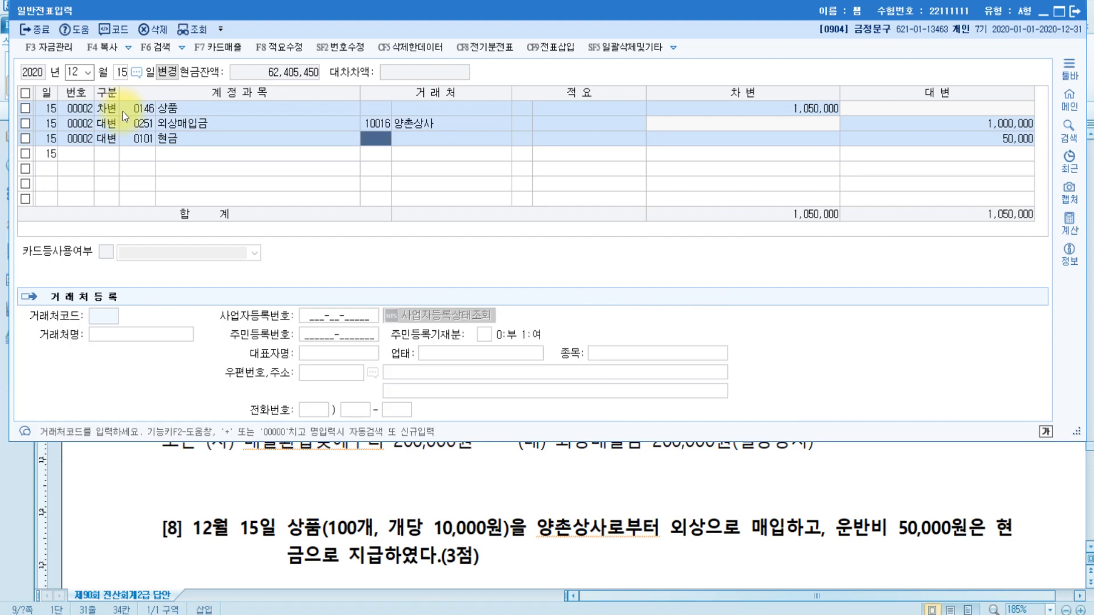
key(Return)
key(Return)
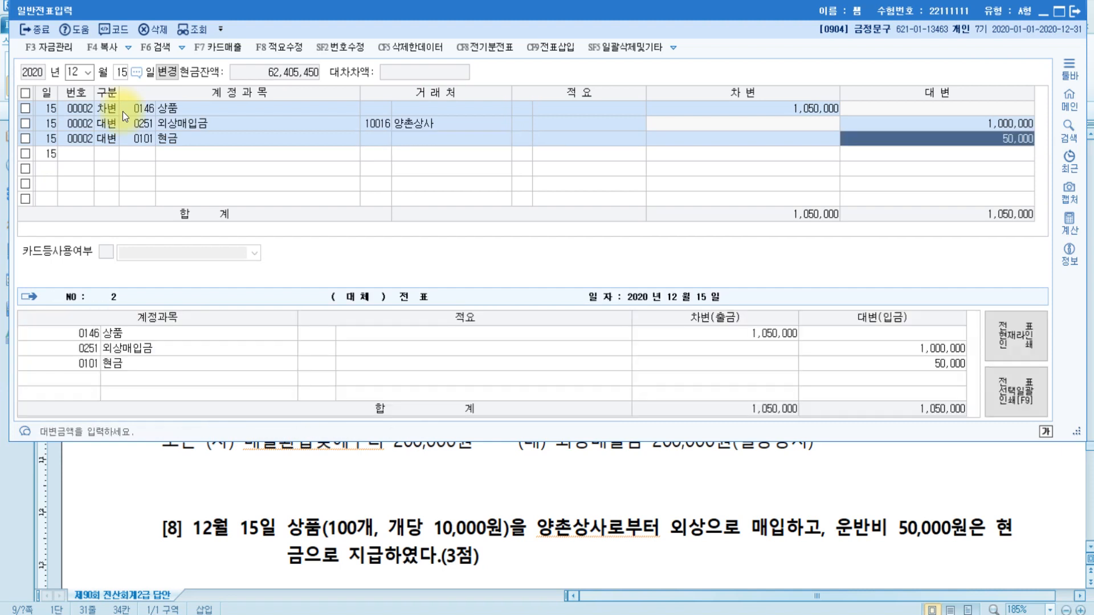
Step: Close the voucher entry window and read question [8]'s answer and 문제5 question [1] on the August 11 receipt in the Hangul document
click(1076, 12)
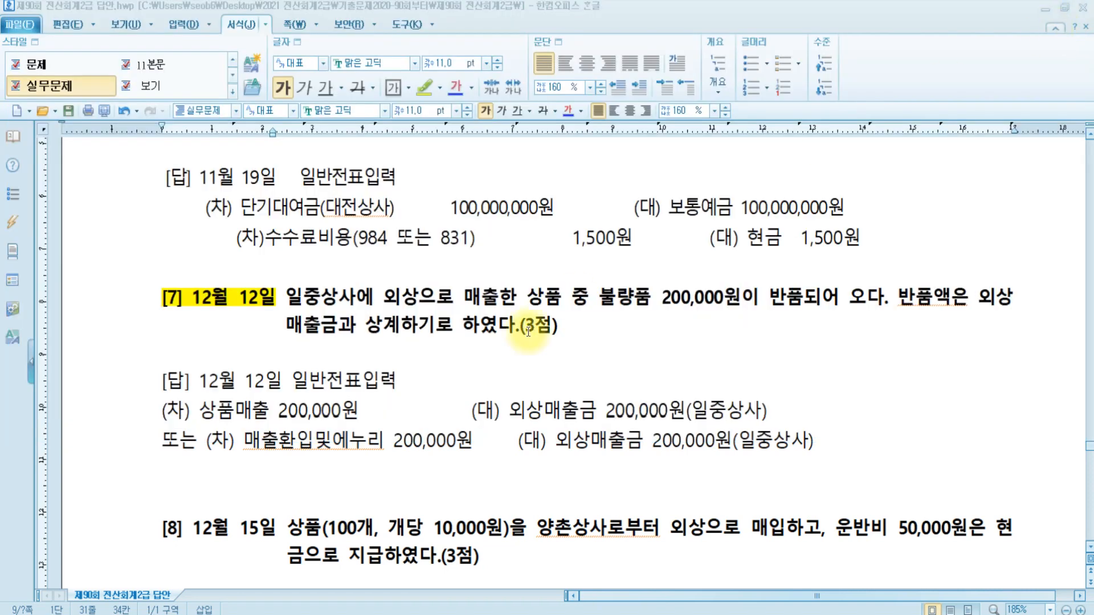
click(427, 345)
scroll(420, 349, down, 4)
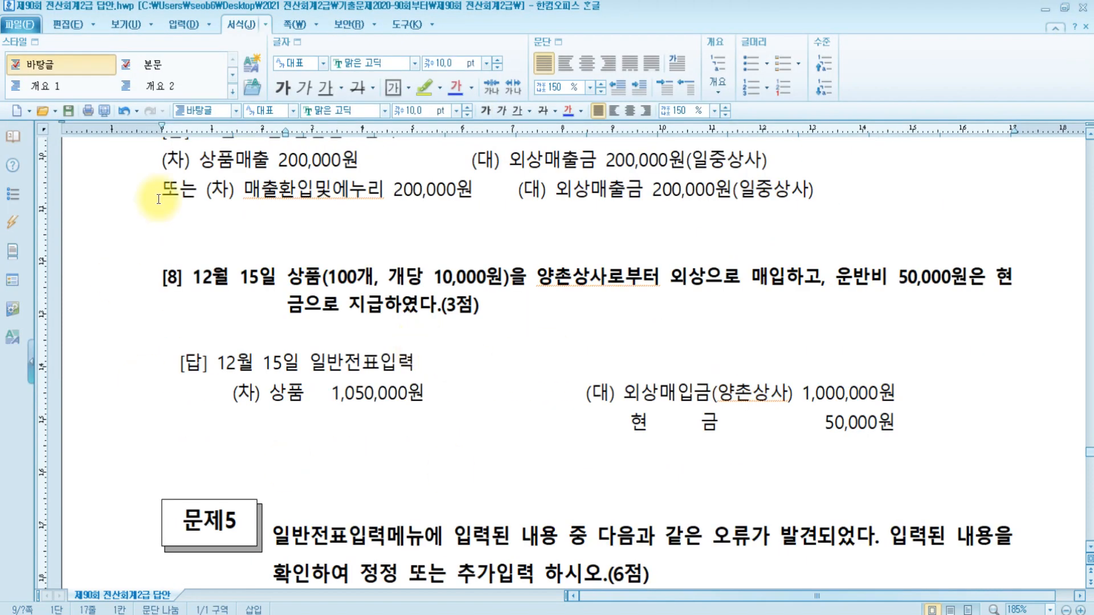
scroll(470, 311, down, 5)
click(327, 285)
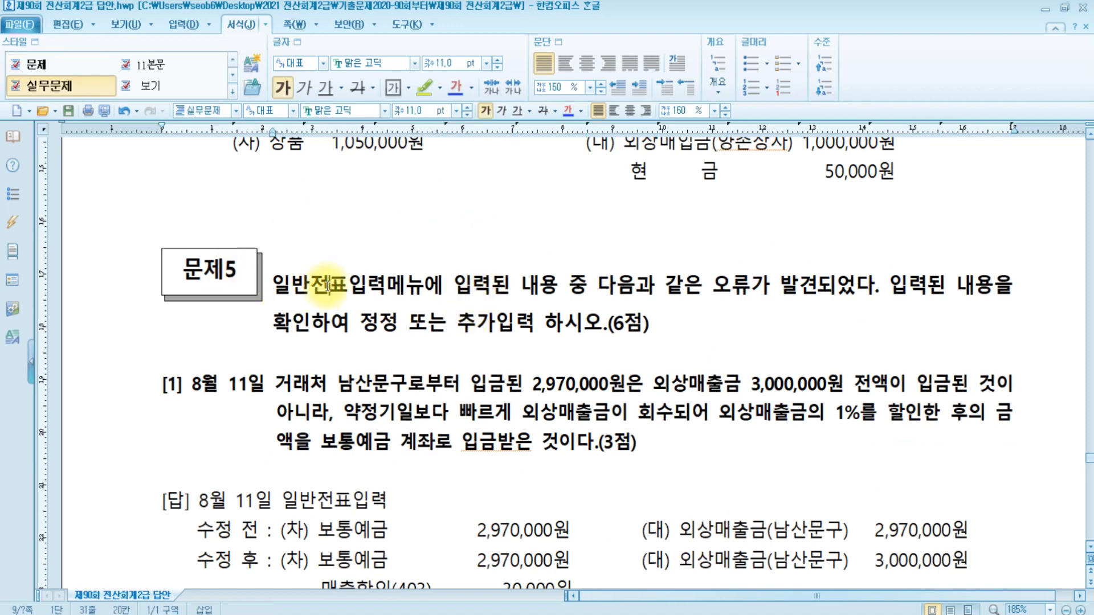
click(212, 386)
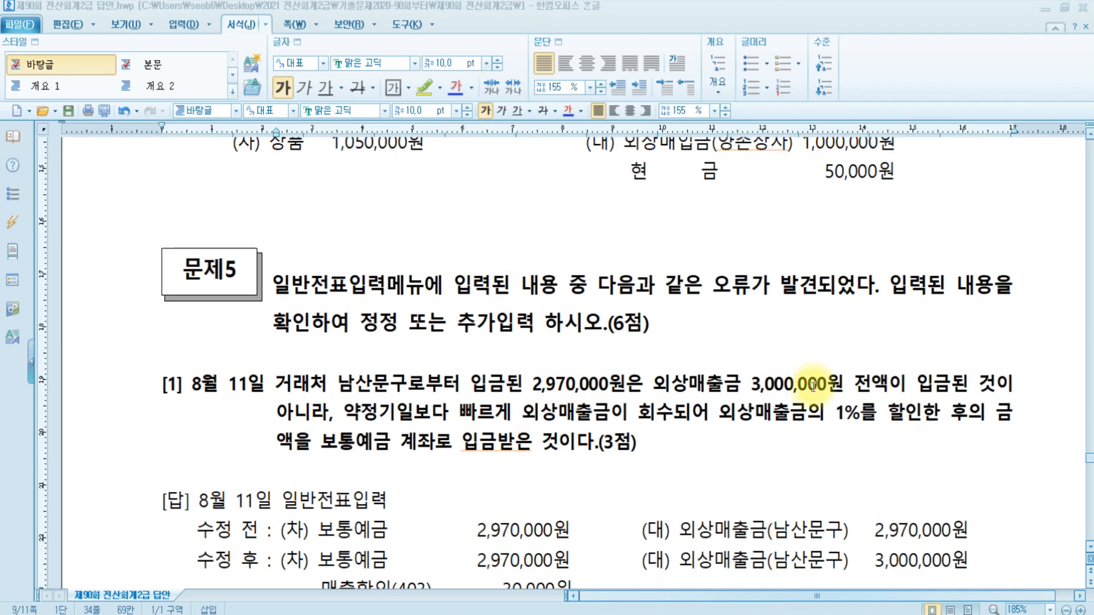
click(854, 425)
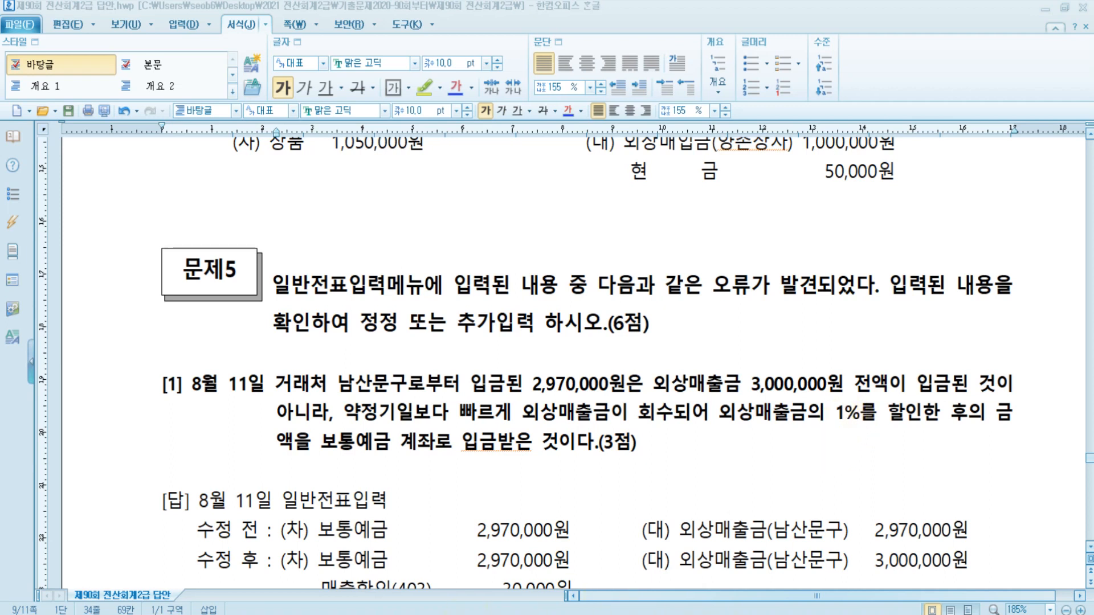
Step: Switch to voucher entry, load the August 11 voucher and set the 외상매출금 line's credit amount to 3,000,000
key(alt+Tab)
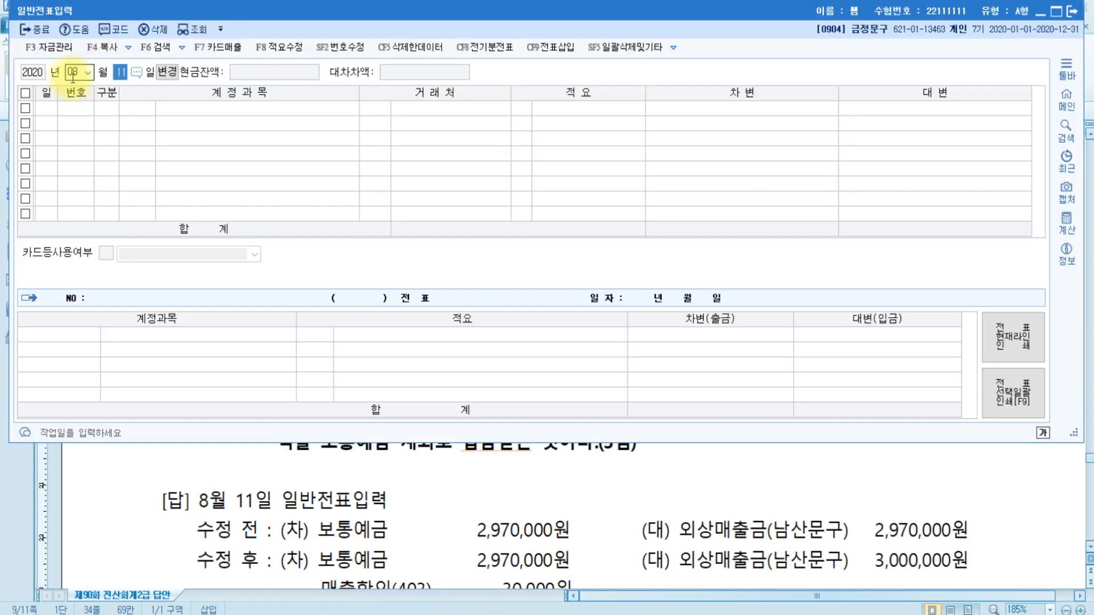
key(Return)
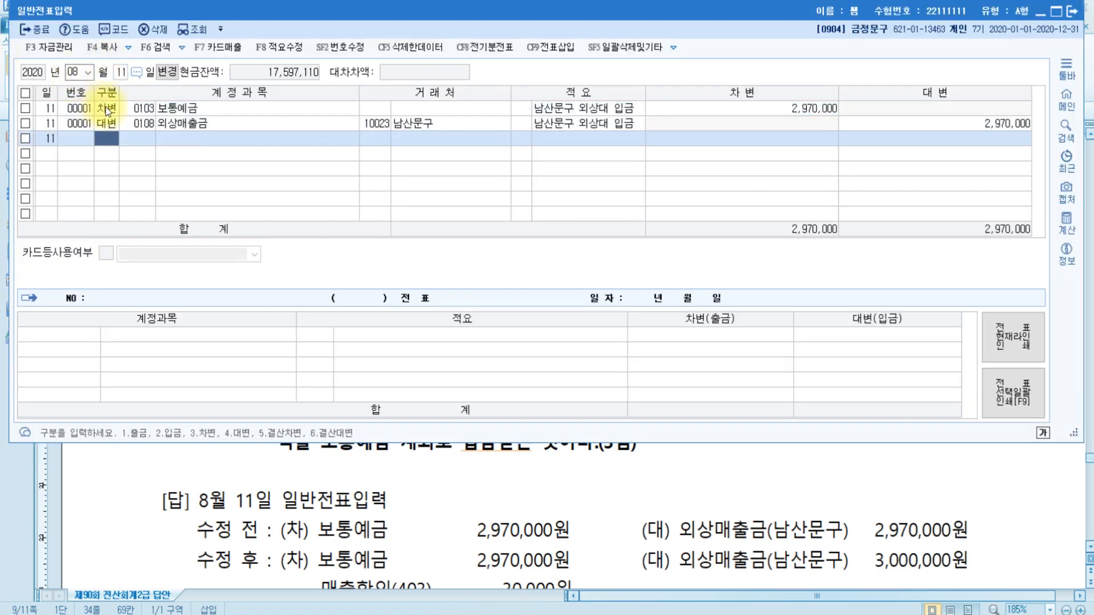
click(108, 108)
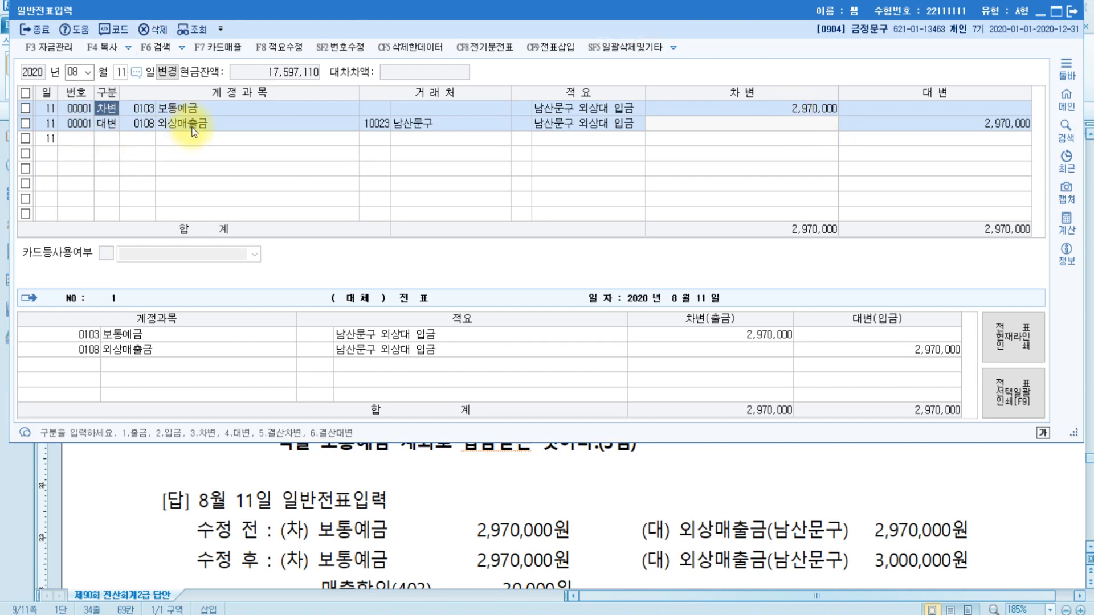
click(969, 127)
text(3000000)
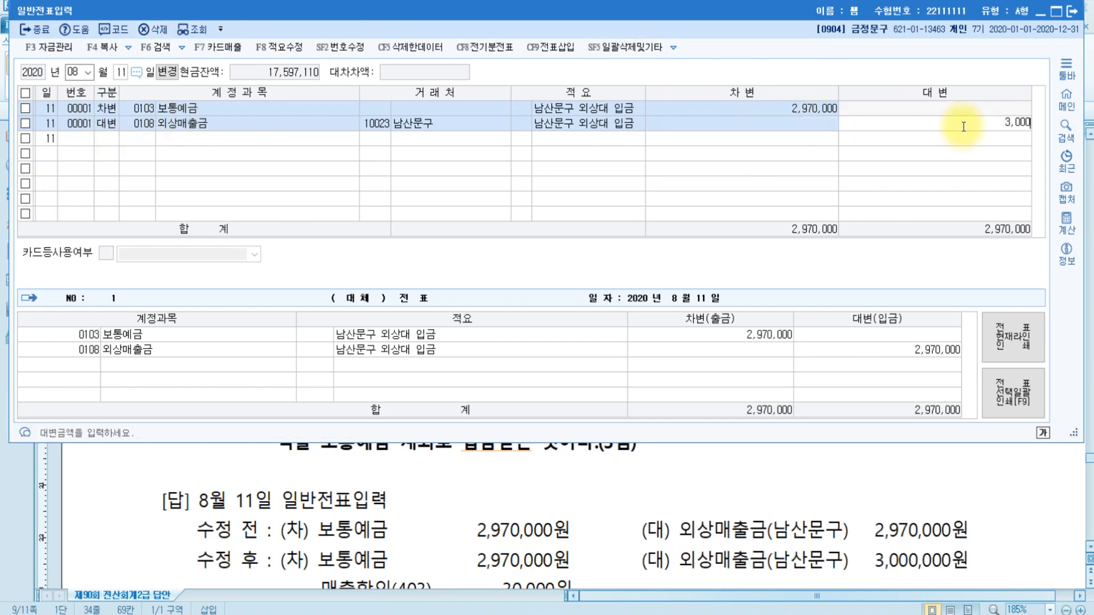
key(Return)
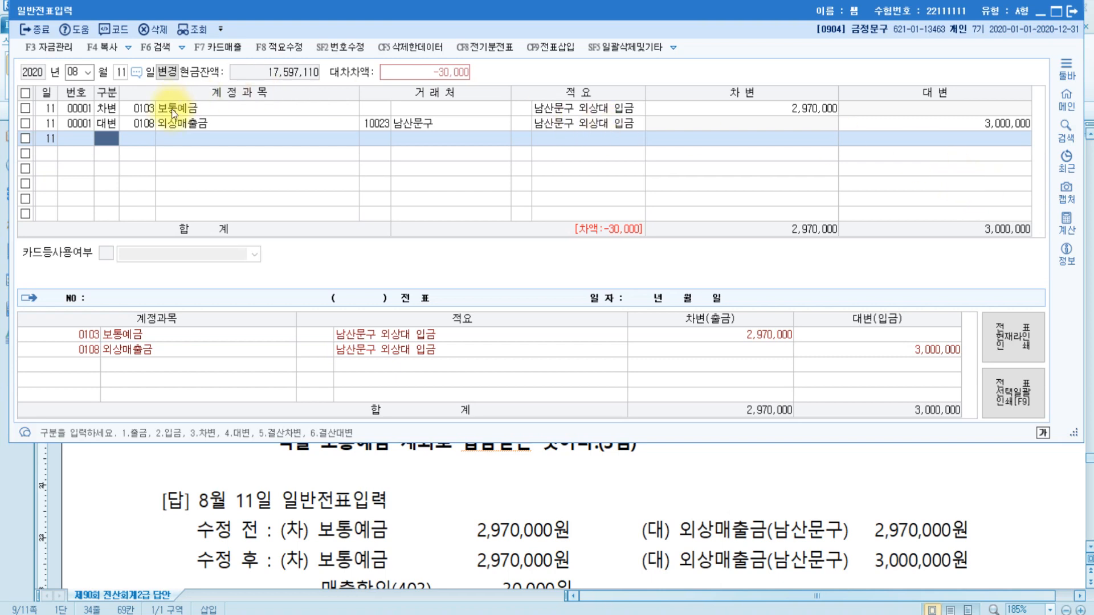
Step: Add a debit line below the August 11 entries and search the account codes for 매출할인
click(994, 124)
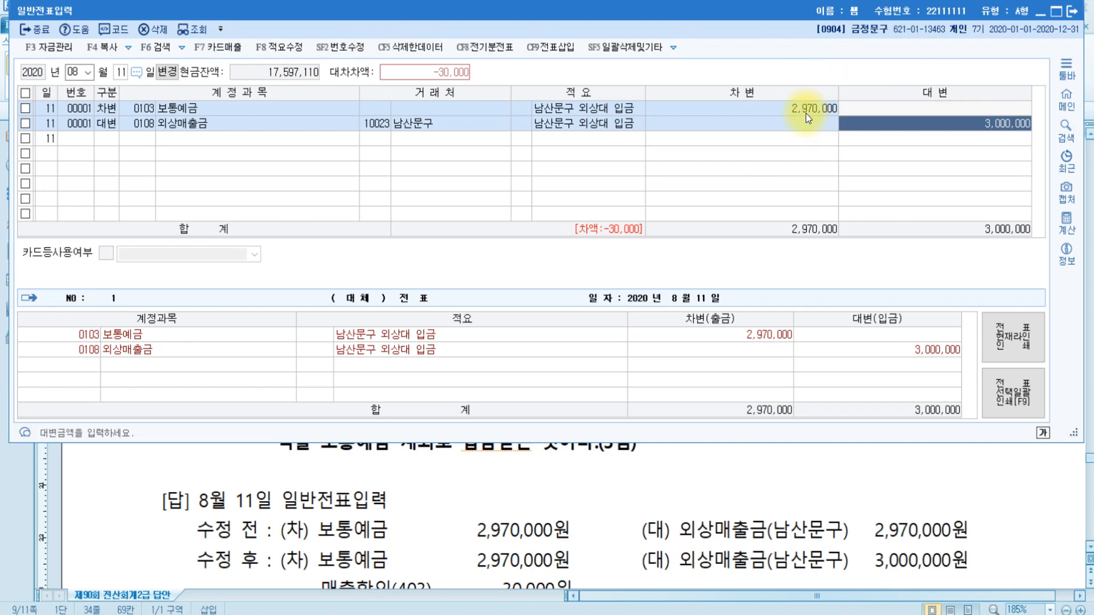
key(Return)
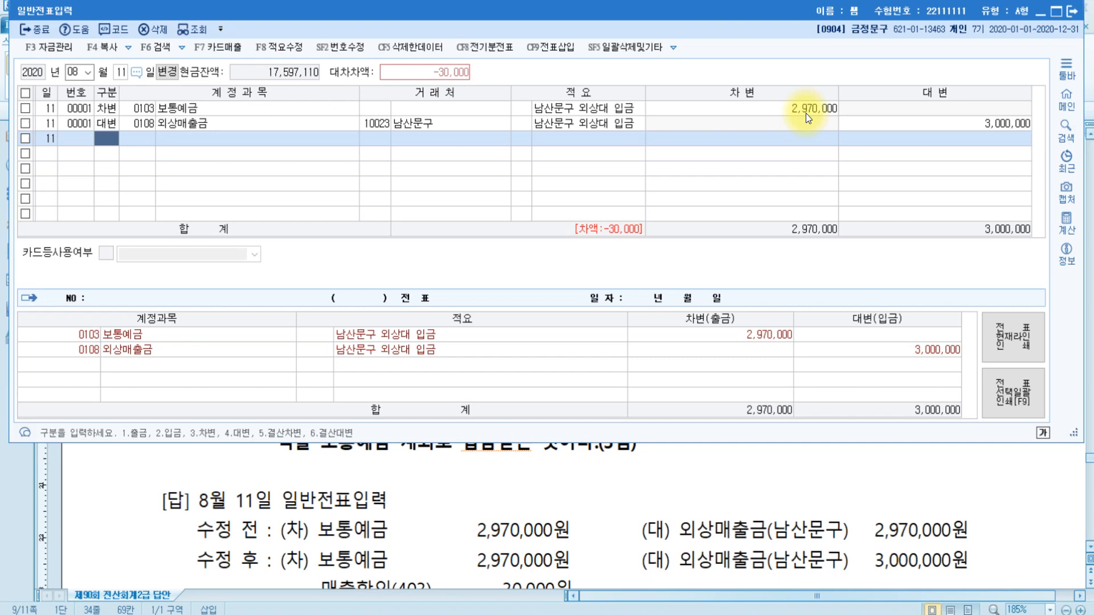
text(3)
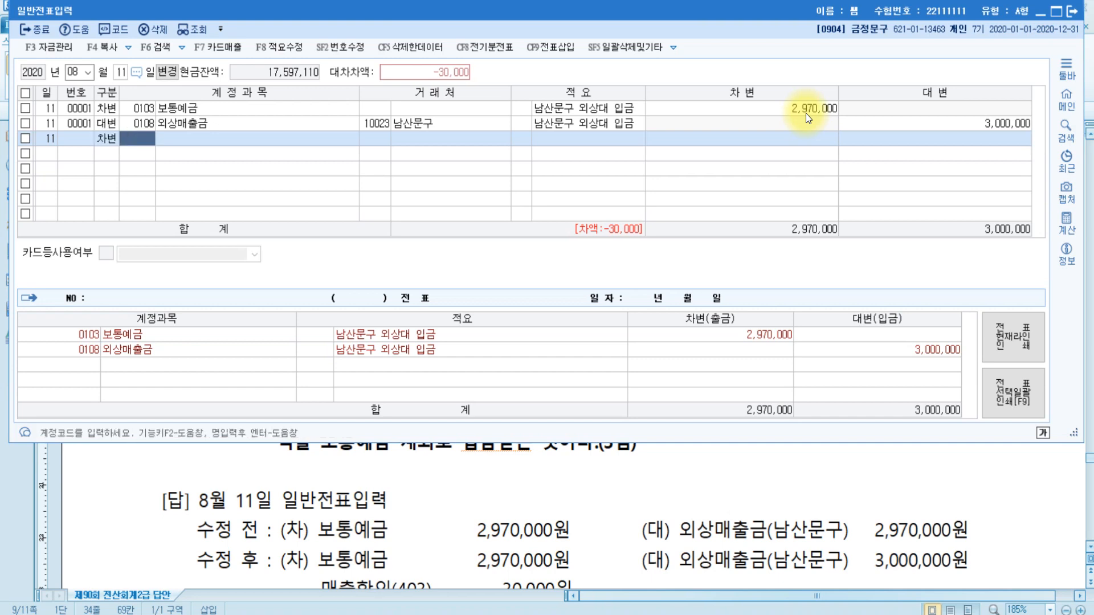
key(Hangul)
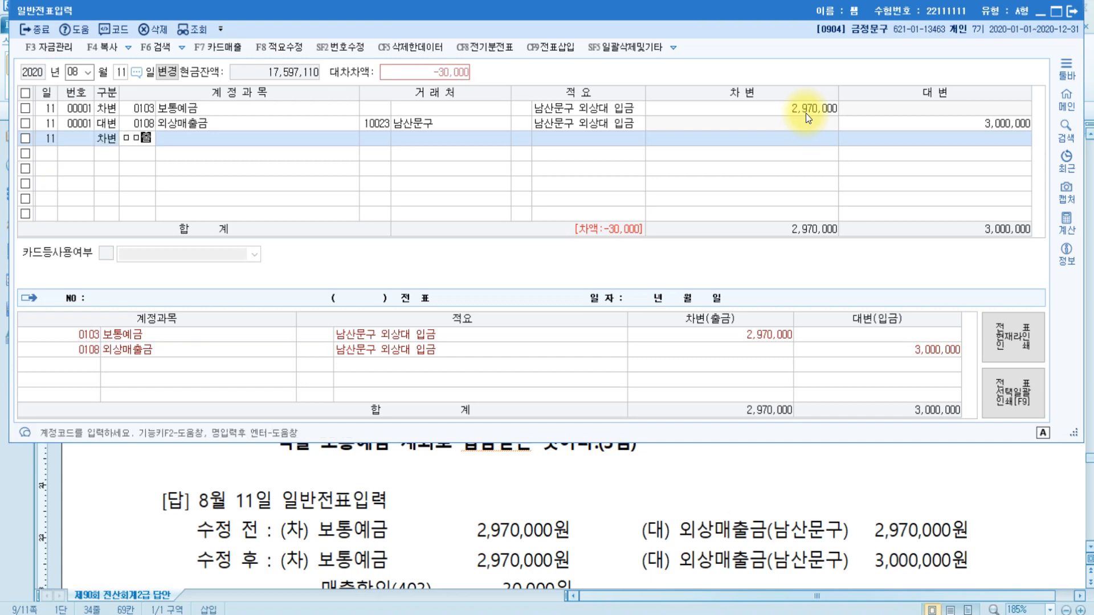
text(매출)
key(BackSpace)
key(BackSpace)
key(BackSpace)
key(BackSpace)
text(매출)
key(Return)
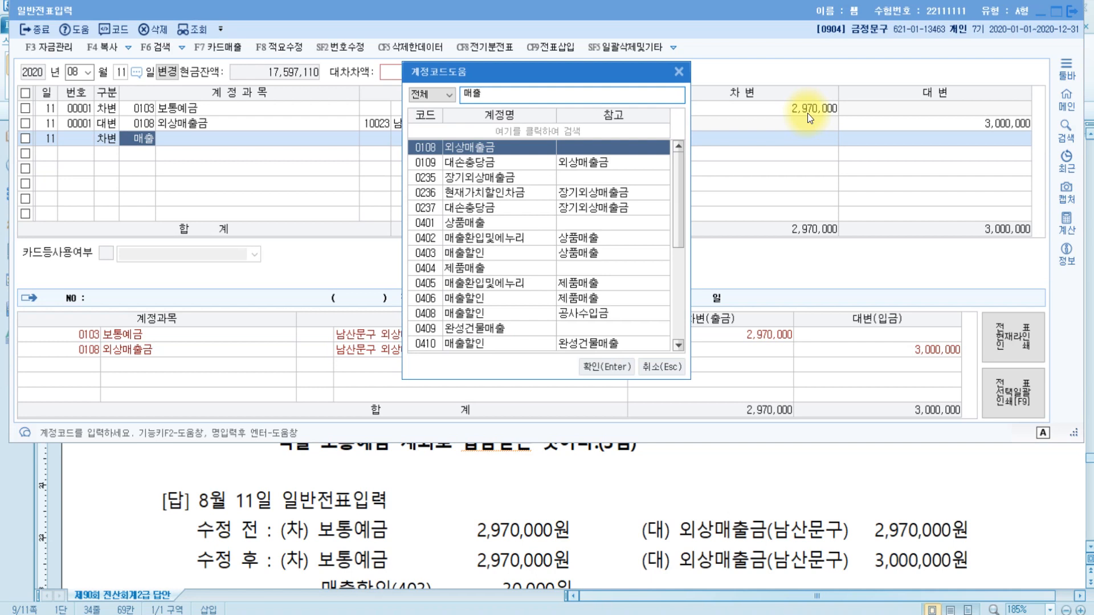
click(483, 93)
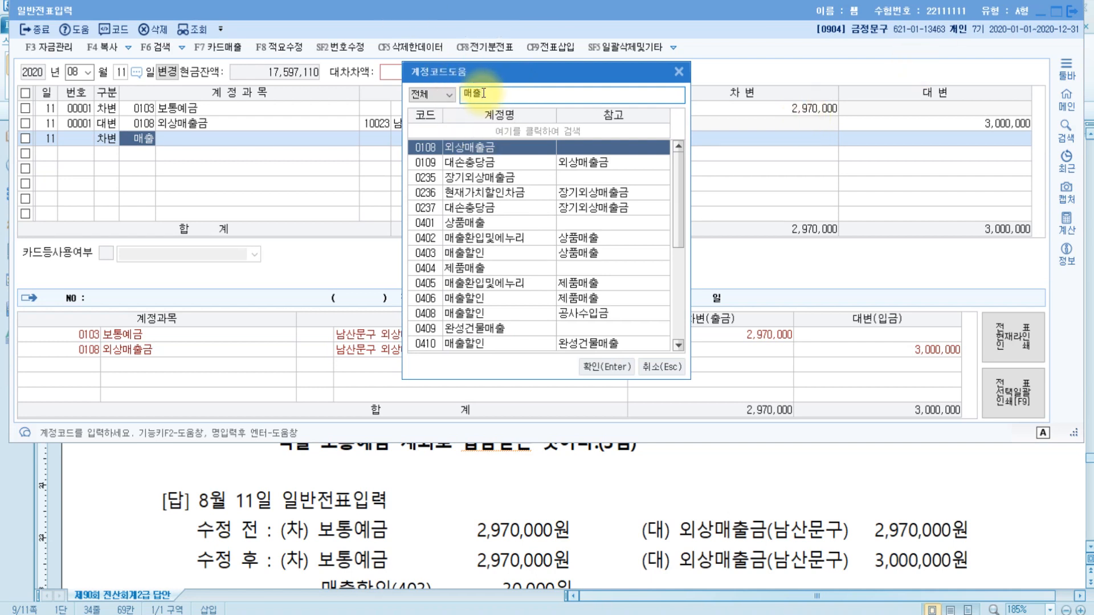
text(할인)
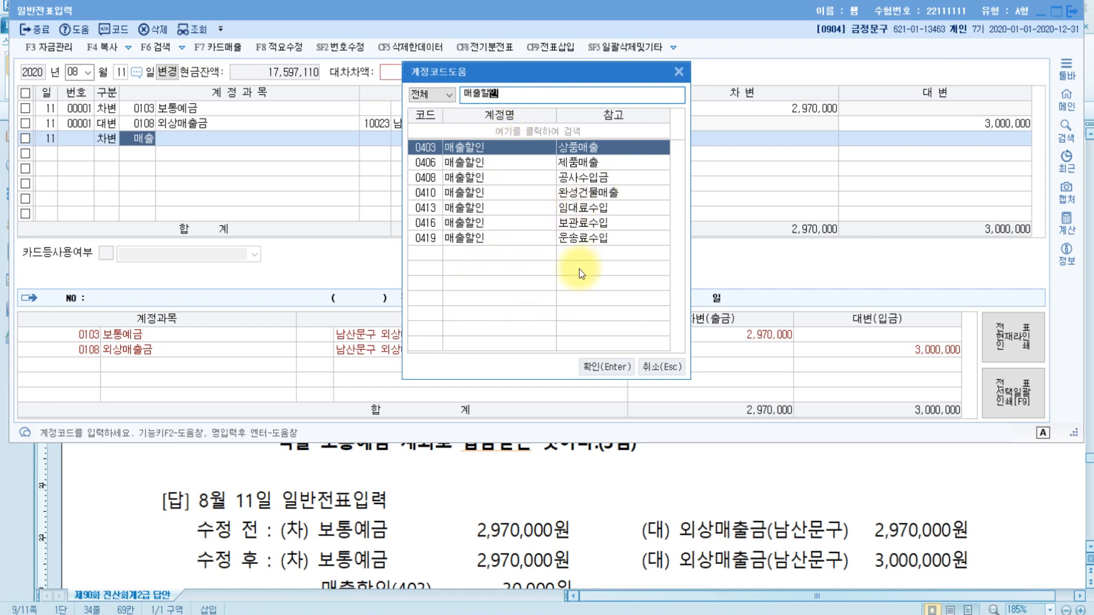
Step: Review question [1]'s wording on the early collection and 1% discount in the Hangul document
click(557, 486)
click(719, 412)
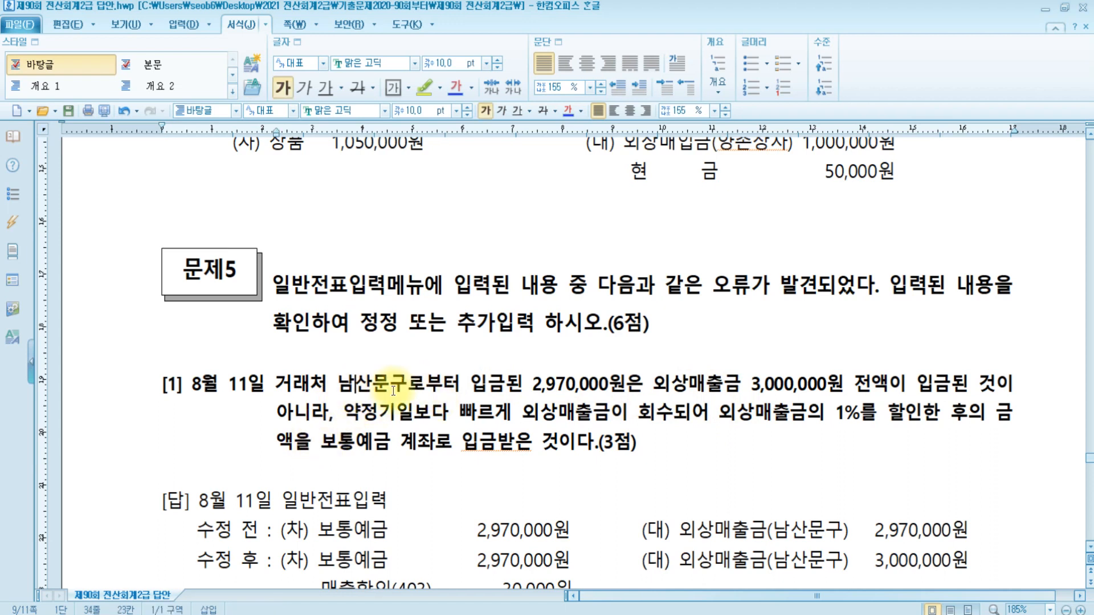
click(885, 385)
click(351, 412)
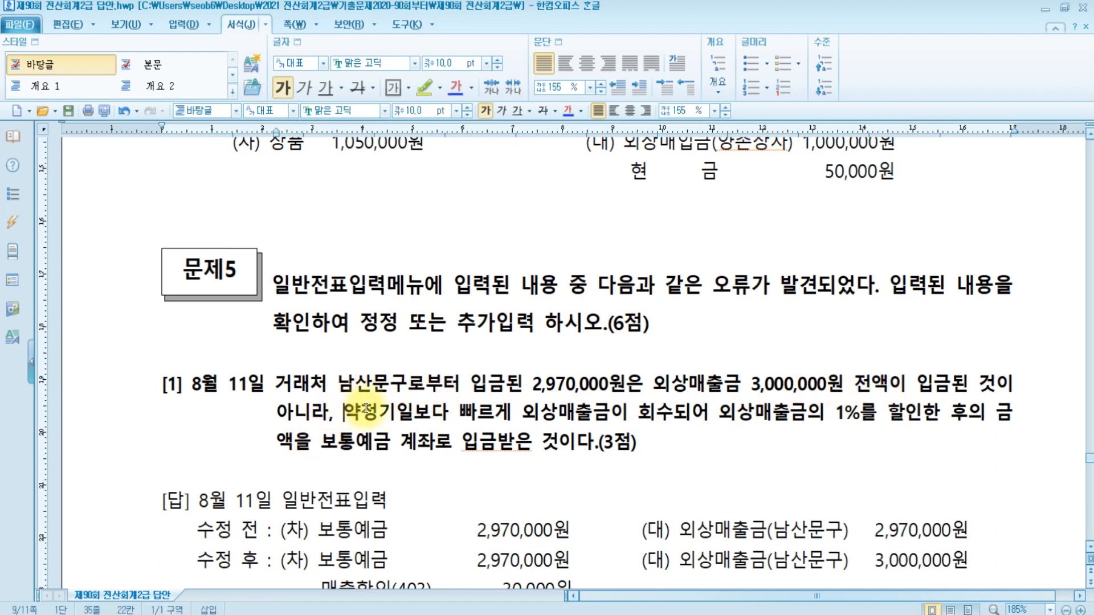
click(698, 411)
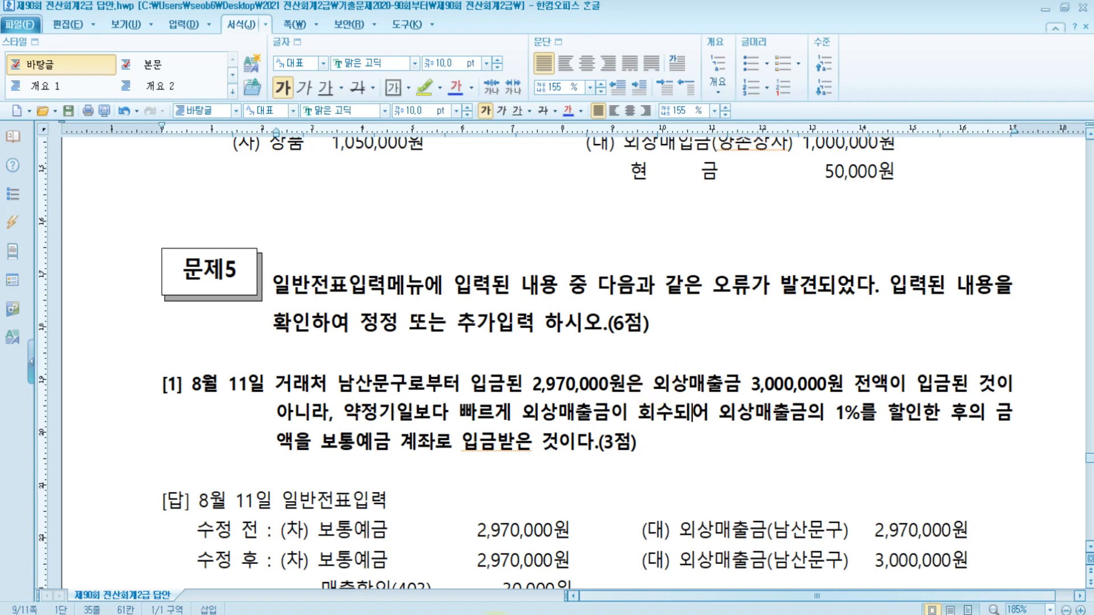
Step: Return to the account code search and choose 매출할인 (0403), belonging to 상품매출, for the 30,000 debit line
click(494, 614)
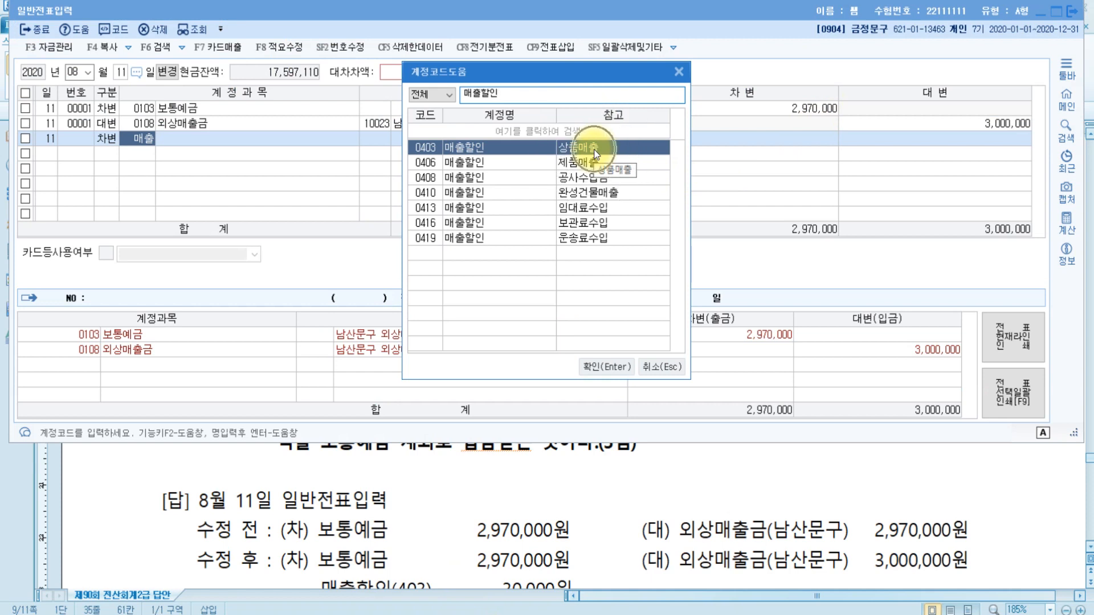
double_click(471, 149)
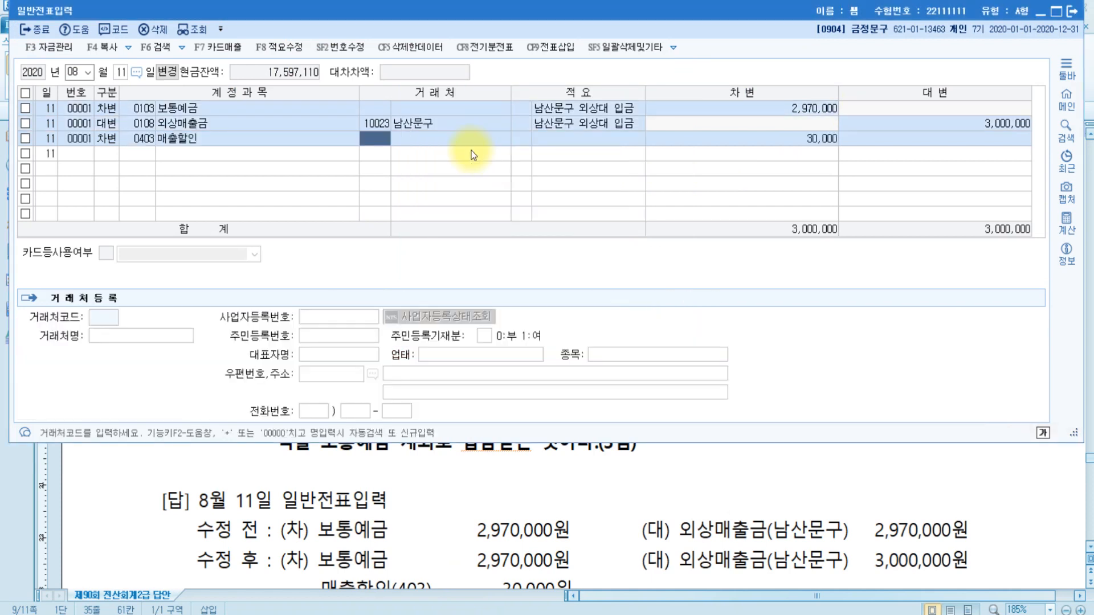
click(819, 141)
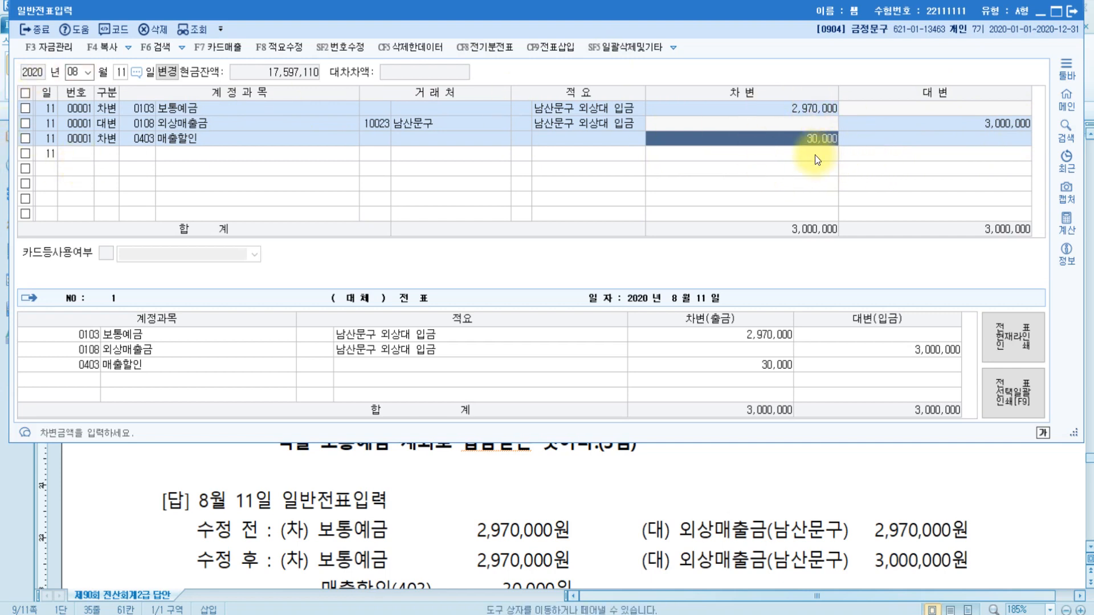
Step: Check question [1]'s corrected entry in the Hangul document, and read question [2] about the November 29 rent transaction
click(697, 504)
scroll(697, 504, down, 3)
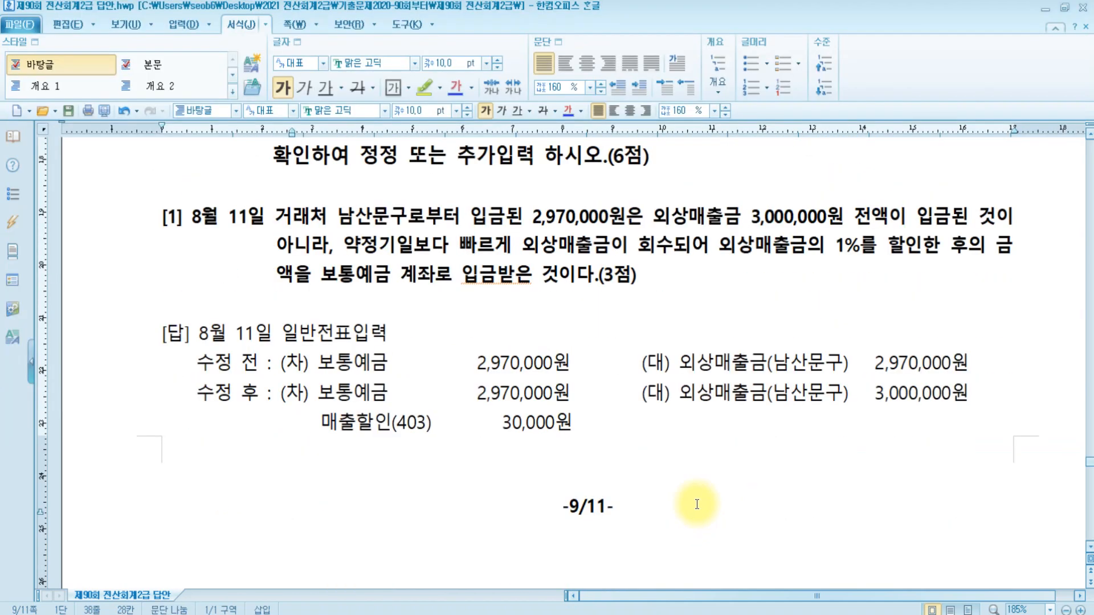
scroll(690, 497, down, 6)
scroll(691, 497, up, 1)
scroll(655, 497, down, 2)
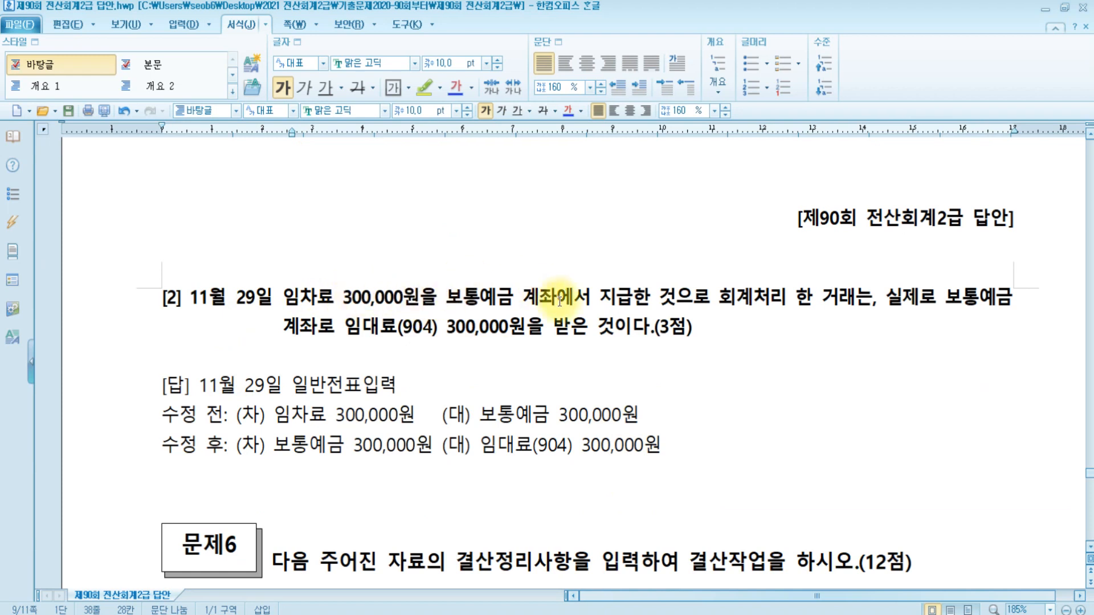
click(792, 335)
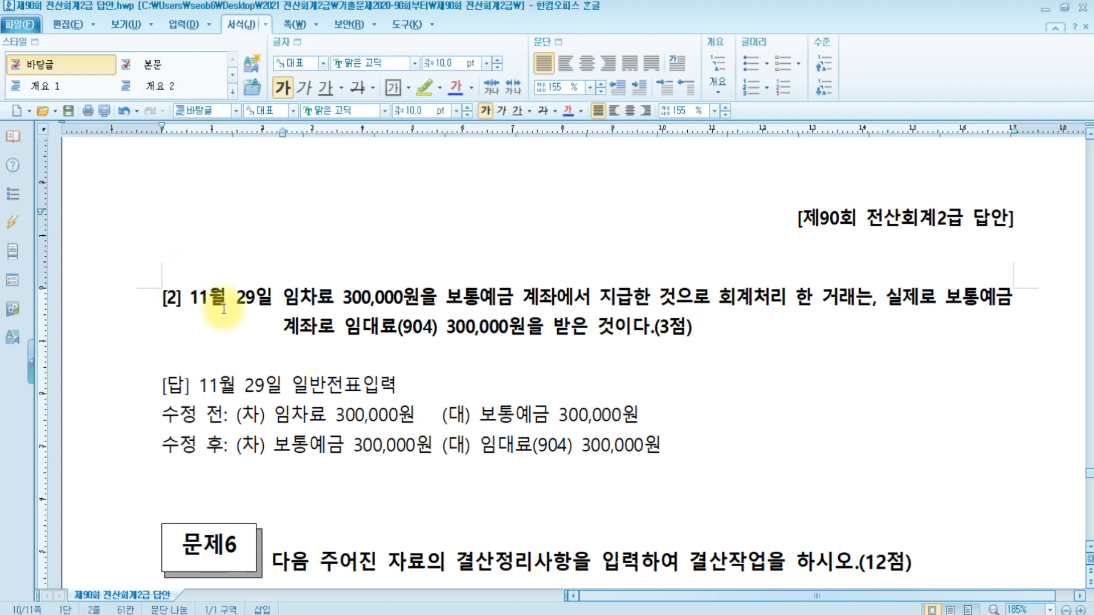
Step: Switch to the 일반전표입력 window and bring up the November 29 vouchers
scroll(554, 416, up, 2)
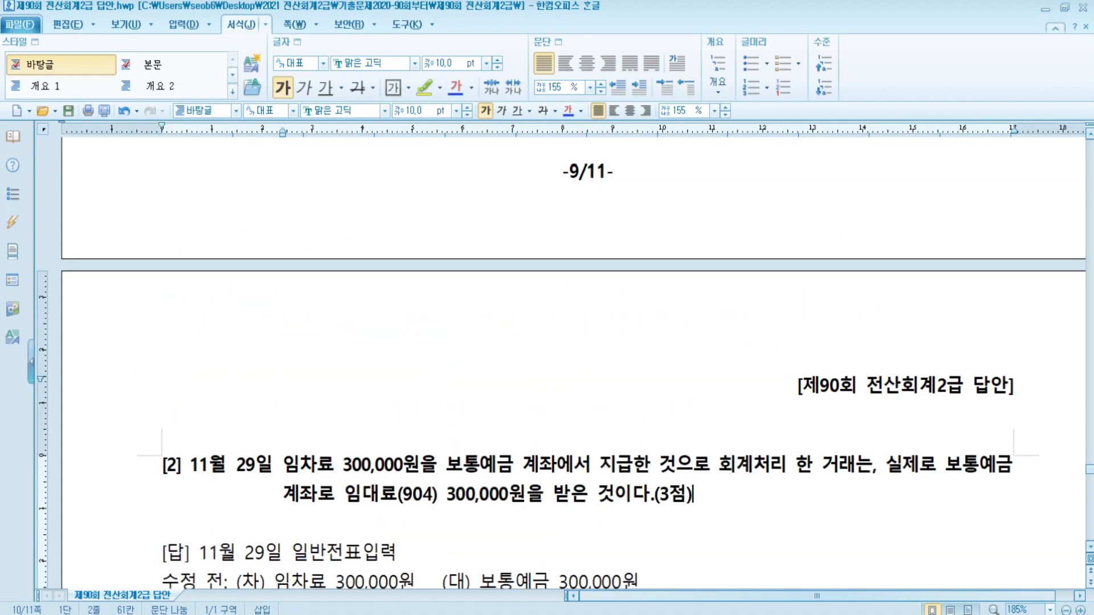
scroll(562, 420, up, 2)
key(alt+Tab)
click(73, 70)
text(11)
click(122, 72)
text(29)
key(Return)
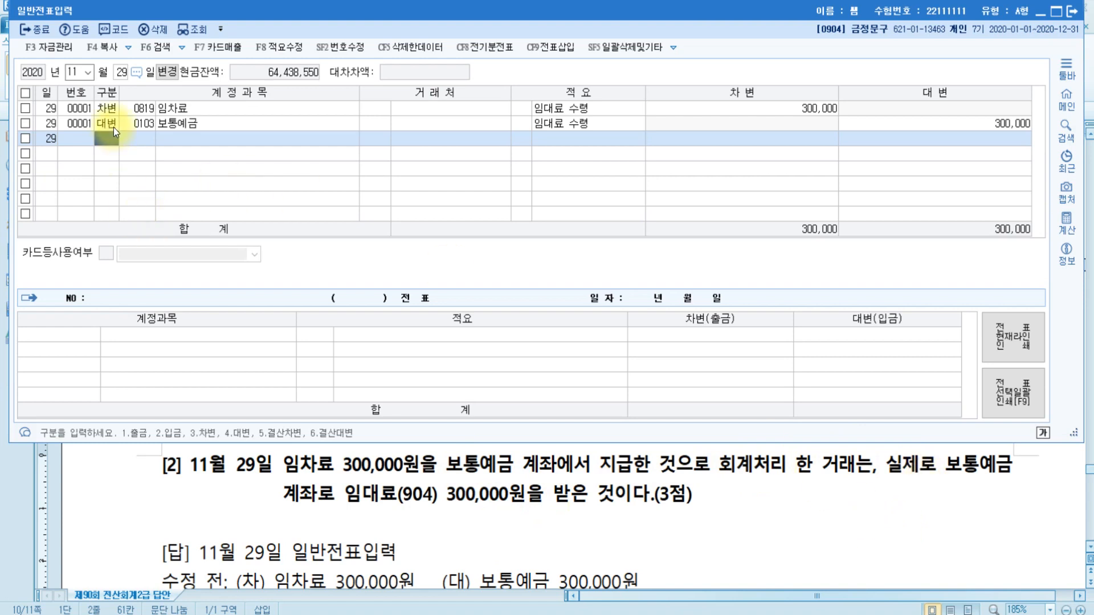
Step: Delete the erroneous November 29 voucher, removing both the 임차료 debit and the 보통예금 credit lines
click(1005, 123)
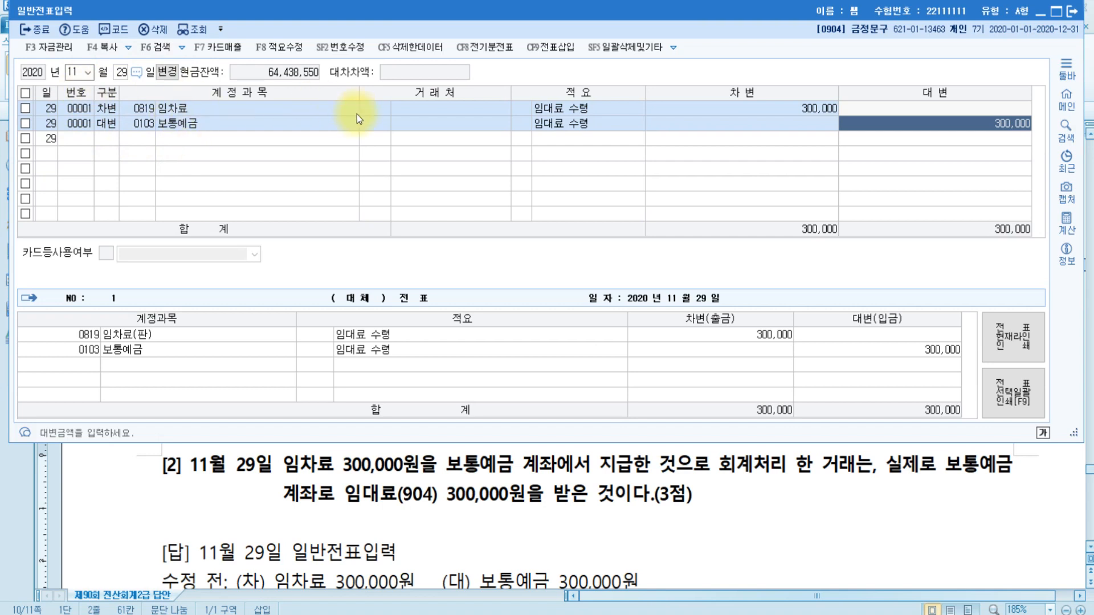
click(24, 109)
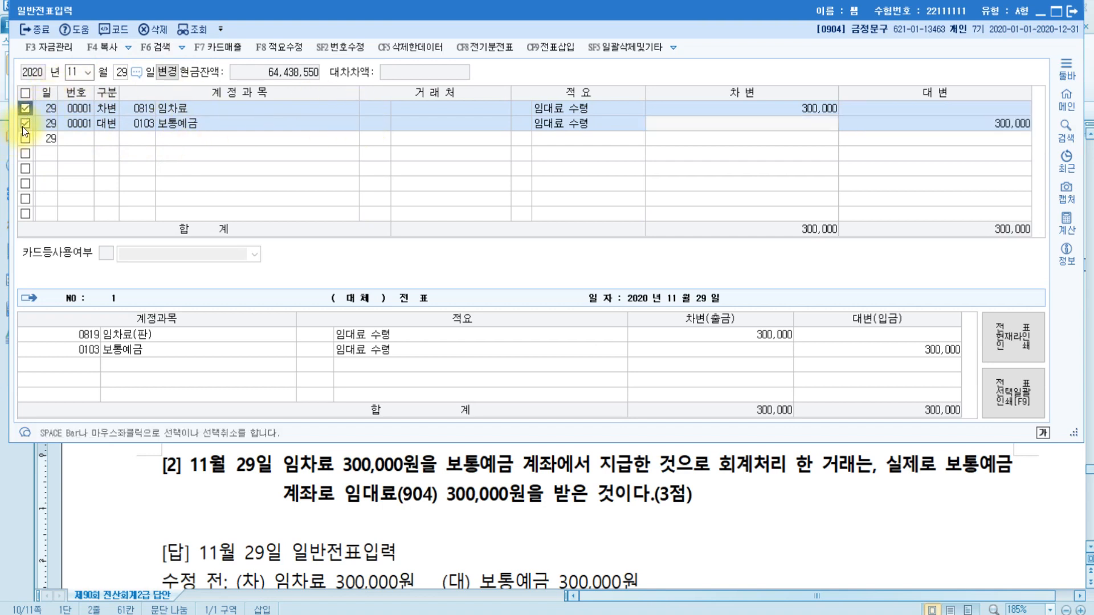
click(146, 29)
click(573, 259)
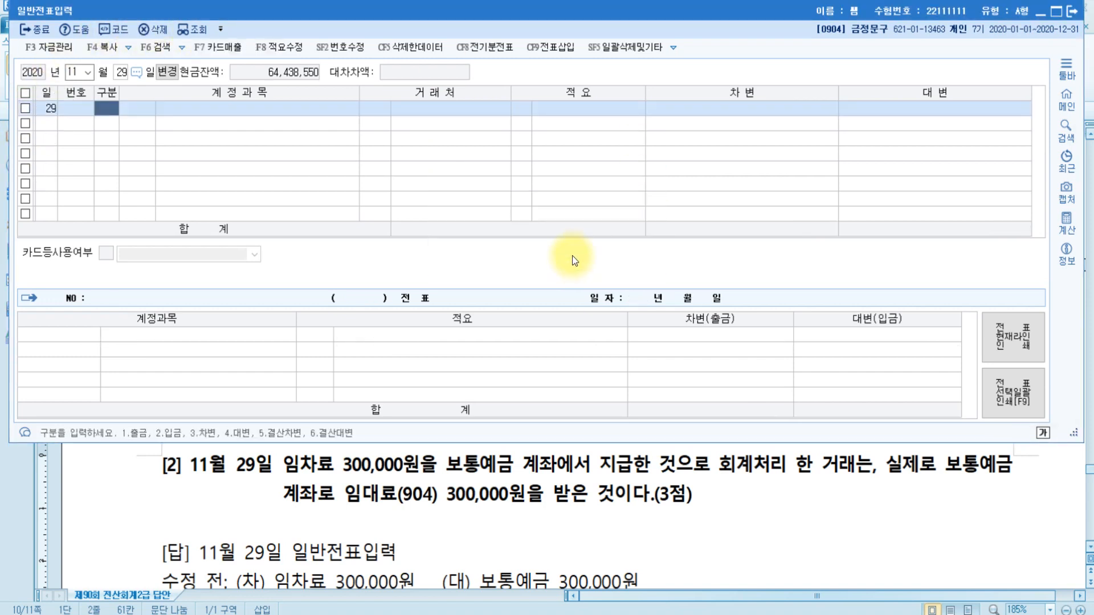
Step: Enter a November 29 debit line for 보통예금 (0103) with an amount of 300,000
text(3)
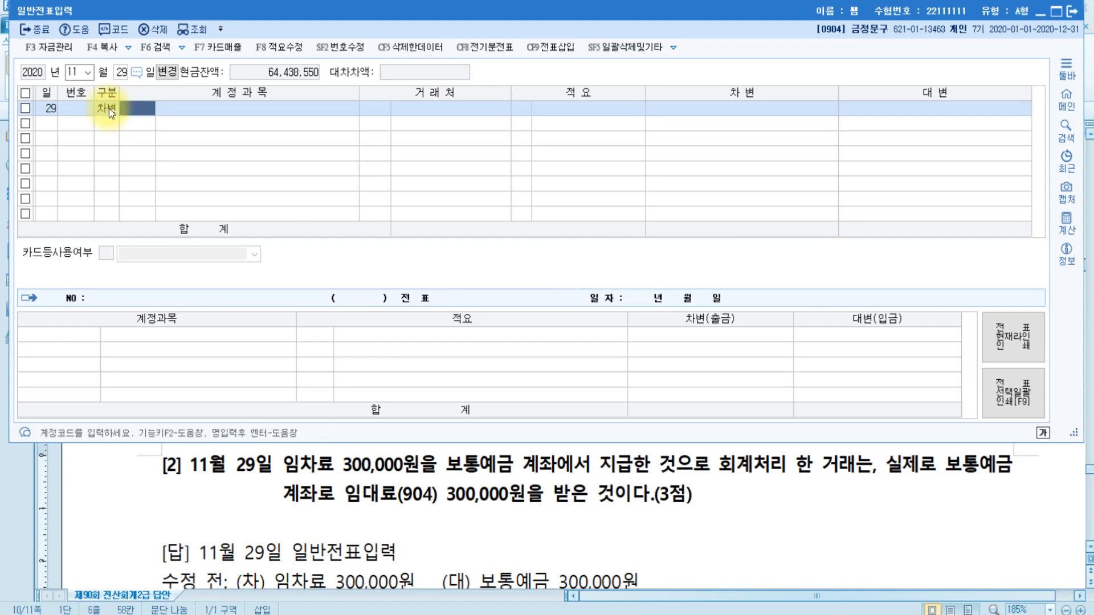
text(보토ㅇ)
key(Return)
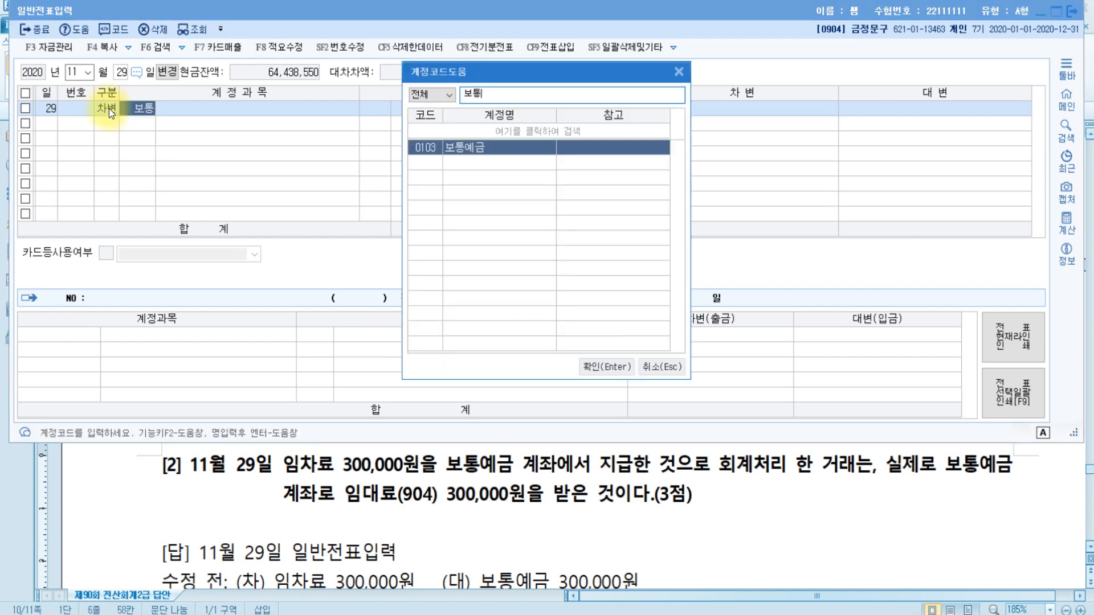
key(Return)
key(Return)
key(Return)
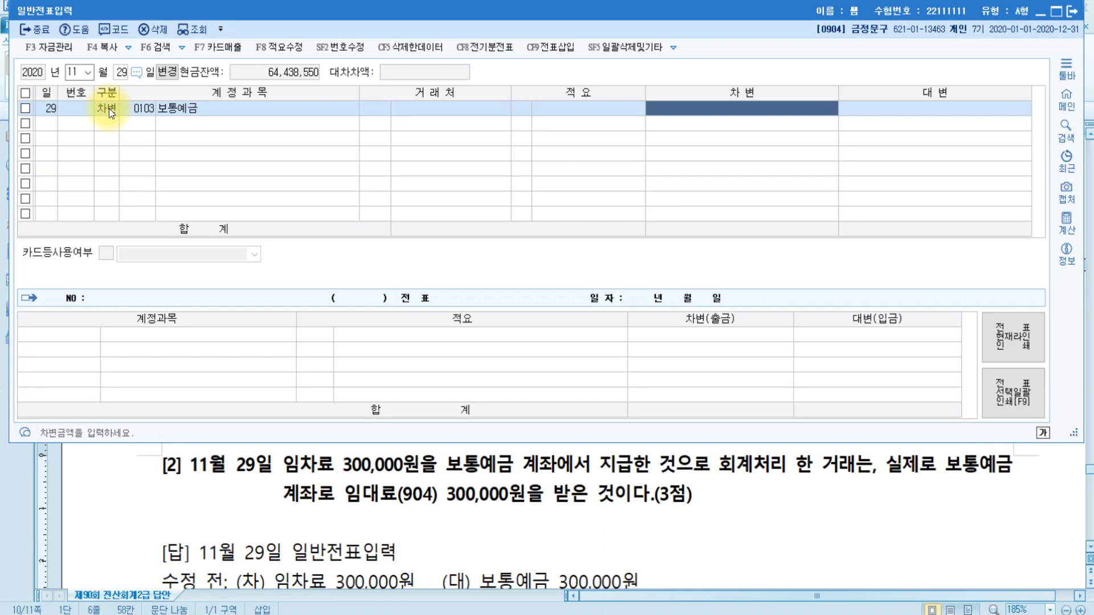
text(3000000)
key(Return)
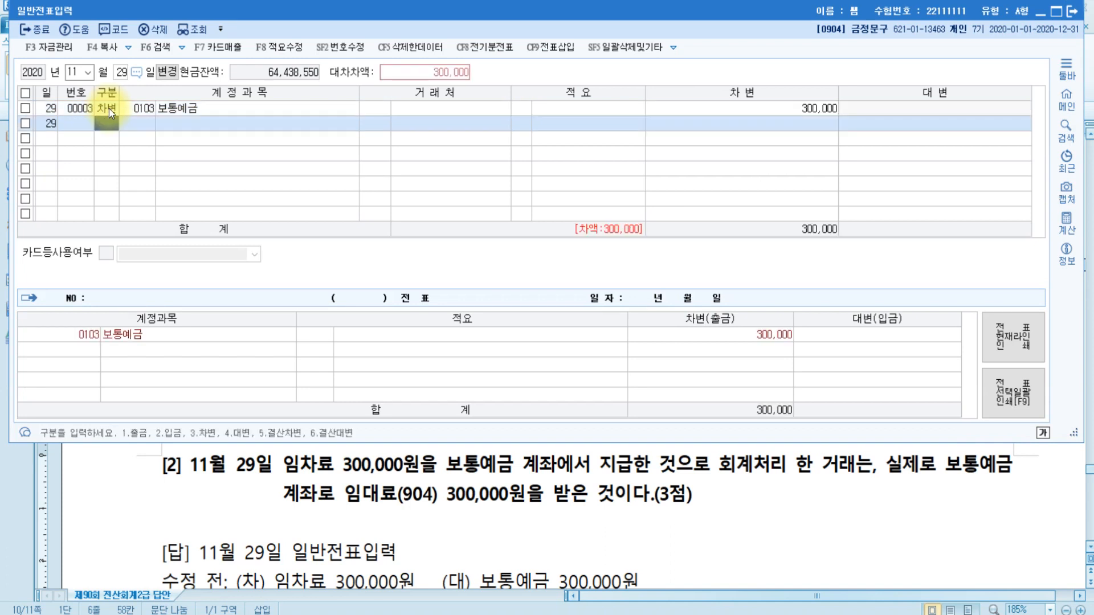
Step: Add the matching credit line for 임대료 (0904) with an amount of 300,000
text(4904)
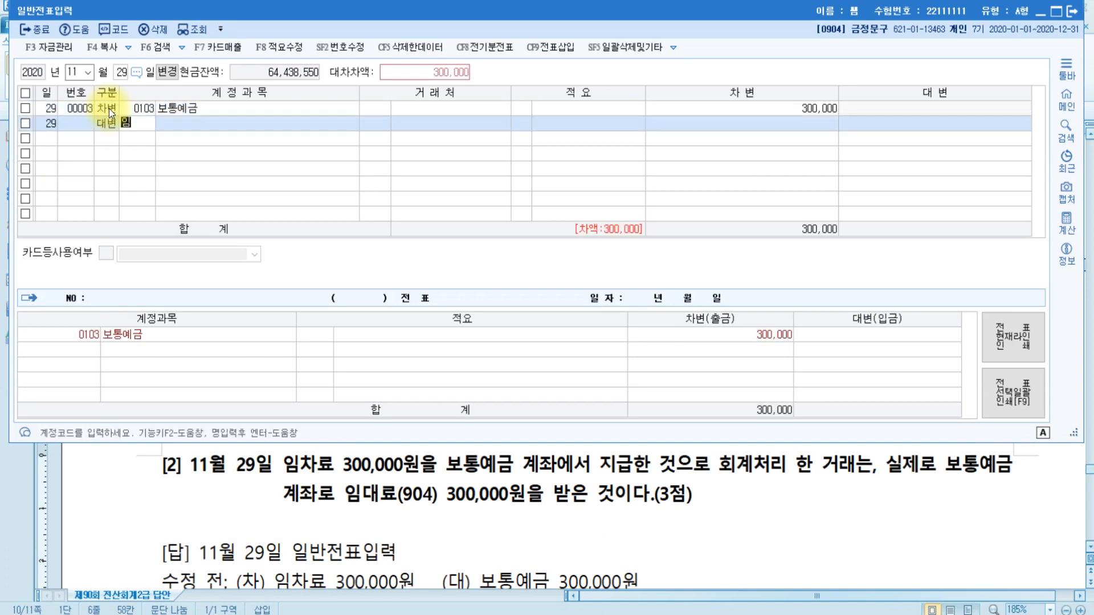
key(Return)
key(Return)
key(Return)
key(Return)
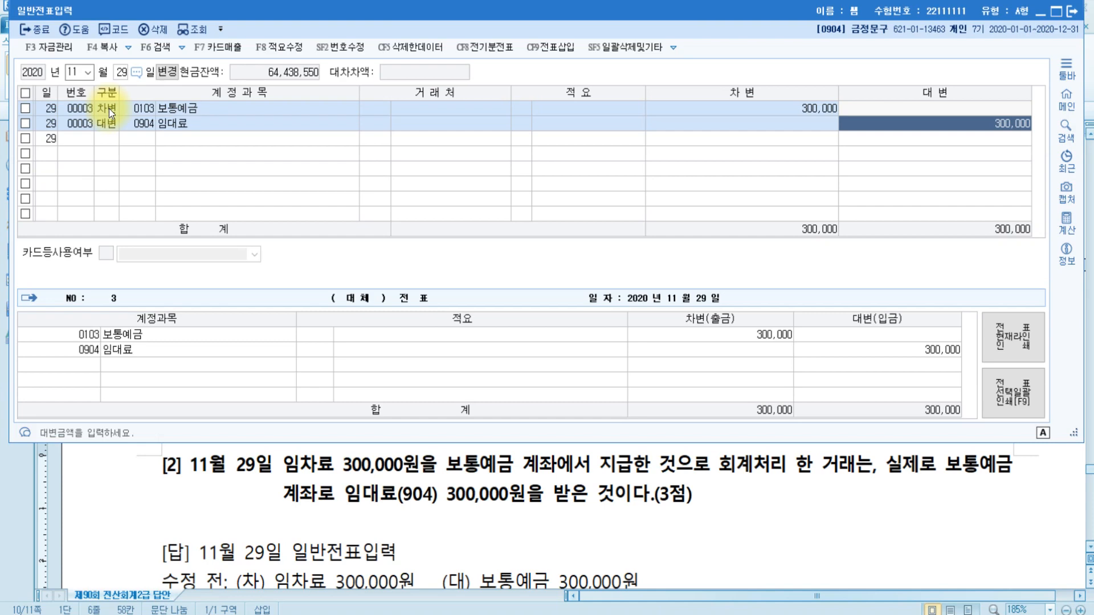
Step: Check question [2]'s corrected entry in the Hangul answer document, and read 문제6's closing adjustment questions
click(570, 503)
scroll(571, 503, down, 5)
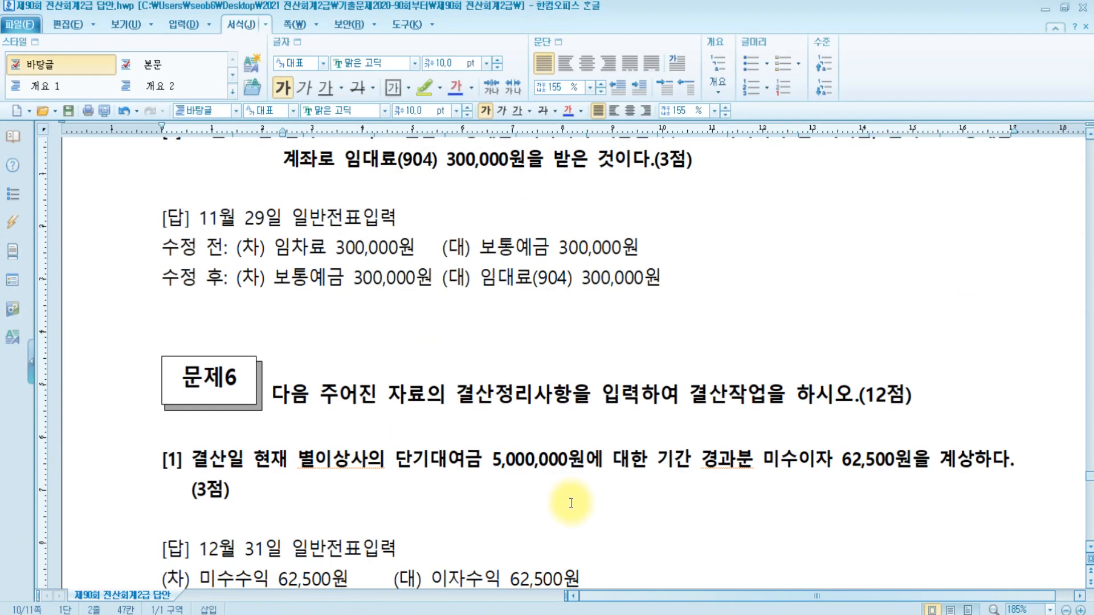
scroll(530, 456, up, 3)
scroll(542, 442, down, 3)
scroll(543, 439, down, 3)
click(287, 233)
click(297, 585)
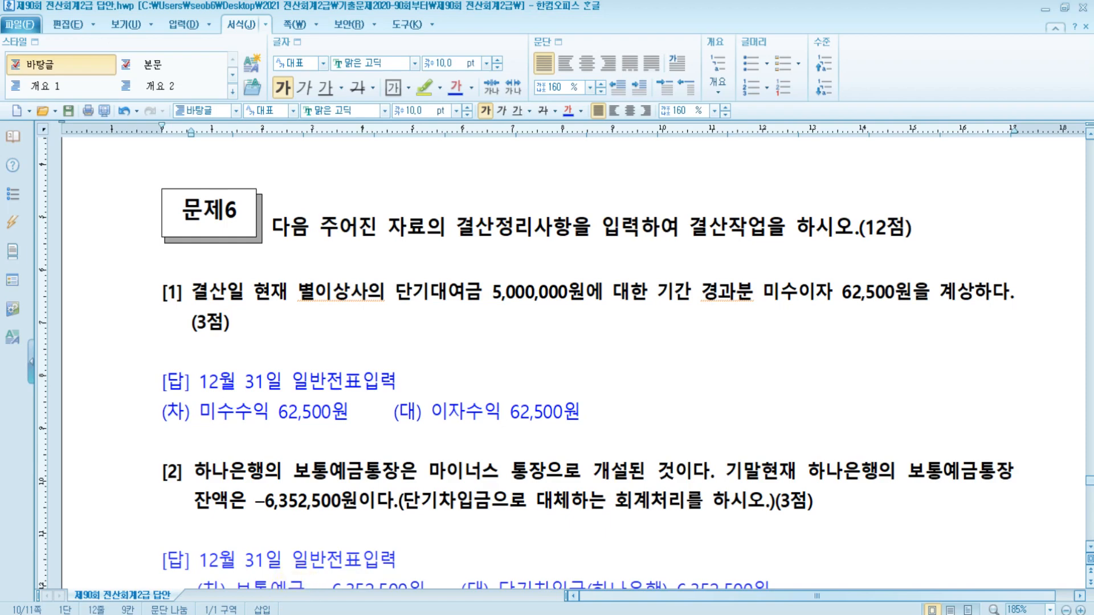
Step: Switch to the 결산 notes in Paint and review which closing items are handled by automatic entries
key(alt+Tab)
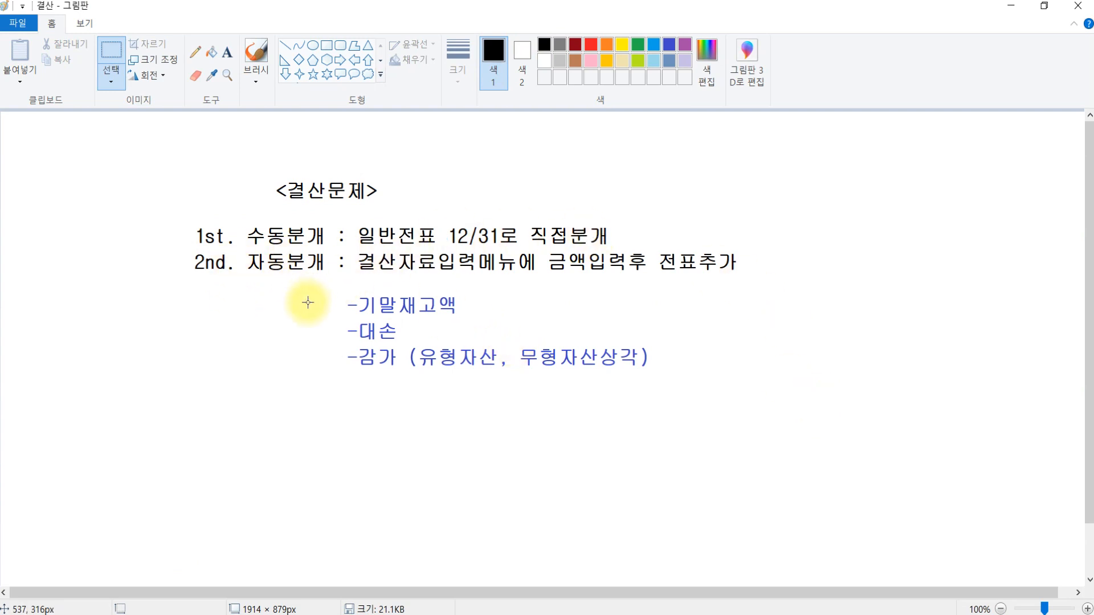
click(408, 305)
click(382, 331)
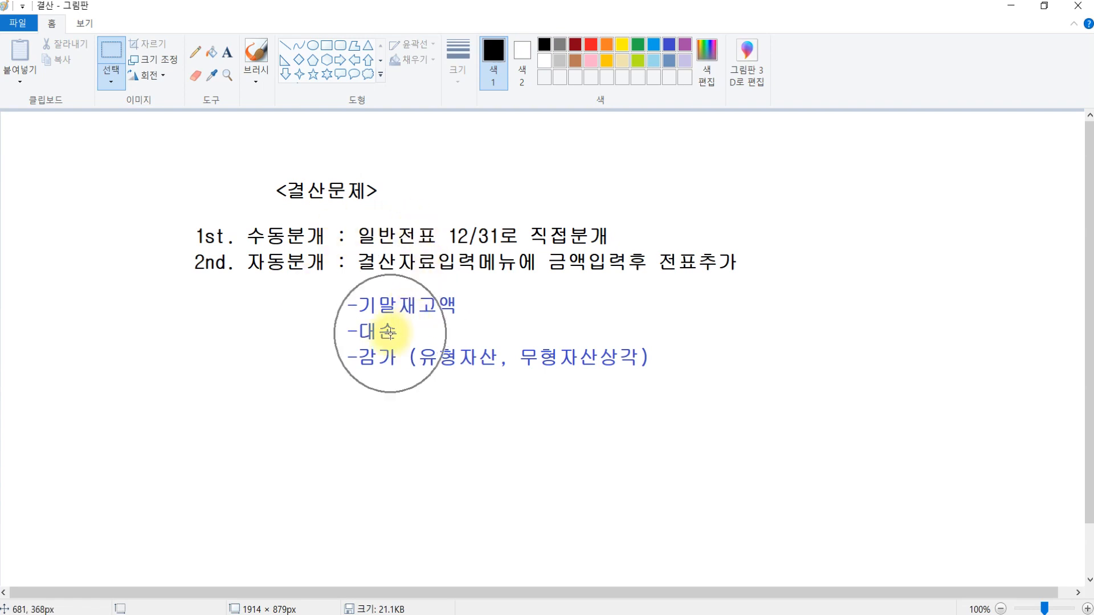
Step: Return to the 제90회 전산회계2급 답안 document and highlight 문제6's question number [2] in yellow
mouse_move(354, 604)
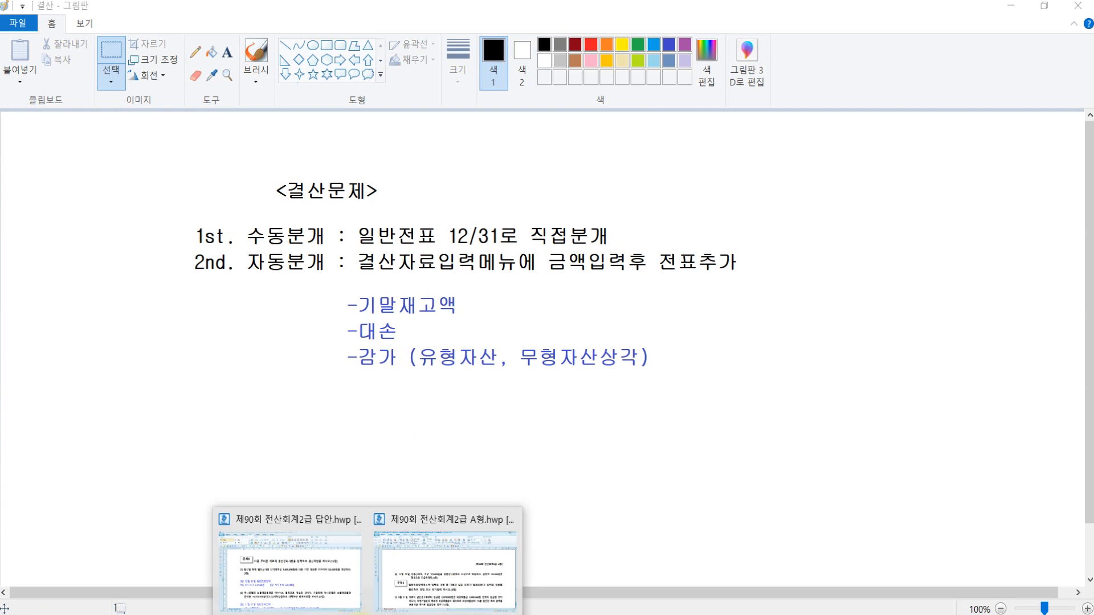
click(305, 561)
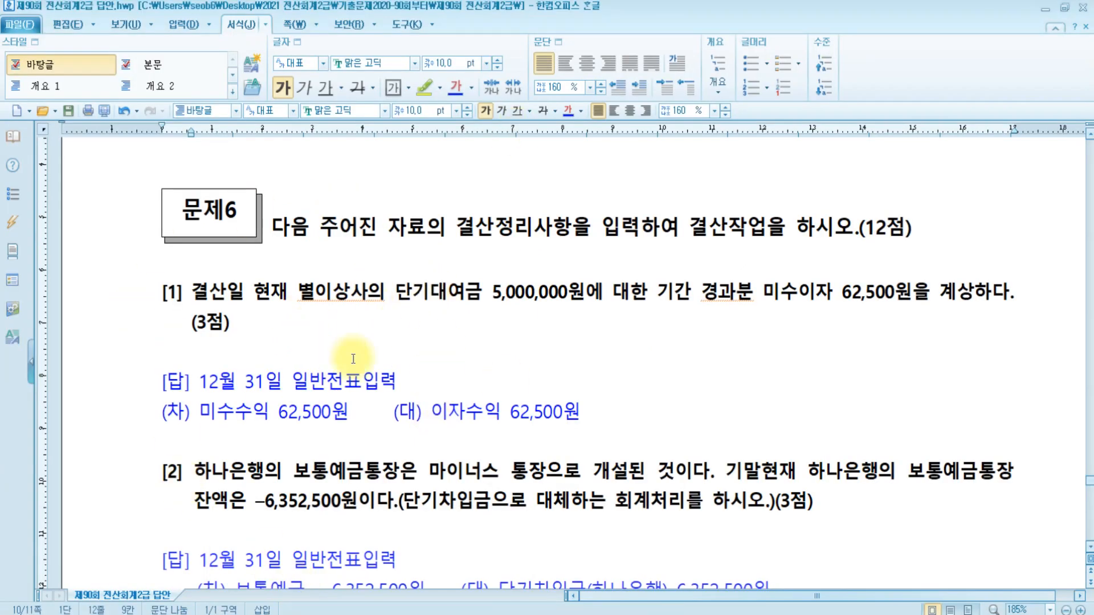
scroll(241, 358, down, 3)
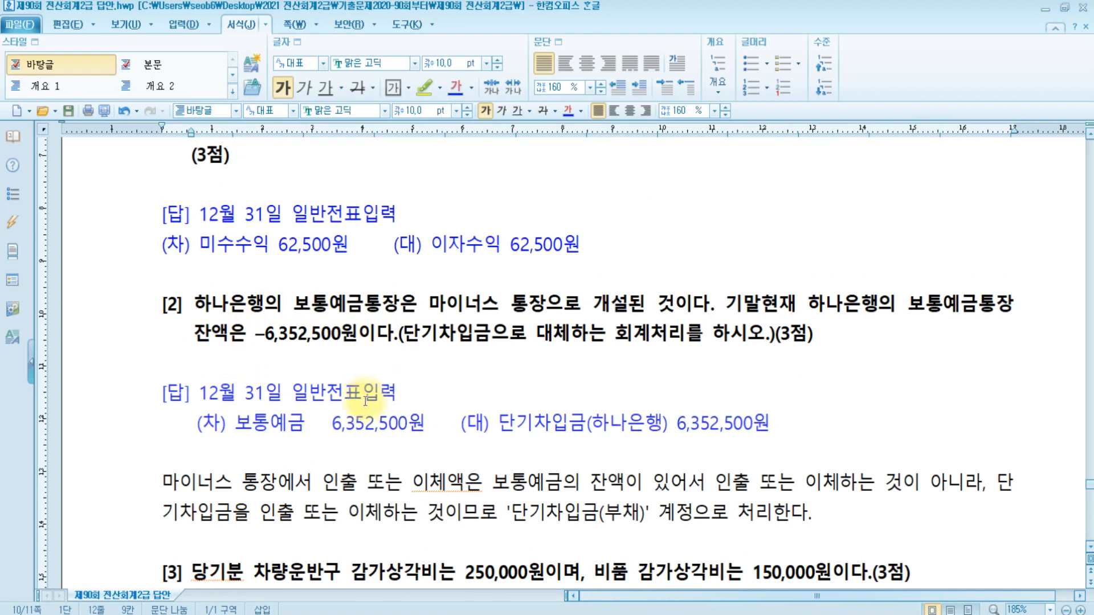
drag(162, 305, 194, 306)
click(421, 87)
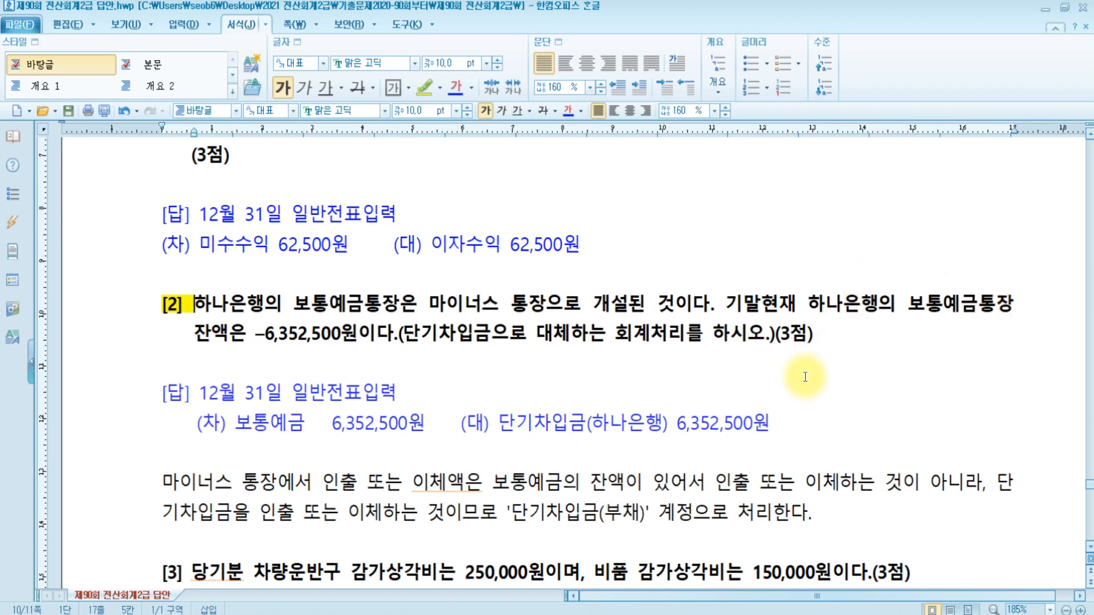
click(845, 326)
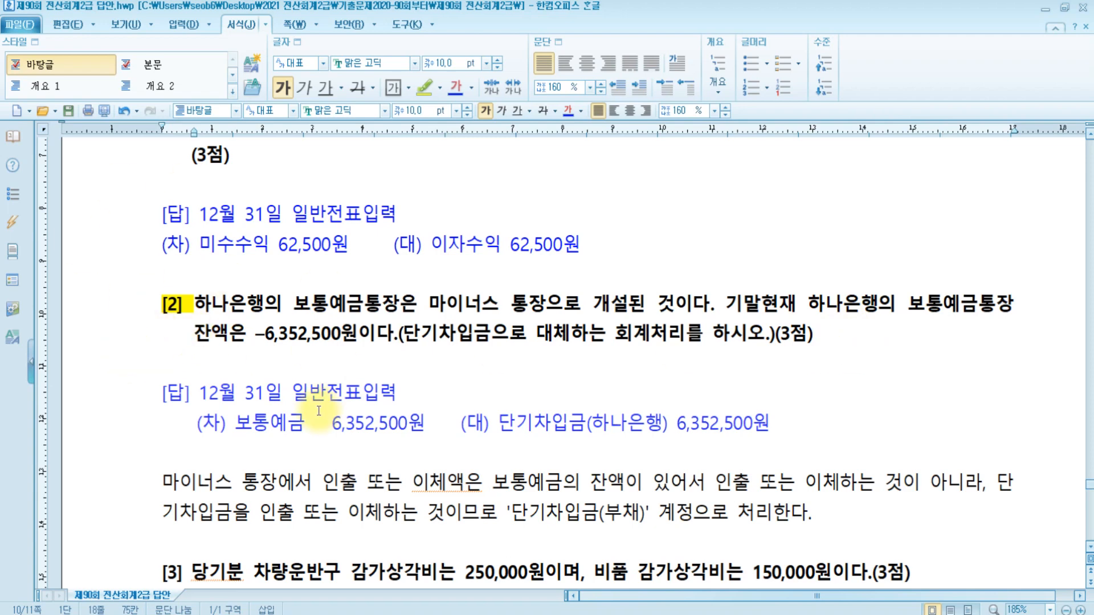
Step: Read 문제6's questions [3] on 감가상각비 and [4] on 기말상품재고액, and return to question [1]
scroll(447, 430, down, 3)
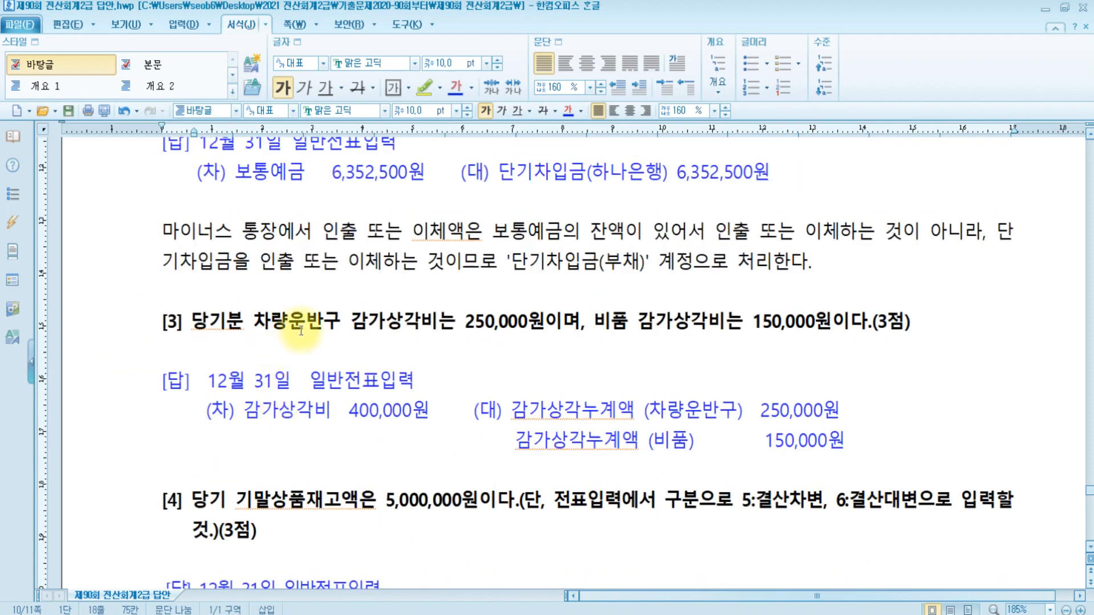
click(358, 321)
drag(357, 317, 383, 323)
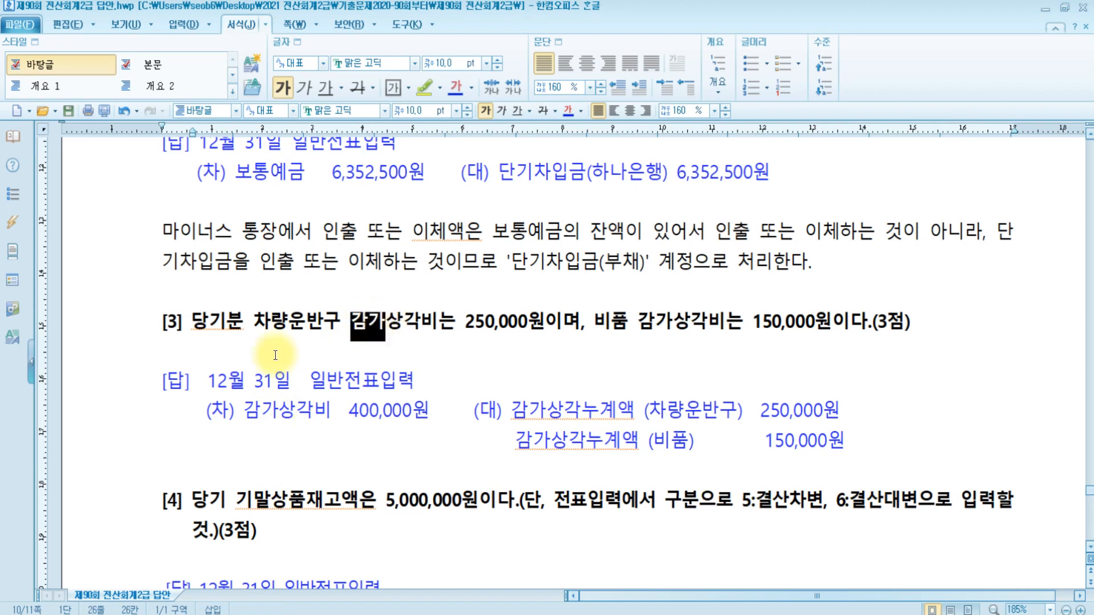
scroll(281, 399, down, 2)
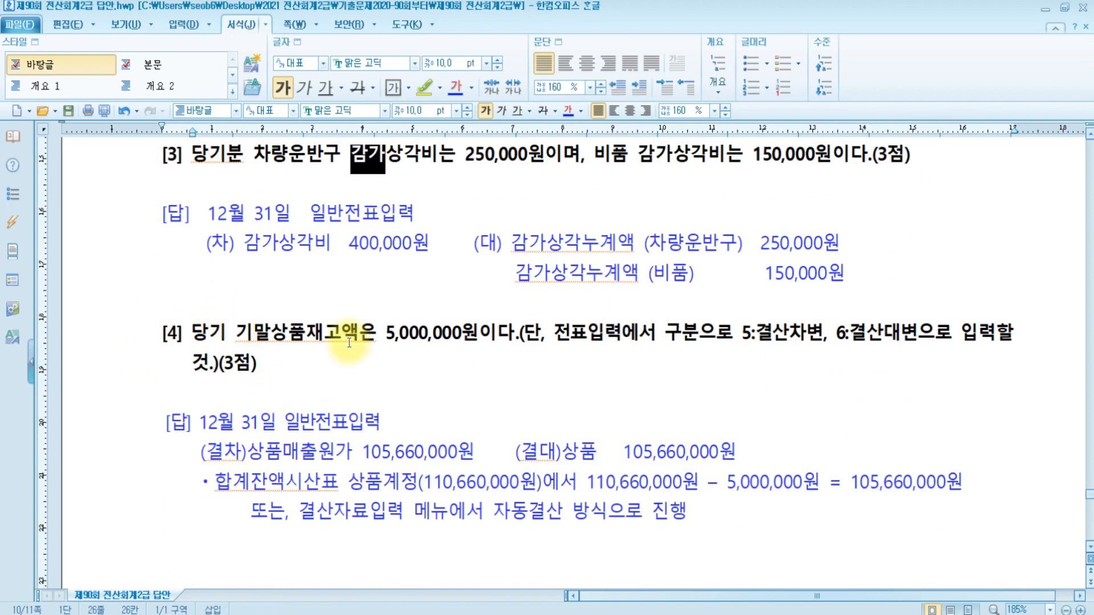
scroll(218, 499, up, 8)
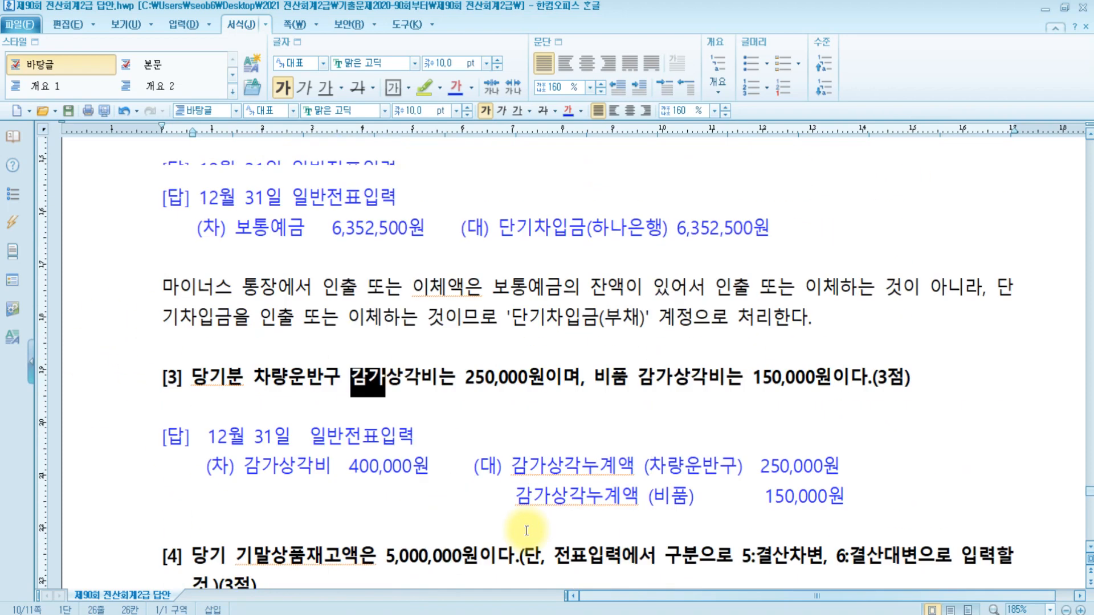
scroll(432, 517, down, 1)
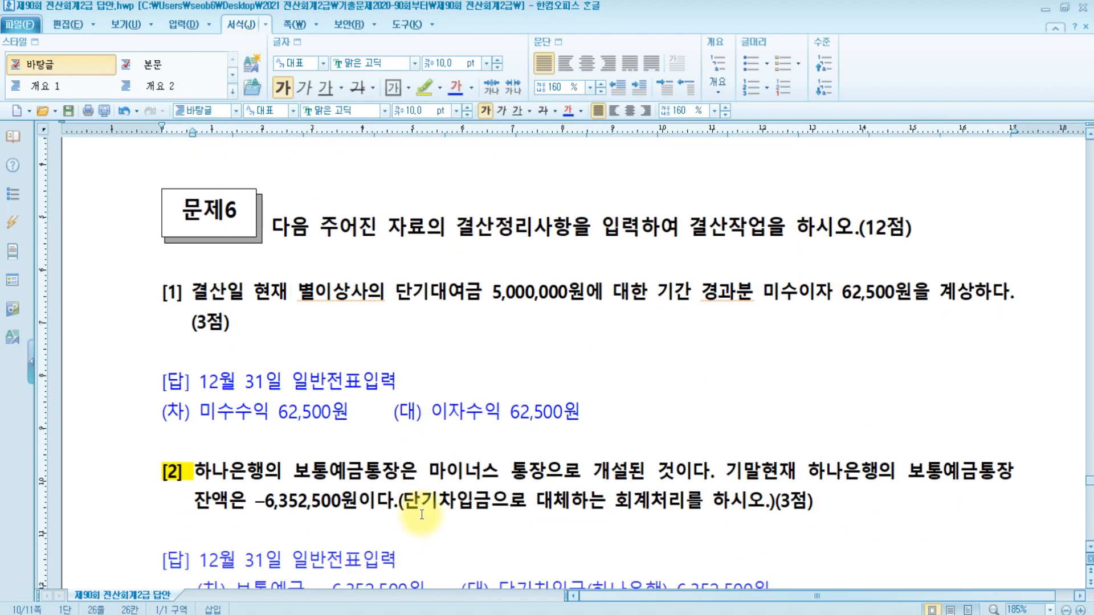
Step: Insert the note (당기) directly after 경과분 in question [1] of 문제6
click(253, 319)
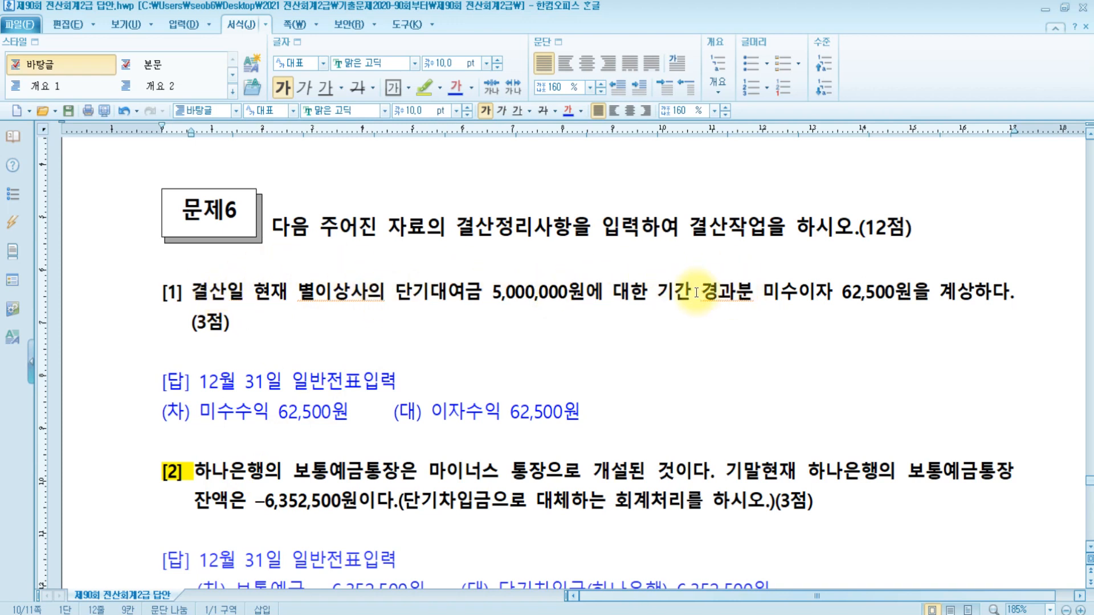
drag(697, 293, 745, 293)
click(753, 293)
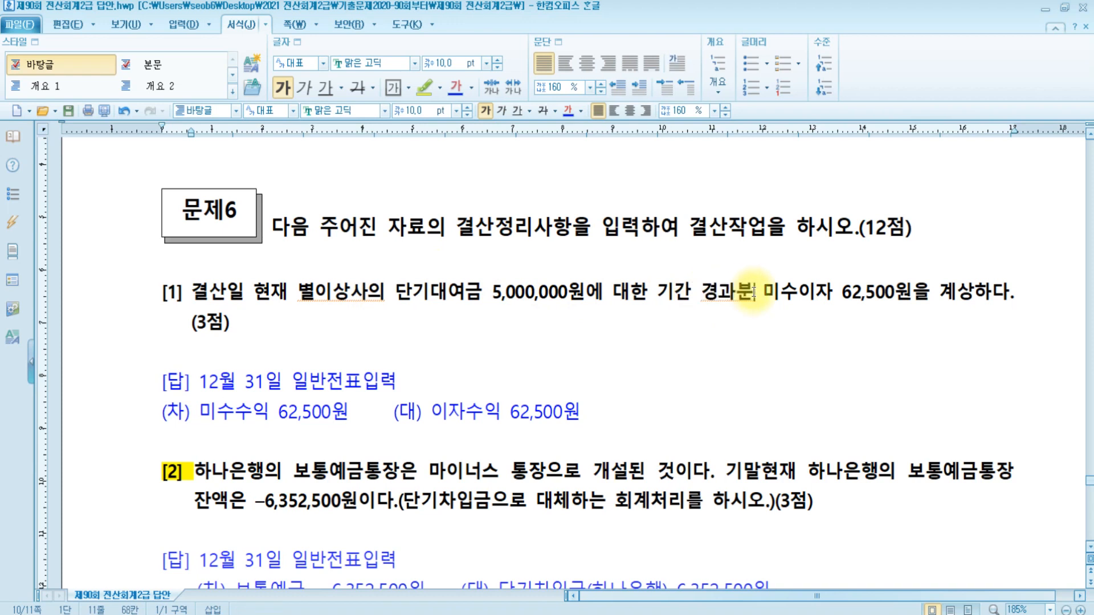
text((당기)
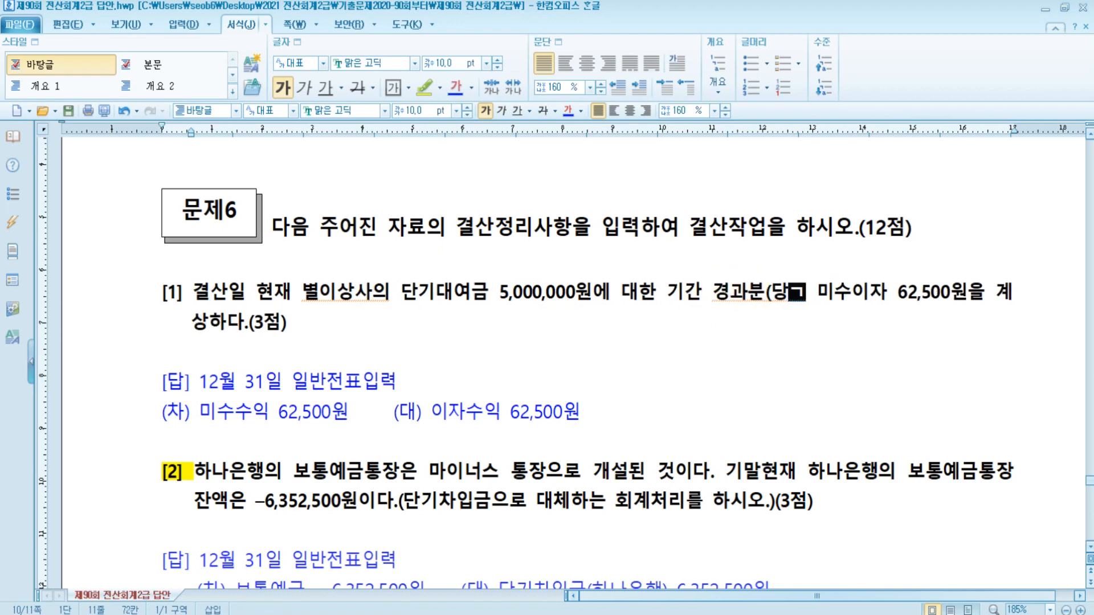
key(Right)
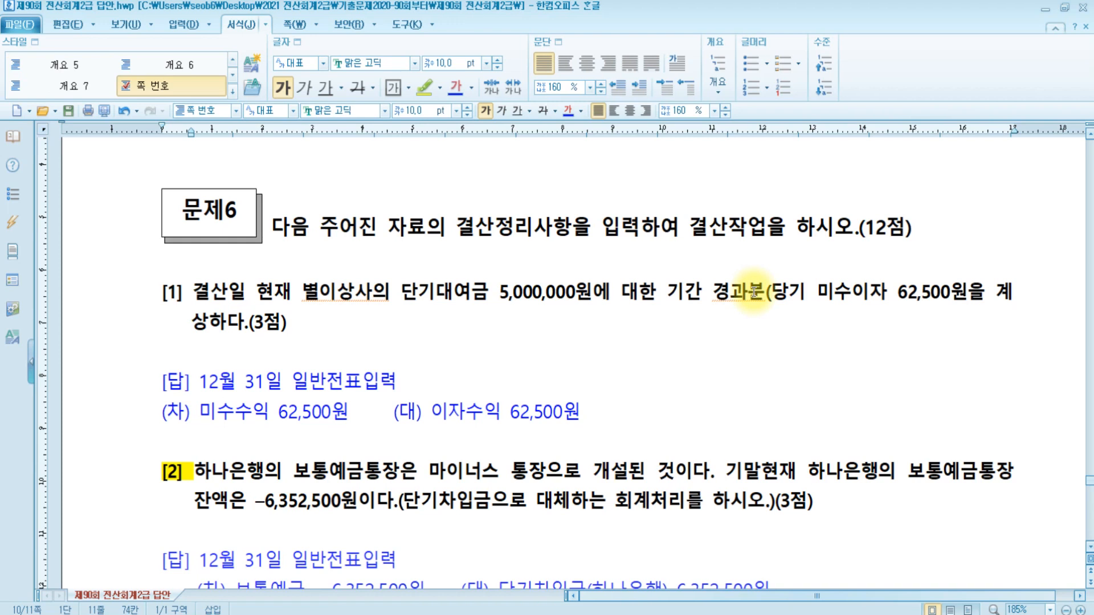
text())
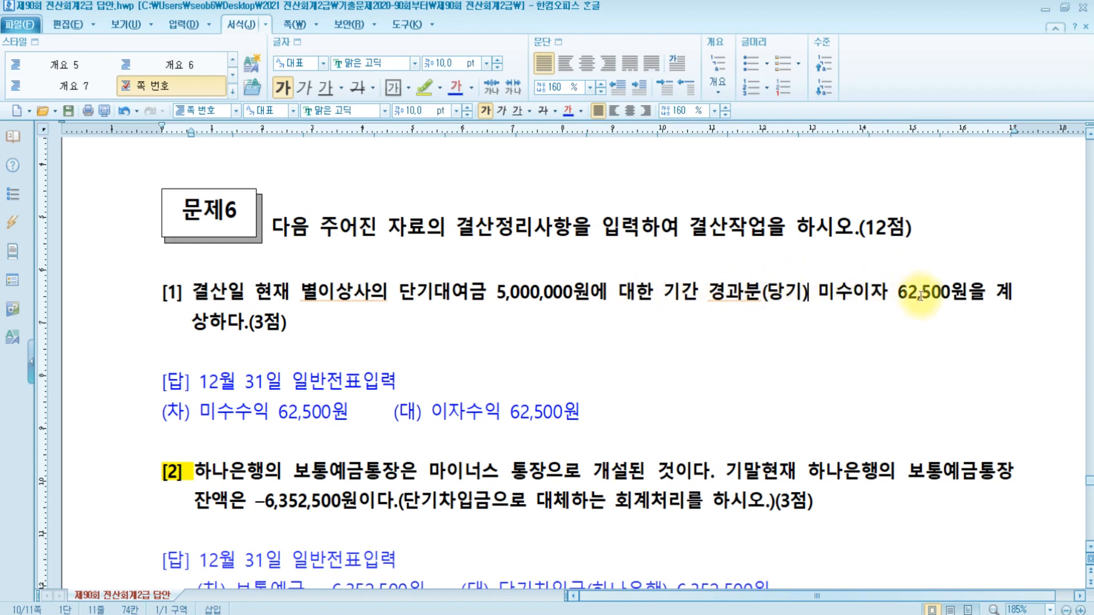
click(322, 327)
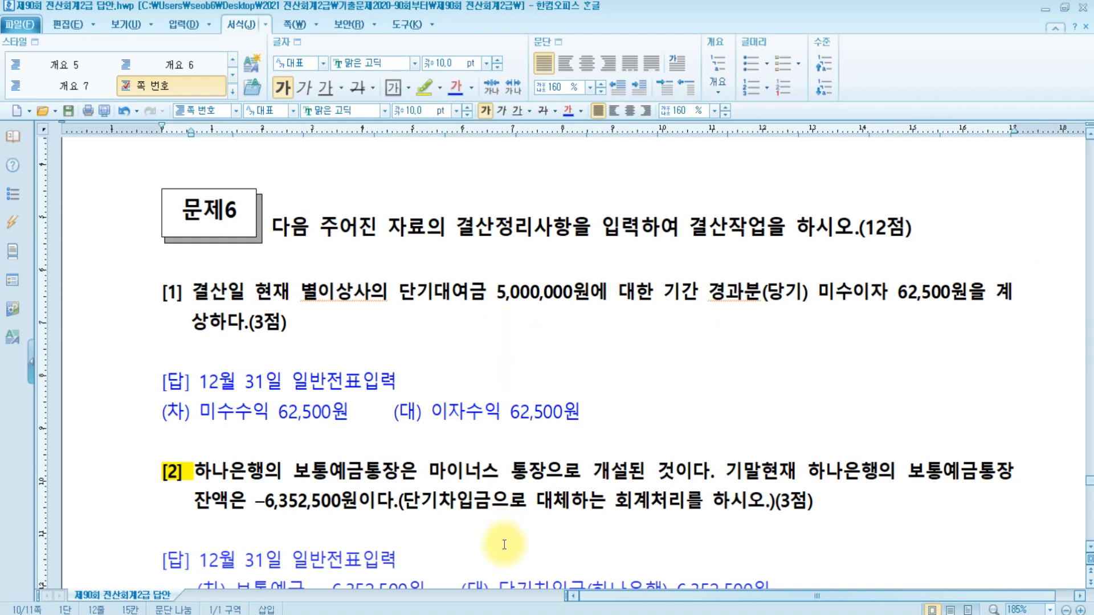
Step: Switch to the 일반전표입력 window and set the voucher date to December 31
click(479, 558)
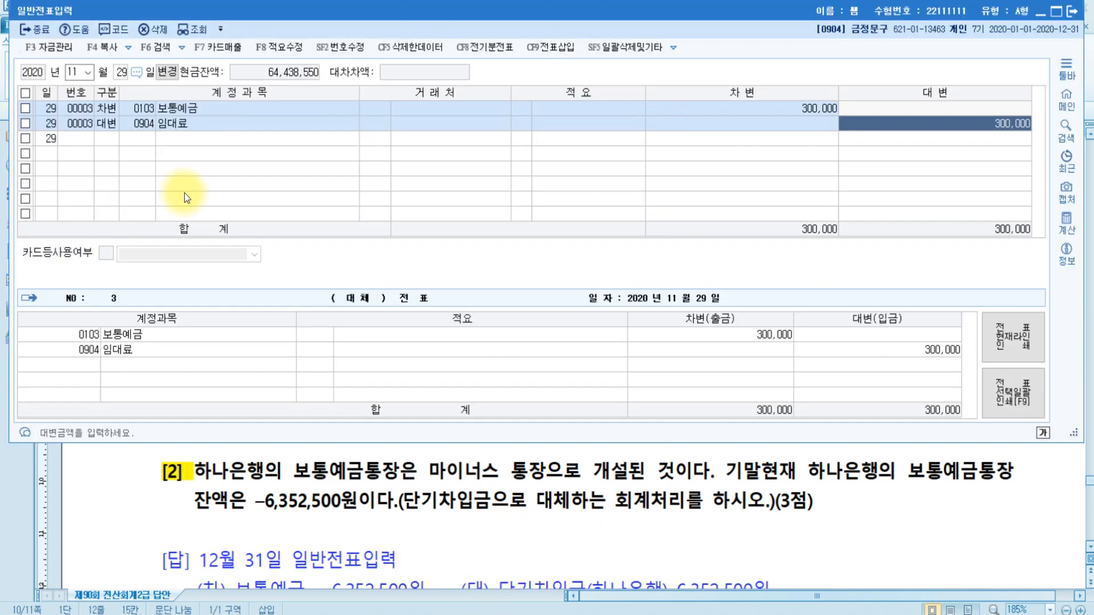
text(12)
key(Return)
text(31)
key(Return)
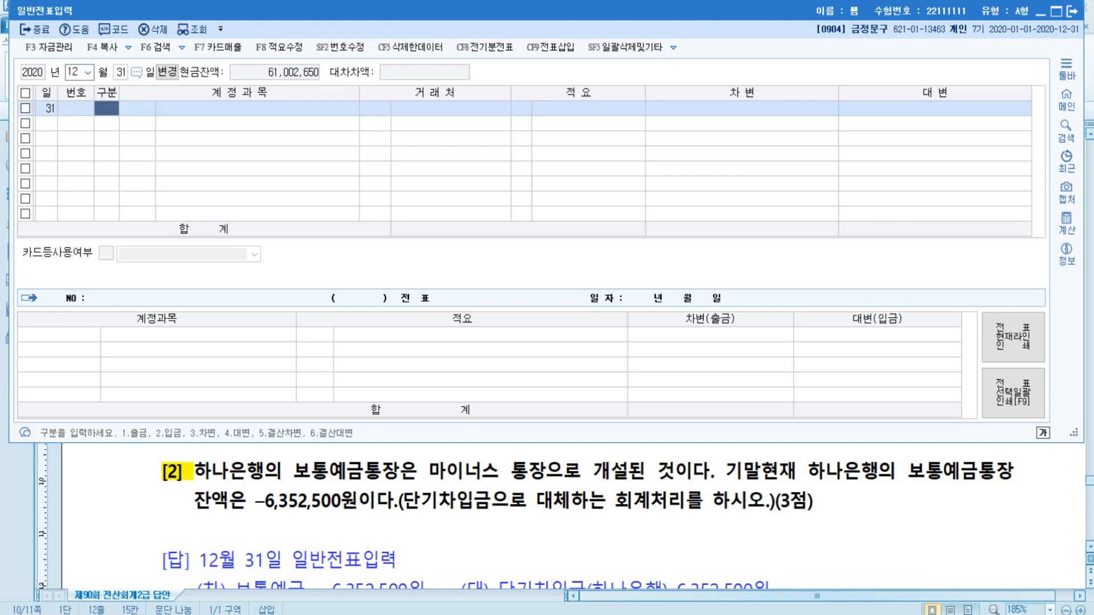
Step: Enter a December 31 credit line for 이자수익 (0901) of 62,500 won to answer question [1]
text(4)
key(Return)
text(이자)
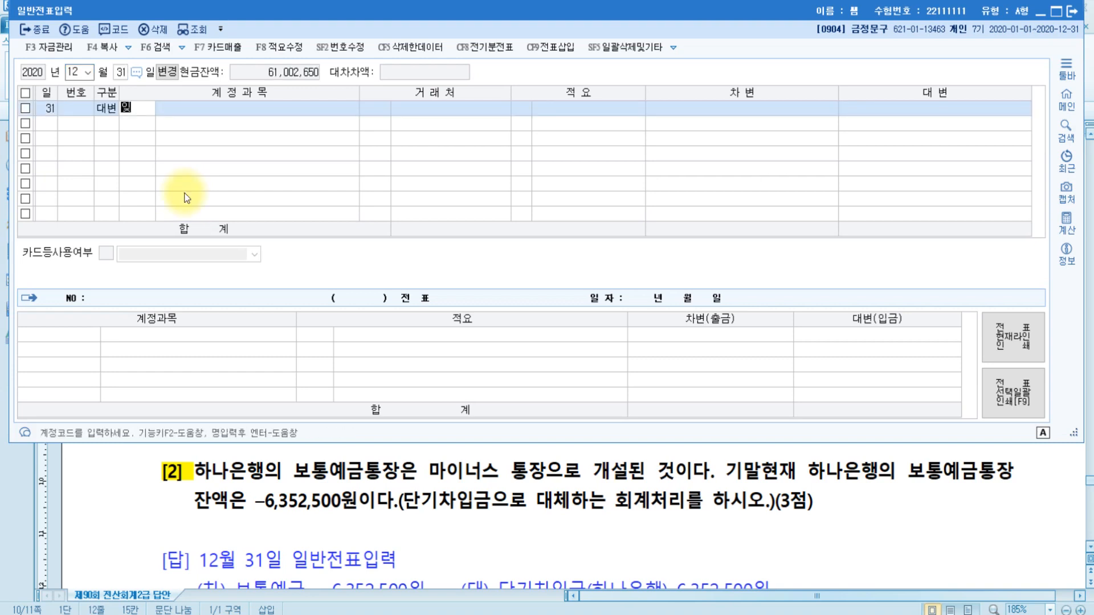
key(Return)
key(Down)
key(Down)
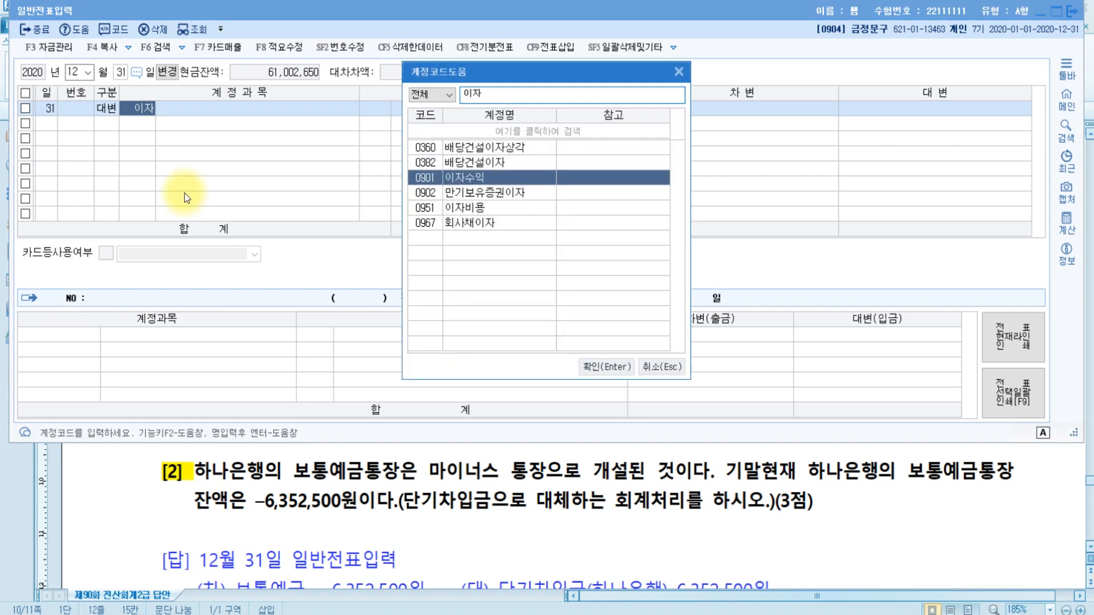
key(Return)
scroll(490, 547, up, 3)
scroll(489, 543, up, 1)
scroll(491, 530, down, 1)
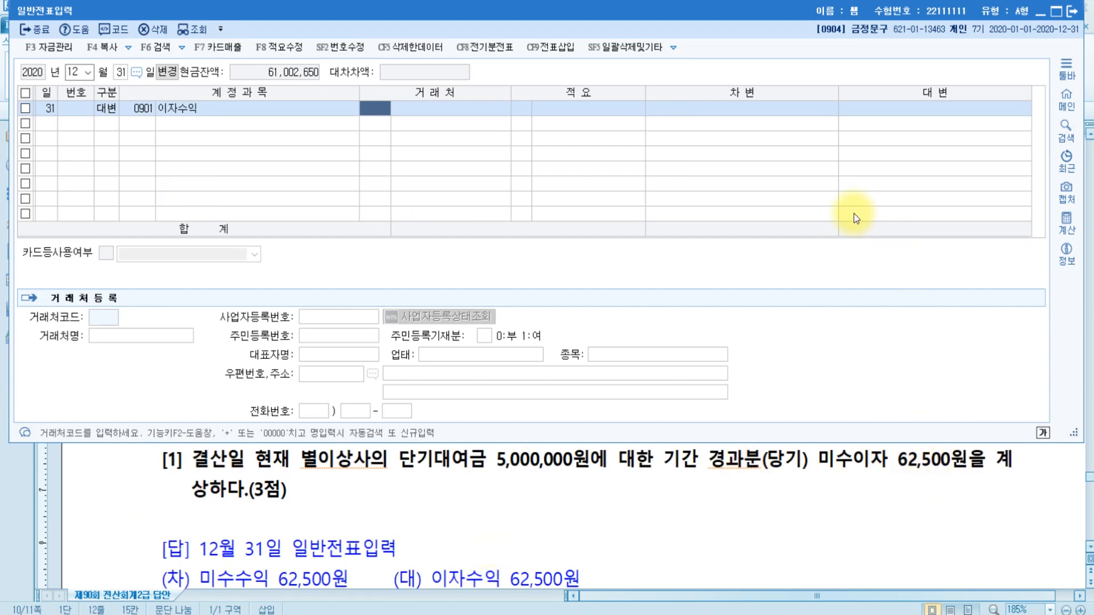
key(Return)
key(Return)
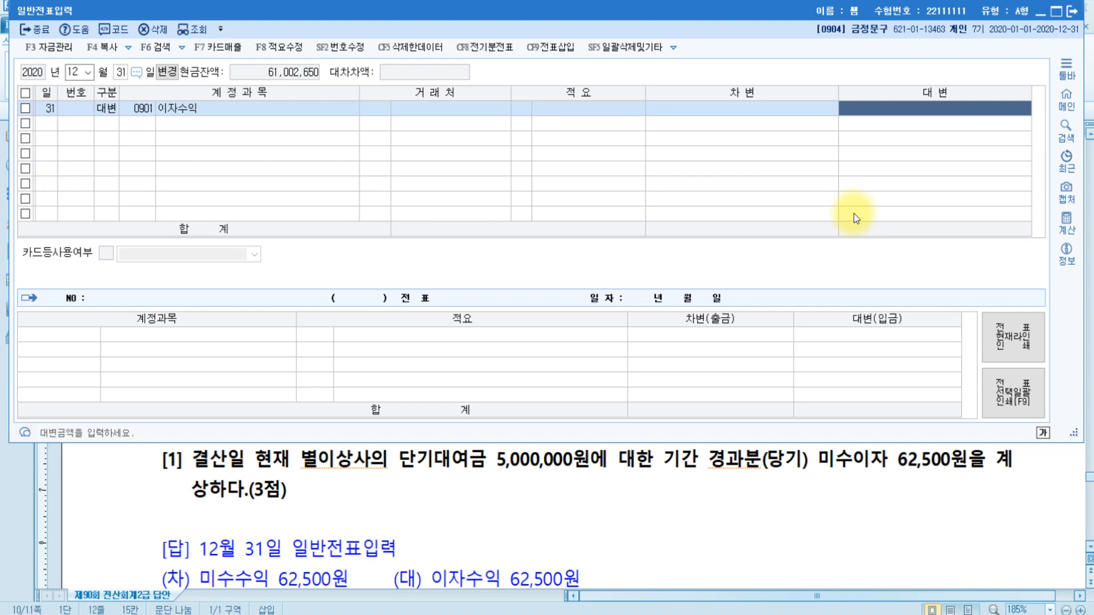
text(62,500)
key(Return)
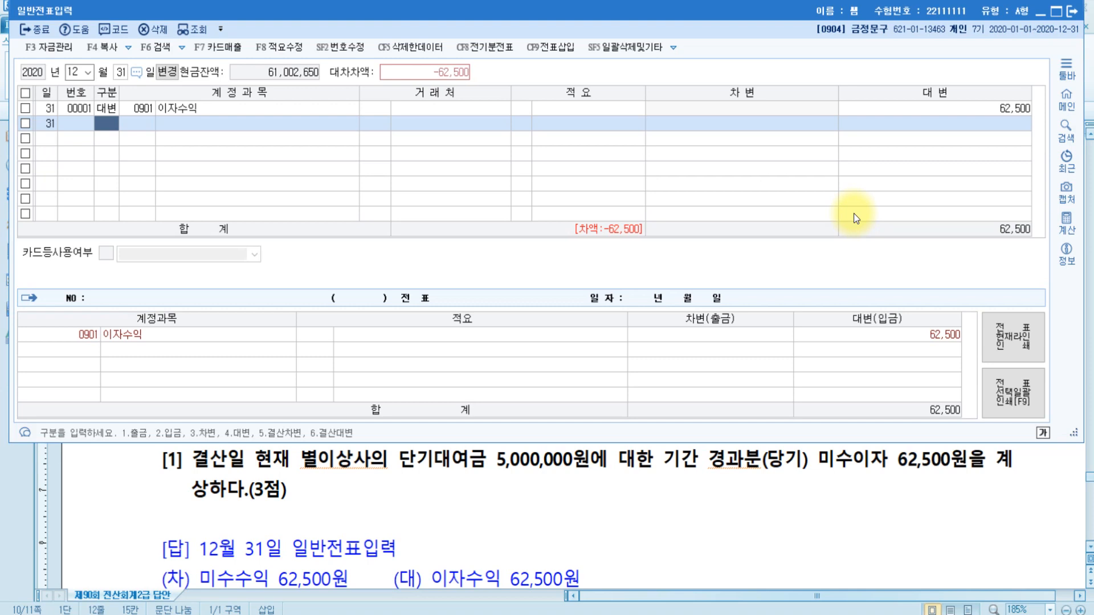
Step: Add the matching debit line for 미수수익 (0116) of 62,500 won to the same voucher
text(3)
key(Return)
text(미수)
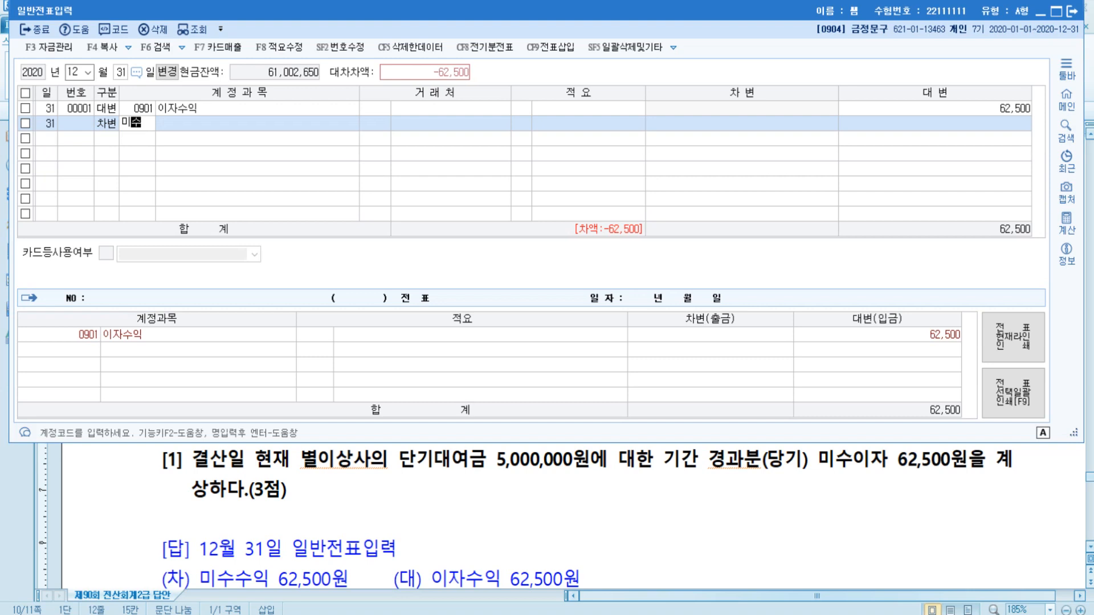
key(Return)
key(Down)
key(Down)
key(Return)
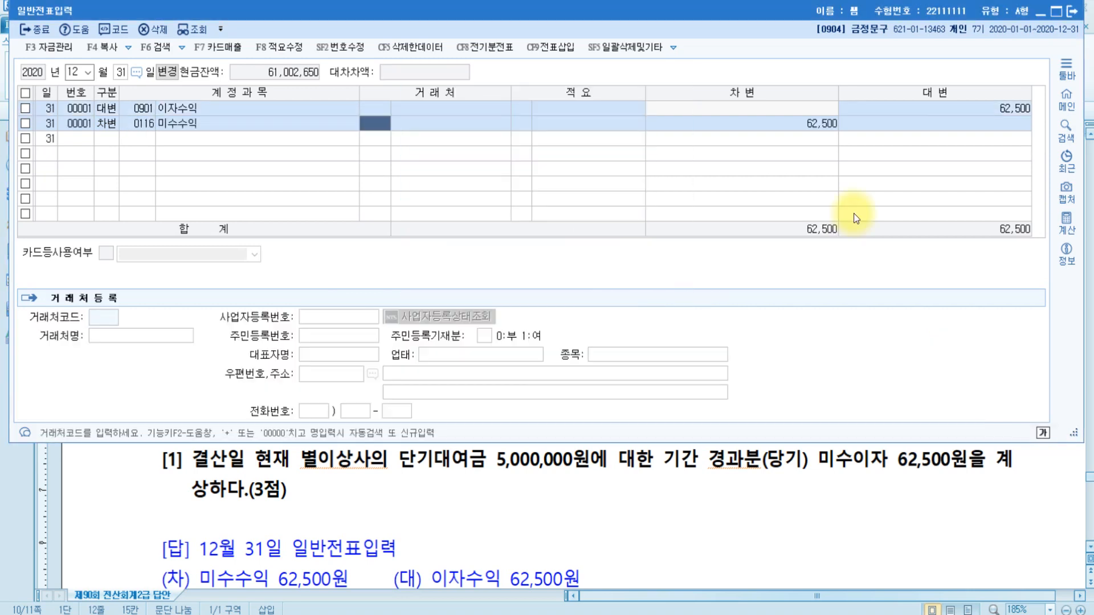
key(Return)
key(Return)
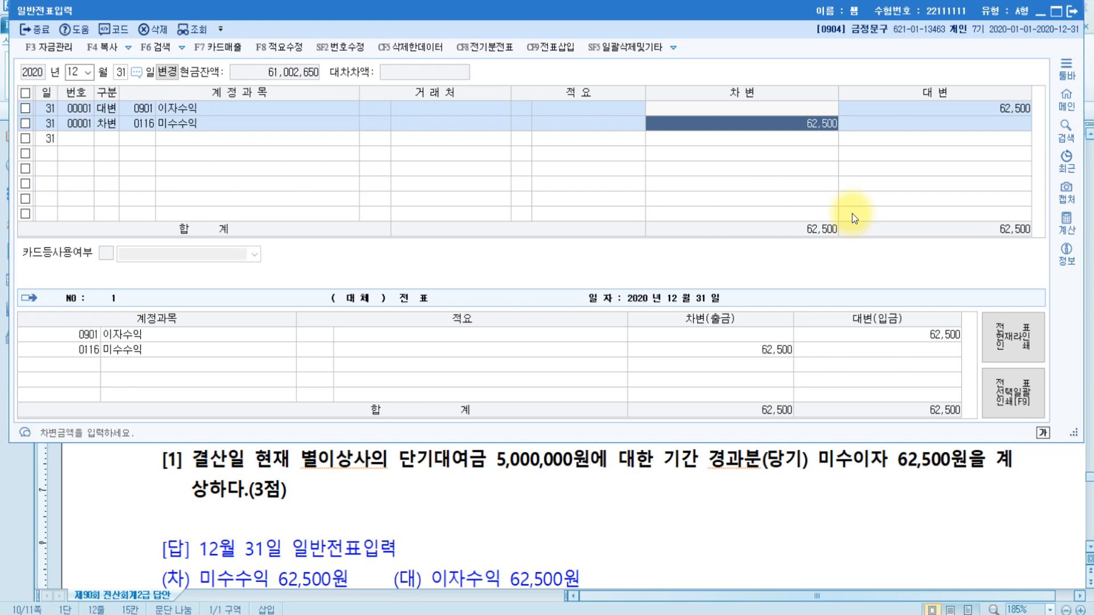
Step: Assign 별이상사 as the 거래처 of the 미수수익 debit line
click(344, 465)
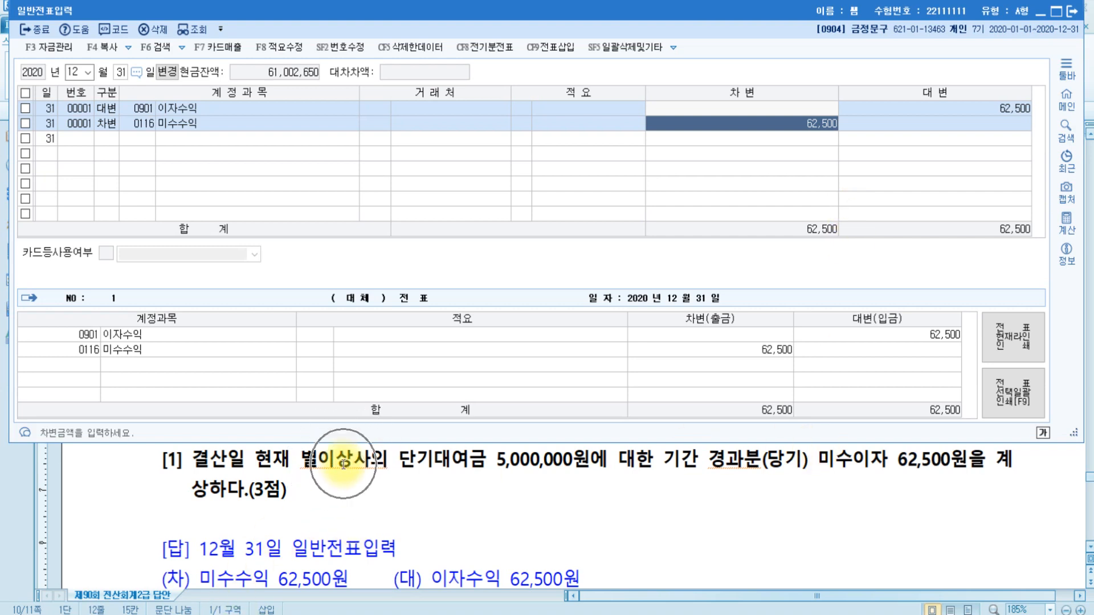
click(375, 125)
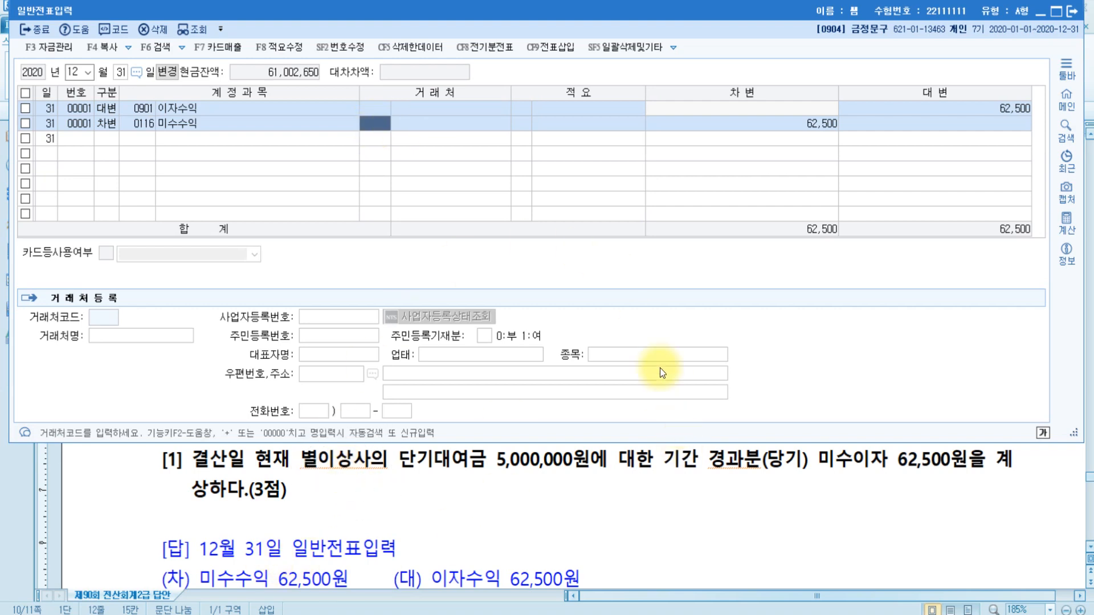
text(별이)
key(Return)
key(Return)
key(Return)
key(Return)
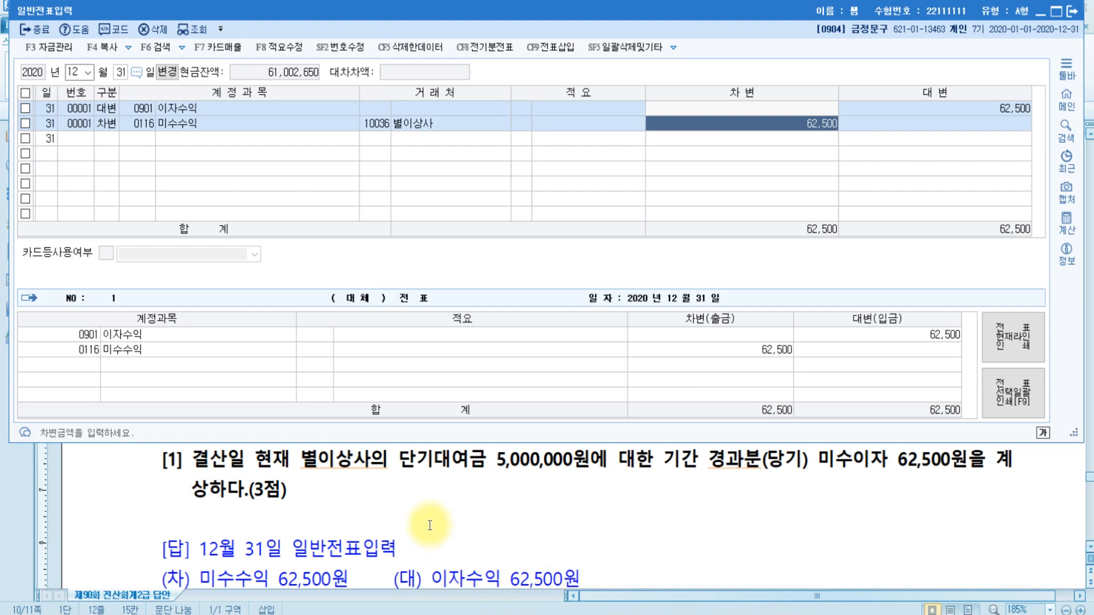
Step: Compare the voucher with question [1]'s answer and read question [2] on the 하나은행 마이너스 통장
scroll(427, 521, down, 3)
click(322, 497)
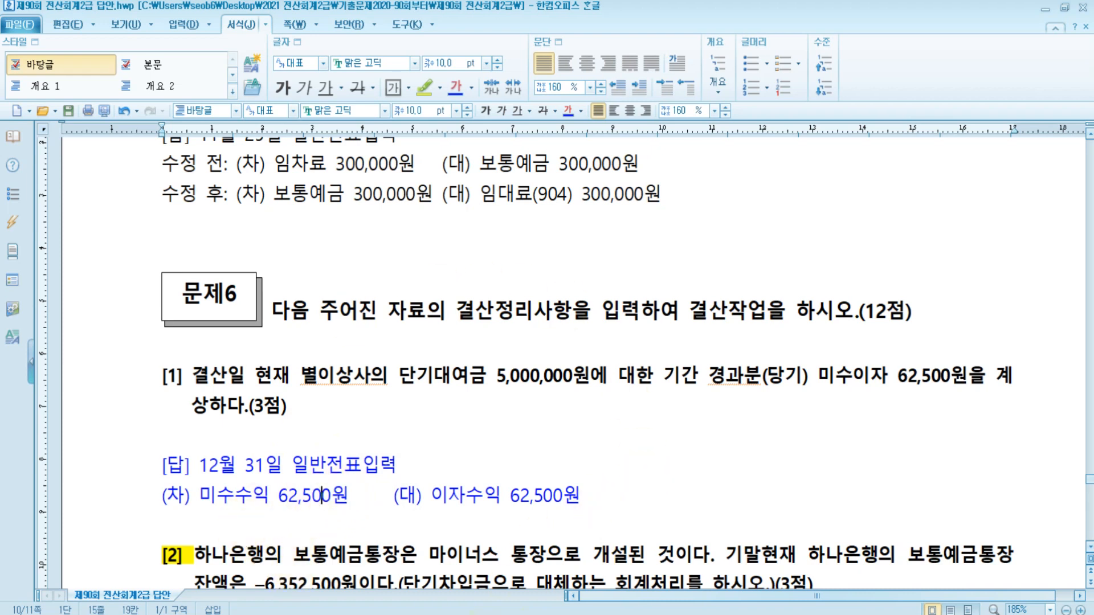
key(alt+Tab)
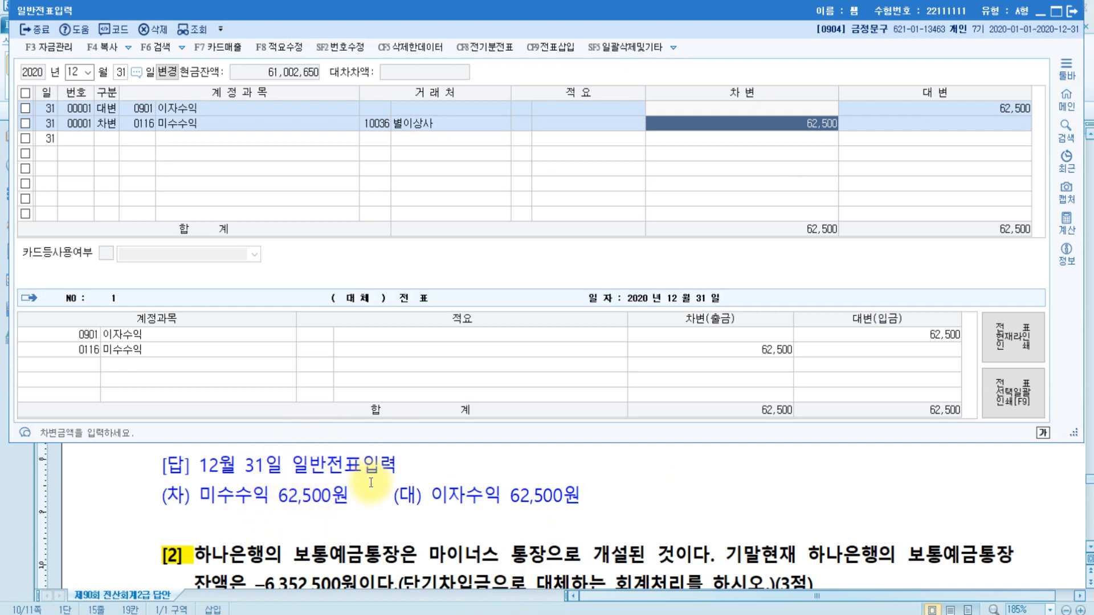
click(611, 490)
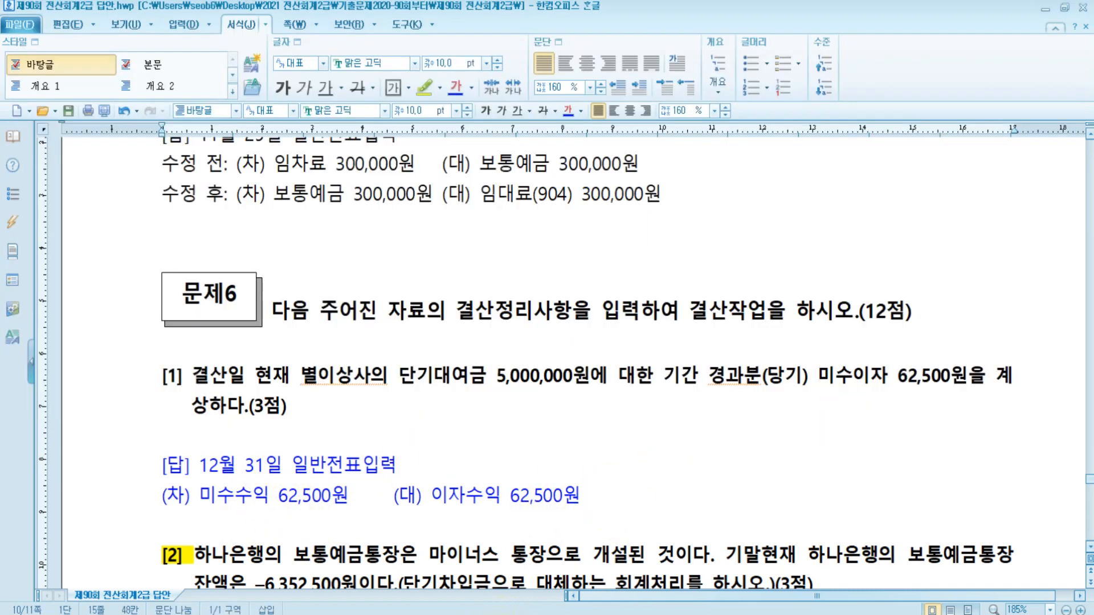
key(alt+Tab)
scroll(623, 521, down, 3)
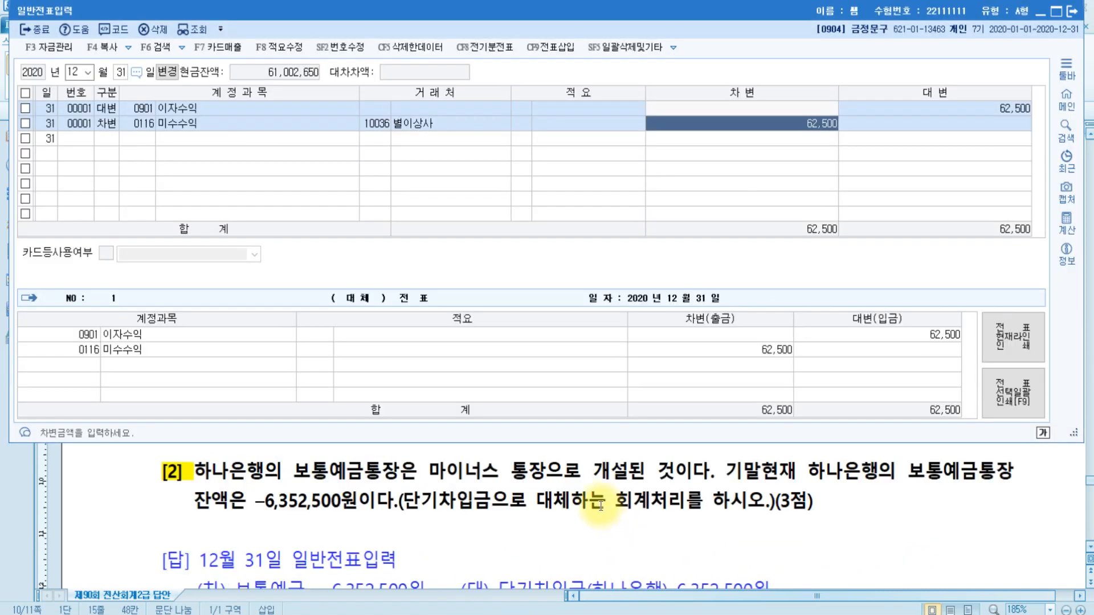
click(596, 468)
scroll(598, 434, down, 6)
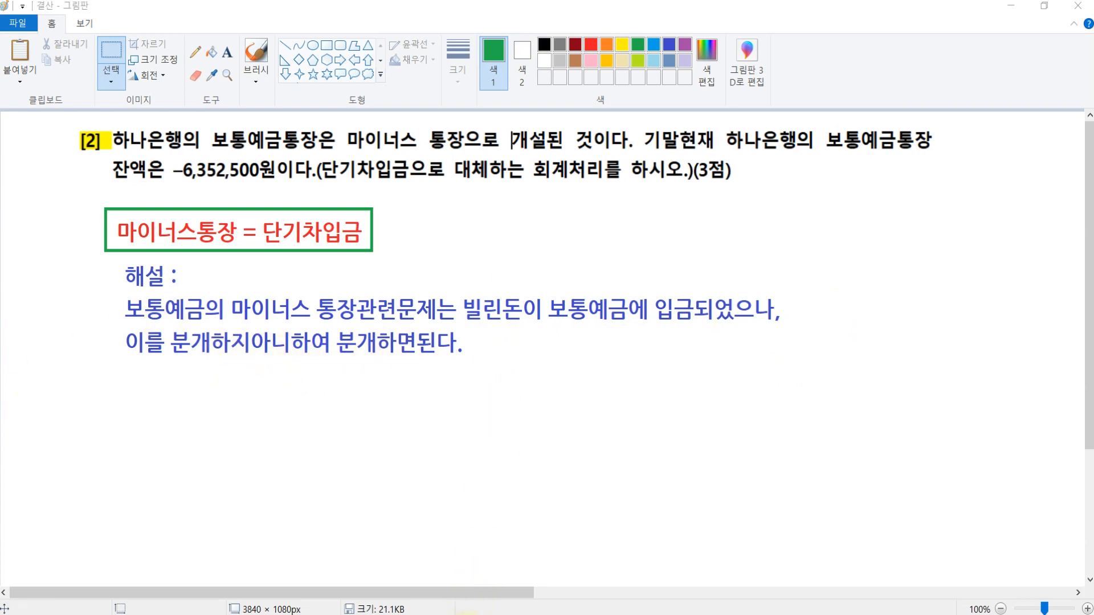
Step: Return to the 일반전표입력 window with its empty December 31 row selected and question [2] of the answer document in view behind it
key(alt+Tab)
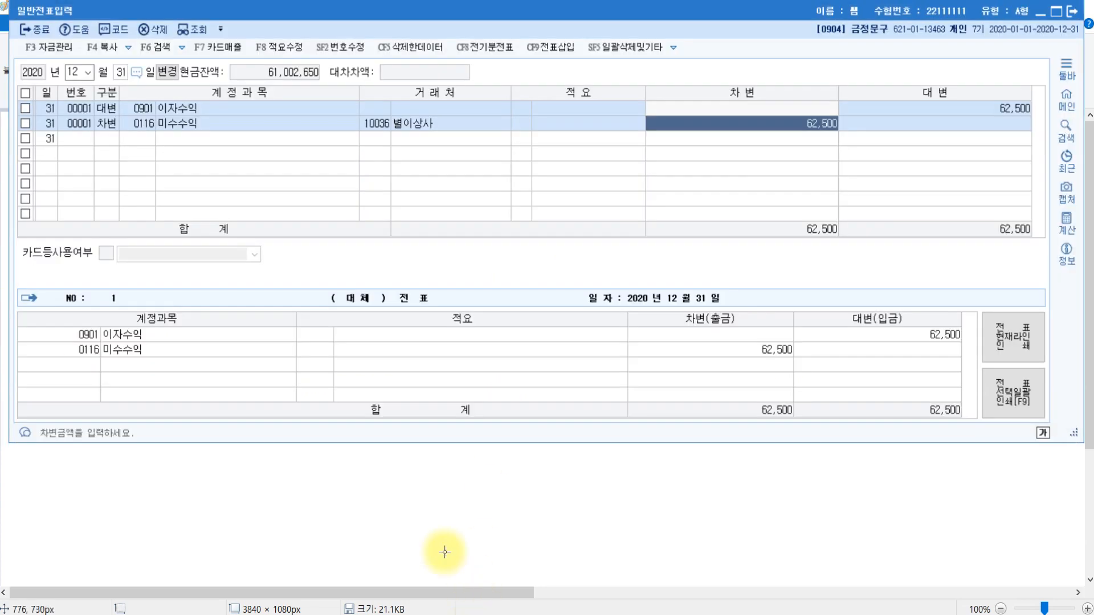
click(114, 138)
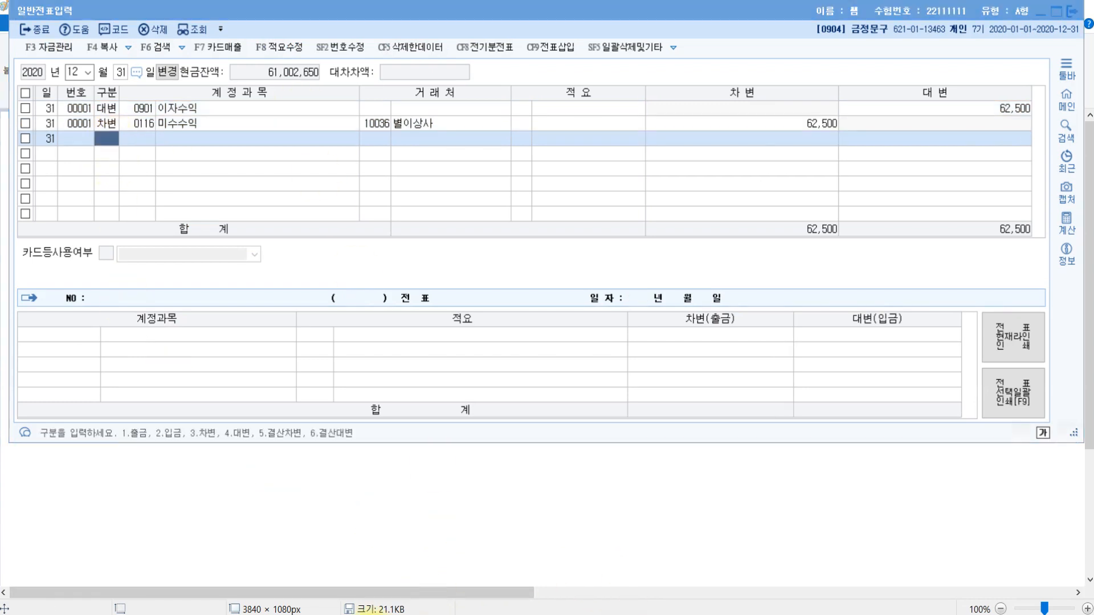
click(287, 570)
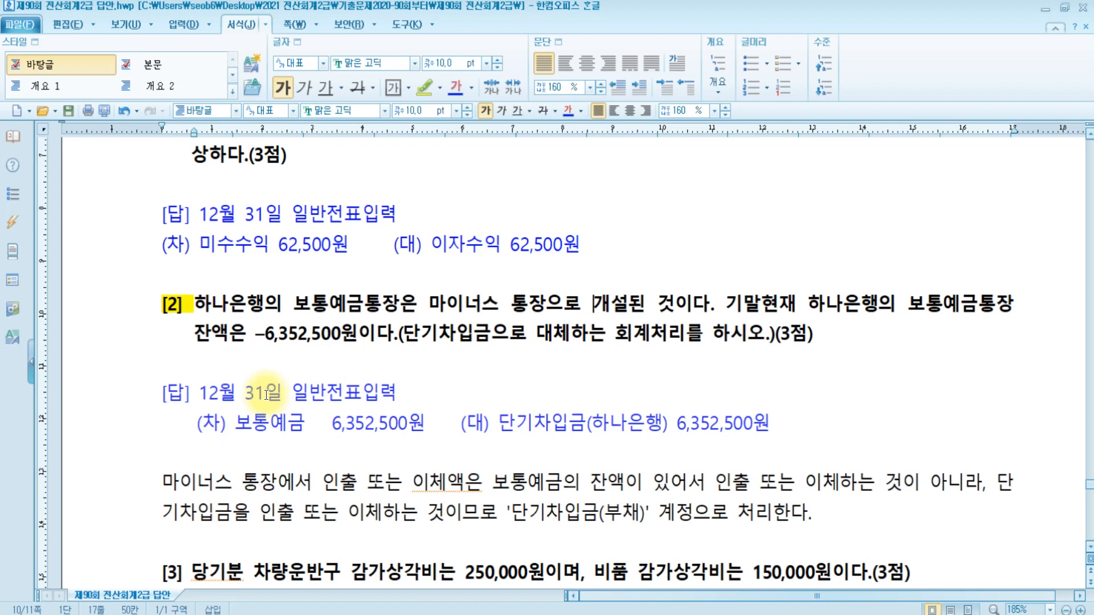
mouse_move(482, 613)
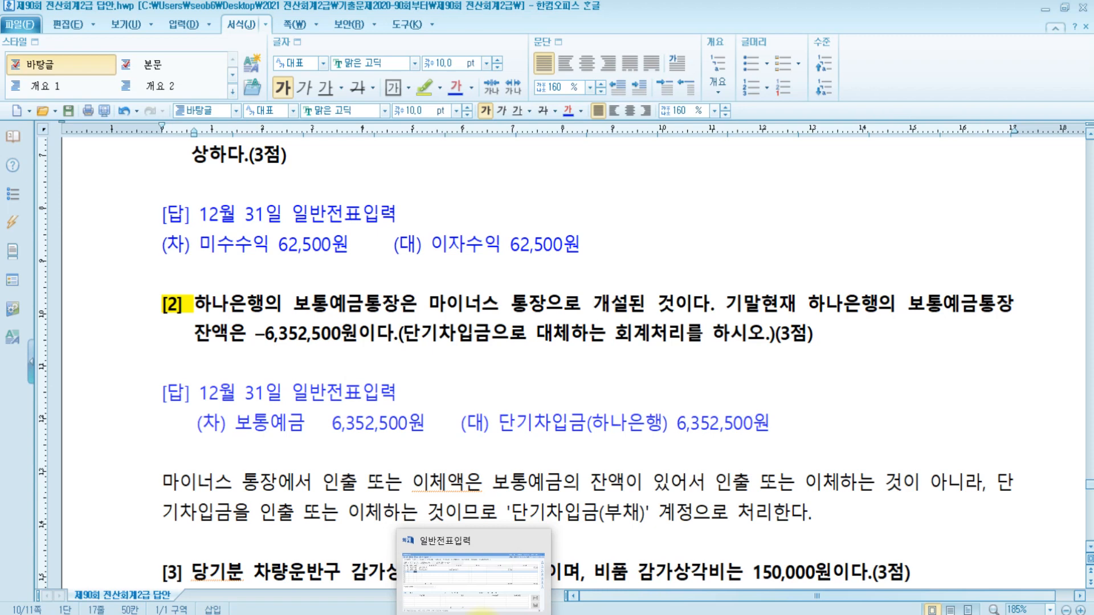
click(481, 590)
scroll(556, 459, up, 4)
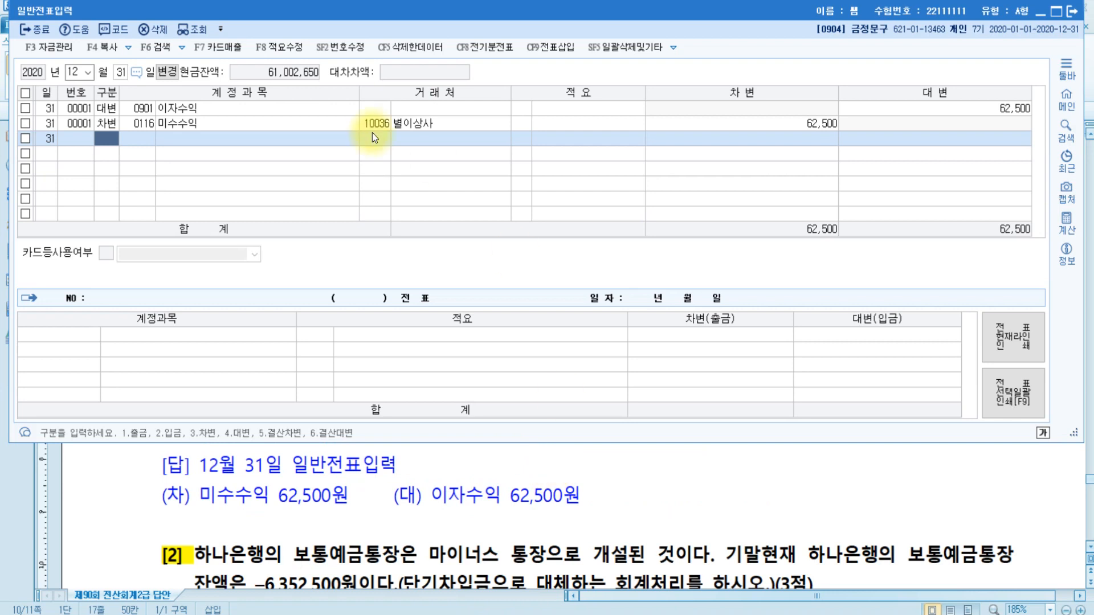
scroll(325, 473, down, 3)
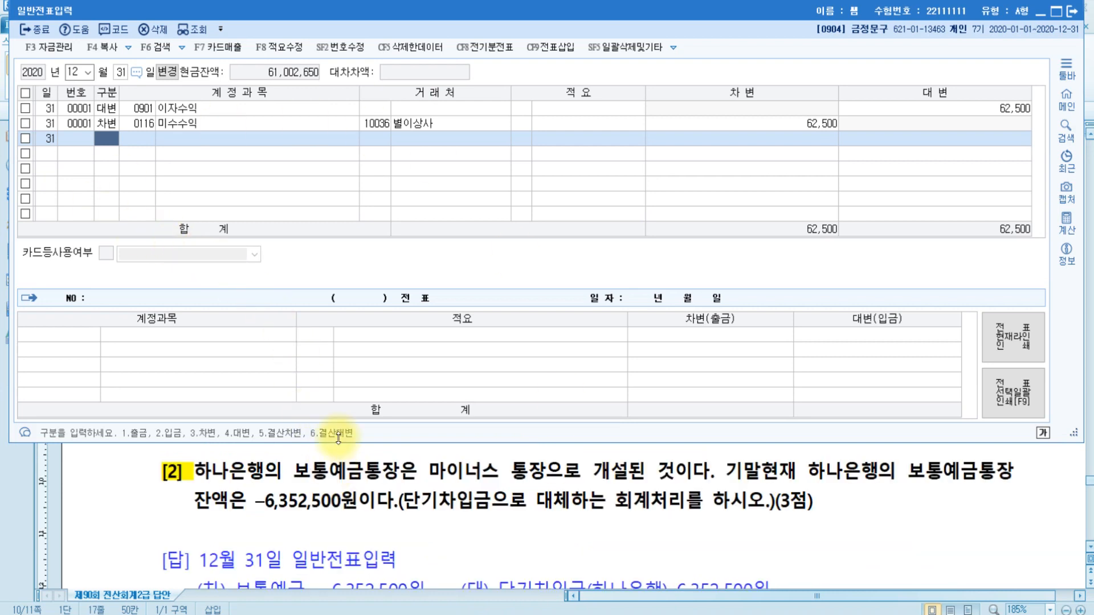
Step: Enter a debit line for 보통예금 (0103) of 6,352,000 won as a new December 31 voucher
text(3)
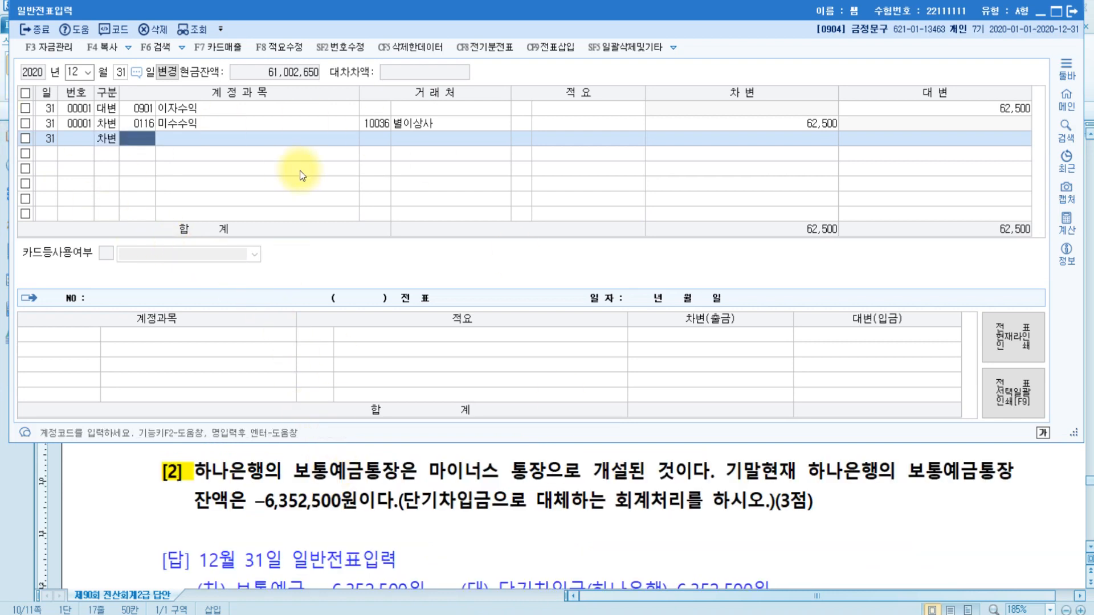
text(보통)
key(Return)
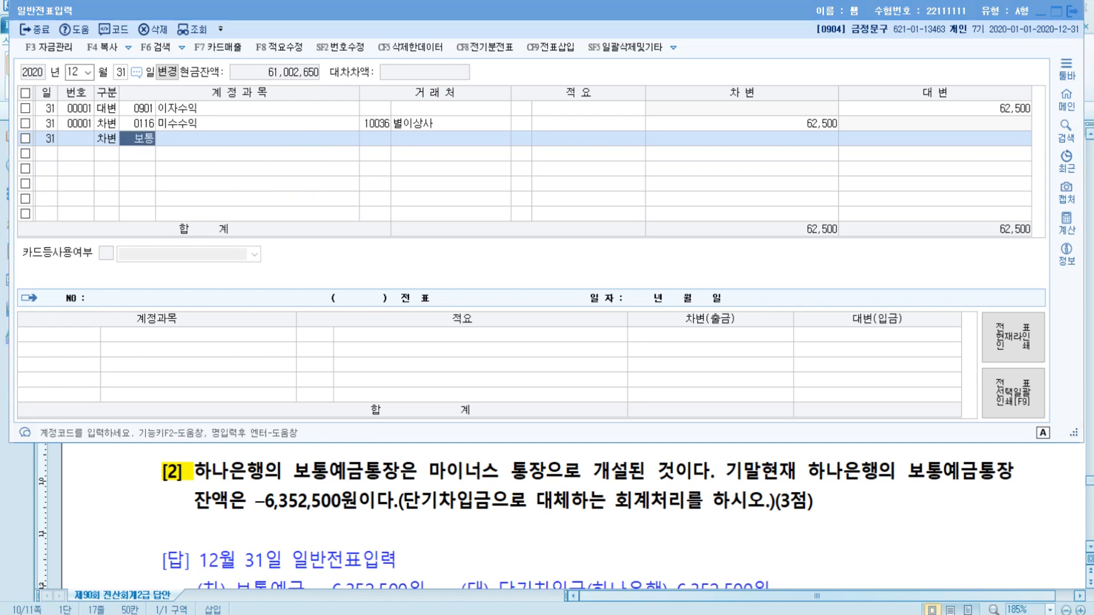
key(Return)
key(Return)
key(Return)
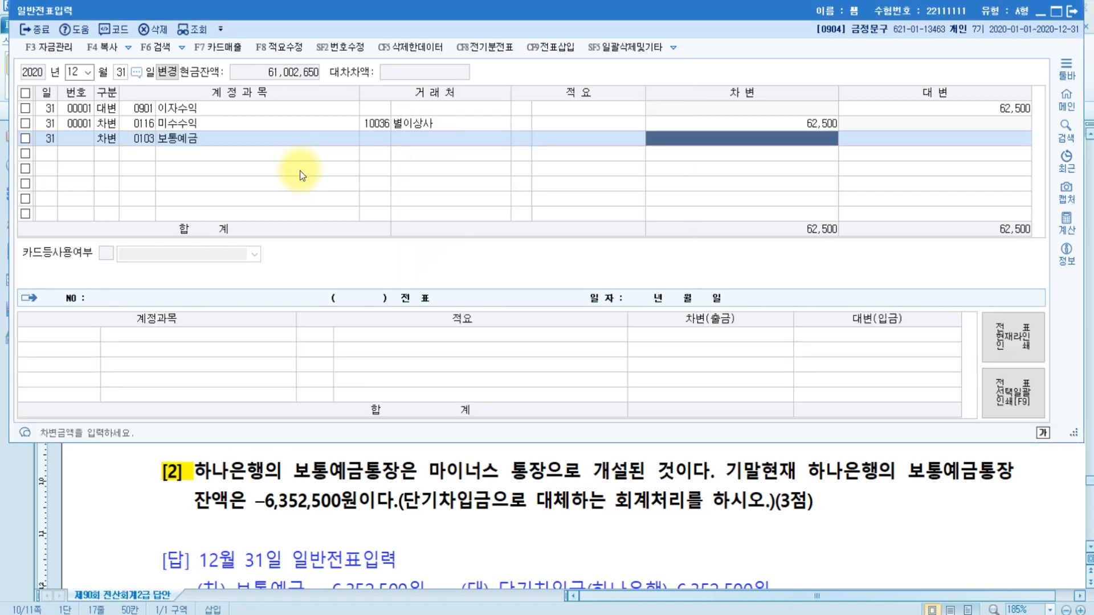
text(6,352,000)
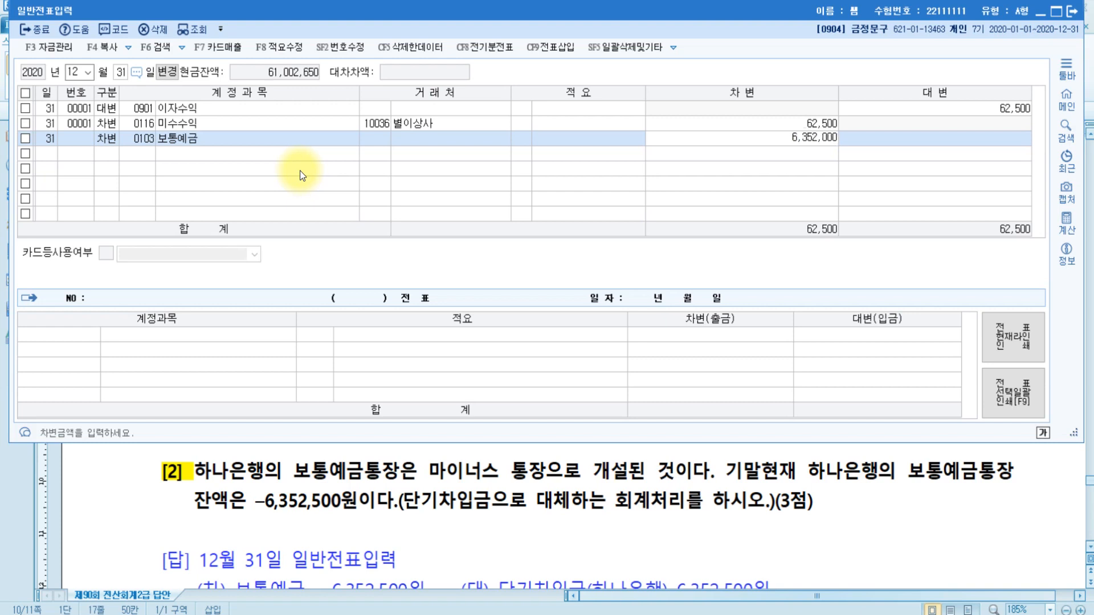
key(Return)
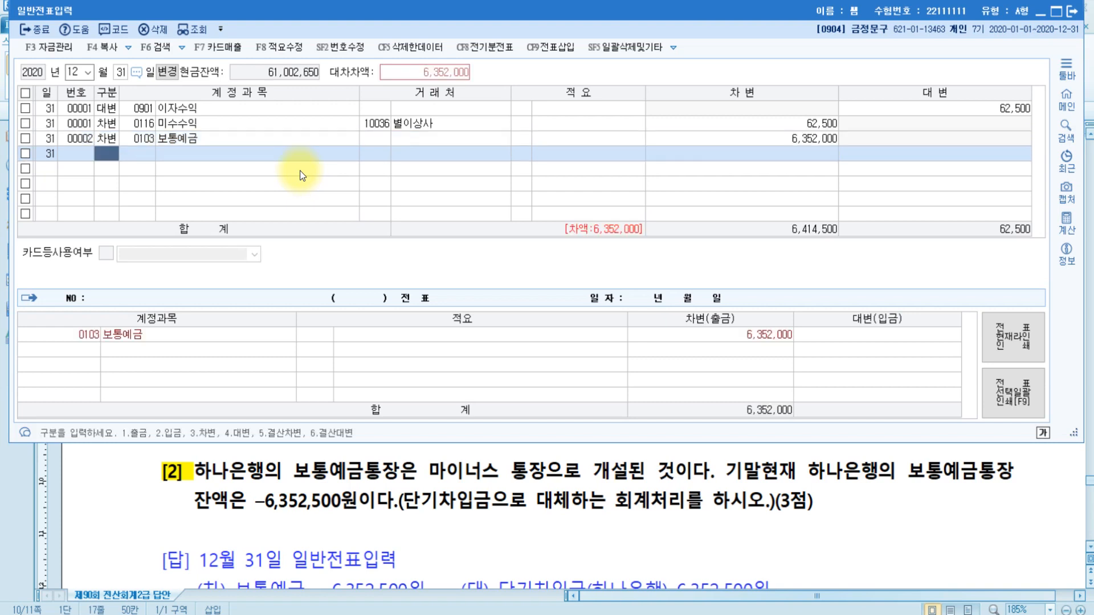
Step: Add the balancing credit line for 단기차입금 (0260) of 6,352,000 won to the 보통예금 voucher
text(4)
text(단기)
key(Return)
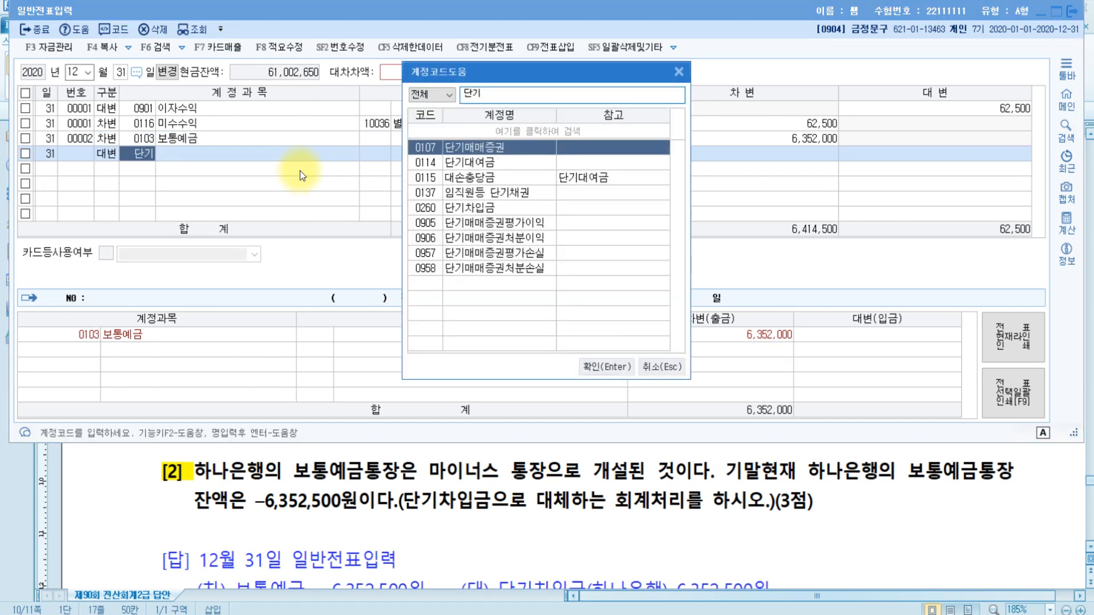
key(Down)
key(Down)
key(Down)
key(Down)
key(Return)
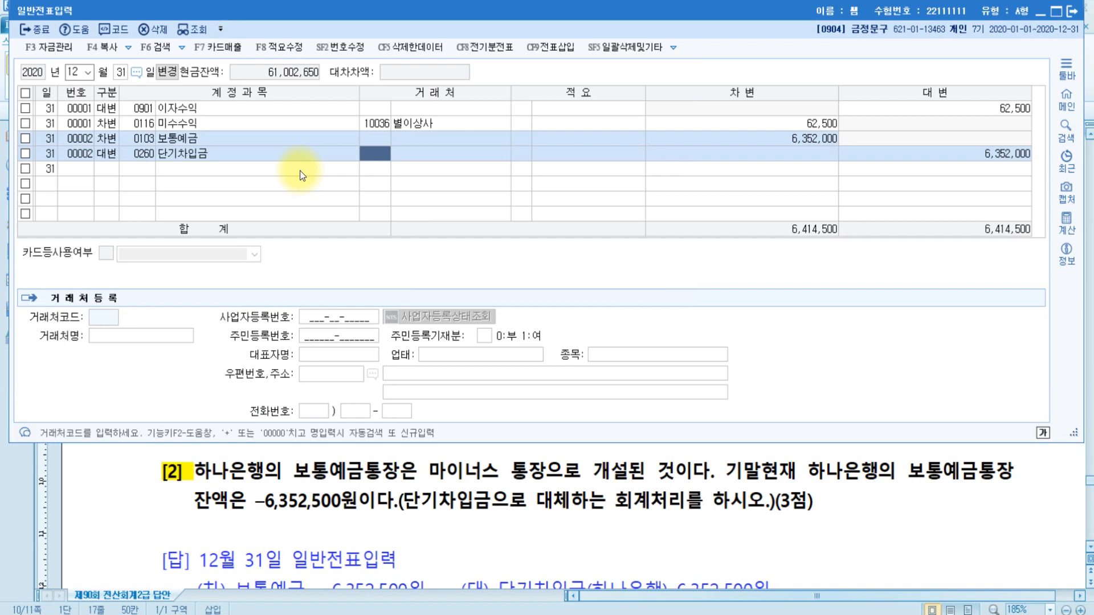
Step: Assign 하나은행 as the 거래처 of the 단기차입금 credit line
text(하내)
key(Return)
key(Return)
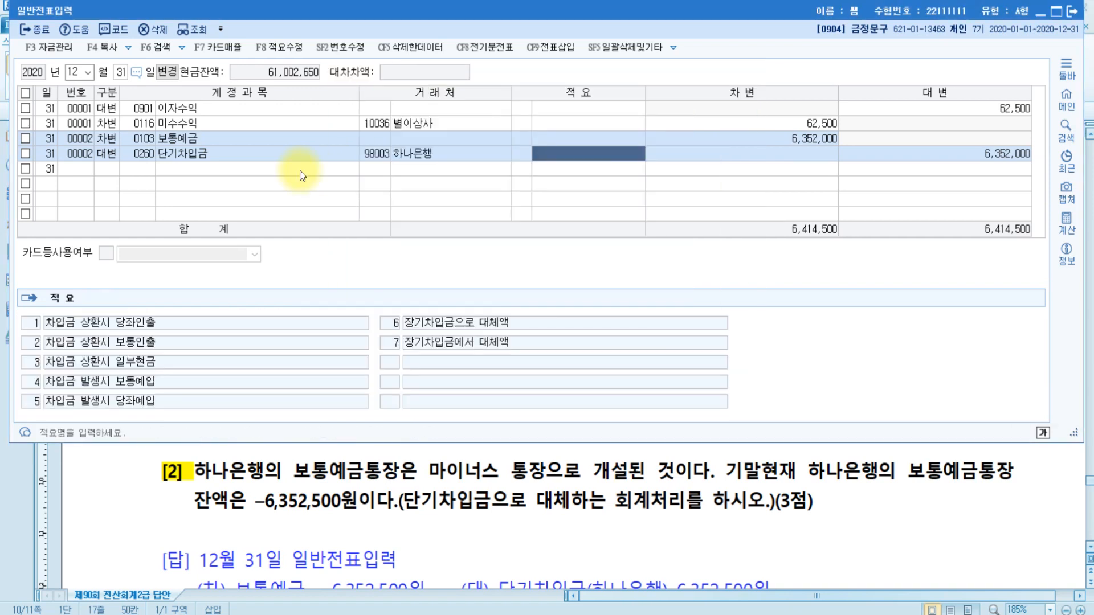
key(Return)
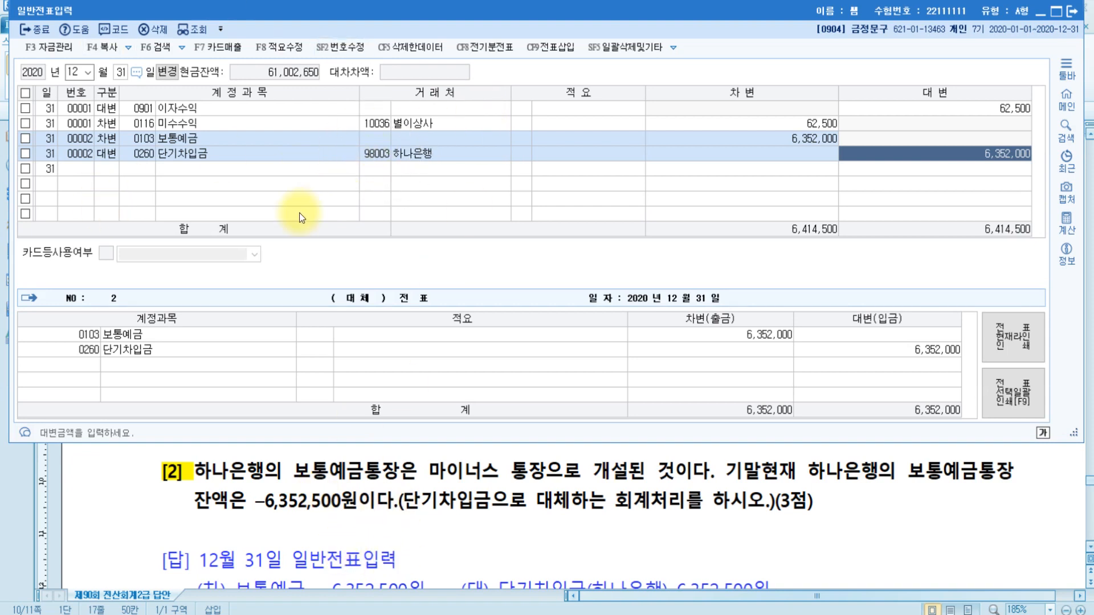
Step: After checking question [3] on 감가상각비, close 일반전표입력 and open 결산자료입력 in KcLep
click(556, 500)
scroll(555, 500, down, 8)
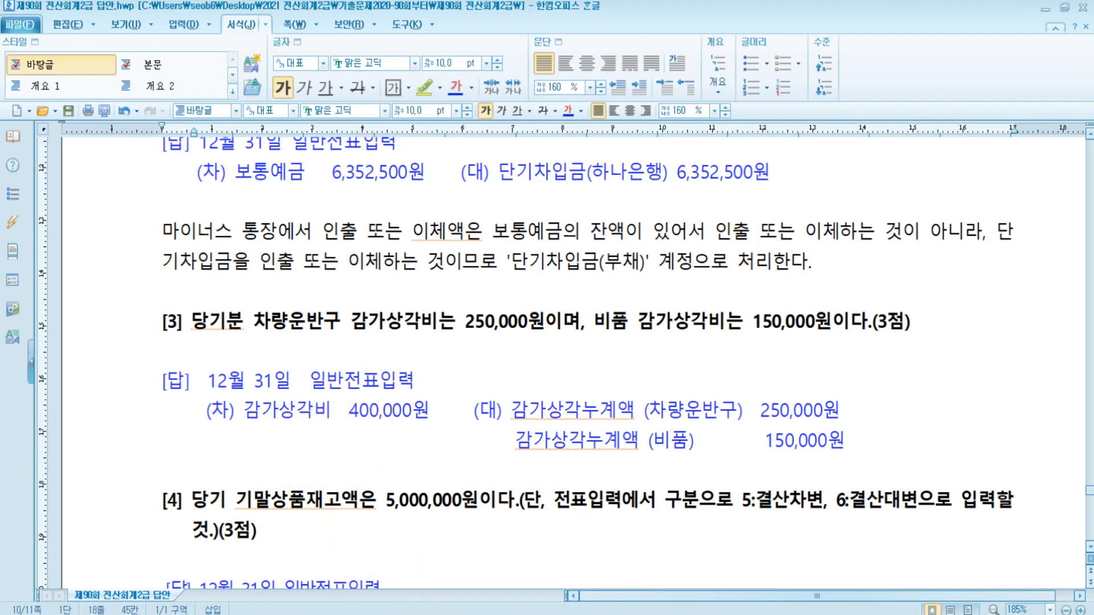
key(alt+Tab)
click(1072, 16)
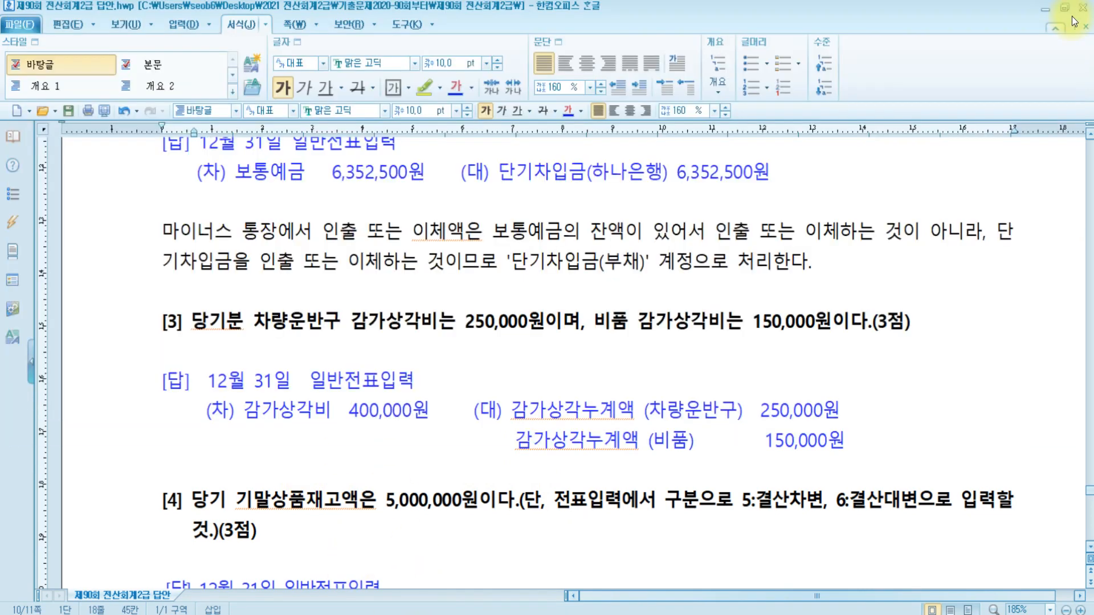
key(alt+Tab)
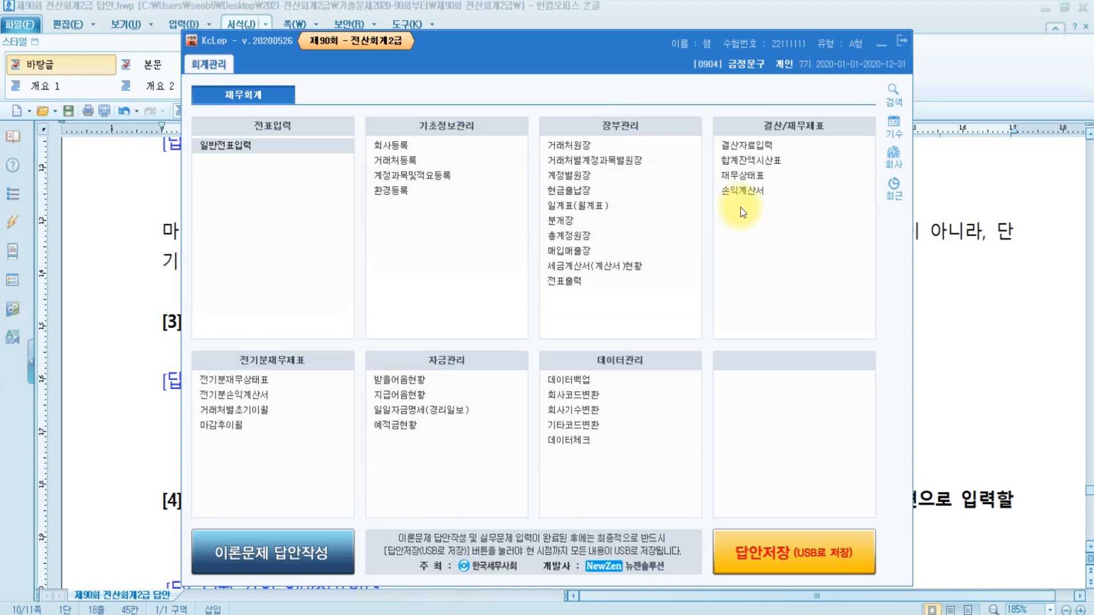
click(757, 146)
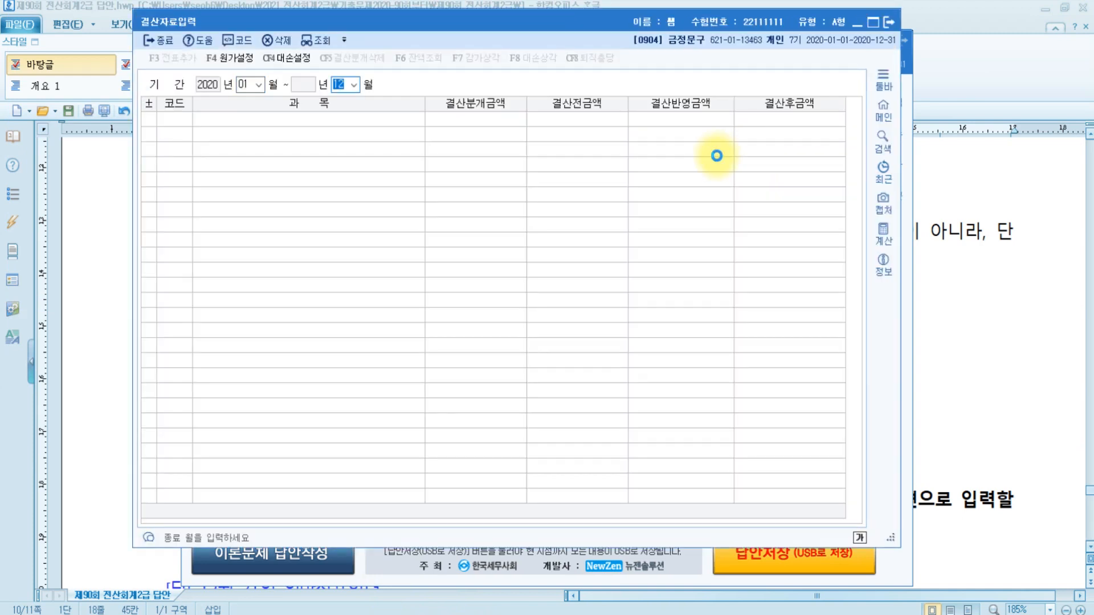
Step: Load the 결산자료입력 data for January to December 2020, and enlarge and reposition its window
key(Return)
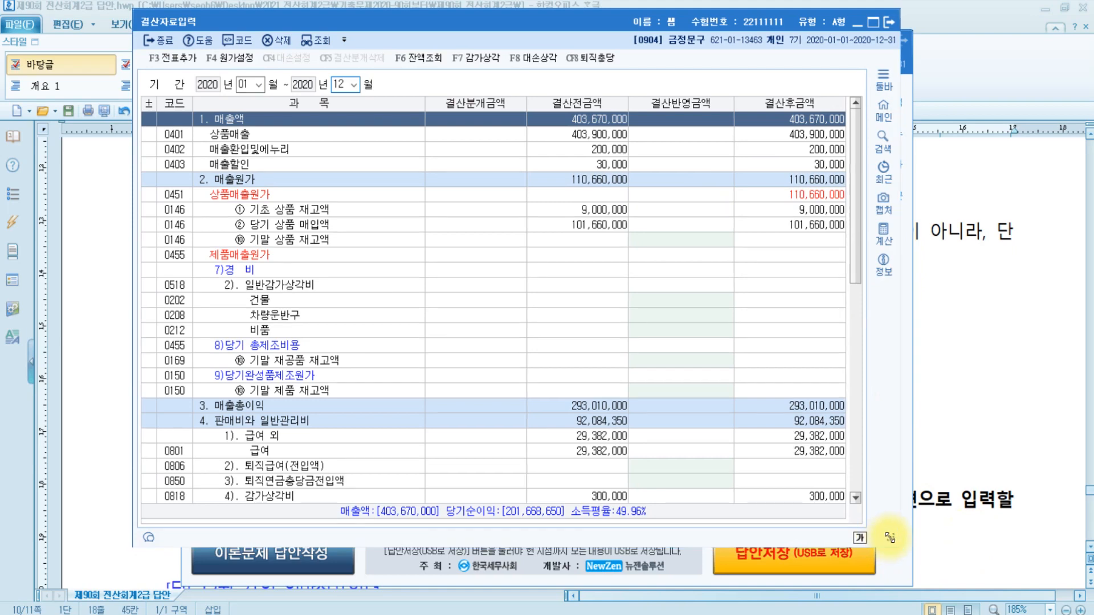
drag(889, 538, 989, 570)
drag(373, 22, 324, 17)
Step: Review questions [2] to [4] of 문제6 in the 한글 exam document and return to 결산자료입력
click(1031, 316)
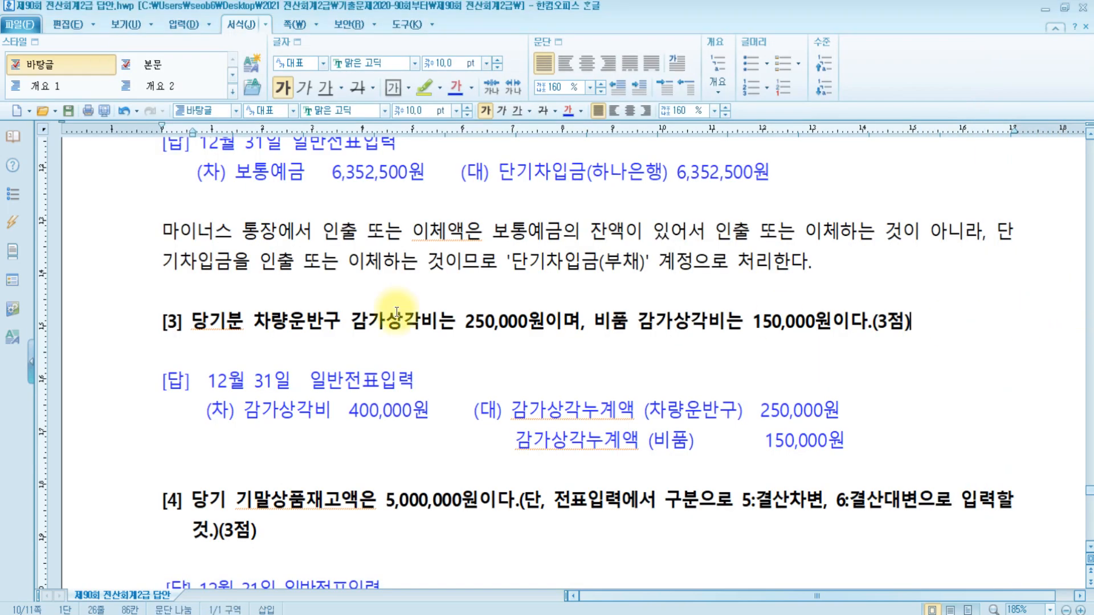
scroll(393, 311, down, 3)
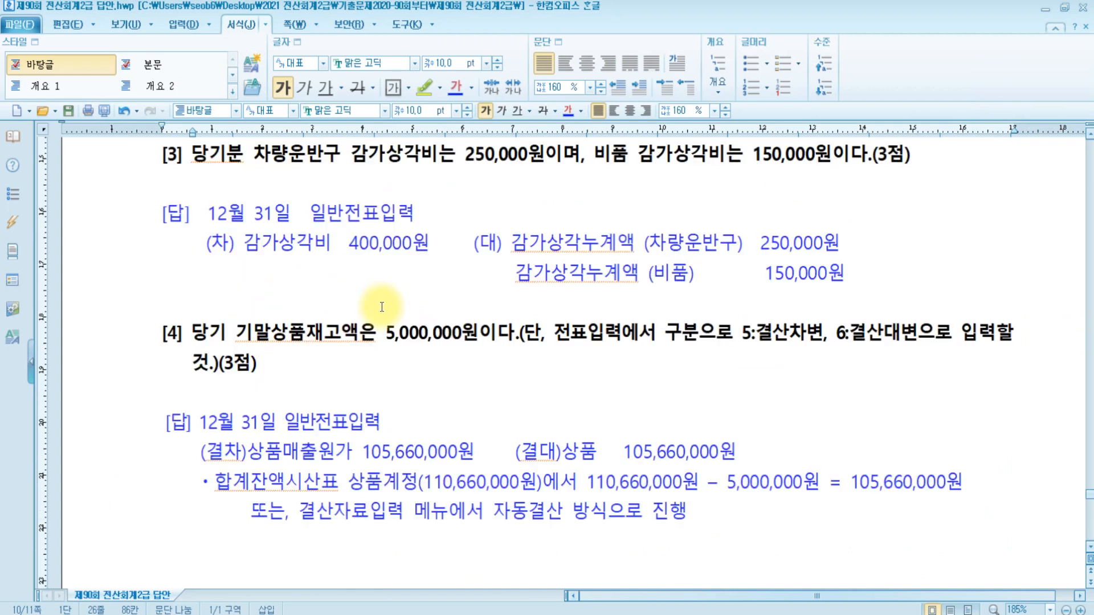
scroll(381, 307, up, 2)
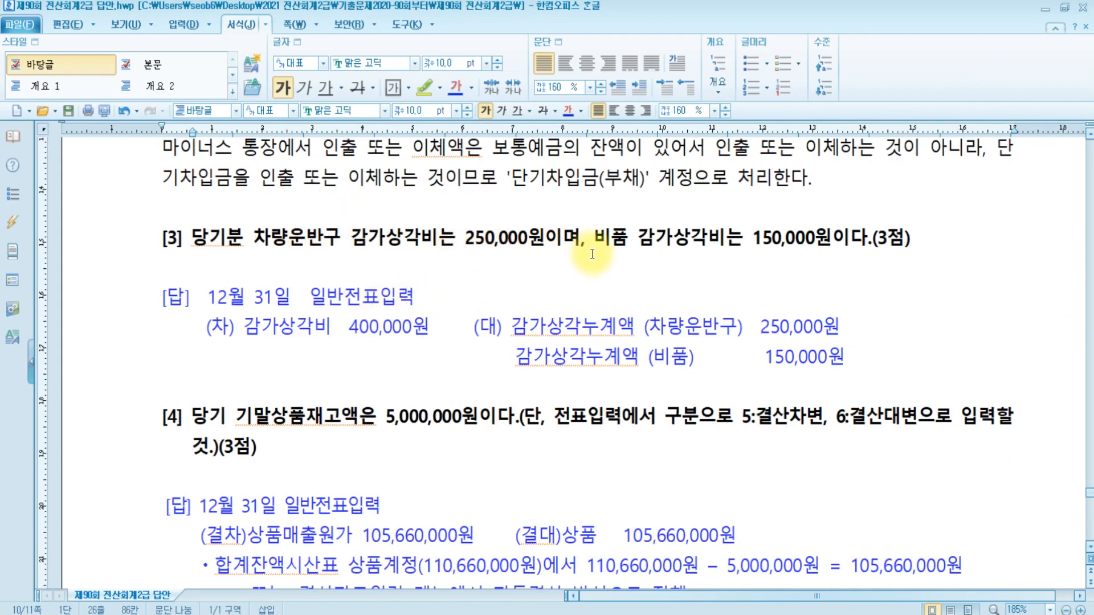
scroll(890, 326, up, 3)
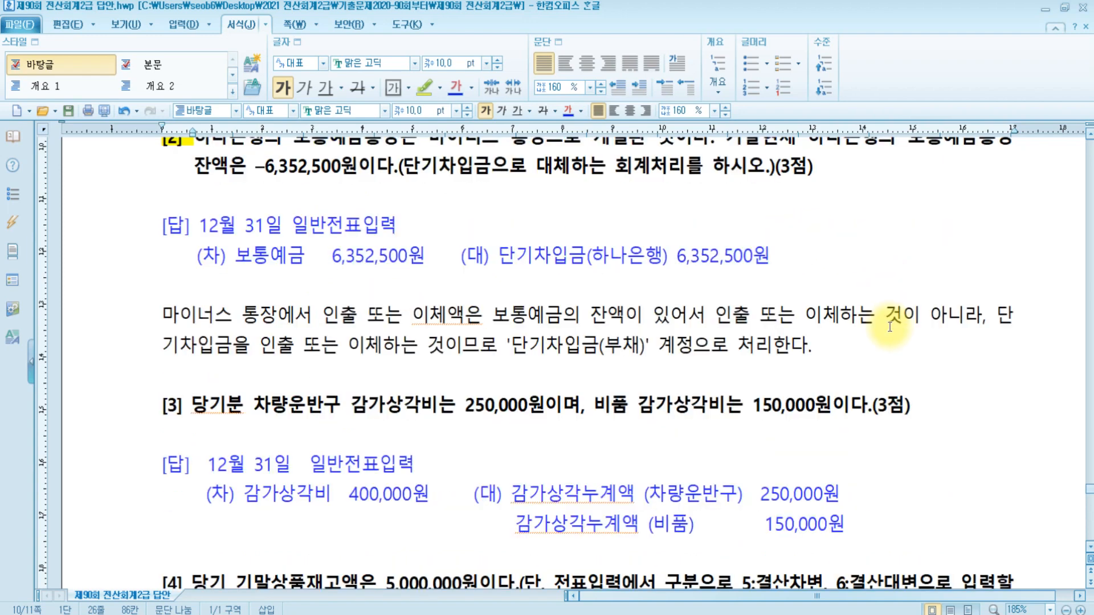
scroll(891, 327, up, 2)
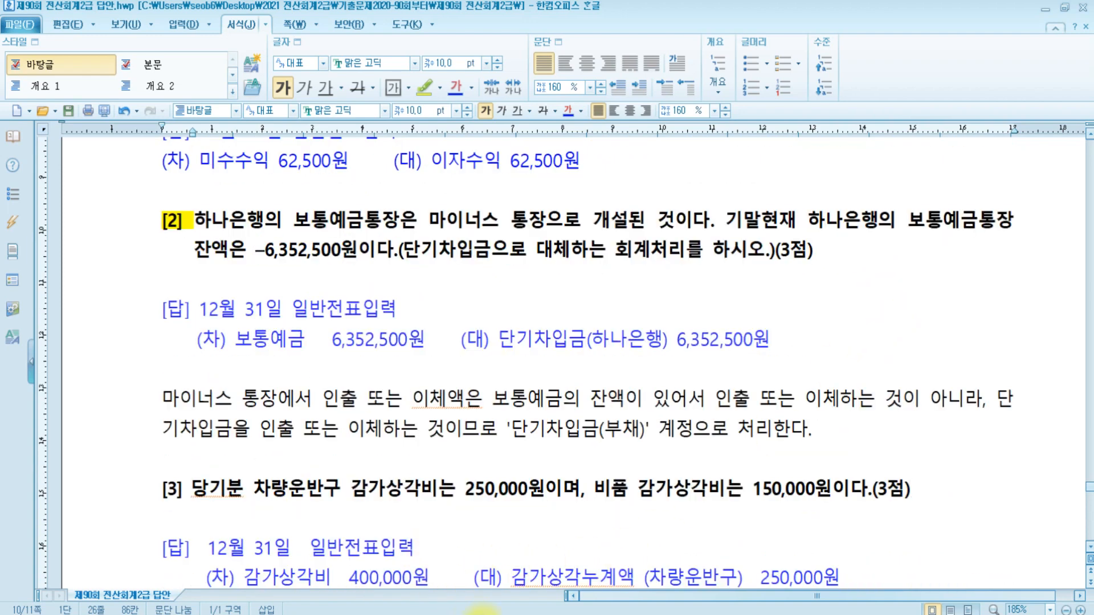
key(alt+Tab)
Step: Compare the 일반감가상각비 section under 제품매출원가 with the 감가상각비 section under 판매비와 일반관리비
scroll(293, 310, down, 6)
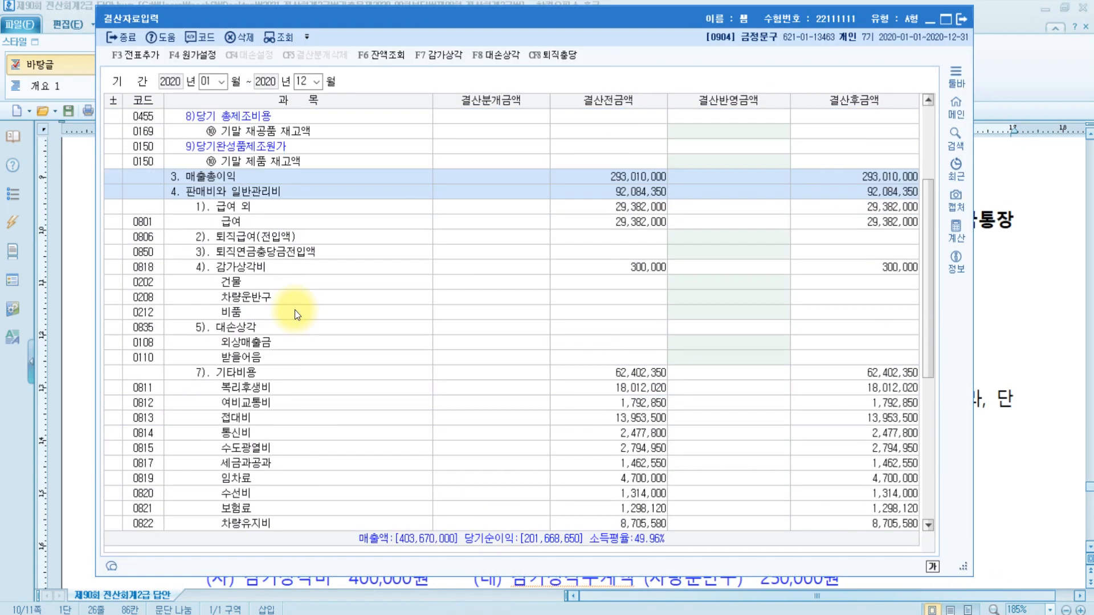
click(233, 147)
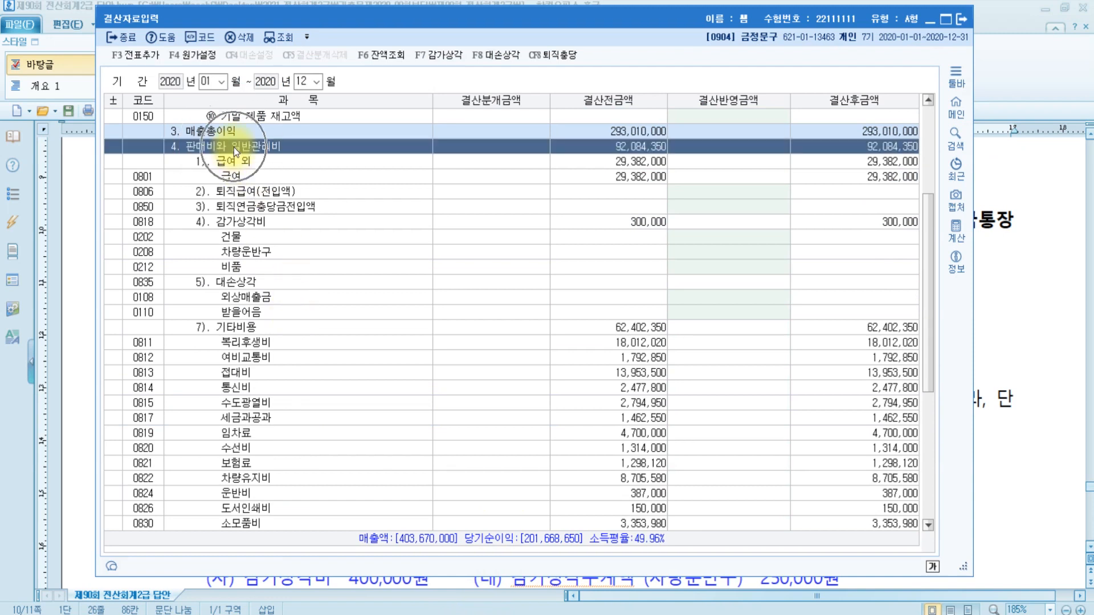
click(220, 221)
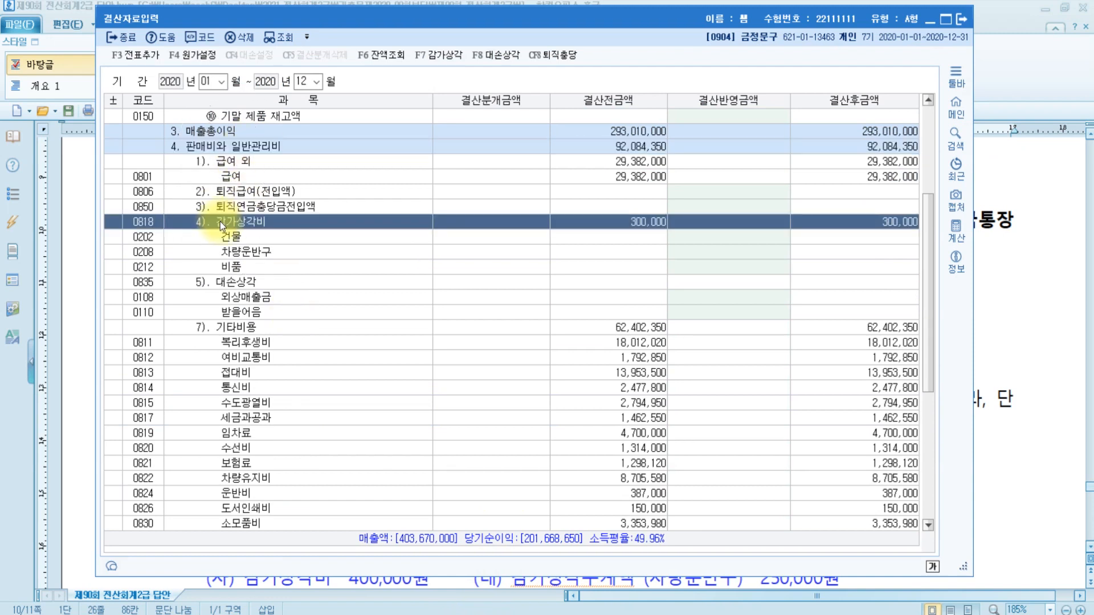
scroll(461, 346, up, 4)
scroll(461, 345, up, 1)
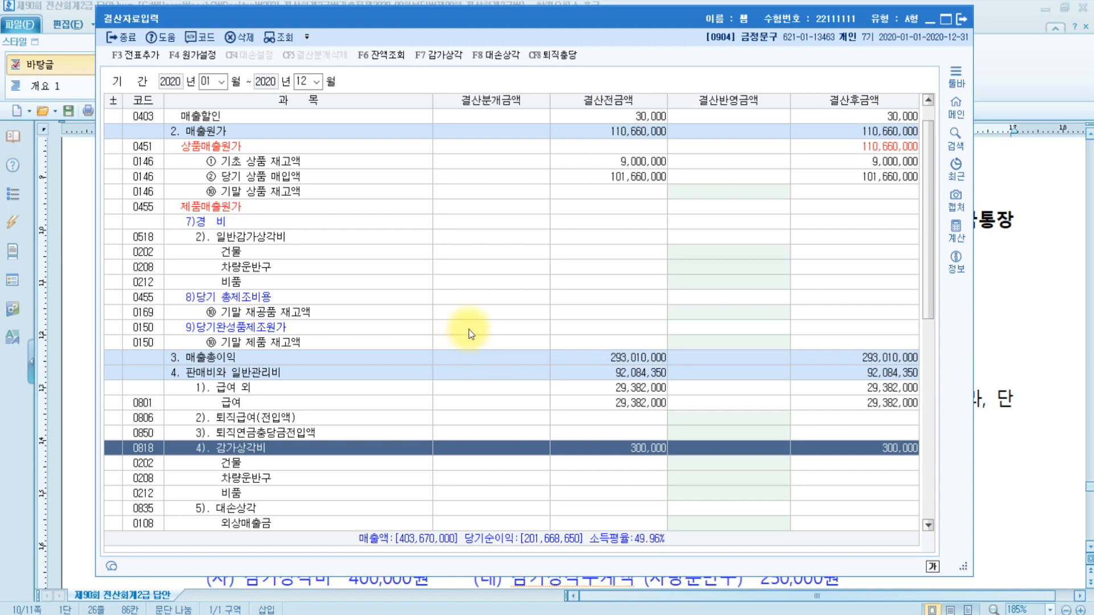
click(240, 237)
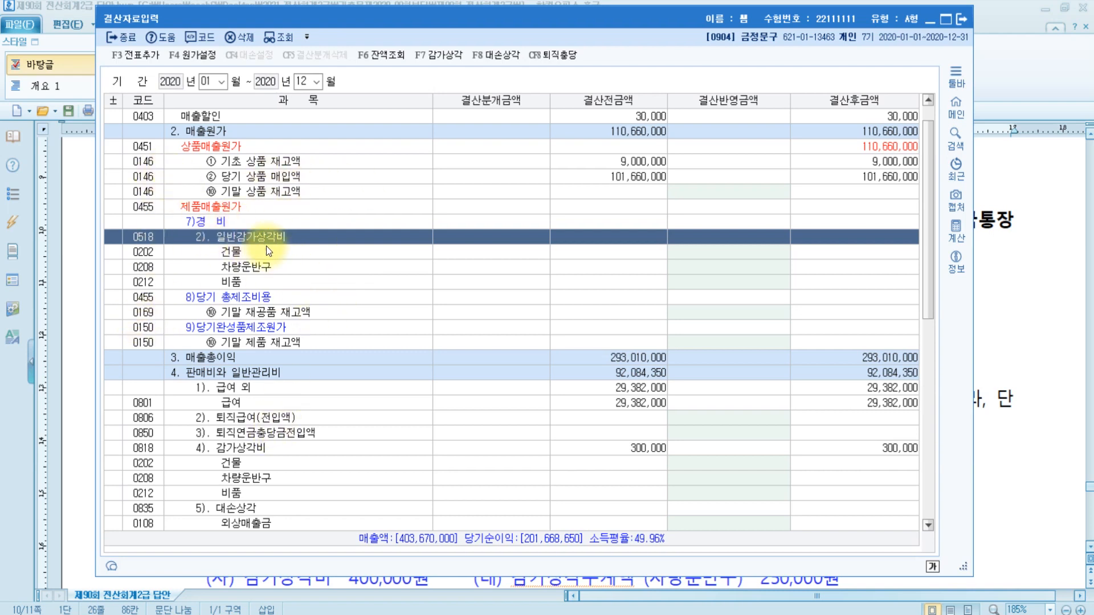
scroll(269, 243, down, 2)
click(224, 282)
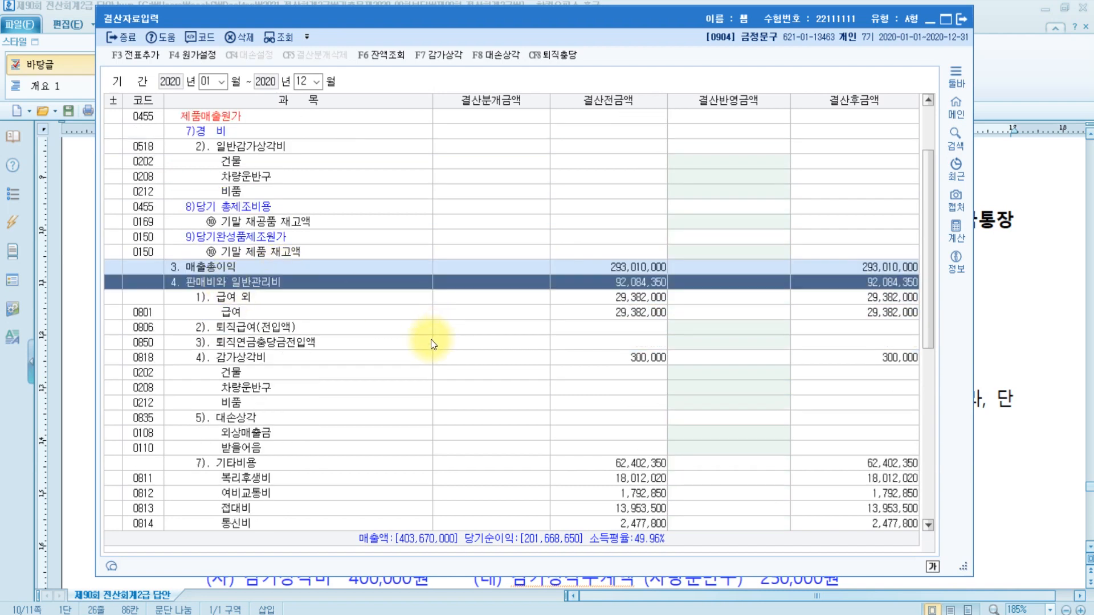
scroll(427, 342, down, 2)
click(257, 270)
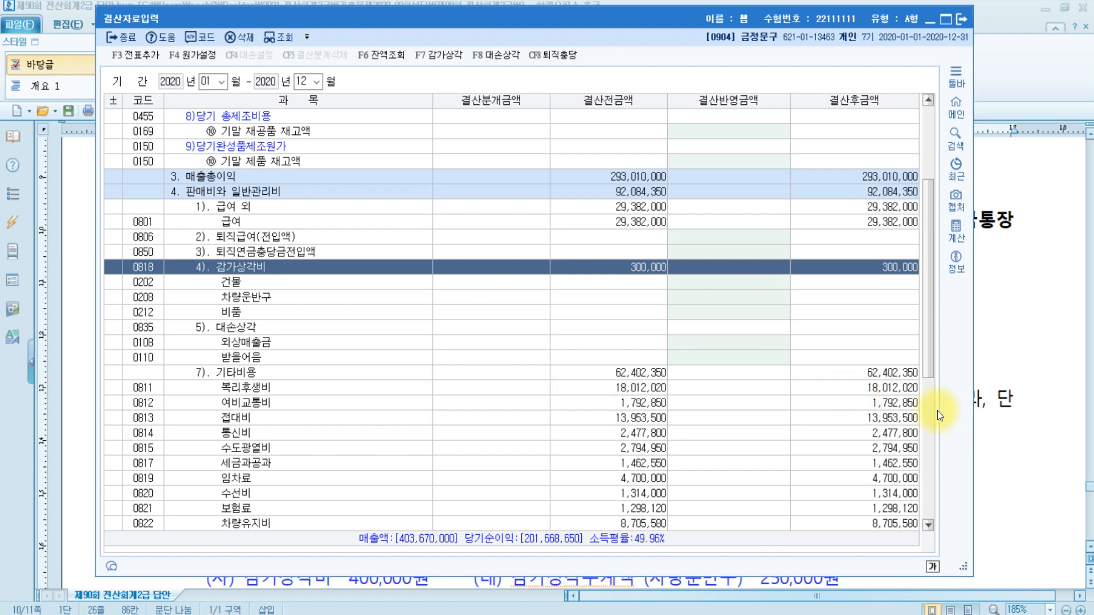
Step: After checking question [3], enter 250,000 as the 결산반영금액 for 차량운반구 under 감가상각비 (0818)
click(1026, 436)
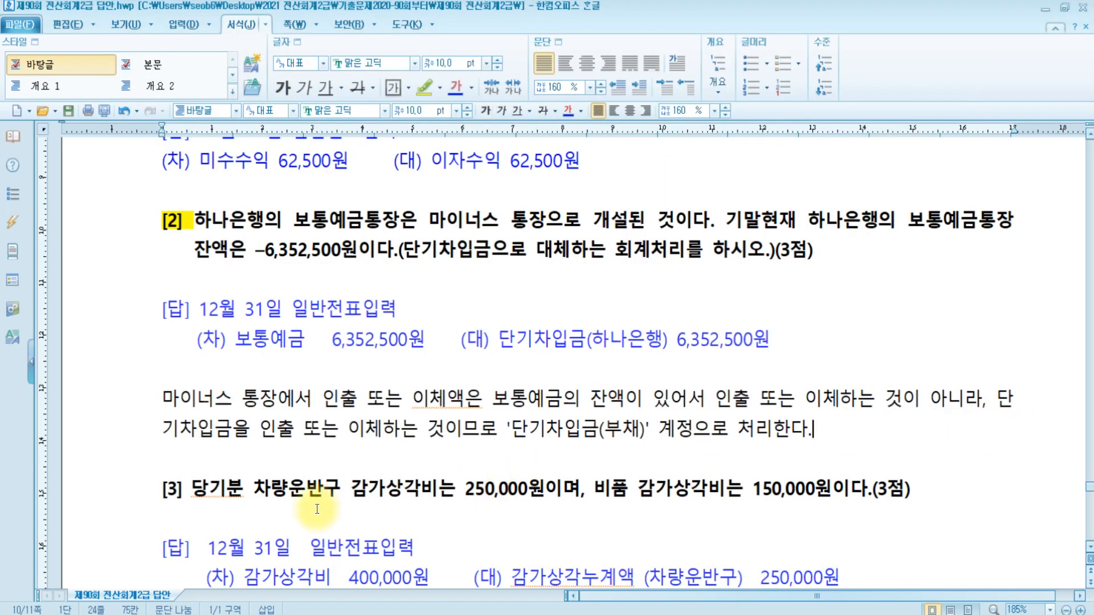
key(alt+Tab)
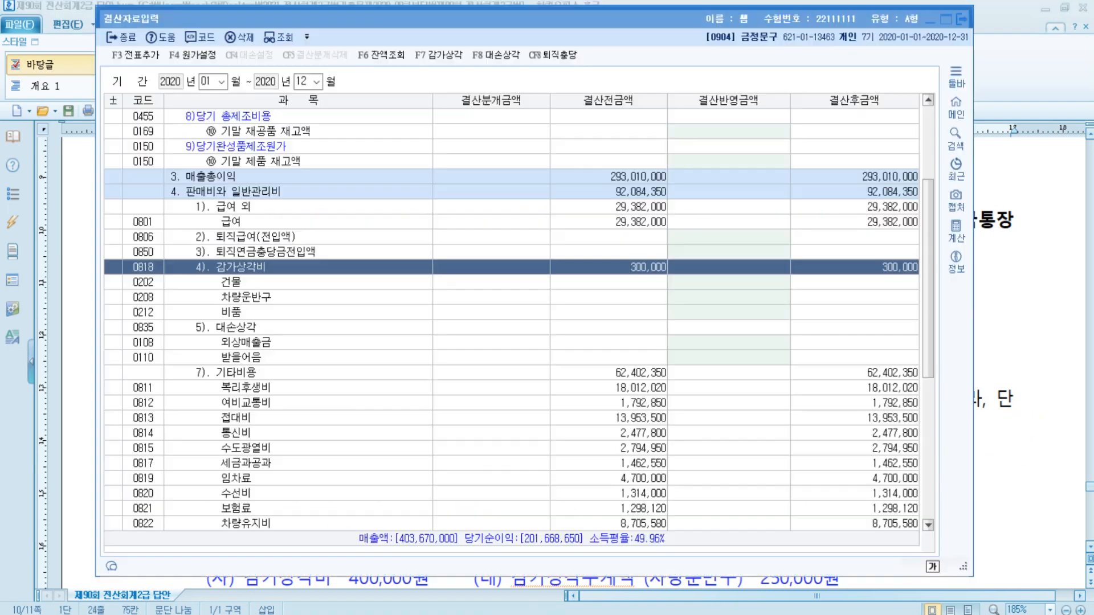
click(252, 296)
text(250000)
key(Return)
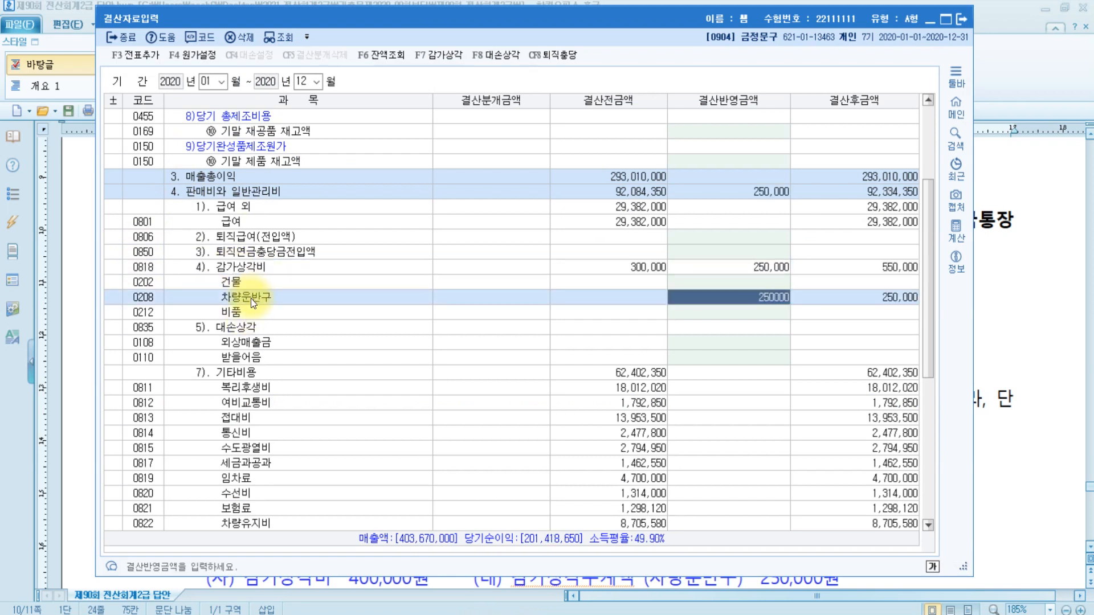
Step: Check the 비품 depreciation in question [3] and enter 150,000 as its 결산반영금액 under 감가상각비 (0818)
click(1056, 424)
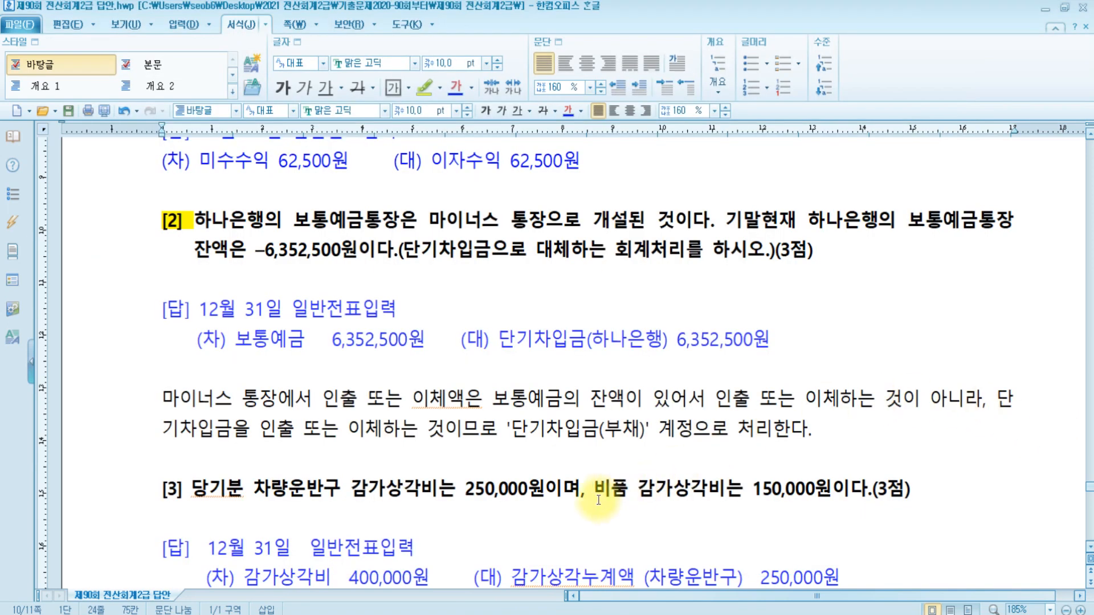
key(alt+Tab)
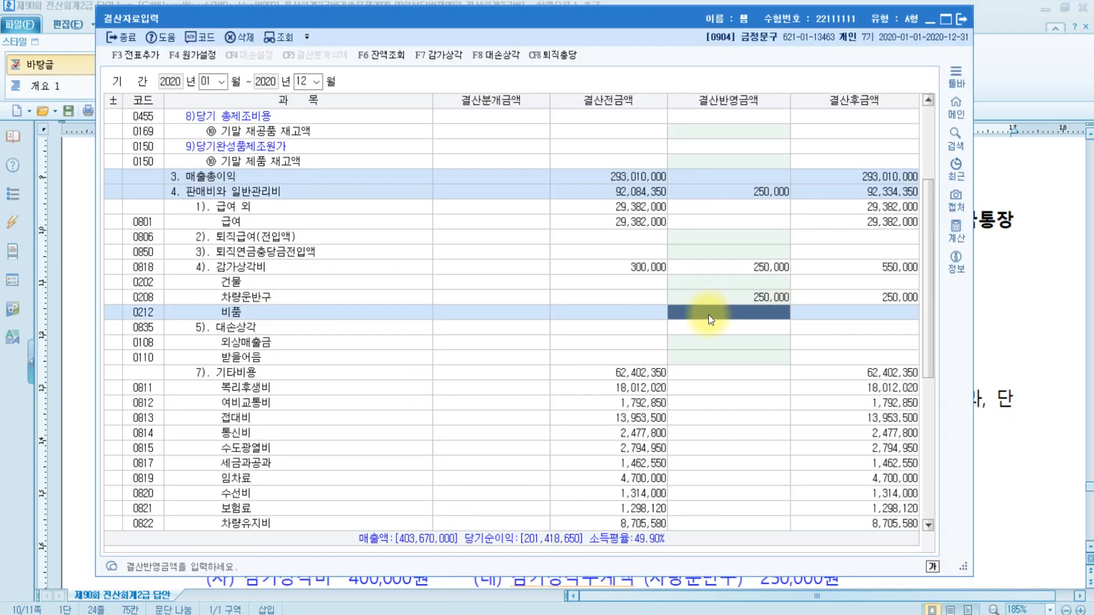
text(1500000)
key(Return)
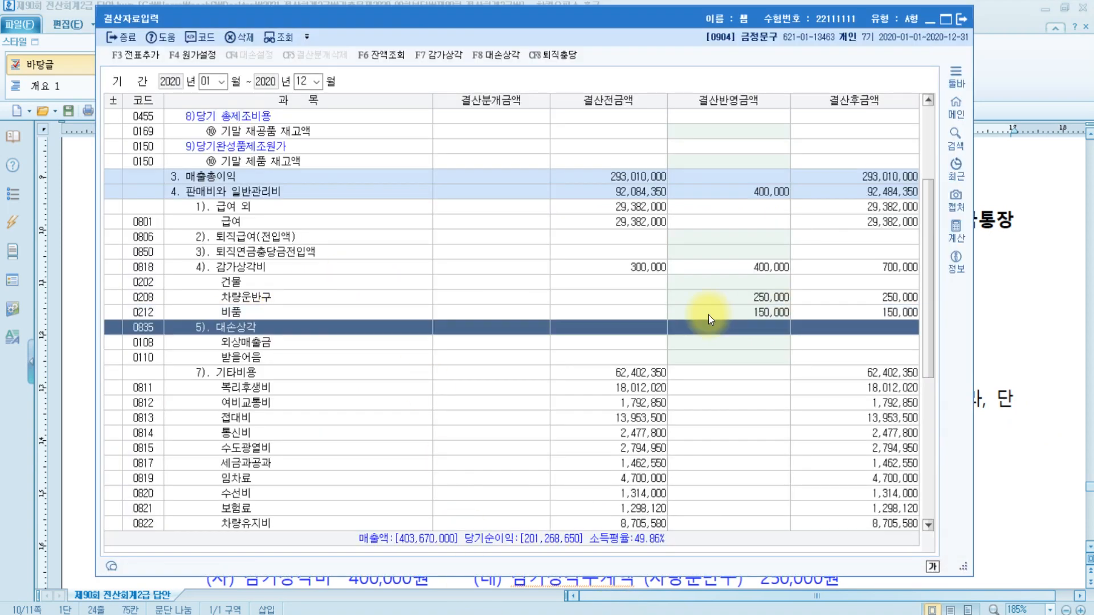
Step: Read question [4] on 기말상품재고액 in the exam document and return to 결산자료입력
click(1031, 419)
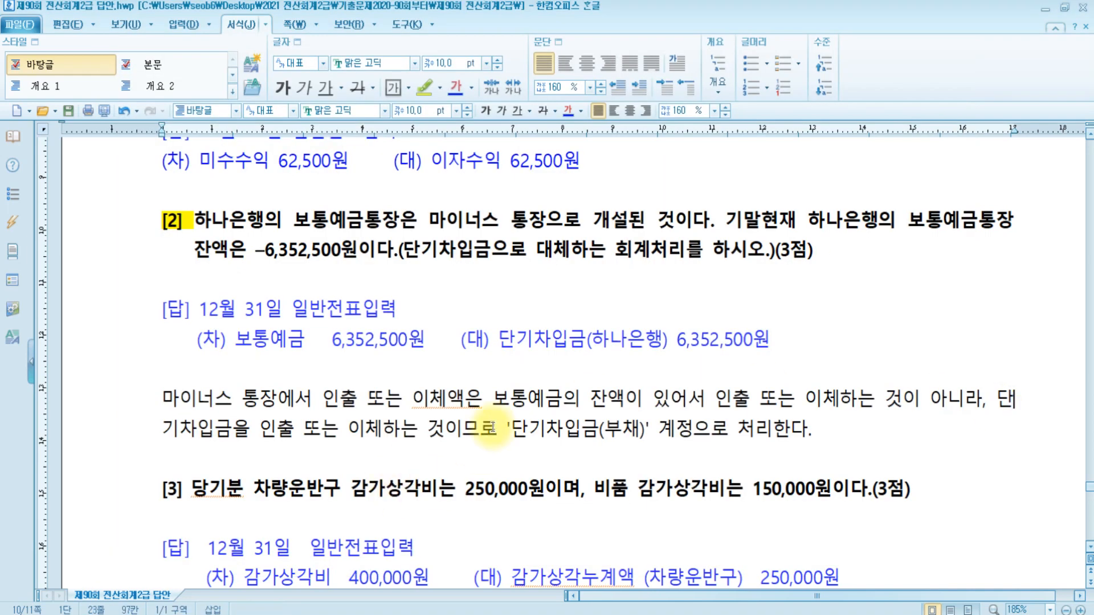
scroll(477, 436, down, 3)
scroll(476, 440, down, 3)
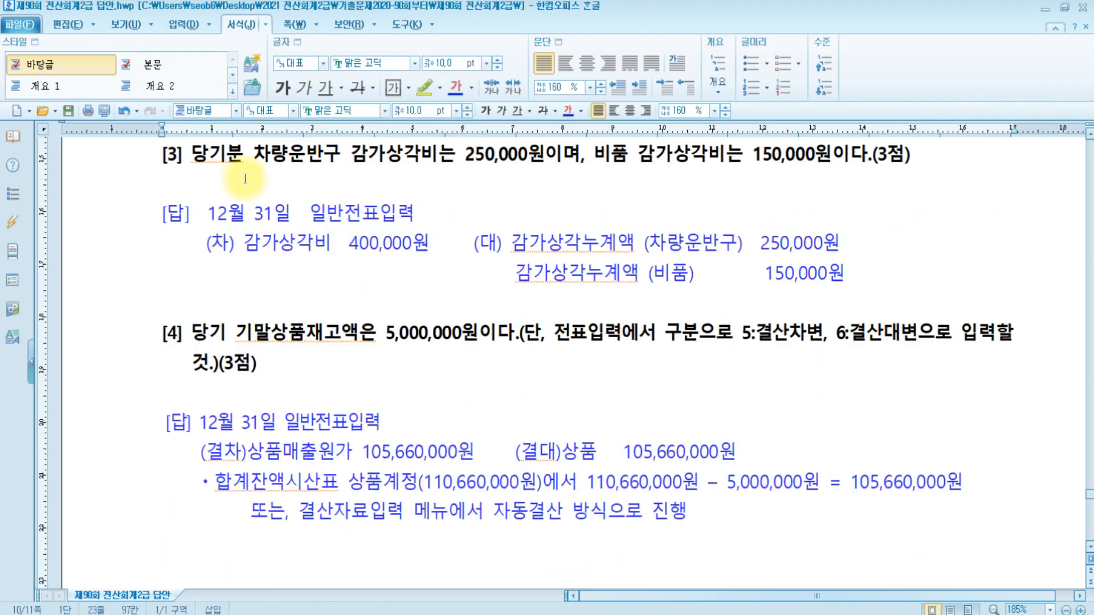
click(186, 340)
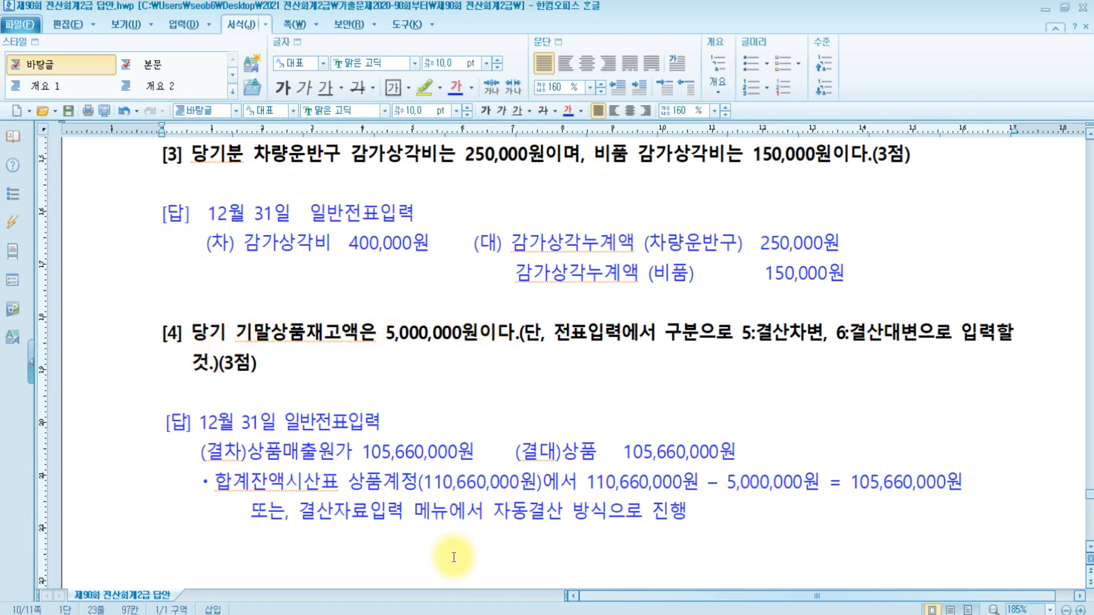
click(477, 614)
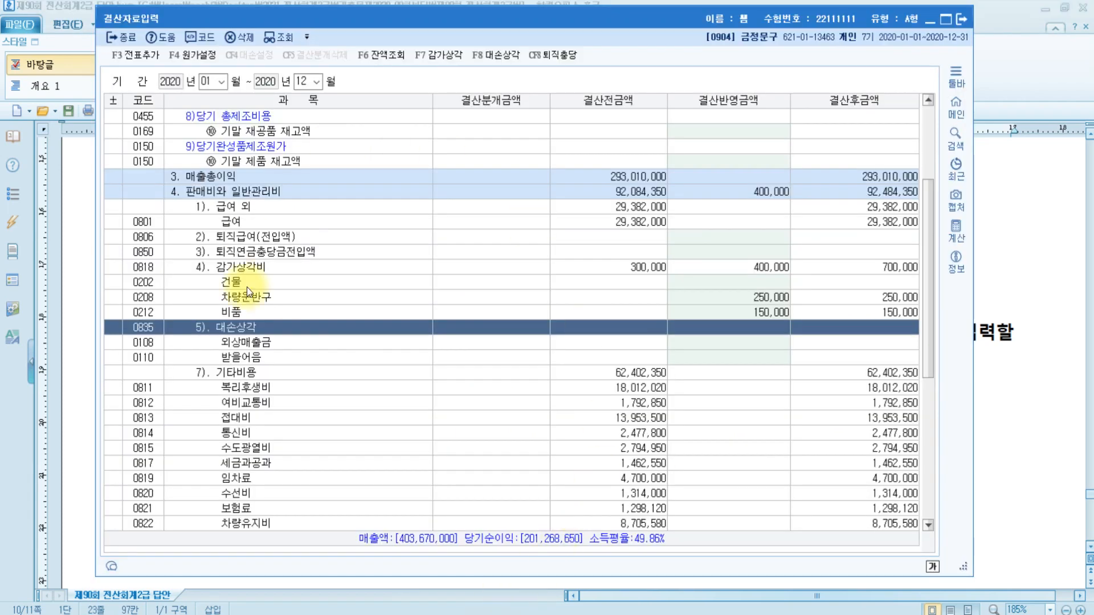
Step: Enter 5,000,000 as the 결산반영금액 for 기말 상품 재고액 under 상품매출원가, as question [4] specifies
scroll(353, 289, up, 5)
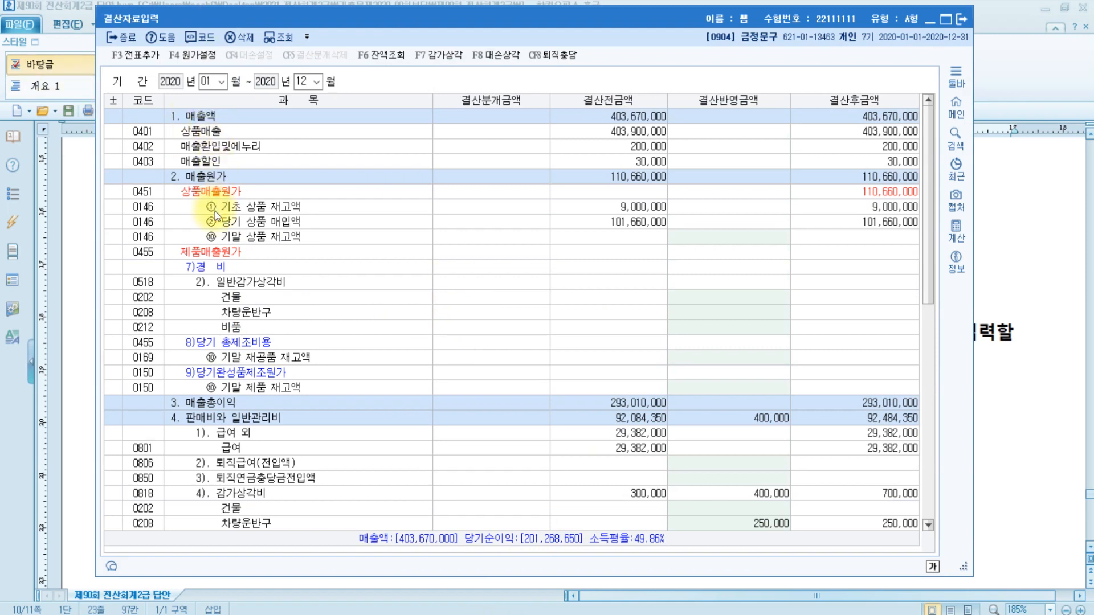
click(264, 240)
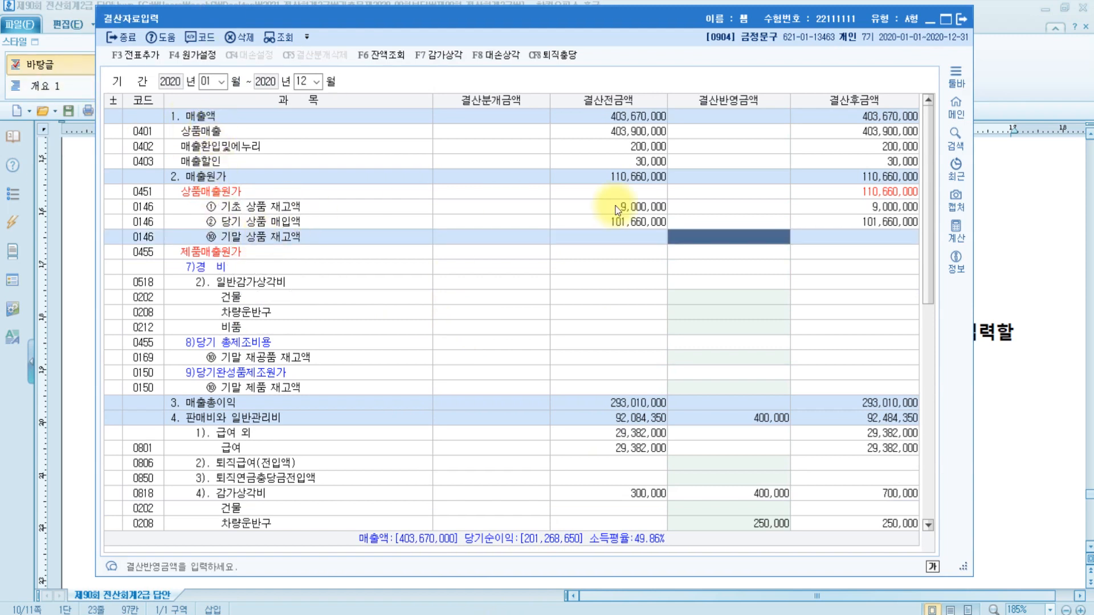
click(764, 238)
click(1001, 329)
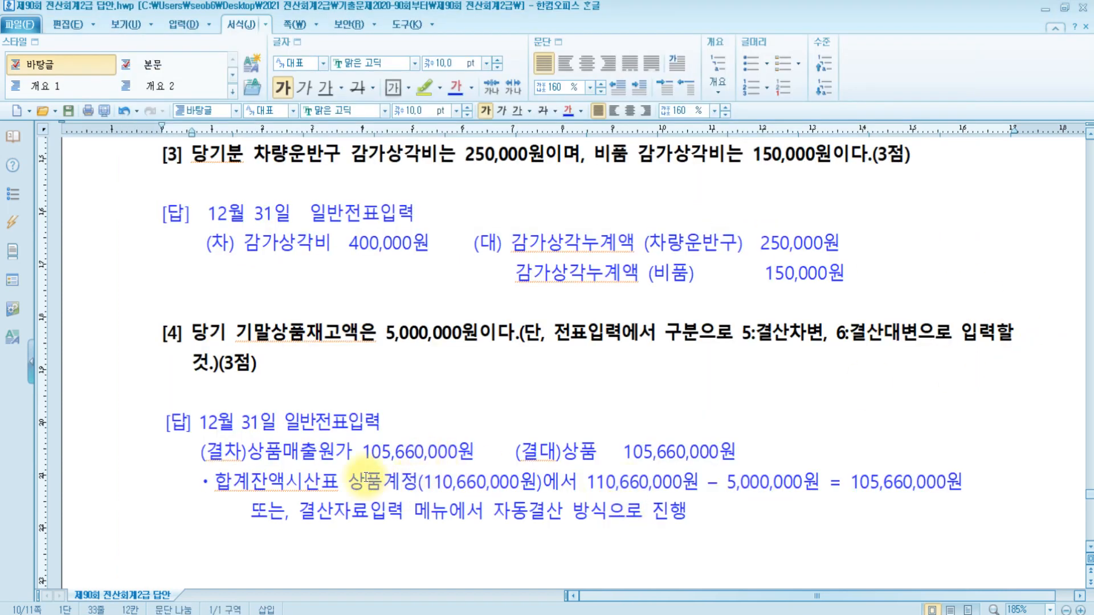
click(381, 332)
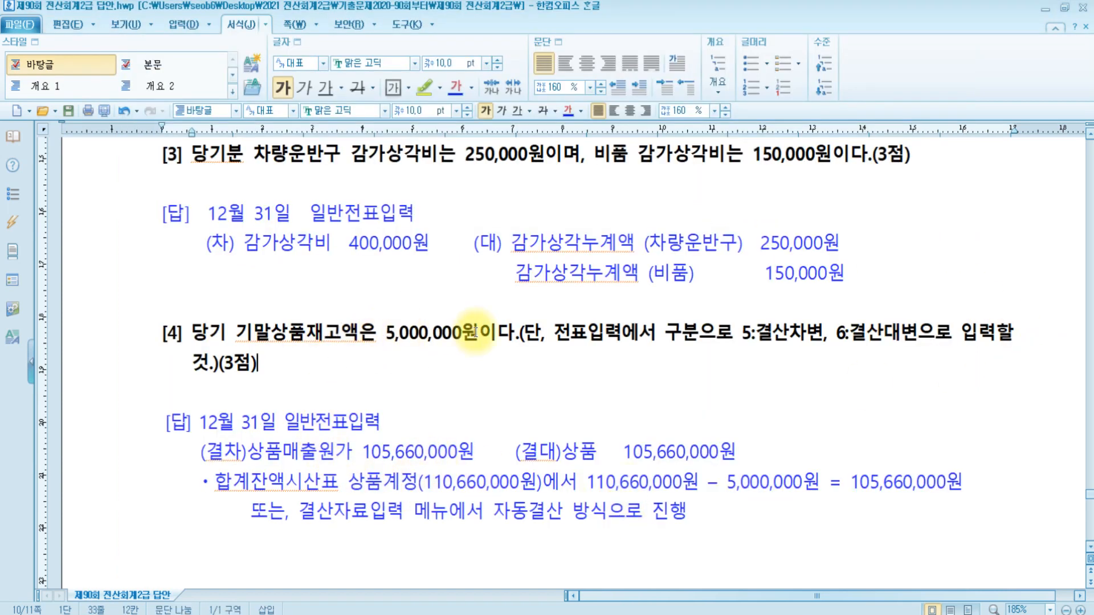
click(482, 613)
click(731, 242)
text(5000000)
key(Return)
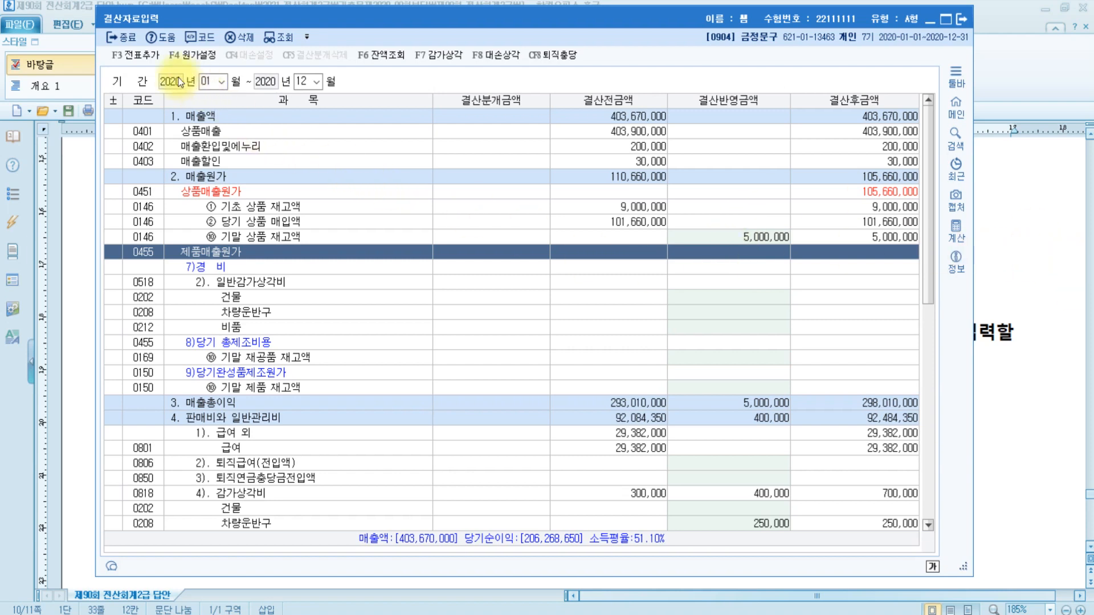
Step: Add the closing entries to 일반전표, check them against the exam document, and close 결산자료입력
click(132, 56)
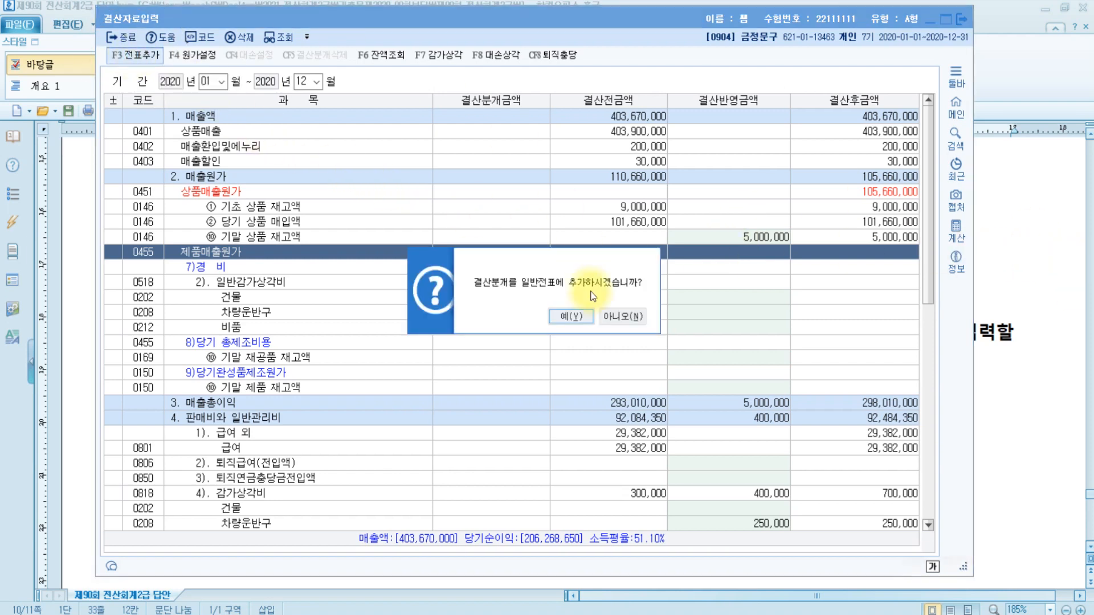
click(590, 316)
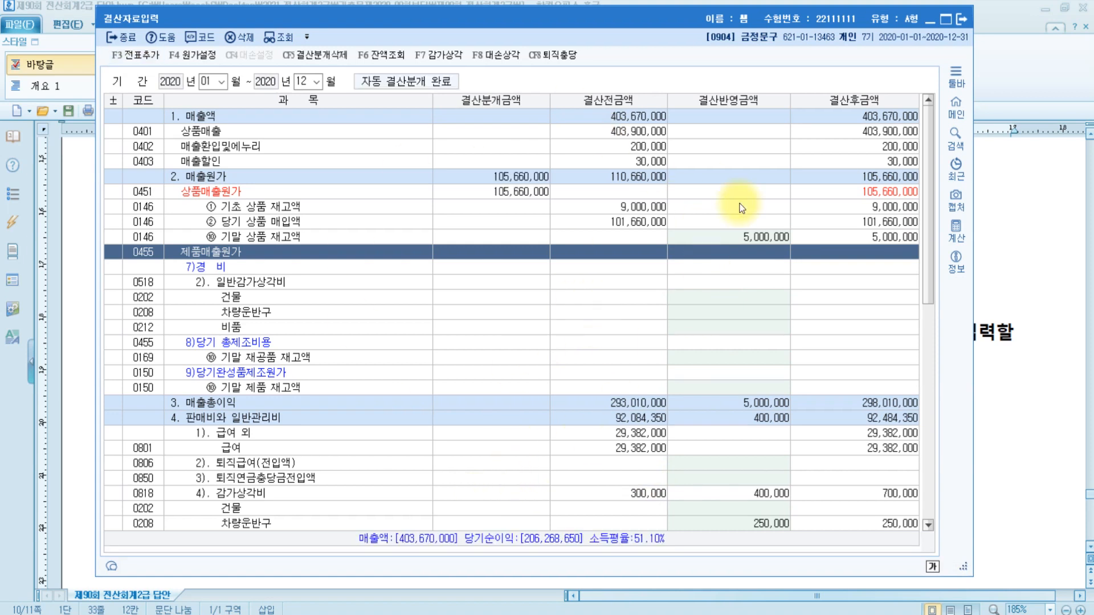
click(1052, 421)
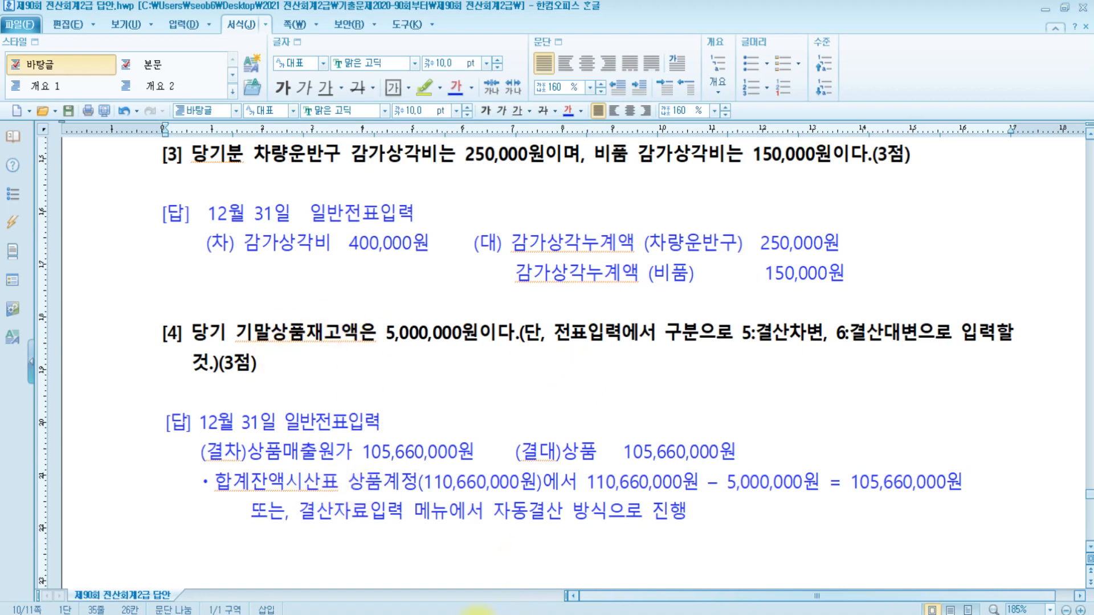
key(alt+Tab)
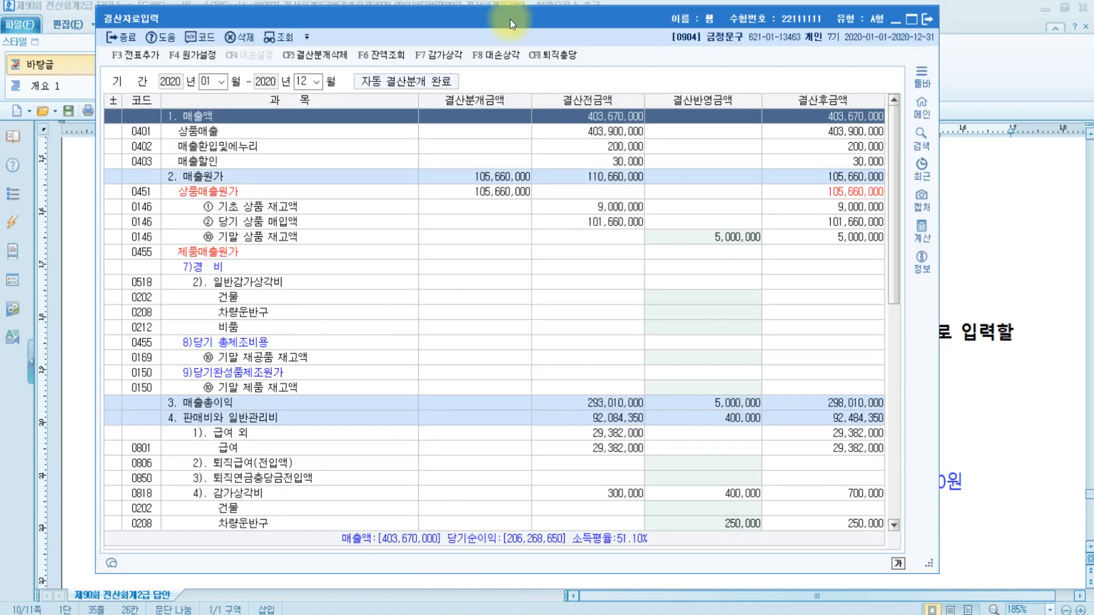
click(927, 17)
Step: Go to 문제7 in the exam document and bring up the 조회문제 notes in 그림판
scroll(550, 439, down, 3)
scroll(550, 439, down, 5)
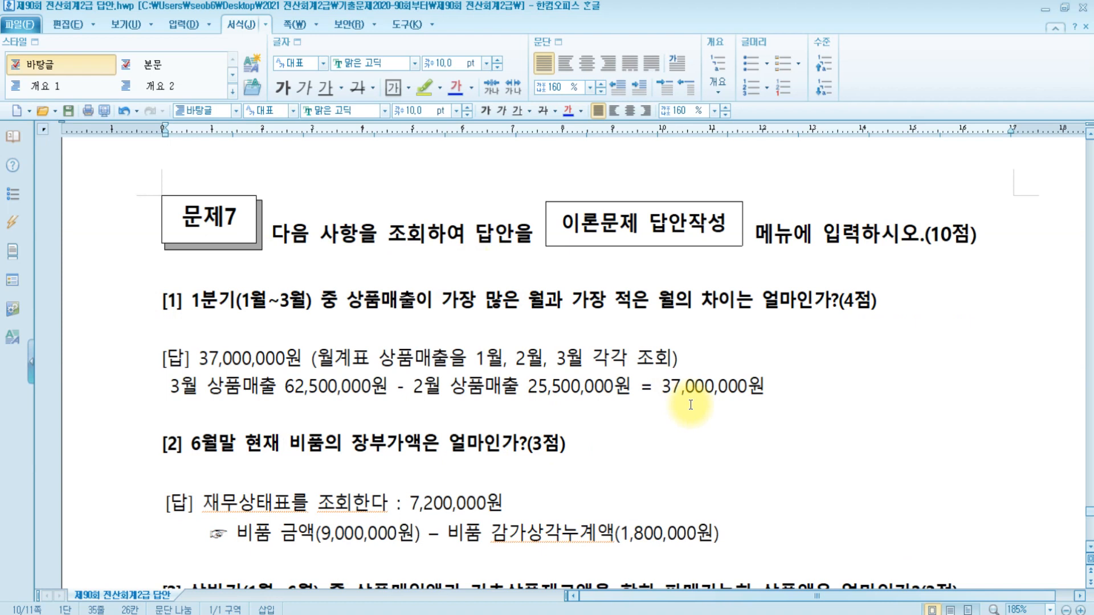
click(798, 344)
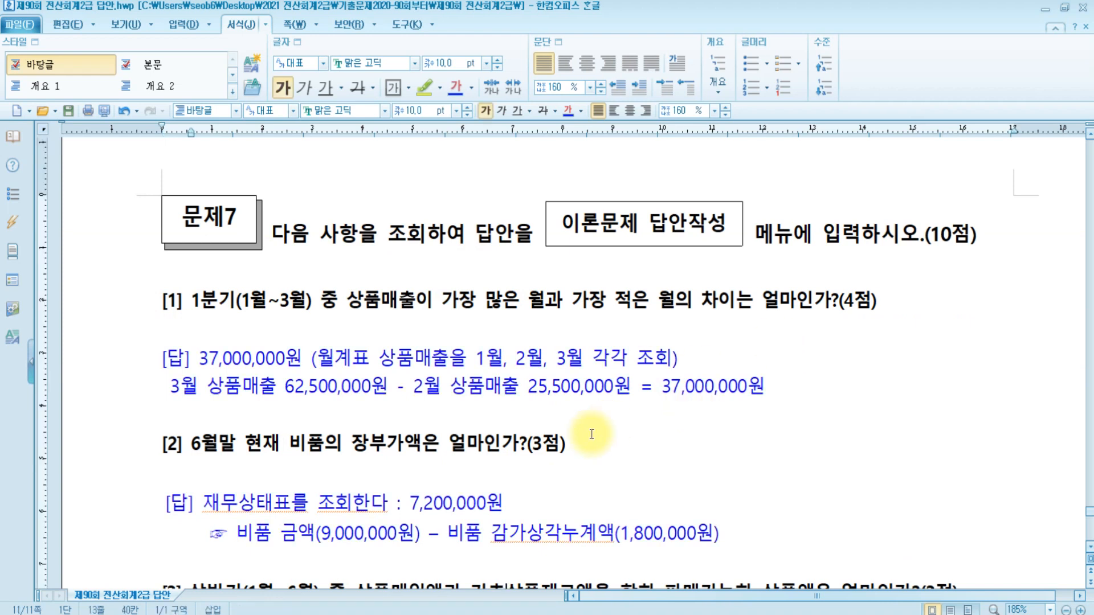
mouse_move(332, 614)
click(332, 564)
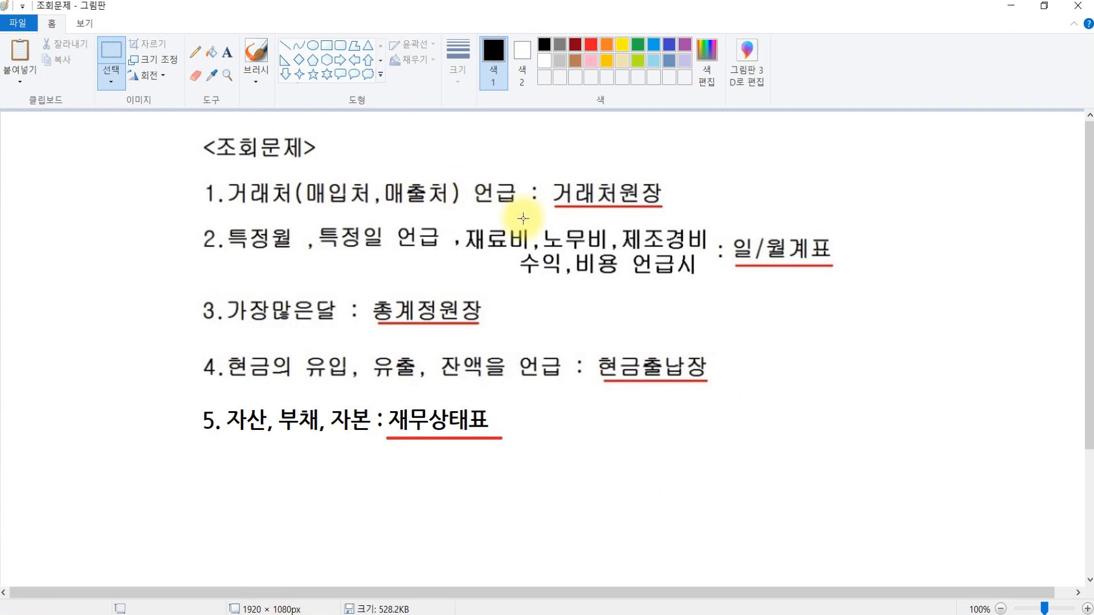
Step: Read question [1] of 문제7 in the exam document and highlight 가장 많은 월 and 가장 적은 월 in yellow
key(alt+Tab)
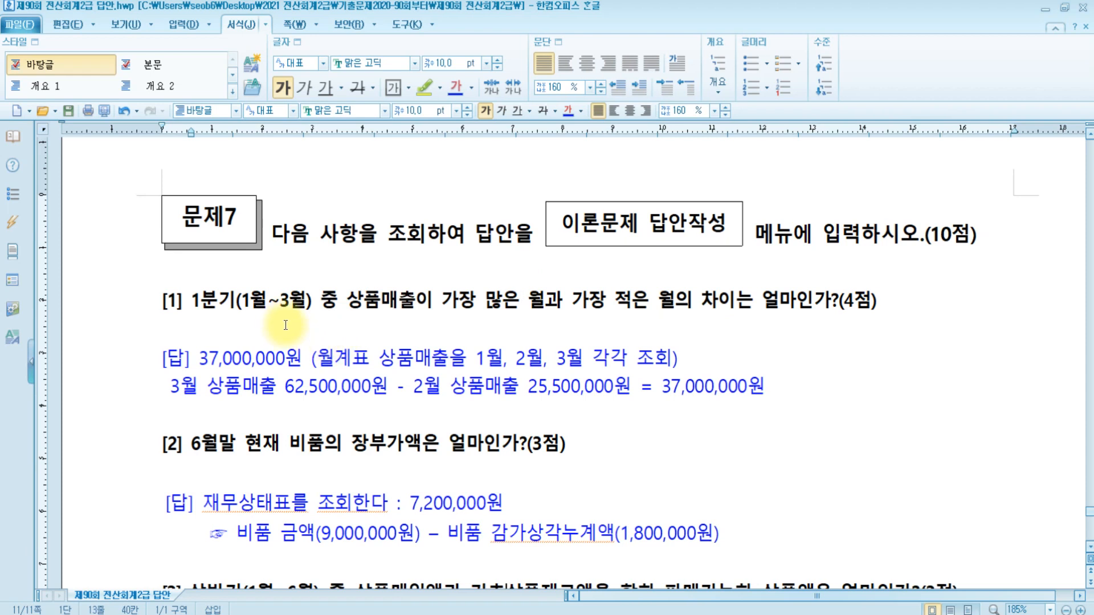
click(231, 302)
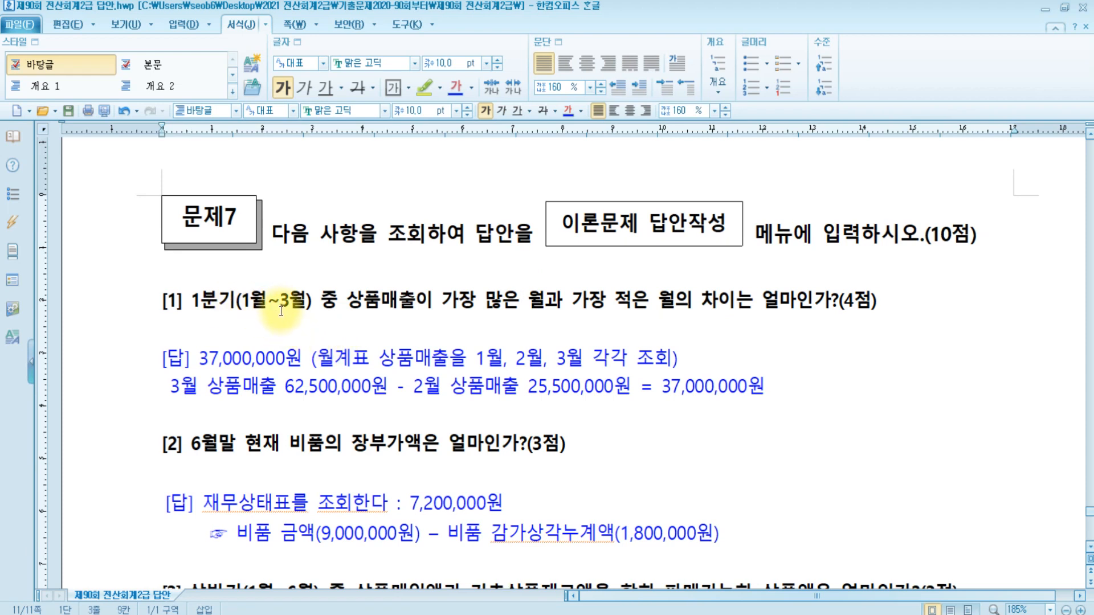
drag(346, 300, 409, 300)
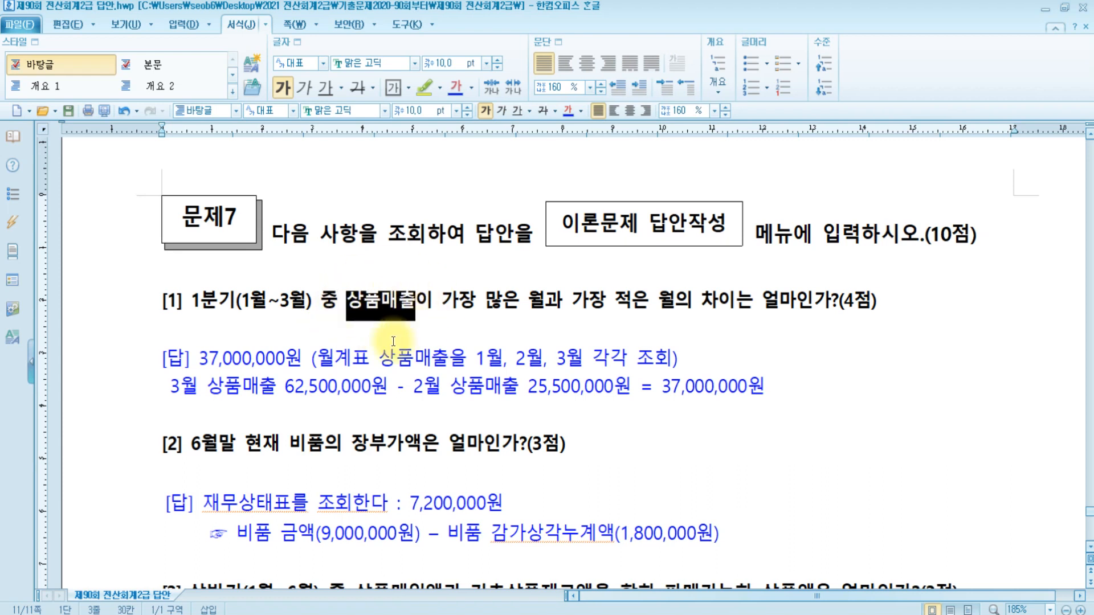
drag(433, 300, 550, 311)
click(424, 87)
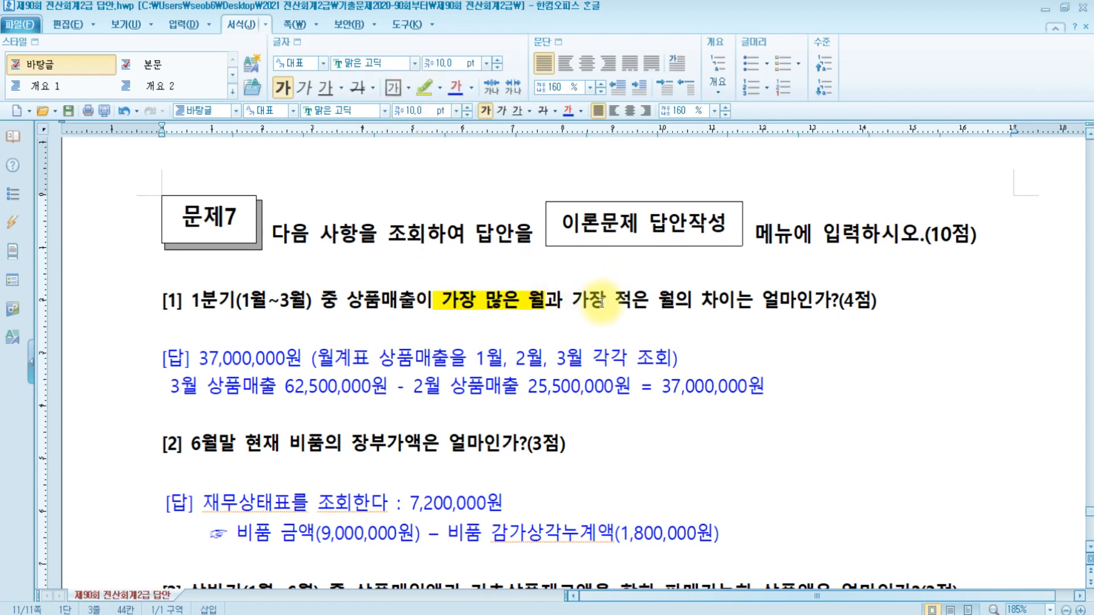
drag(572, 302, 676, 303)
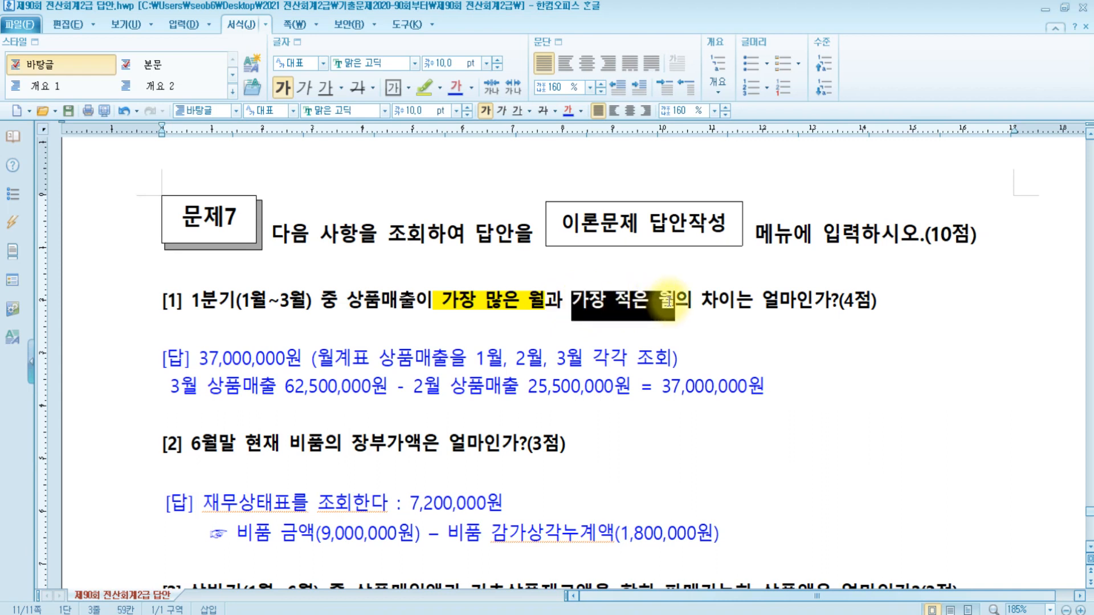
click(424, 88)
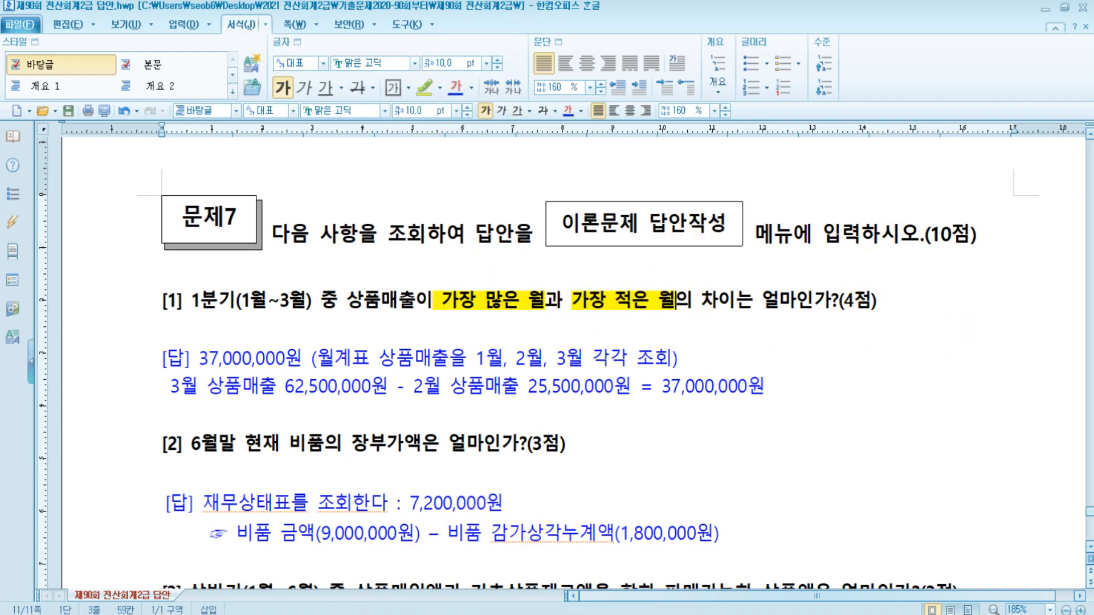
Step: Check the 조회문제 notes, open 총계정원장 in KcLep and set its monthly period from January to March 2020
key(alt+Tab)
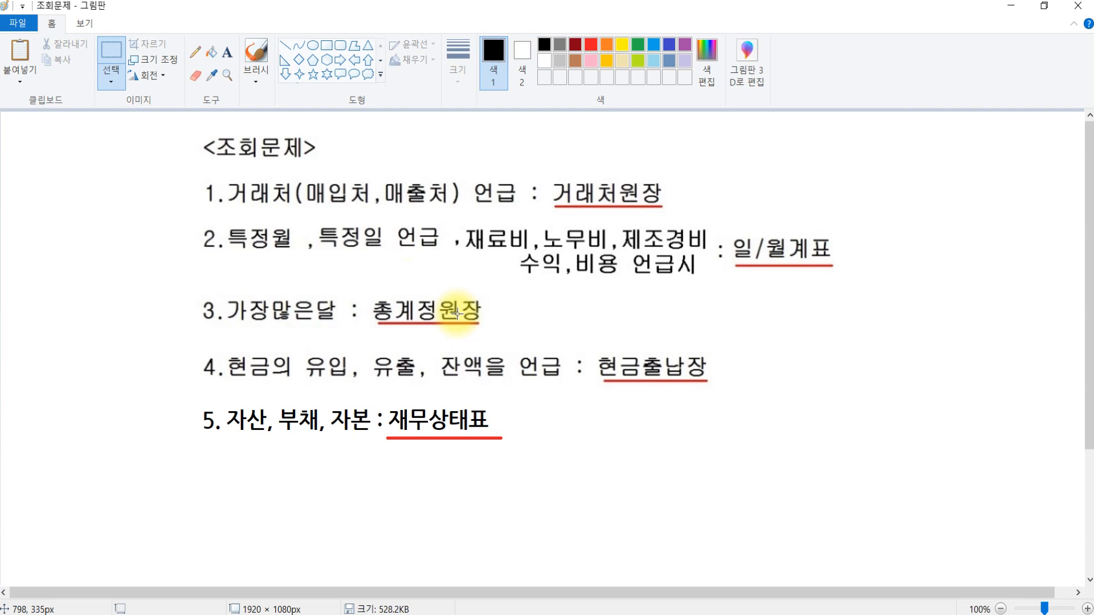
key(alt+Tab)
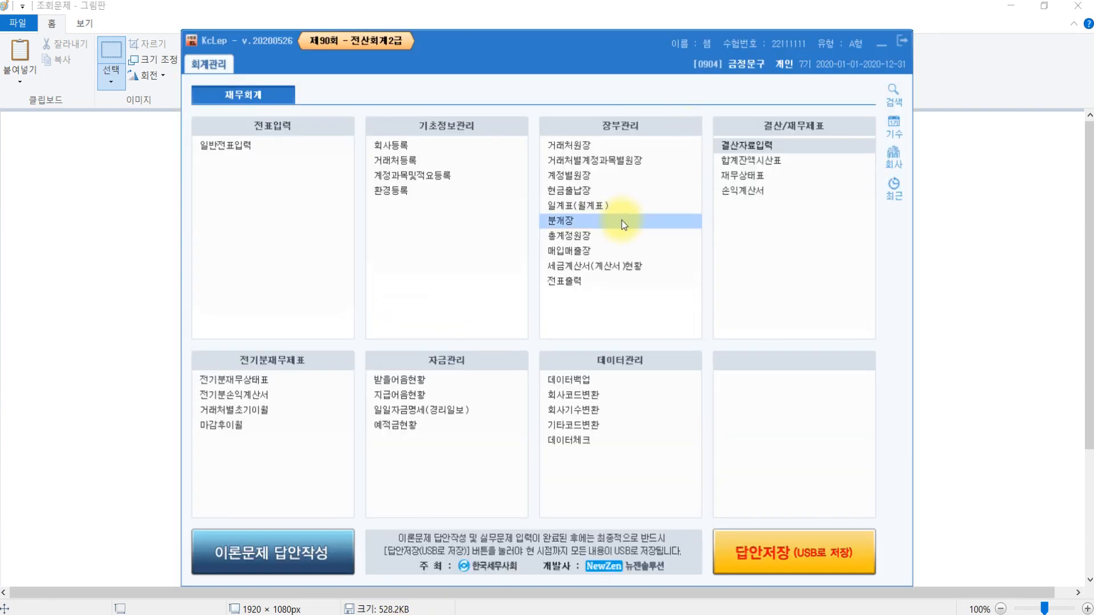
click(597, 244)
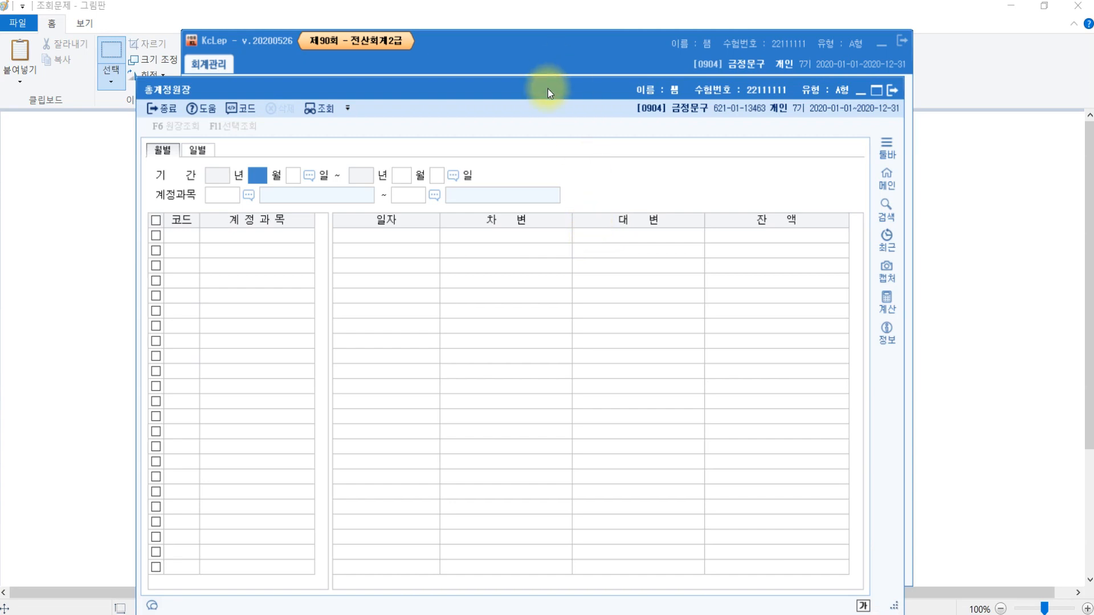
drag(547, 89, 528, 26)
drag(874, 540, 965, 570)
text(1)
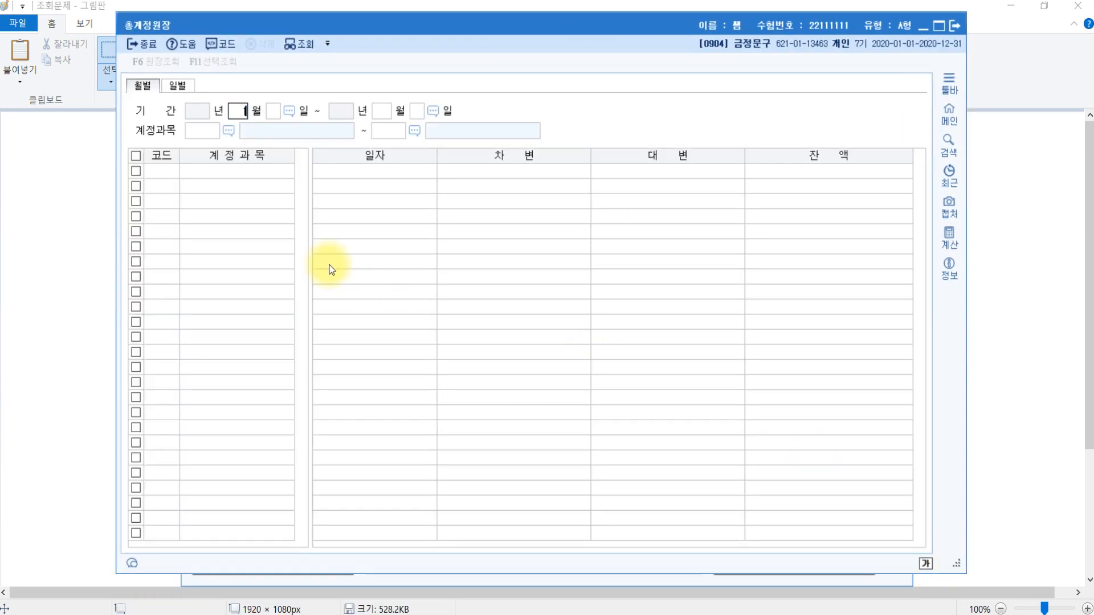
key(Return)
text(3)
key(Return)
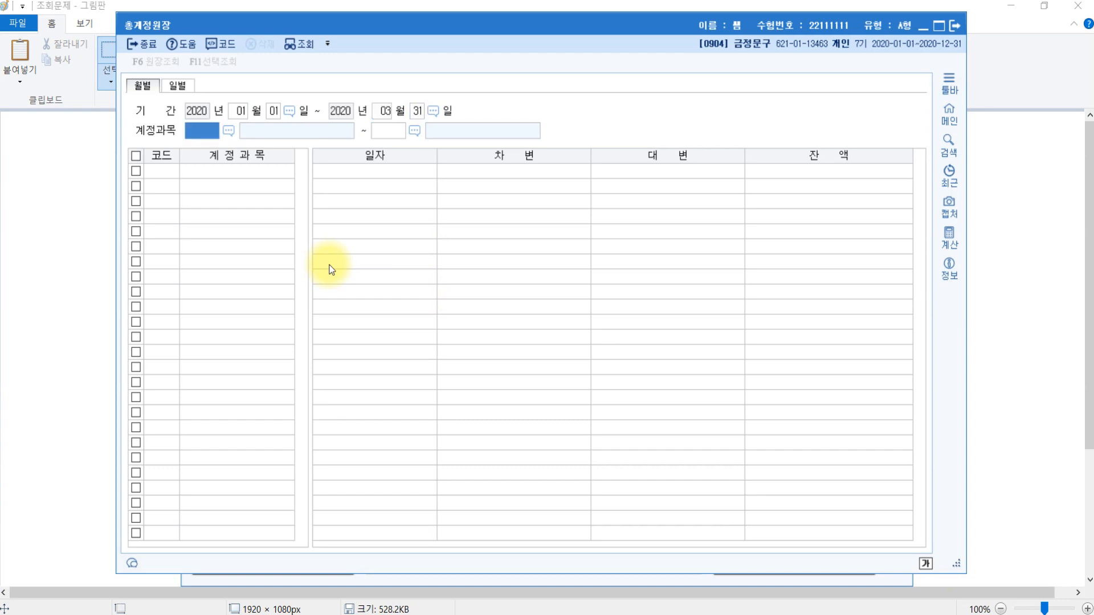
Step: Look up the ledger with 상품매출 (0401) as both the starting and ending 계정과목
double_click(203, 138)
text(상품)
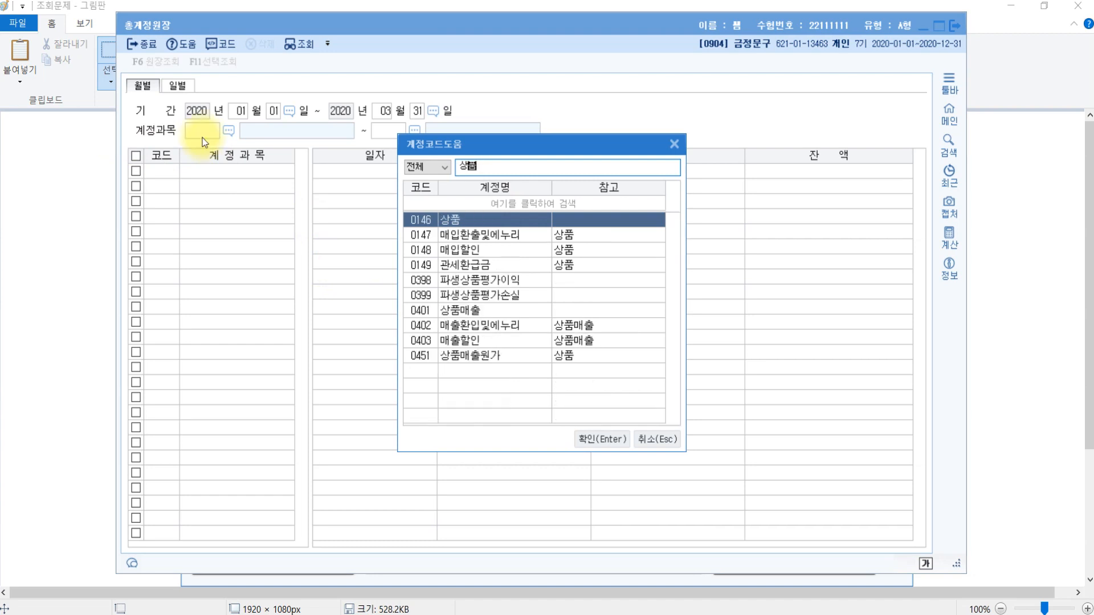
key(Down)
key(Down)
key(Down)
key(Down)
key(Down)
key(Down)
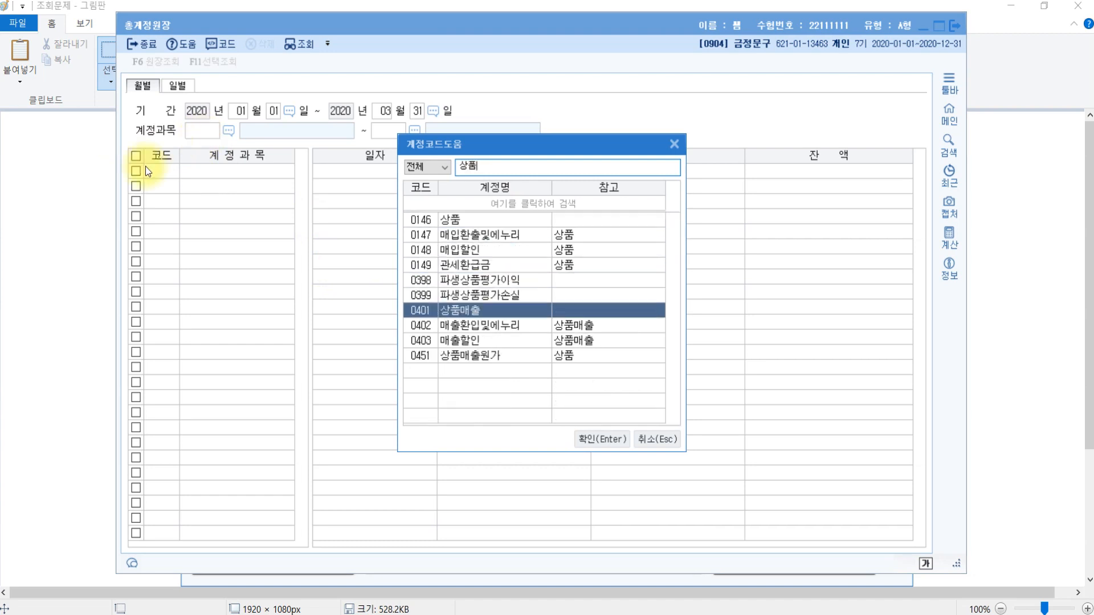
double_click(454, 311)
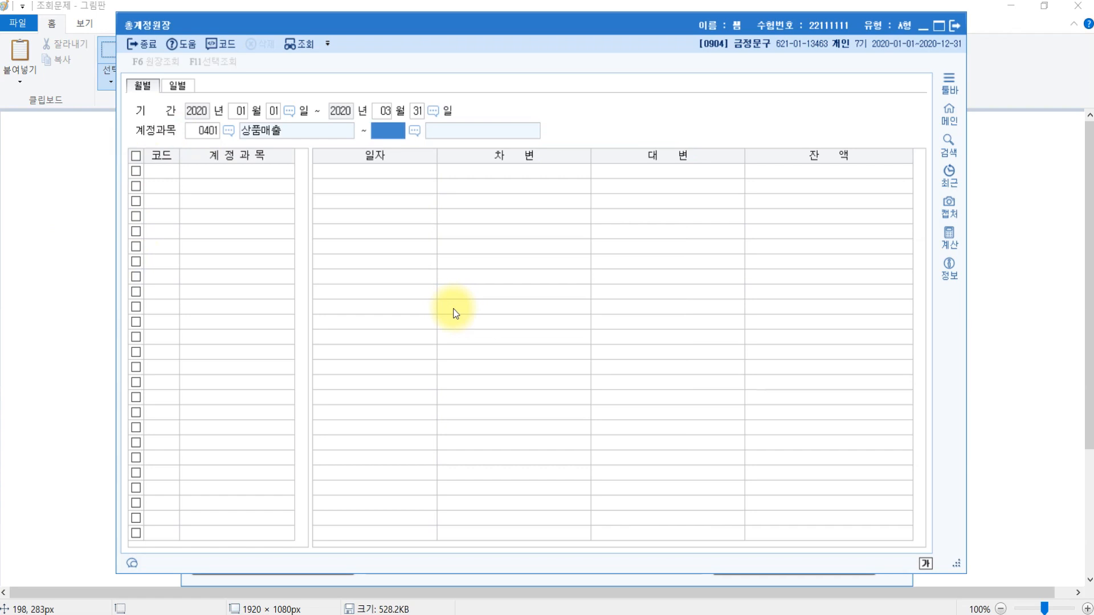
text(401)
key(Return)
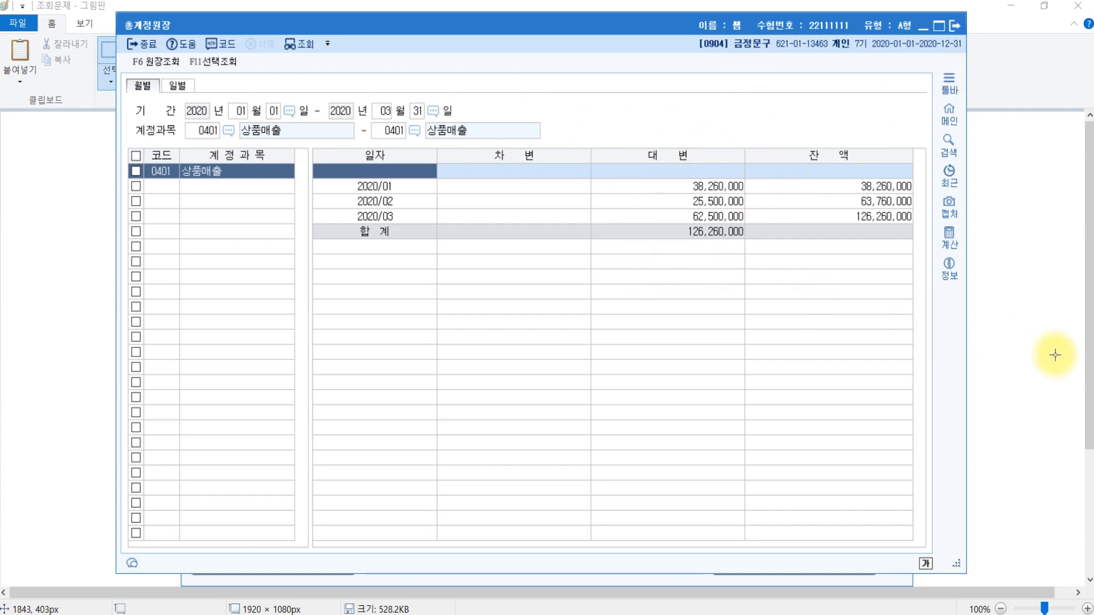
Step: Recheck question [1] in the exam document and compare the monthly 대변 amounts of 상품매출 in 총계정원장 for the highest and lowest months
click(1007, 363)
click(367, 614)
click(307, 573)
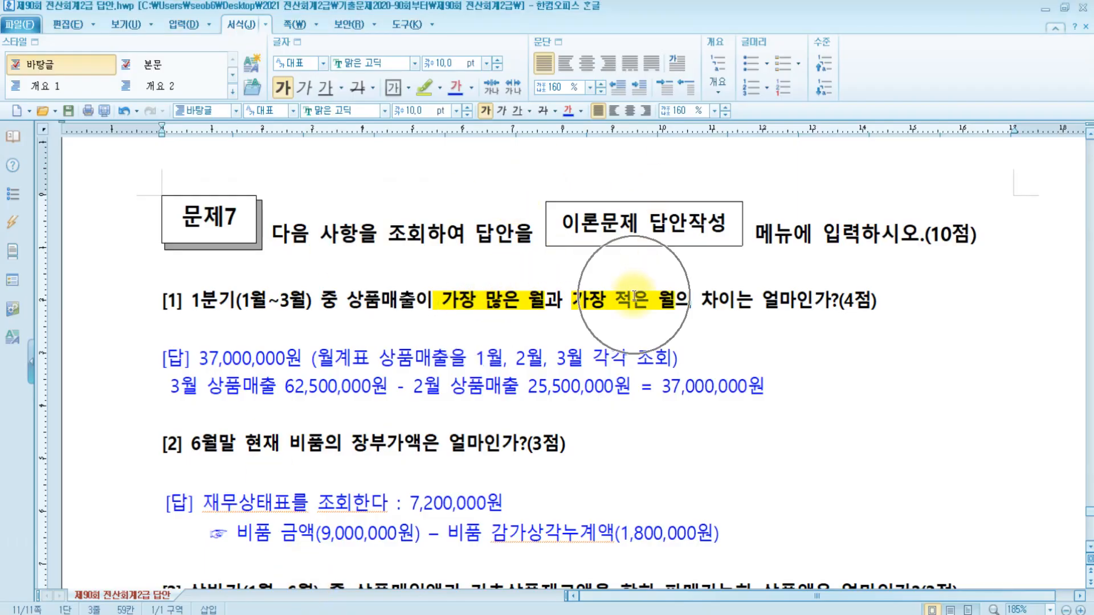
click(471, 614)
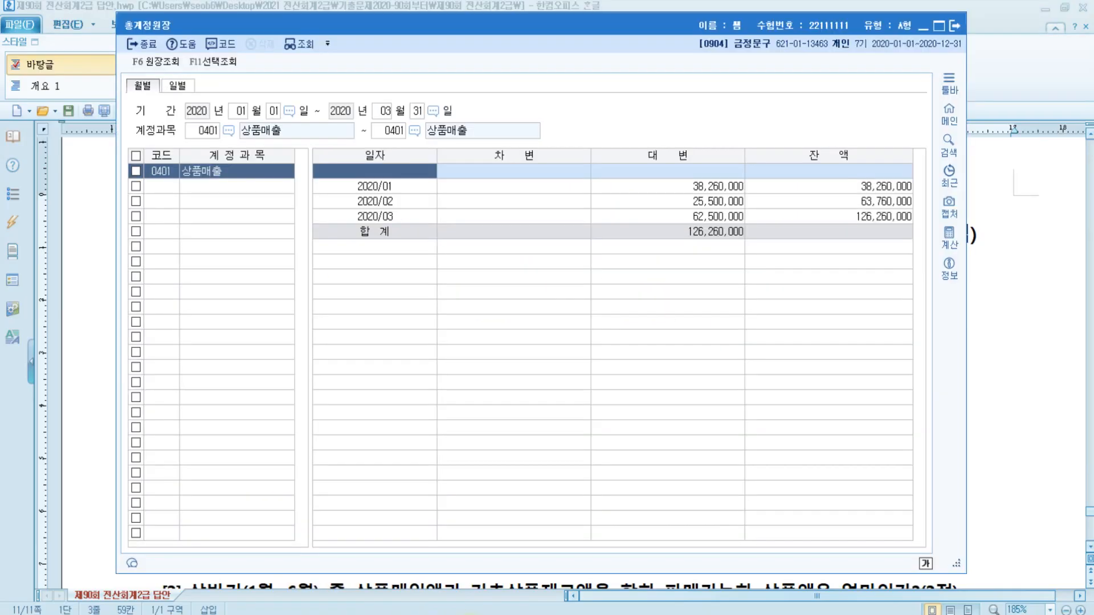
click(700, 188)
click(696, 215)
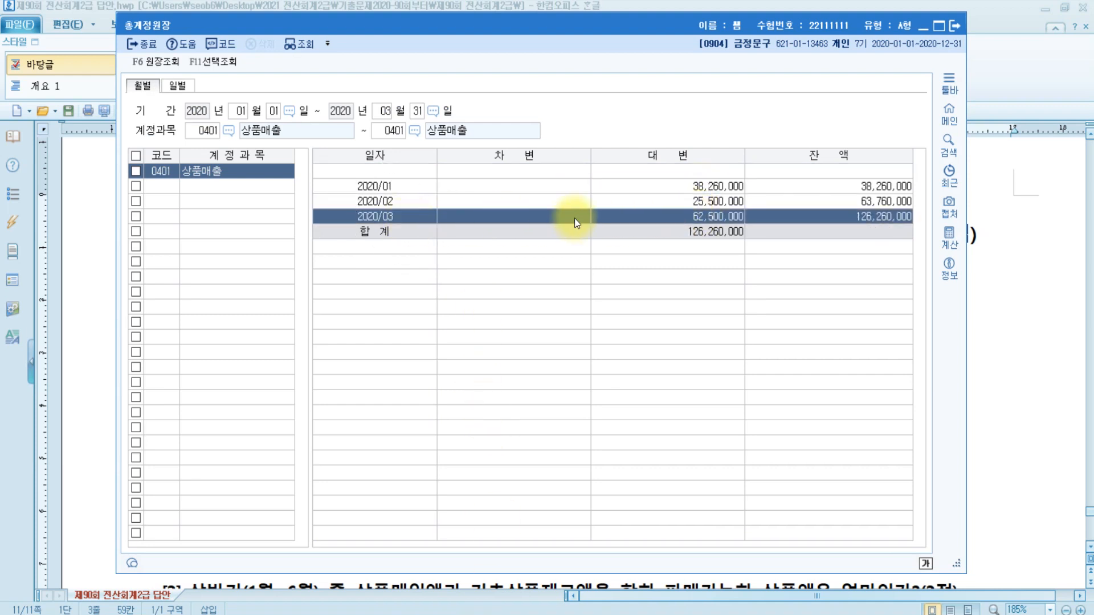
click(712, 224)
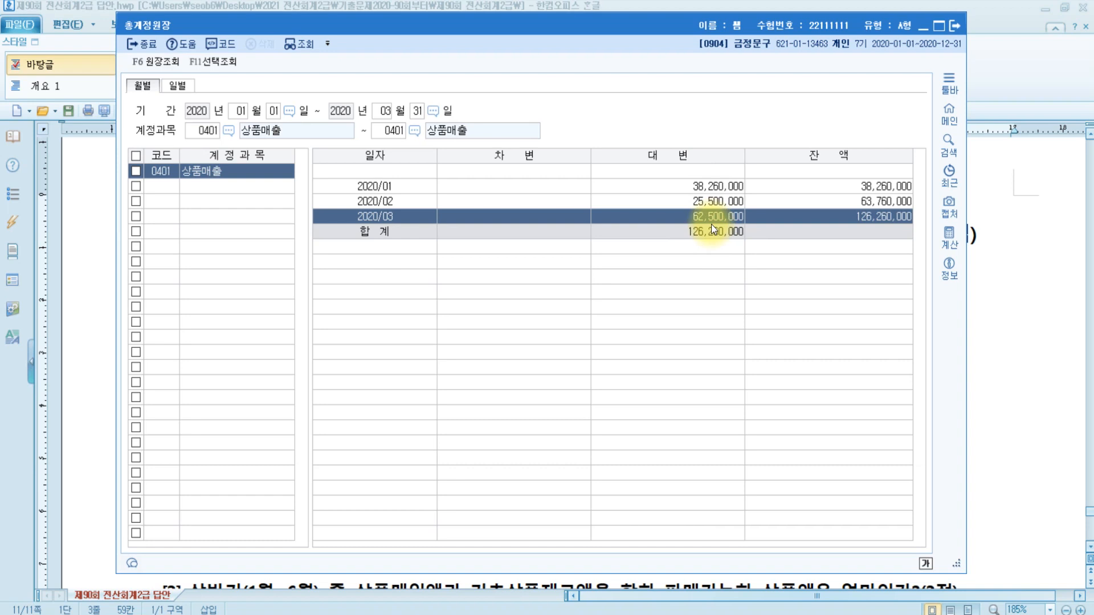
click(377, 200)
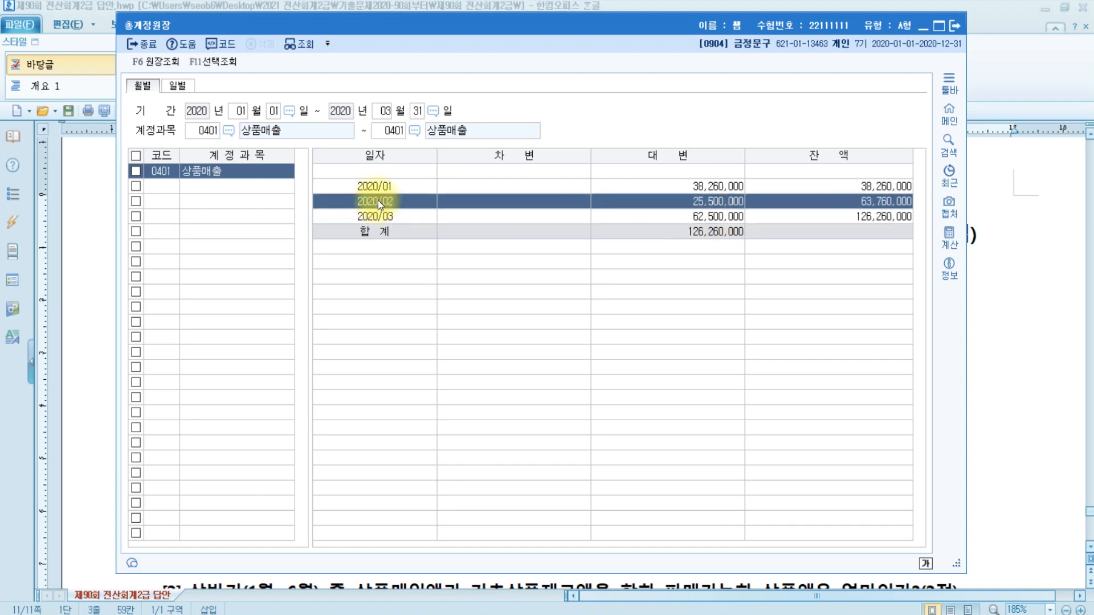
click(732, 219)
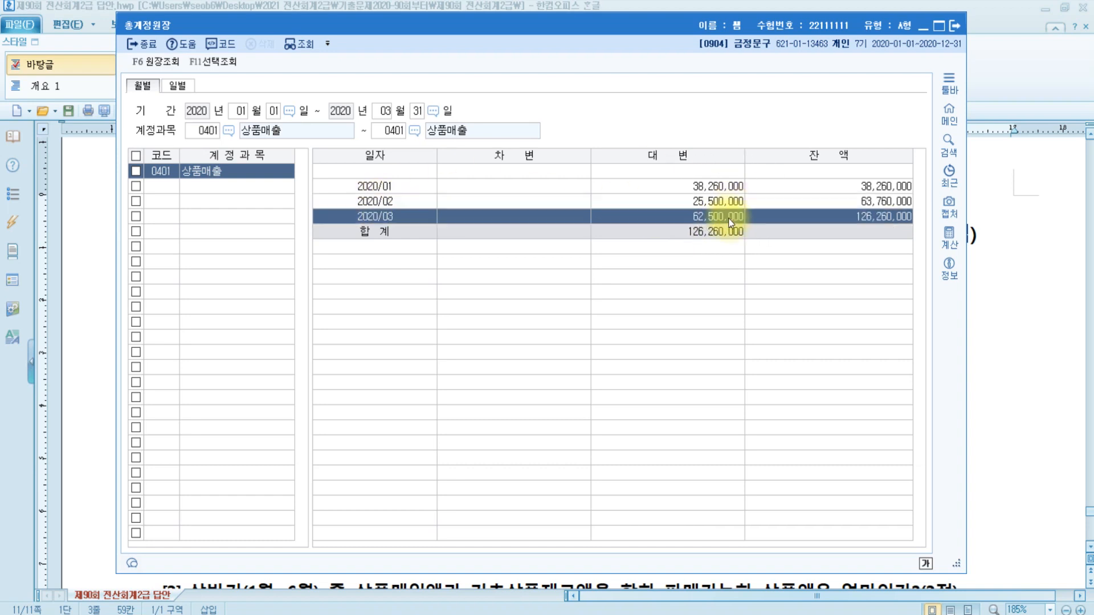
click(724, 202)
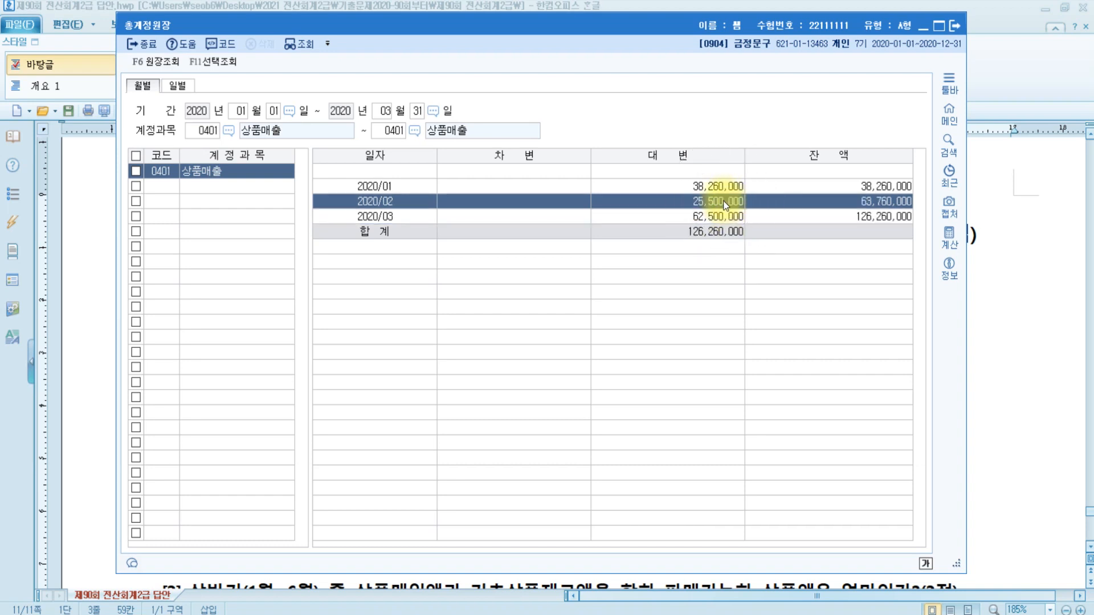
Step: Check the March and February 상품매출 amounts against the answer to question [1] in the exam document
click(1038, 331)
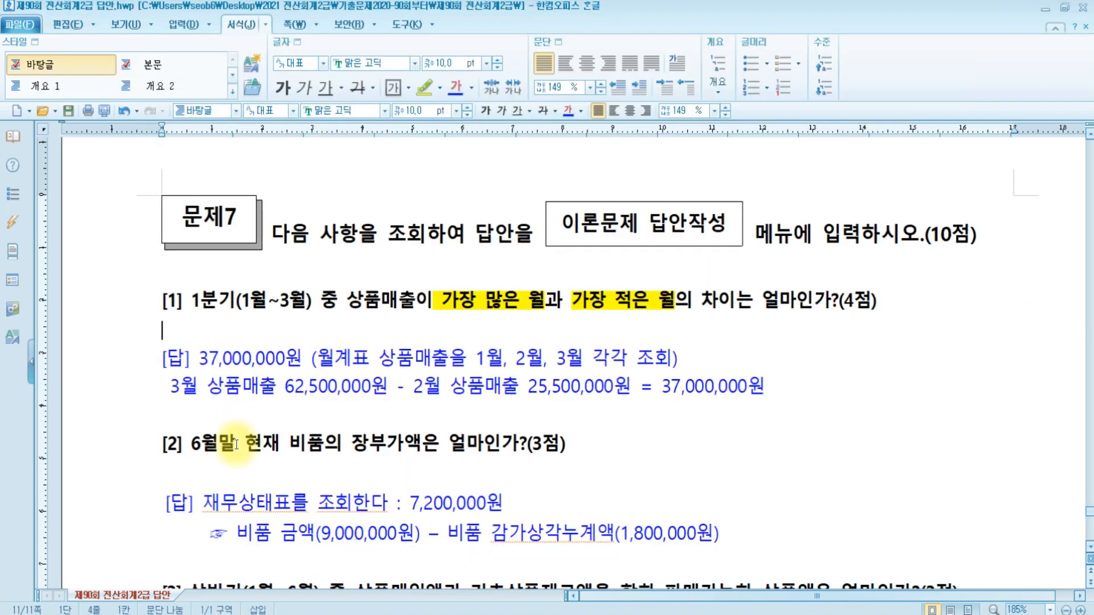
double_click(286, 385)
drag(520, 387, 603, 387)
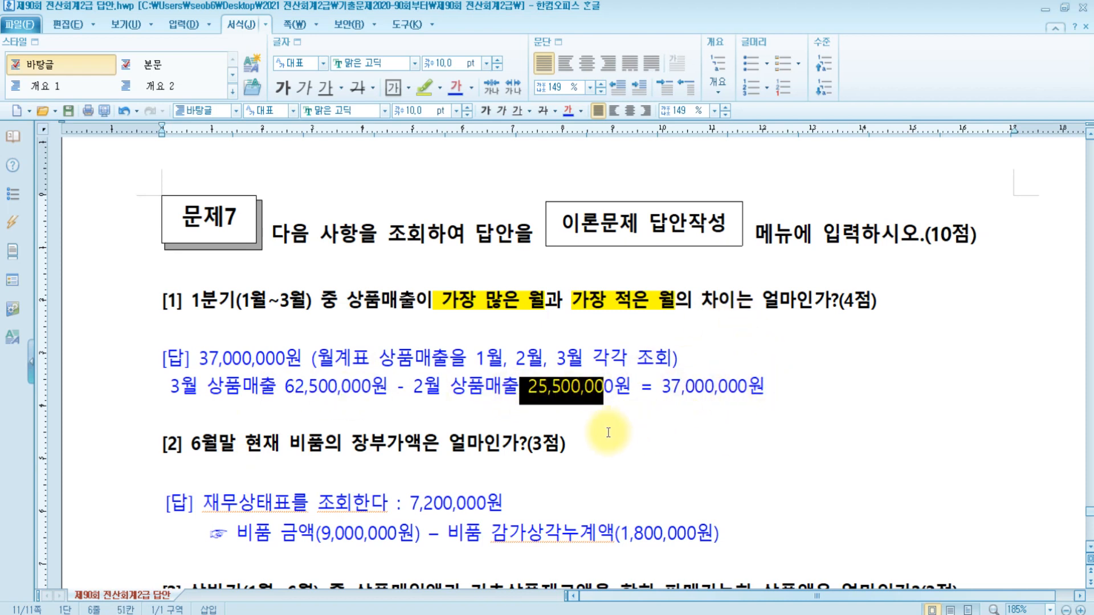
Step: Insert (취득원가 - 감가상각누계액) after 장부가액 in question [2] and highlight it in yellow
click(602, 449)
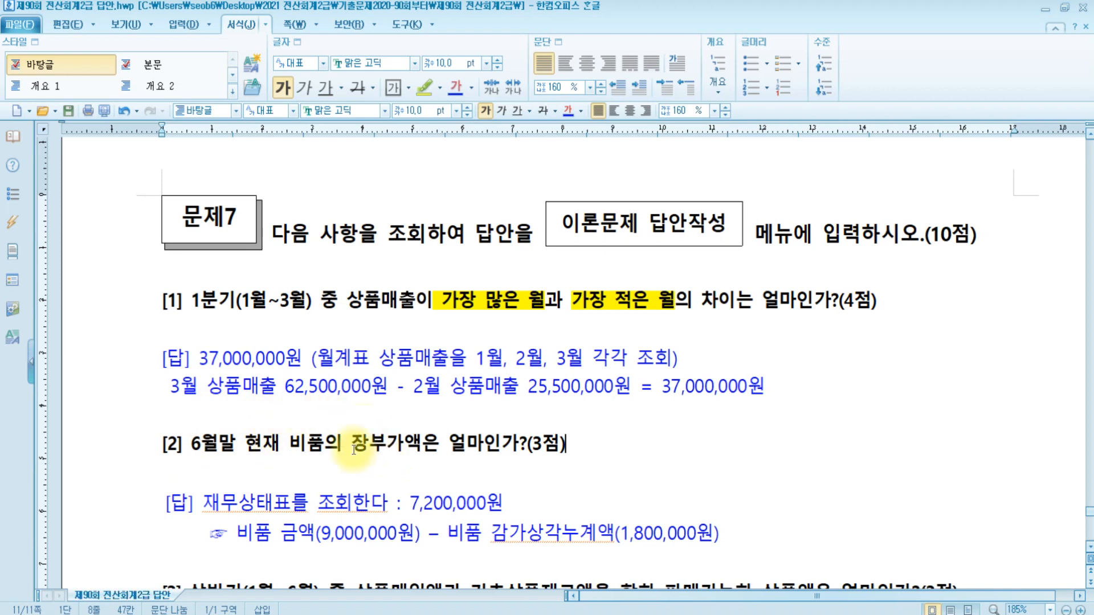
drag(242, 446, 276, 445)
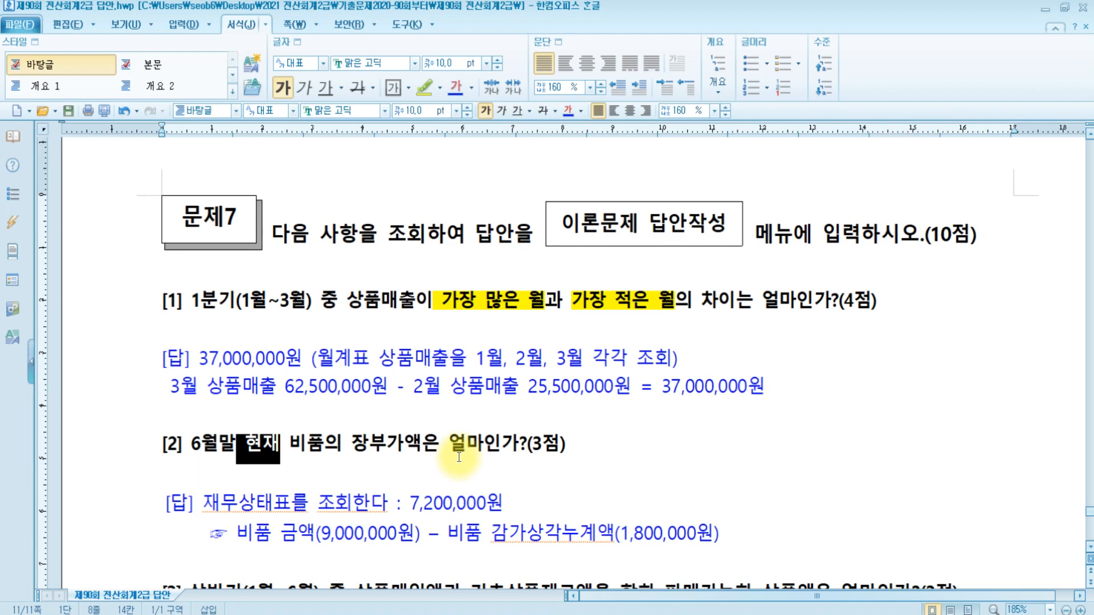
click(422, 449)
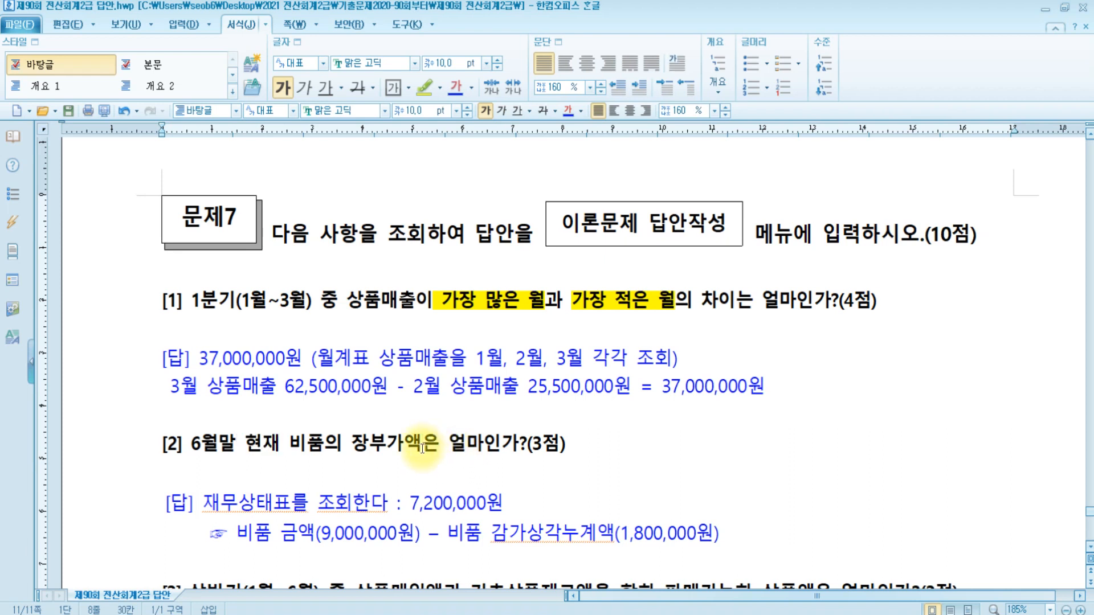
text(/취득원가)
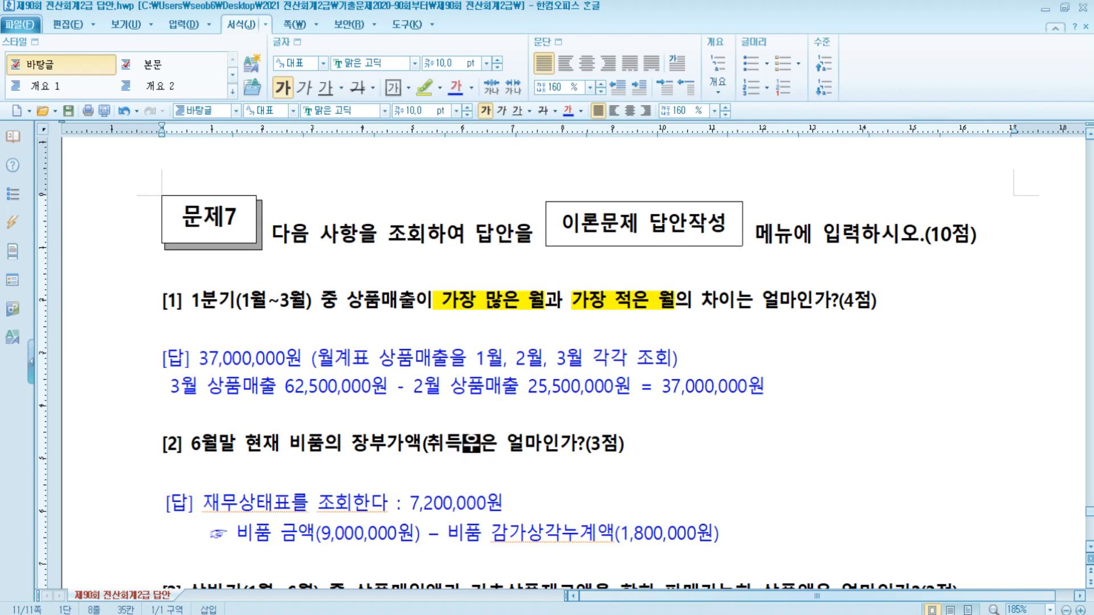
text( -)
text( 감가상ㄱ)
text(각누계액))
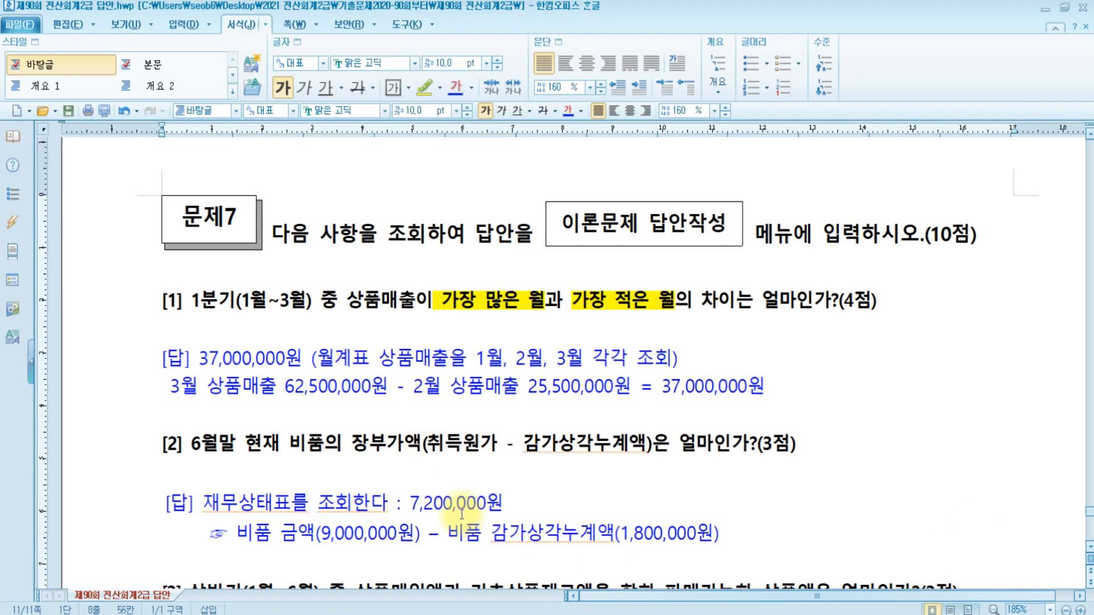
mouse_move(423, 444)
mouse_down()
mouse_move(637, 446)
mouse_move(666, 458)
mouse_move(650, 453)
mouse_up()
click(424, 87)
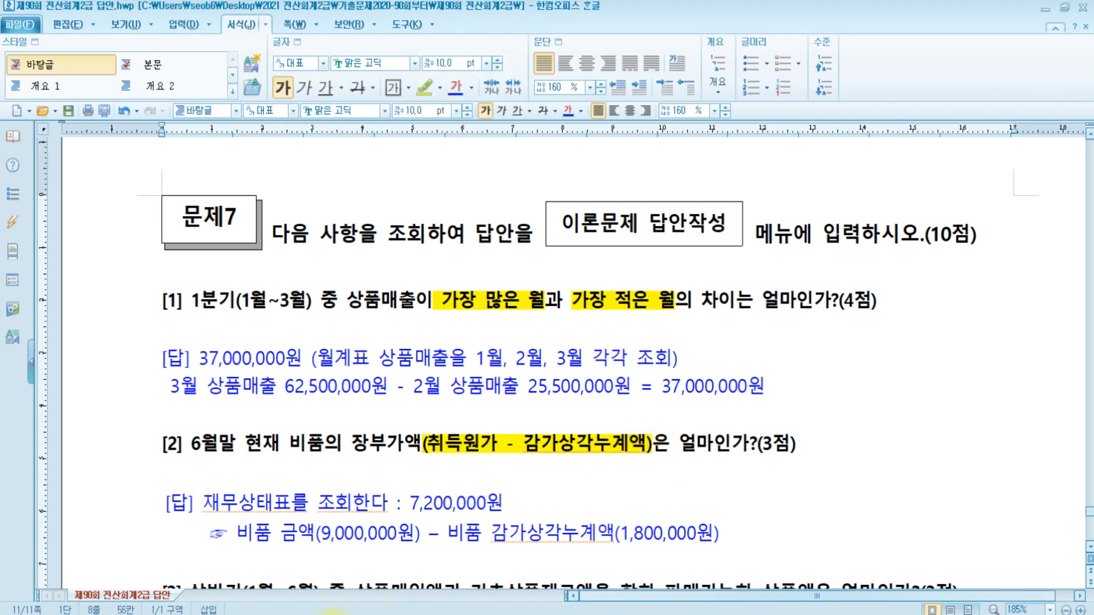
Step: Check the 조회문제 notes, open 재무상태표 in KcLep for month 06 and find 비품 and its 감가상각누계액
click(336, 614)
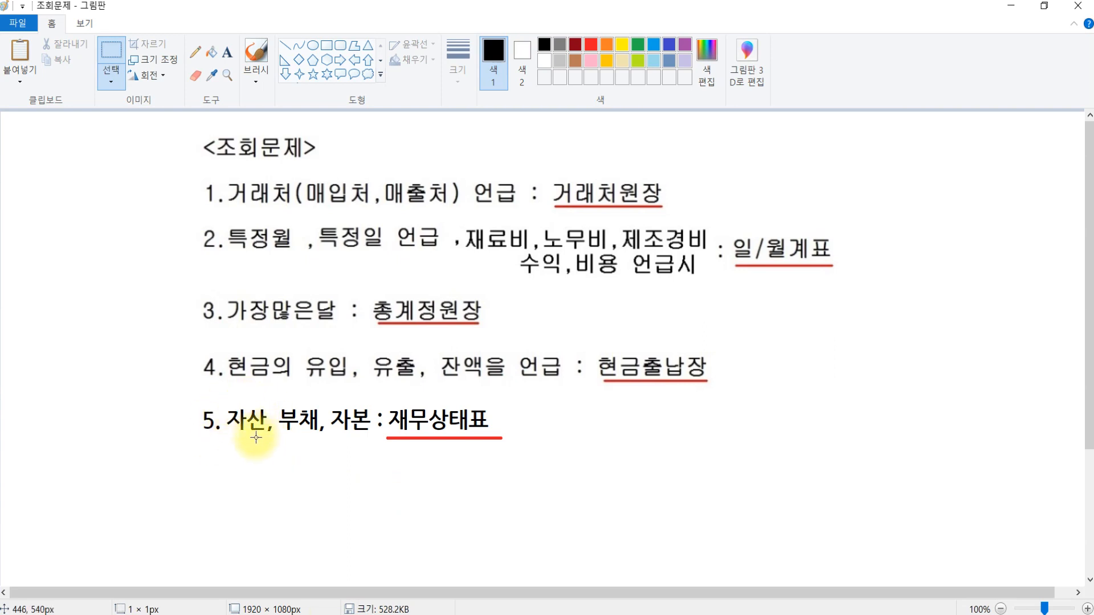
click(404, 614)
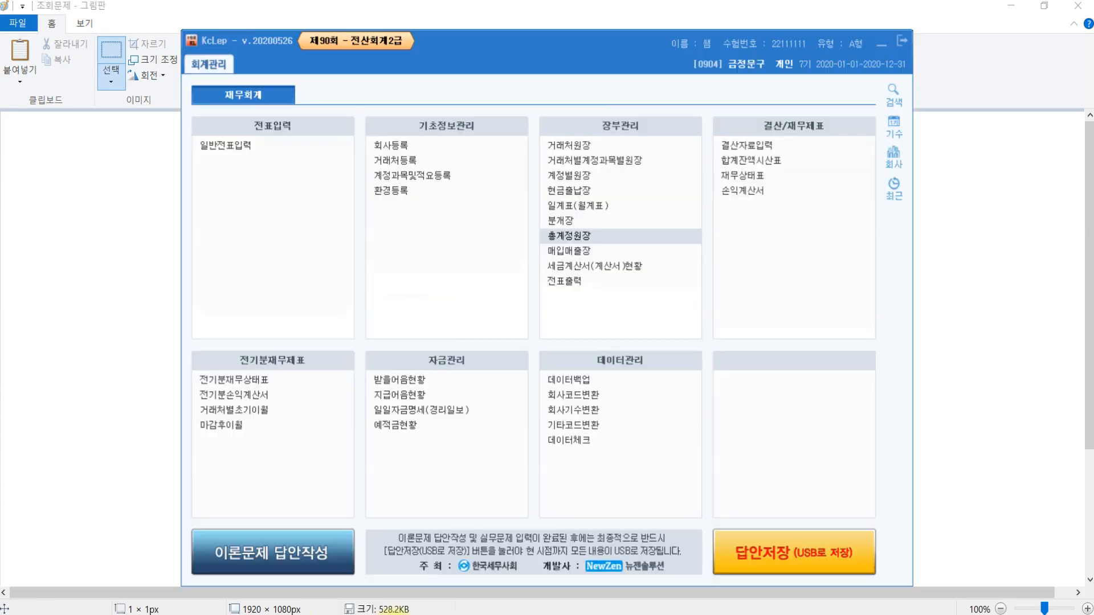
click(757, 174)
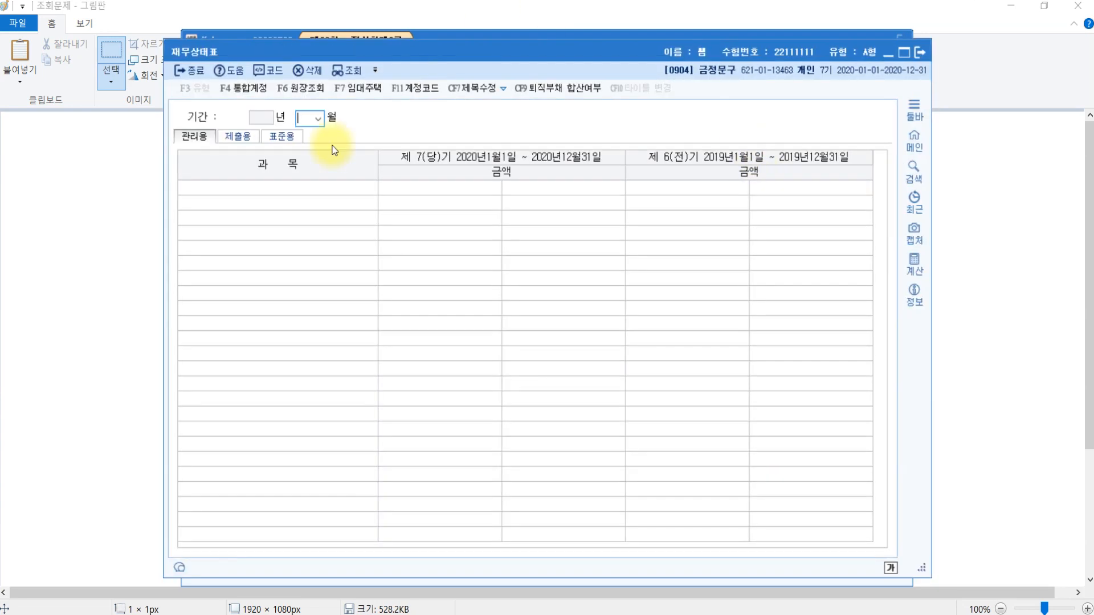
text(06)
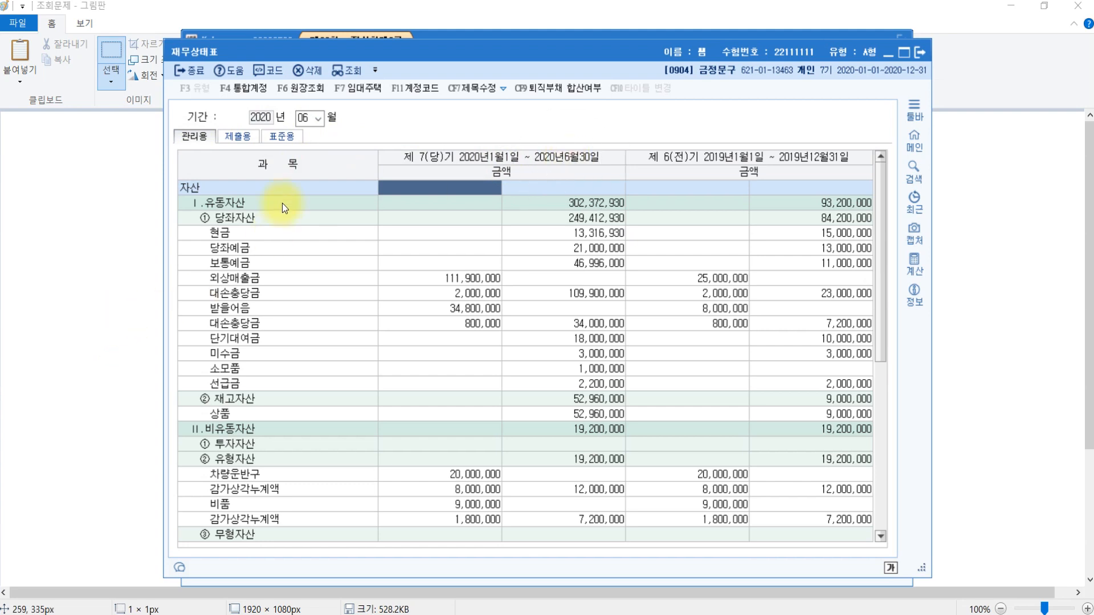
scroll(282, 203, down, 3)
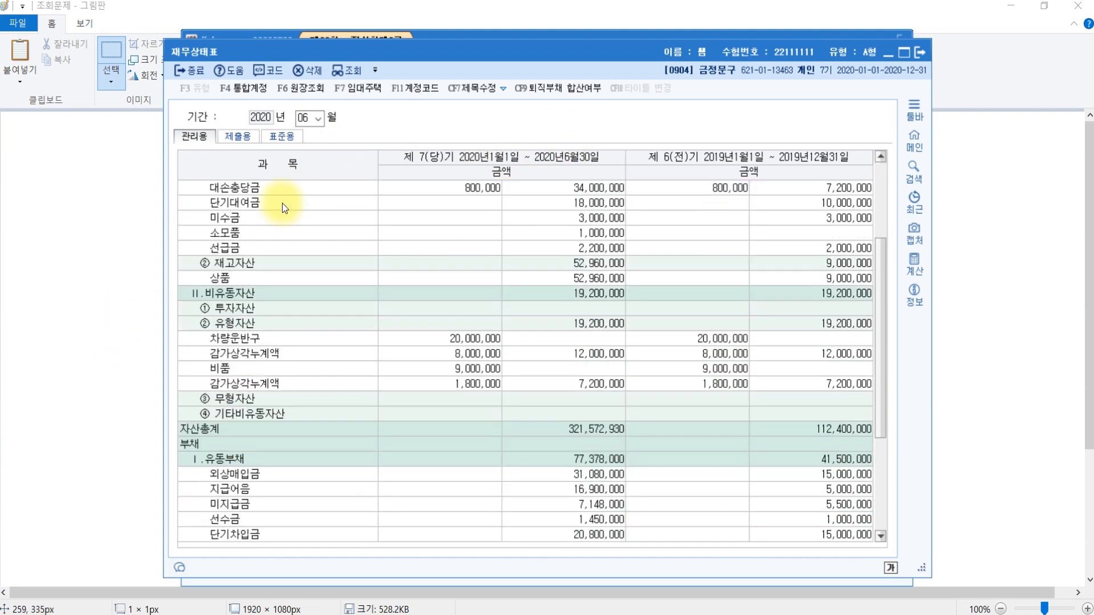
Step: Check 비품 and its 감가상각누계액 in 재무상태표 against the answer to question [2] in 제90회 전산회계2급 답안.hwp
click(240, 324)
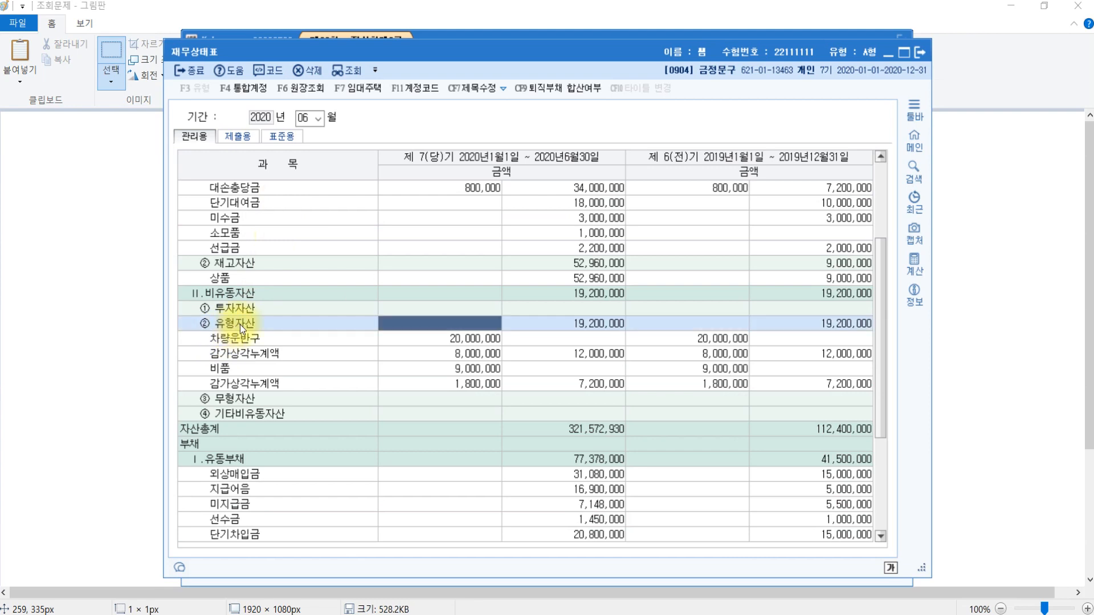
click(240, 369)
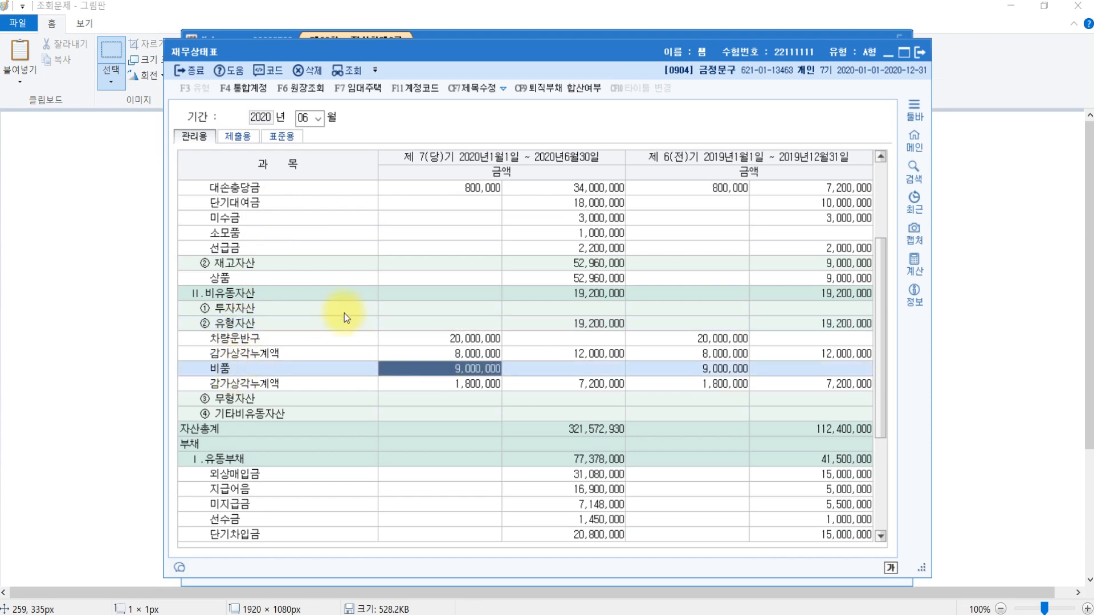
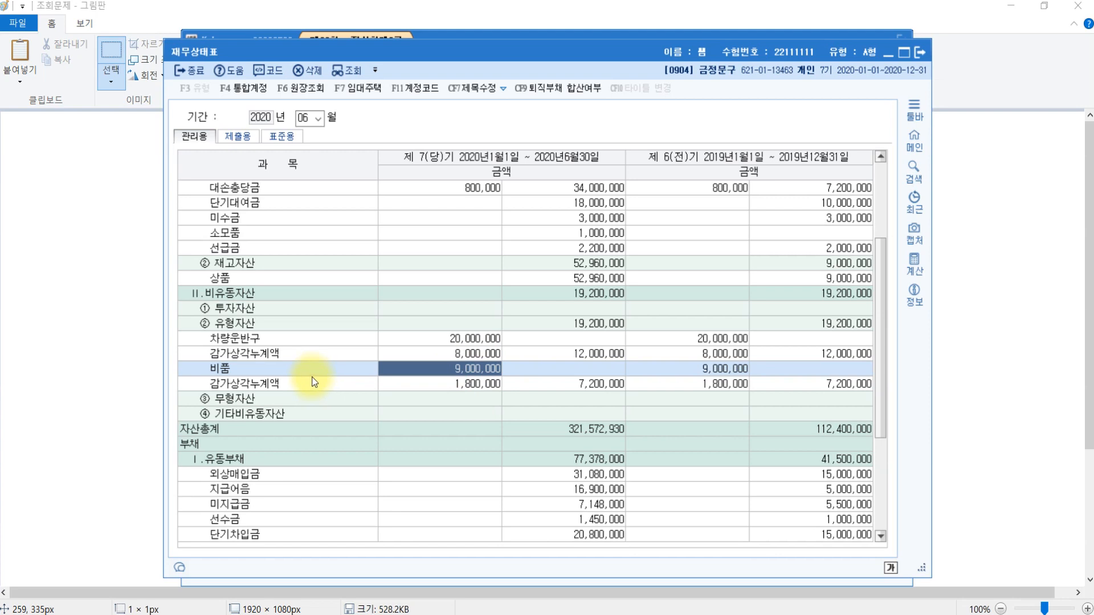
click(232, 385)
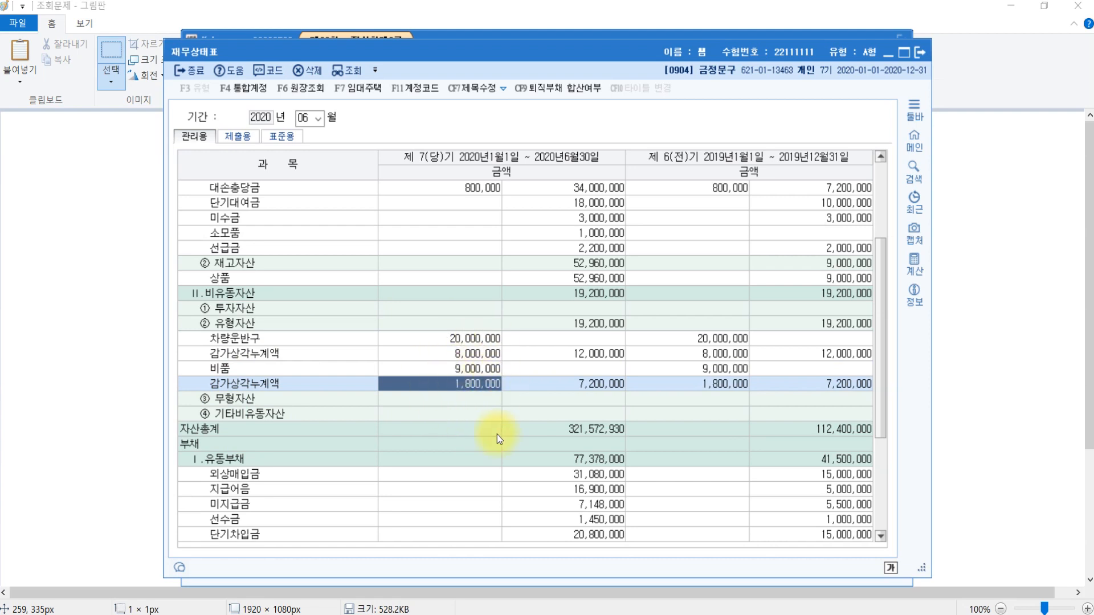
click(605, 387)
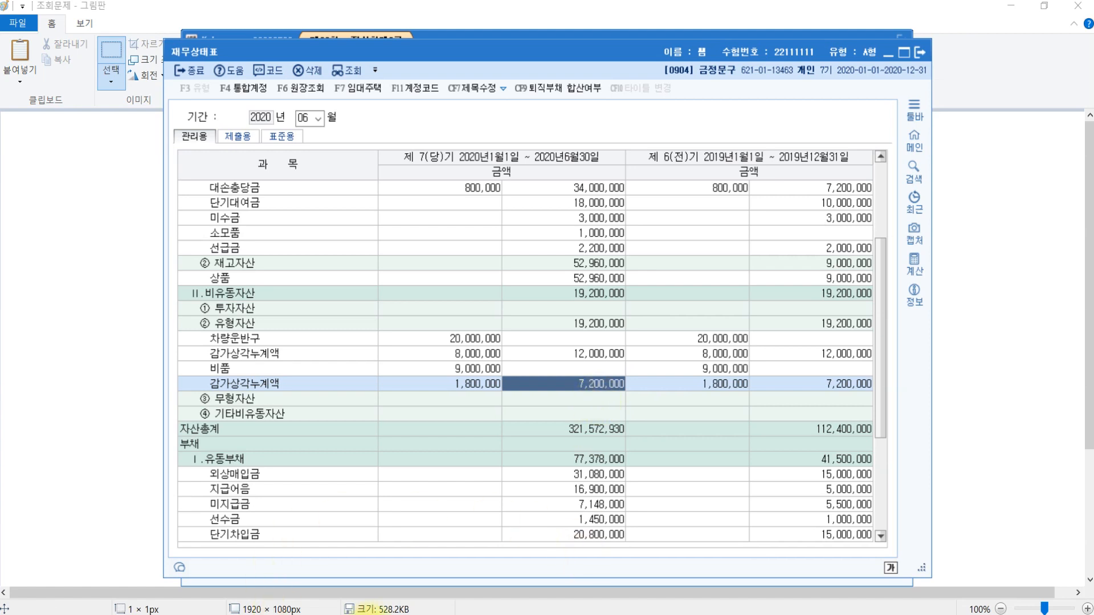
mouse_move(369, 612)
click(293, 579)
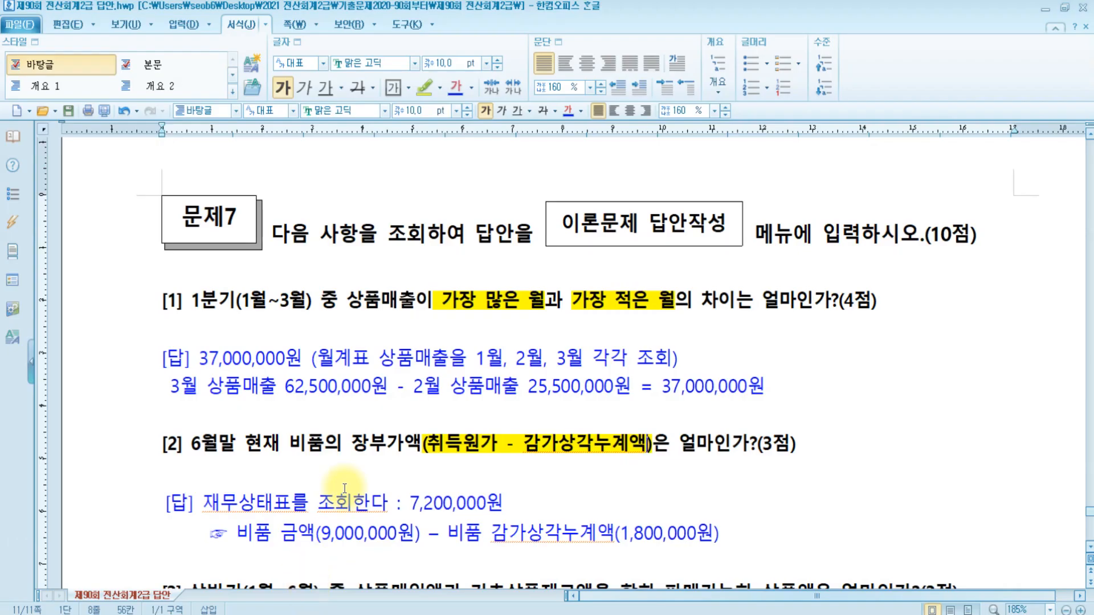
drag(398, 502, 521, 501)
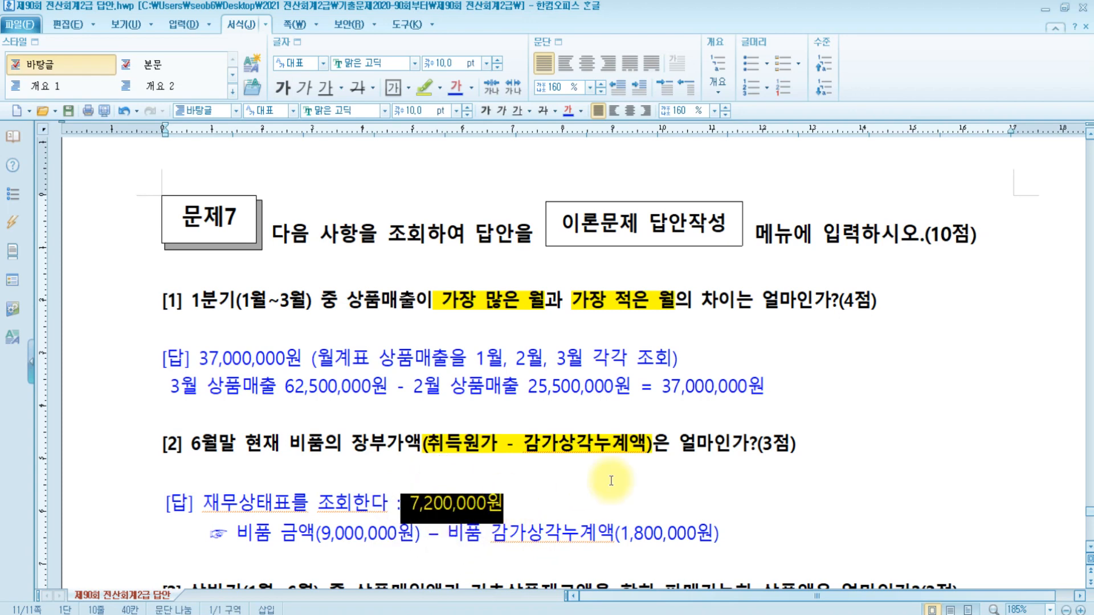
Step: Highlight question [3] in yellow in the exam document and switch to the 조회문제 drawing in Paint
scroll(570, 490, down, 3)
click(623, 455)
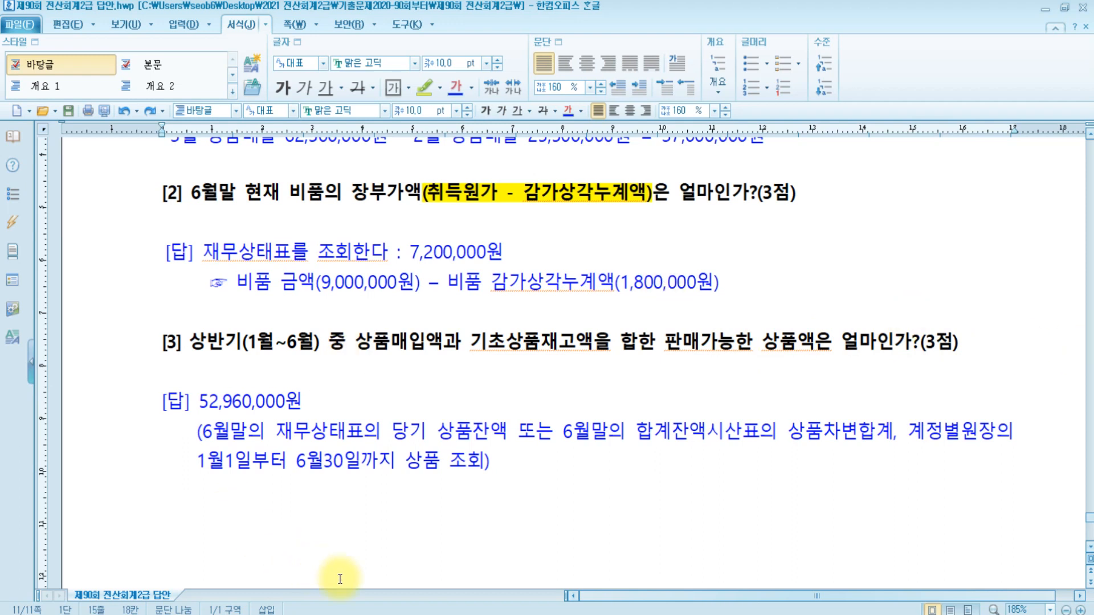
click(340, 614)
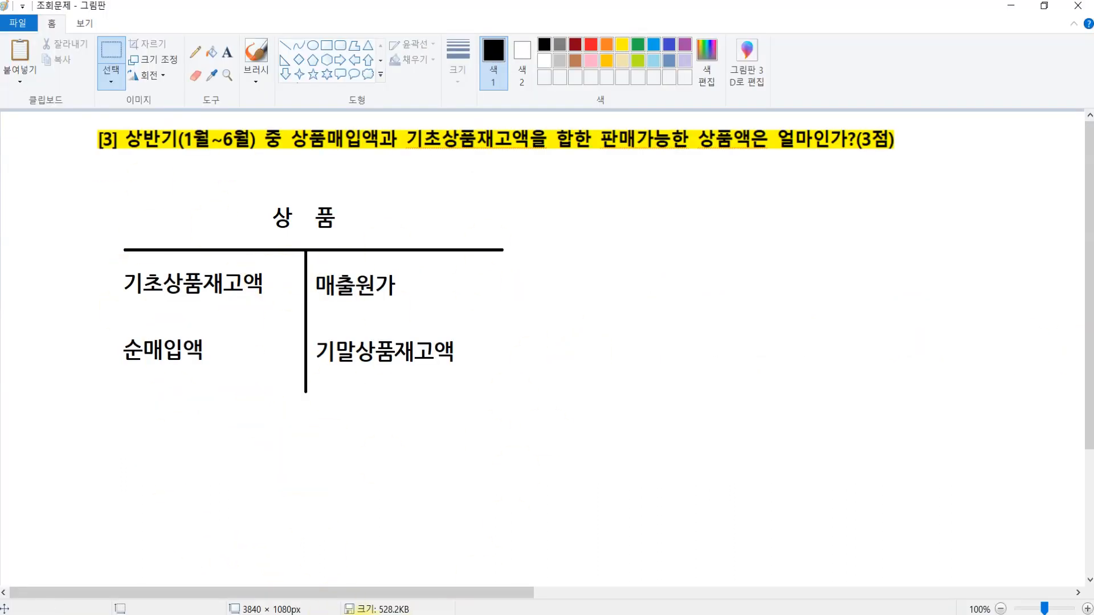
click(325, 613)
drag(155, 342, 965, 335)
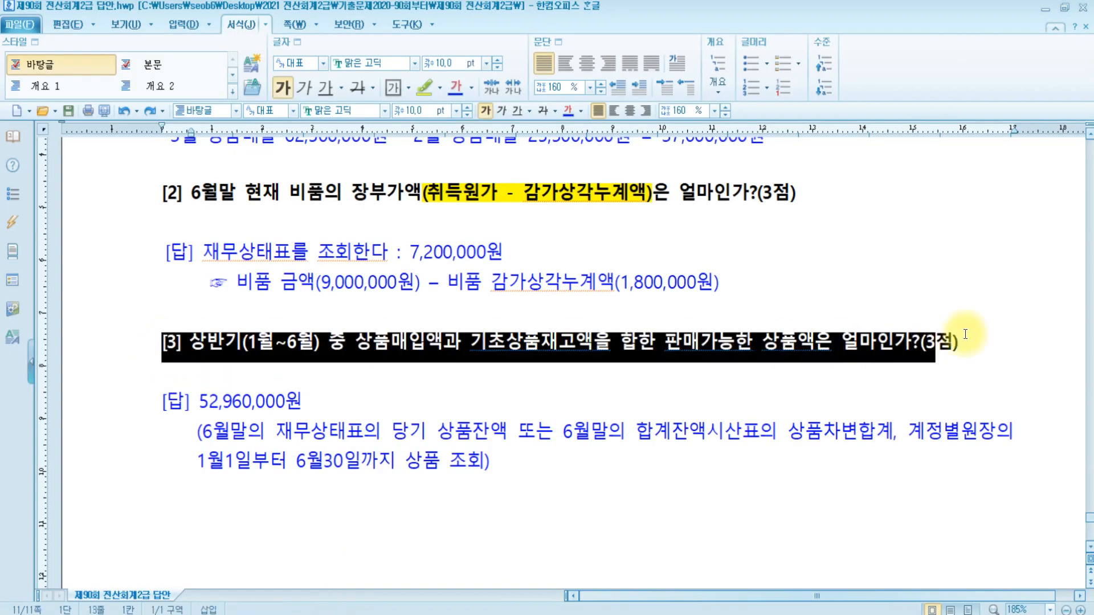
click(425, 87)
click(311, 613)
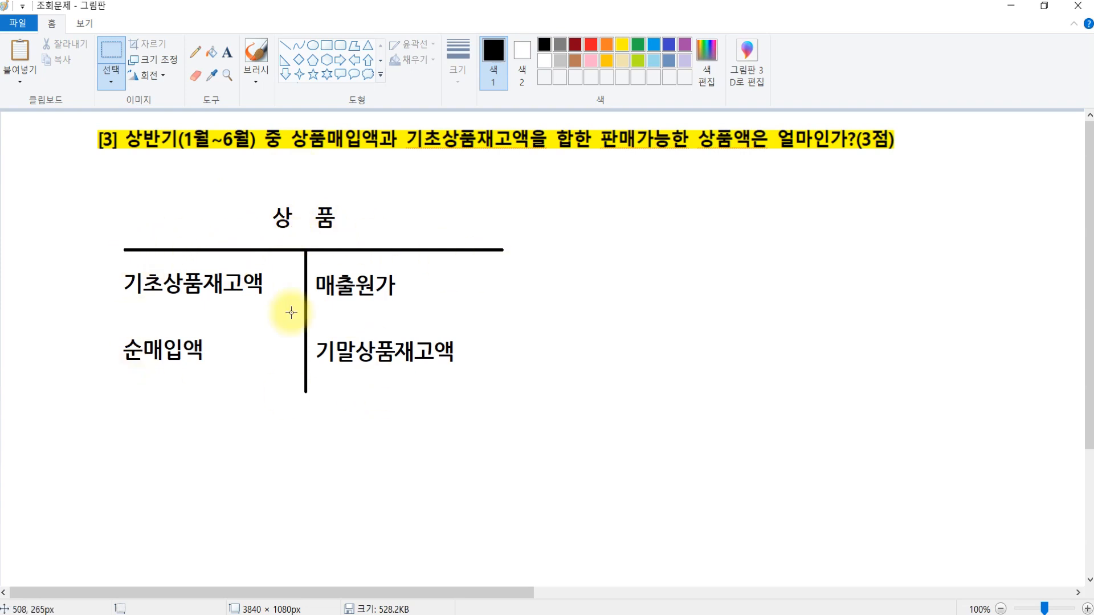
click(328, 46)
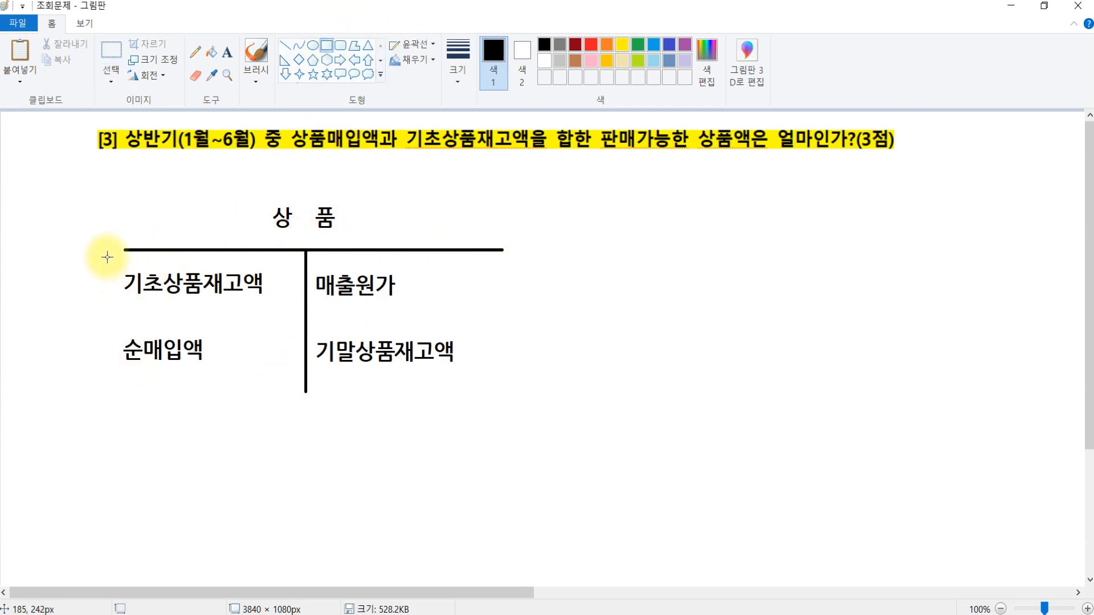
mouse_move(118, 248)
mouse_down()
mouse_move(146, 254)
mouse_move(252, 330)
mouse_move(306, 399)
mouse_up()
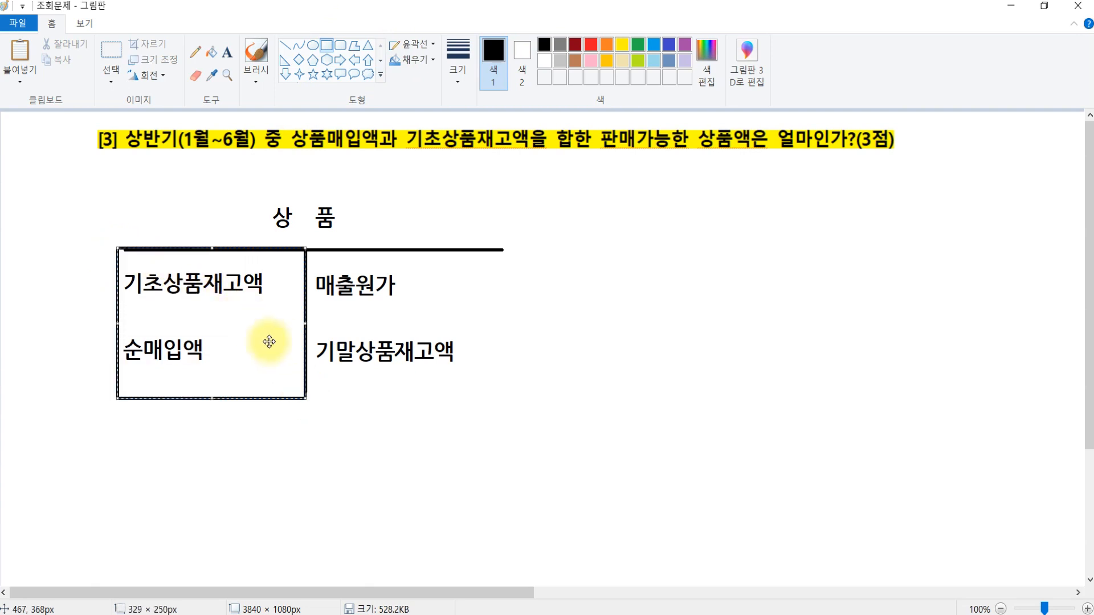
key(ctrl+z)
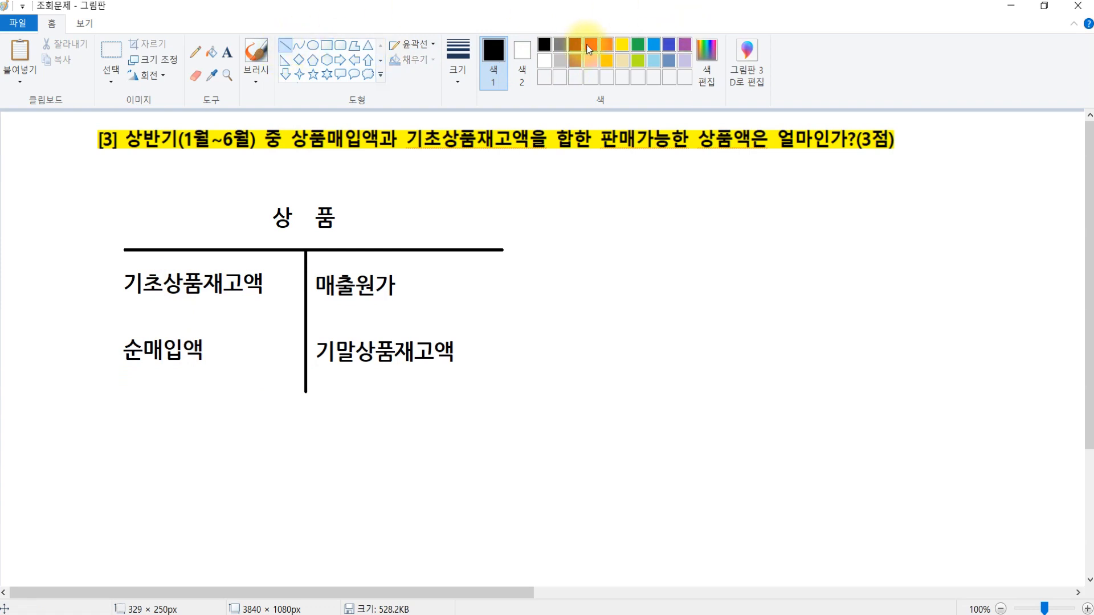
Step: Draw a red line about 679 px long beneath the 상품 T-account and a red rectangle about 339 × 244 px around 기초상품재고액 and 순매입액
click(590, 48)
drag(122, 396, 511, 397)
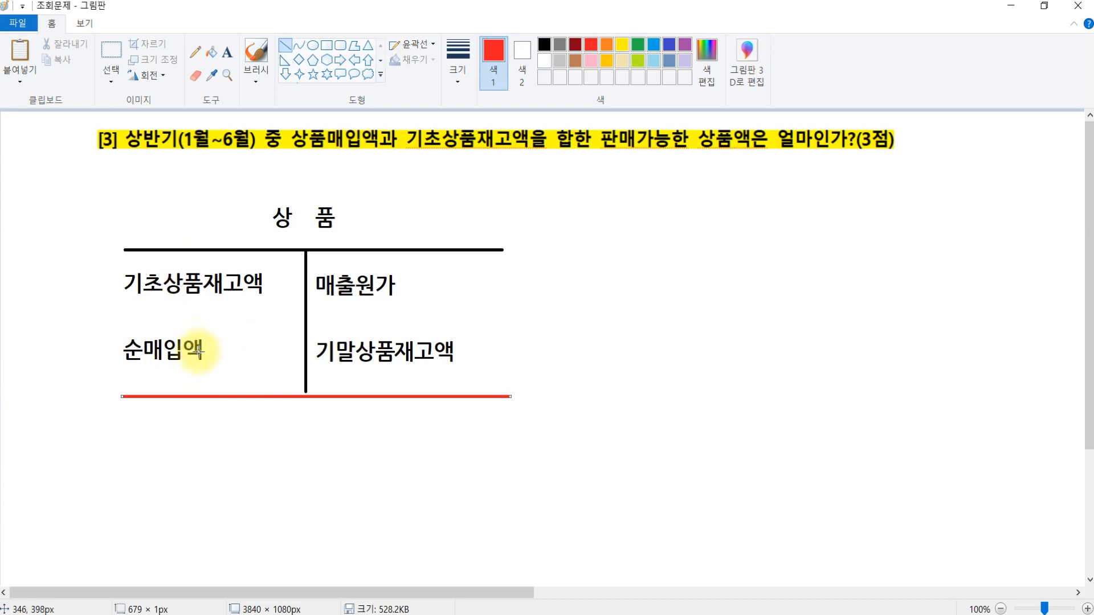
click(326, 45)
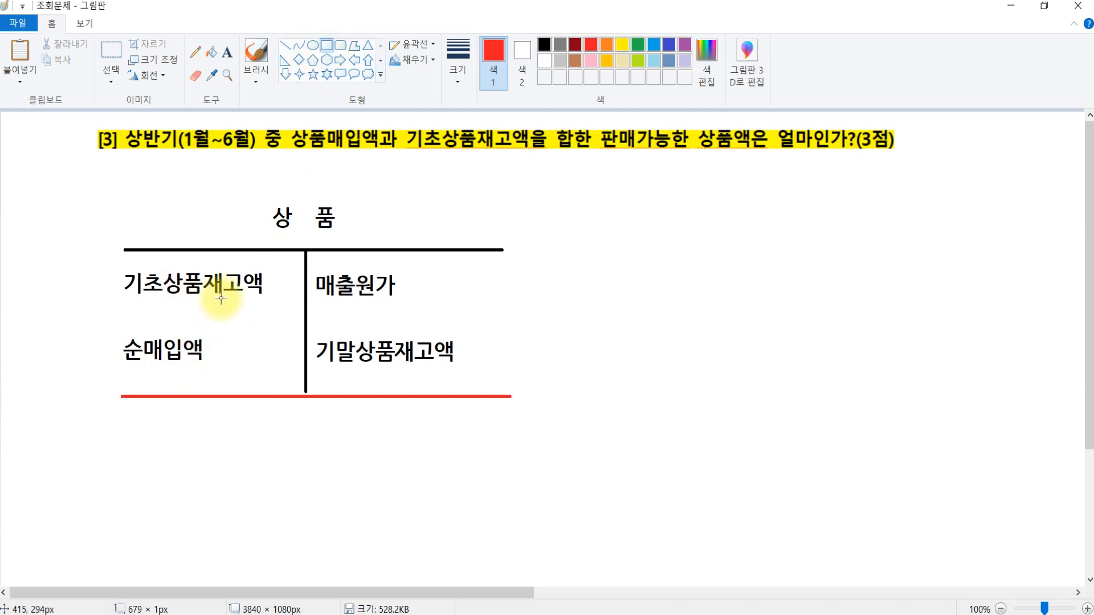
drag(112, 249, 305, 394)
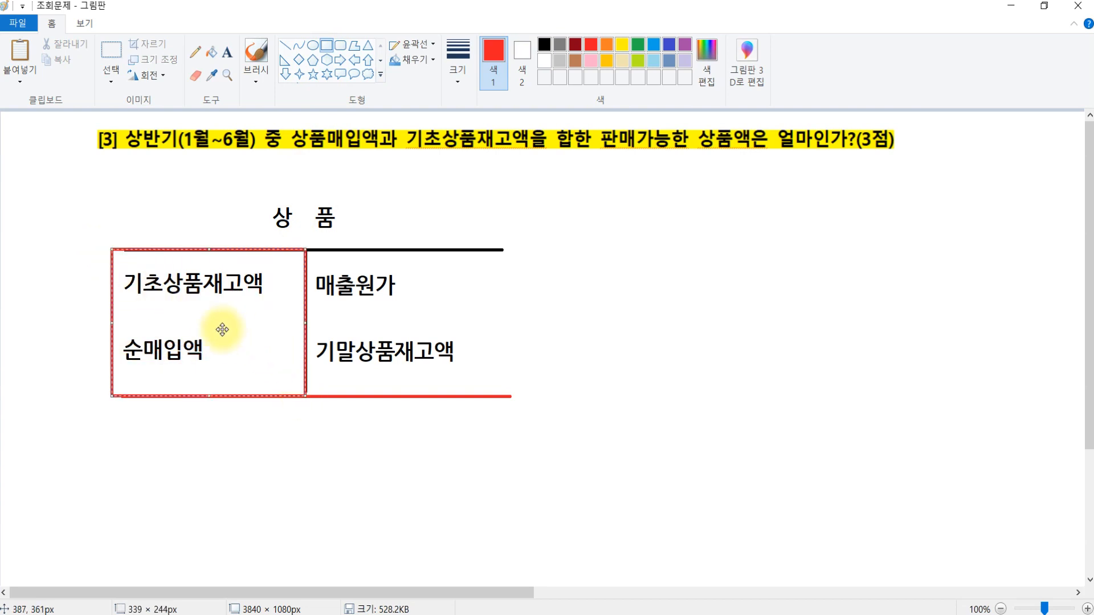
Step: Draw a red down arrow about 247 × 95 px beneath the red rectangle and add the red text 판매가능재고액 below it
click(285, 74)
drag(173, 414, 313, 471)
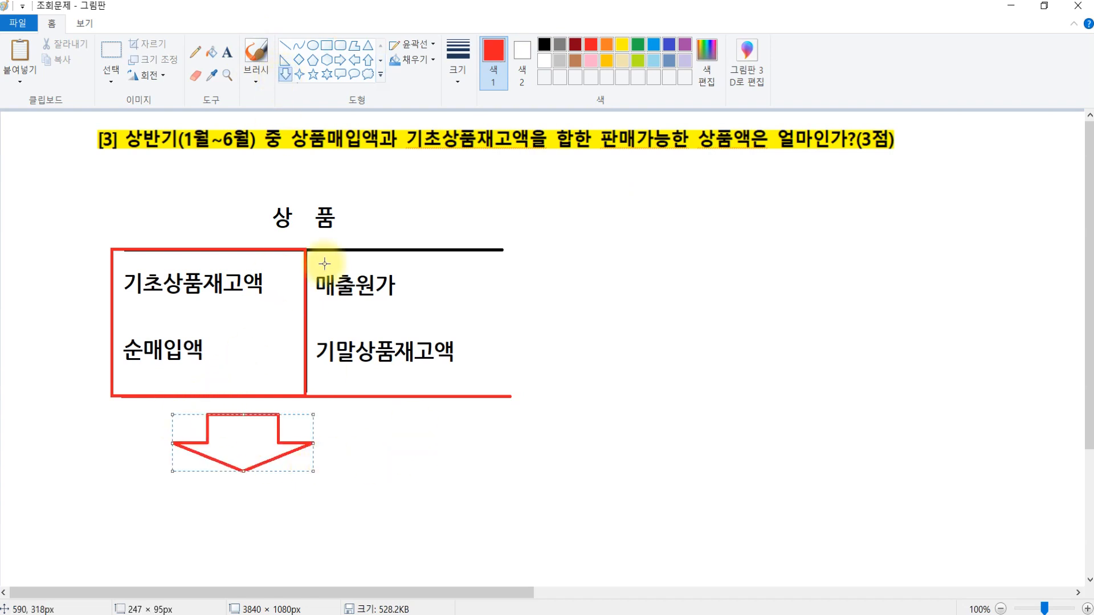
click(228, 52)
drag(179, 489, 594, 571)
text(ㅠ)
key(BackSpace)
text(판가가)
key(BackSpace)
key(BackSpace)
key(BackSpace)
text(매)
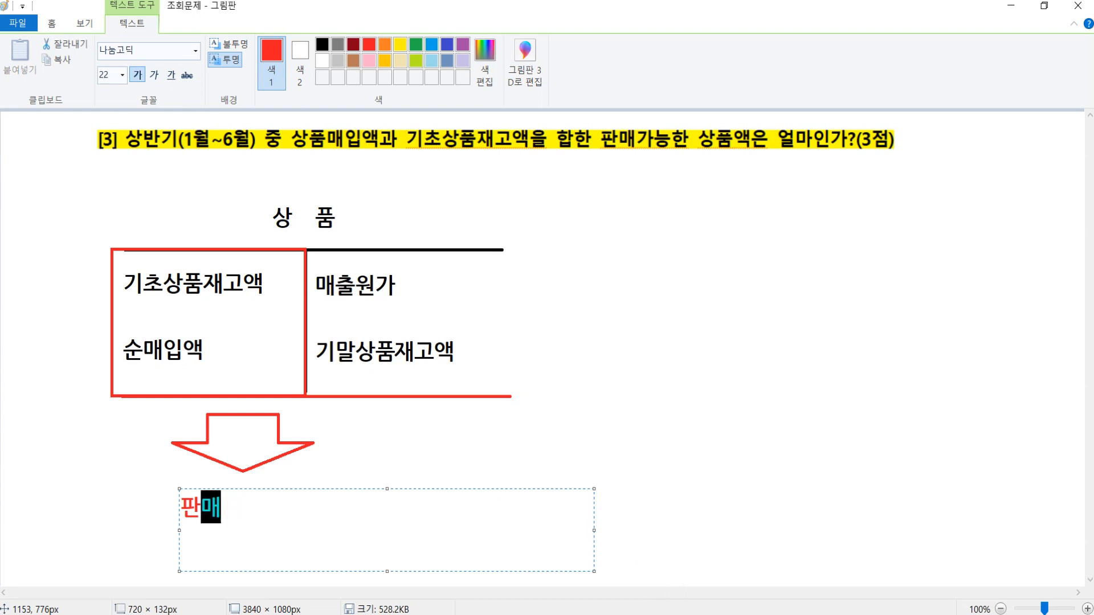
text(간능재고액)
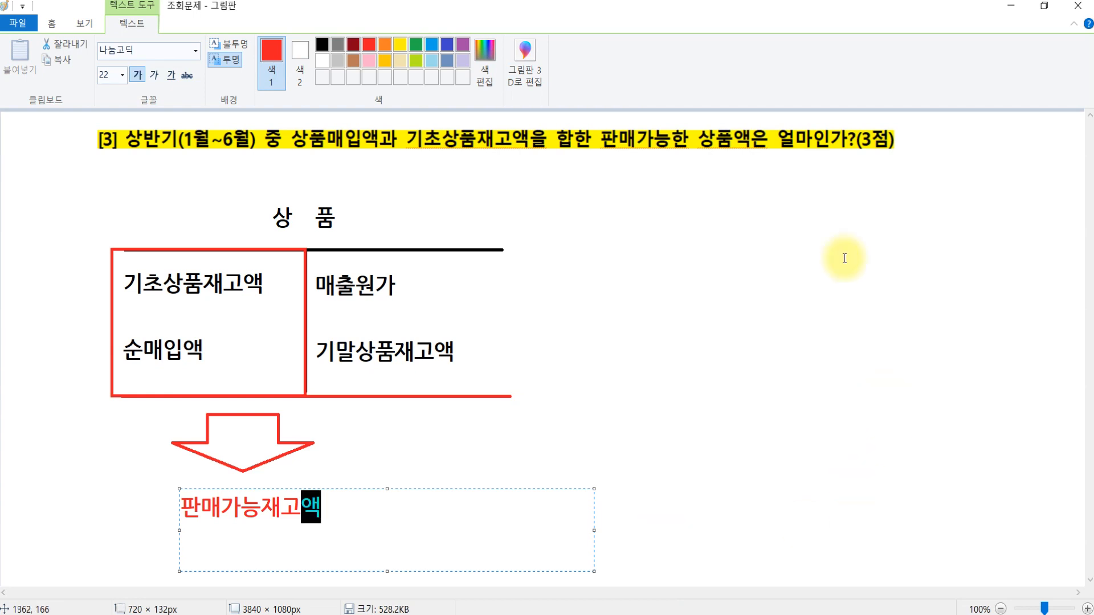
click(655, 267)
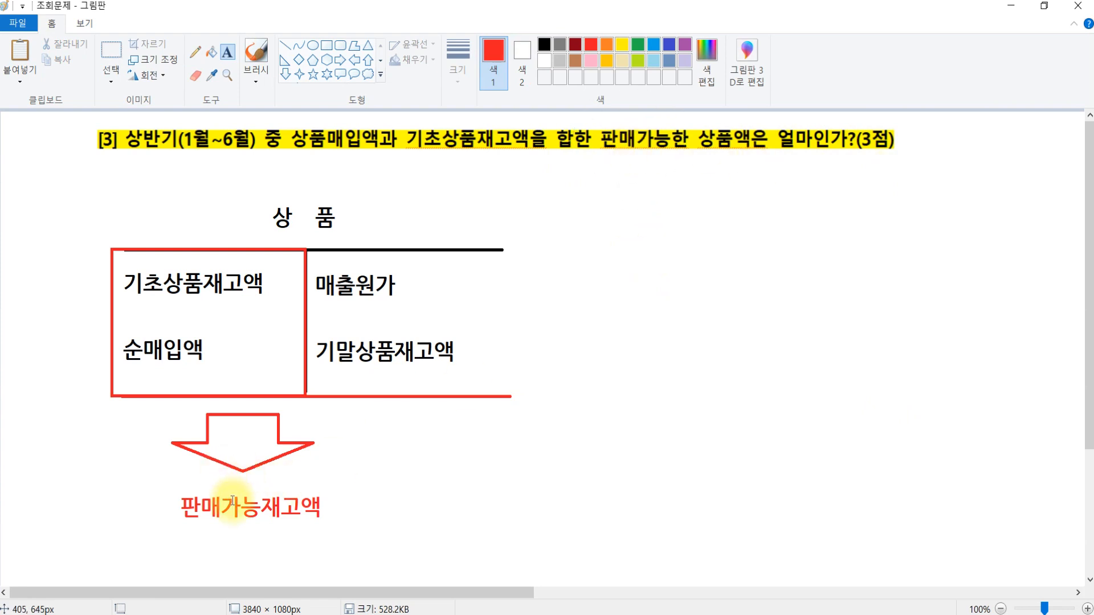
Step: Brush a red question mark beside 판매가능재고액 and circle (1월~6월) in question [3]
click(257, 52)
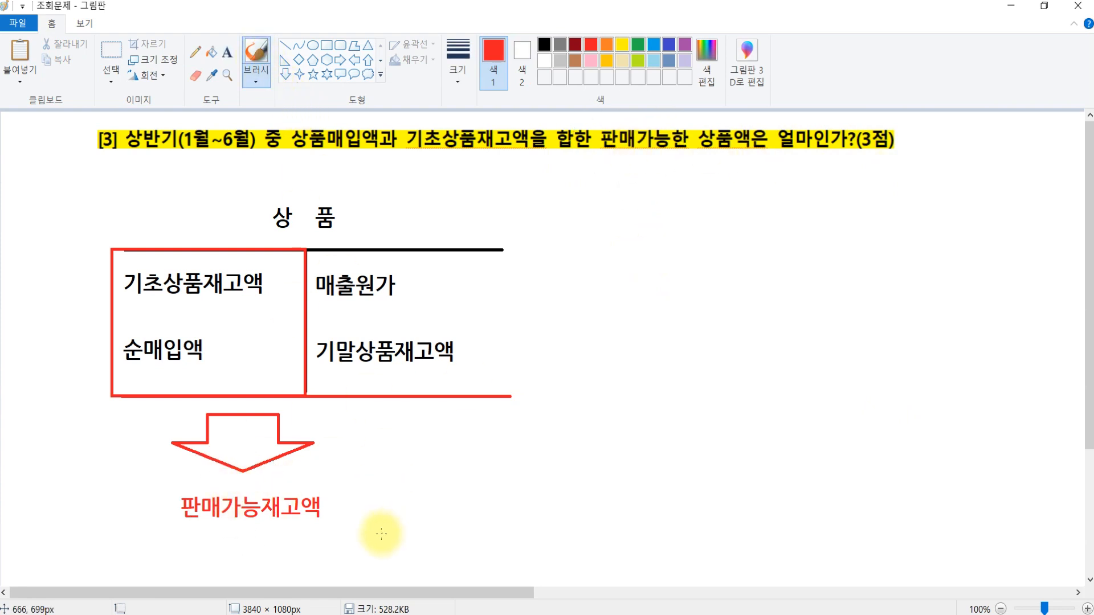
drag(346, 488, 354, 515)
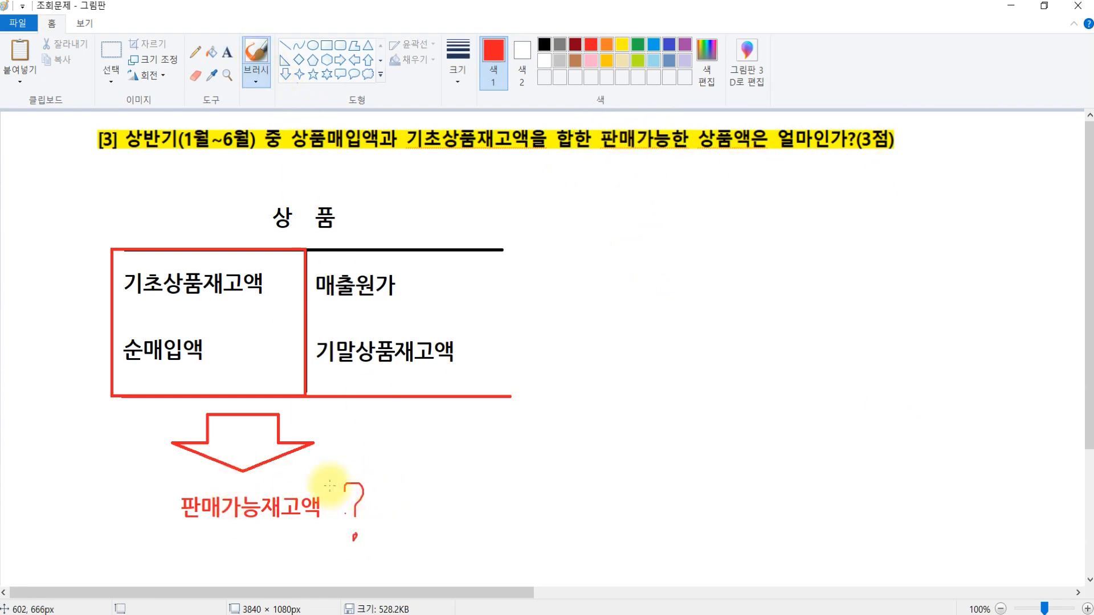
key(ctrl)
key(ctrl)
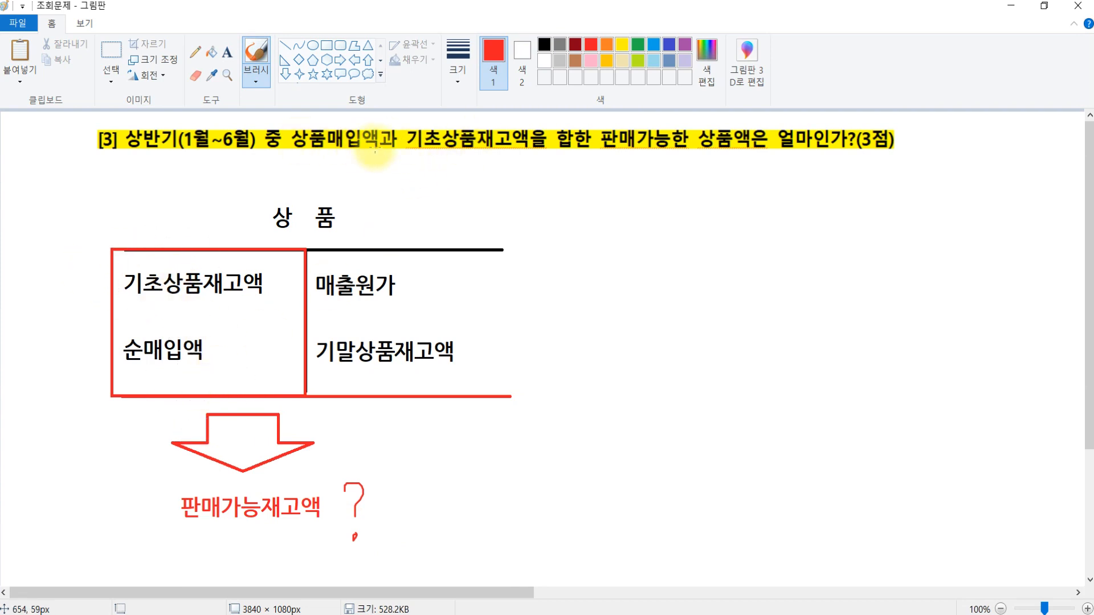
mouse_move(264, 155)
mouse_down()
mouse_move(163, 168)
mouse_move(268, 134)
mouse_move(225, 171)
mouse_up()
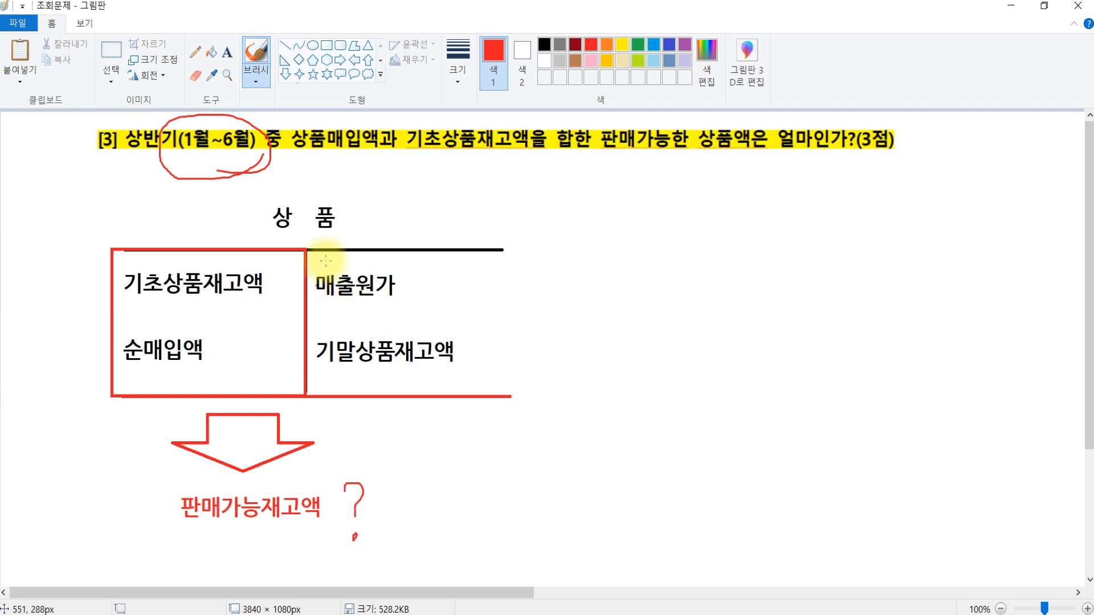
Step: Draw a red horizontal line about 376 px long between 매출원가 and 기말상품재고액 in the T-account
click(286, 45)
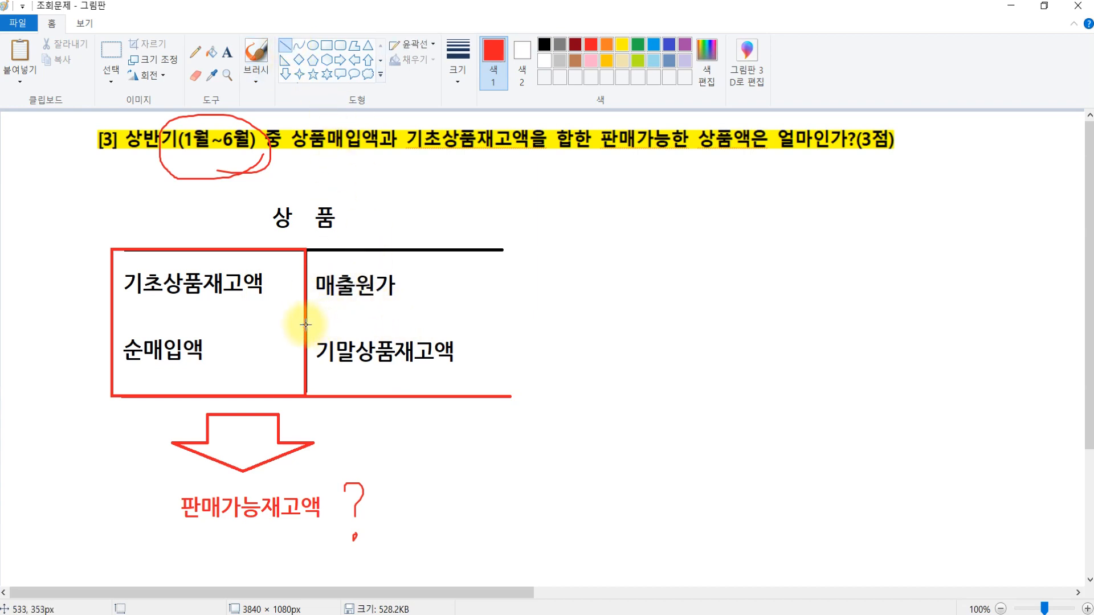
drag(305, 325, 520, 325)
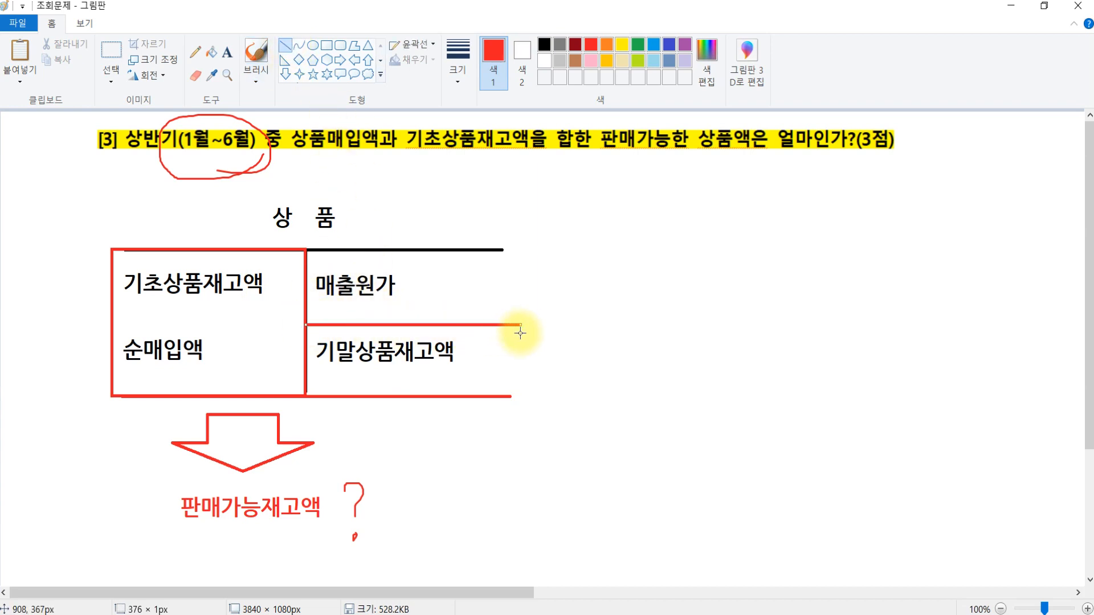
click(384, 369)
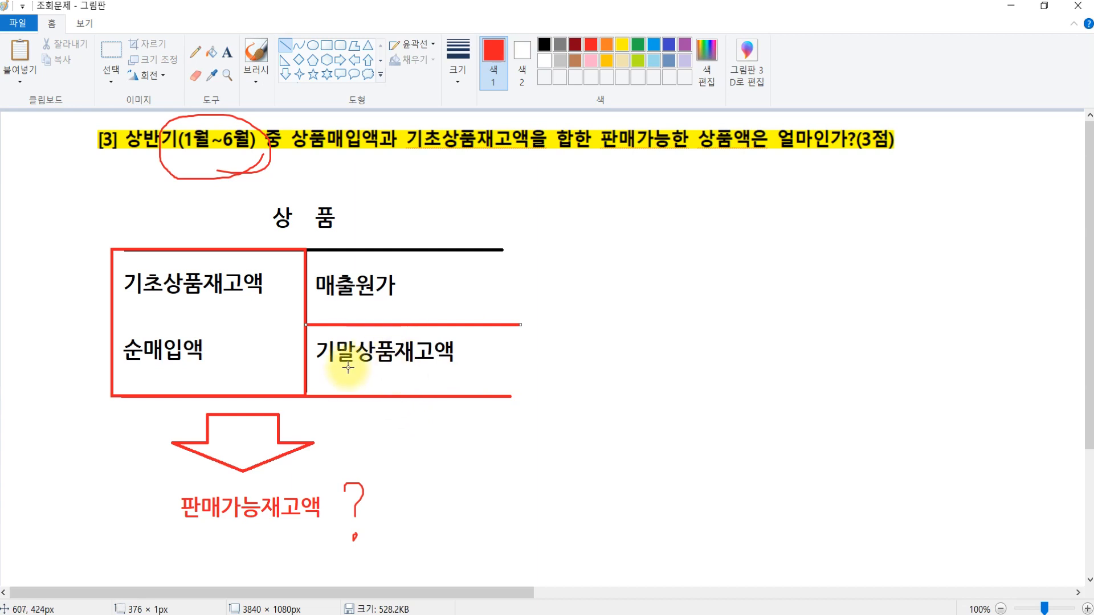
click(655, 397)
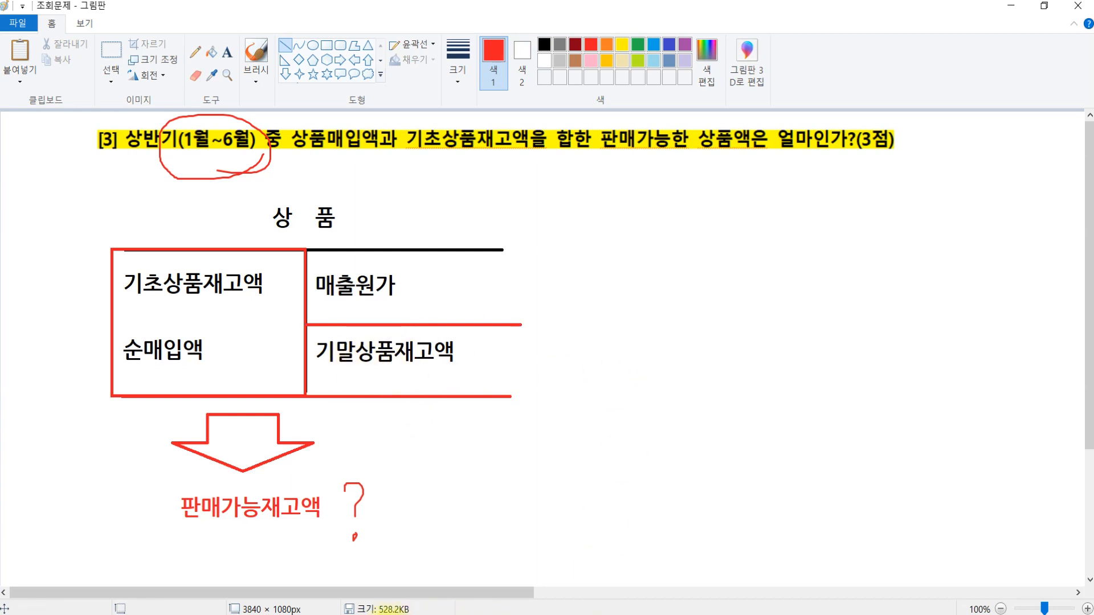
Step: Return to the 답안 exam document and examine closing question [4] on 기말상품재고액 and the 상품매출원가 entry in its answer
mouse_move(371, 613)
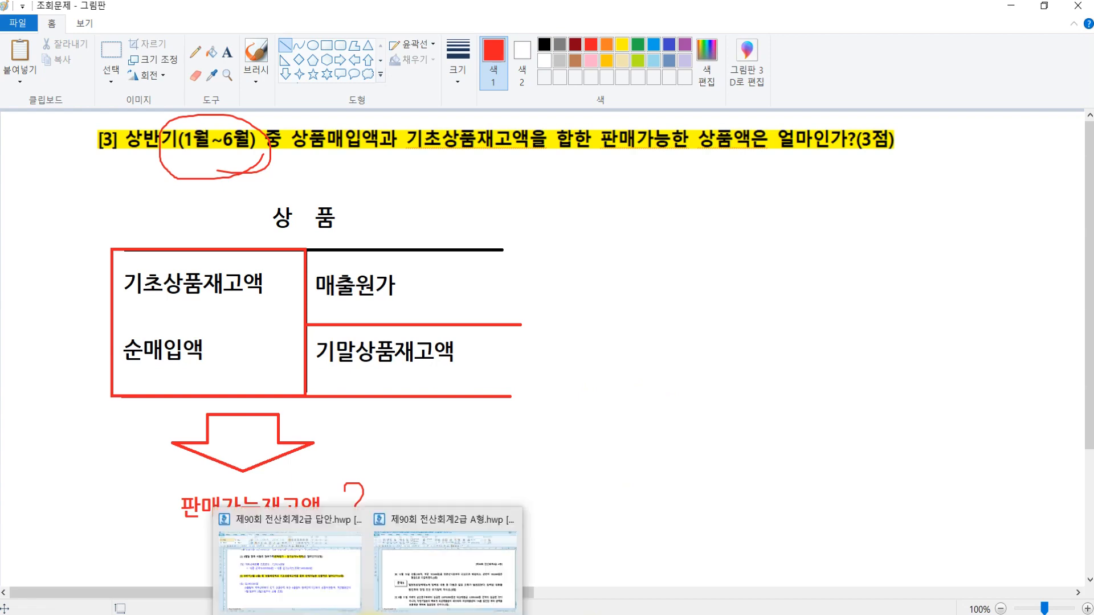
click(283, 584)
scroll(537, 464, up, 10)
scroll(536, 464, up, 5)
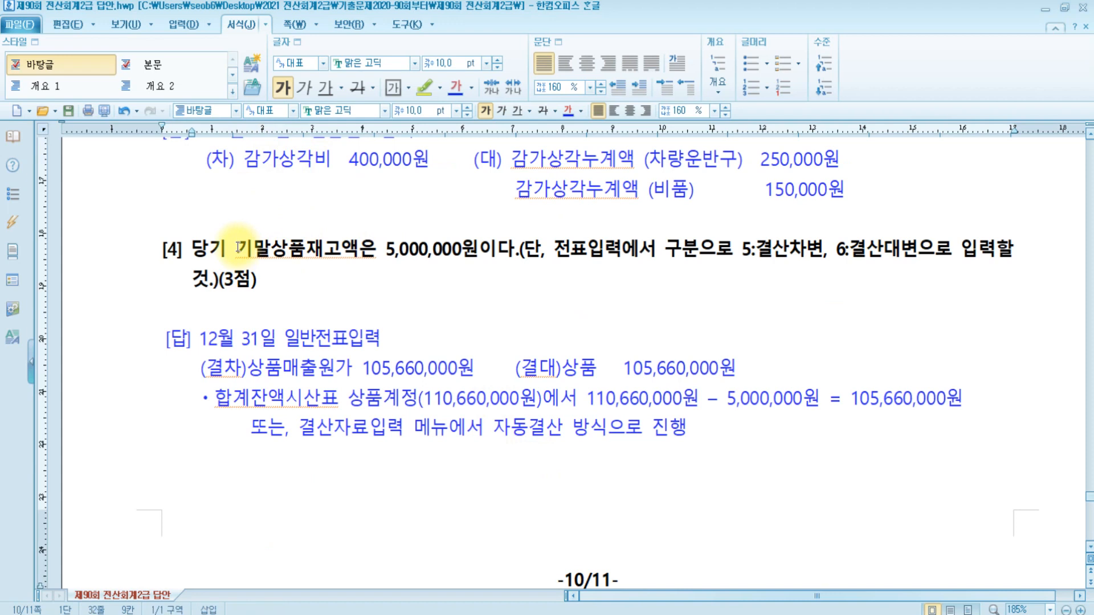
drag(238, 248, 376, 250)
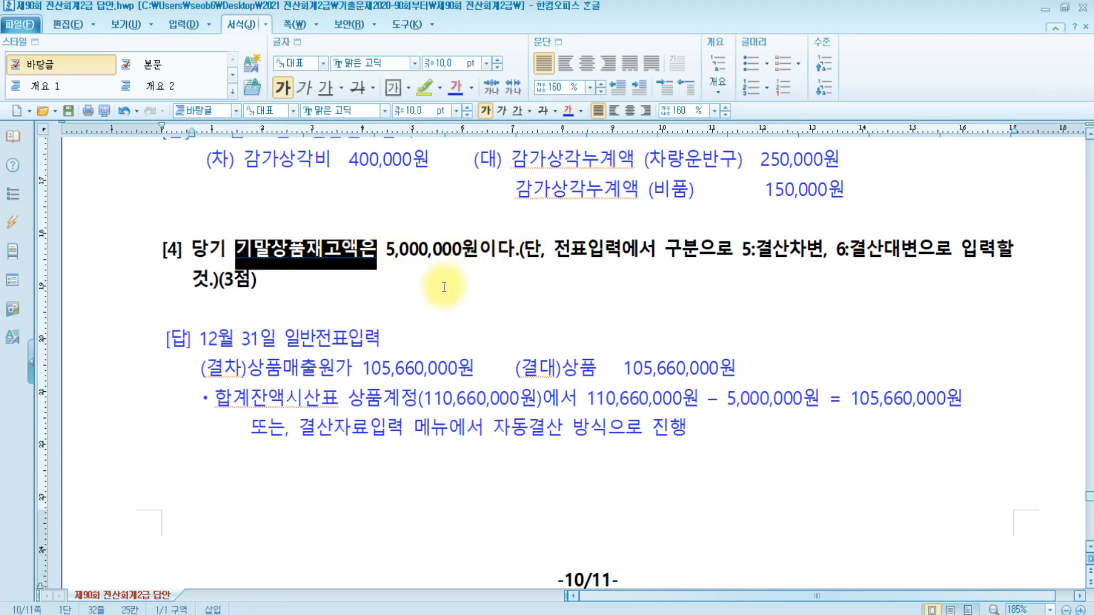
click(244, 368)
drag(244, 368, 476, 367)
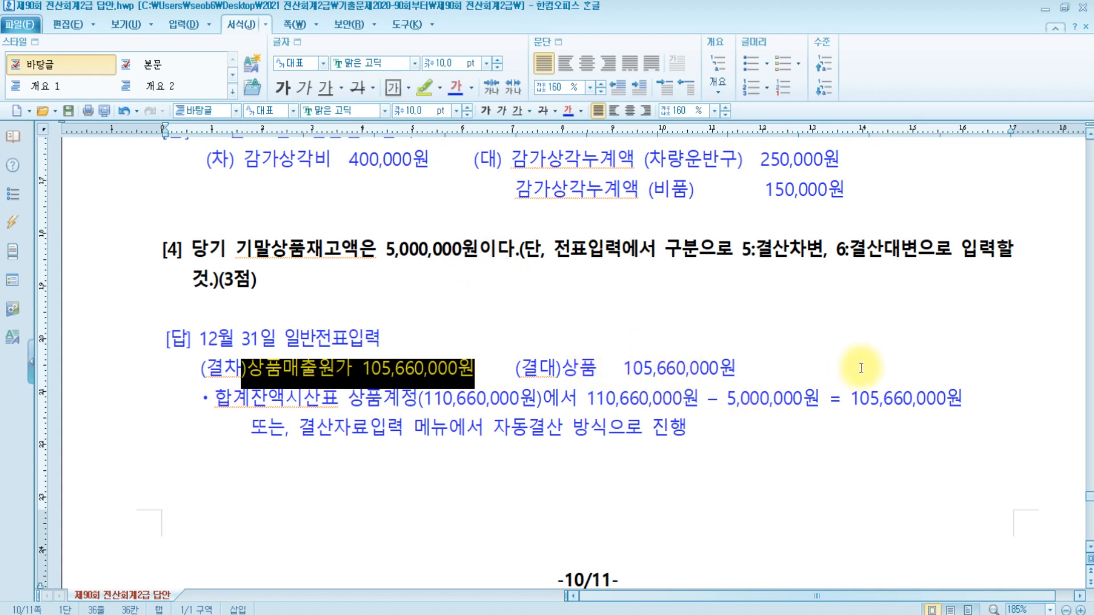
click(354, 370)
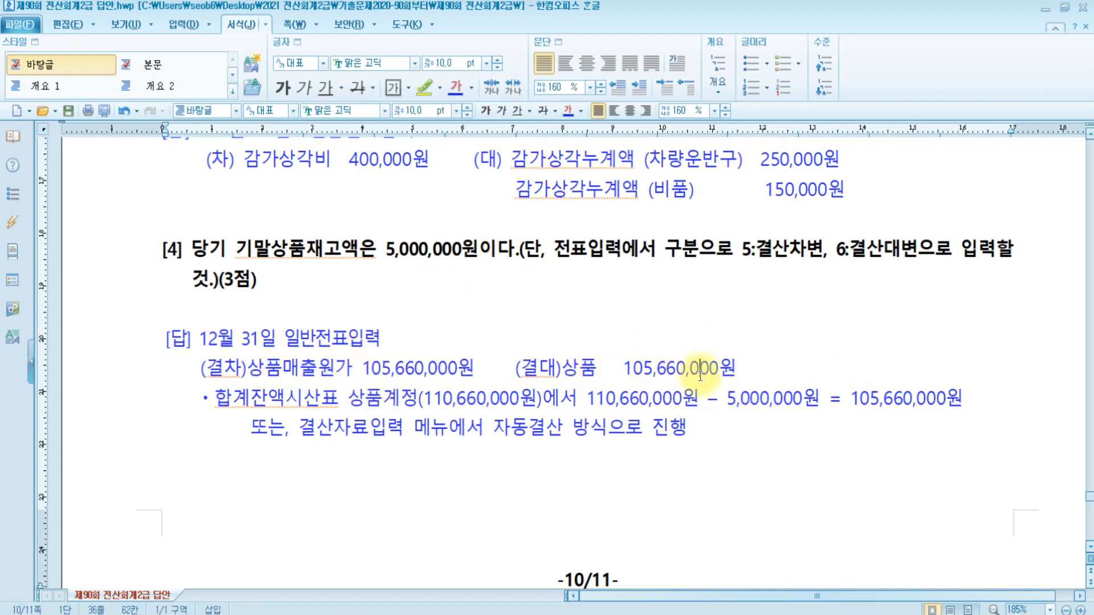
click(306, 248)
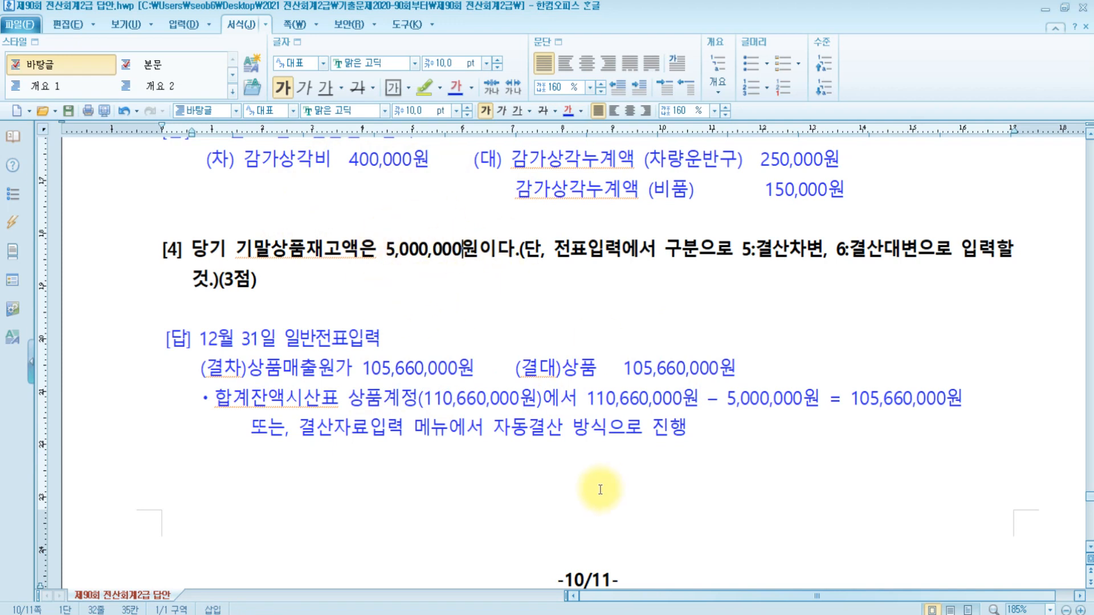
Step: Highlight the 상품매출원가 and 상품 closing entry in the answer to question [4]
drag(249, 373, 619, 373)
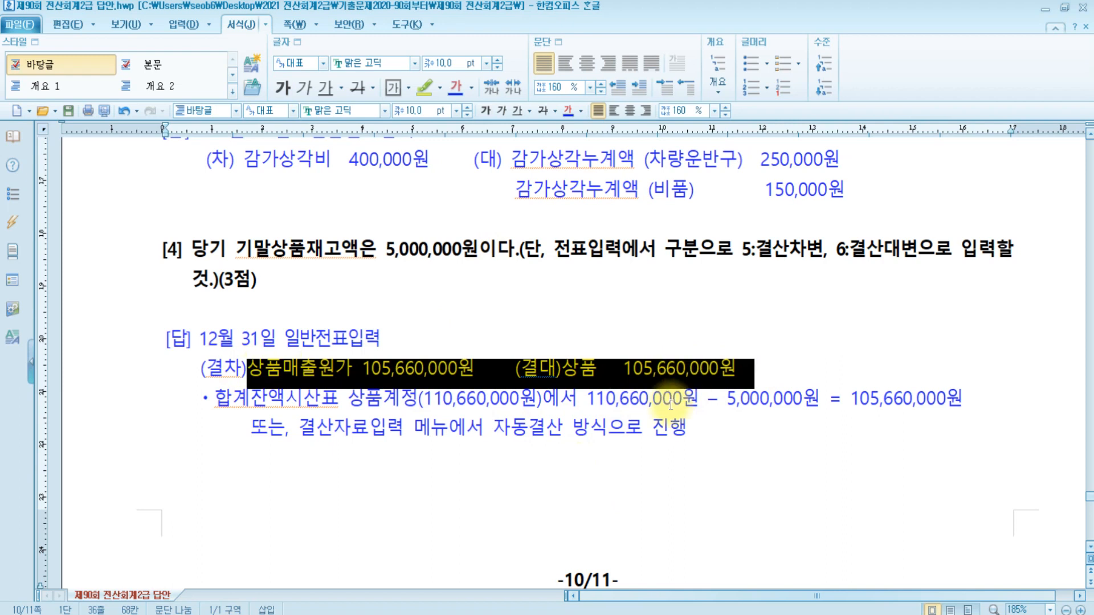
click(807, 380)
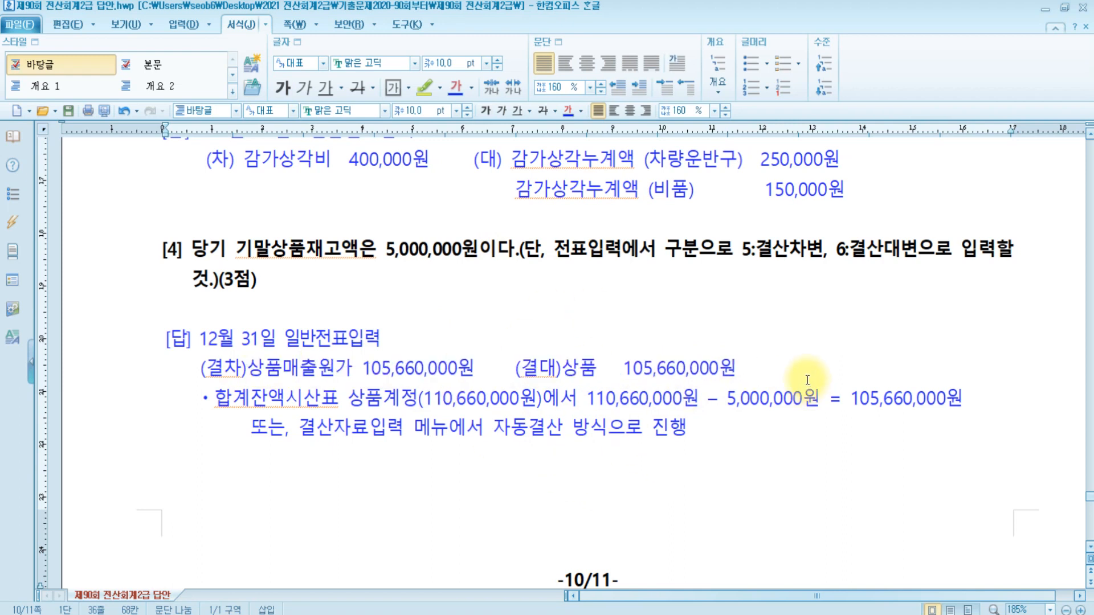
Step: In Paint, brush a red question mark beside 기말상품재고액 and paste the arrow note 상품매출원가 xxx / 상품 xxx beside 매출원가
key(alt+Tab)
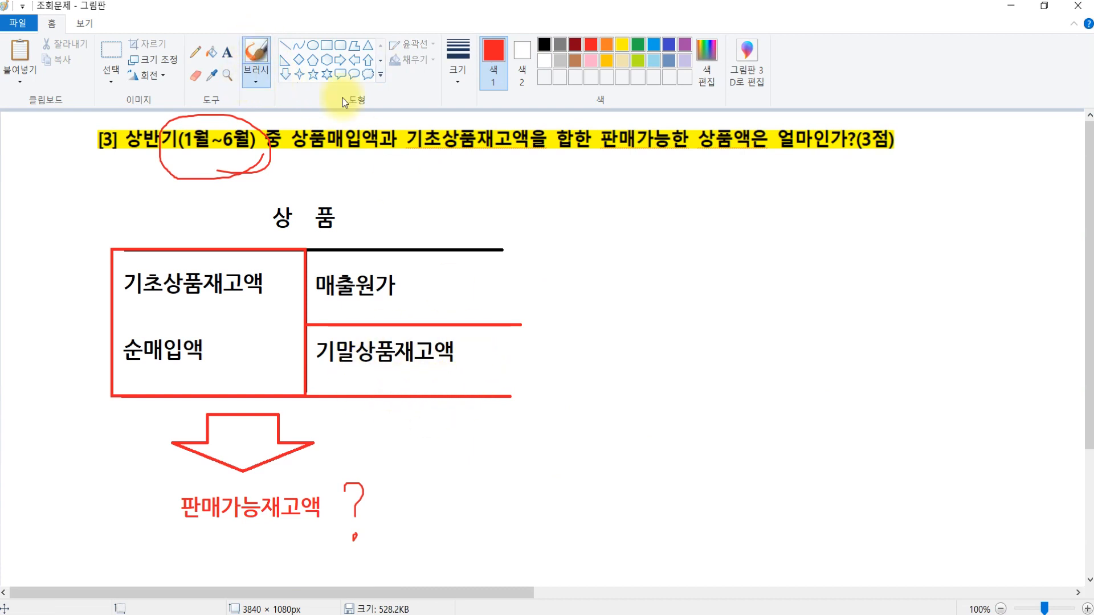
mouse_move(481, 335)
mouse_down()
mouse_move(490, 326)
mouse_move(489, 386)
mouse_up()
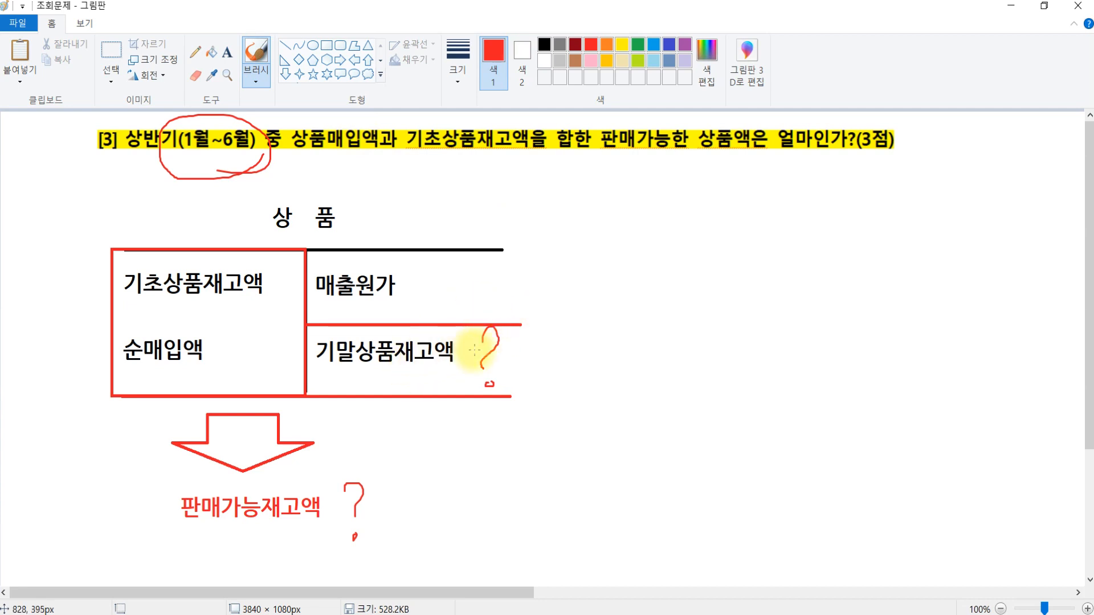
key(ctrl+v)
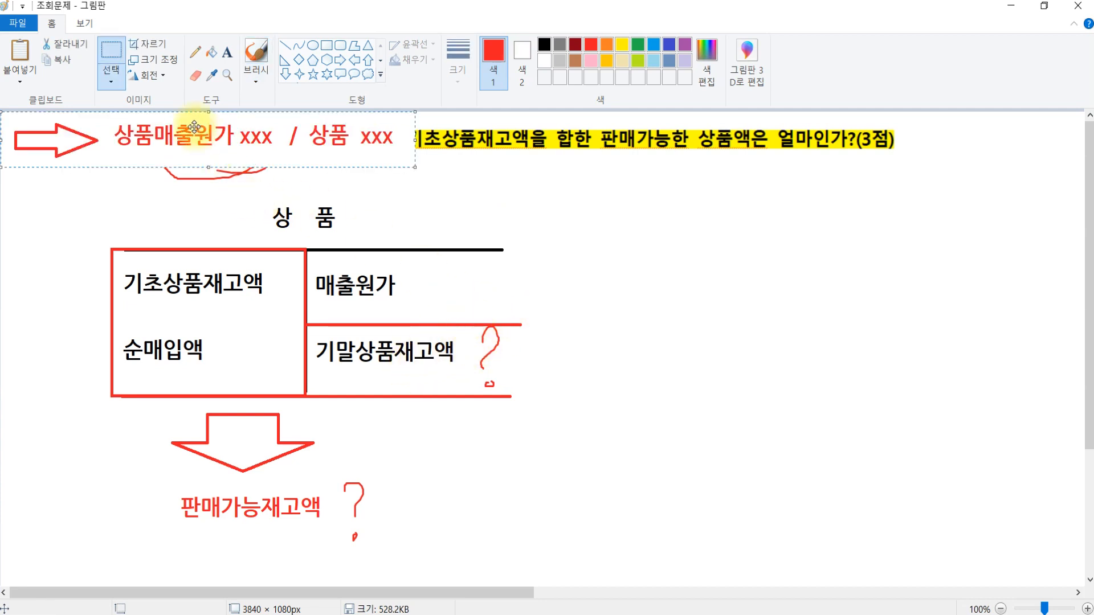
drag(194, 127, 702, 270)
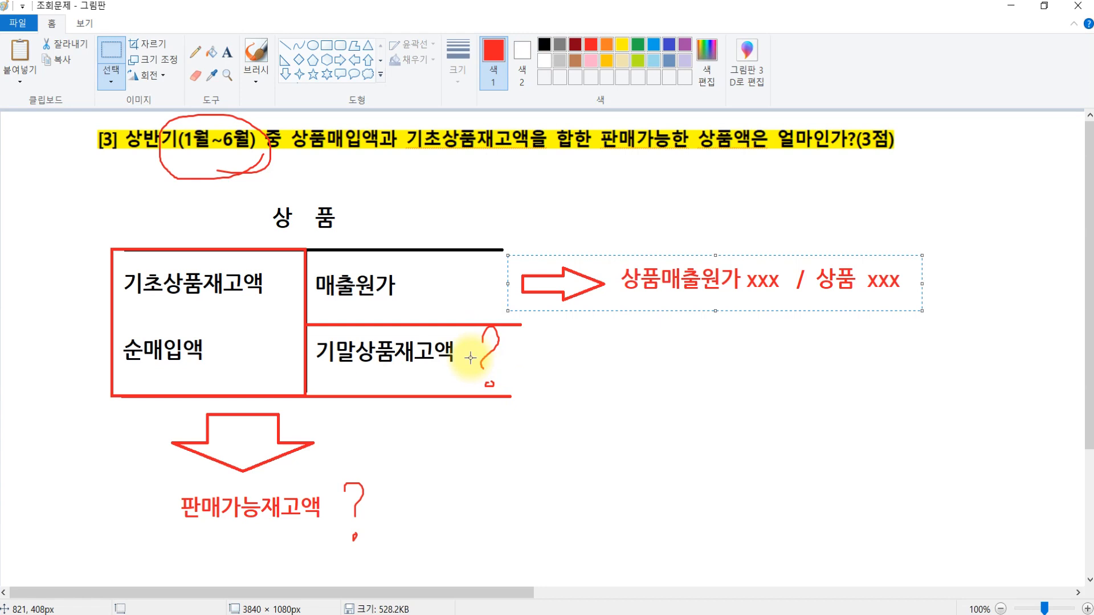
Step: Return to the 답안 document and examine 판매가능한 상품액 and the 1월~6월 period in lookup question [3]
mouse_move(335, 582)
click(266, 563)
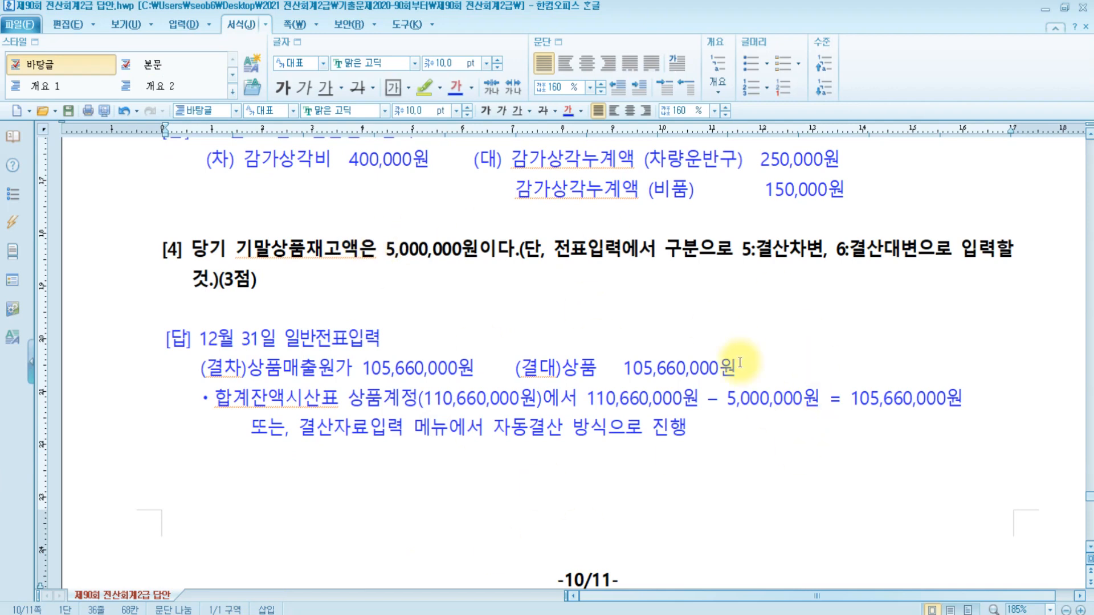
scroll(739, 363, down, 8)
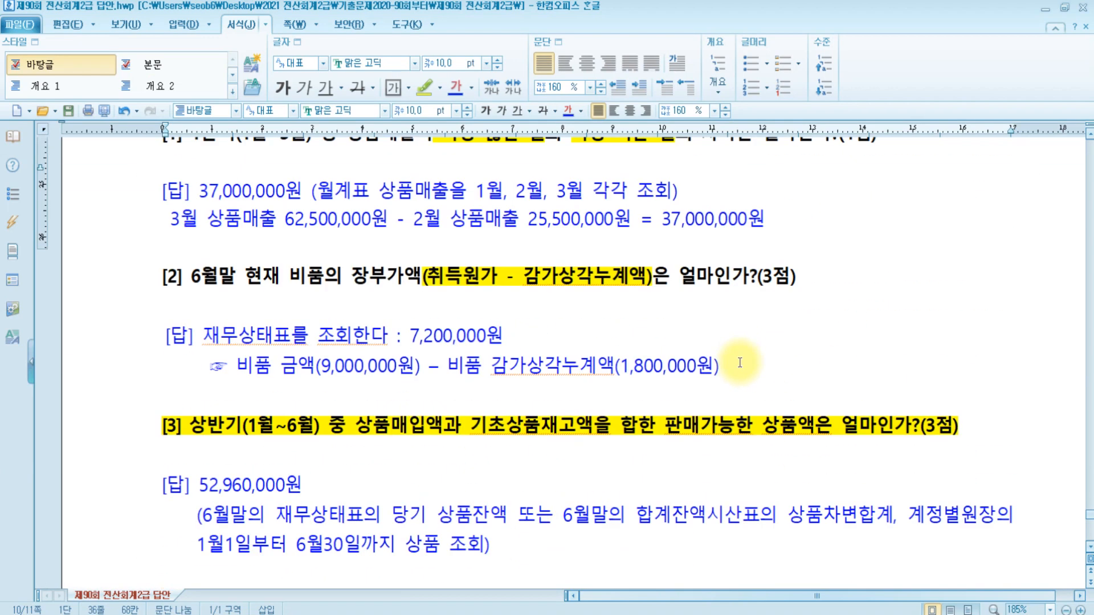
scroll(733, 359, up, 2)
drag(665, 342, 807, 341)
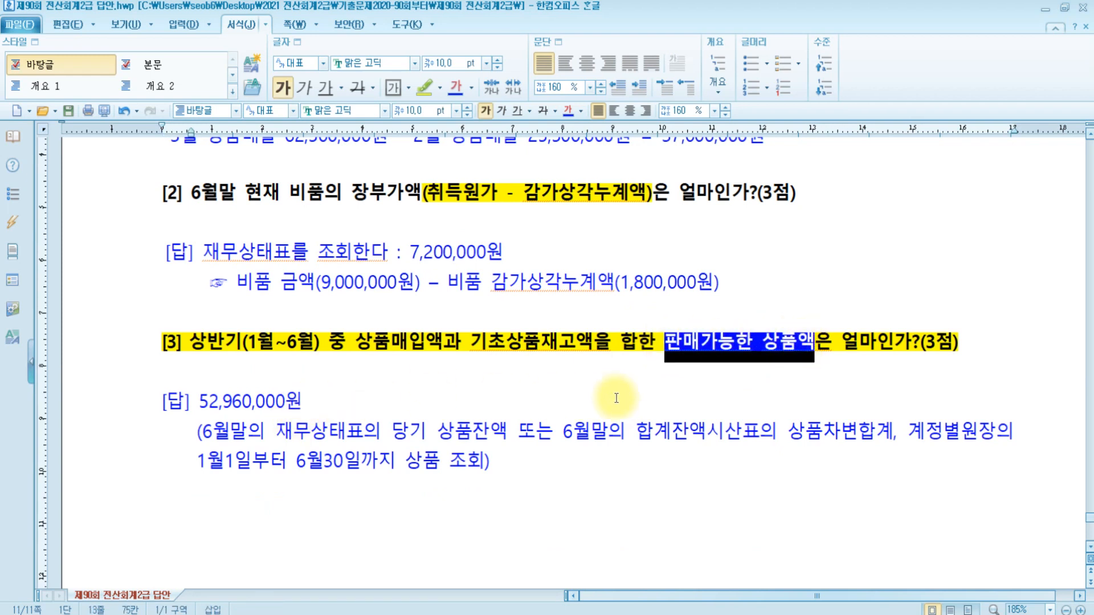
click(282, 342)
key(Right)
key(Right)
key(Right)
key(Right)
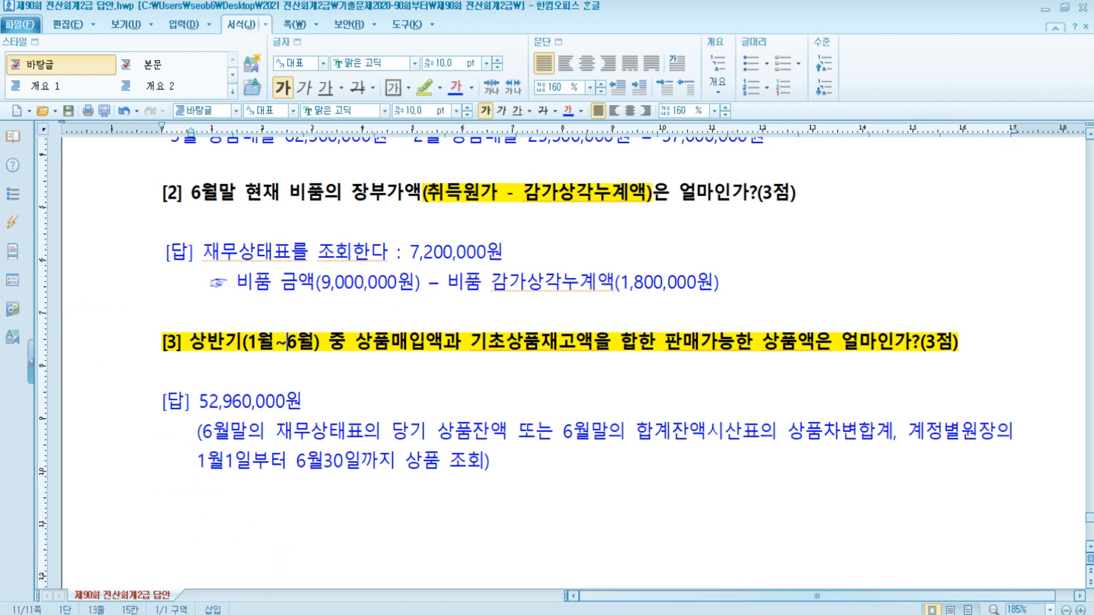
Step: Open 합계잔액시산표 in KcLep, query it for month 6 and select the 상품 row's debit balance
key(alt+Tab)
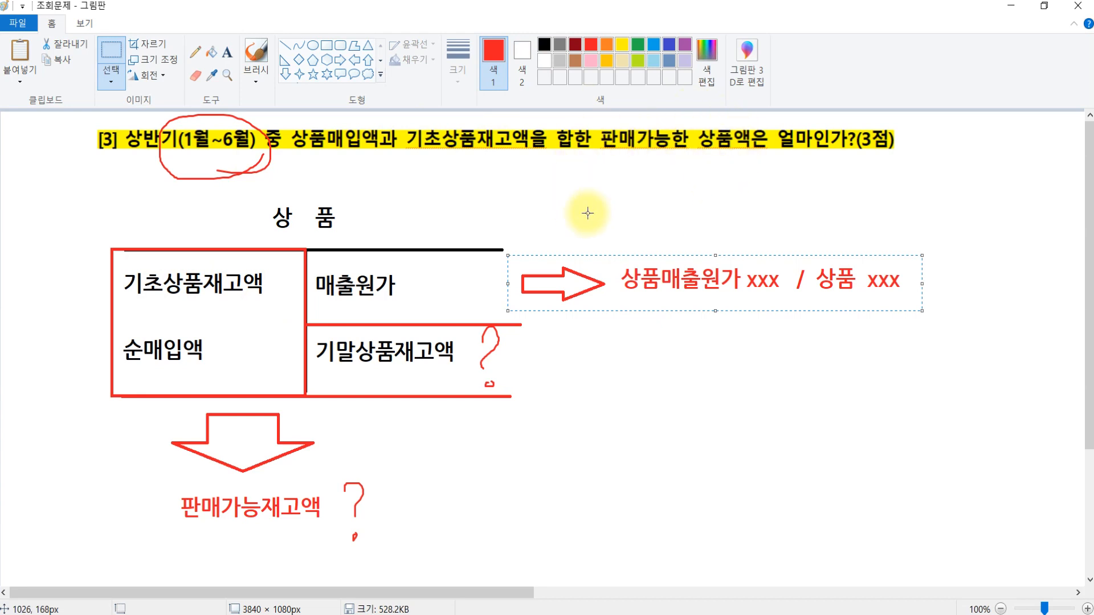
click(394, 614)
click(768, 160)
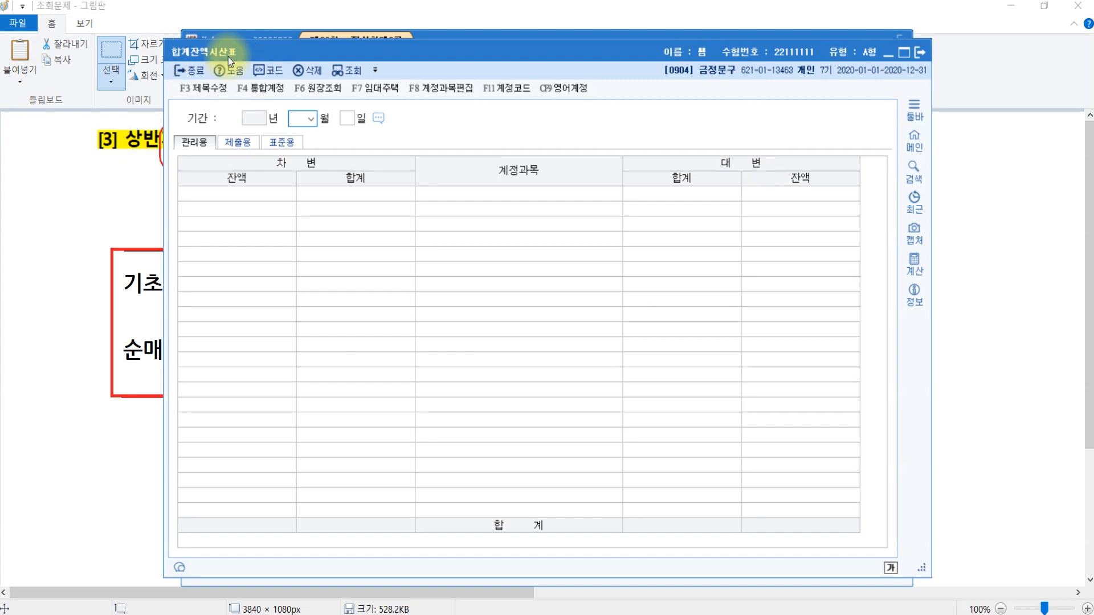
click(297, 119)
text(6)
key(Return)
key(Return)
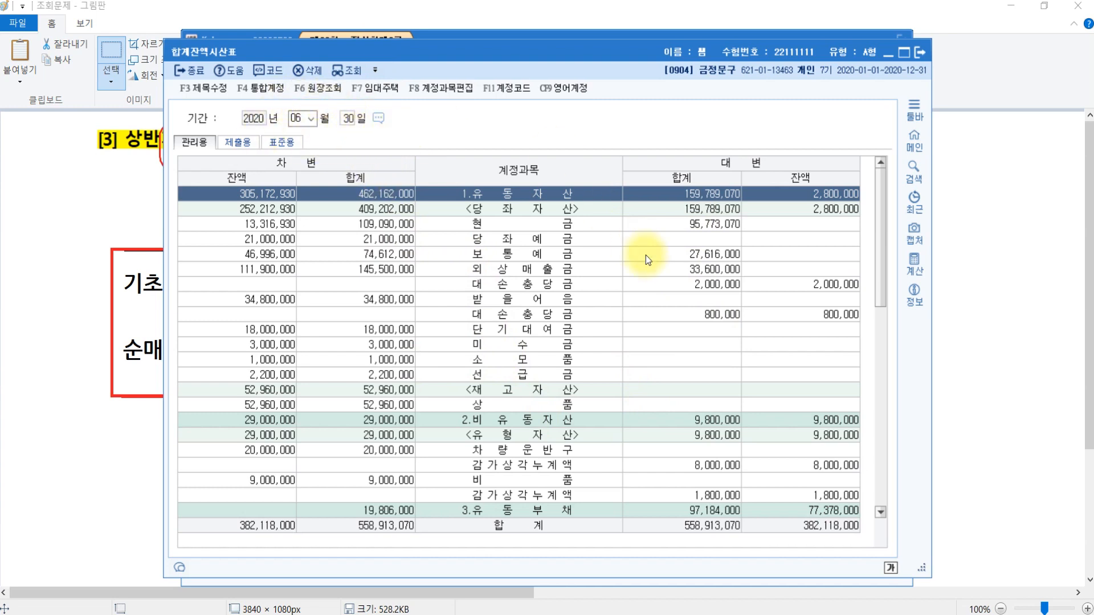
click(517, 406)
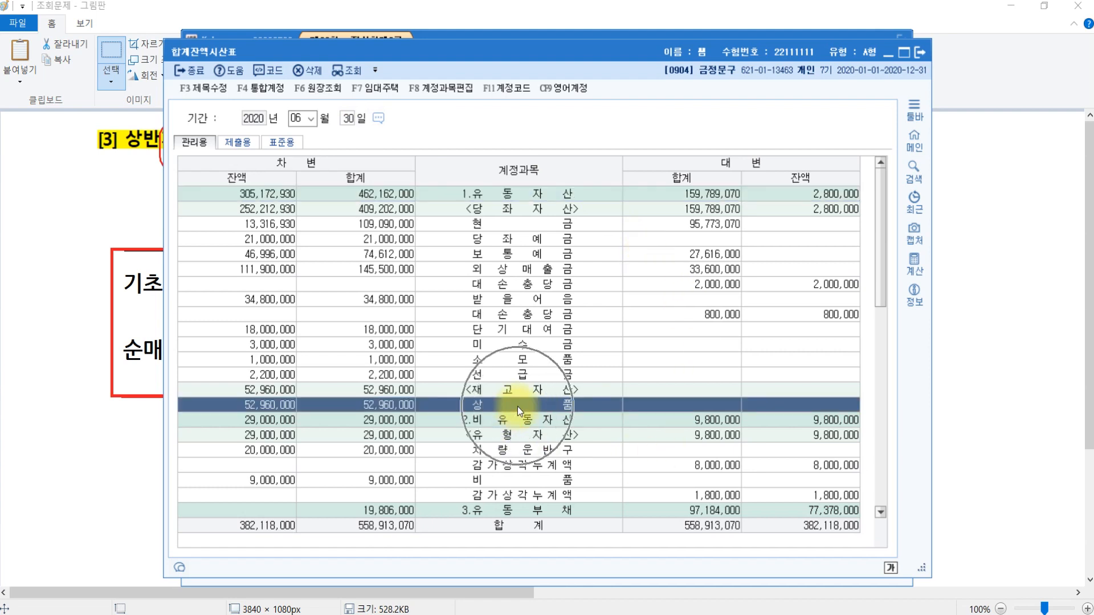
click(252, 409)
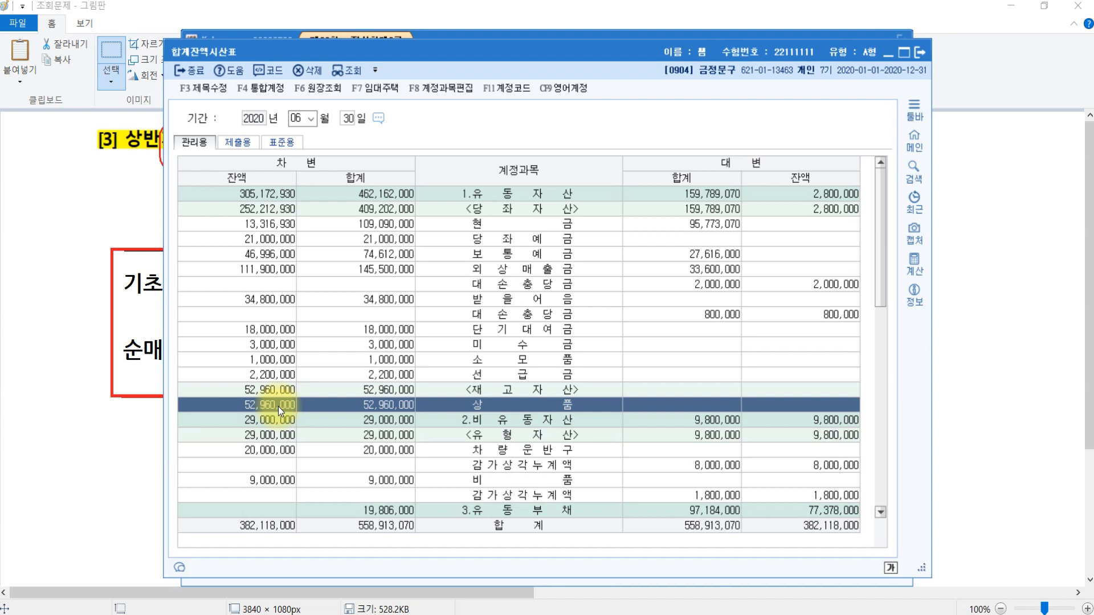
Step: Open the 상품 ledger from the trial balance and compare it with the 상품 T-account in Paint
key(ctrl+n)
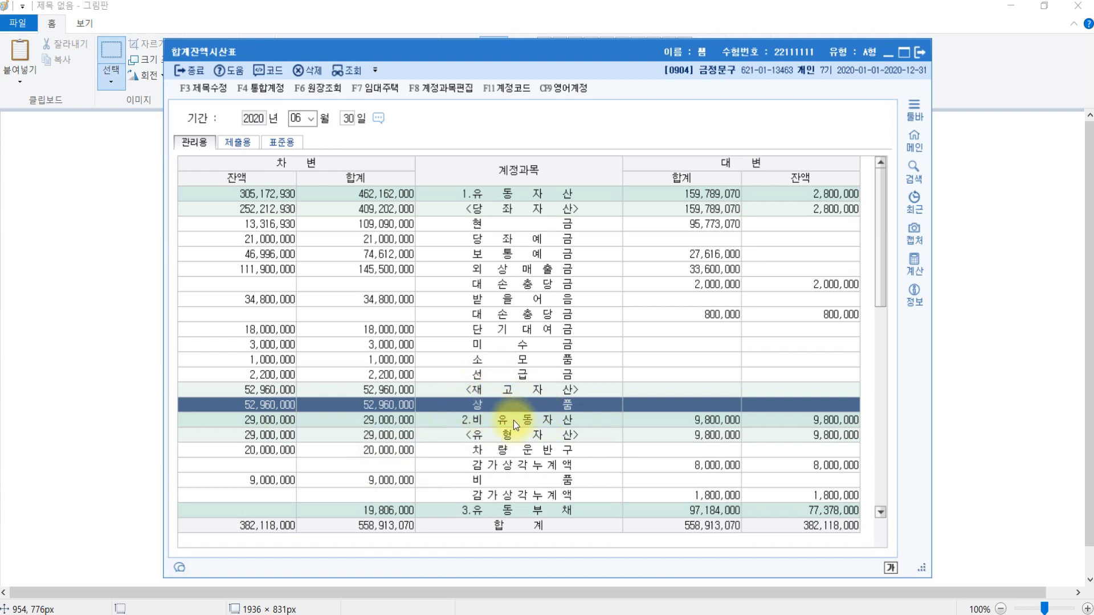
click(262, 403)
double_click(262, 403)
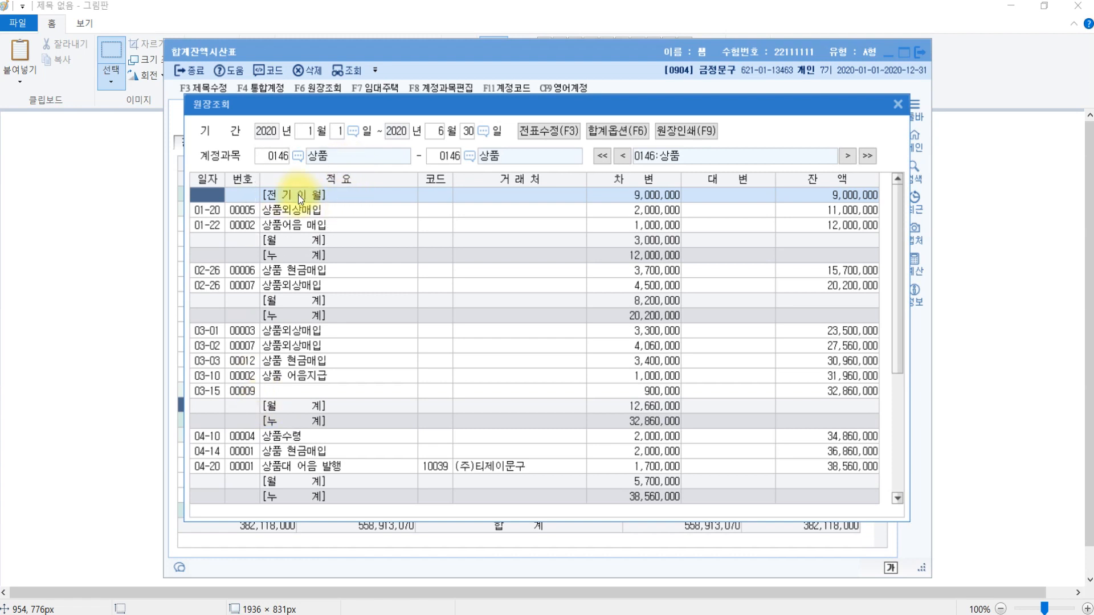
click(118, 251)
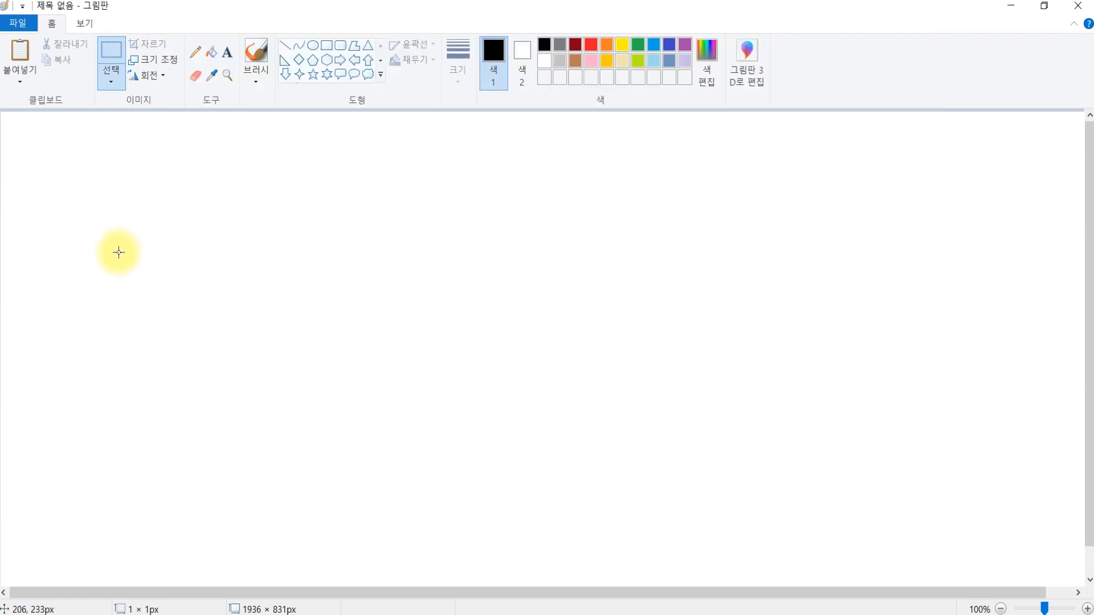
mouse_move(339, 612)
click(298, 572)
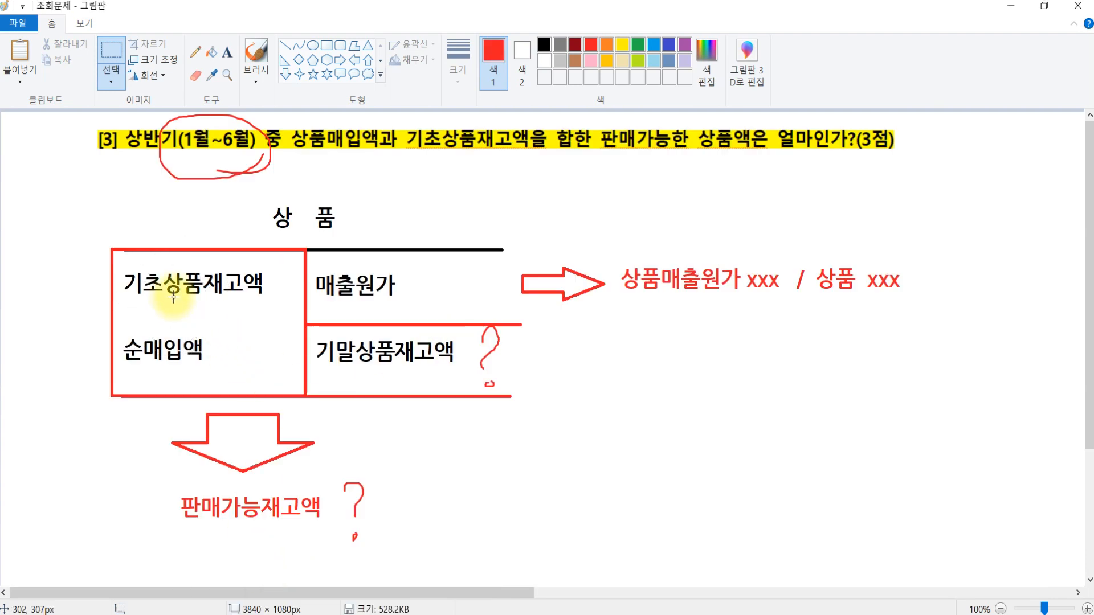
click(542, 613)
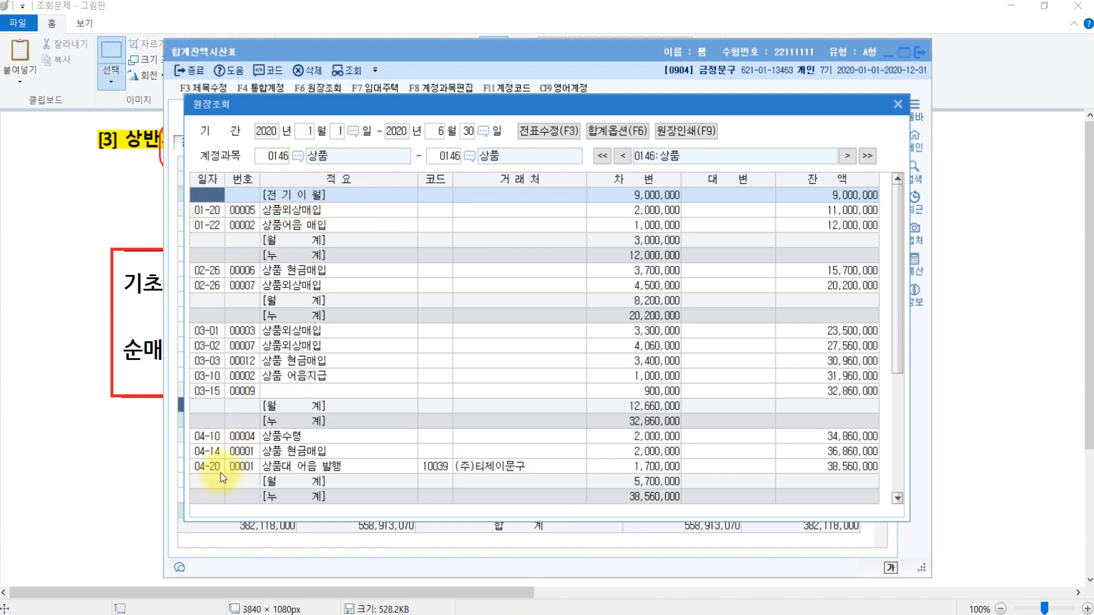
Step: Examine the 상품 ledger from 전기이월 through the June purchases and close the ledger
scroll(221, 471, down, 4)
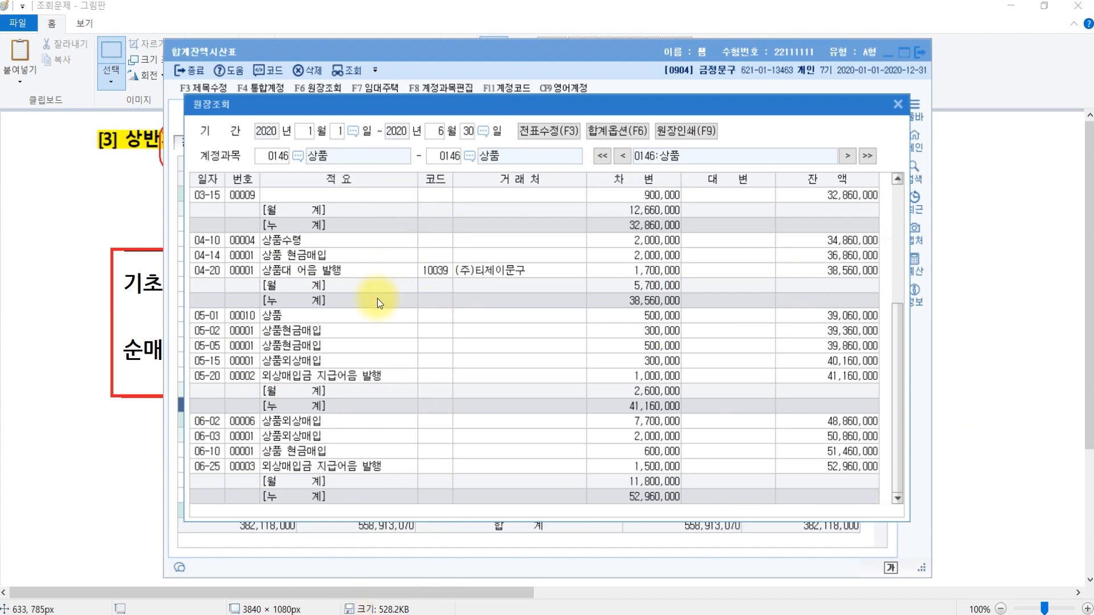
scroll(399, 319, up, 4)
click(303, 195)
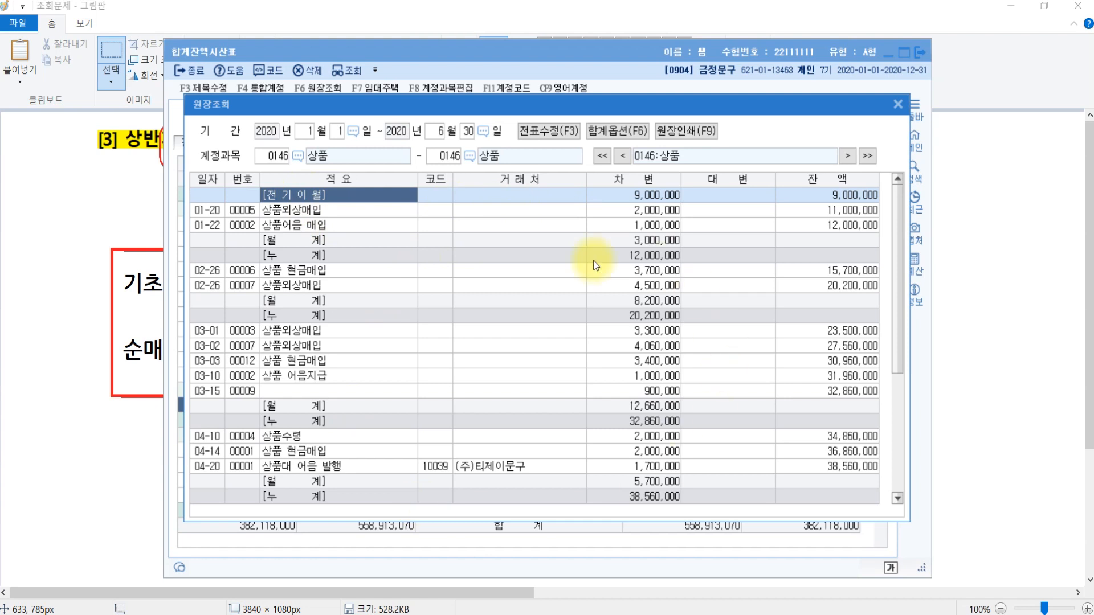
click(898, 104)
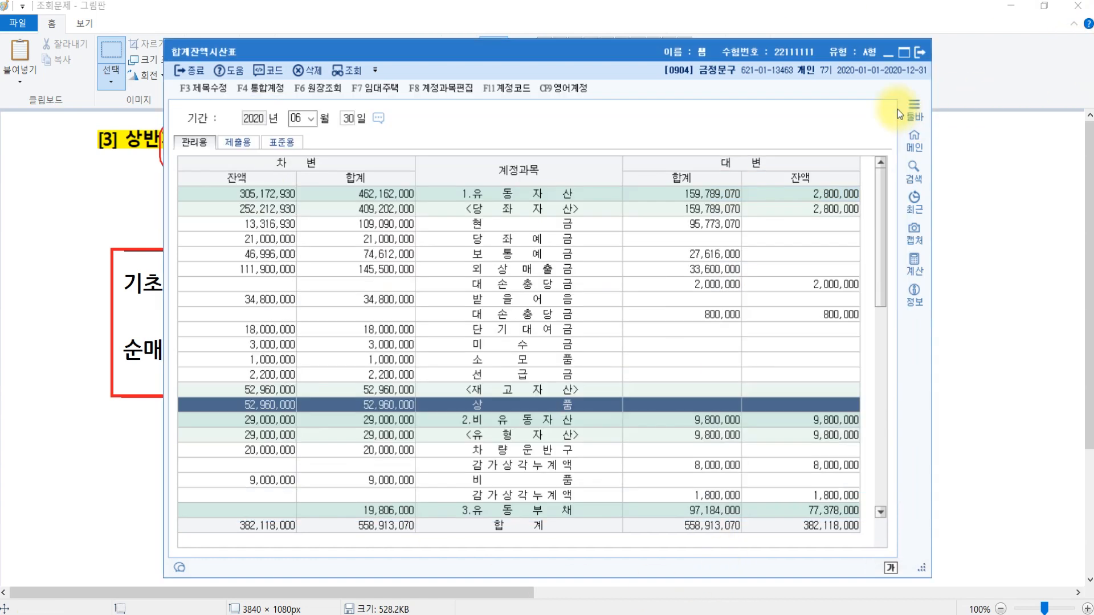
Step: Examine the debit balance of 상품 in the June trial balance
click(528, 406)
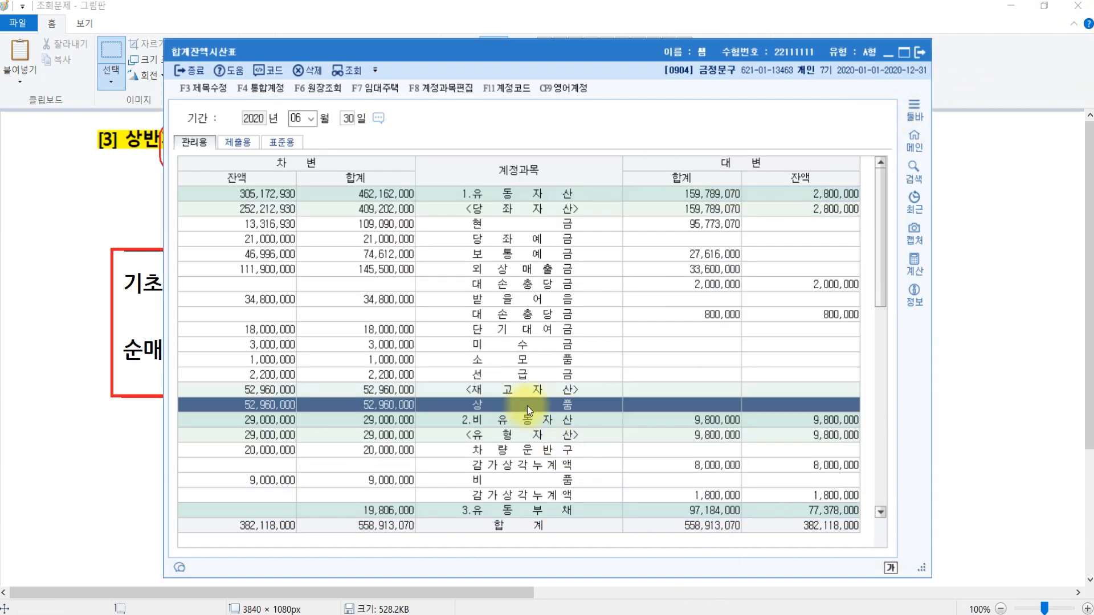
click(268, 409)
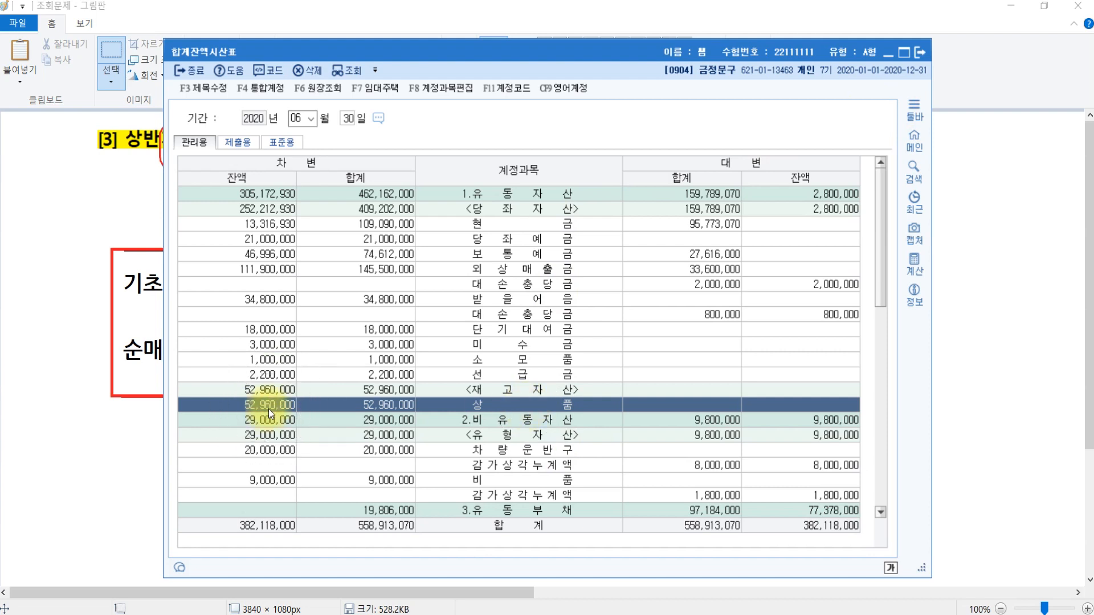
click(246, 409)
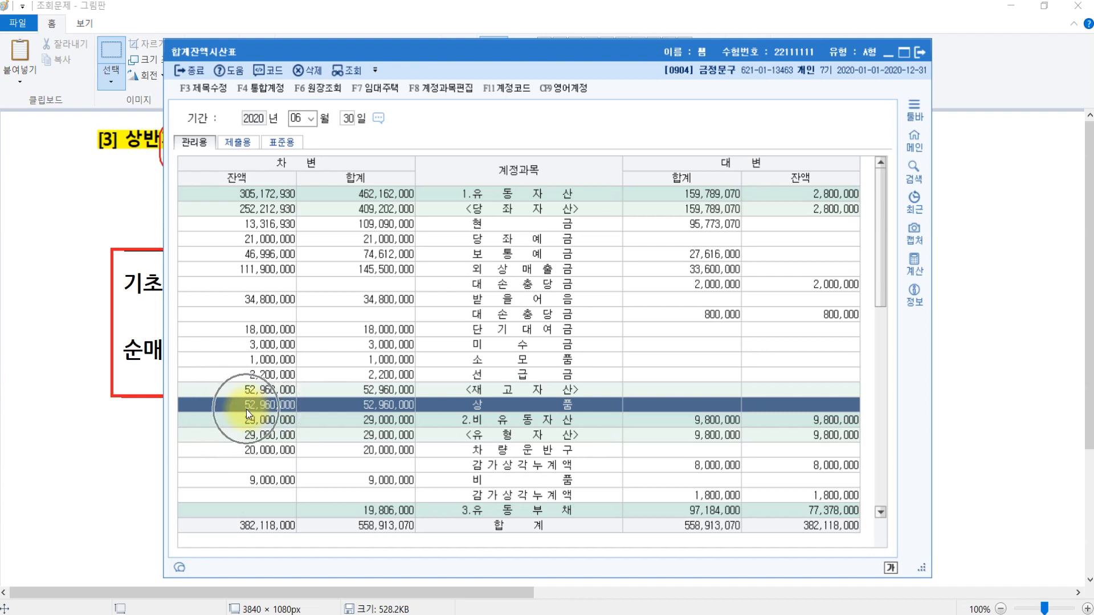
Step: In Paint, add the red text 52,960,000 beside the question mark after 판매가능재고액
click(147, 433)
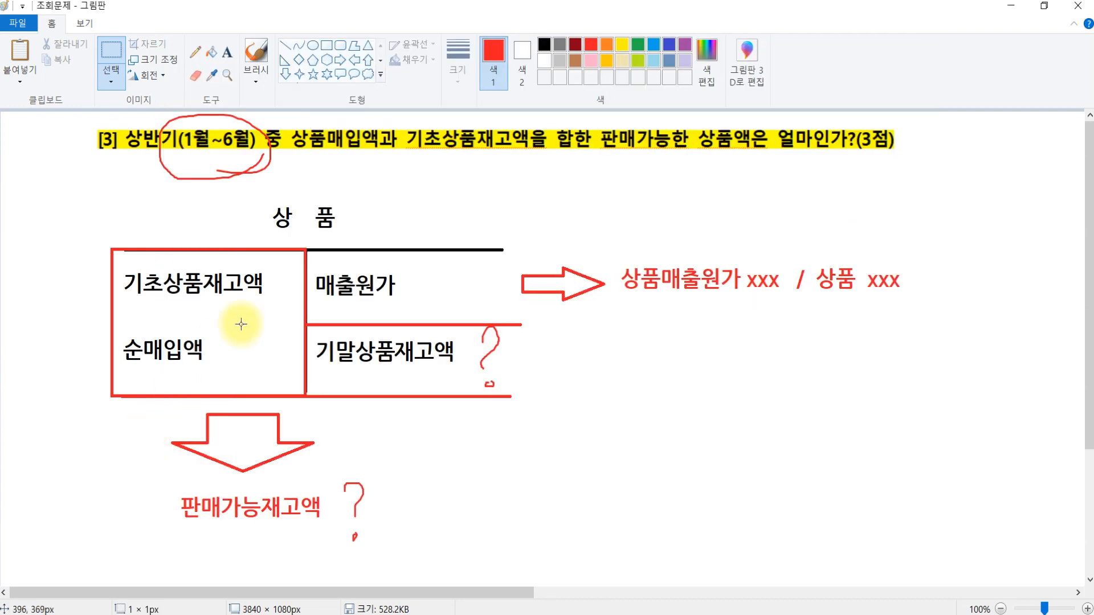
click(228, 56)
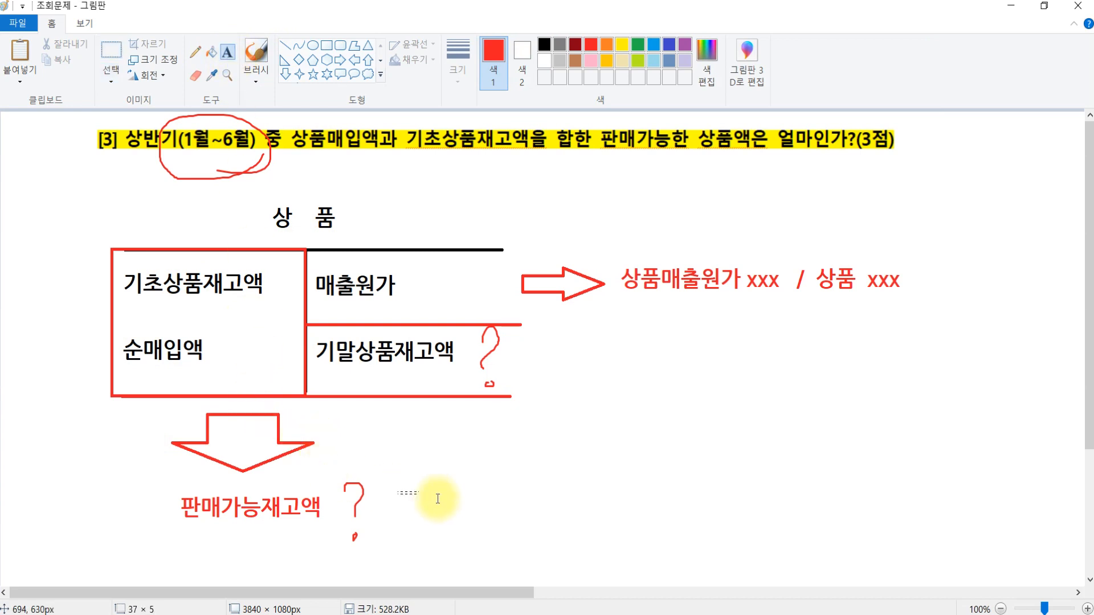
drag(397, 491, 734, 552)
text(52,960,000)
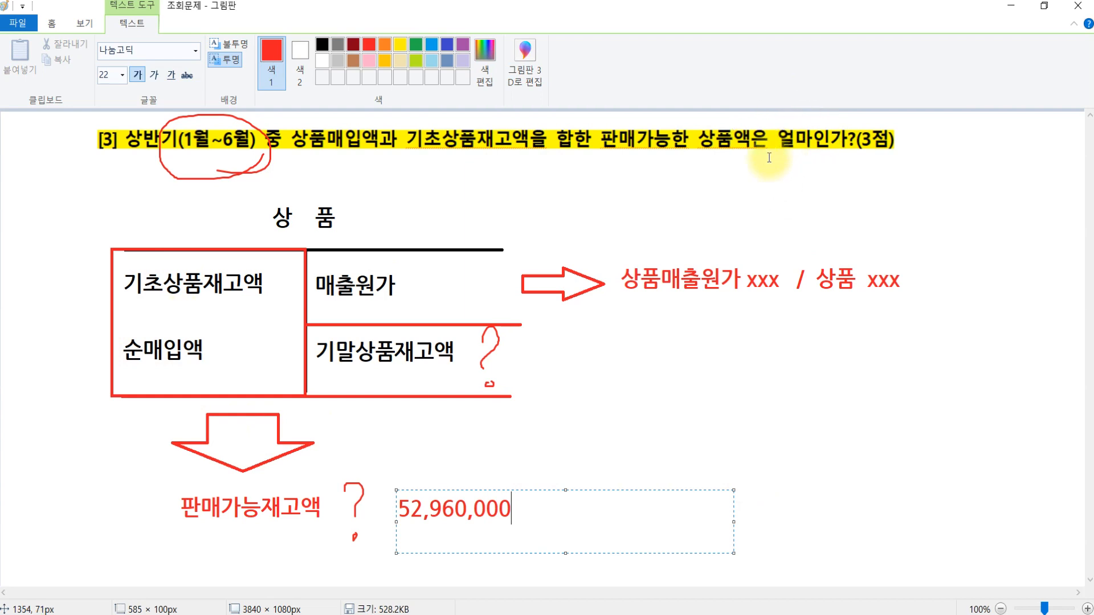
drag(511, 509, 342, 502)
click(754, 435)
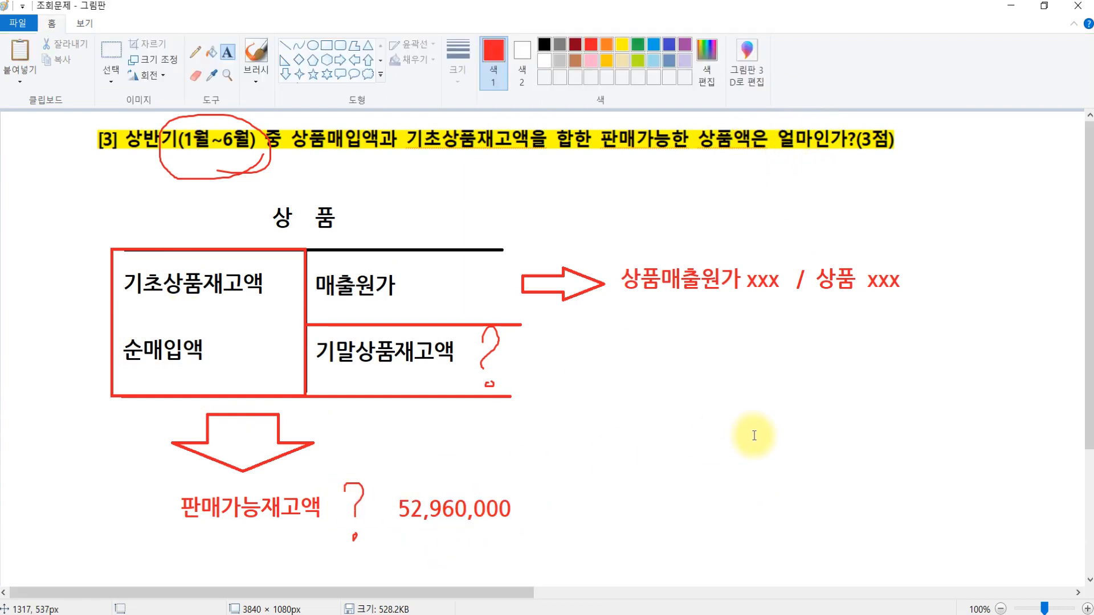
Step: Return to the 답안 document and check question [3]'s answer amount against its 기초상품재고액, 상품매입액 and 판매가능한 상품액 wording
mouse_move(364, 614)
click(282, 575)
drag(194, 403, 311, 403)
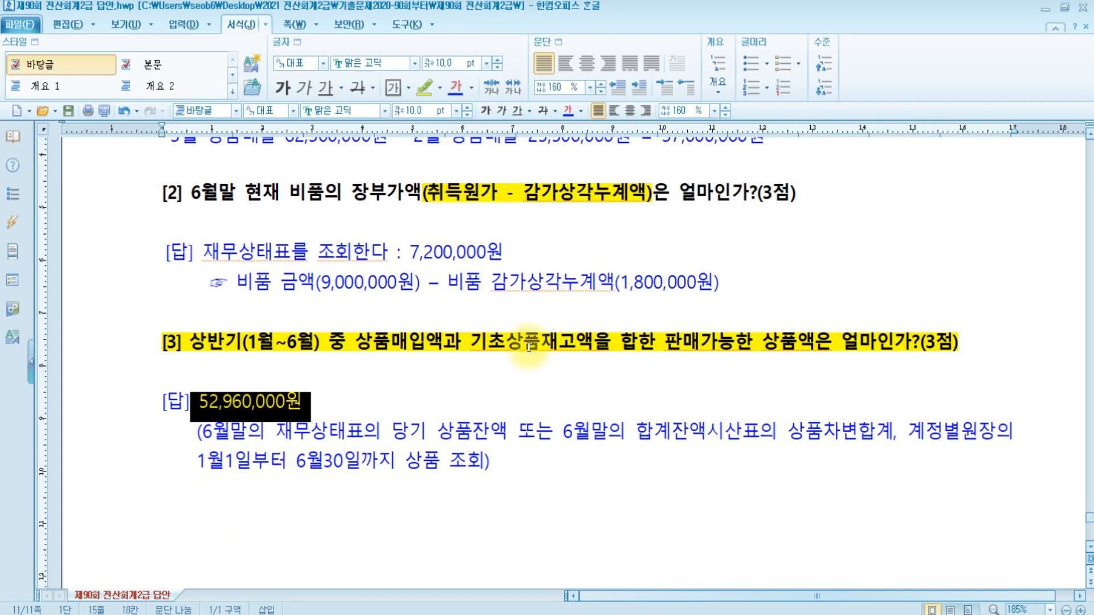
drag(471, 342, 576, 340)
drag(357, 342, 443, 342)
drag(664, 341, 972, 345)
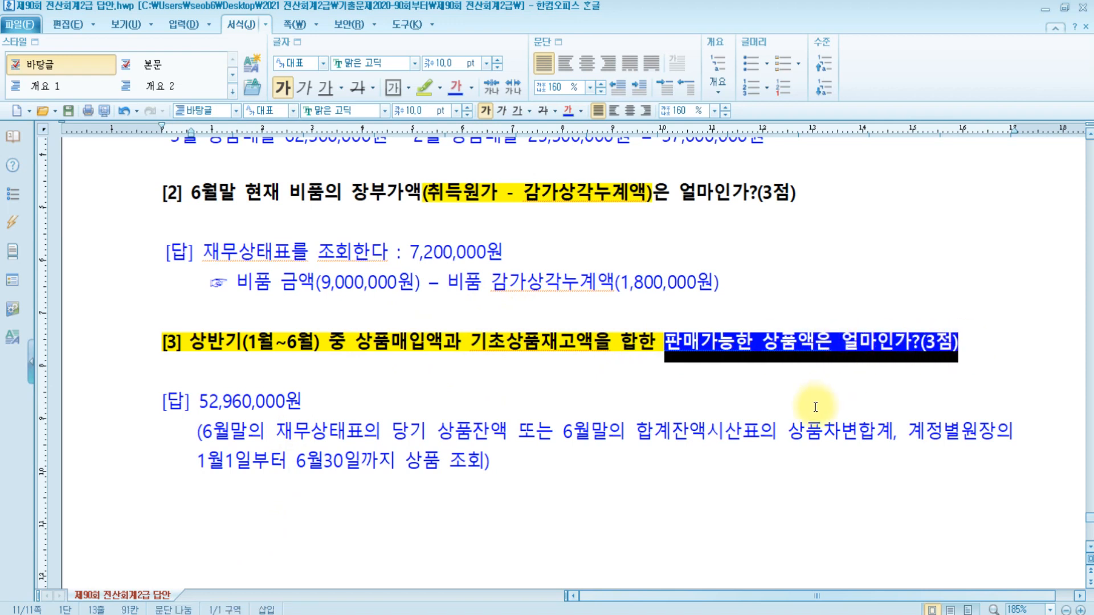
Step: Examine the explanation under question [3]'s answer, highlighting the 합계잔액시산표 상품차변합계 lookup method
click(634, 432)
drag(636, 432, 893, 432)
click(792, 431)
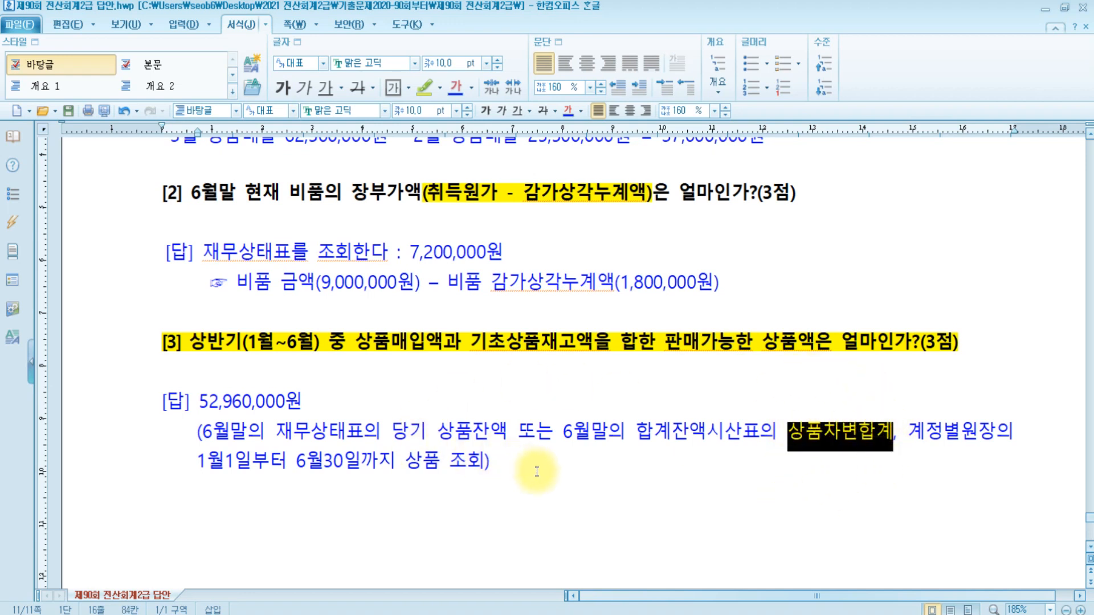
click(570, 464)
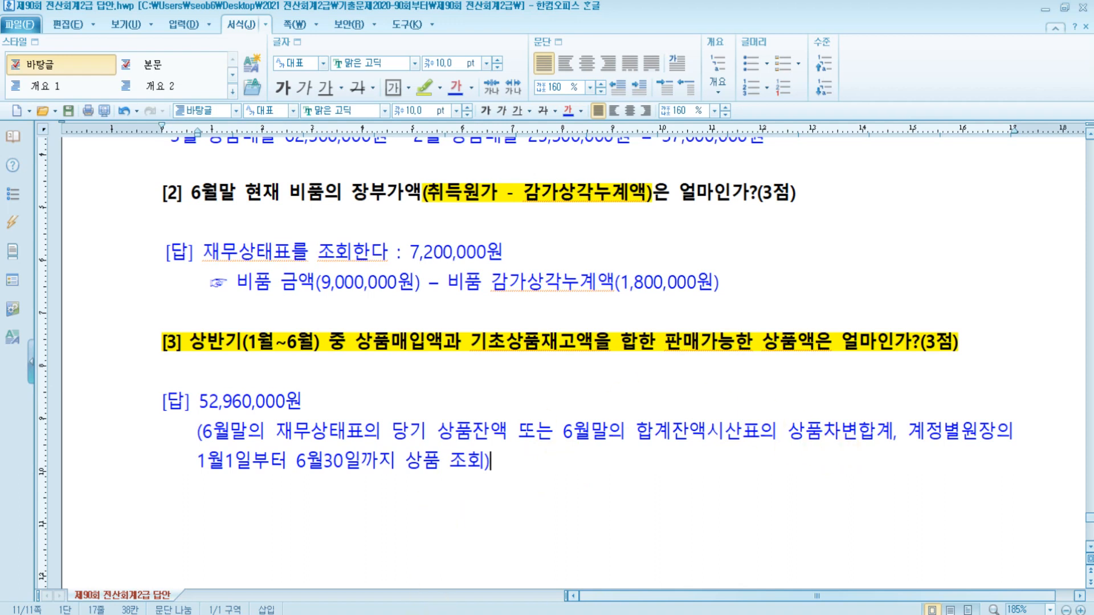
Step: Switch to KcLep, request the 이론문제 답안작성 form, and close the open 합계잔액시산표, 재무상태표 and 총계정원장 reports
key(alt+Tab)
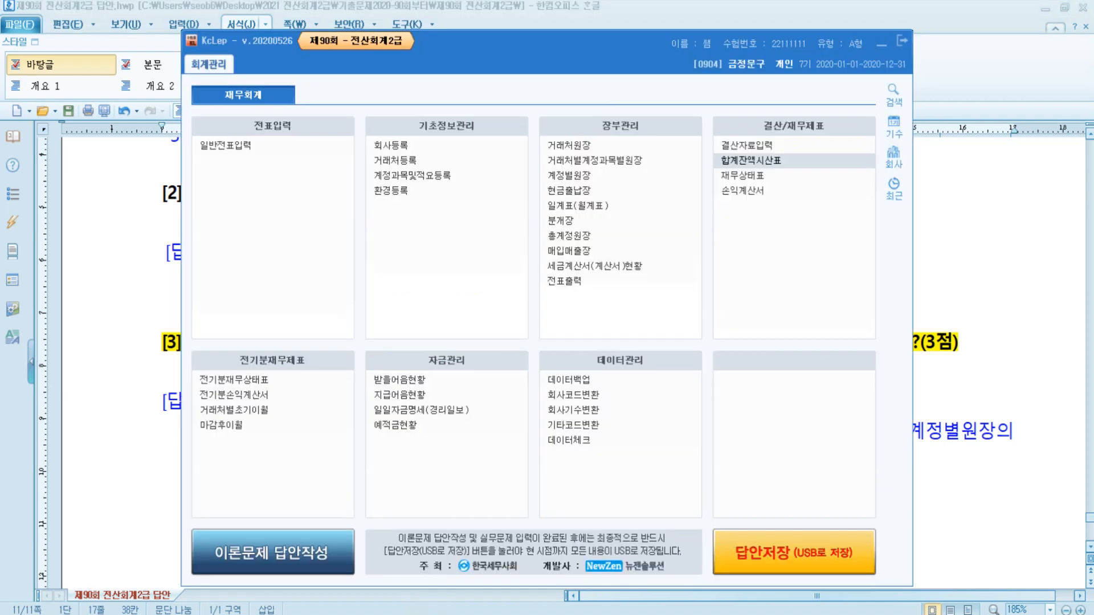
click(268, 543)
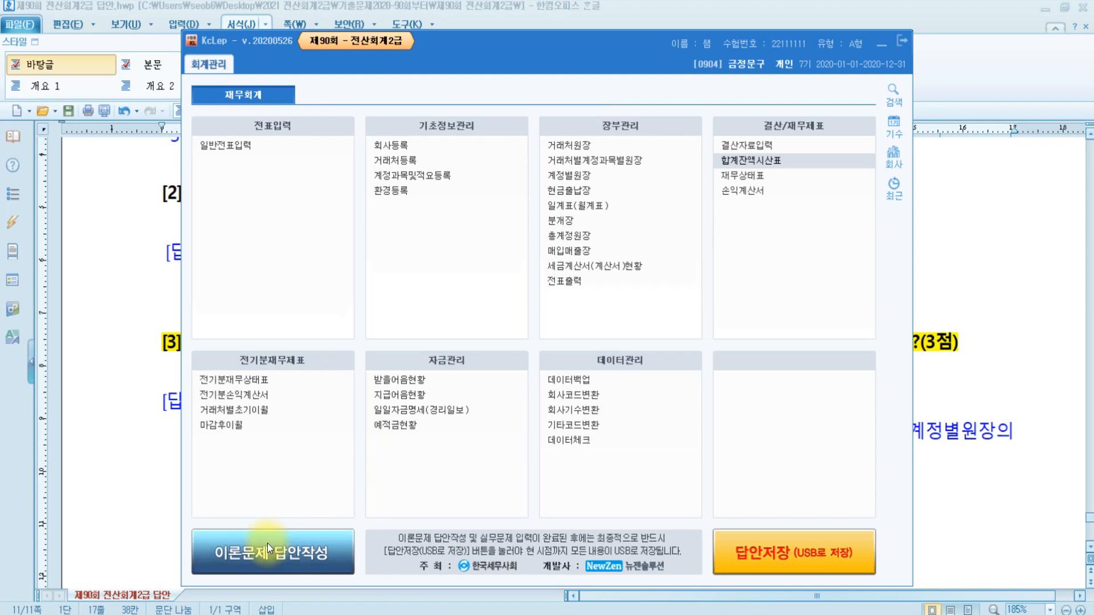
click(312, 555)
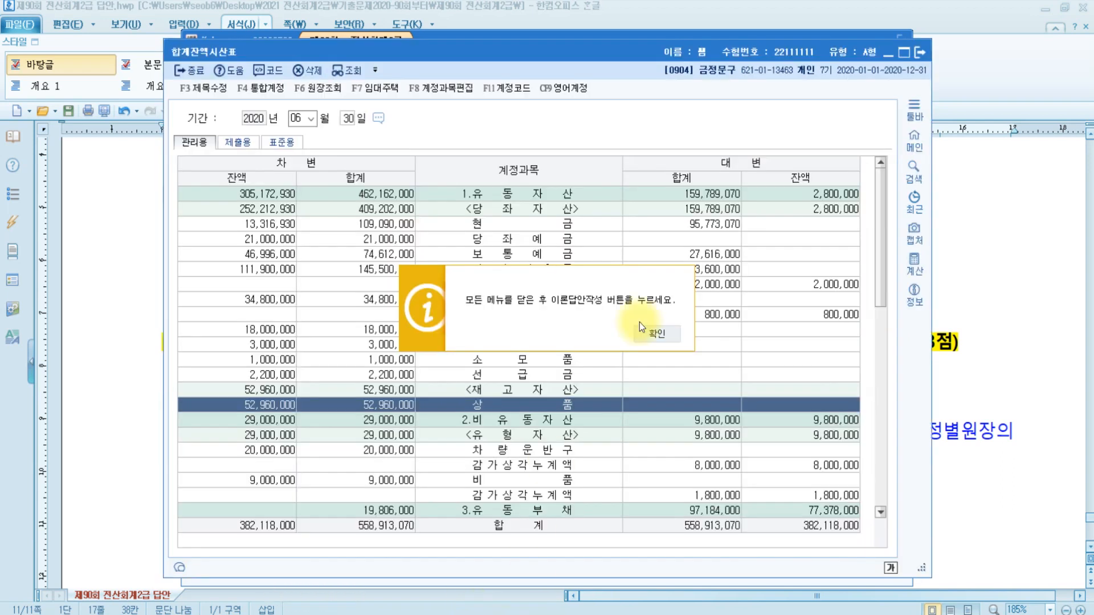
click(921, 52)
click(504, 614)
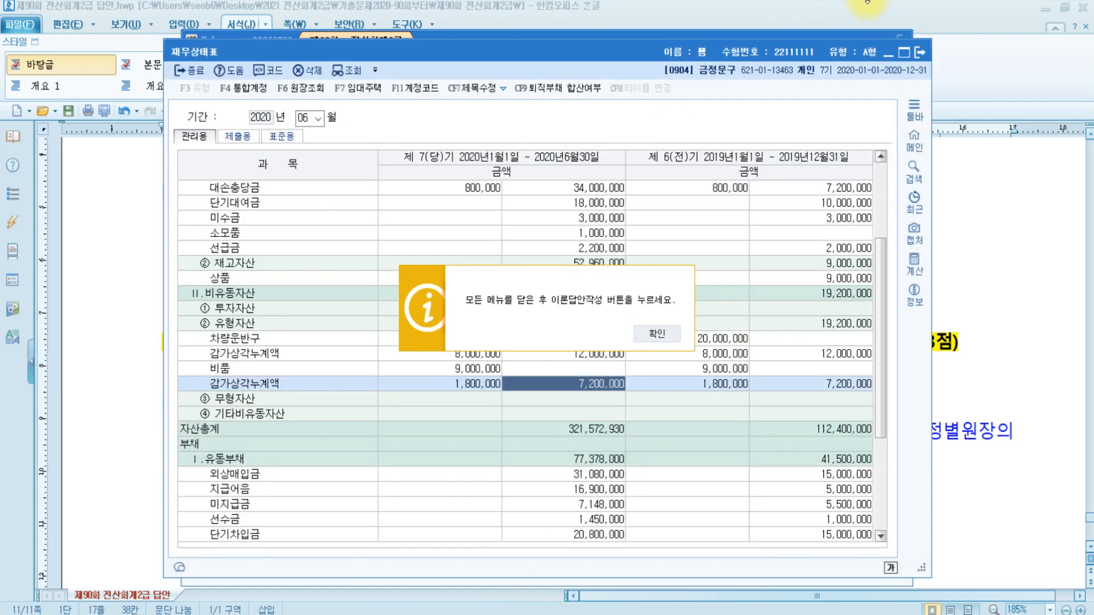
click(921, 53)
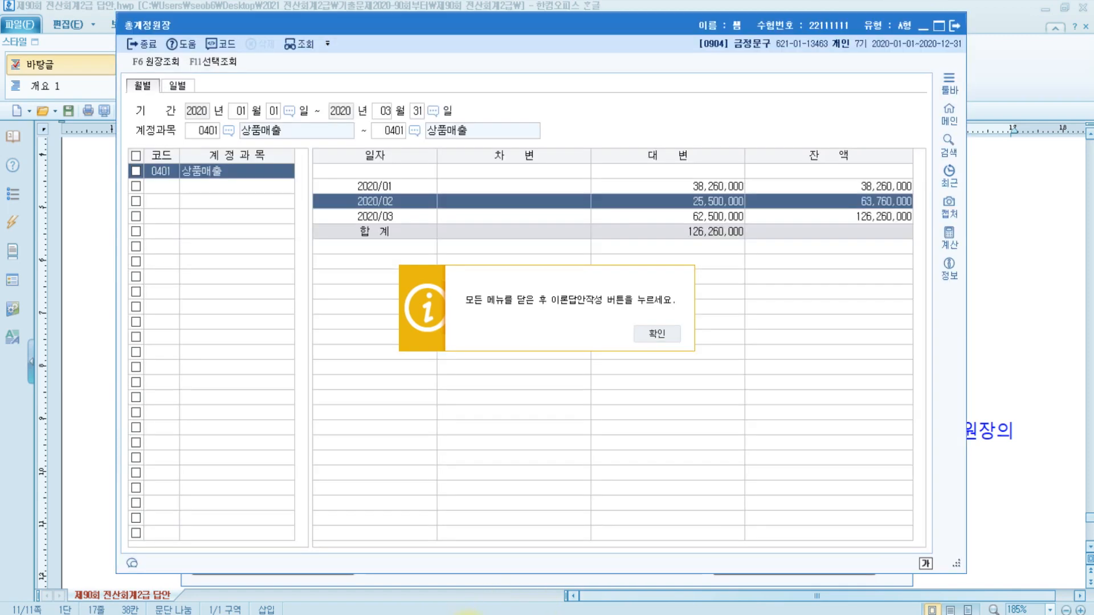
click(956, 26)
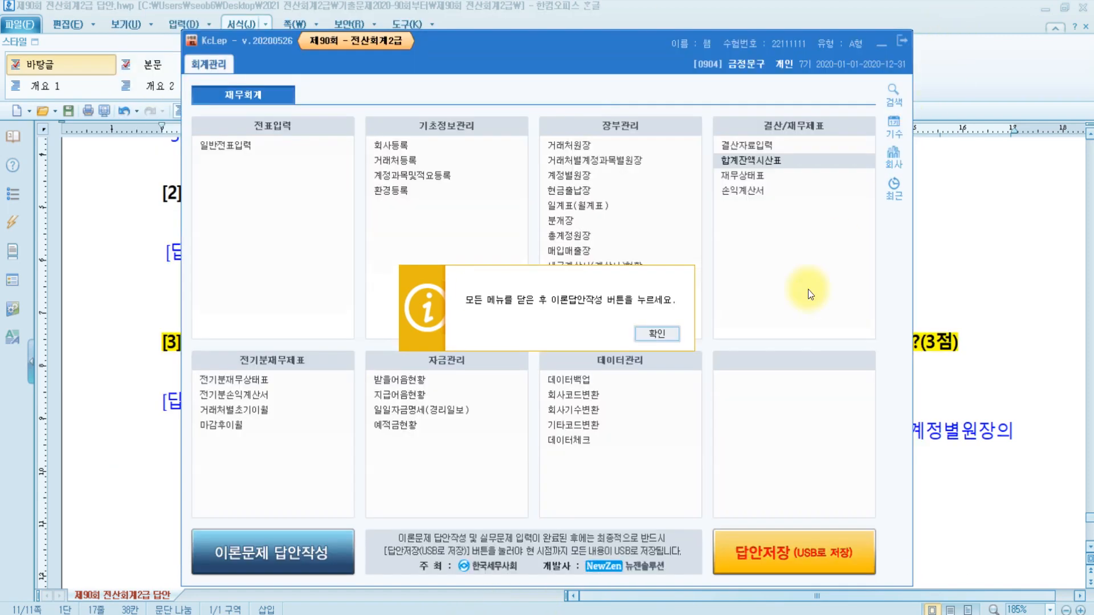
Step: Look over the 이론답안작성 form with its 실무시험답안 fields [1] to [3], and close it without entering answers
click(657, 334)
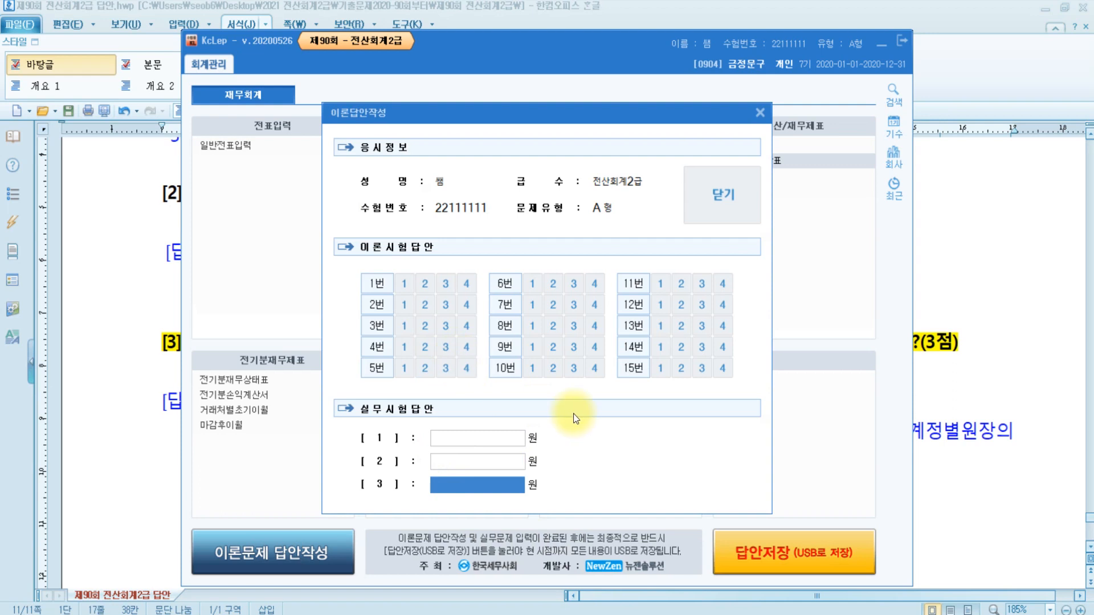
click(723, 202)
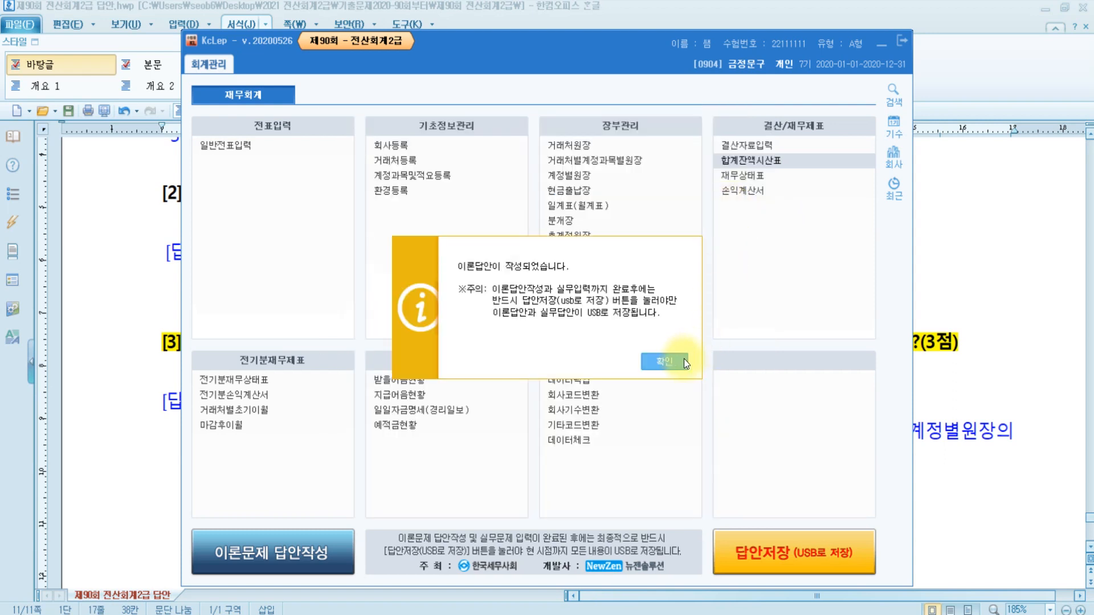
click(684, 362)
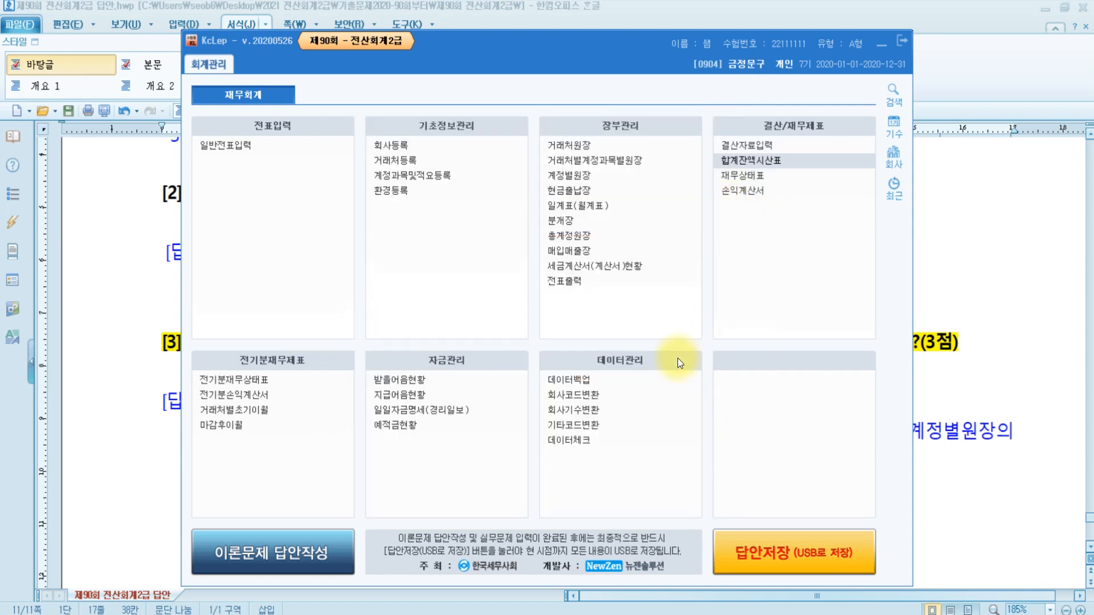